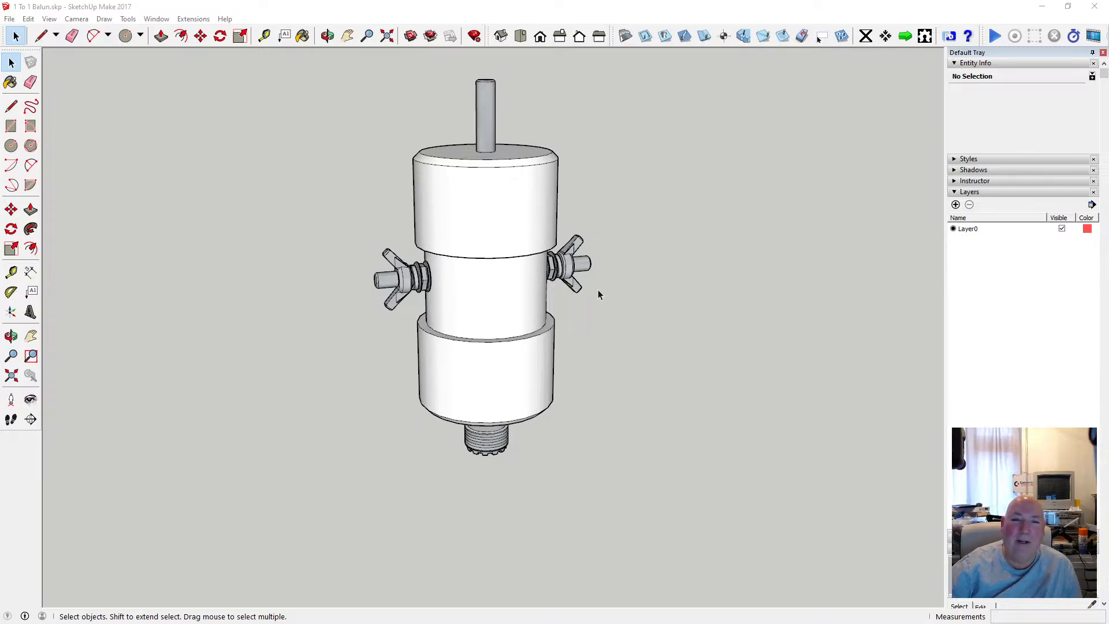
Examine the balun model from several angles, including the top rod and the bolt and wing-nut hardware on both sides.
scroll(598, 290, down, 1)
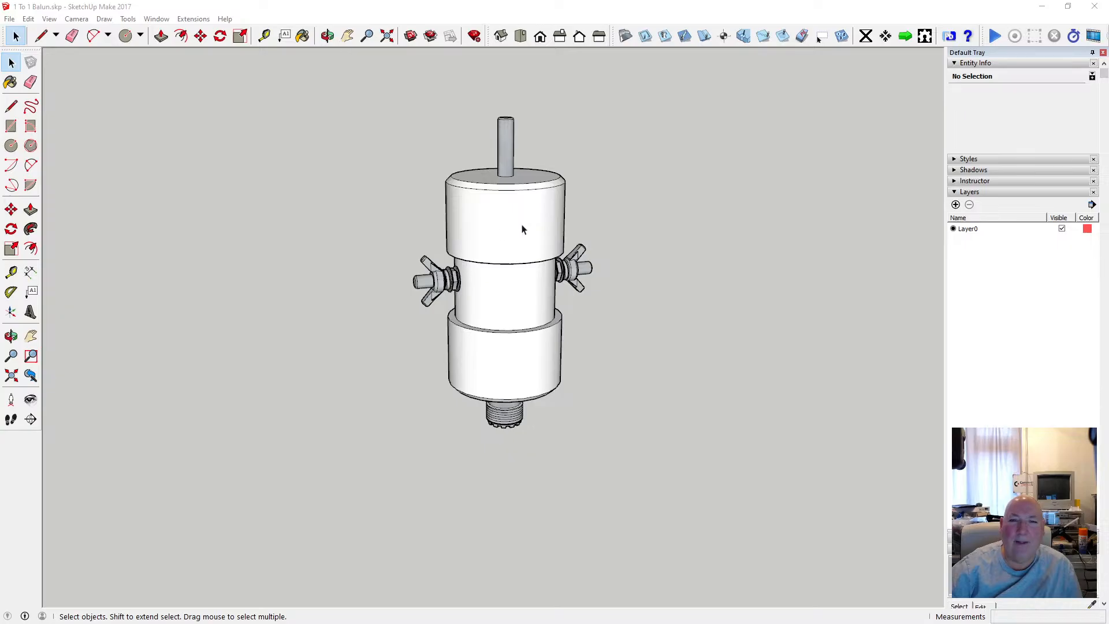
click(520, 36)
click(501, 36)
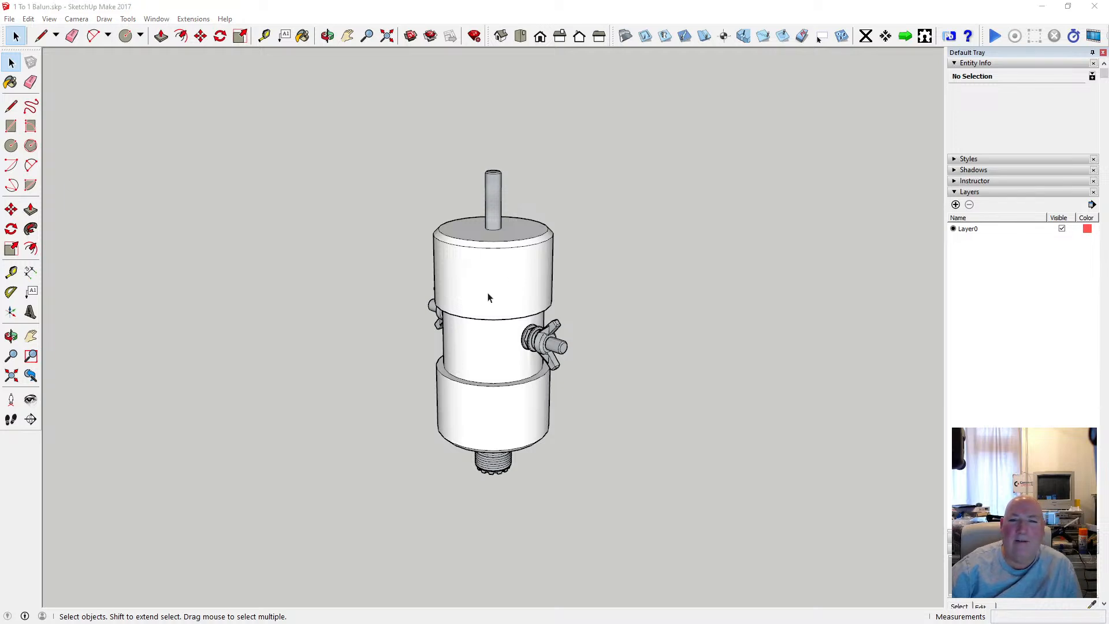
scroll(492, 283, up, 2)
scroll(492, 276, up, 1)
scroll(493, 266, down, 4)
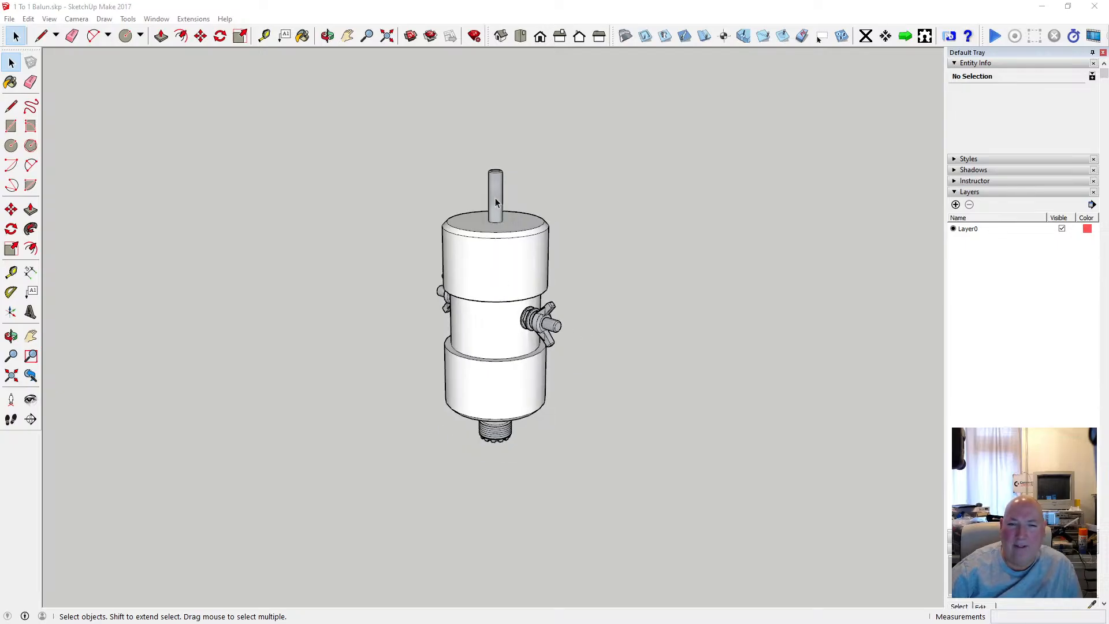
click(327, 37)
drag(508, 231, 660, 232)
scroll(531, 265, up, 3)
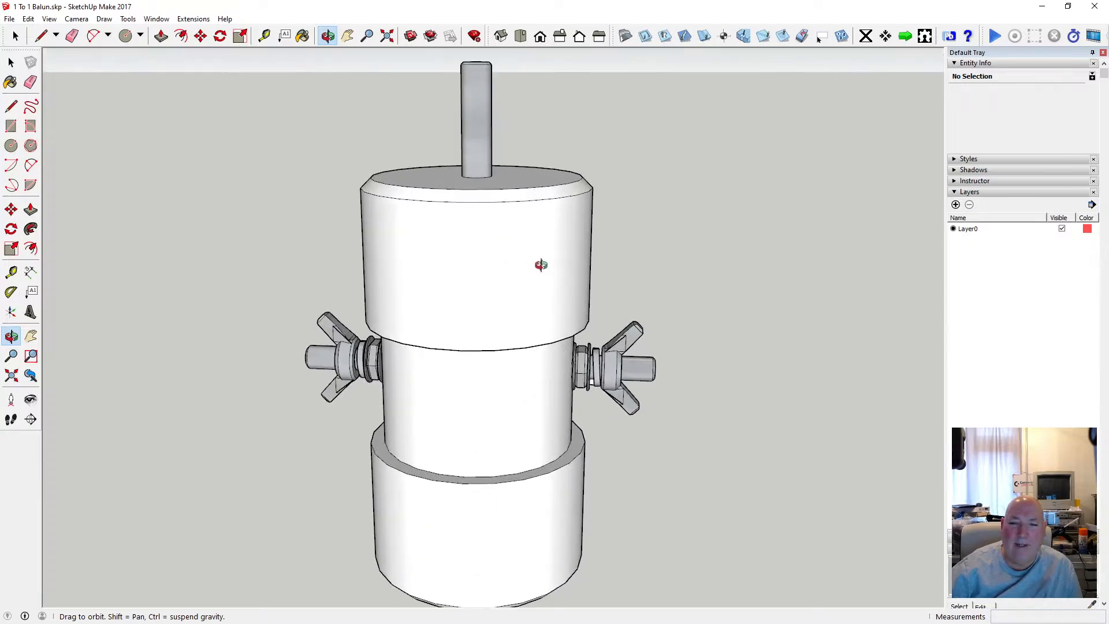
drag(542, 226, 421, 243)
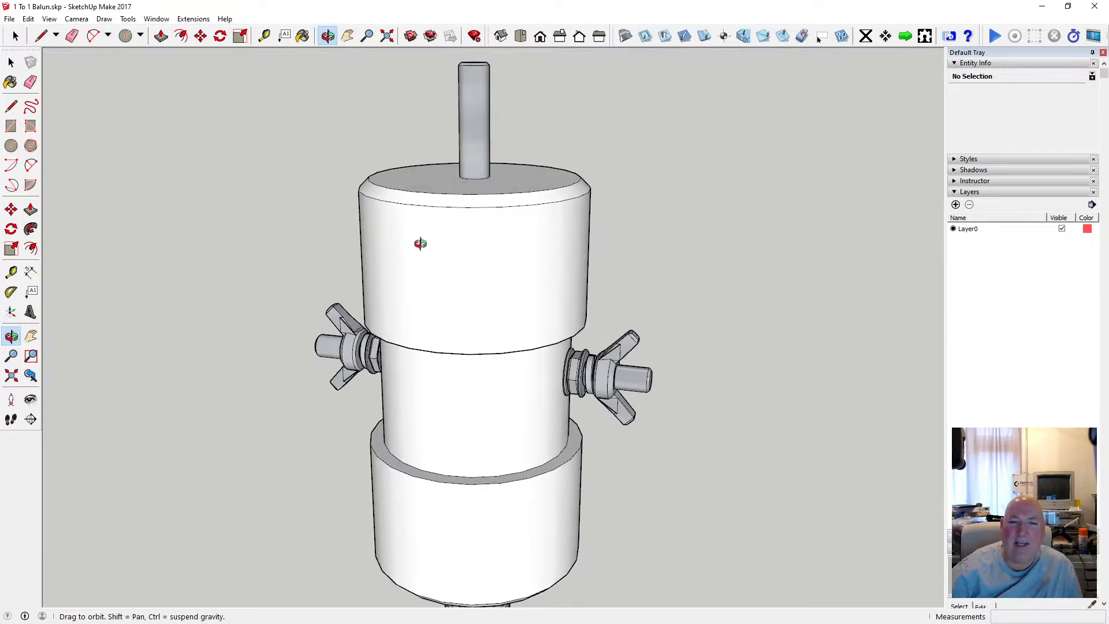
scroll(450, 248, down, 3)
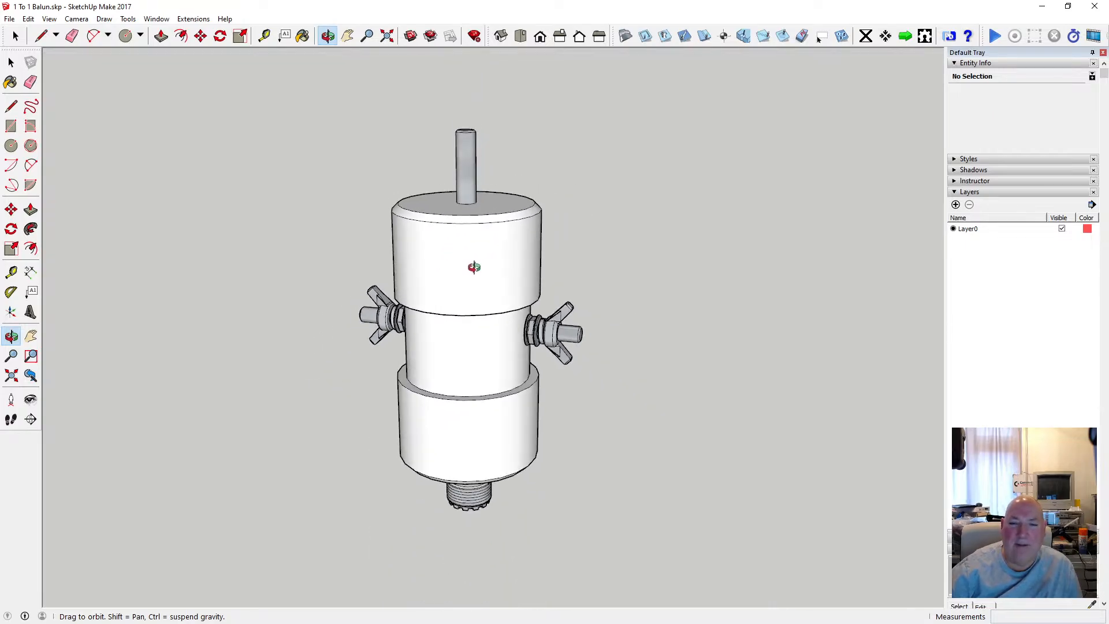
scroll(466, 259, up, 5)
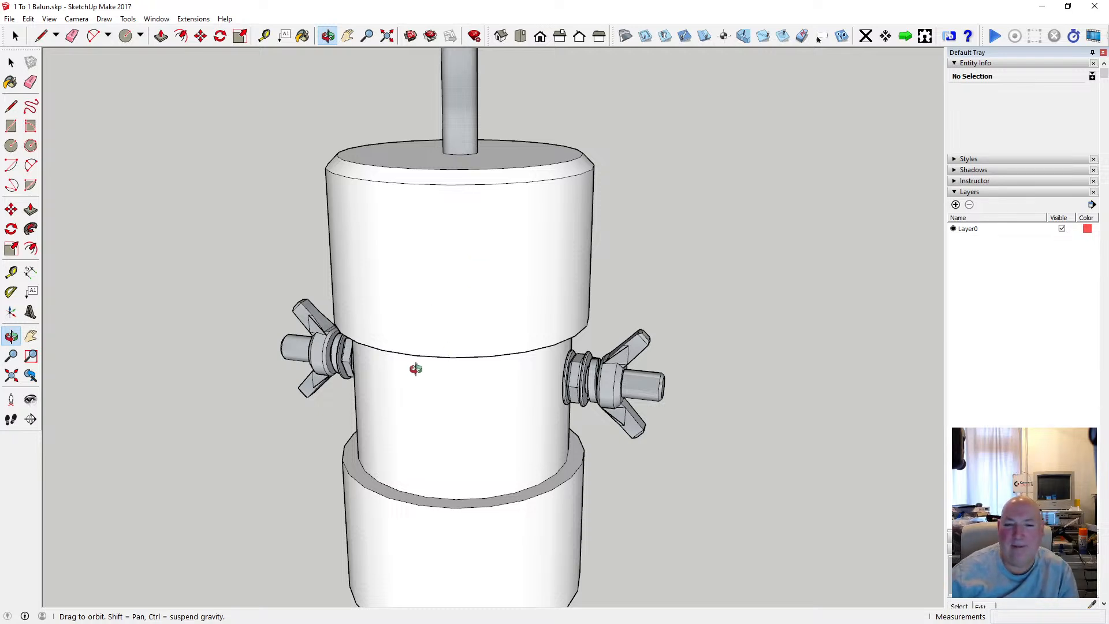
Copy the four nut and washer parts of the right-hand side bolt from inside their group and close the group.
click(11, 62)
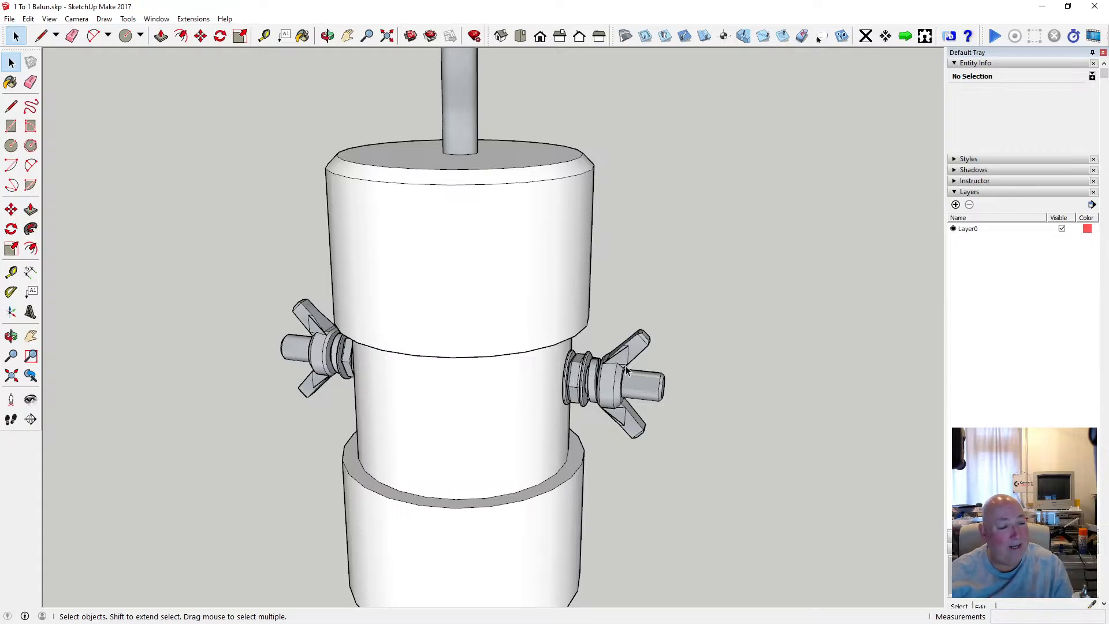
click(568, 378)
double_click(567, 378)
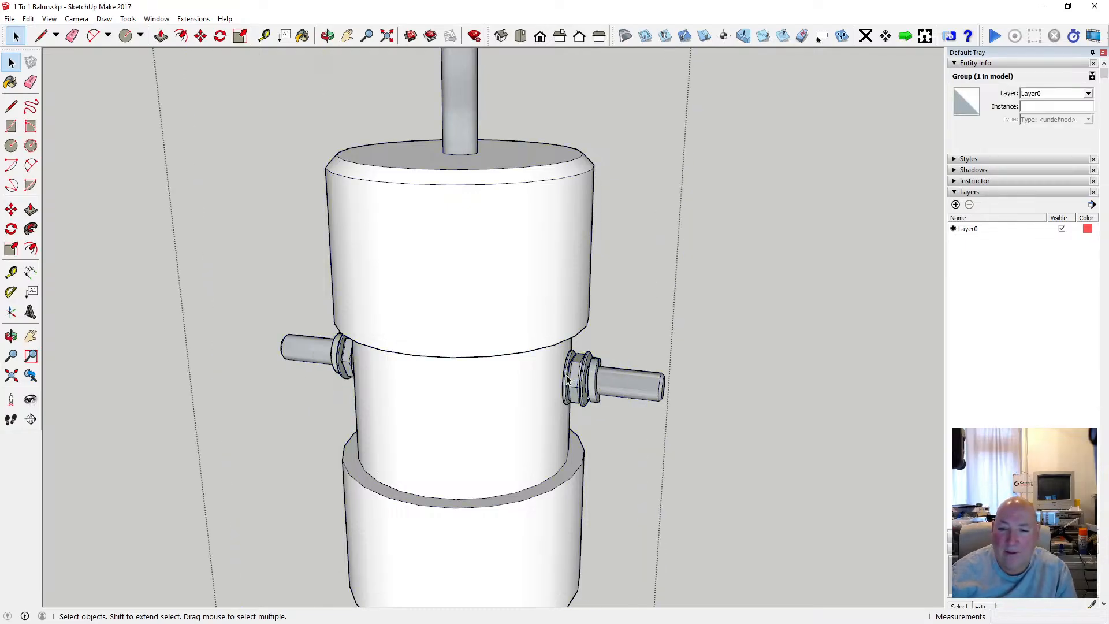
click(567, 378)
shift+click(575, 378)
shift+click(584, 376)
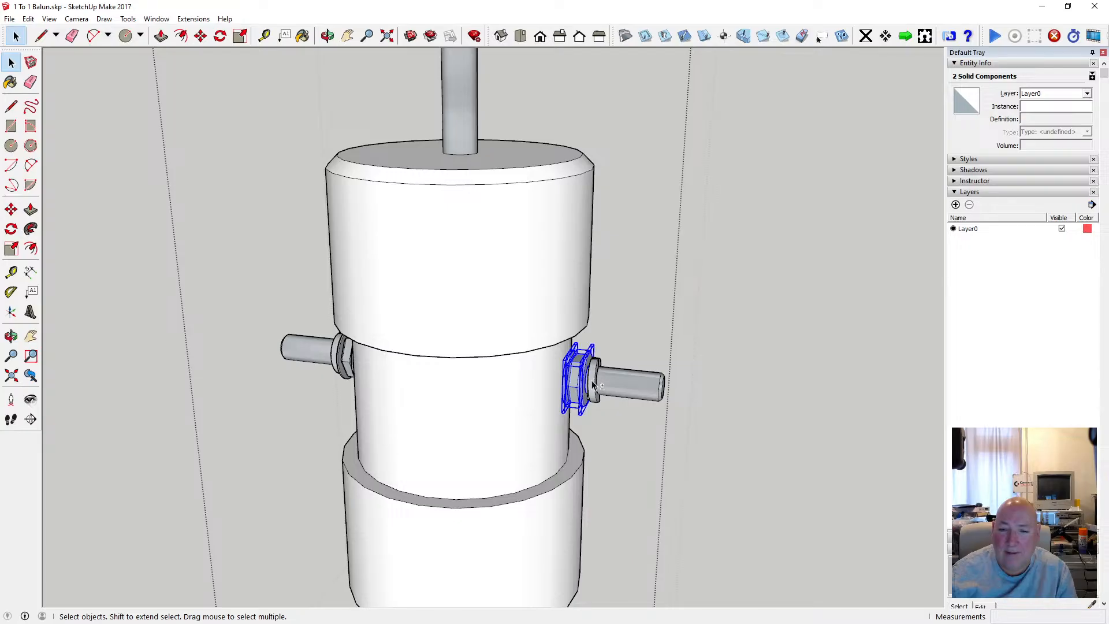
shift+click(595, 380)
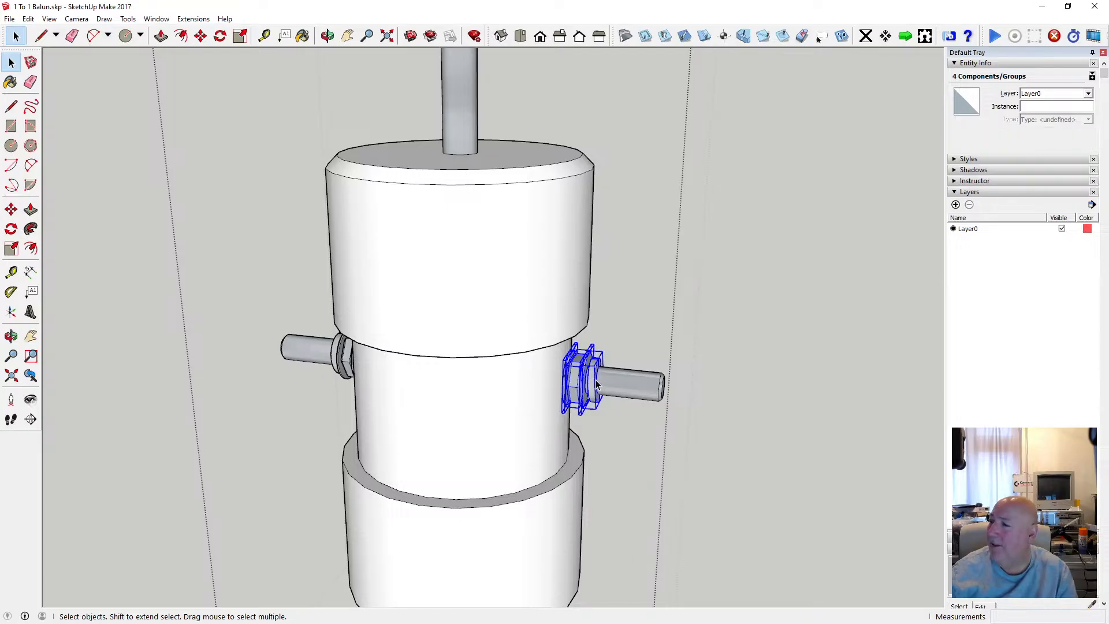
click(28, 19)
click(65, 74)
click(164, 173)
Paste the copied nut and washers in the empty space above the upper cap, beside the upright rod.
scroll(425, 267, down, 3)
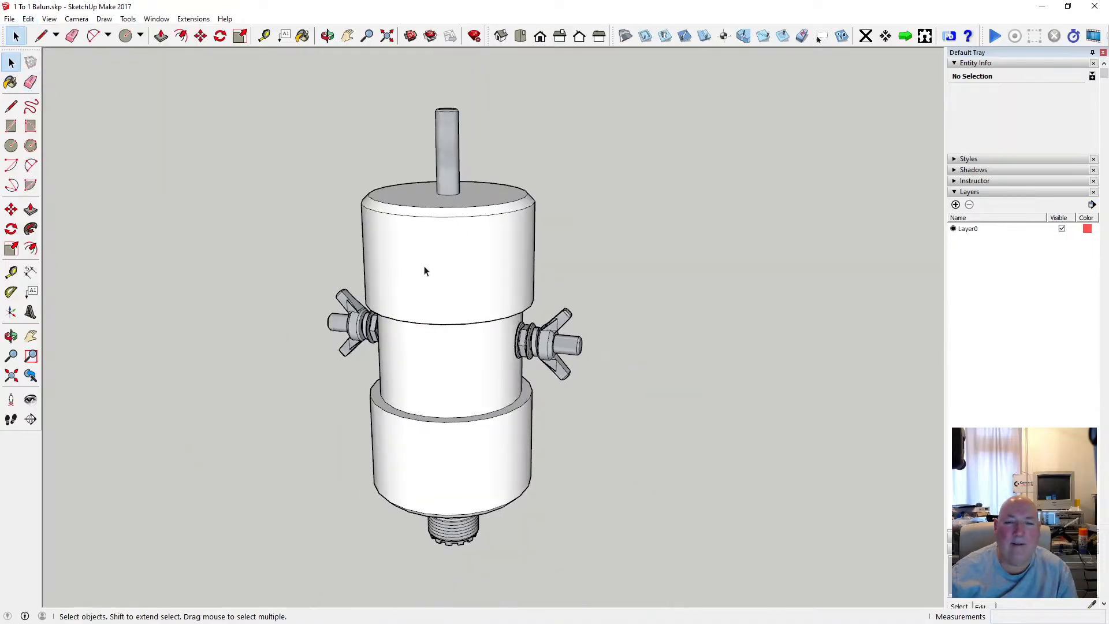
click(28, 19)
click(47, 87)
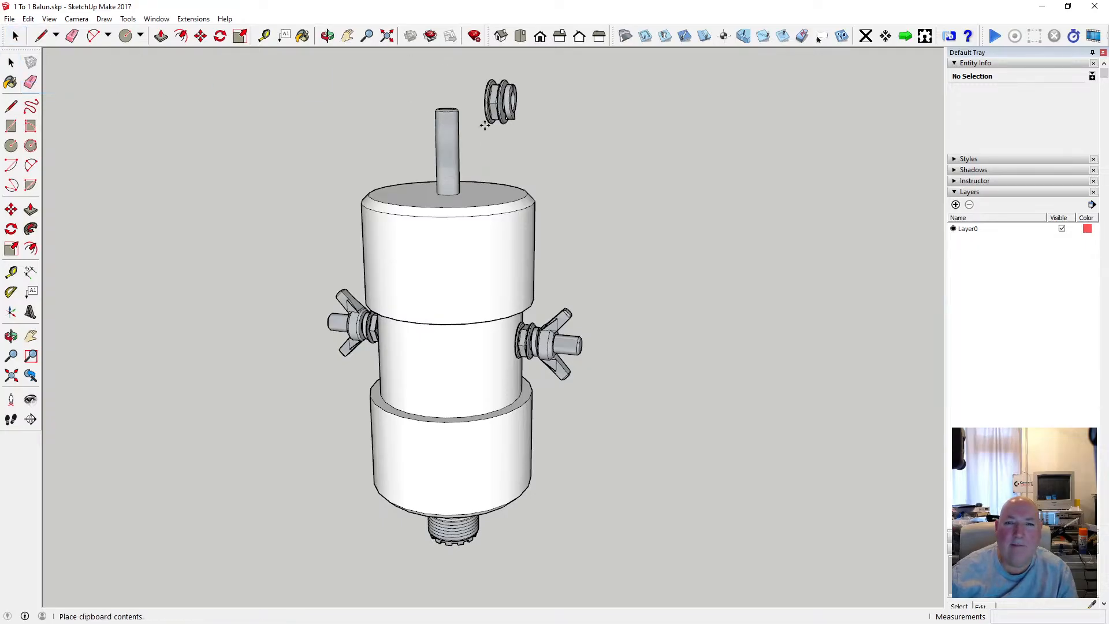
click(484, 124)
Rotate the pasted nut and washers 90 degrees from the red axis so the stack stands upright beside the rod.
scroll(501, 107, up, 5)
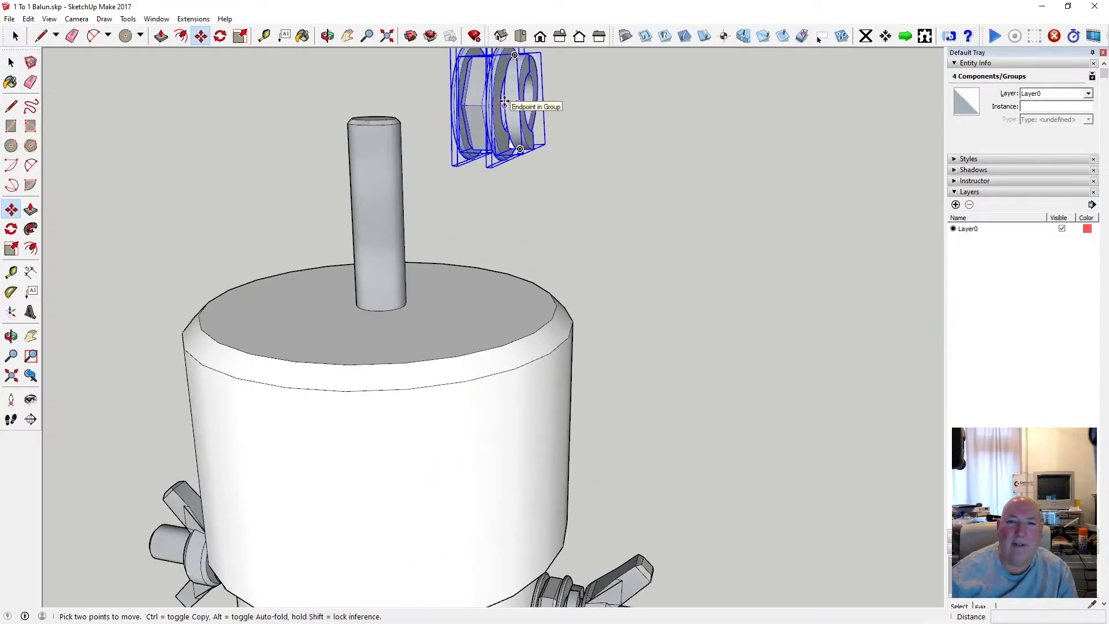
scroll(496, 210, down, 2)
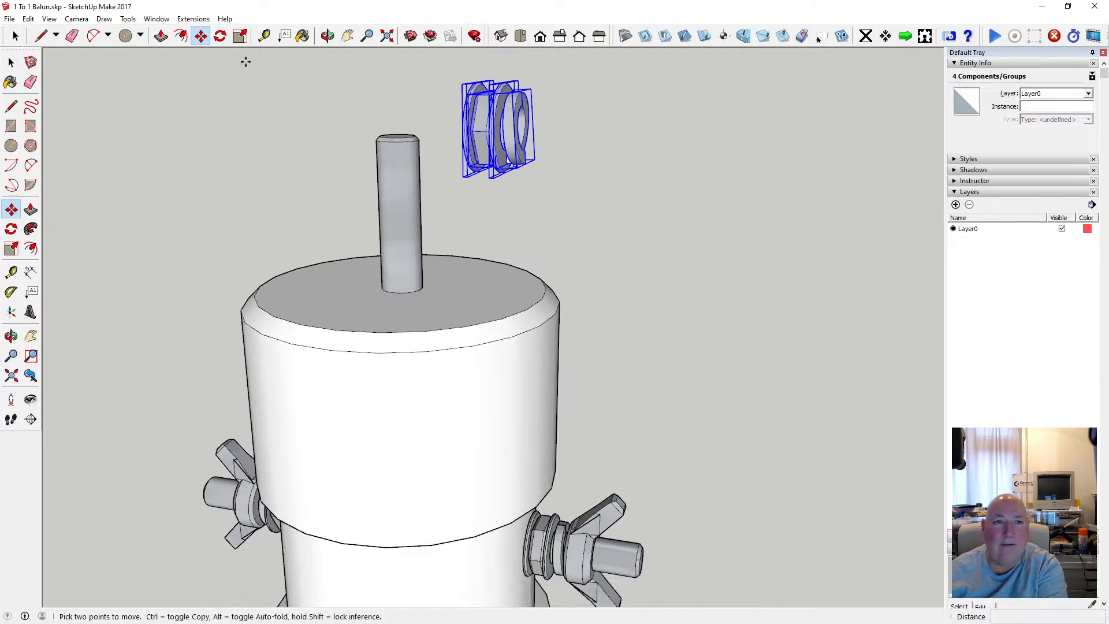
click(220, 36)
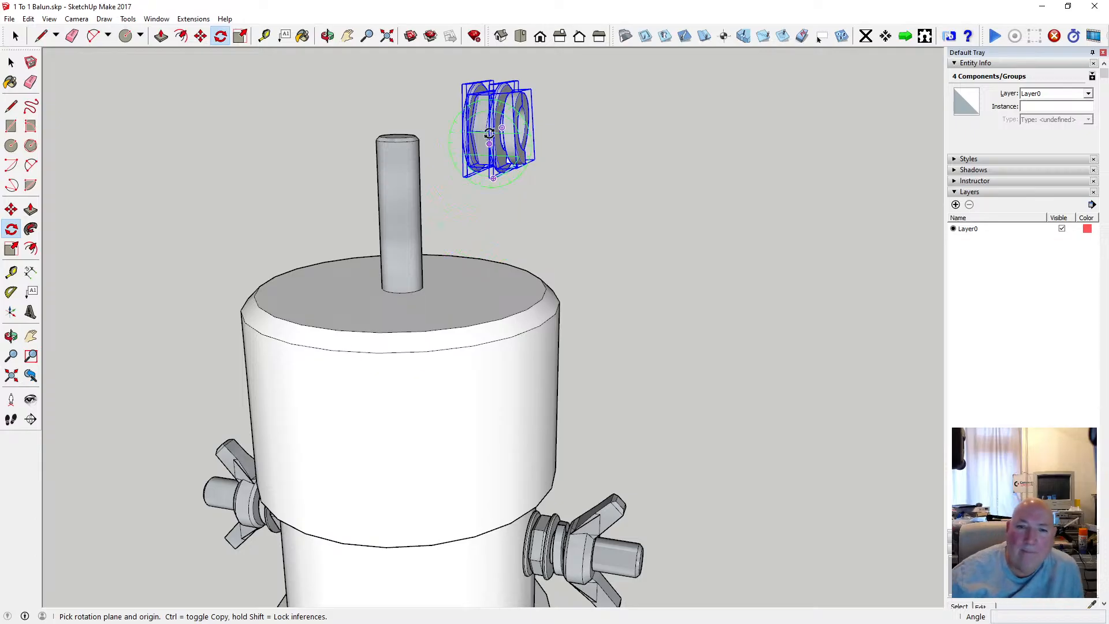
click(472, 131)
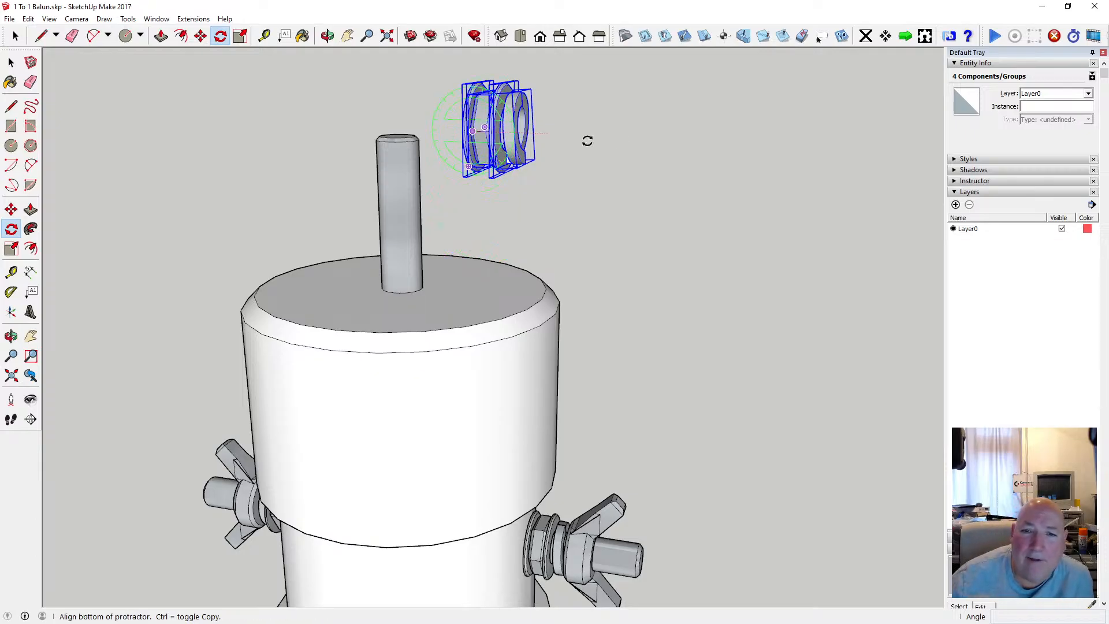
click(624, 141)
scroll(621, 190, down, 2)
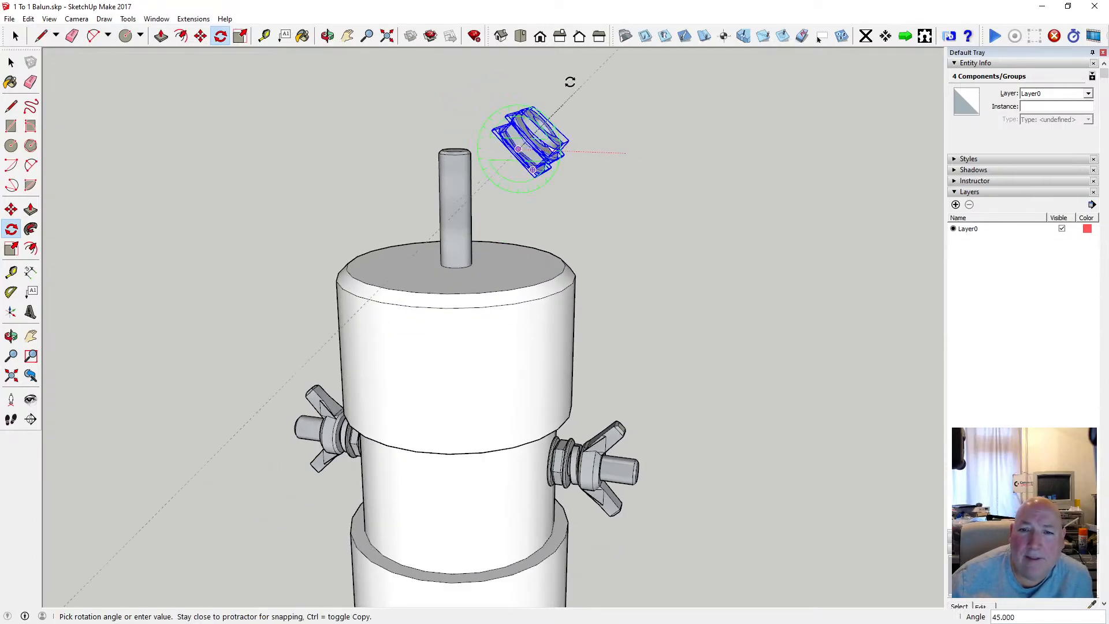
click(519, 73)
key(space)
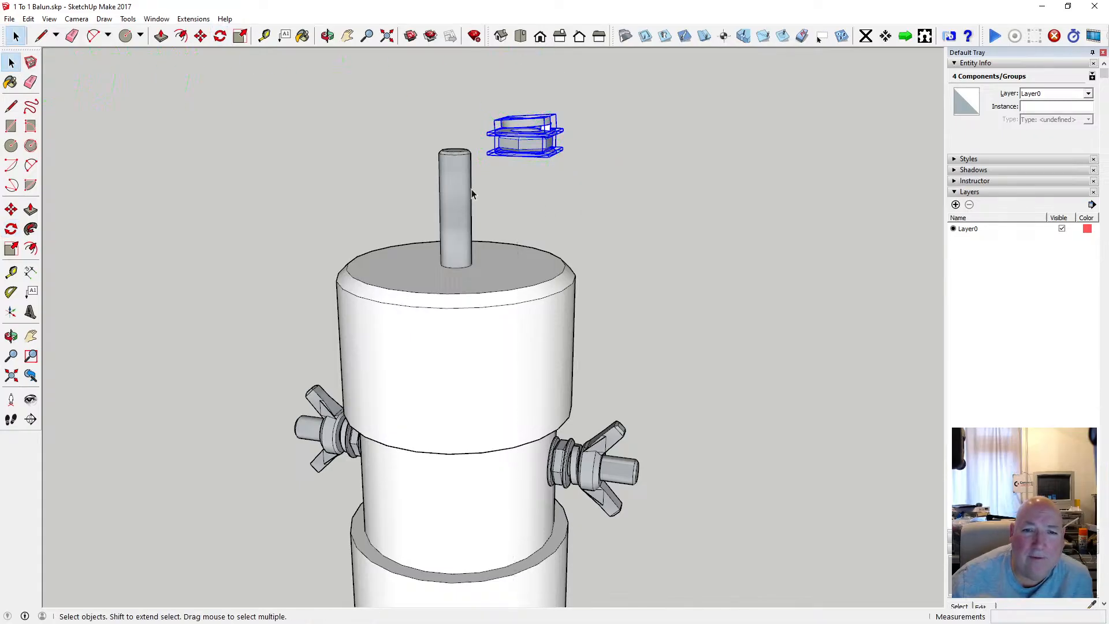
Examine the rotated nut and washers beside the top rod from a higher angle.
scroll(471, 190, up, 2)
scroll(471, 197, down, 3)
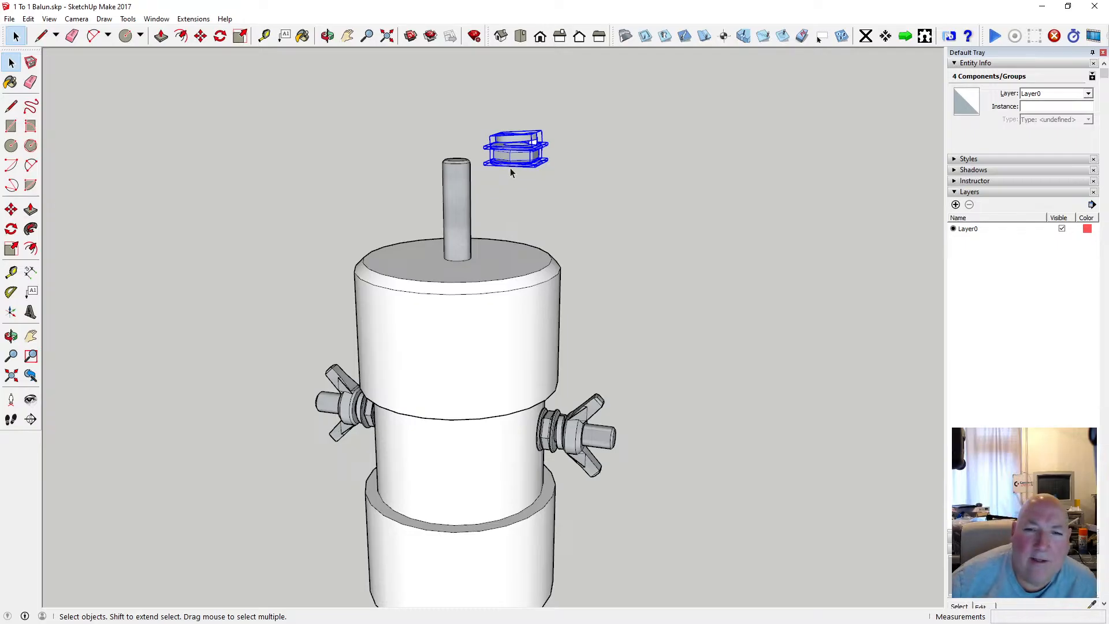
scroll(508, 165, up, 3)
click(327, 36)
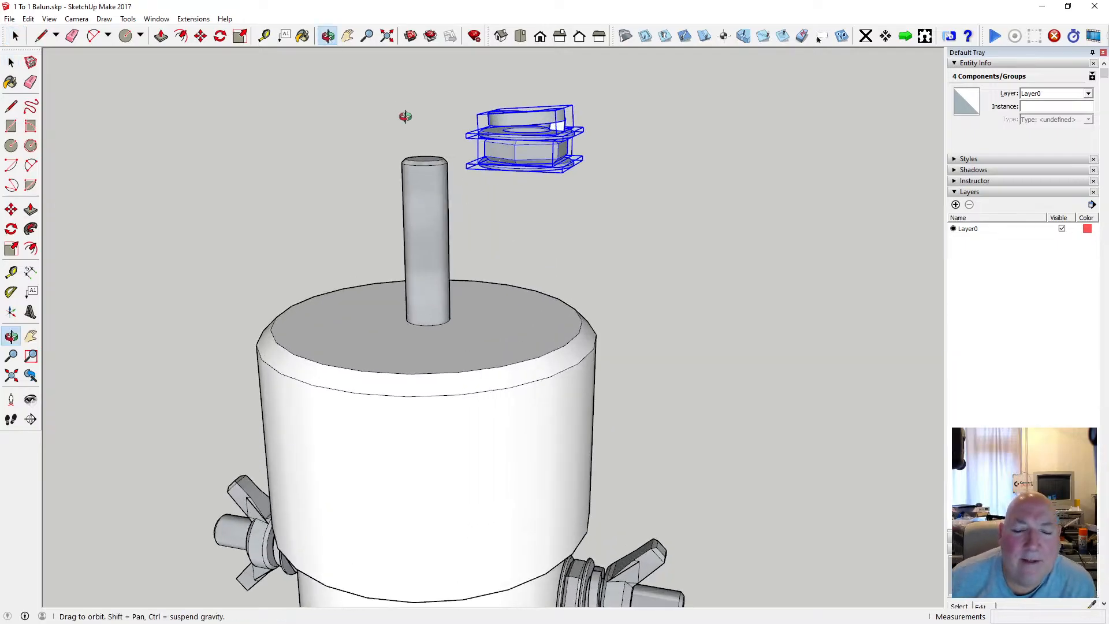
drag(403, 116, 413, 179)
scroll(503, 260, down, 2)
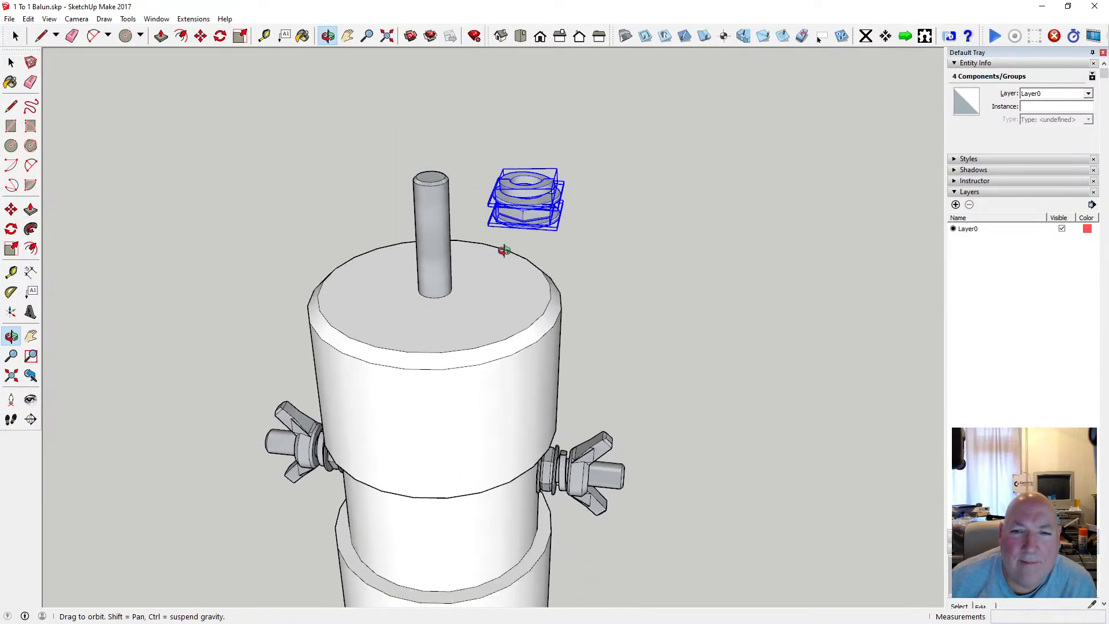
scroll(510, 219, up, 3)
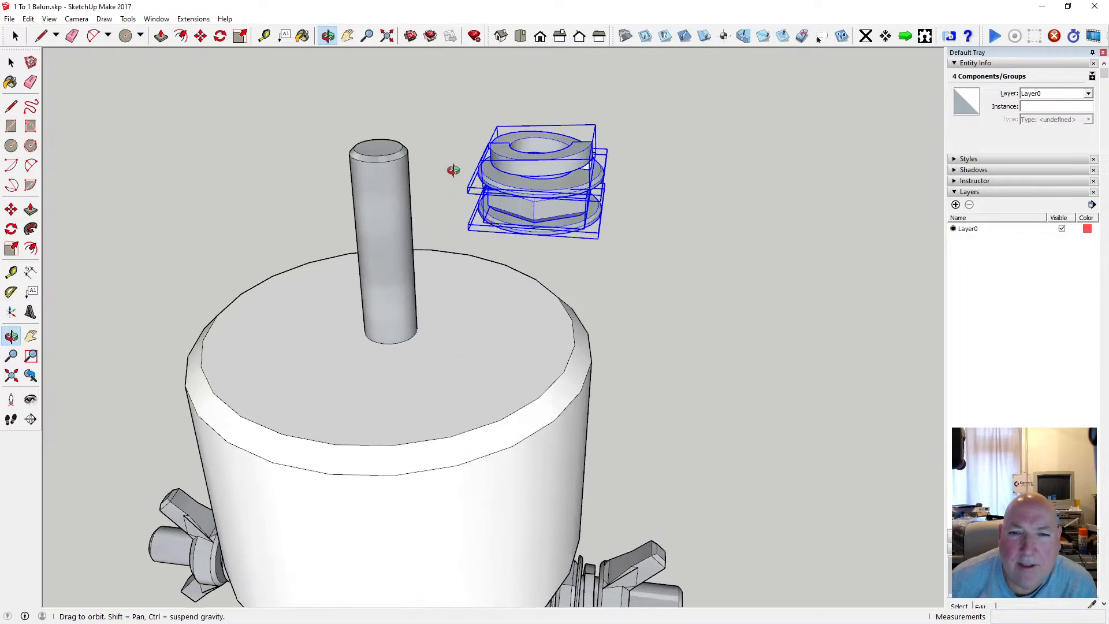
scroll(445, 165, down, 1)
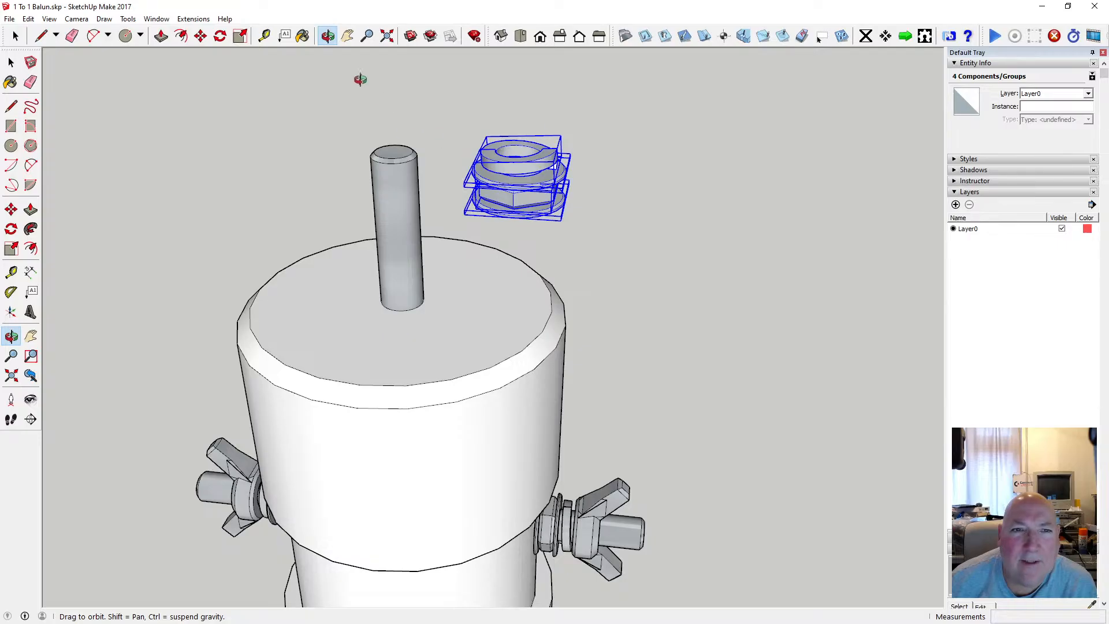
Try scaling the pasted nut and washers to 0.5 along the red axis, and undo the scaling.
click(240, 36)
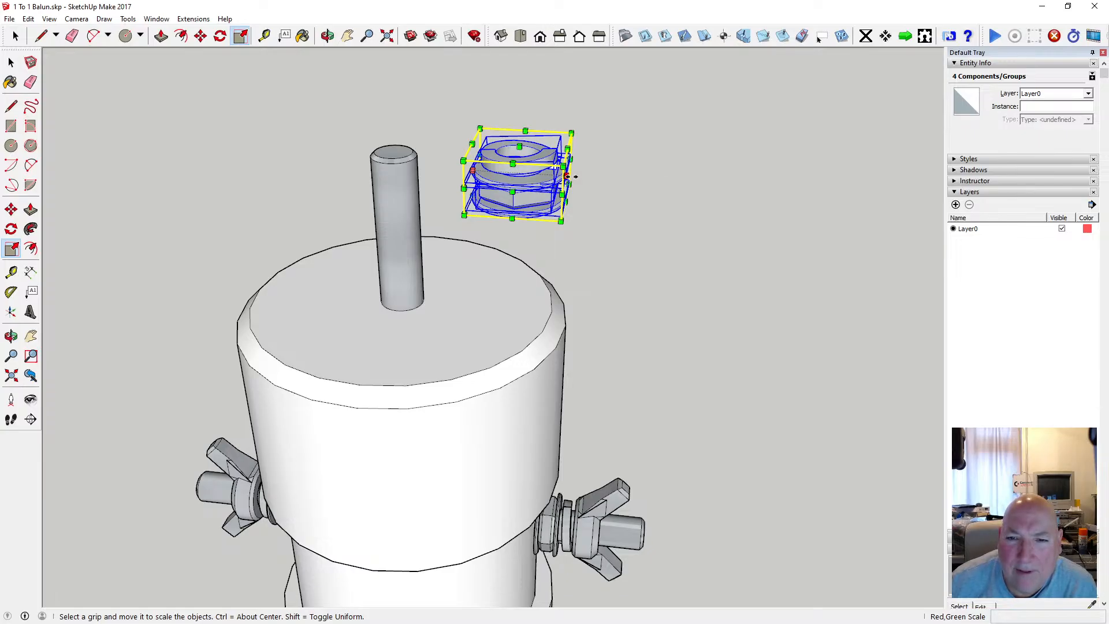
drag(567, 175, 582, 177)
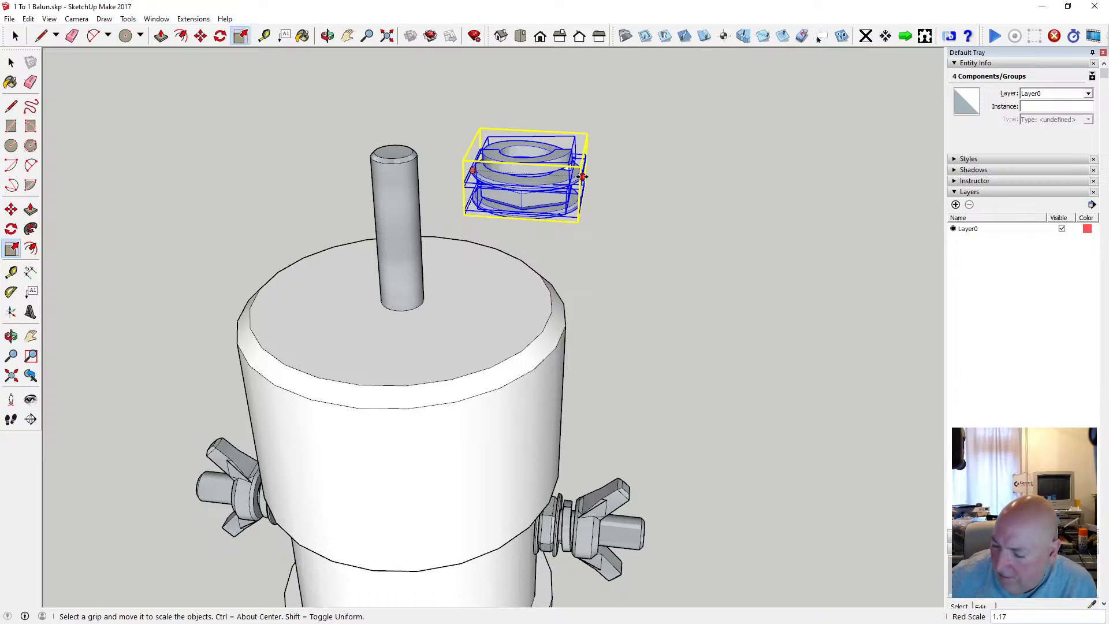
text(.5)
key(Return)
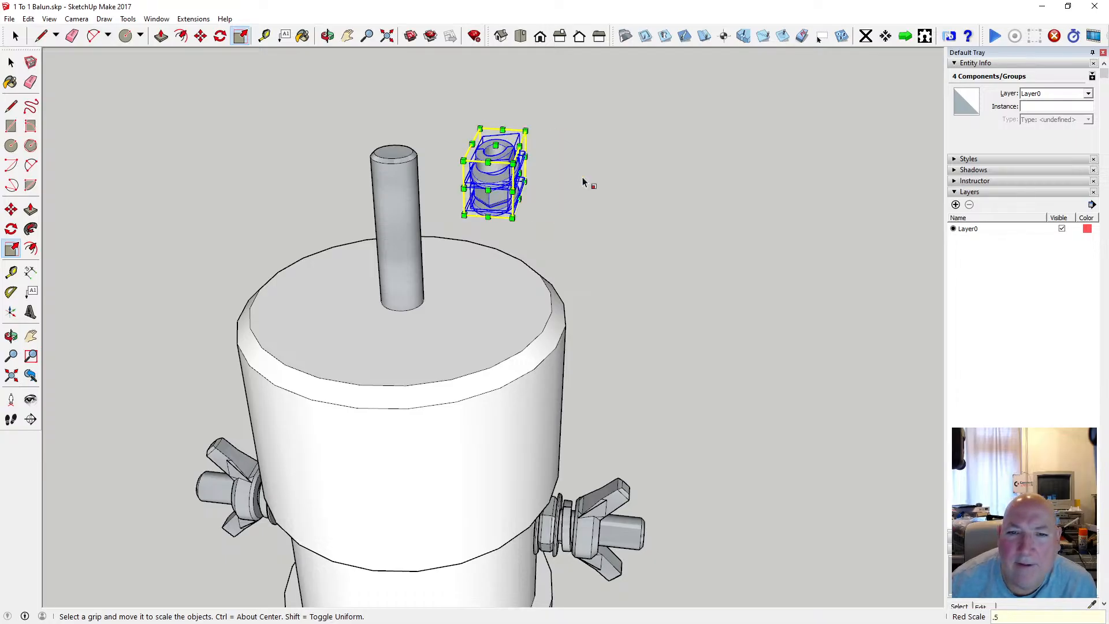
click(49, 19)
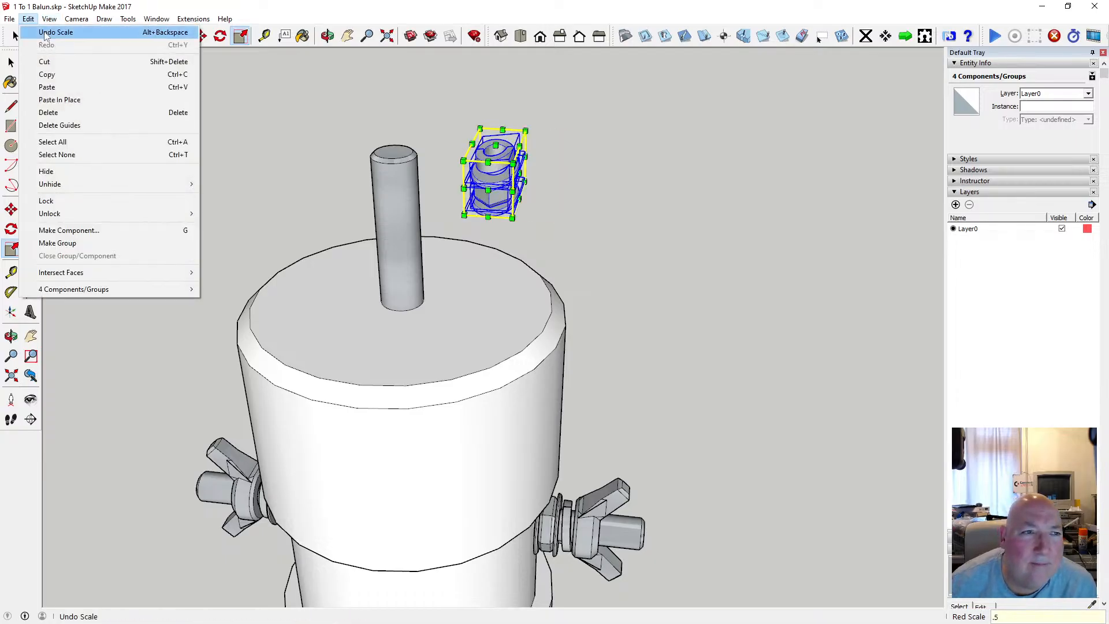
click(45, 34)
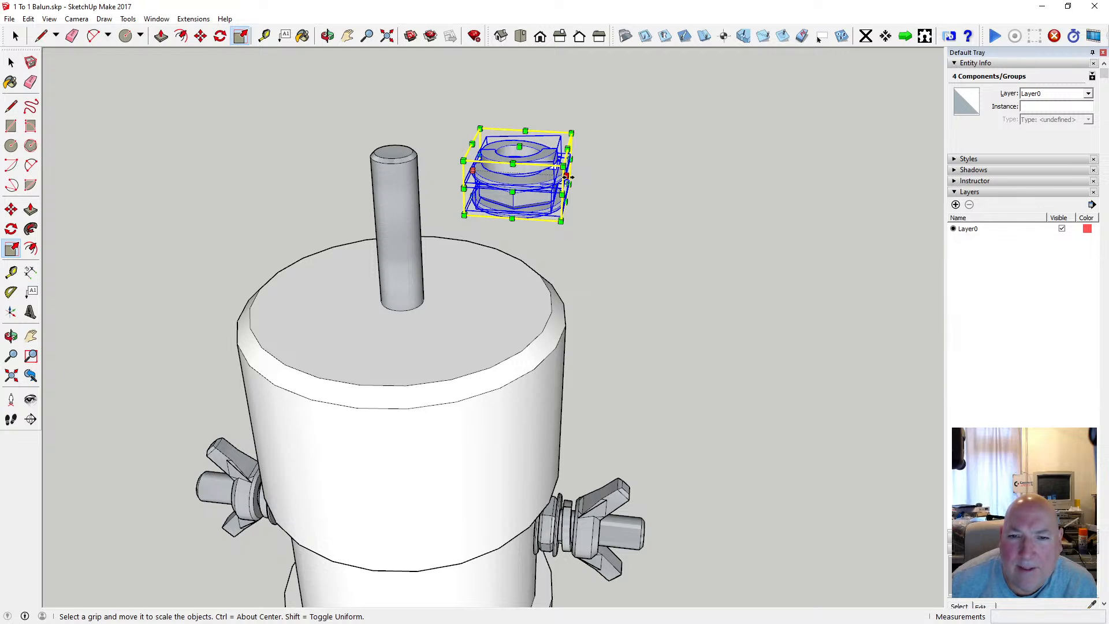
Repeat the 0.5 red-axis scaling on the selected hardware stack, and undo it again.
mouse_move(569, 177)
mouse_down()
mouse_move(625, 181)
mouse_move(586, 178)
mouse_up()
text(.5)
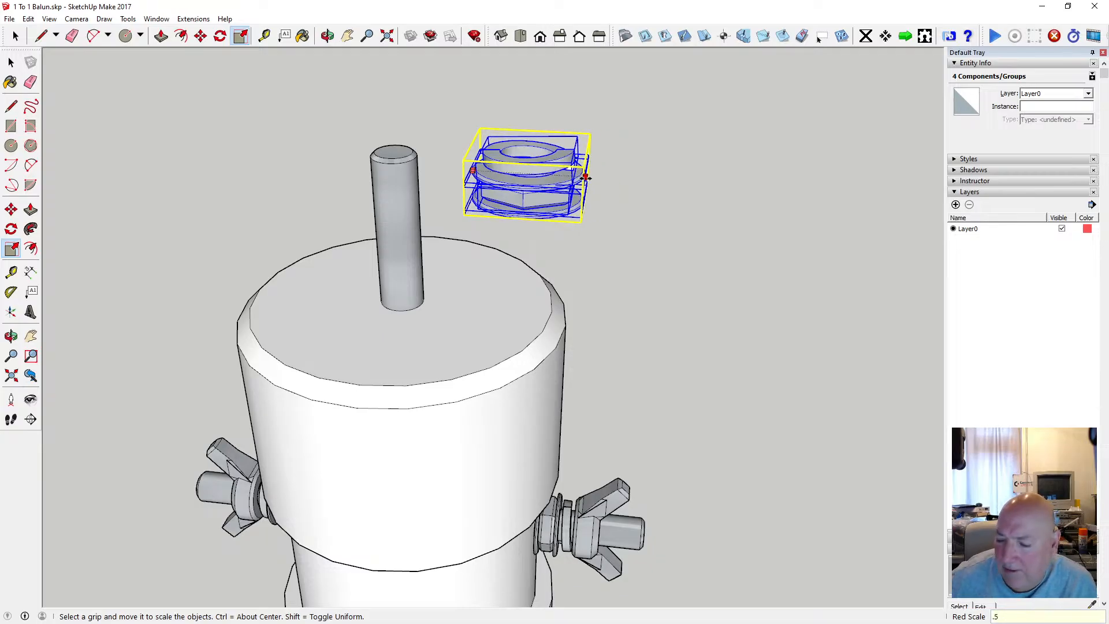
key(Return)
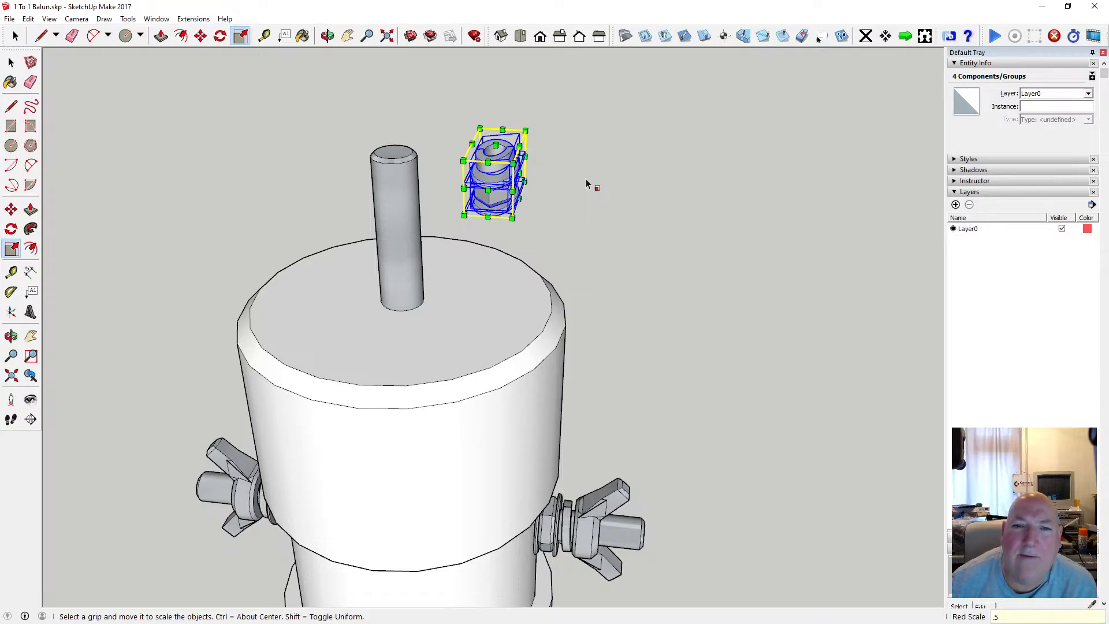
click(28, 19)
click(55, 33)
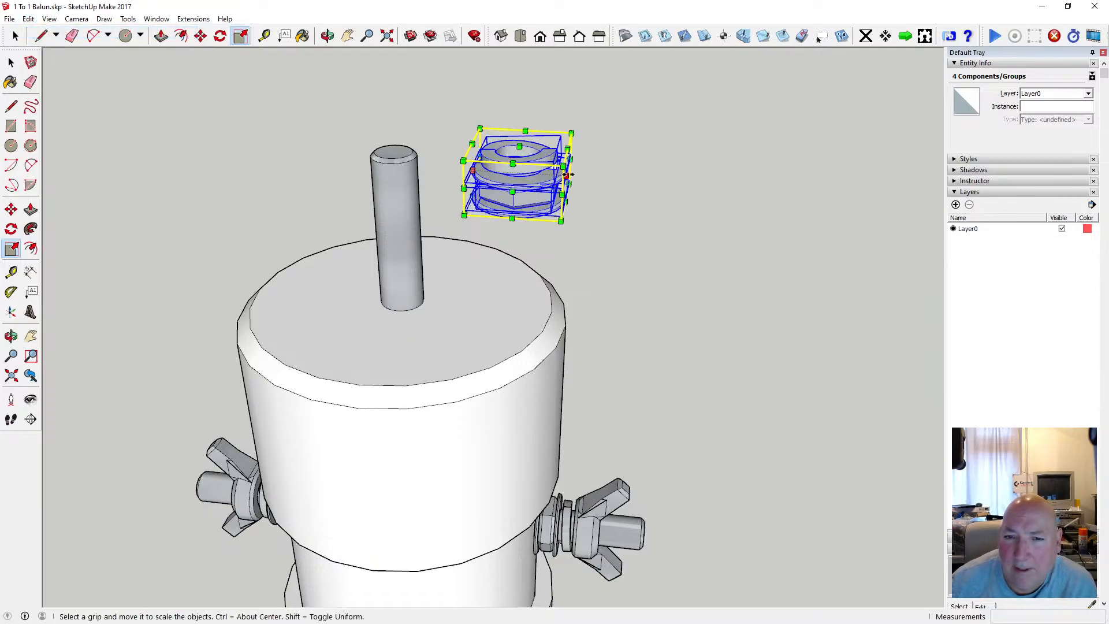
Stretch the selected nut and washers freely to a red scale of about 1.15, and undo the stretch.
drag(566, 174, 581, 176)
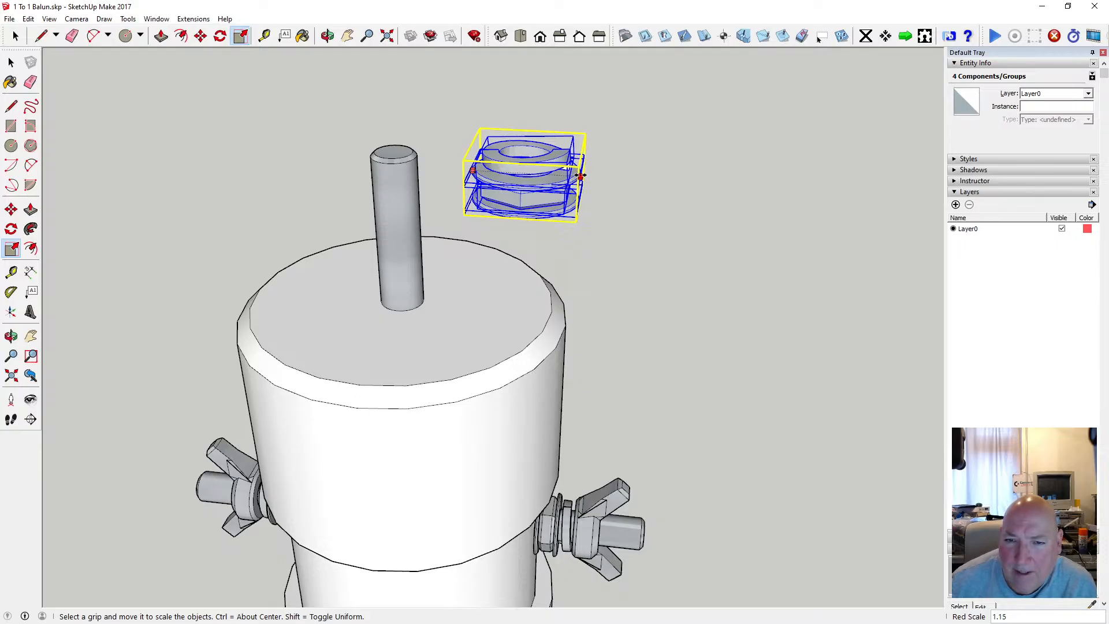
drag(580, 175, 580, 175)
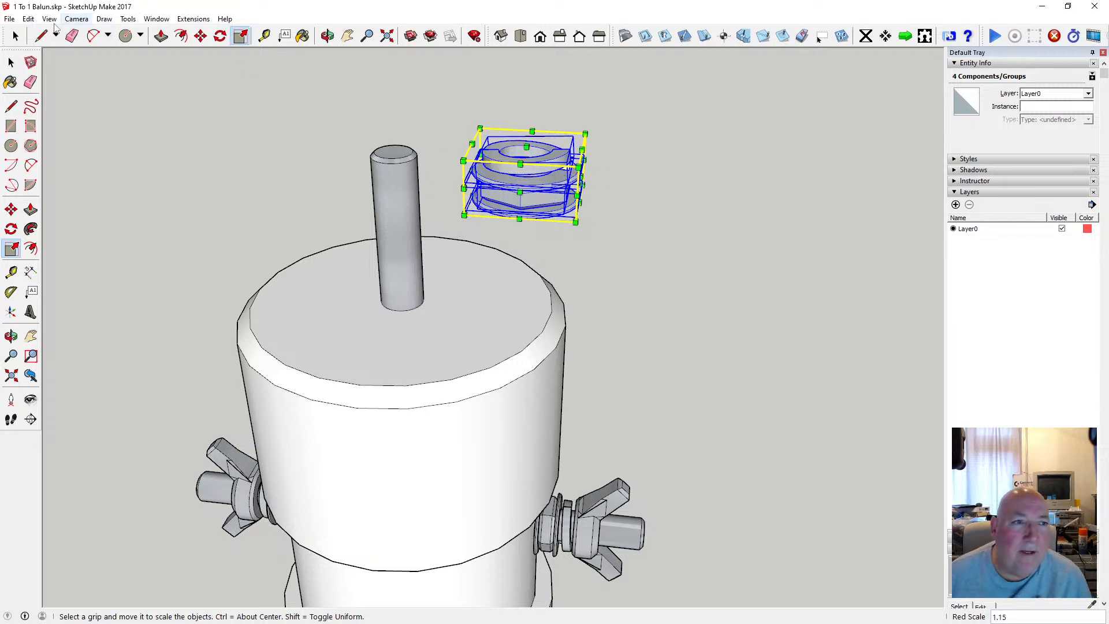
click(28, 18)
click(35, 32)
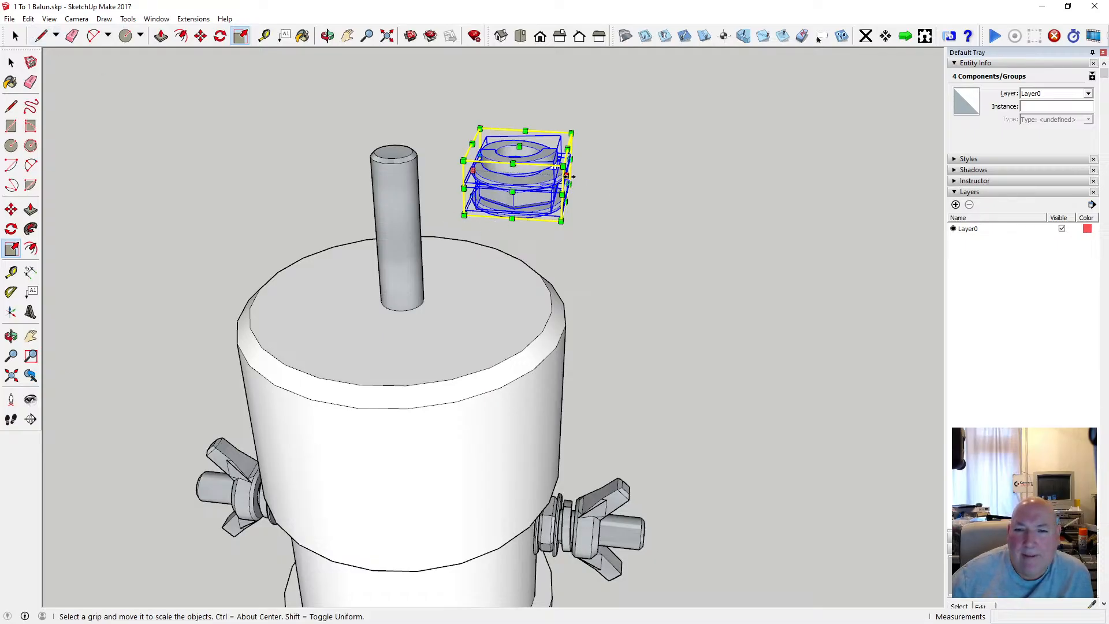
Scale the selected nut and washers to 1.2 along both the red and green axes.
drag(571, 176, 590, 183)
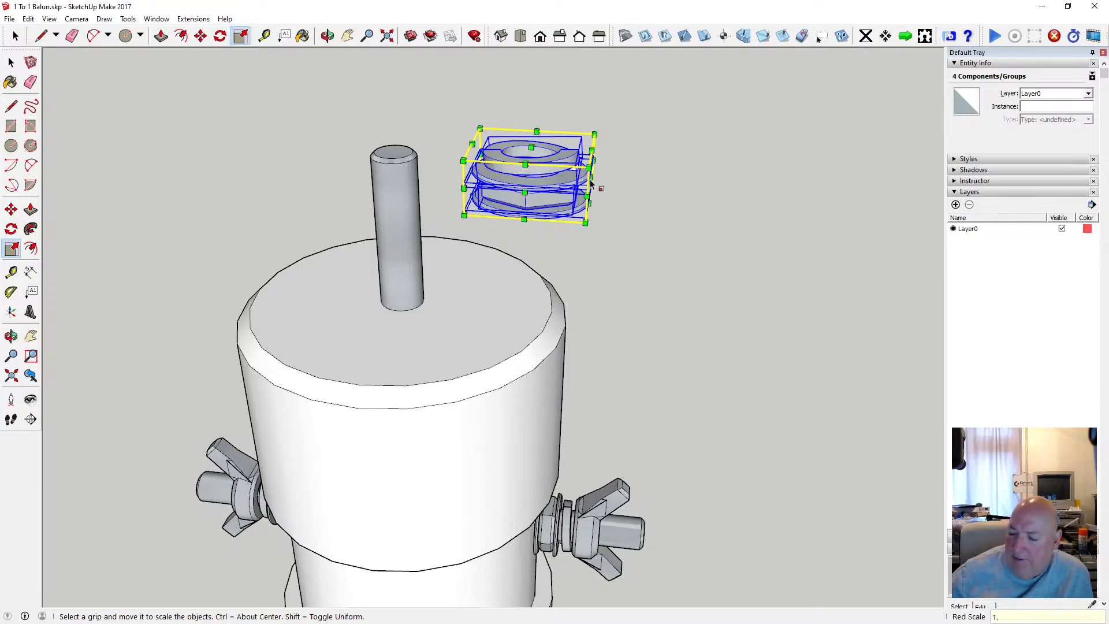
key(Return)
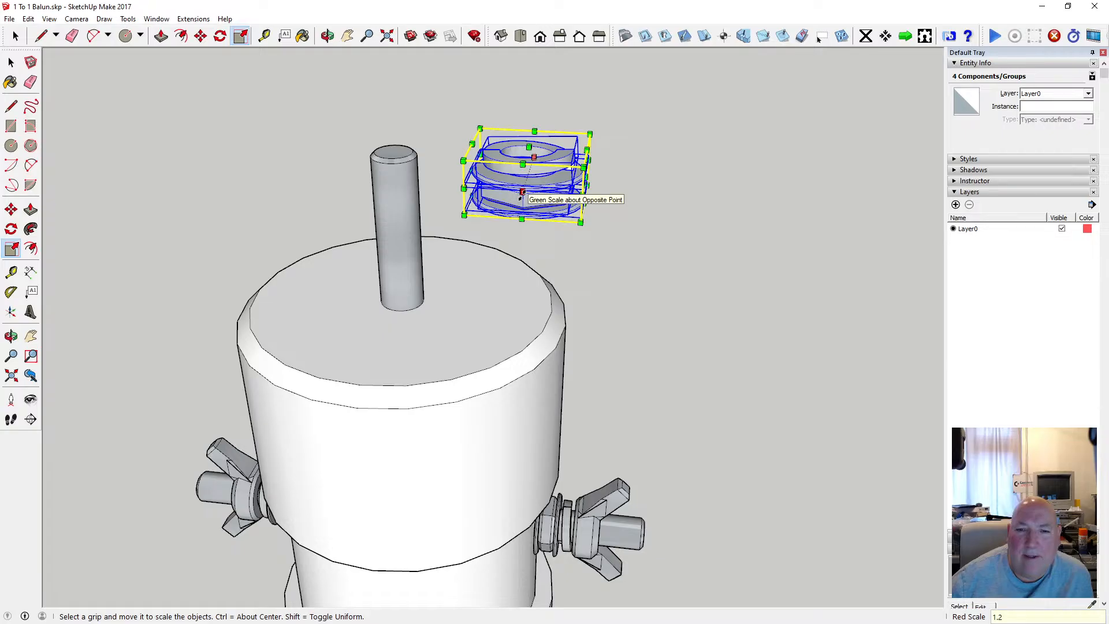
drag(522, 193, 518, 205)
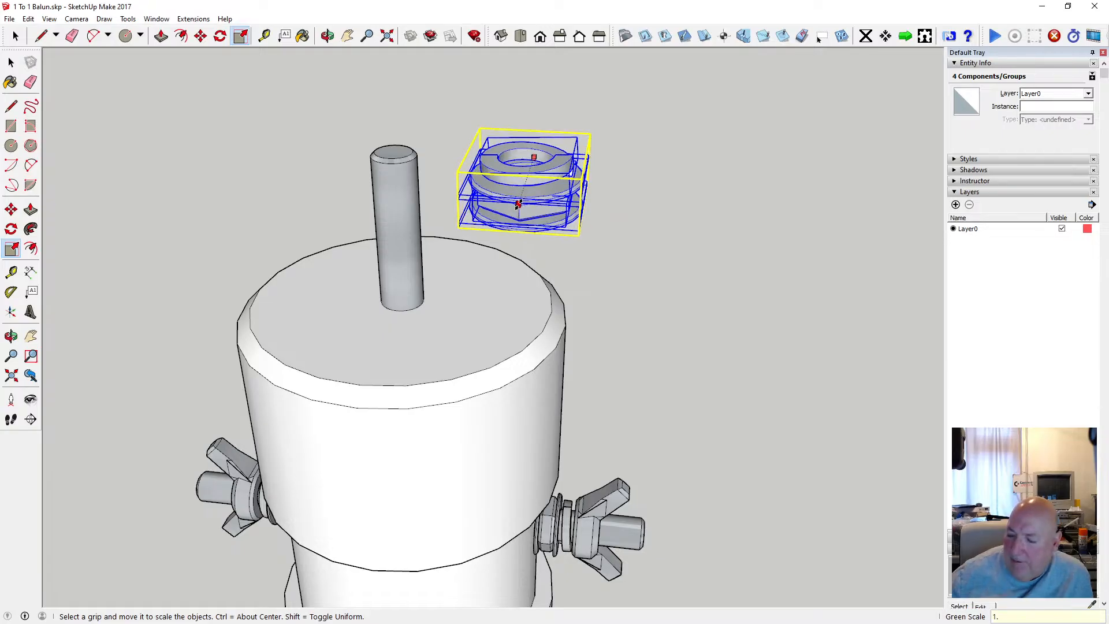
text(1.2)
key(Return)
Move the enlarged nut and washers over the top rod so their holes line up with its centre.
key(o)
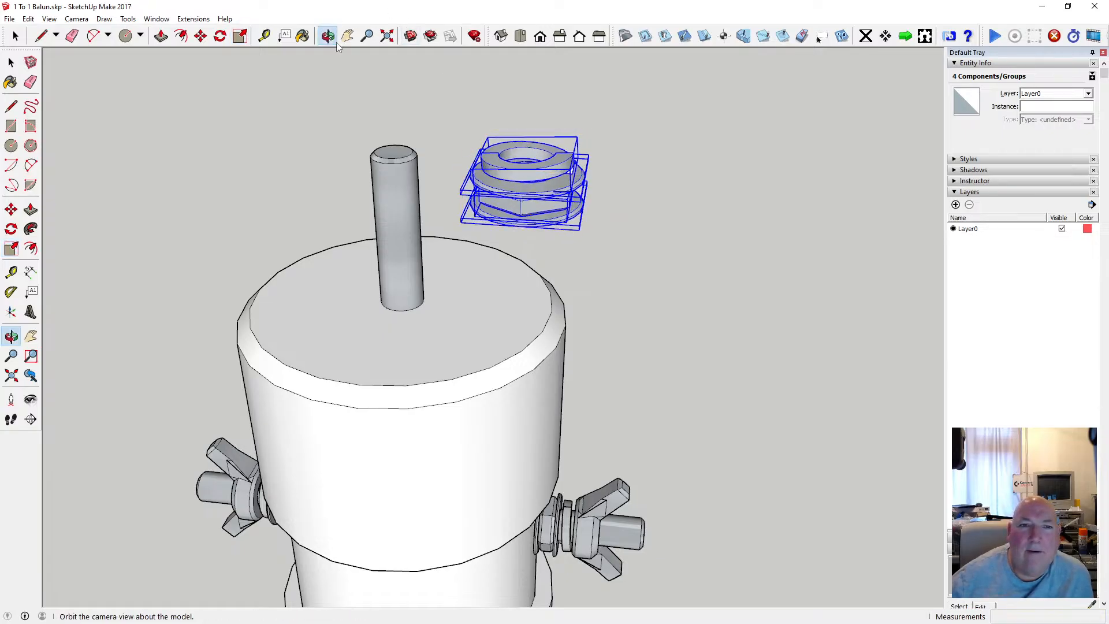
drag(453, 142, 492, 374)
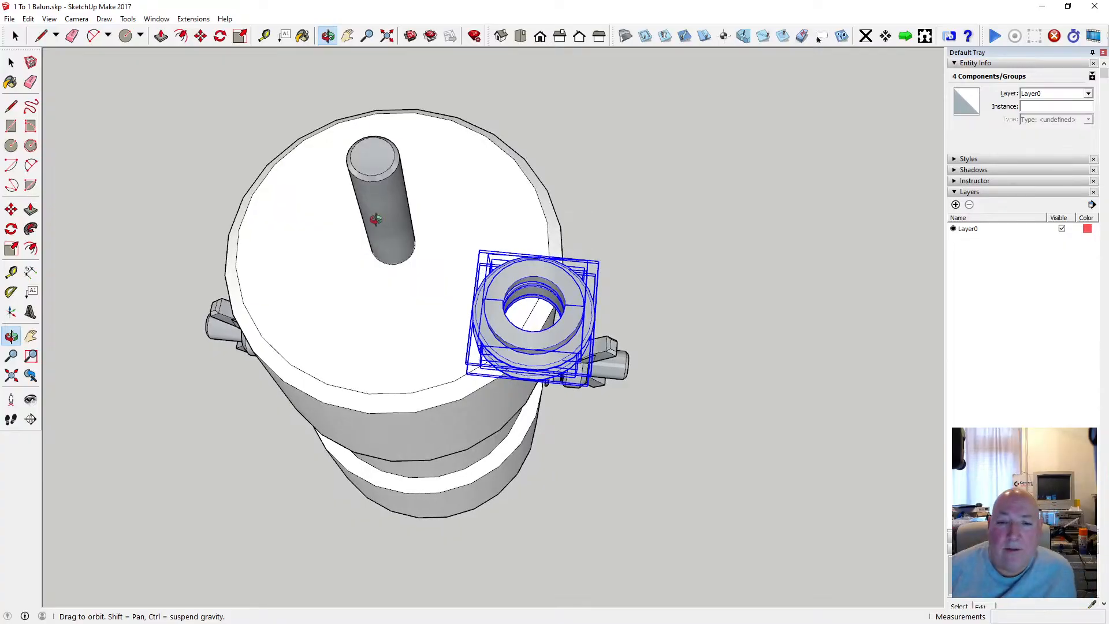
scroll(494, 244, up, 3)
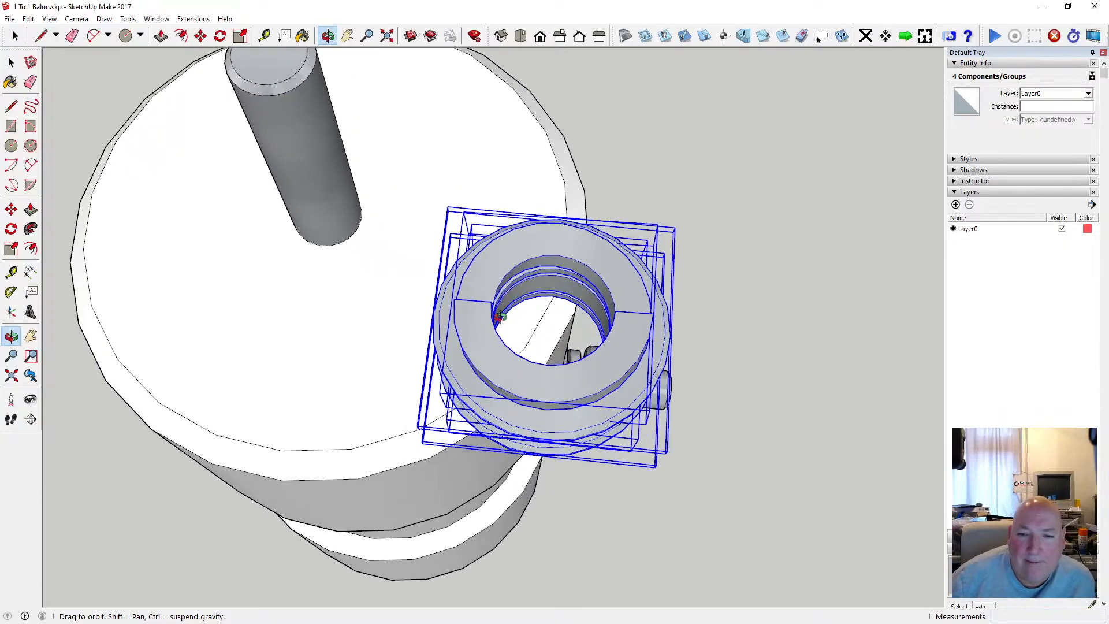
drag(482, 312, 289, 134)
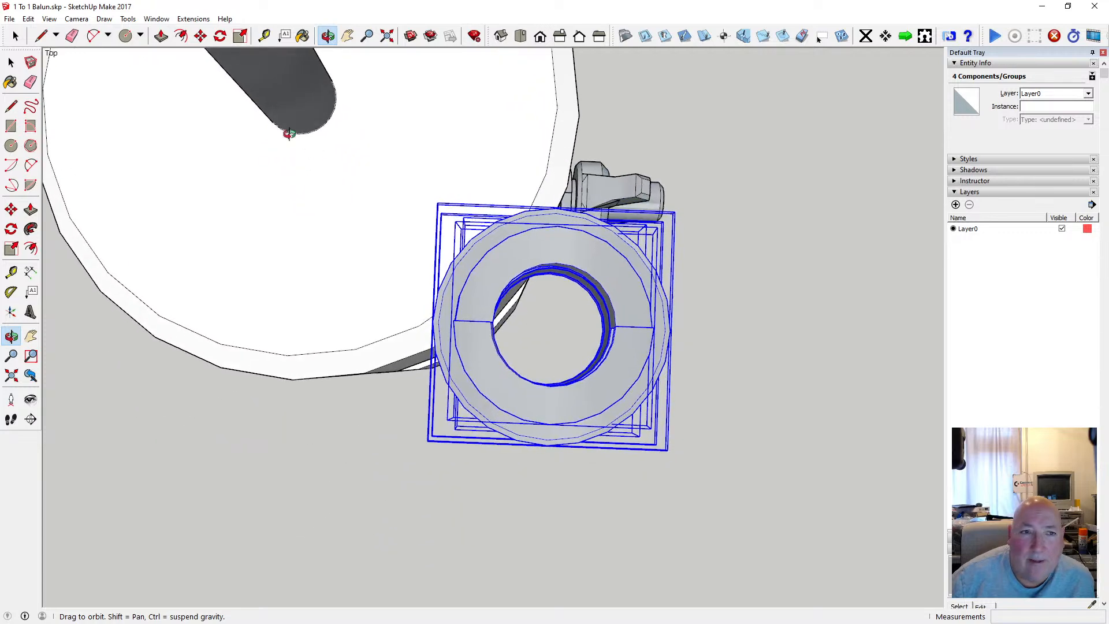
click(201, 35)
scroll(564, 292, up, 5)
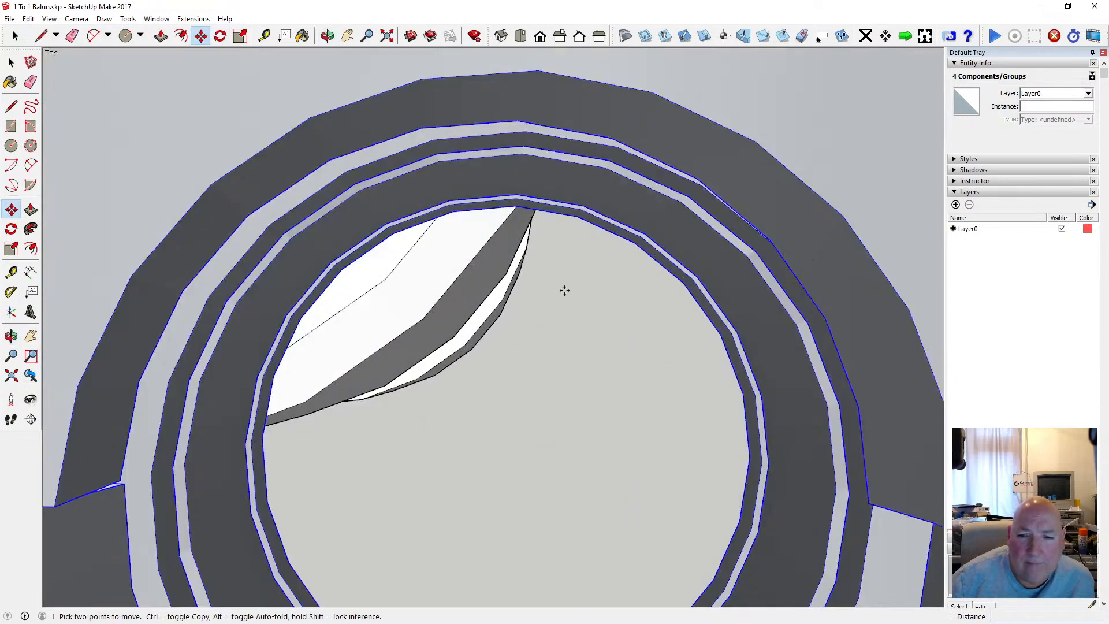
scroll(572, 283, down, 1)
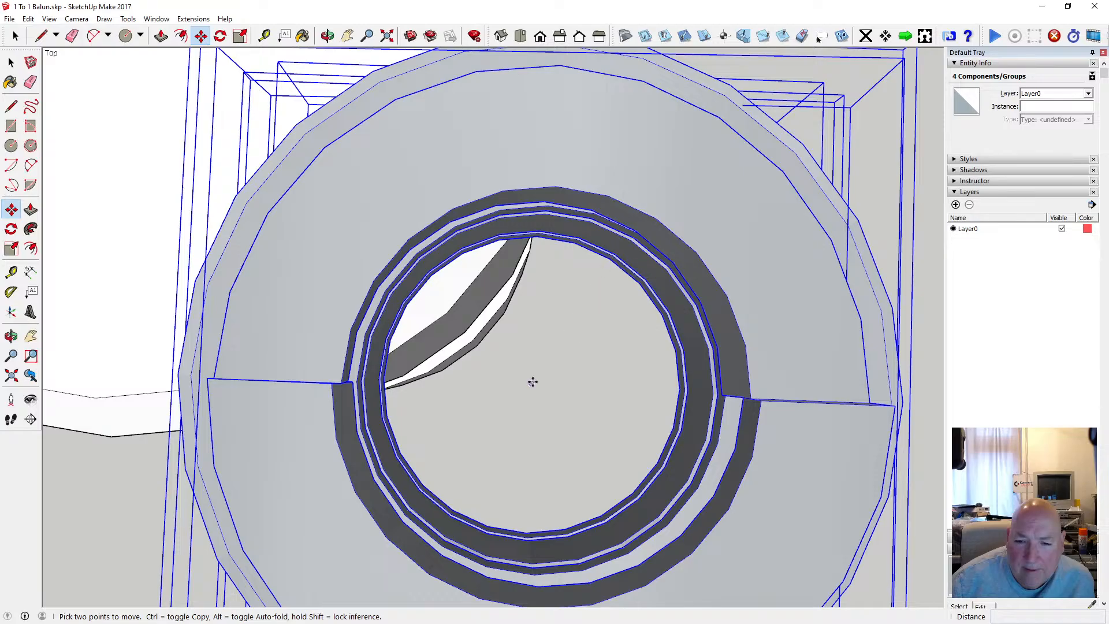
scroll(540, 364, down, 8)
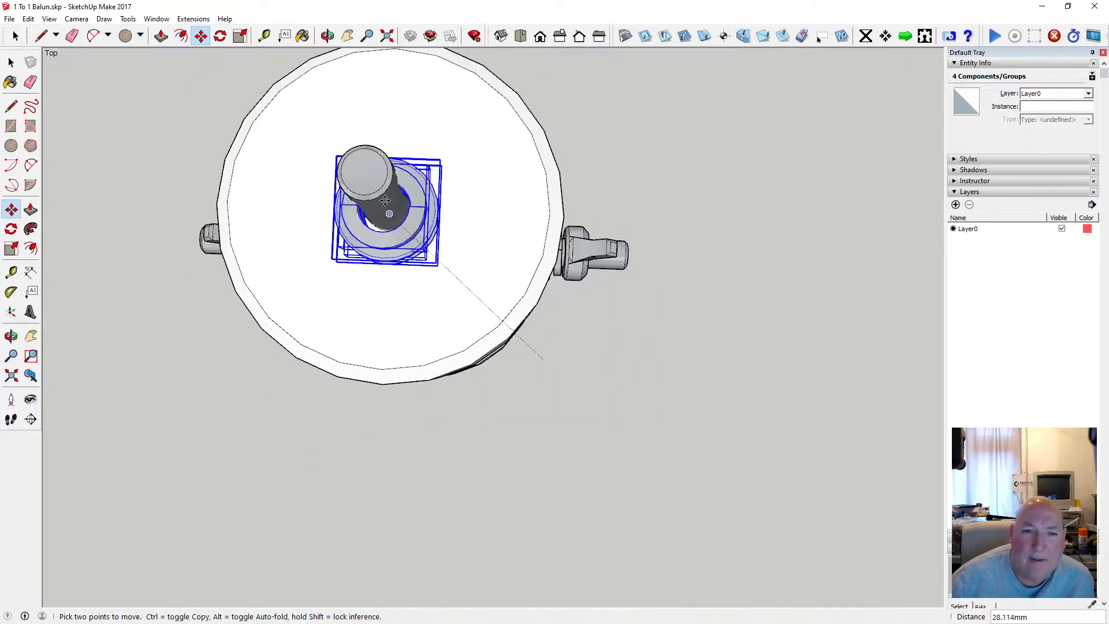
scroll(384, 200, up, 6)
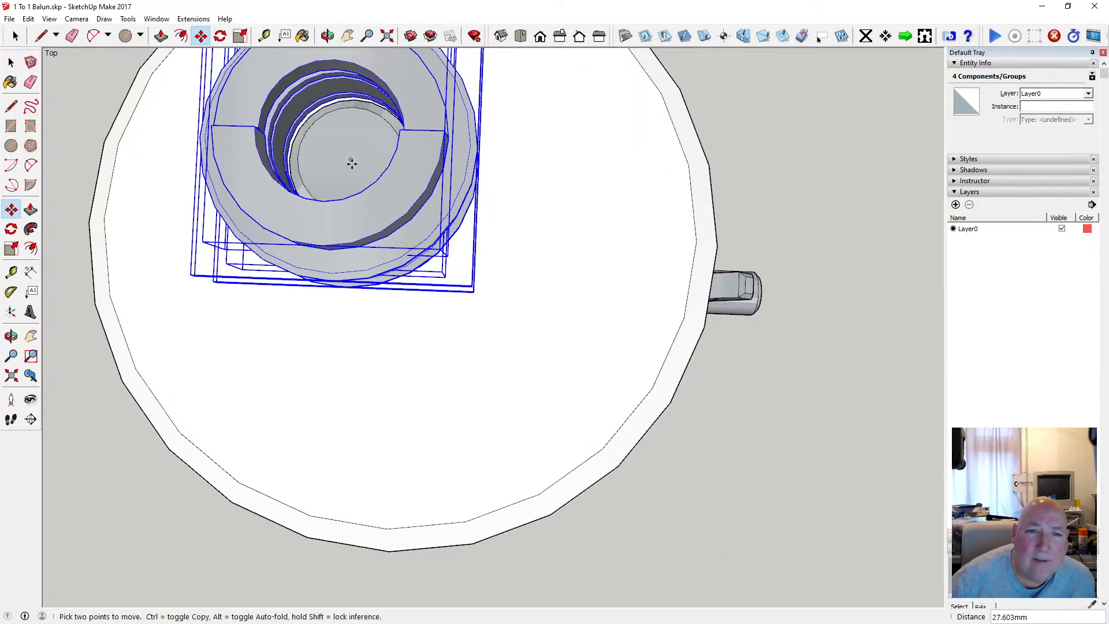
Lower the nut and washer stack about 22 mm along the rod onto the cap's top face.
click(327, 36)
drag(311, 122, 570, 404)
scroll(541, 132, down, 6)
scroll(433, 145, up, 6)
scroll(477, 249, down, 8)
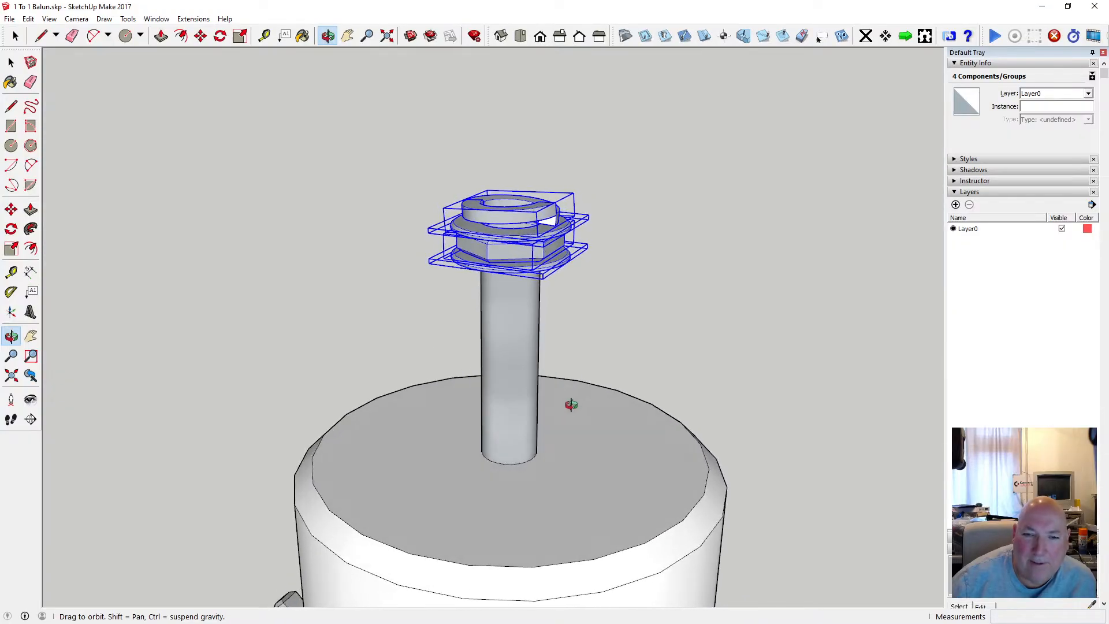
click(200, 36)
click(490, 273)
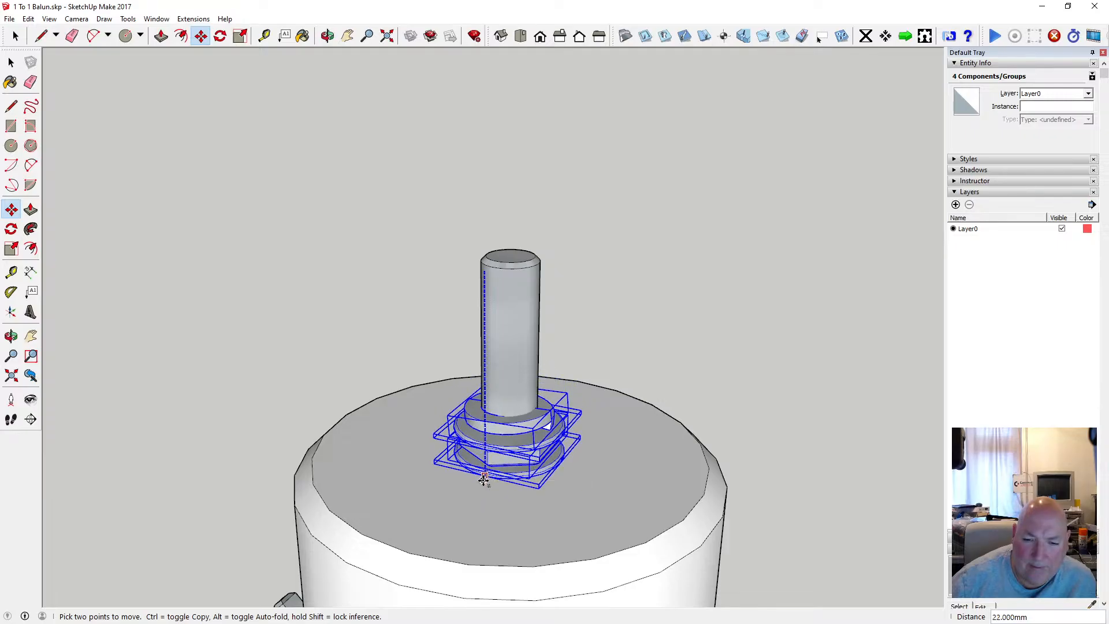
click(483, 482)
Examine from several sides how the nut and washers sit around the rod on the balun's cap.
click(327, 36)
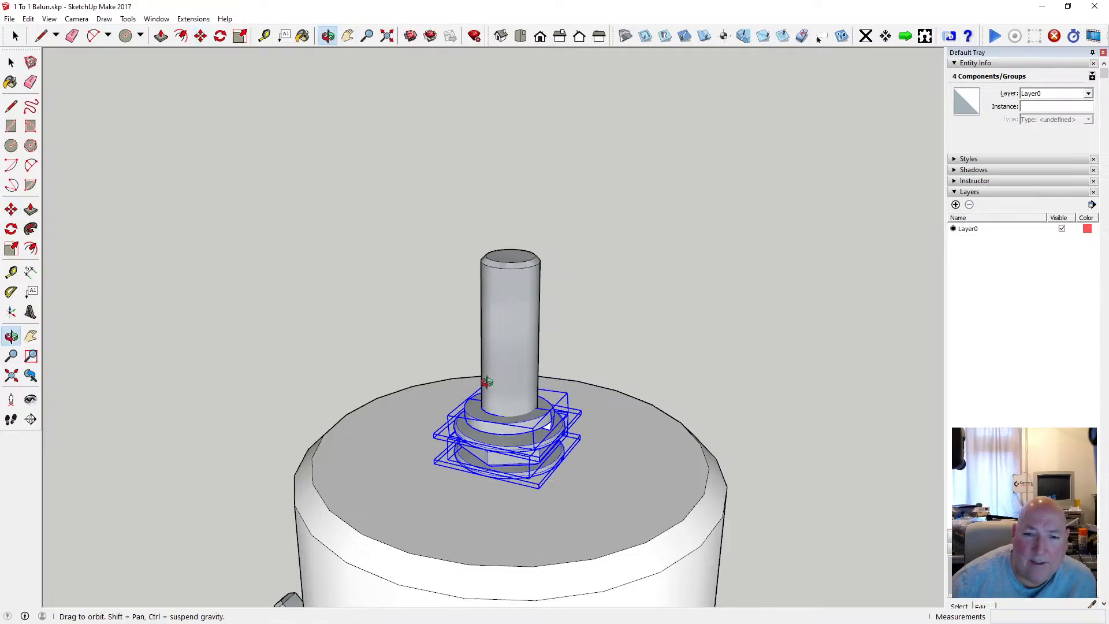
drag(488, 379, 421, 399)
scroll(510, 407, up, 6)
scroll(585, 355, down, 6)
drag(626, 391, 319, 412)
mouse_move(473, 445)
mouse_down()
mouse_move(527, 416)
mouse_move(376, 397)
mouse_move(369, 415)
mouse_move(443, 374)
mouse_move(450, 415)
mouse_move(623, 453)
mouse_move(467, 439)
mouse_up()
scroll(491, 397, up, 2)
scroll(490, 397, up, 3)
scroll(467, 438, down, 10)
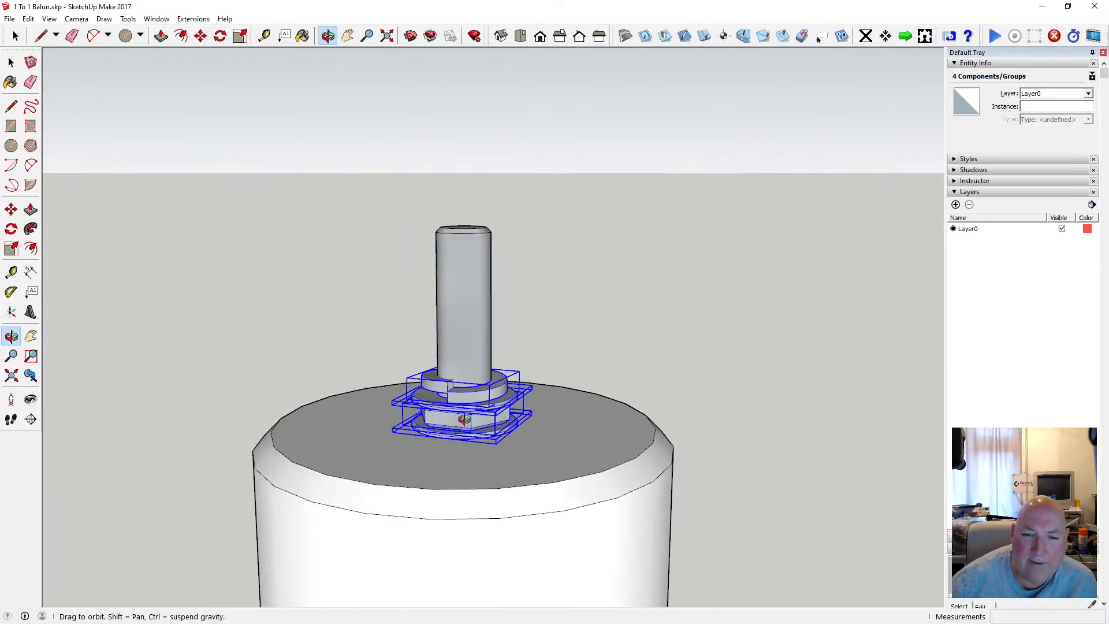
scroll(481, 325, up, 3)
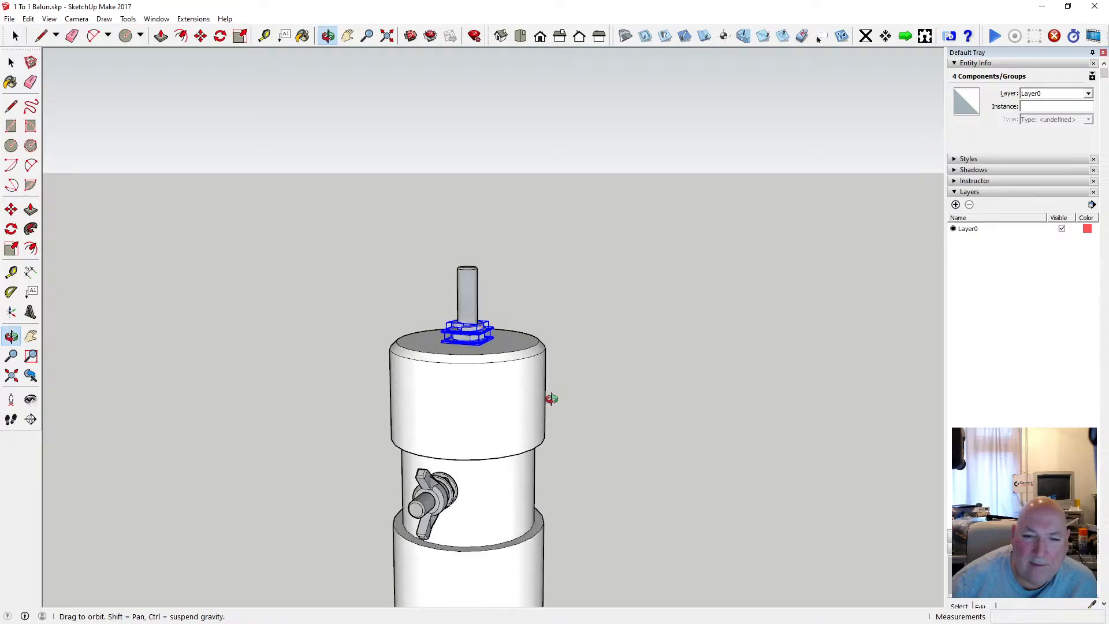
drag(549, 396, 224, 405)
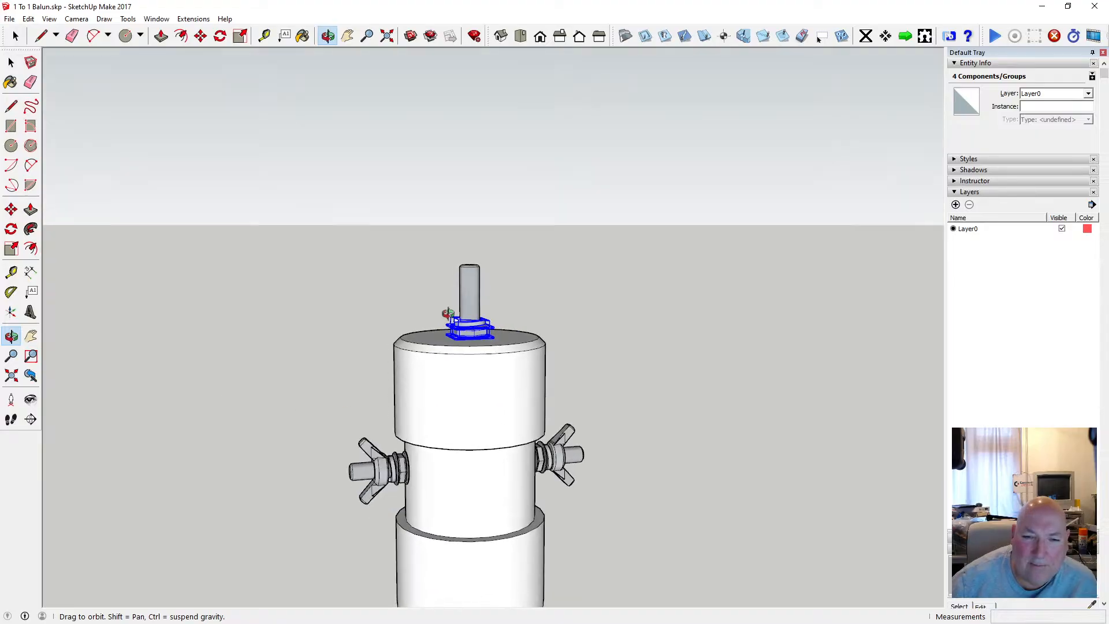
Deselect the nut and washers and save the balun model.
click(12, 63)
click(285, 217)
scroll(486, 285, down, 1)
scroll(486, 284, down, 1)
scroll(488, 301, up, 3)
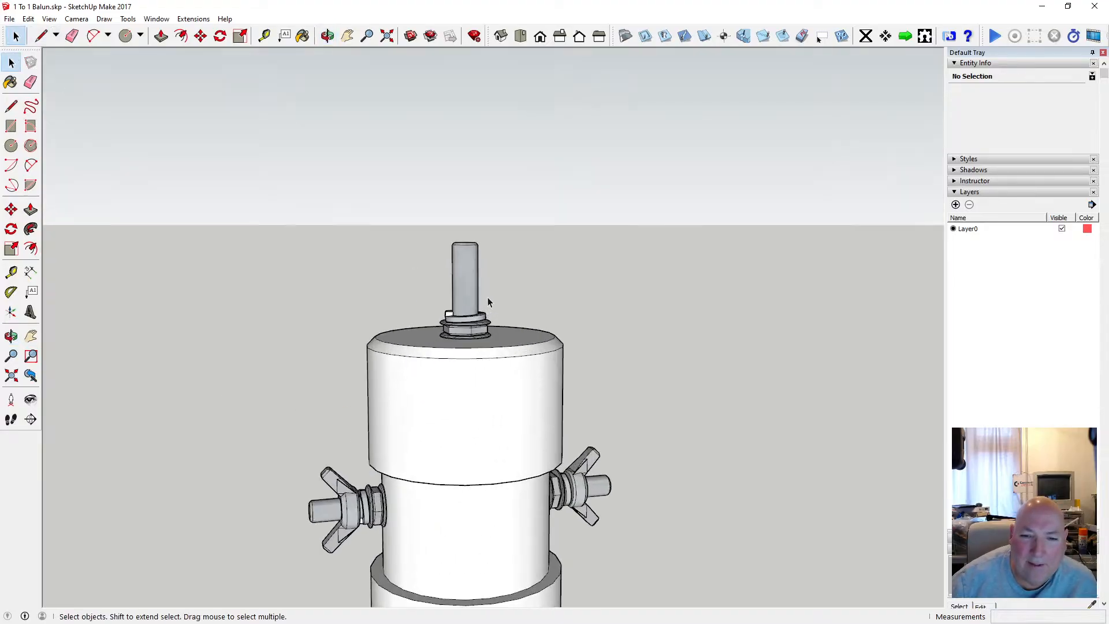
scroll(477, 341, up, 2)
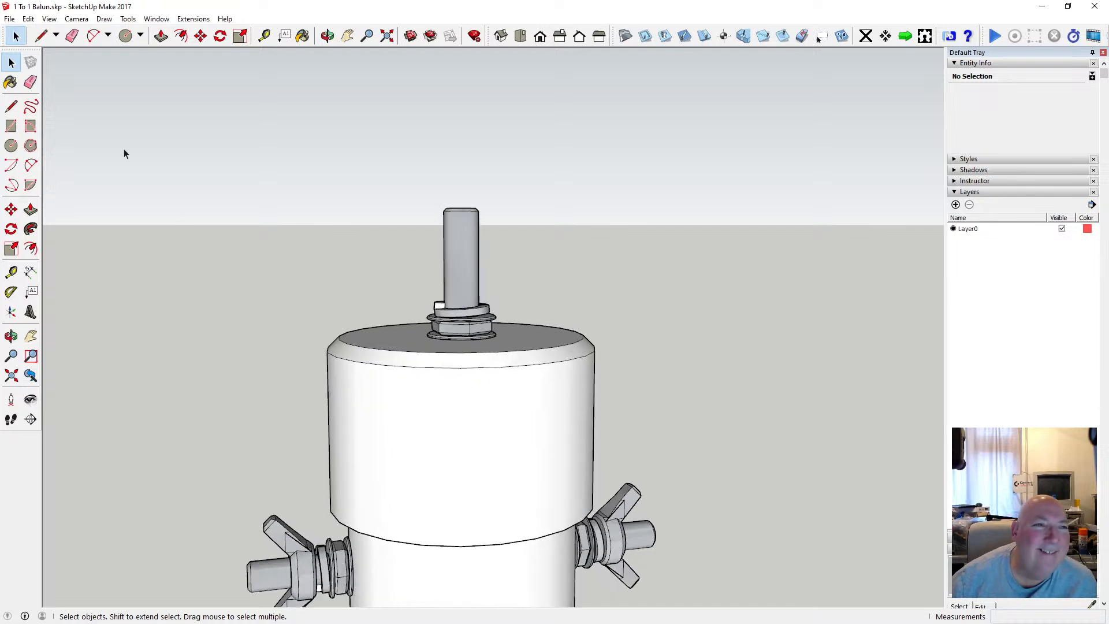
click(10, 18)
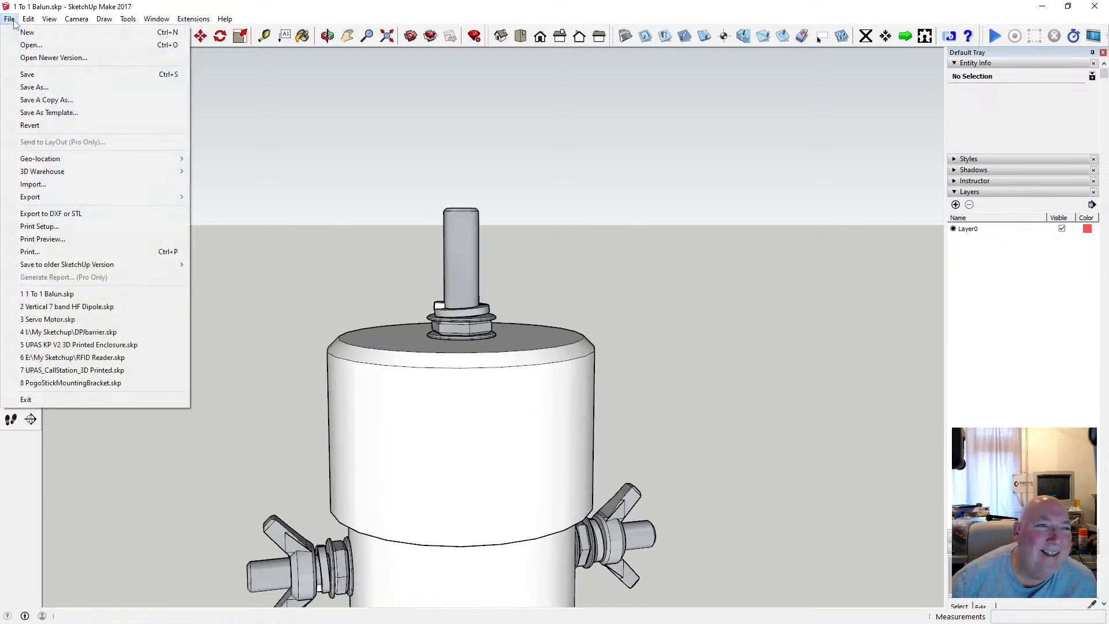
click(29, 75)
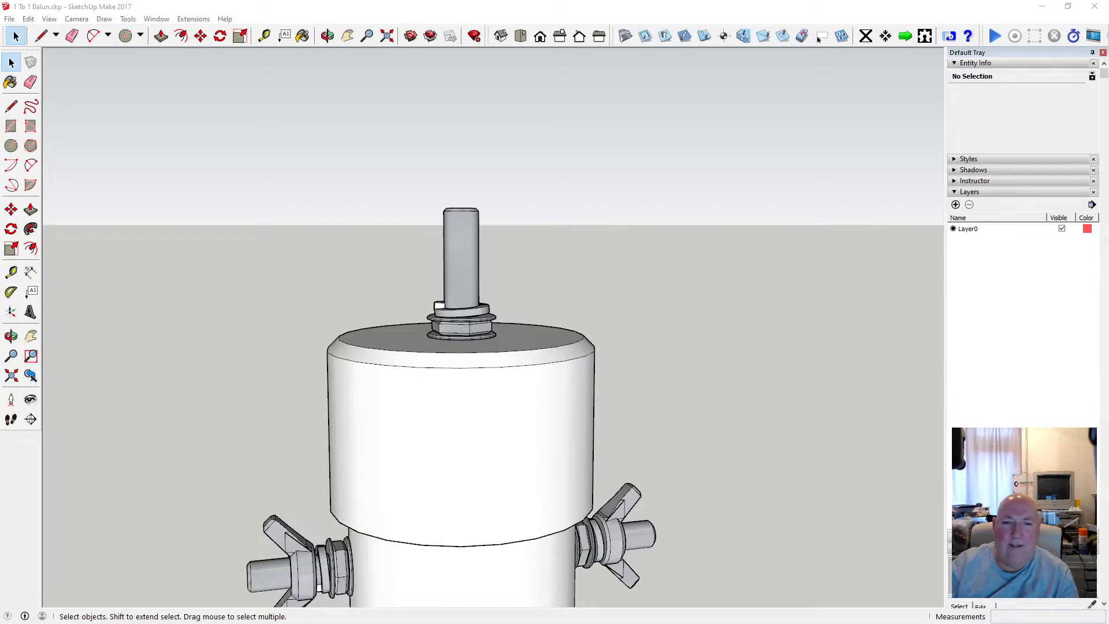
Draw a flat circle with a 2.5 mm radius in the empty space beside the balun.
click(327, 35)
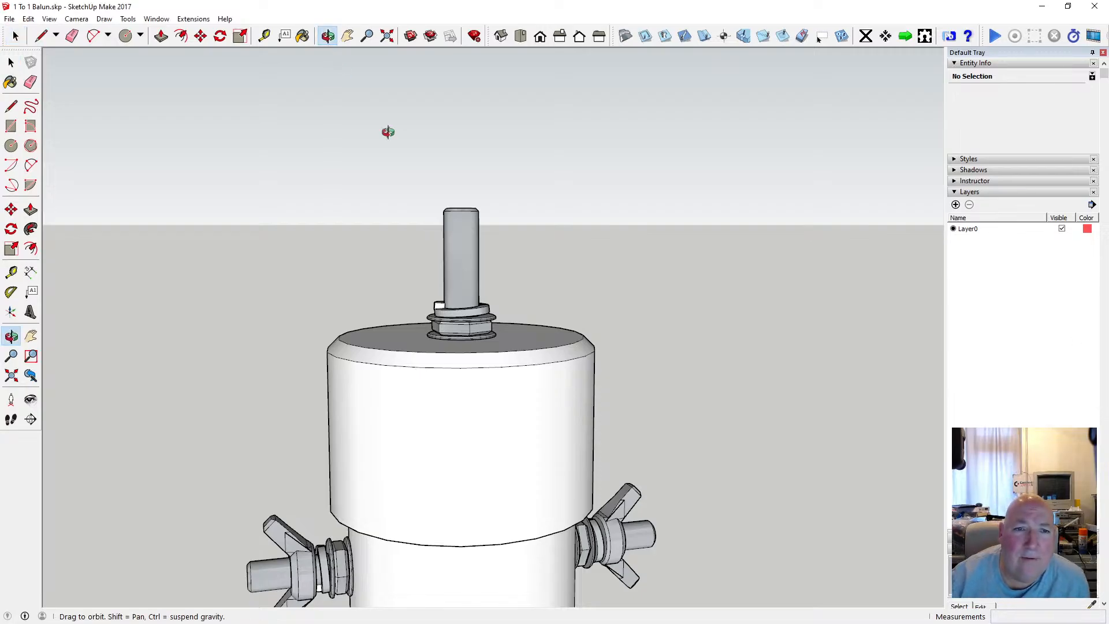
drag(387, 131, 363, 306)
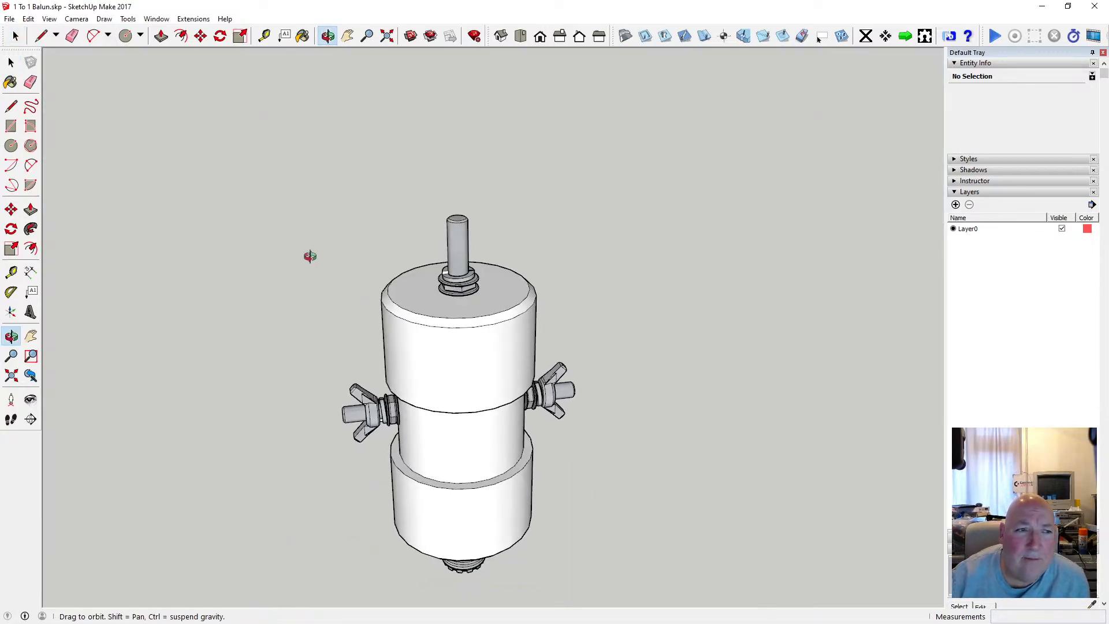
click(11, 145)
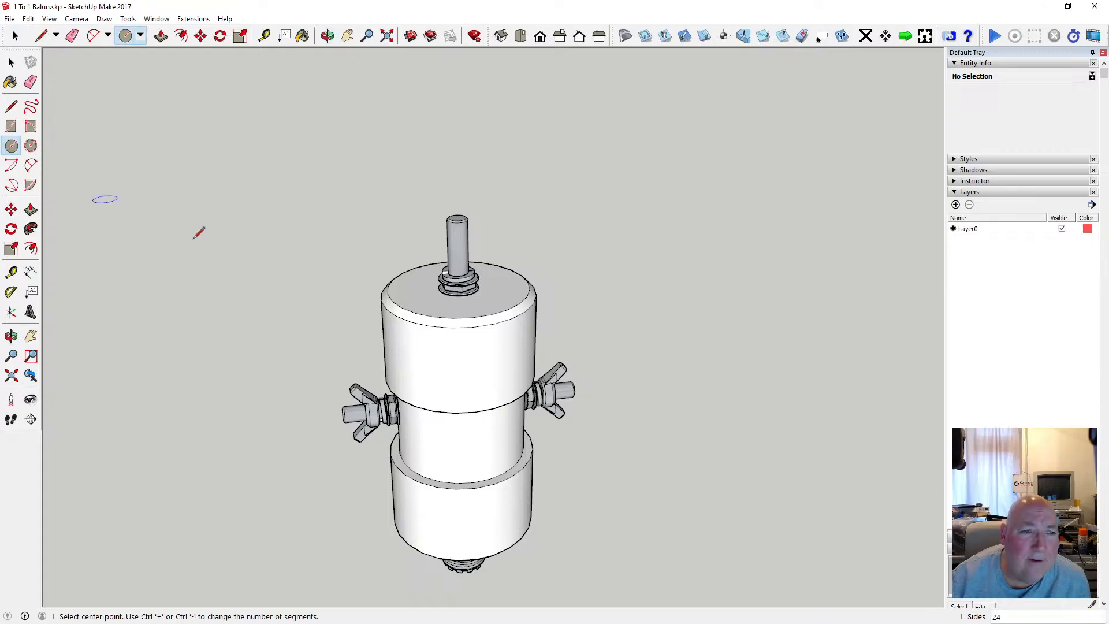
click(313, 272)
text(2.5)
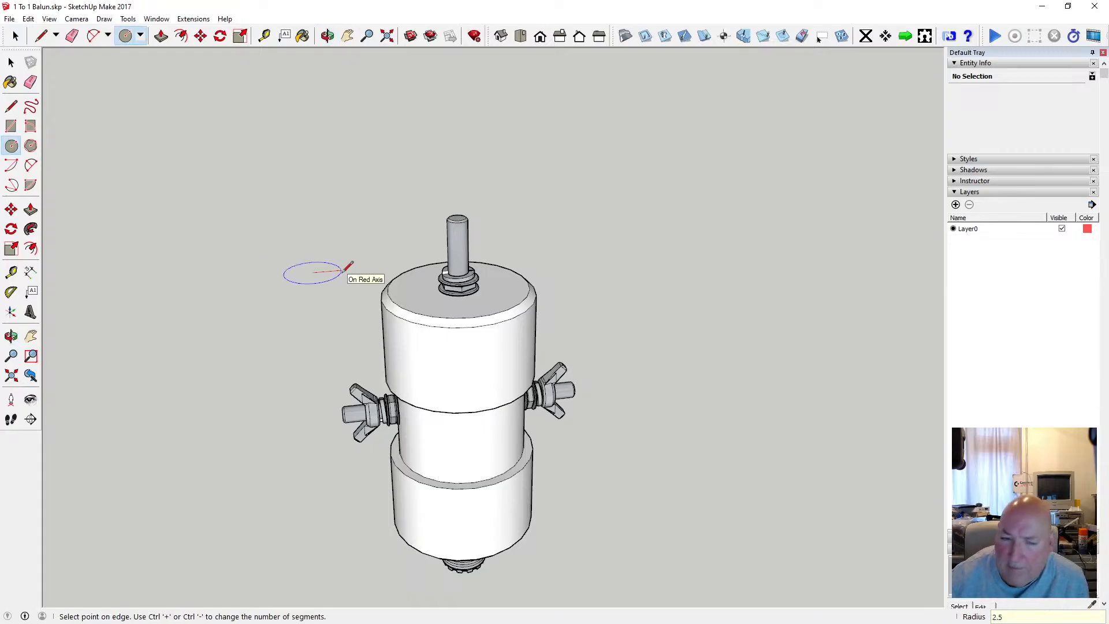
key(Return)
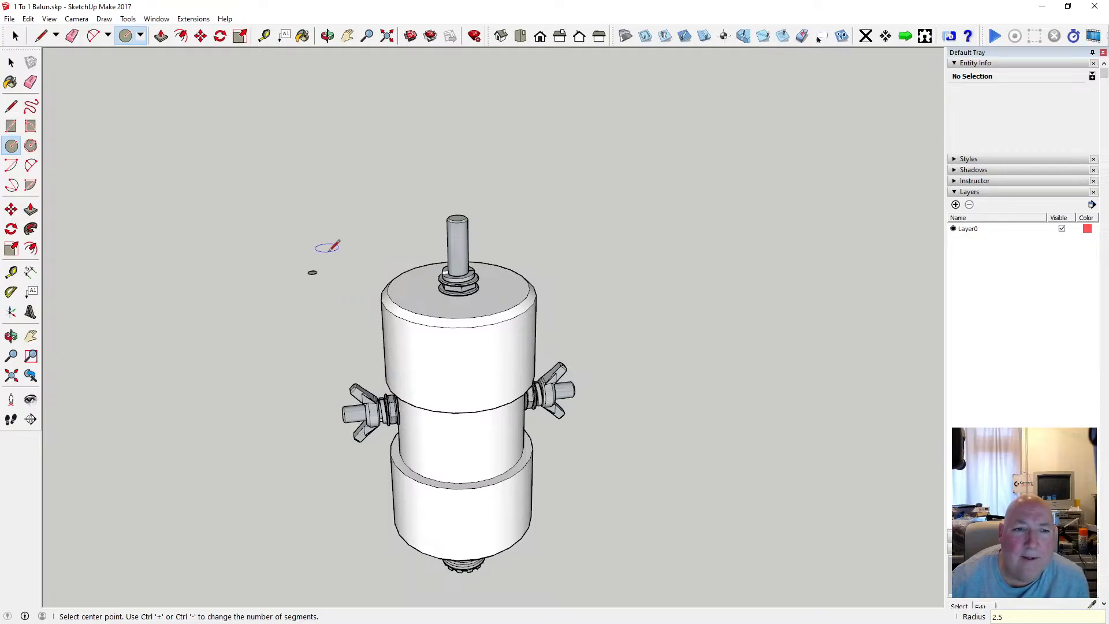
Select the small circle and move it onto the cap's top face, near the edge.
scroll(304, 281, up, 1)
scroll(304, 281, up, 3)
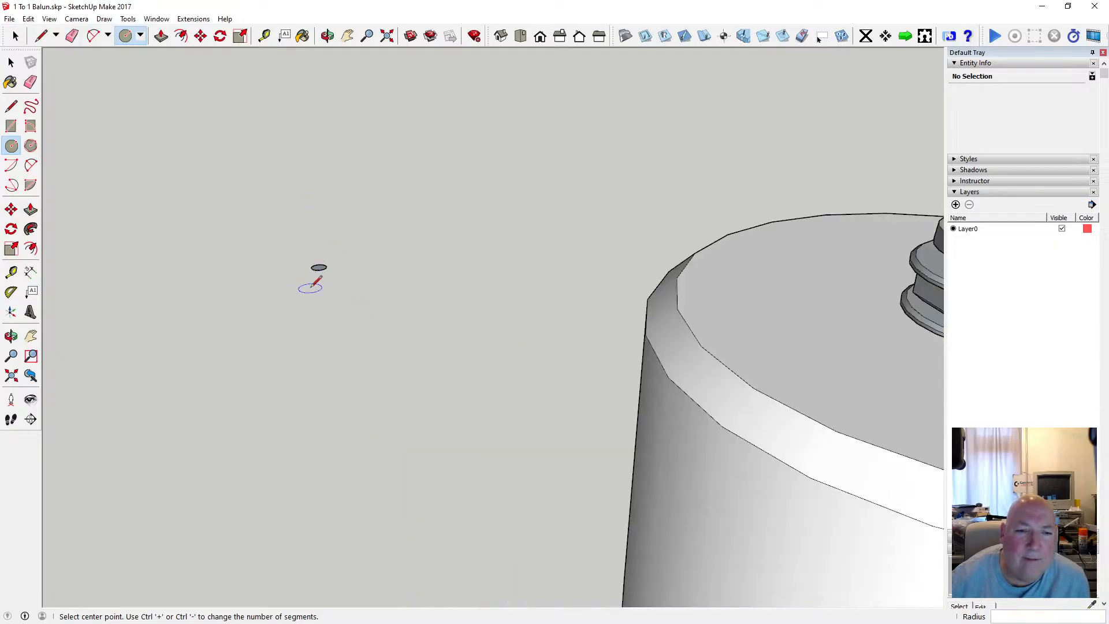
scroll(314, 267, down, 2)
click(11, 63)
drag(282, 255, 366, 301)
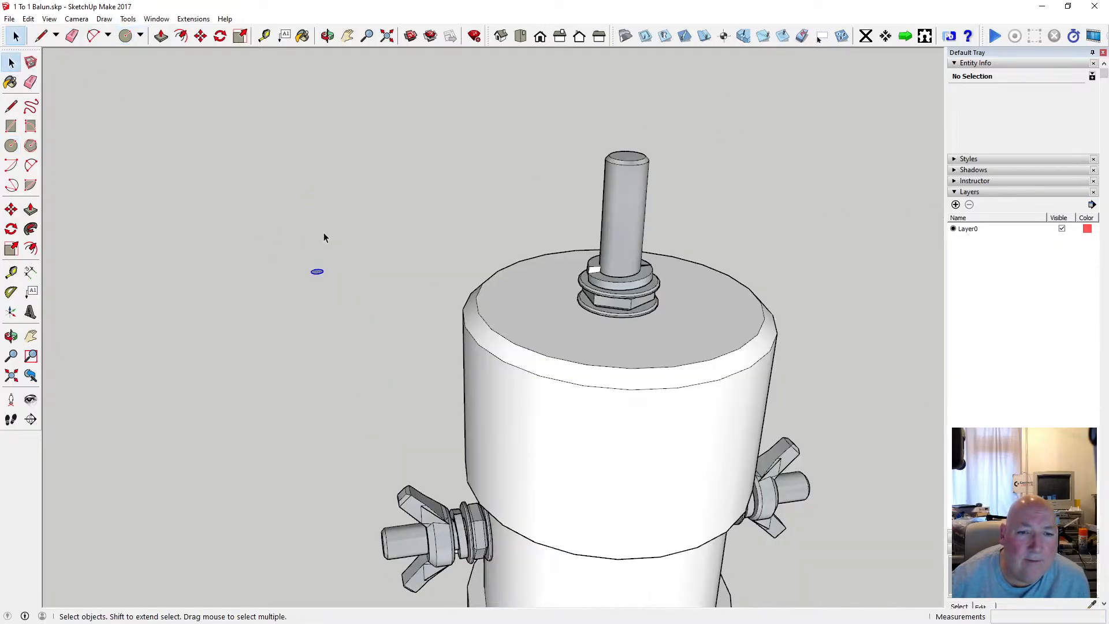
click(200, 36)
click(315, 274)
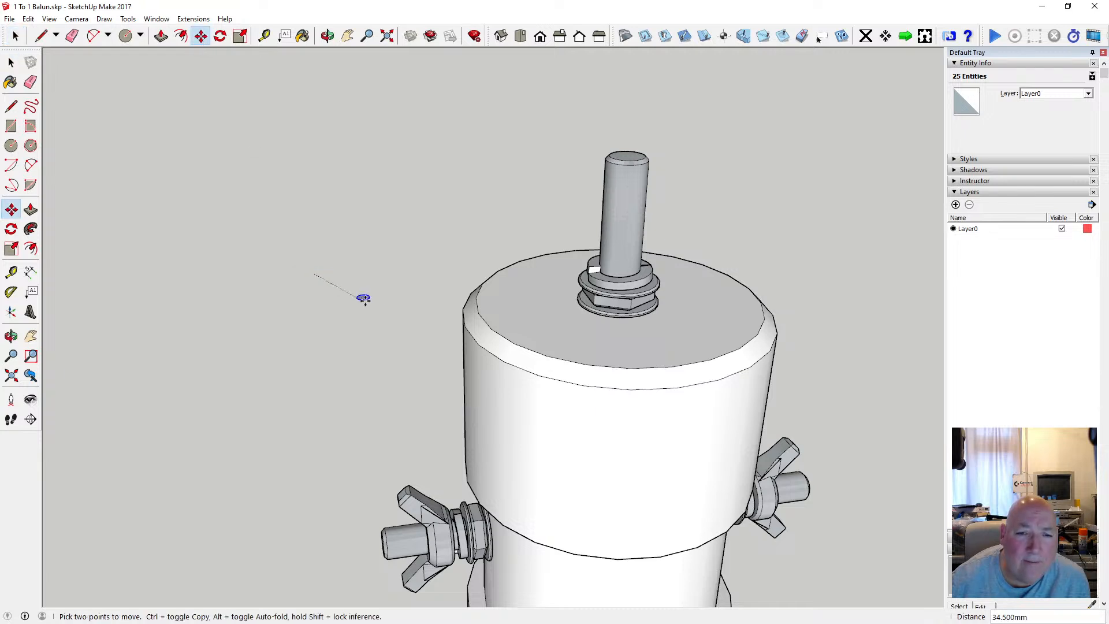
click(506, 304)
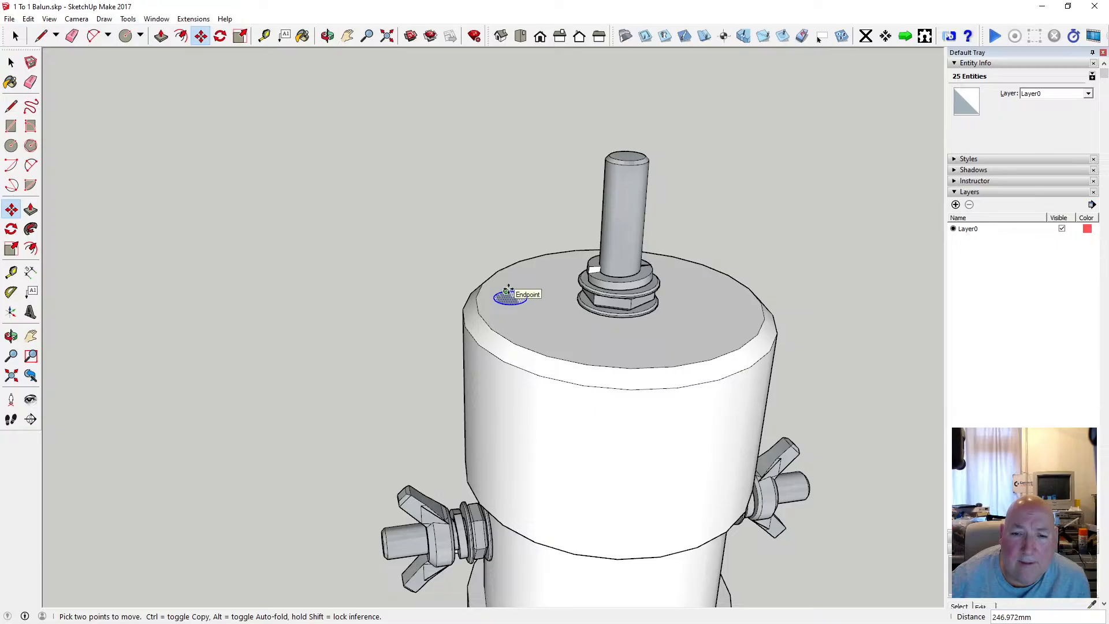
Raise the small circle about 13 mm straight above the cap so it floats beside the rod.
click(506, 290)
click(508, 206)
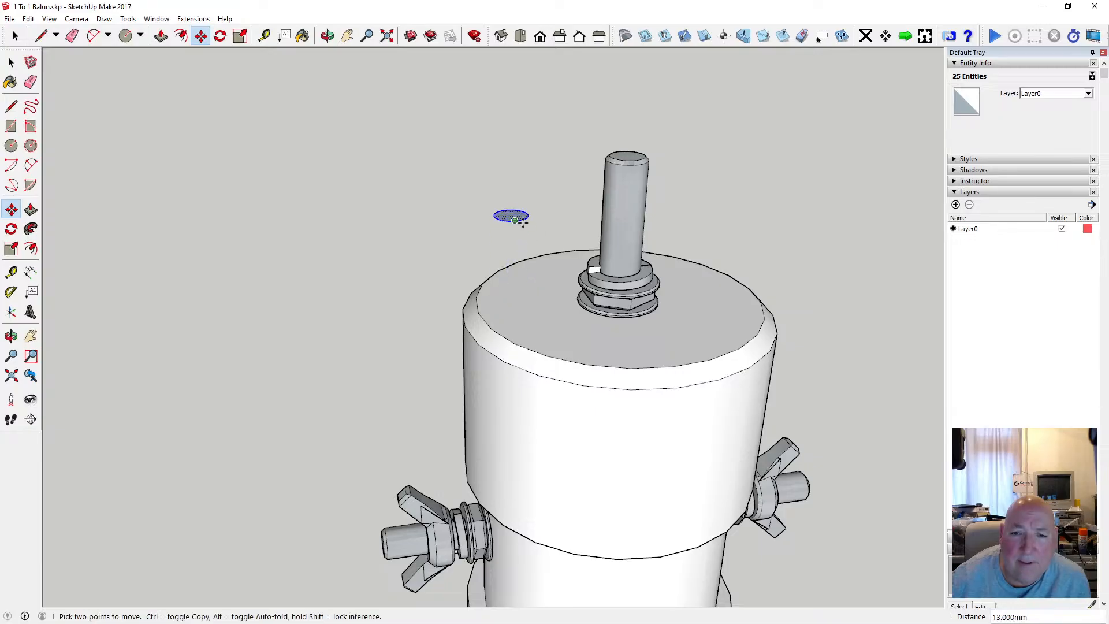
scroll(522, 230, up, 2)
scroll(383, 235, down, 1)
scroll(341, 250, down, 1)
scroll(554, 228, up, 2)
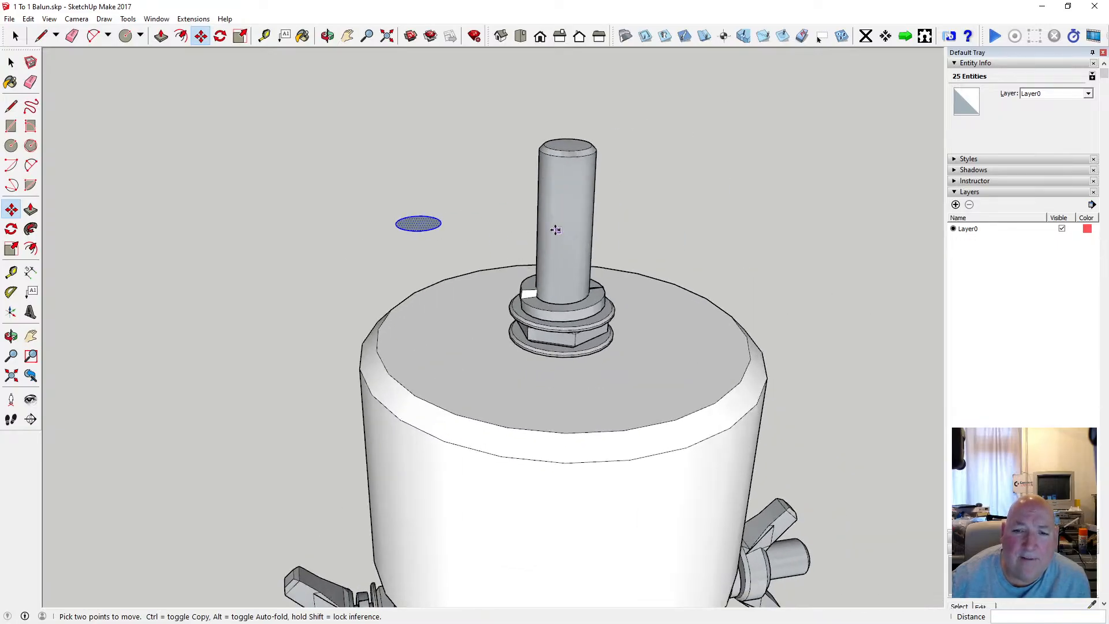
scroll(489, 243, up, 1)
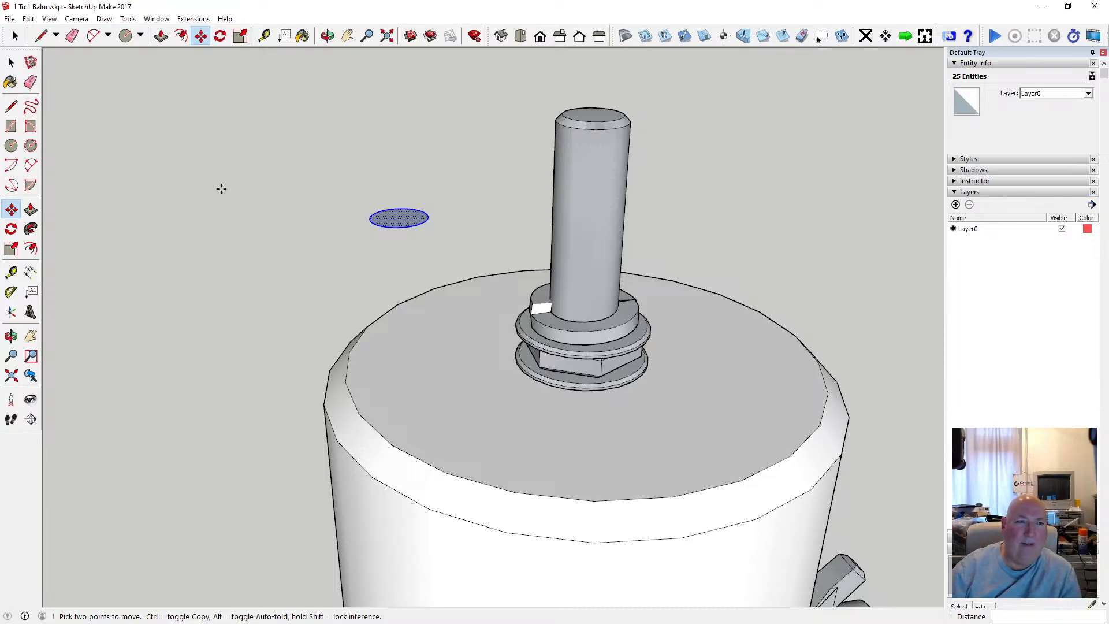
Switch to Calculator and work out 27 ÷ 2 − 5 as the radius for the ring's path circle.
click(14, 148)
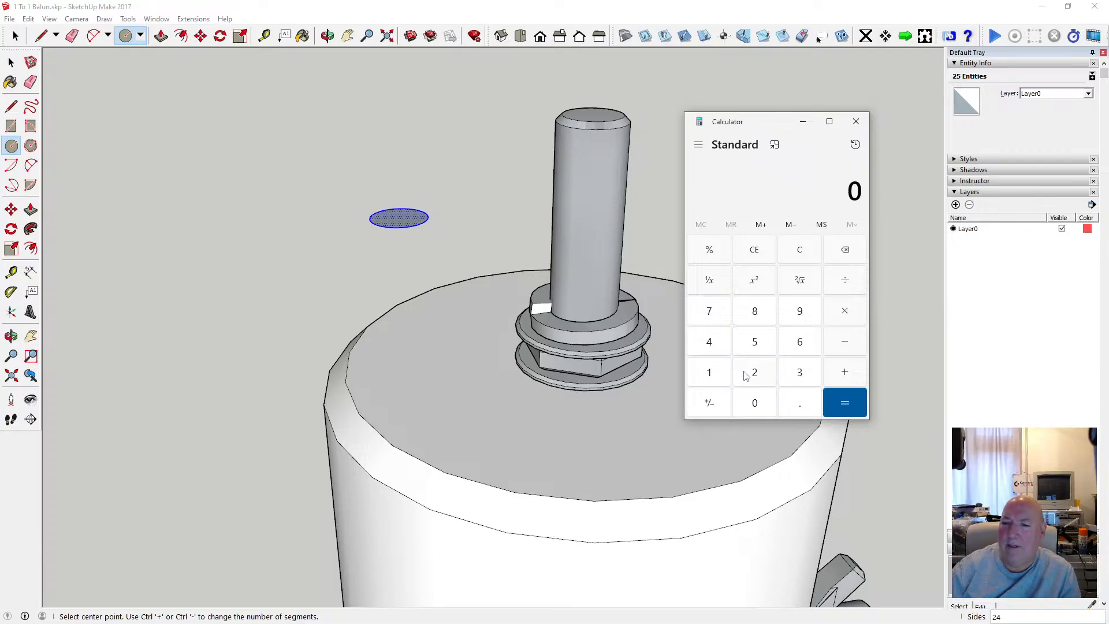
click(744, 376)
click(717, 318)
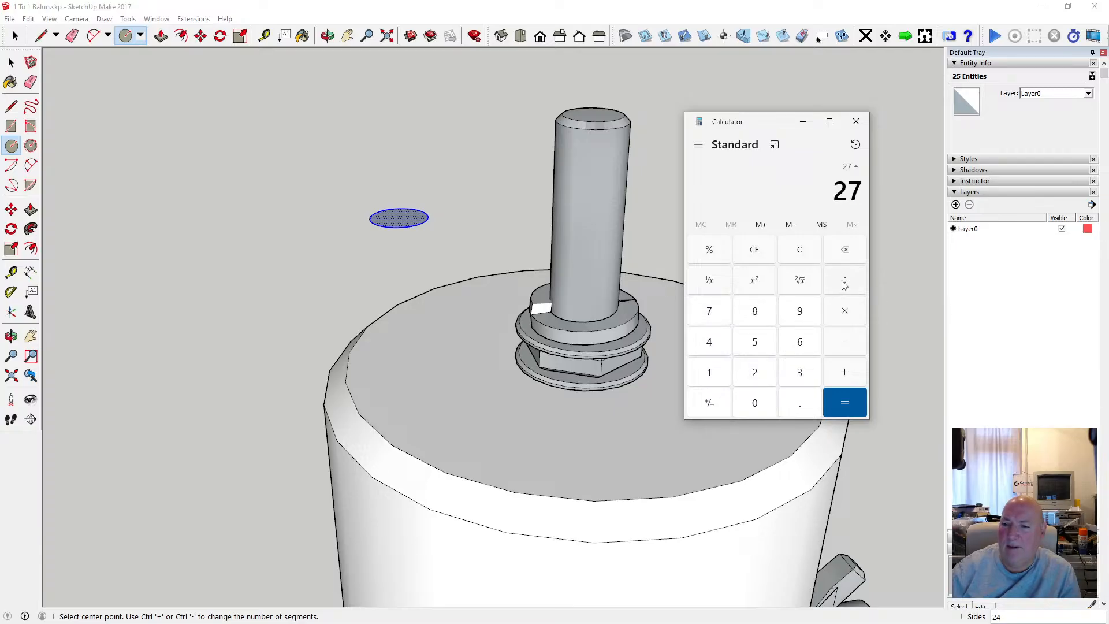
click(752, 377)
click(845, 404)
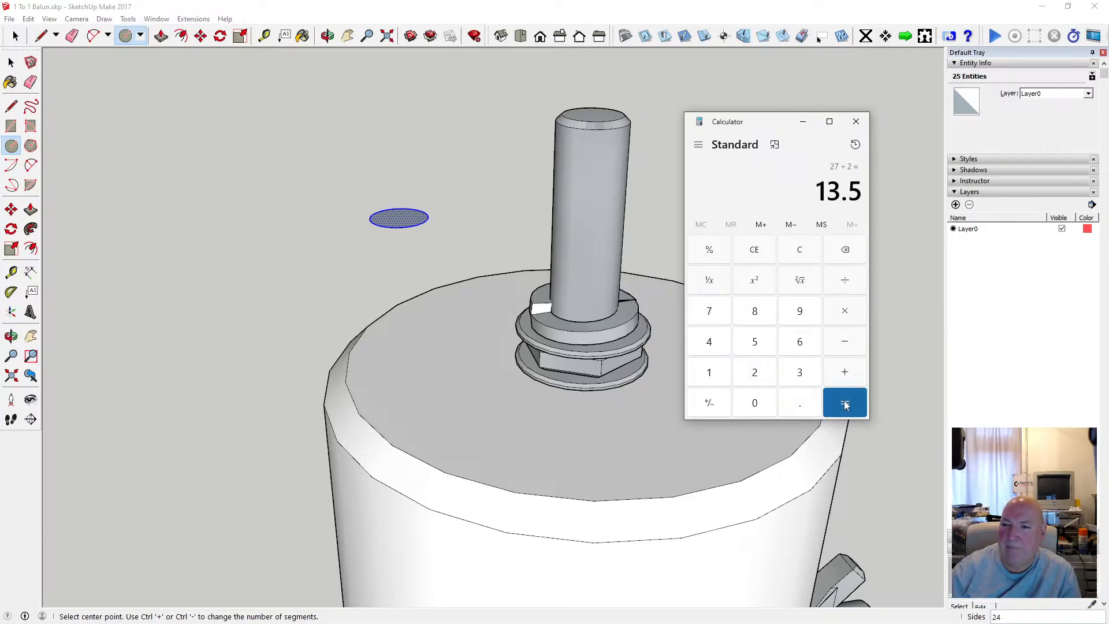
click(849, 344)
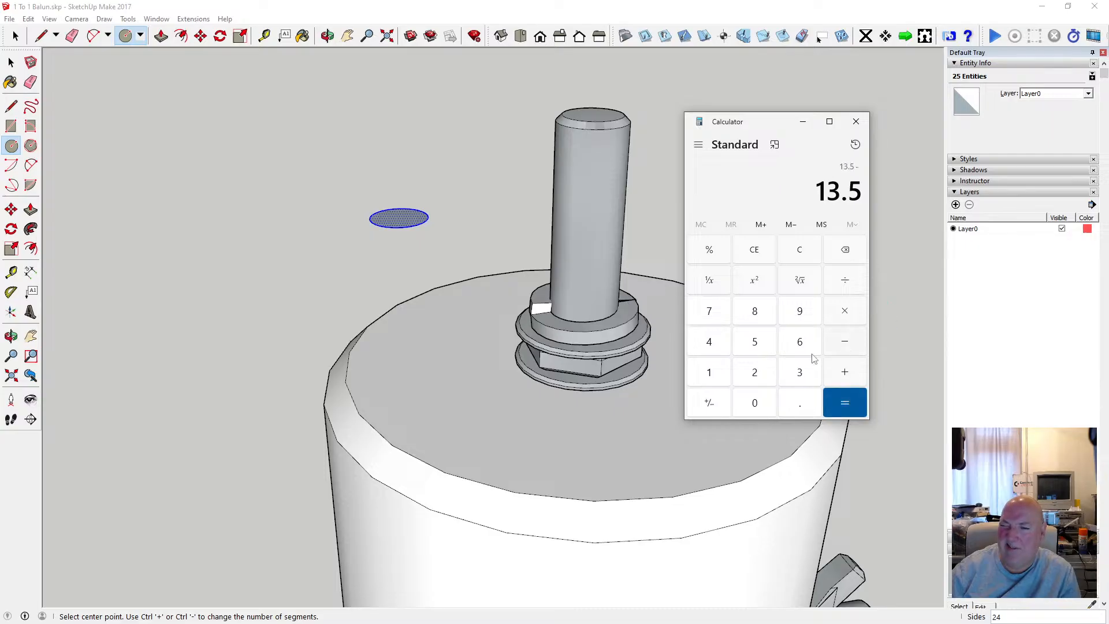
click(763, 343)
click(839, 404)
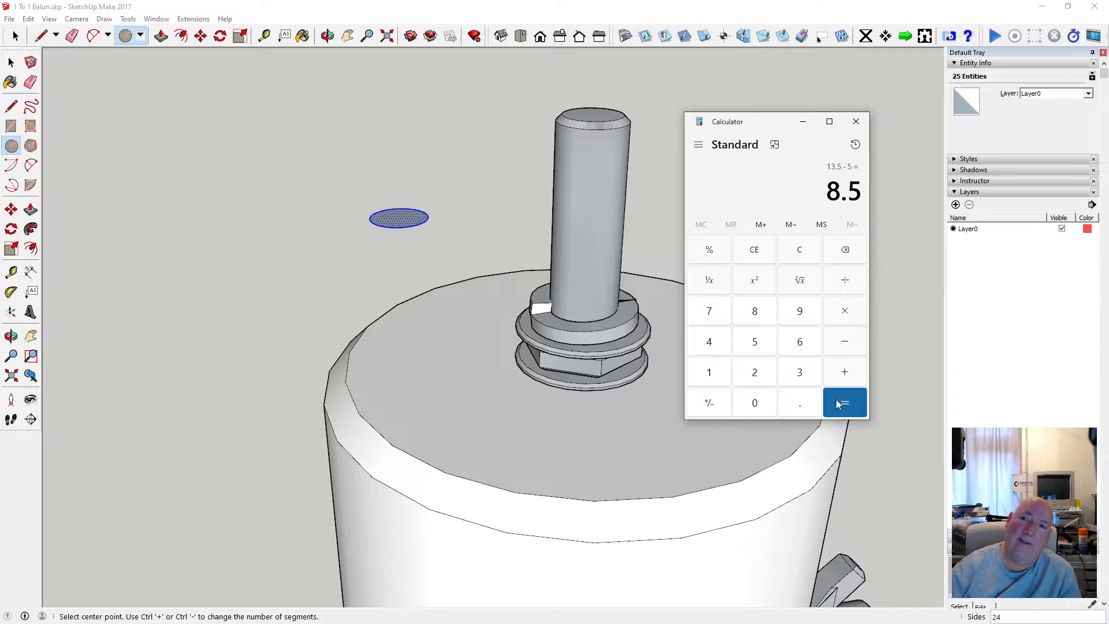
click(803, 123)
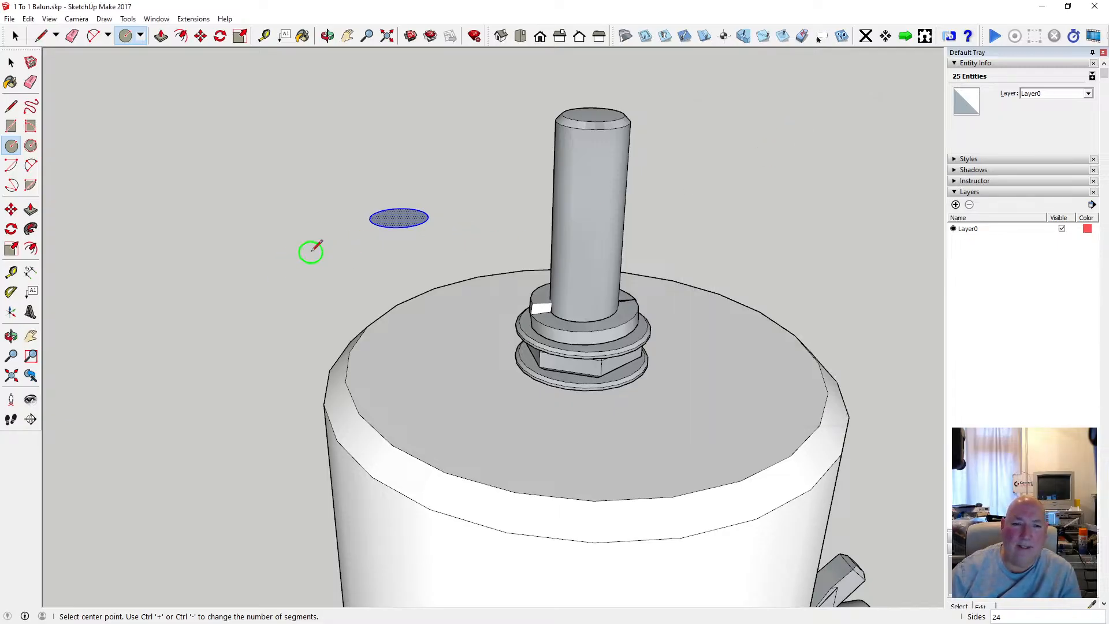
Draw an upright circle with an 8.5 mm radius in the empty space beside the small flat circle.
click(238, 250)
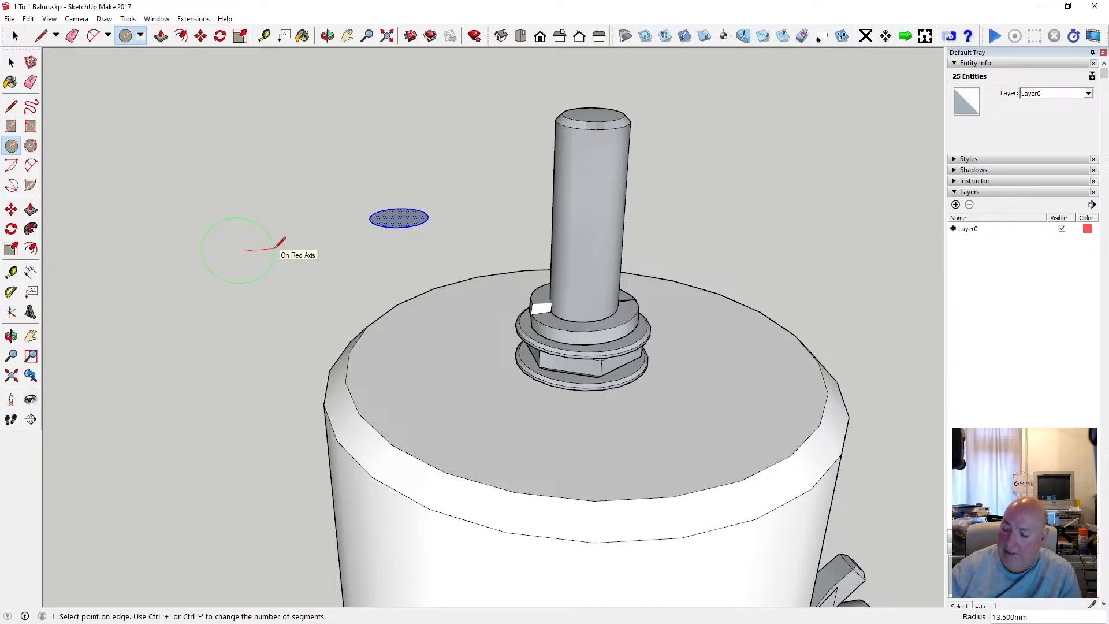
text(8.5)
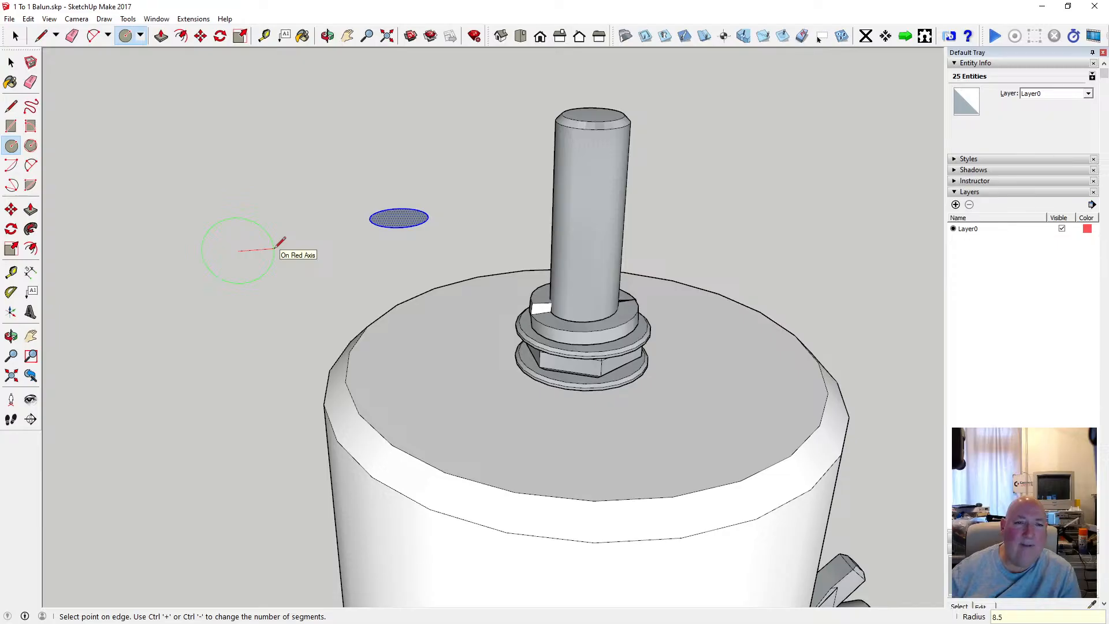
key(Return)
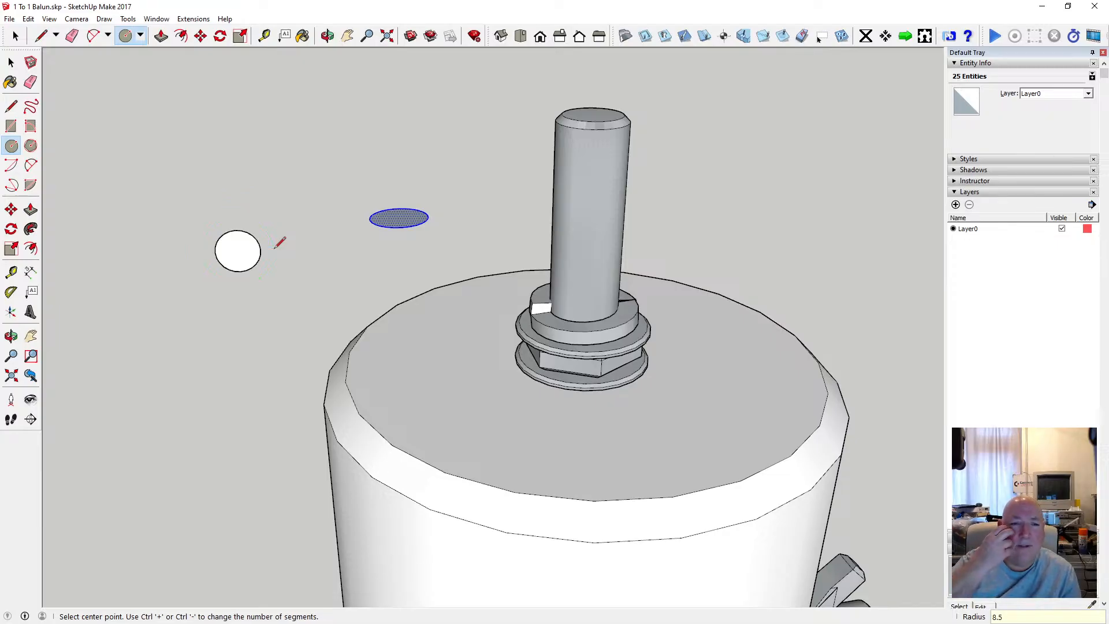
click(30, 62)
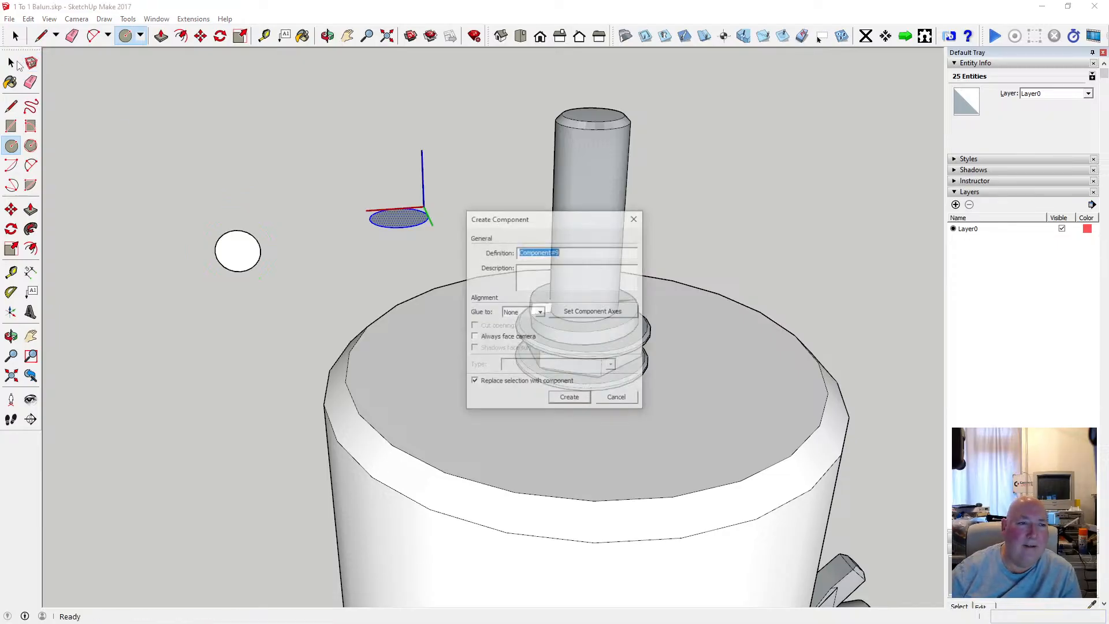
key(Escape)
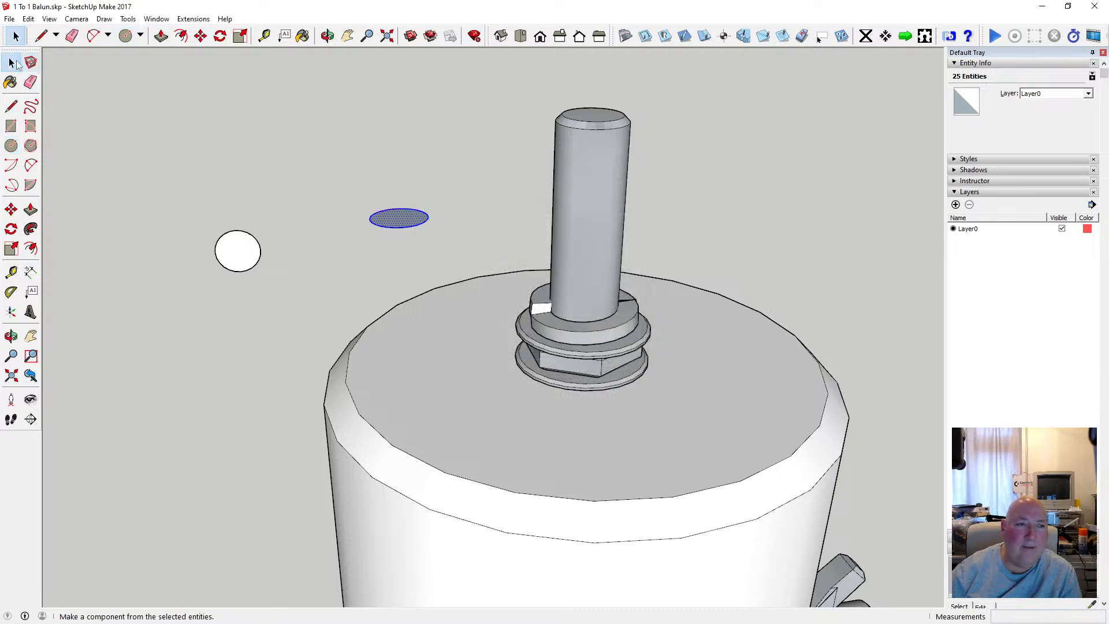
Select the upright circle and move it by its centre onto the edge of the top rod.
drag(185, 212, 286, 310)
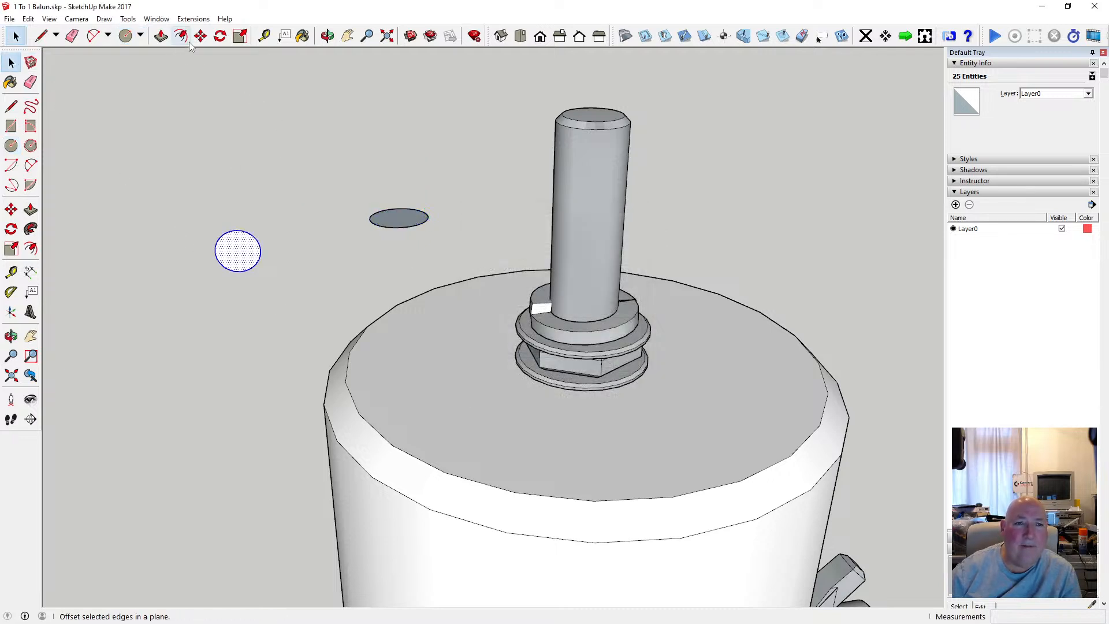
key(m)
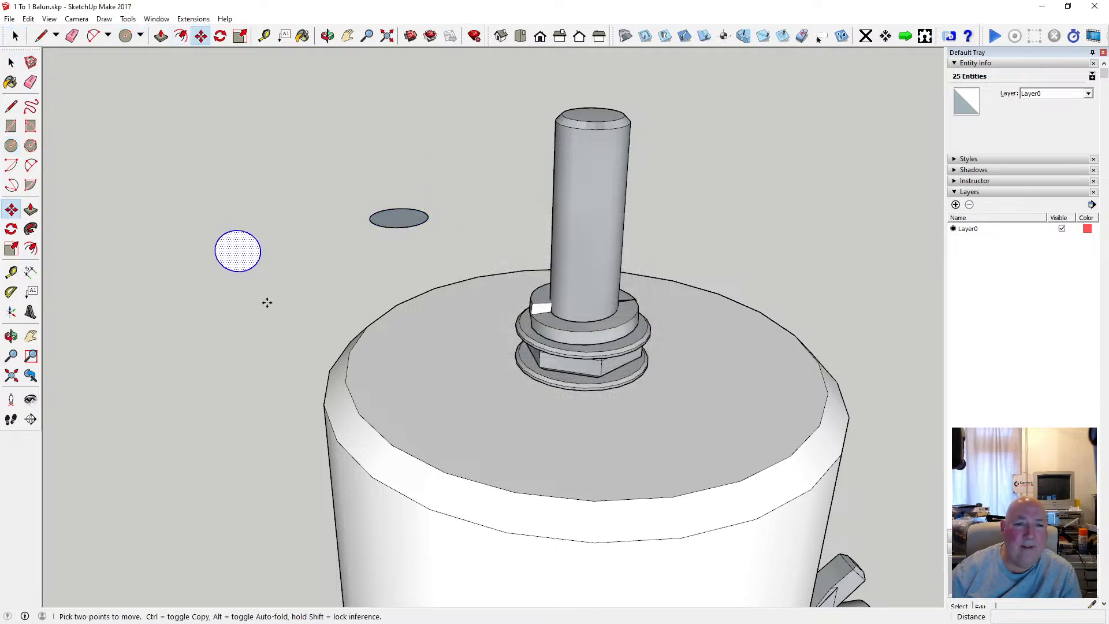
click(237, 250)
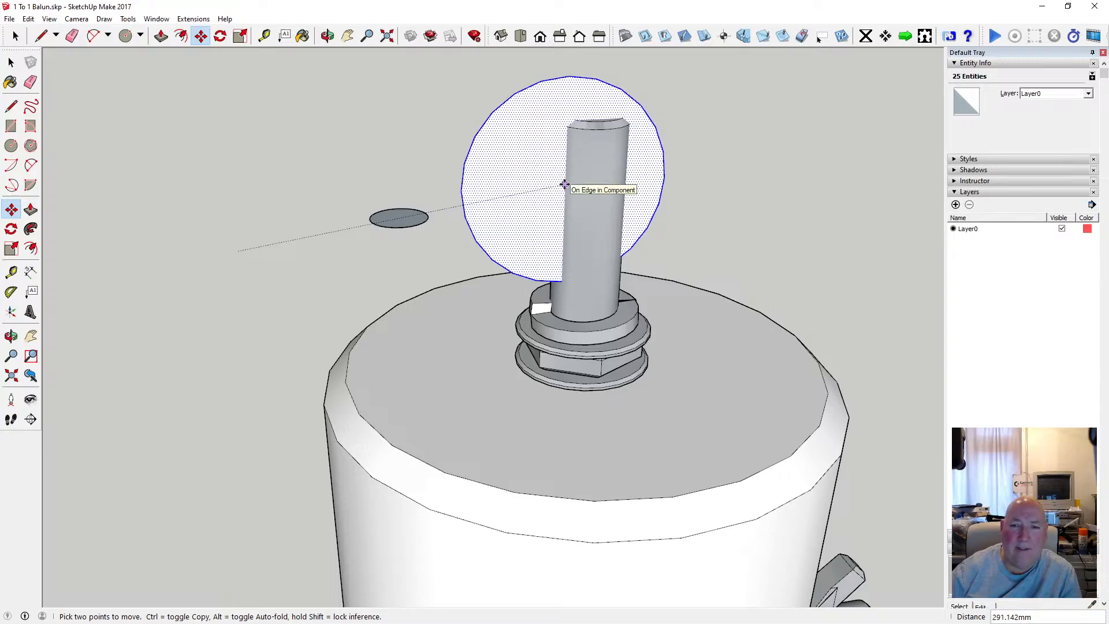
click(564, 184)
Move the upright circle sideways off the rod, to the far side of the small flat circle.
click(329, 36)
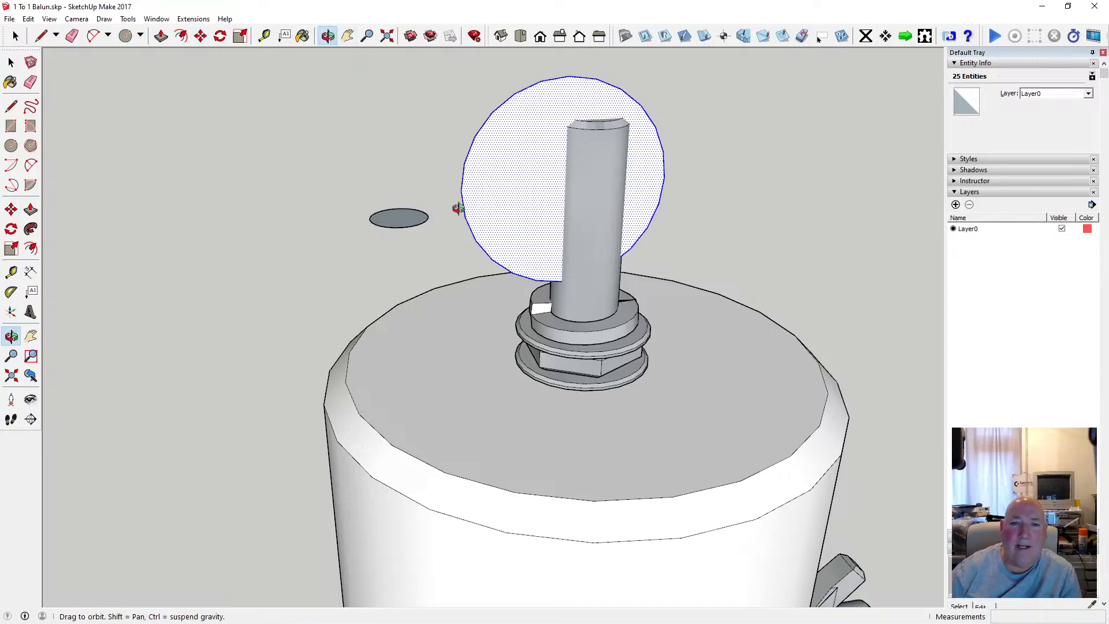
click(204, 37)
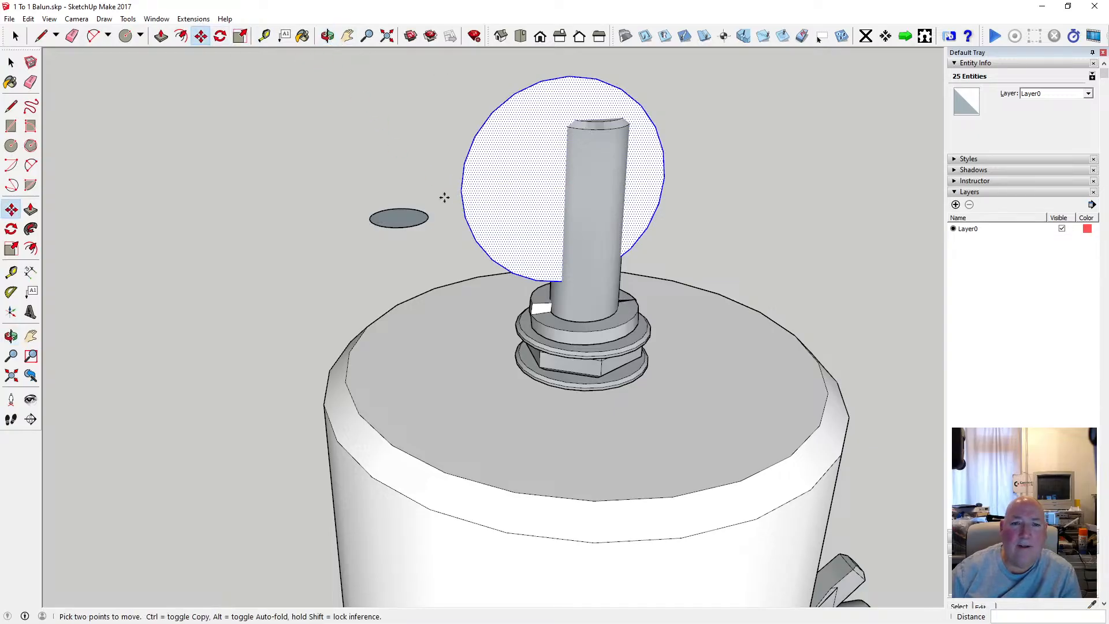
click(460, 190)
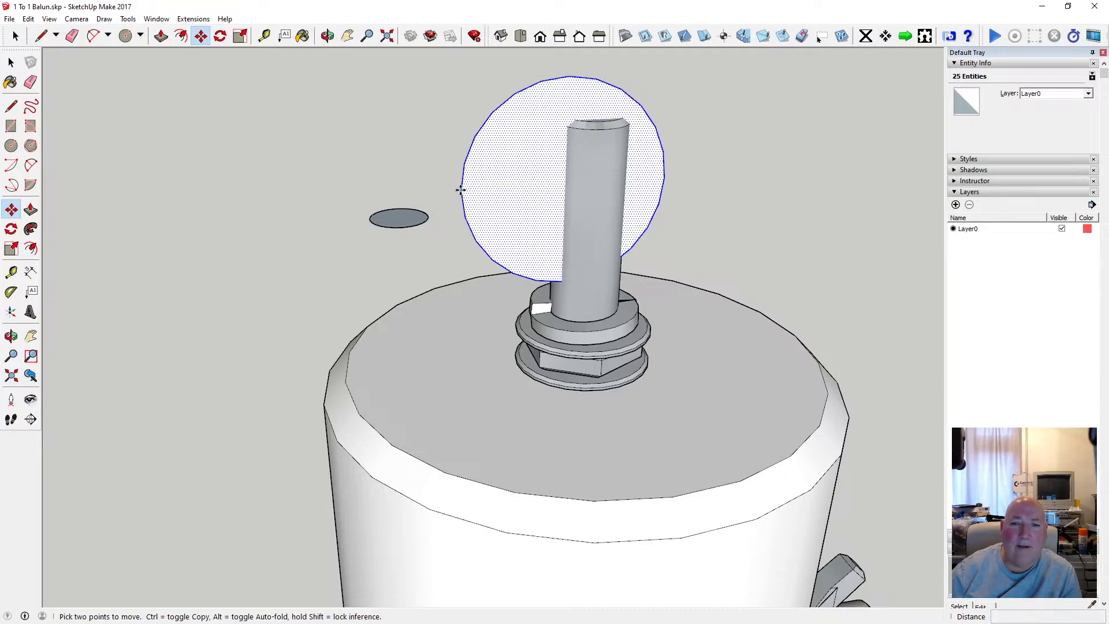
scroll(375, 213, down, 3)
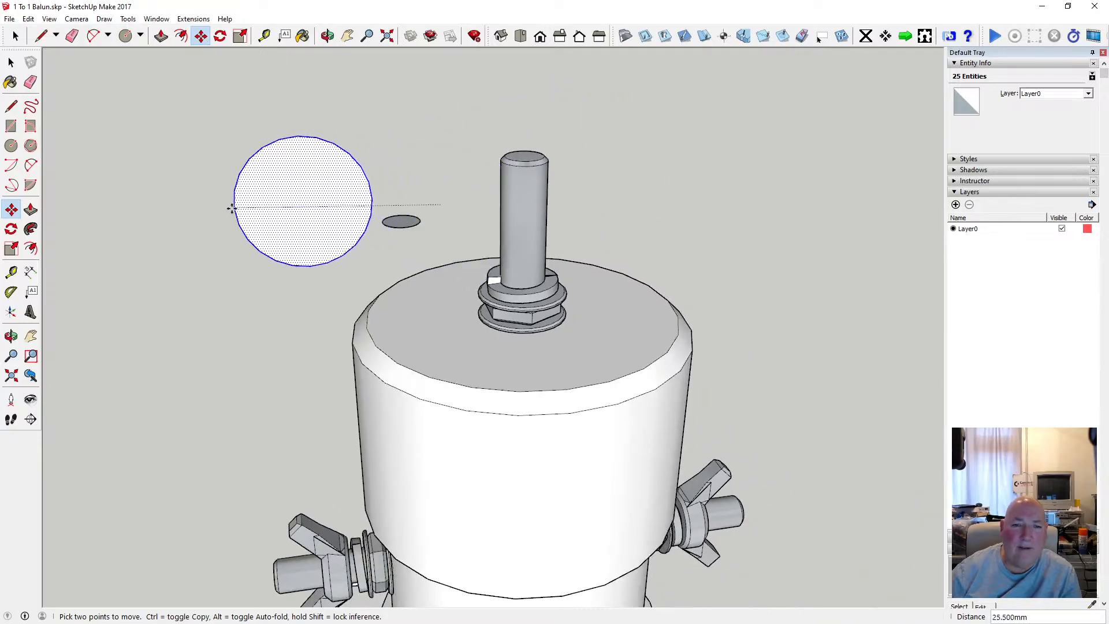
click(223, 215)
scroll(252, 228, up, 2)
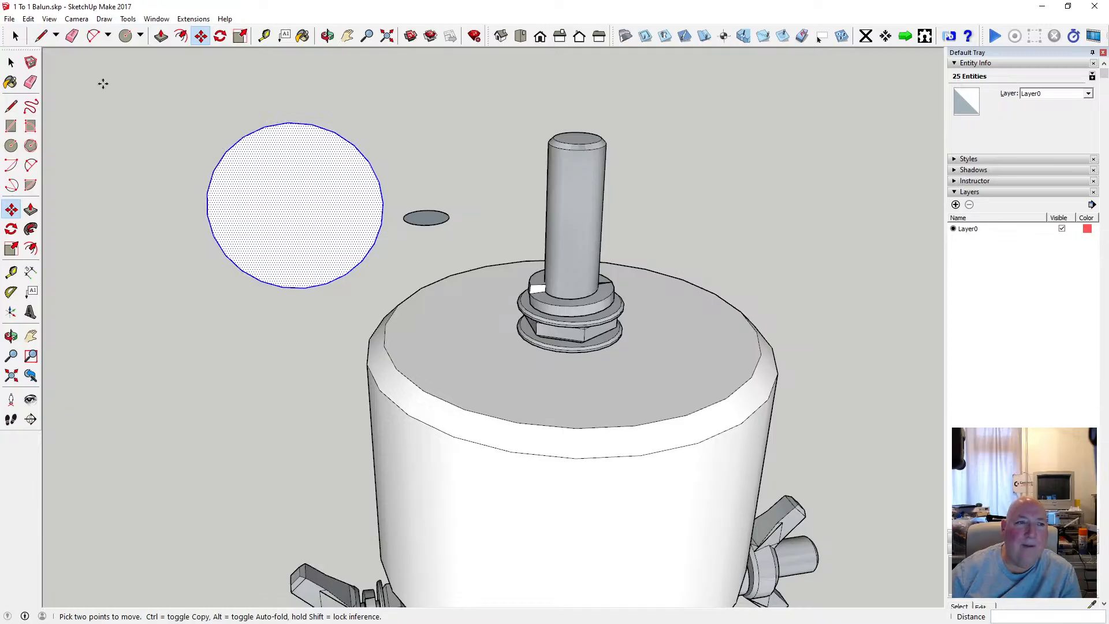
Delete the upright circle's face, keeping only its outline.
click(15, 36)
click(277, 198)
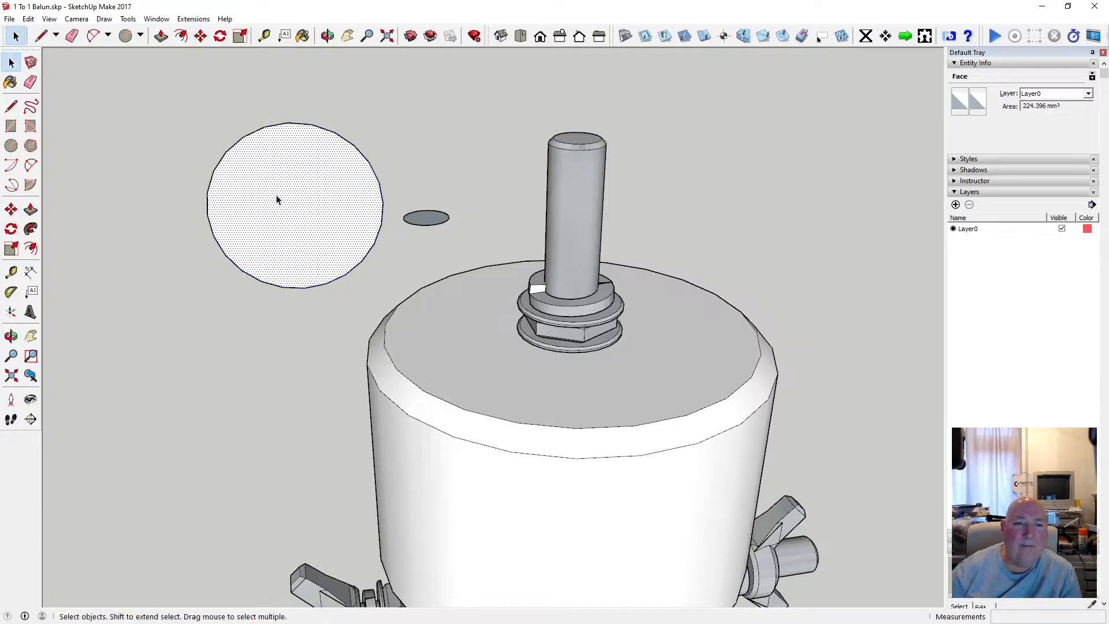
key(Delete)
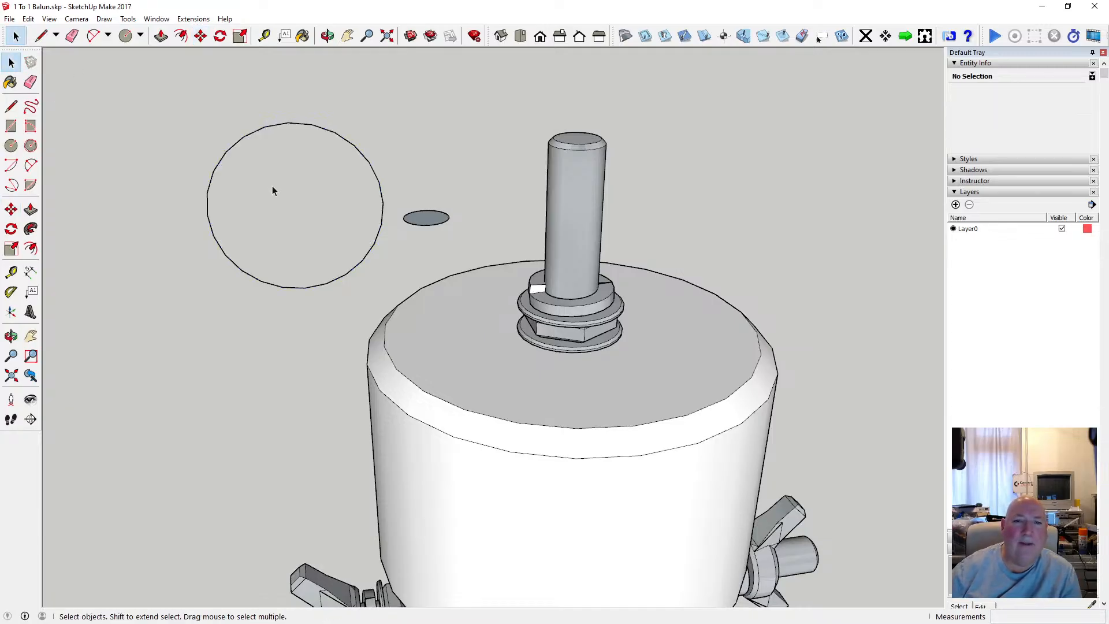
Select the small flat circle and move it by its centre onto the midpoint of an edge segment on the large circle's side.
scroll(273, 185, up, 1)
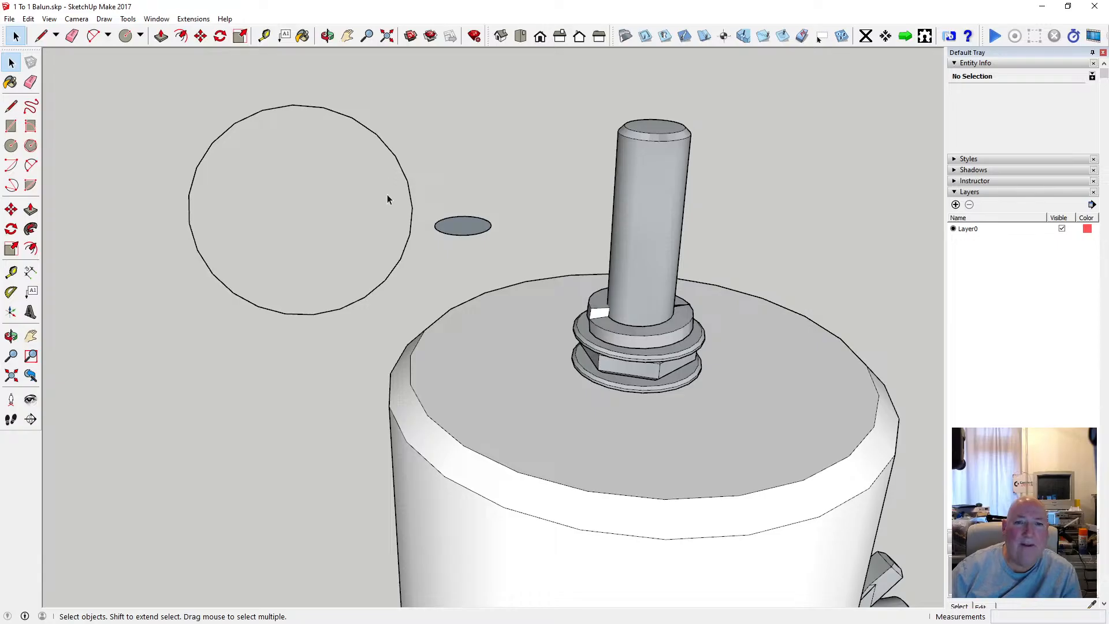
scroll(387, 197, down, 1)
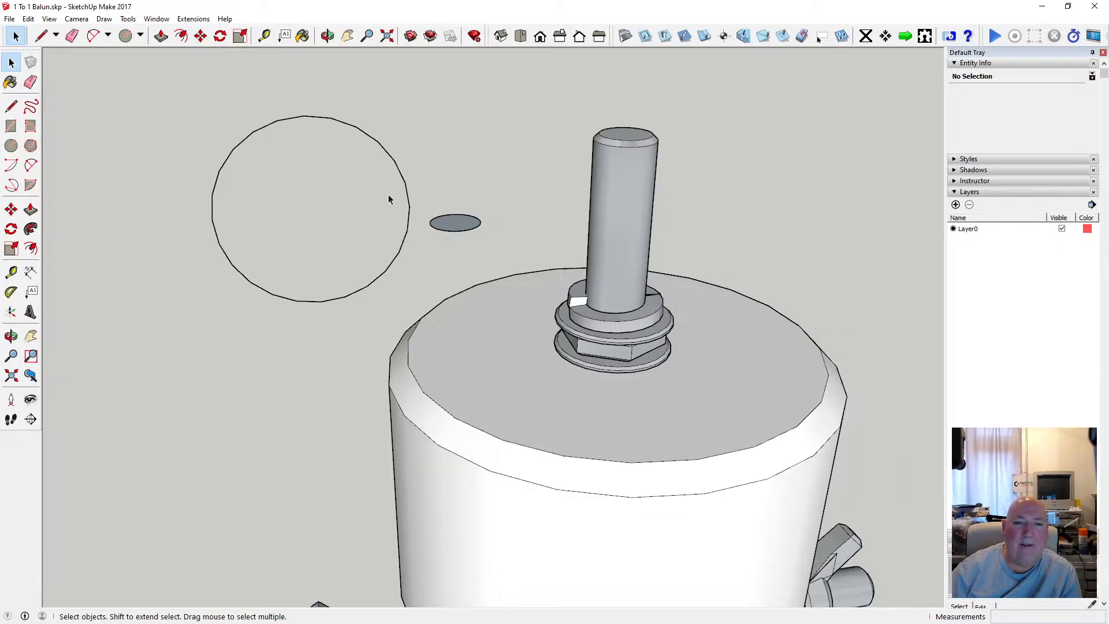
drag(465, 231, 490, 238)
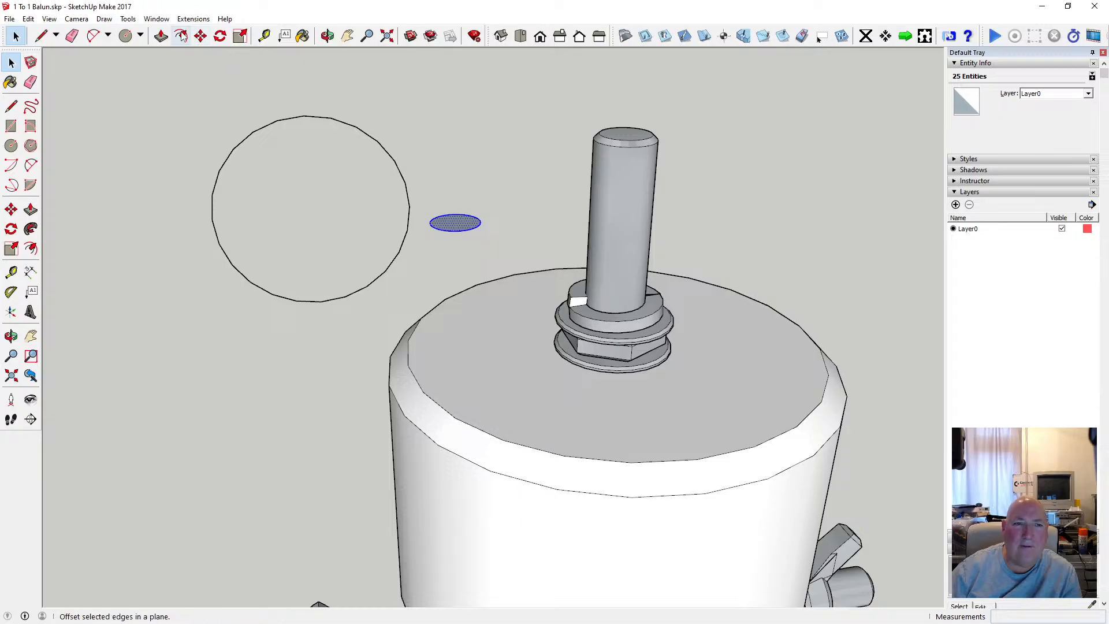
click(200, 35)
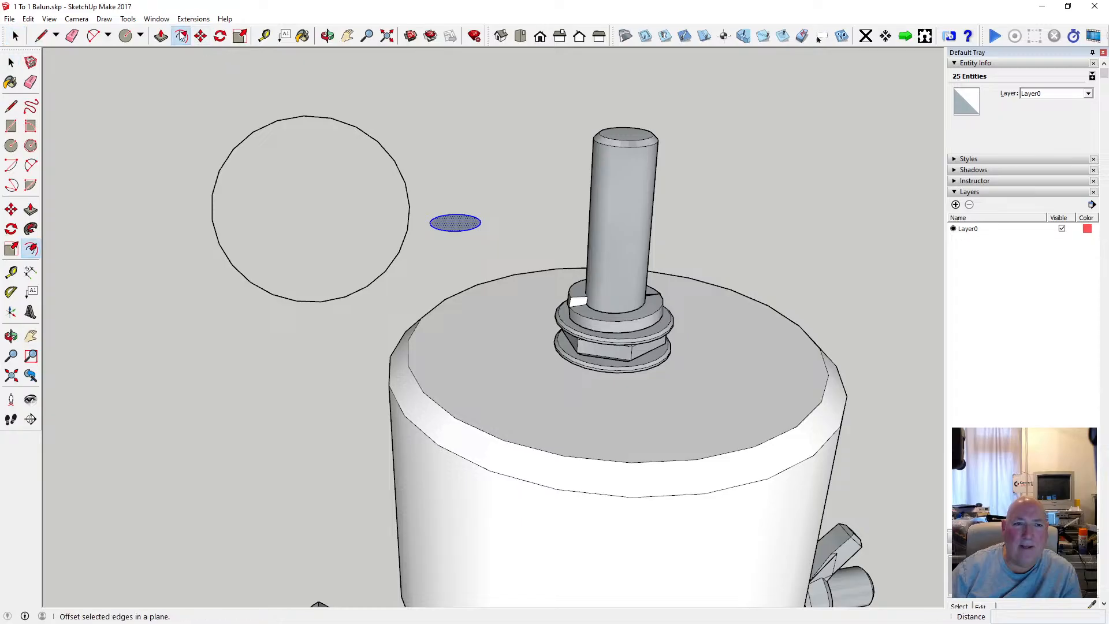
click(455, 222)
scroll(451, 231, down, 1)
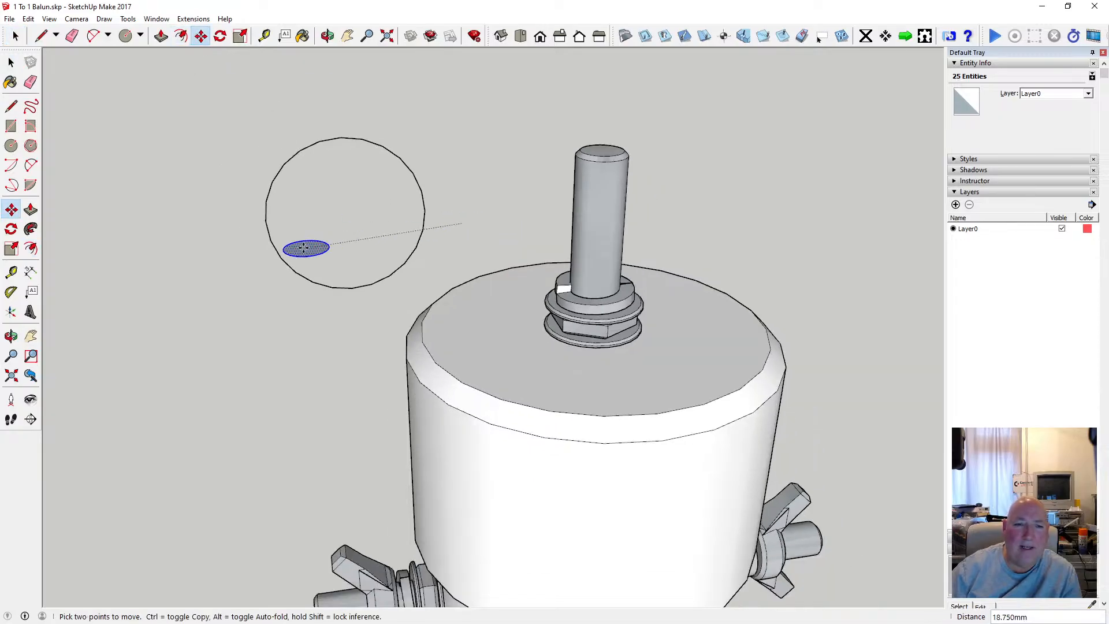
scroll(278, 225, up, 3)
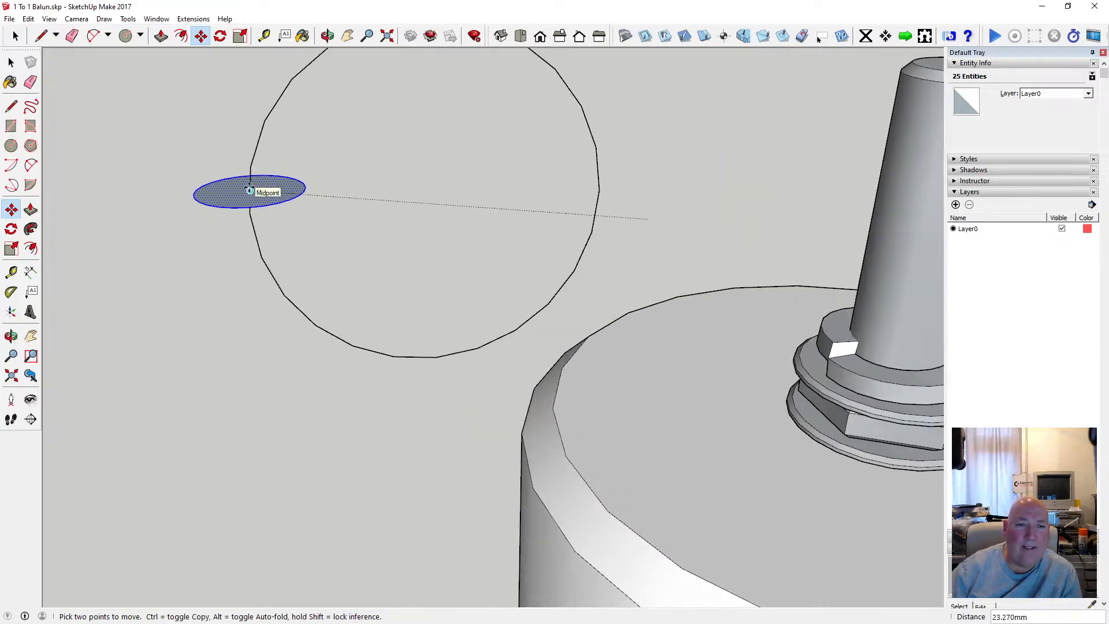
click(249, 190)
Examine from several angles how the small circle sits across the large circle's outline.
scroll(313, 303, down, 1)
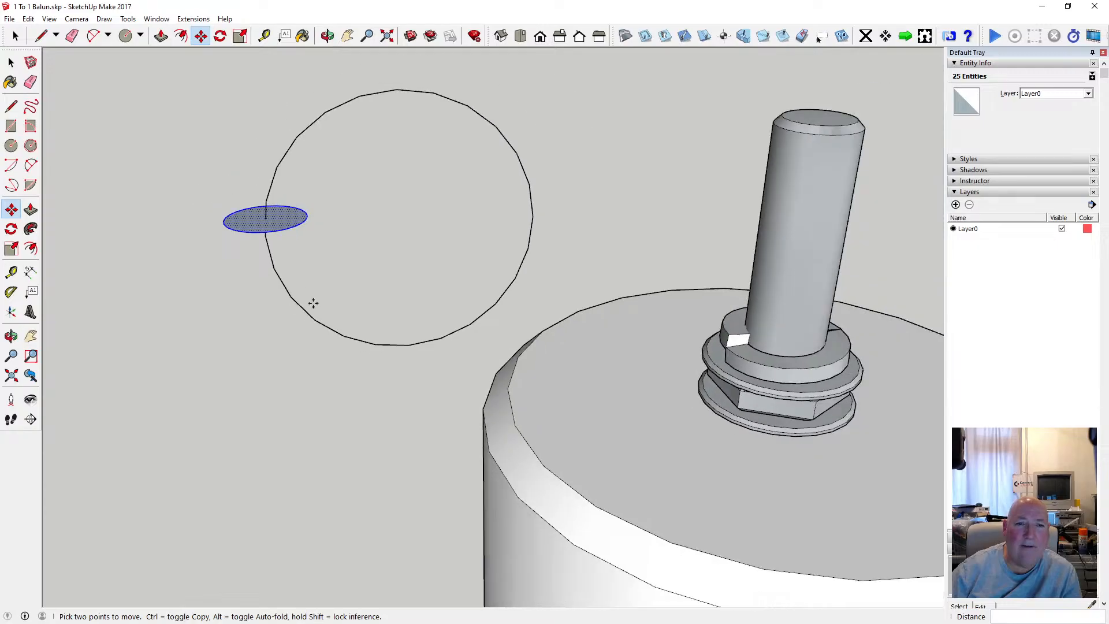
scroll(313, 303, down, 1)
click(328, 36)
drag(408, 149, 338, 270)
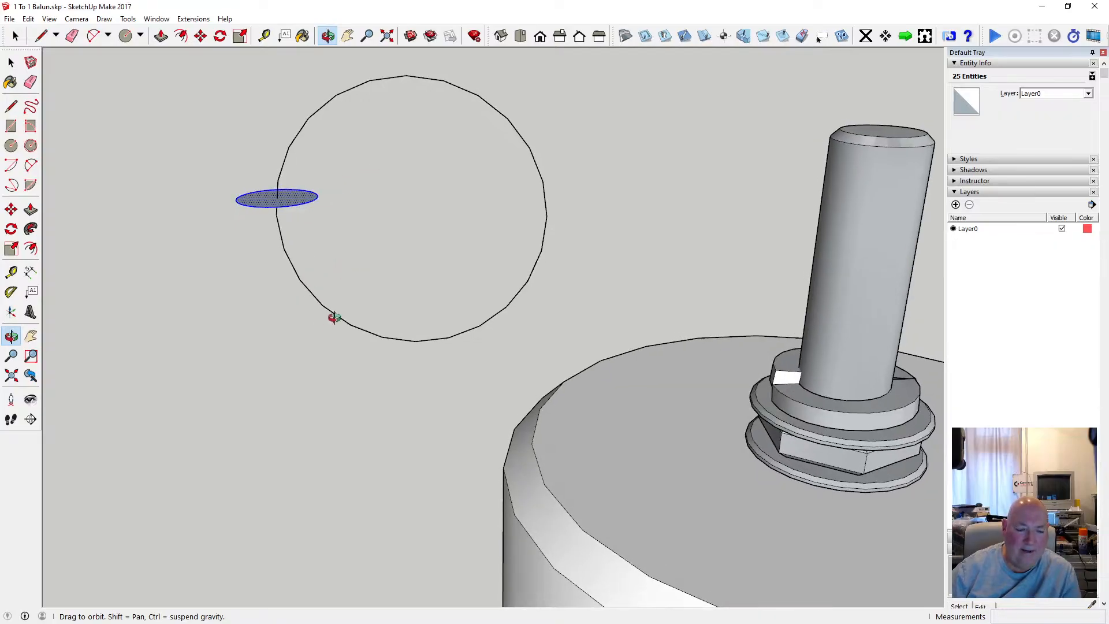
drag(383, 280, 404, 247)
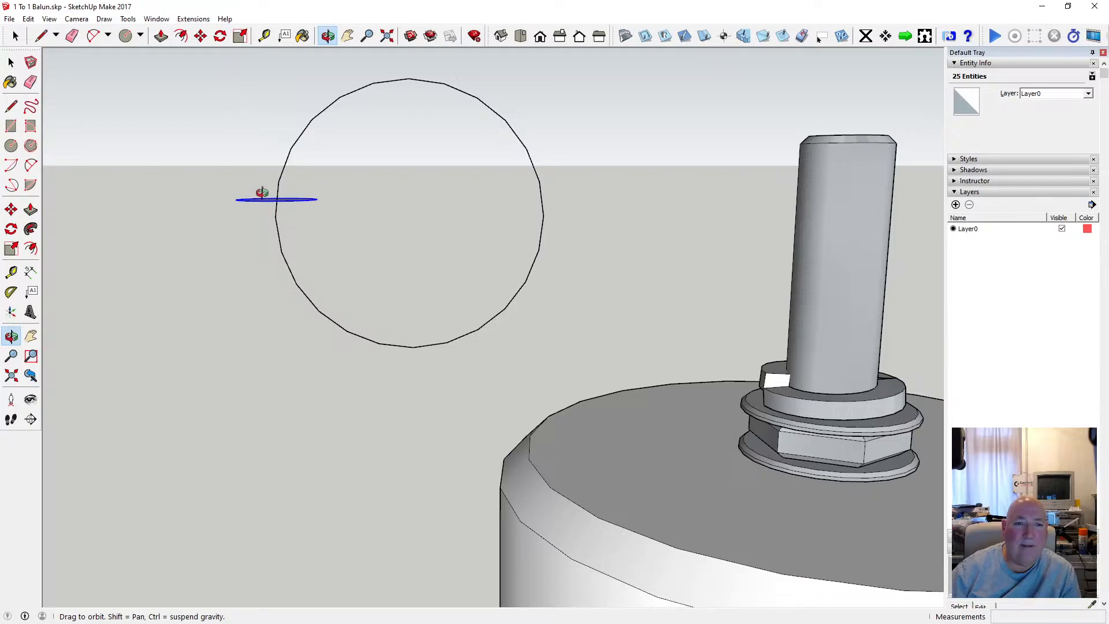
click(220, 35)
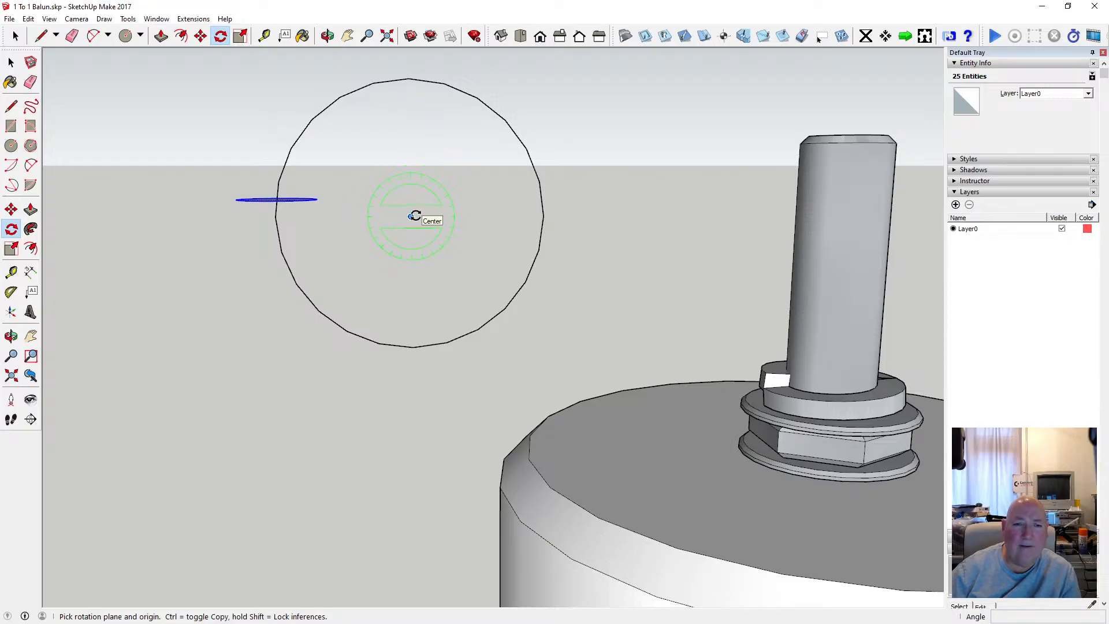
click(16, 36)
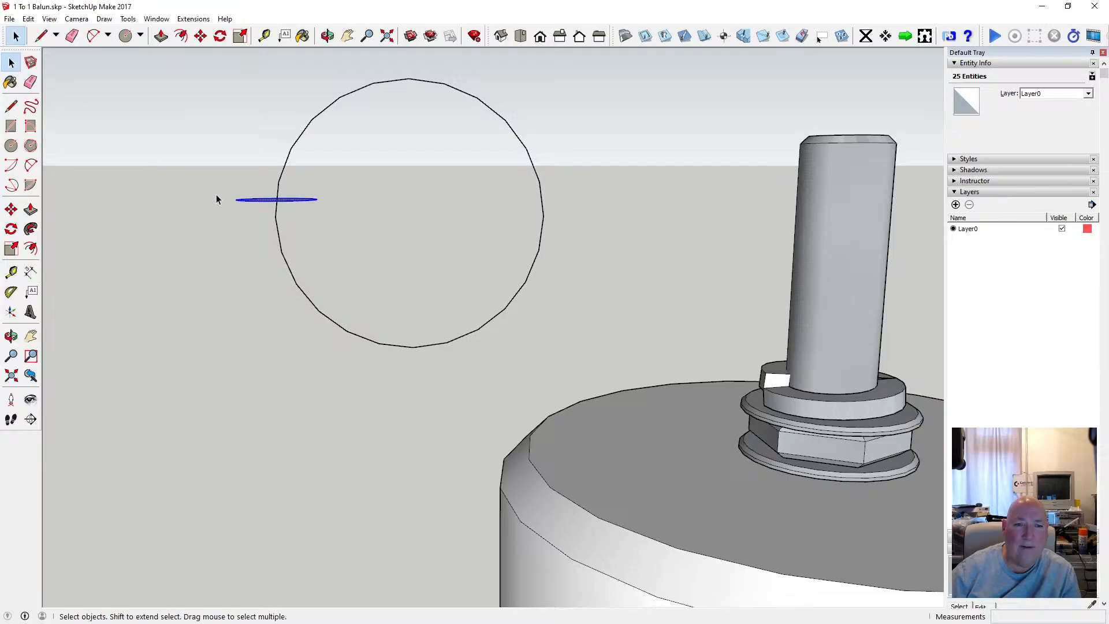
click(327, 36)
drag(366, 214, 357, 257)
scroll(273, 218, up, 3)
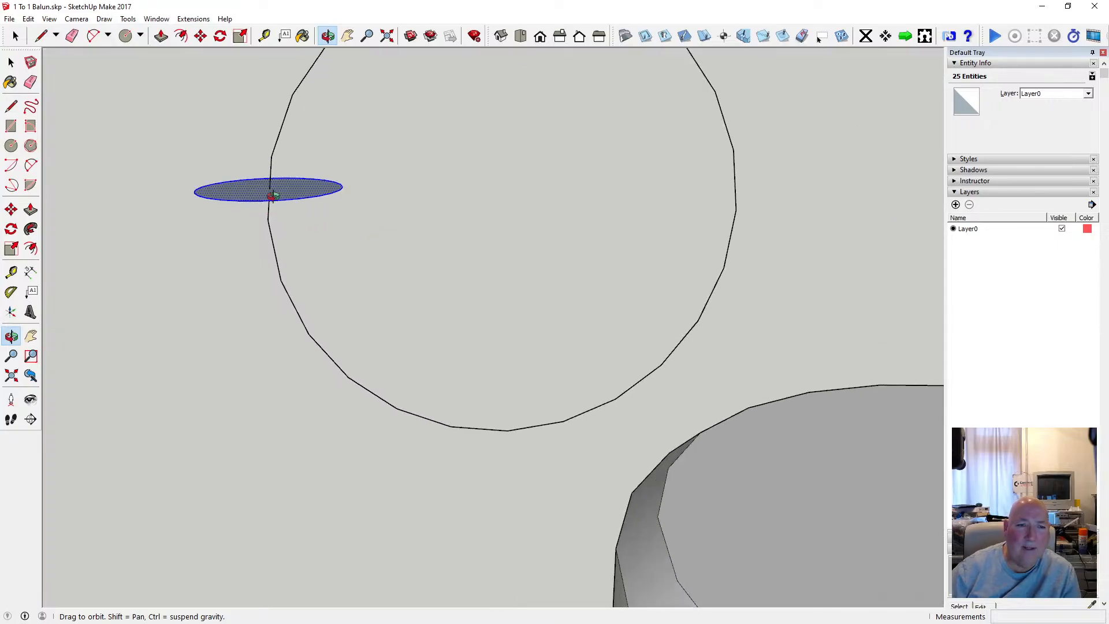
drag(297, 227, 272, 227)
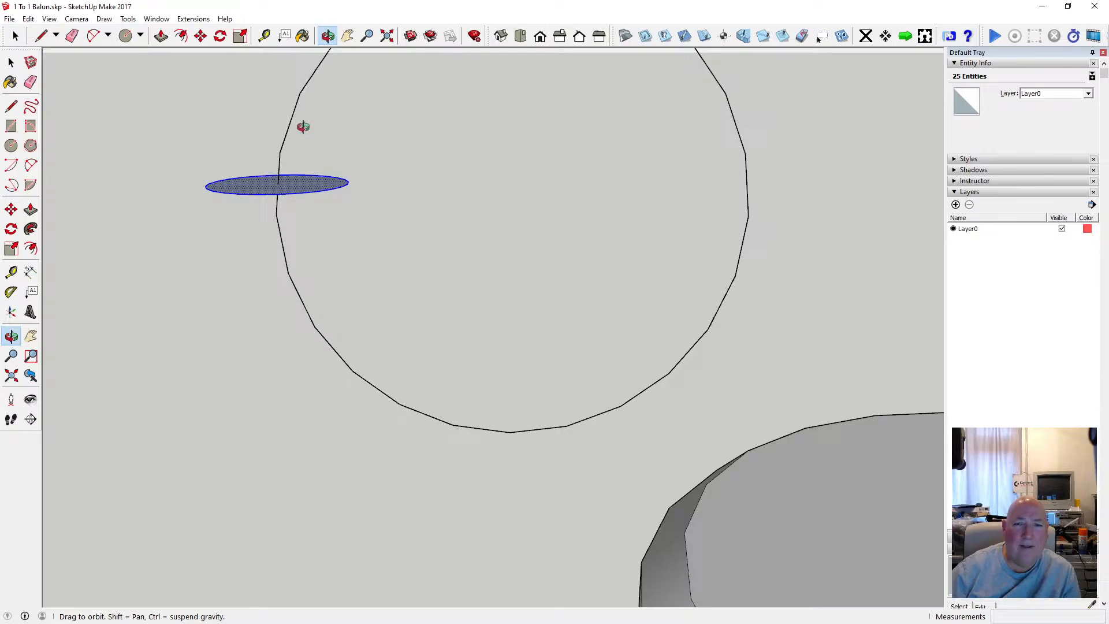
scroll(290, 138, down, 2)
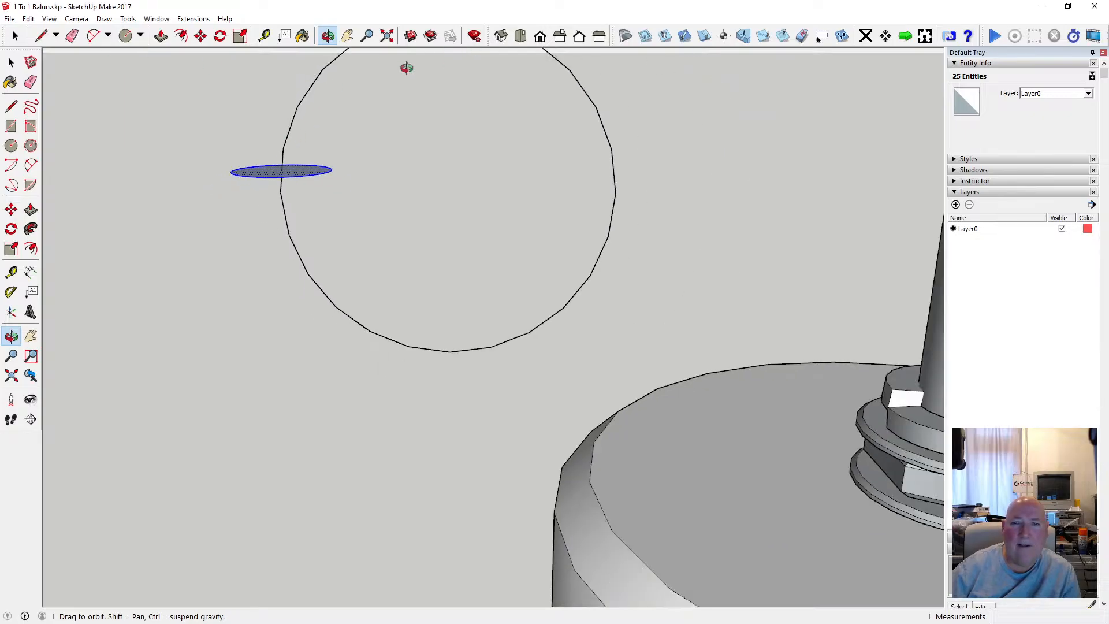
Move the small circle by its centre onto the large circle's side vertex, level with the large circle's centre.
click(540, 37)
click(559, 36)
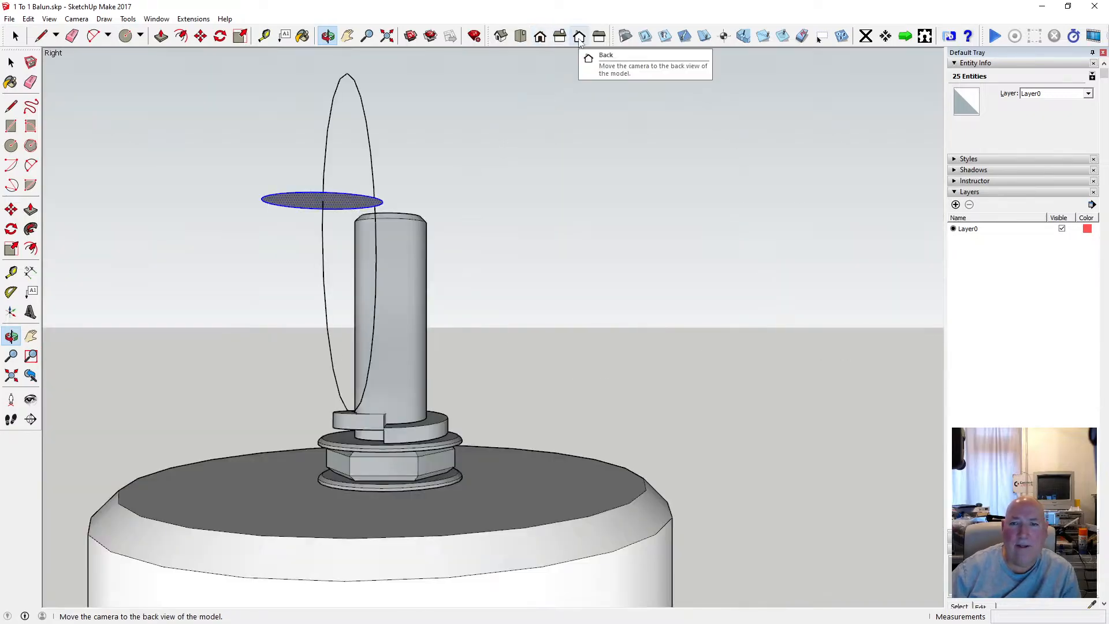
click(580, 37)
scroll(600, 198, down, 3)
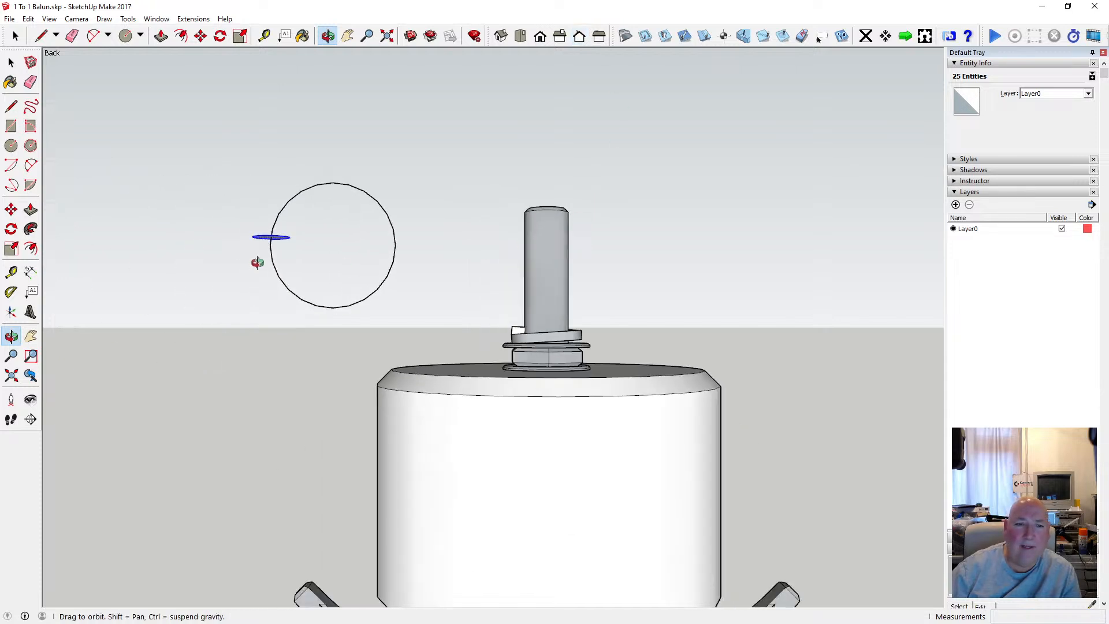
scroll(265, 248, up, 5)
scroll(270, 239, up, 3)
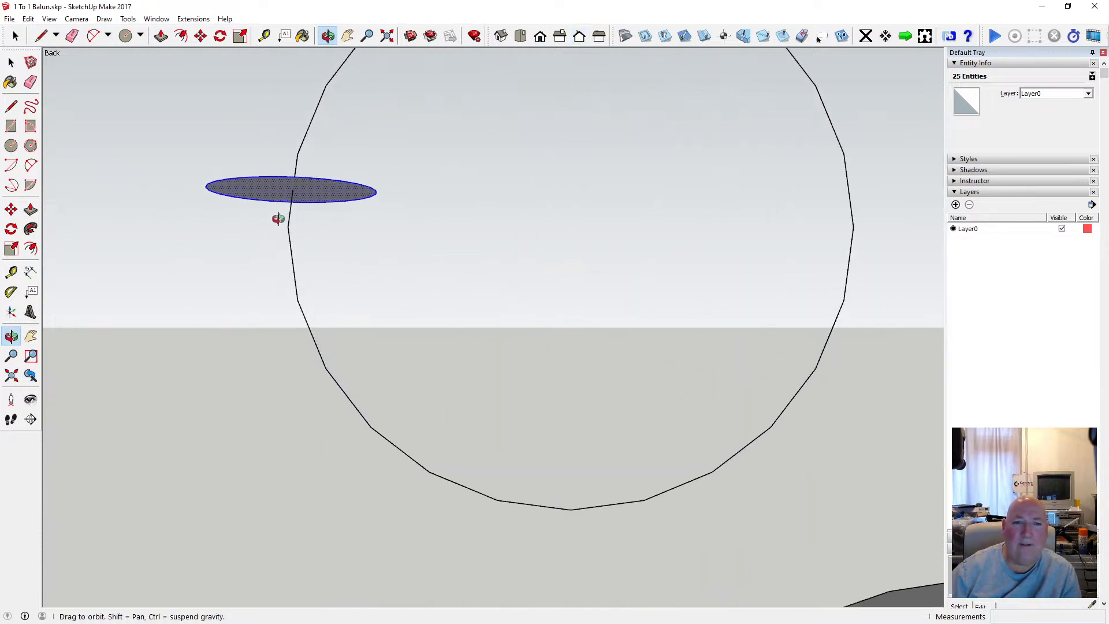
click(201, 36)
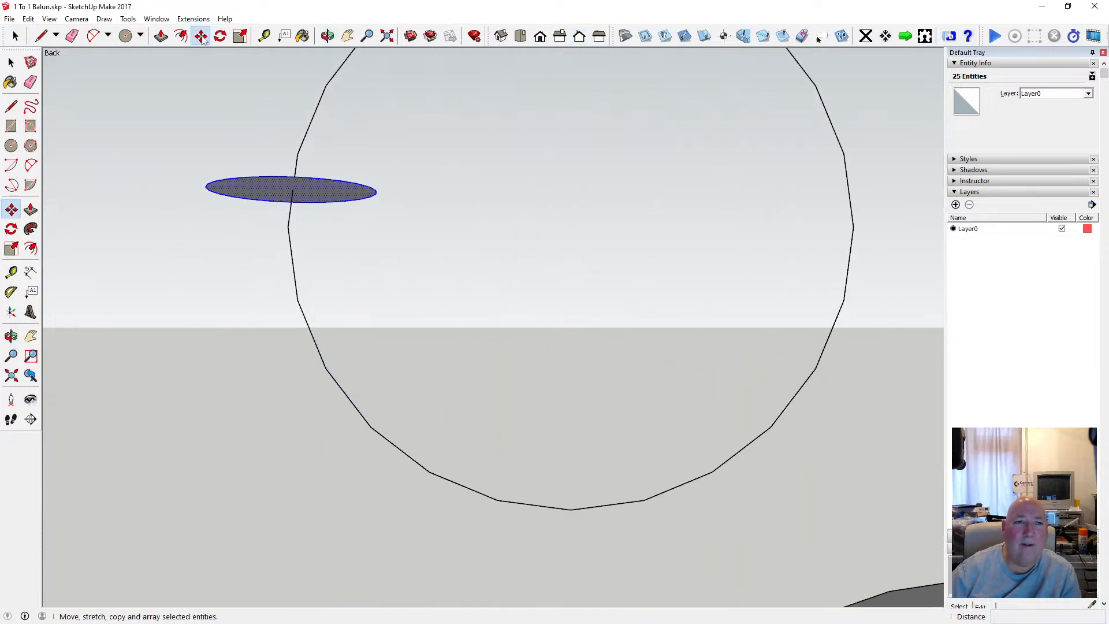
click(291, 189)
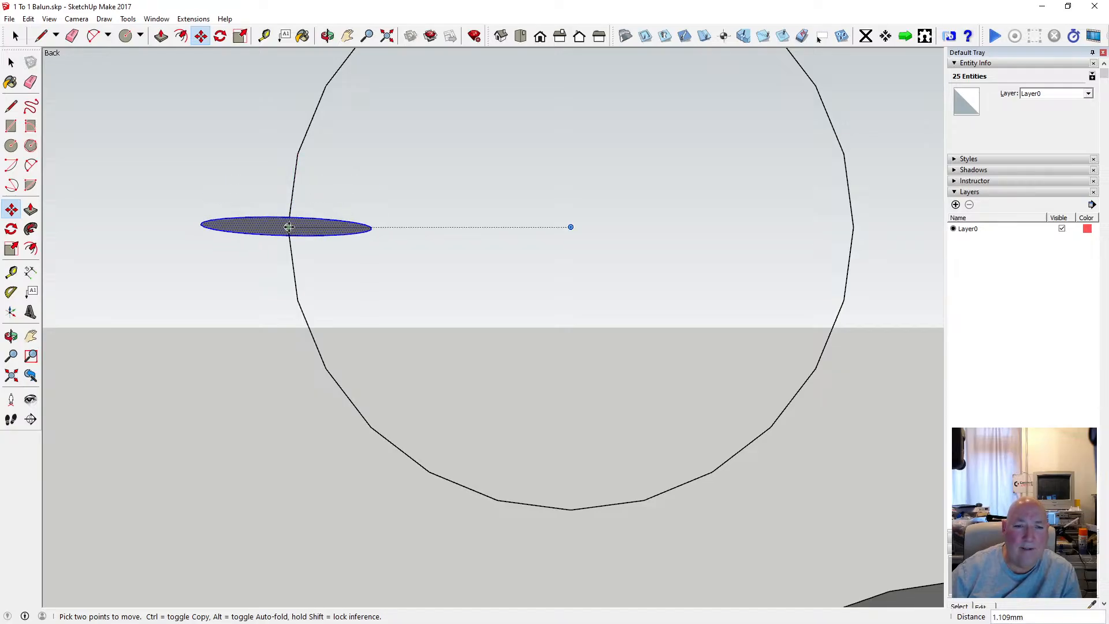
click(301, 222)
Rotate the small circle 60 degrees around the large circle's centre, down onto a lower vertex of its outline.
click(326, 36)
drag(418, 107, 379, 191)
scroll(323, 218, down, 5)
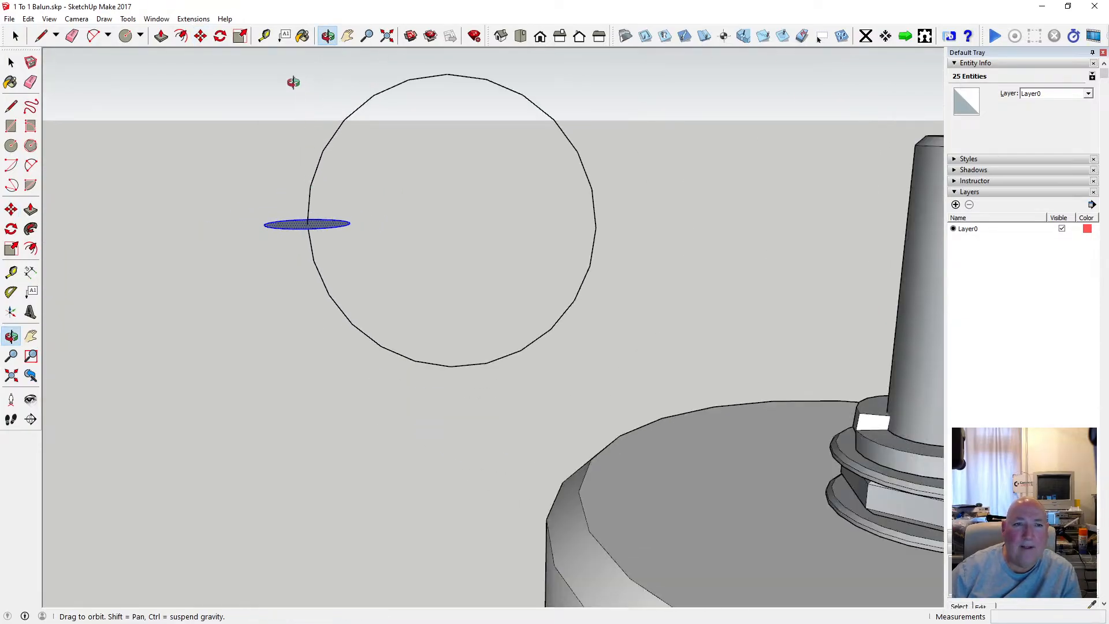
click(220, 36)
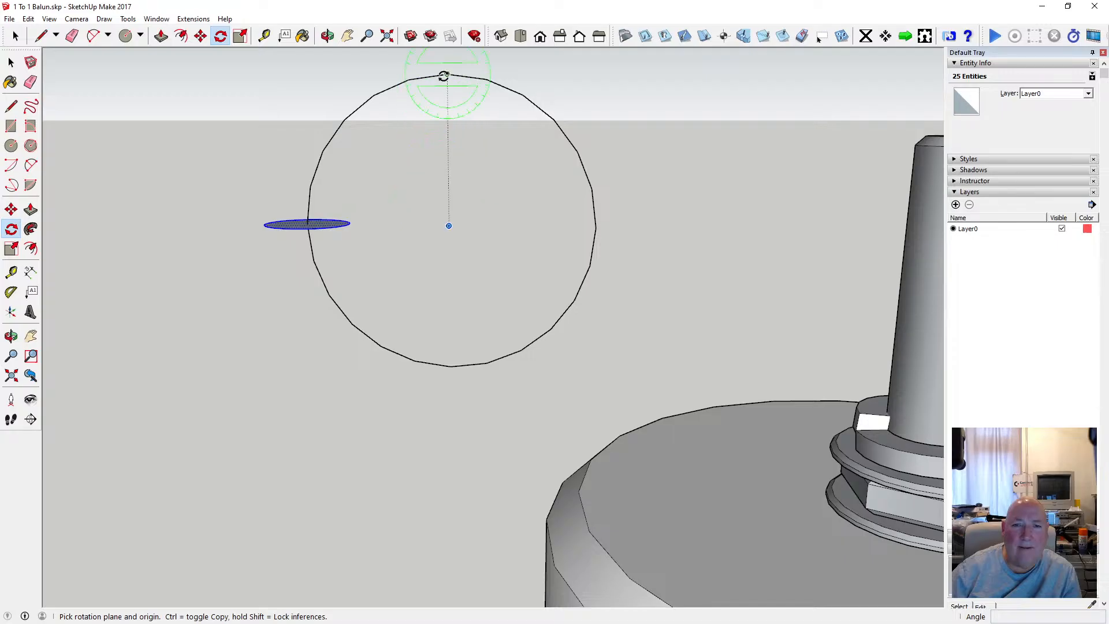
click(449, 226)
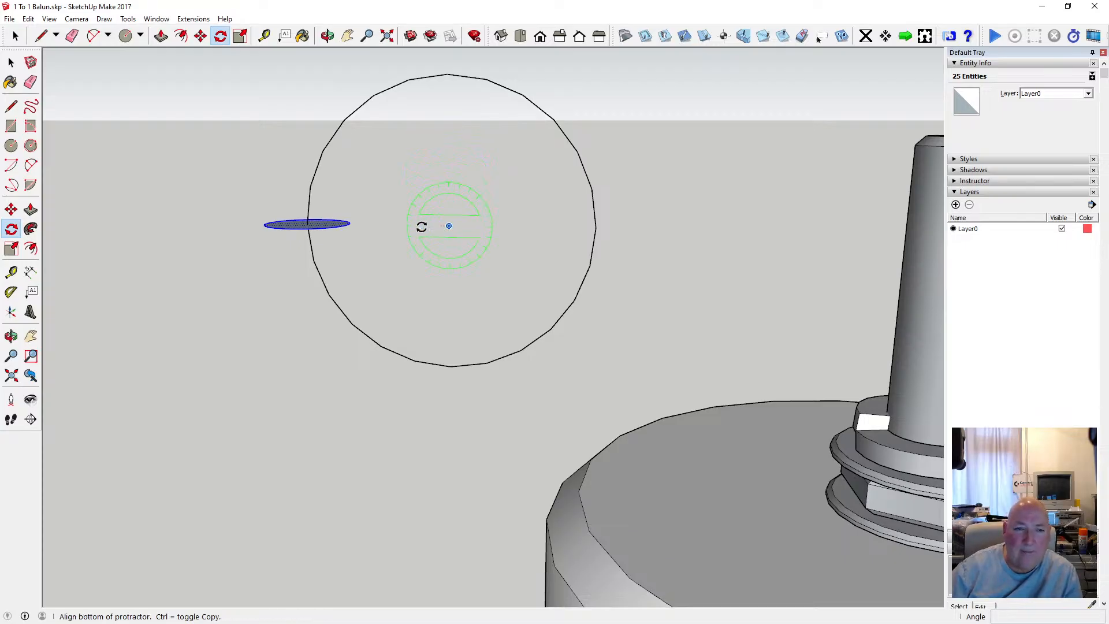
click(197, 225)
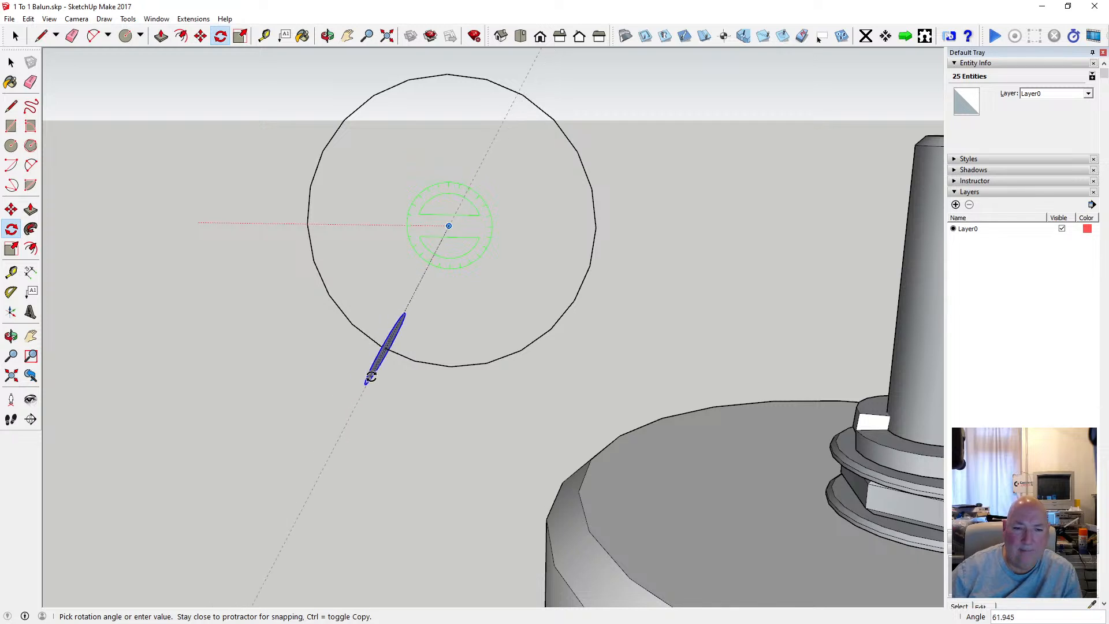
click(384, 346)
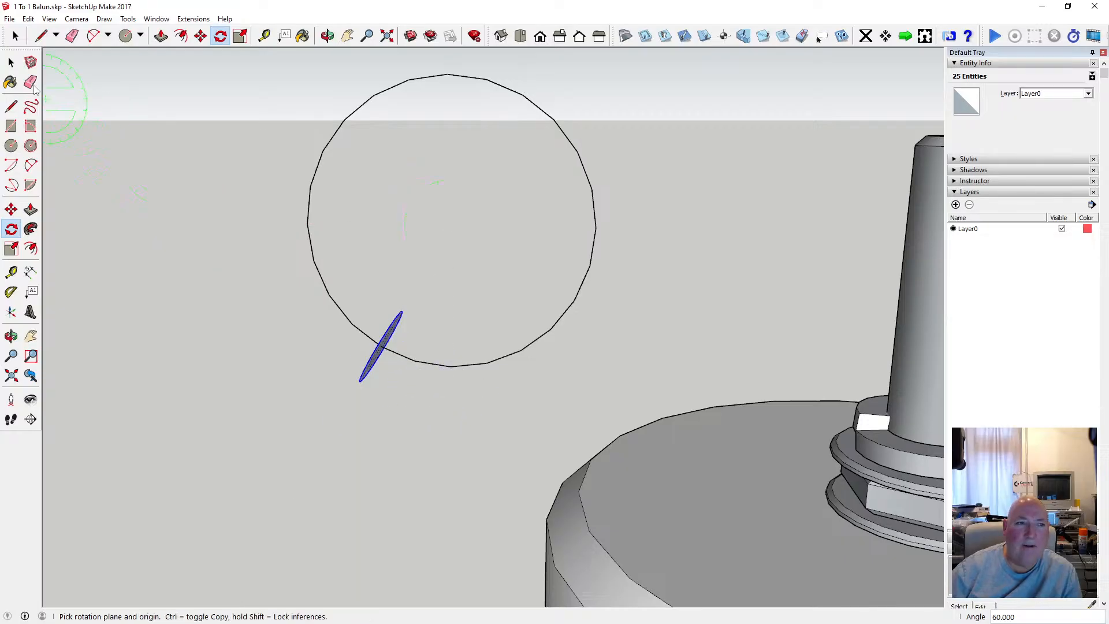
key(space)
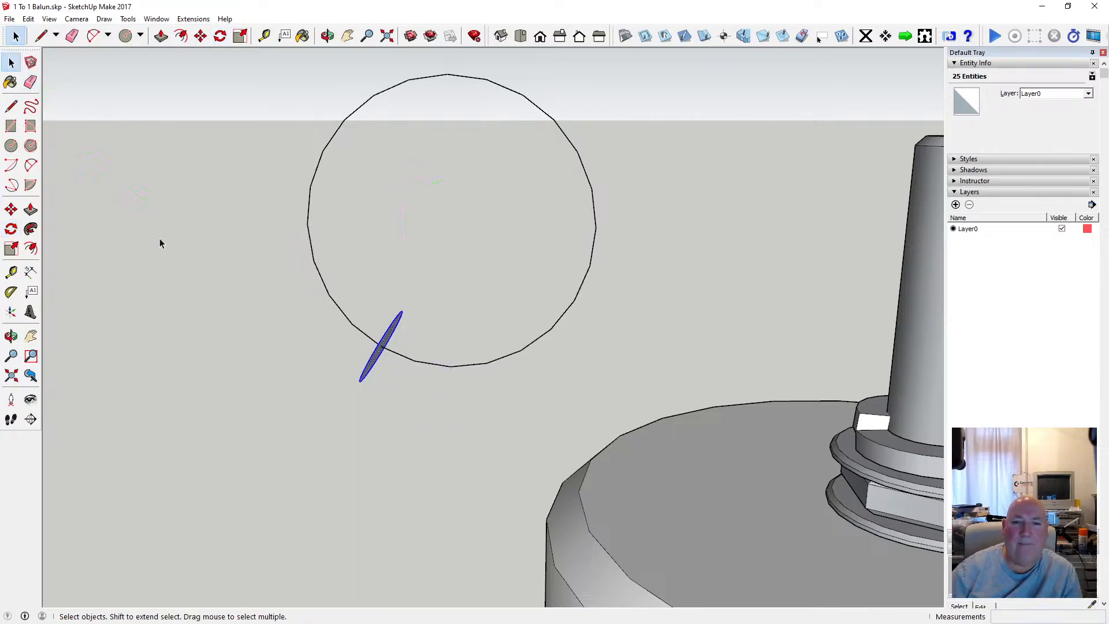
click(416, 315)
click(394, 328)
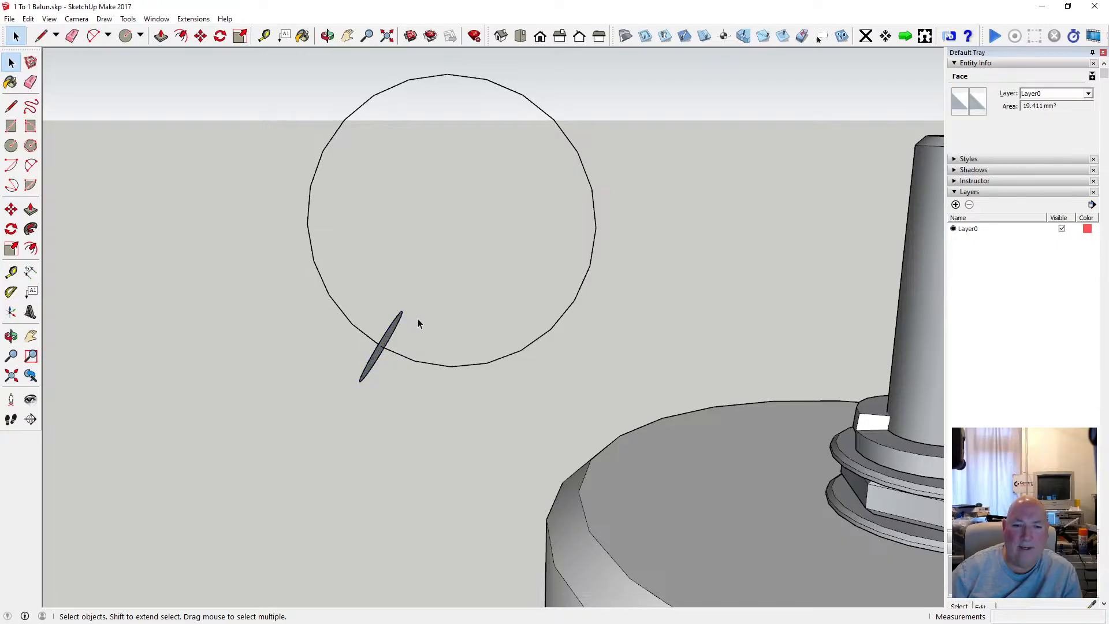
click(418, 319)
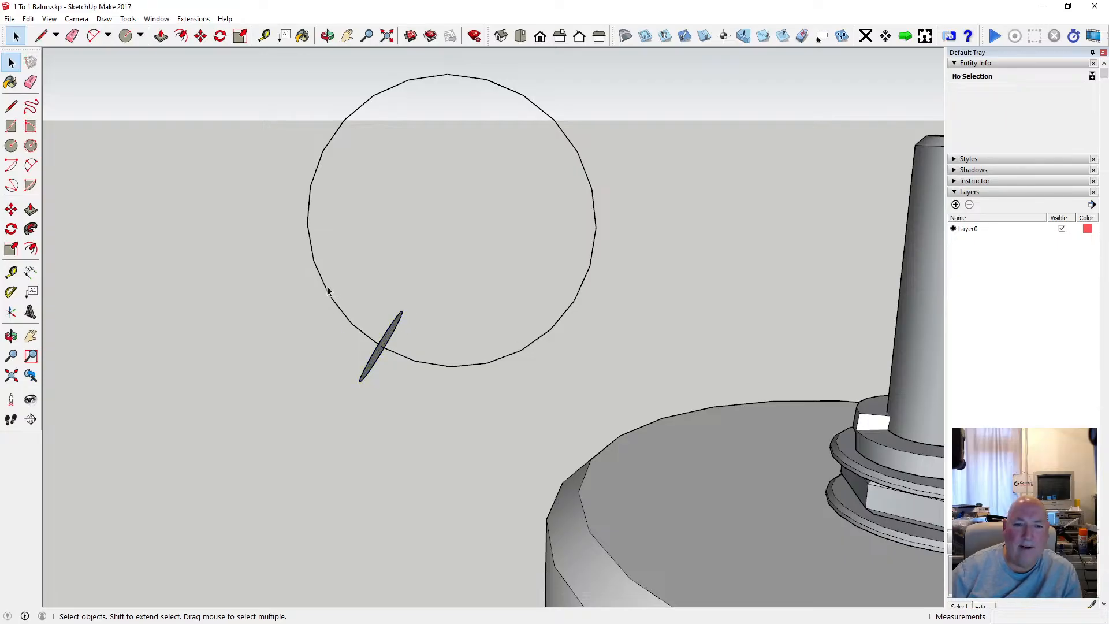
drag(327, 291, 423, 394)
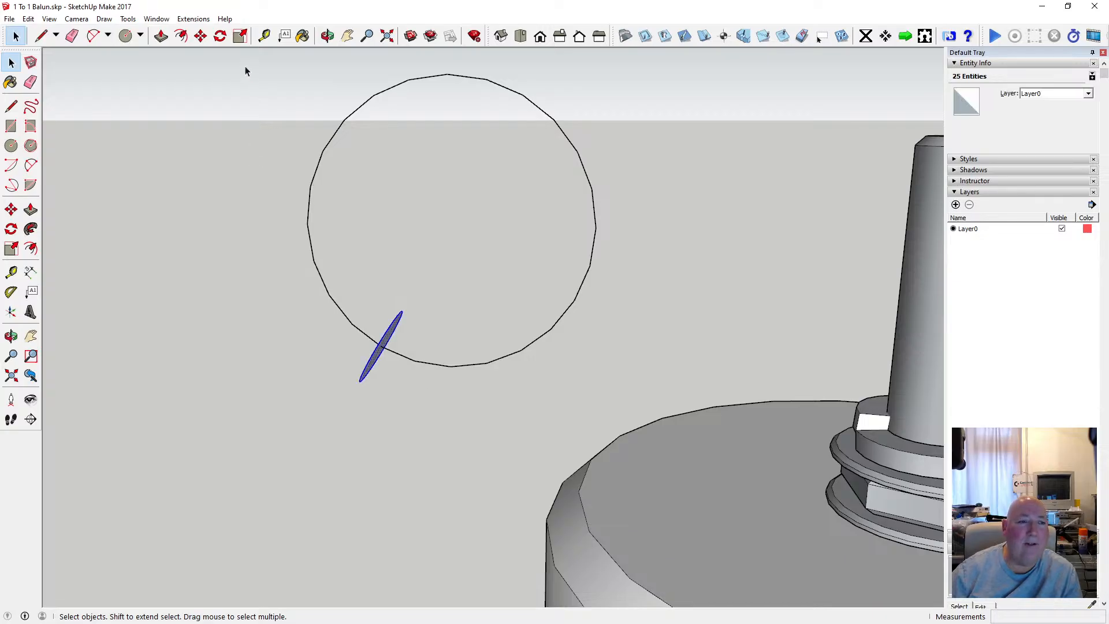
click(32, 230)
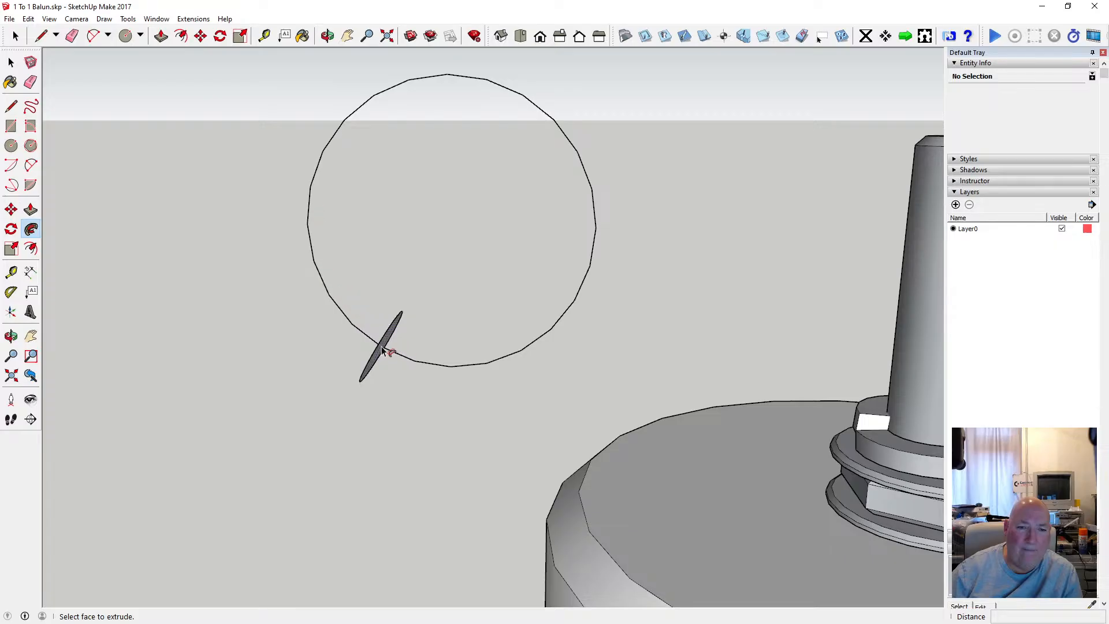
scroll(382, 347, up, 1)
scroll(382, 347, down, 3)
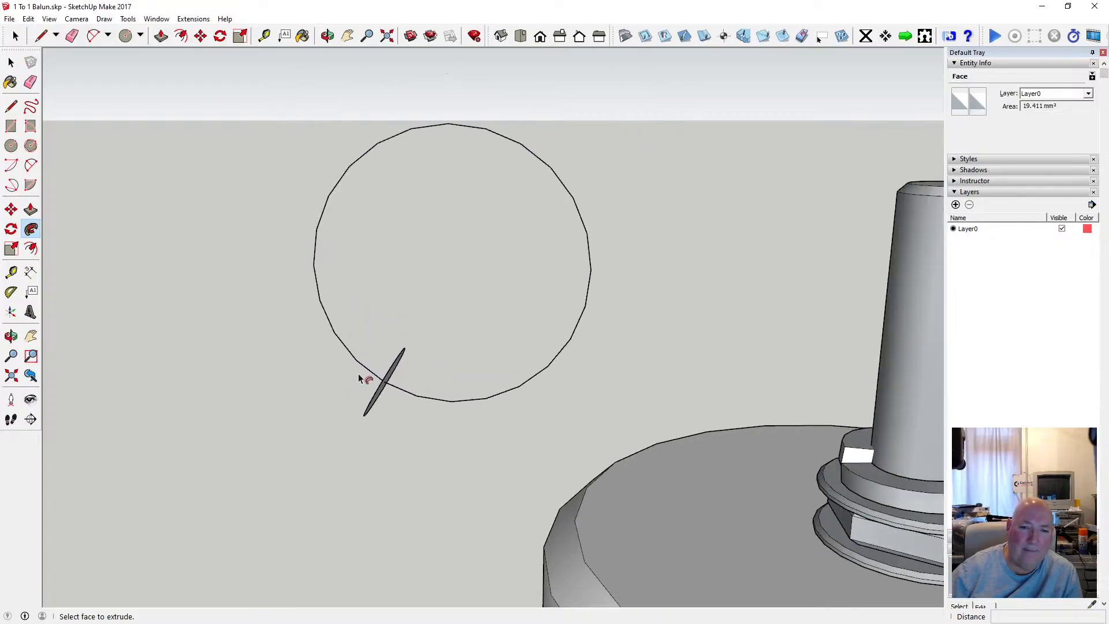
scroll(361, 374, up, 2)
scroll(366, 372, up, 1)
scroll(365, 381, down, 1)
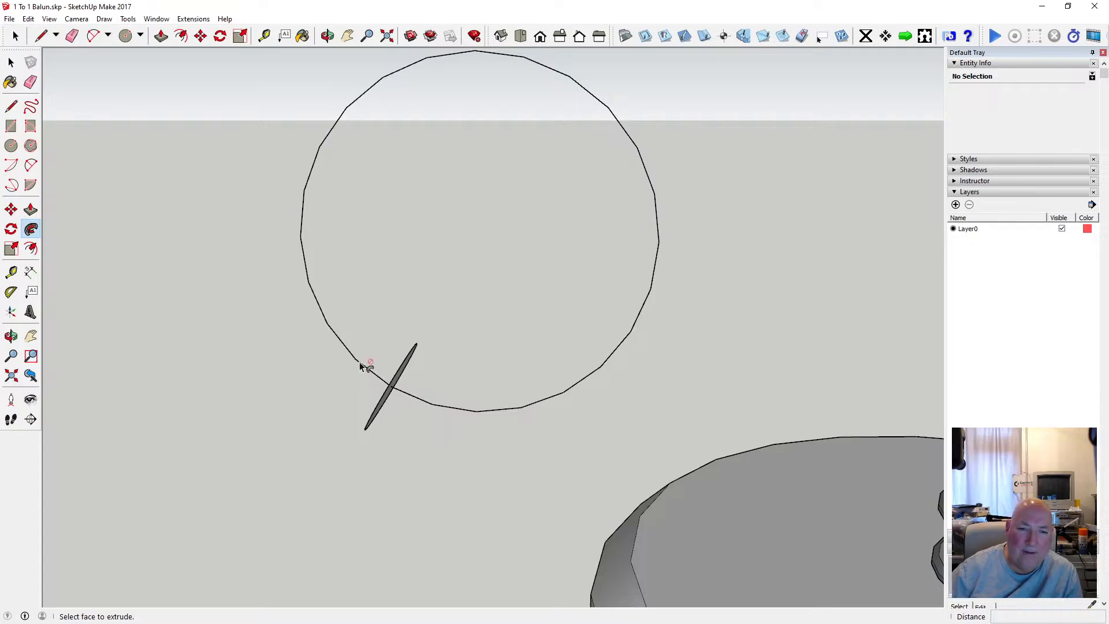
click(11, 62)
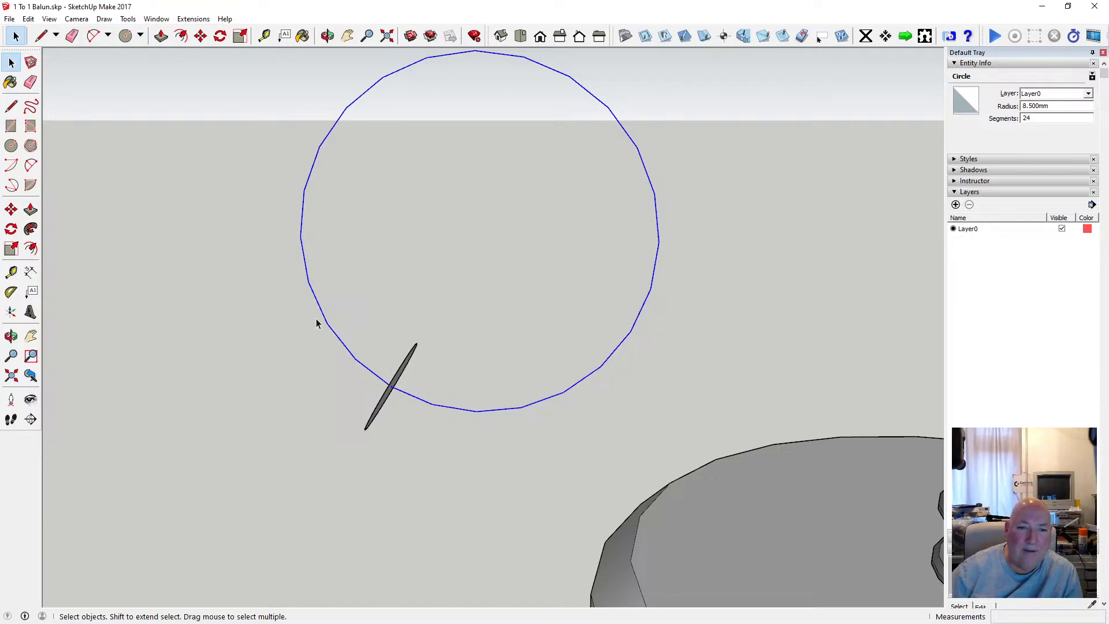
drag(316, 321, 425, 443)
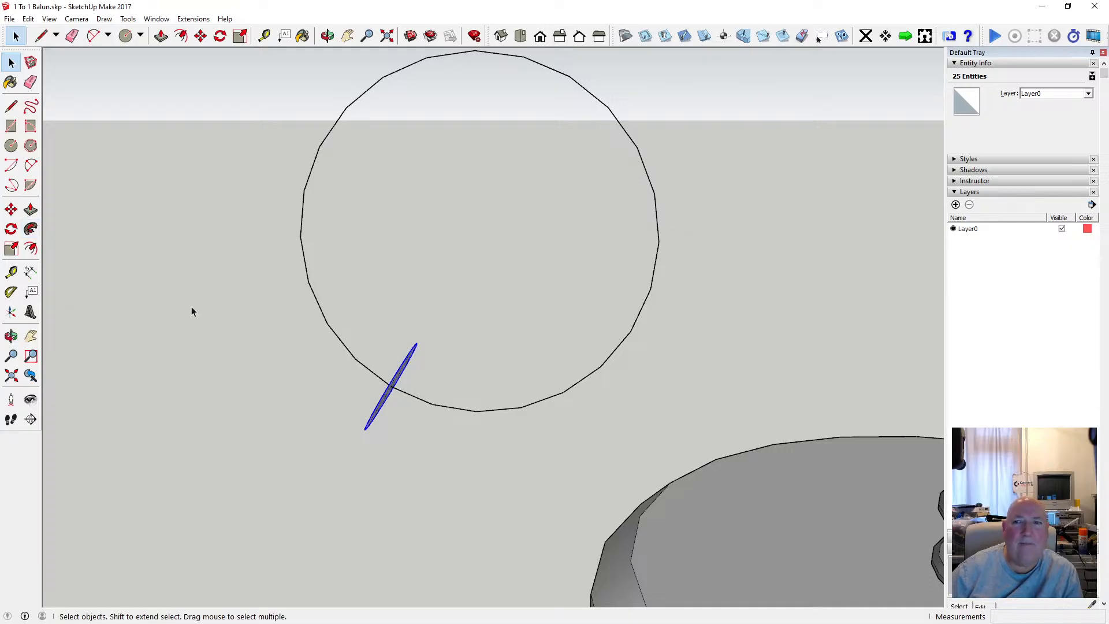
scroll(192, 311, down, 1)
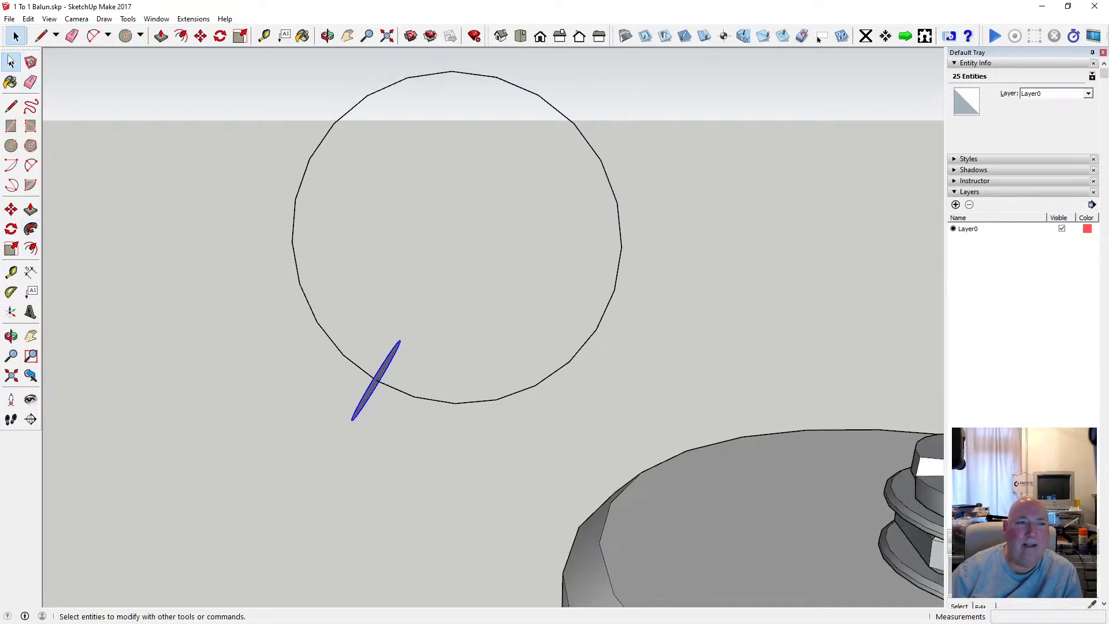
Select the large circle's outline as the path and sweep the small circle's face around it with Follow Me to form a ring.
click(182, 219)
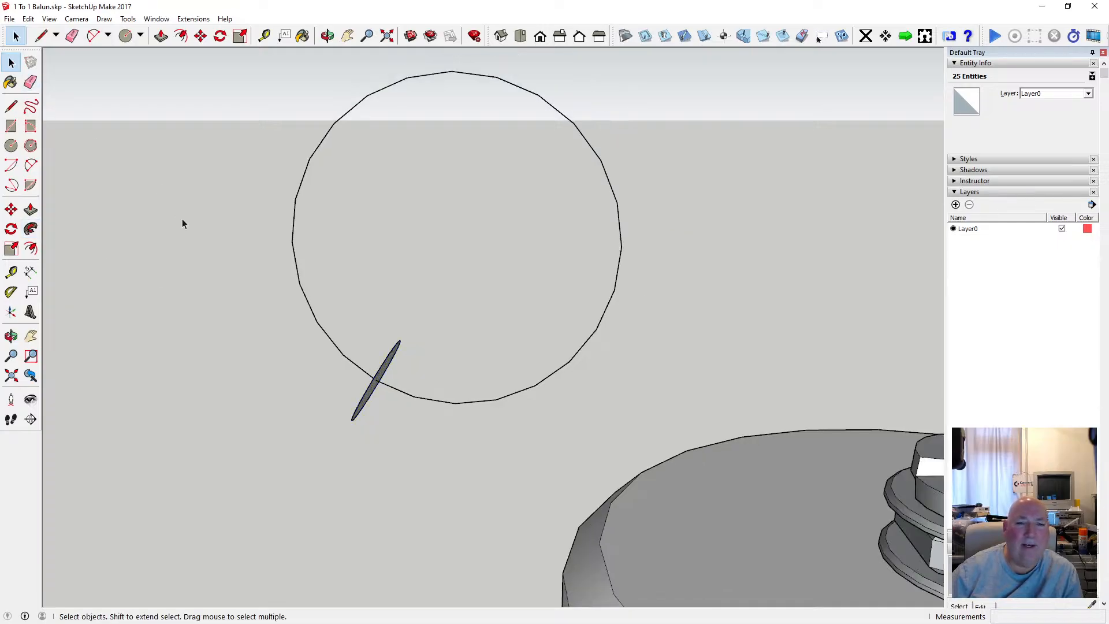
right_click(292, 230)
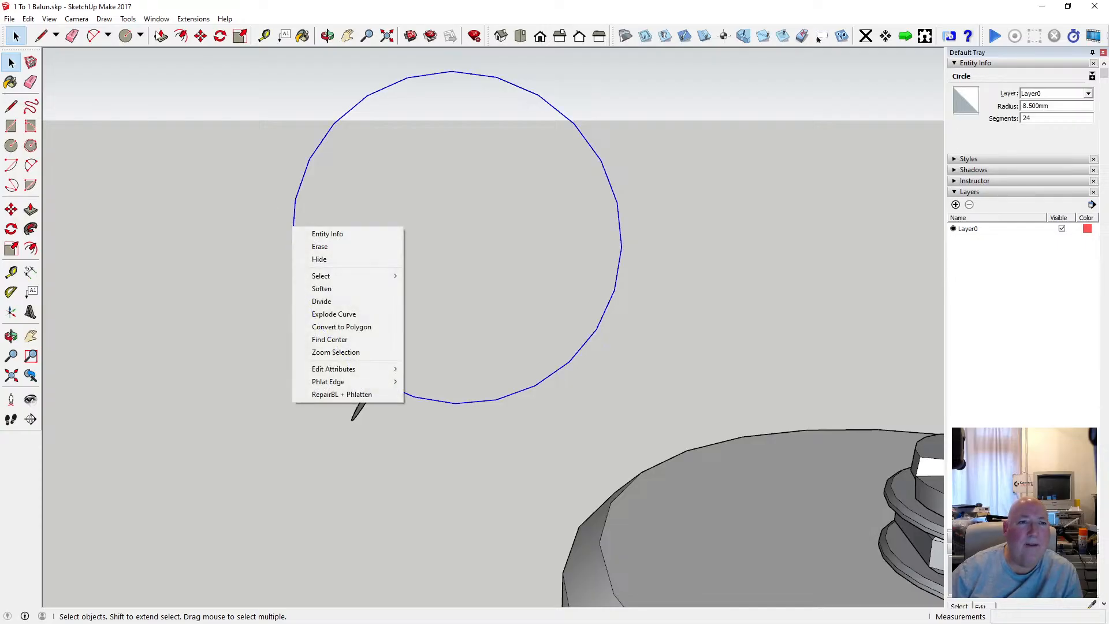
click(126, 19)
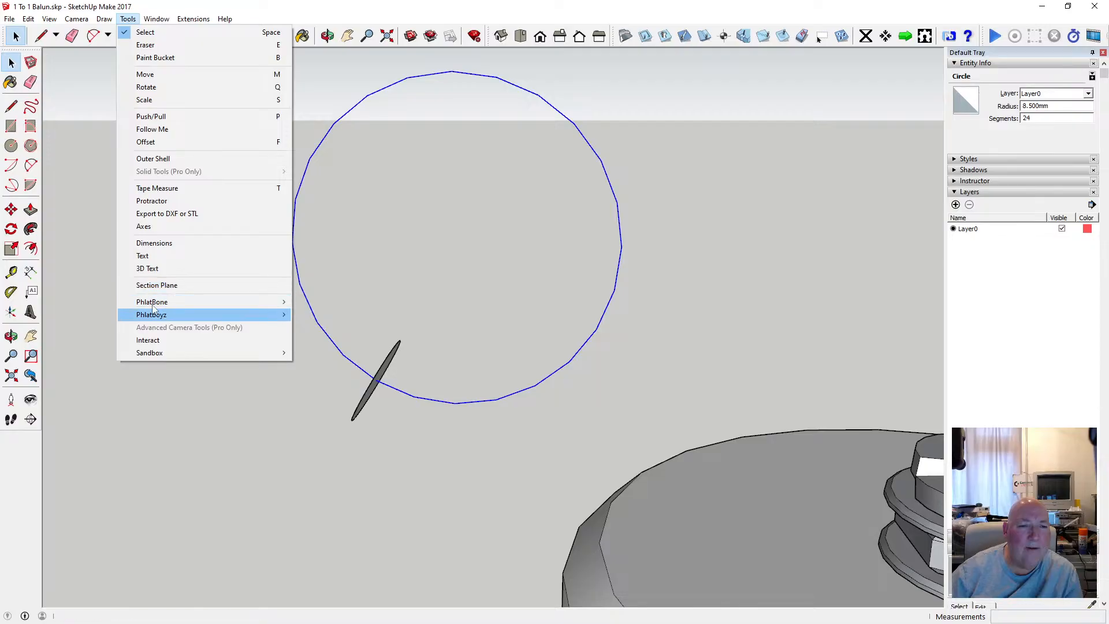
mouse_move(104, 26)
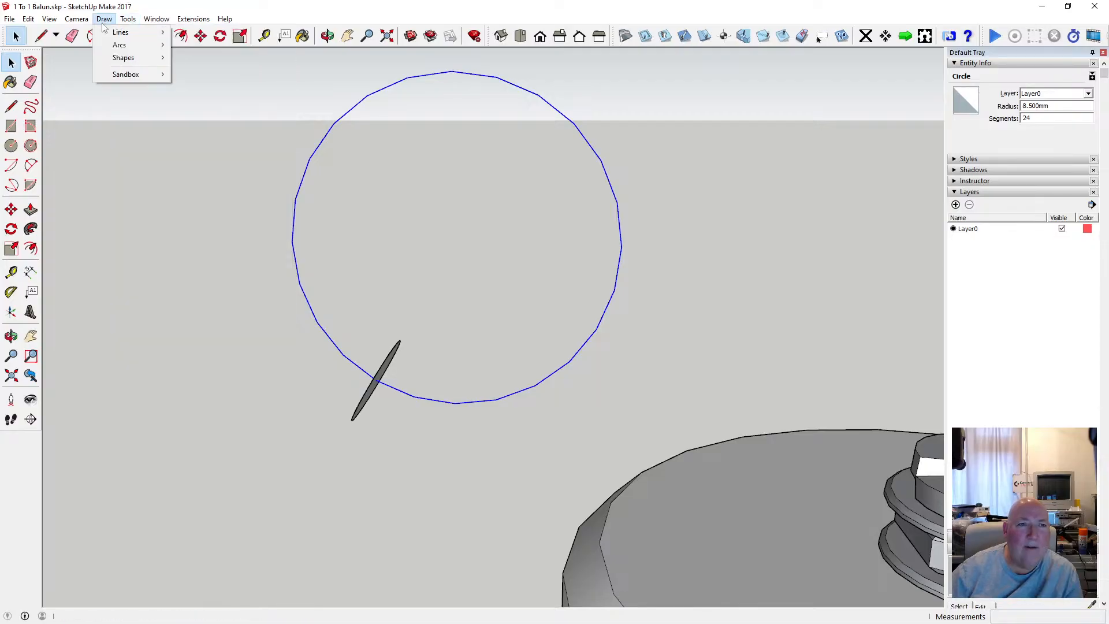
click(265, 3)
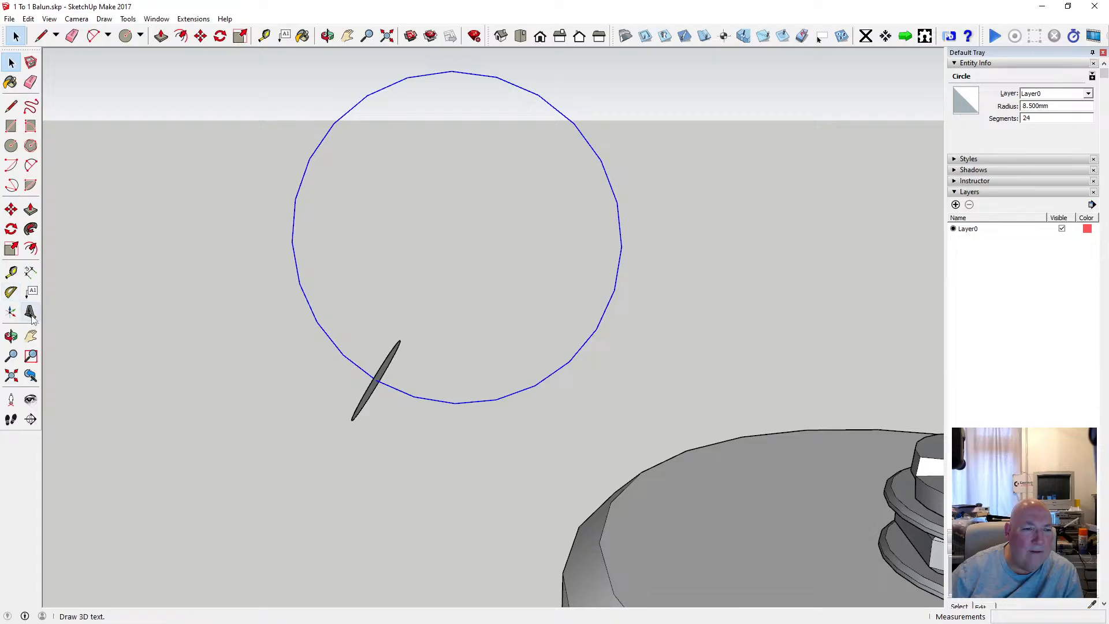
click(31, 229)
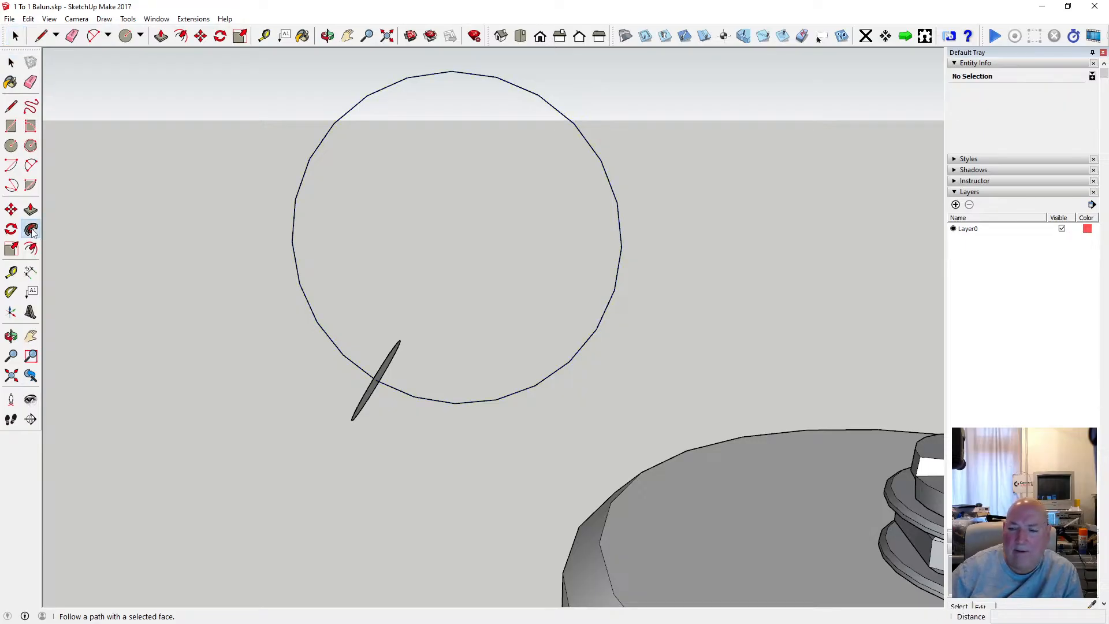
click(376, 384)
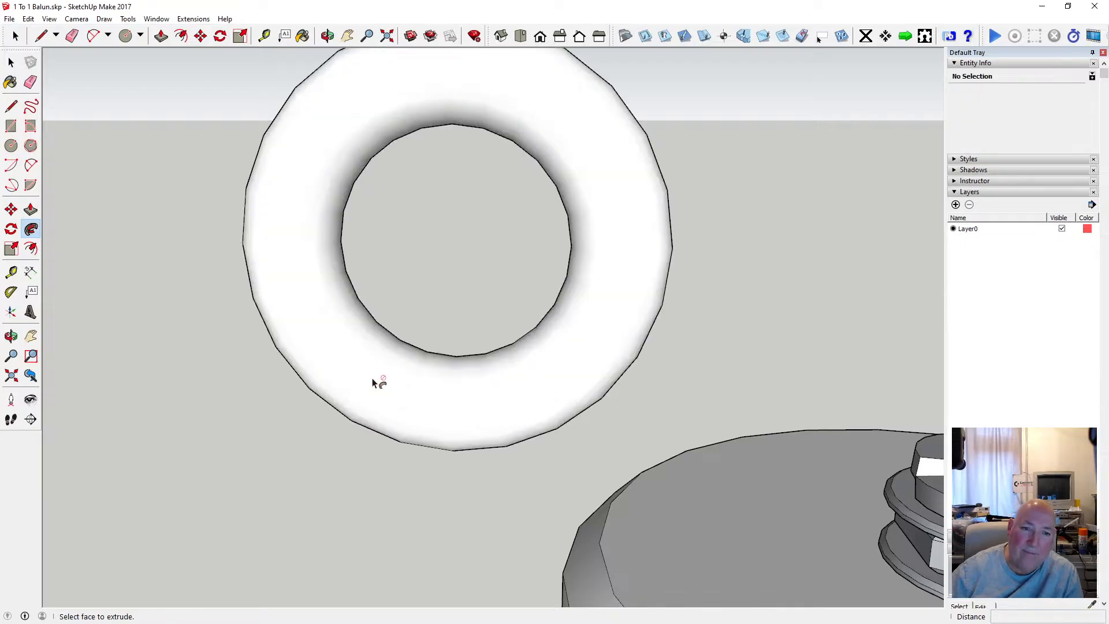
Examine the swept ring beside the balun's top rod from different angles and distances.
click(327, 36)
scroll(466, 297, down, 3)
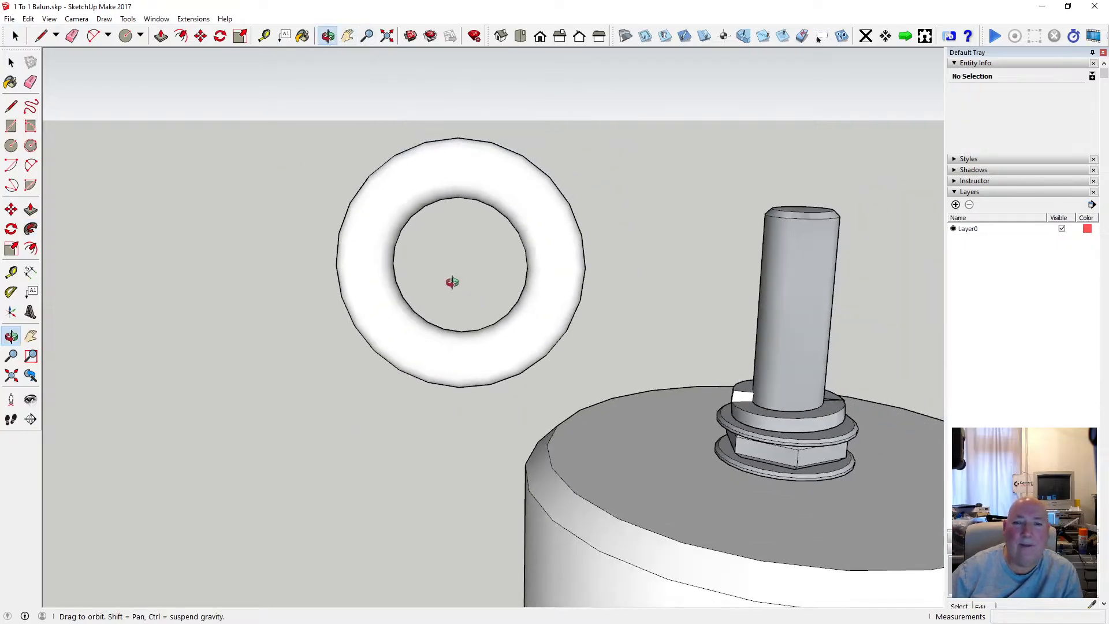
drag(451, 279, 529, 284)
scroll(458, 295, up, 4)
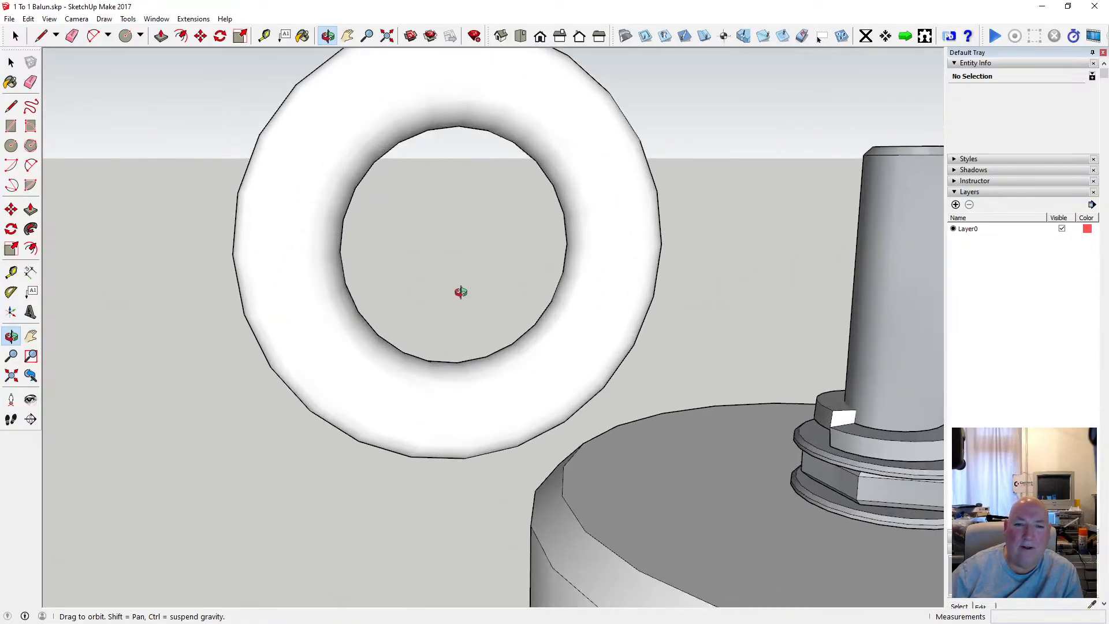
scroll(461, 292, down, 3)
drag(462, 291, 406, 314)
scroll(398, 304, down, 4)
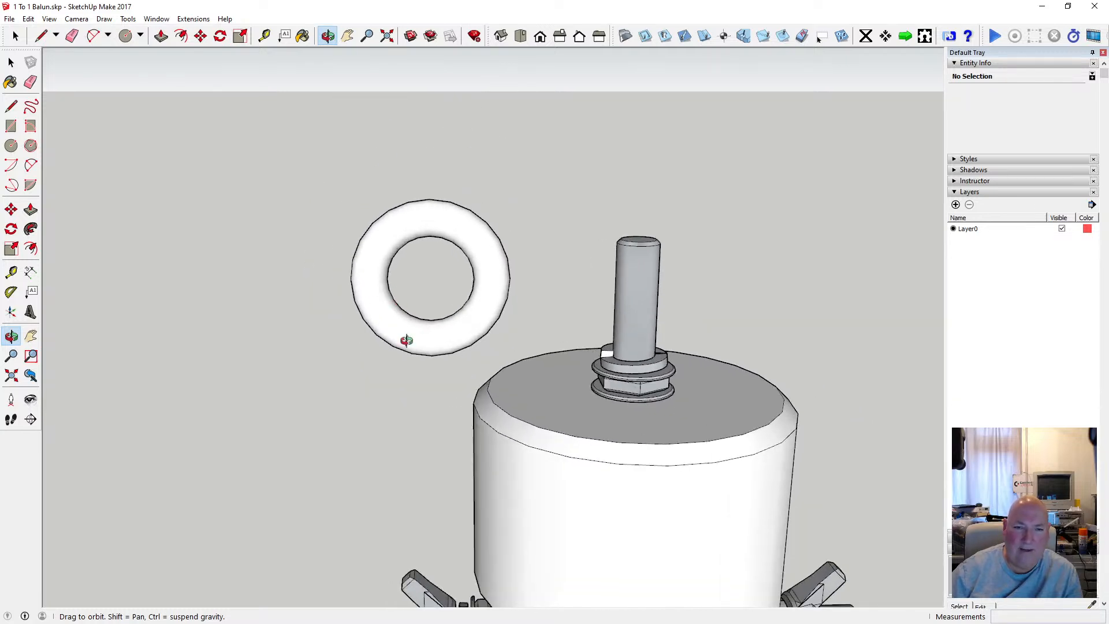
scroll(424, 369, up, 1)
scroll(425, 370, up, 2)
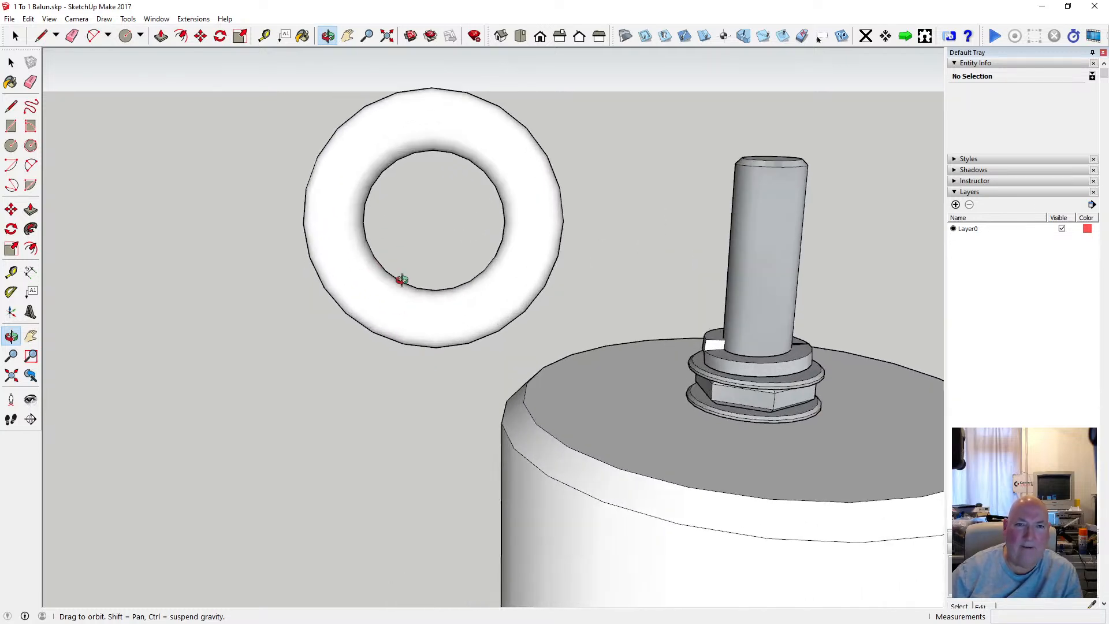
Measure the ring's thickness from its outer edge to its inner edge, and view it level with the rod.
click(265, 37)
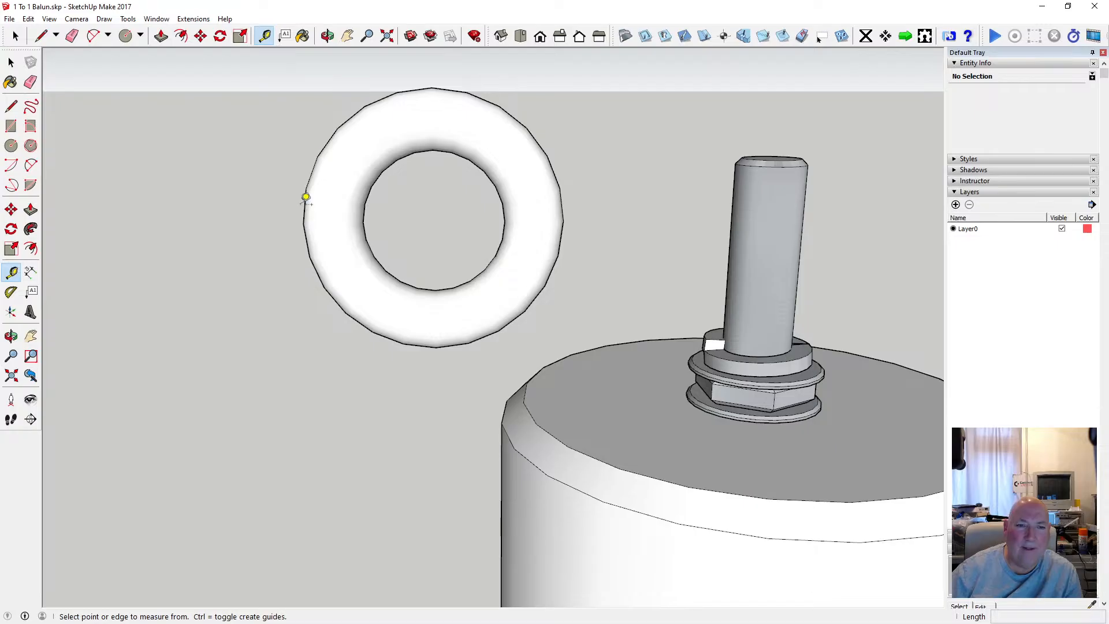
click(303, 223)
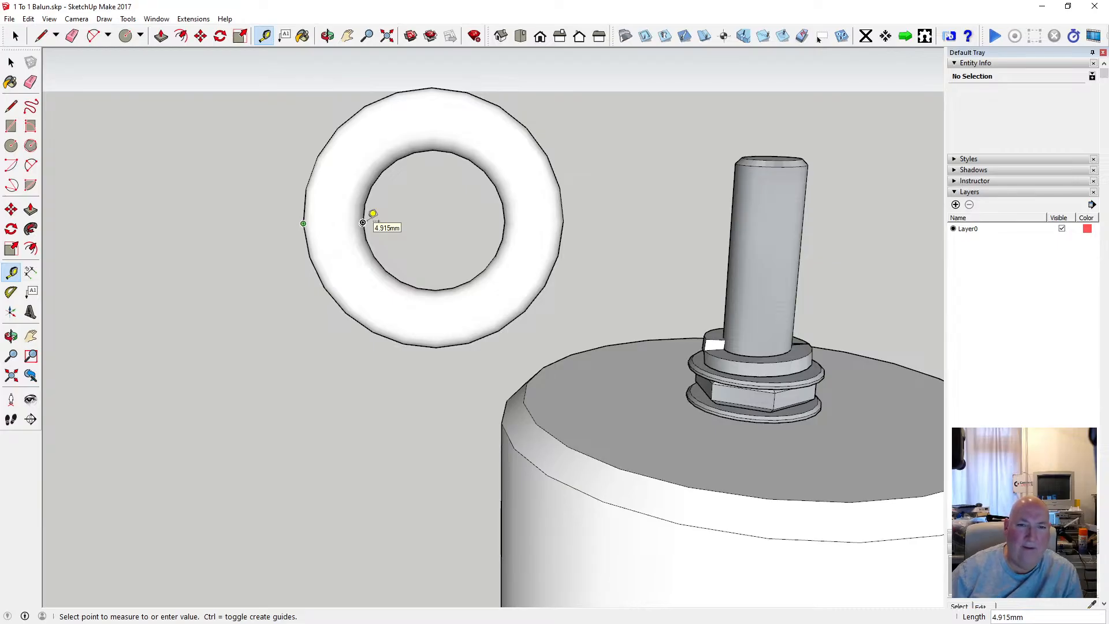
scroll(358, 300, down, 3)
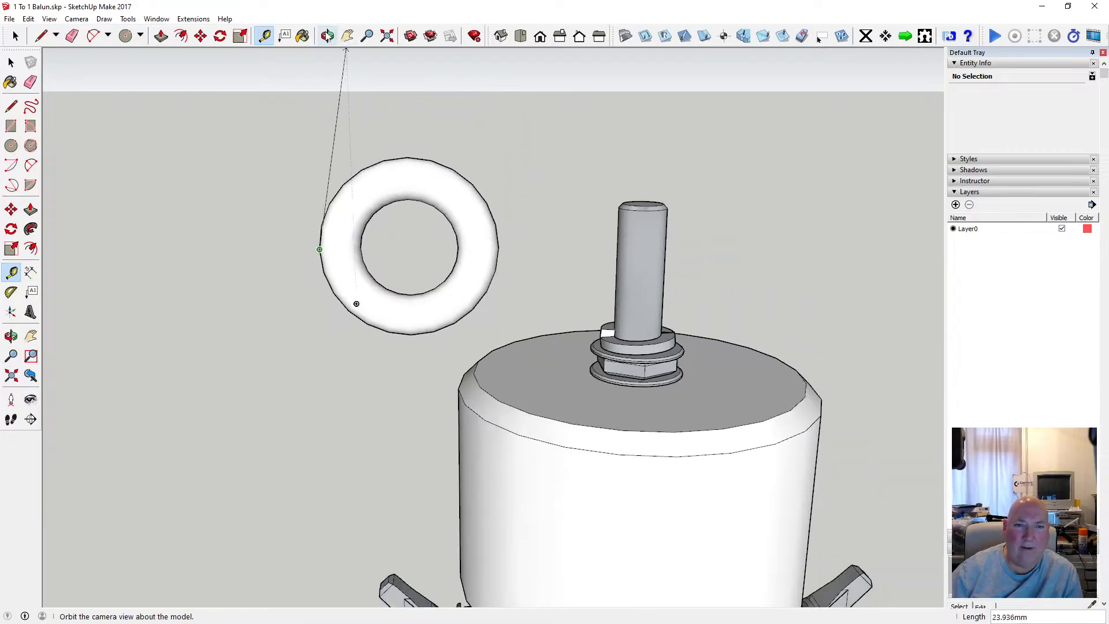
click(327, 35)
drag(372, 210, 365, 100)
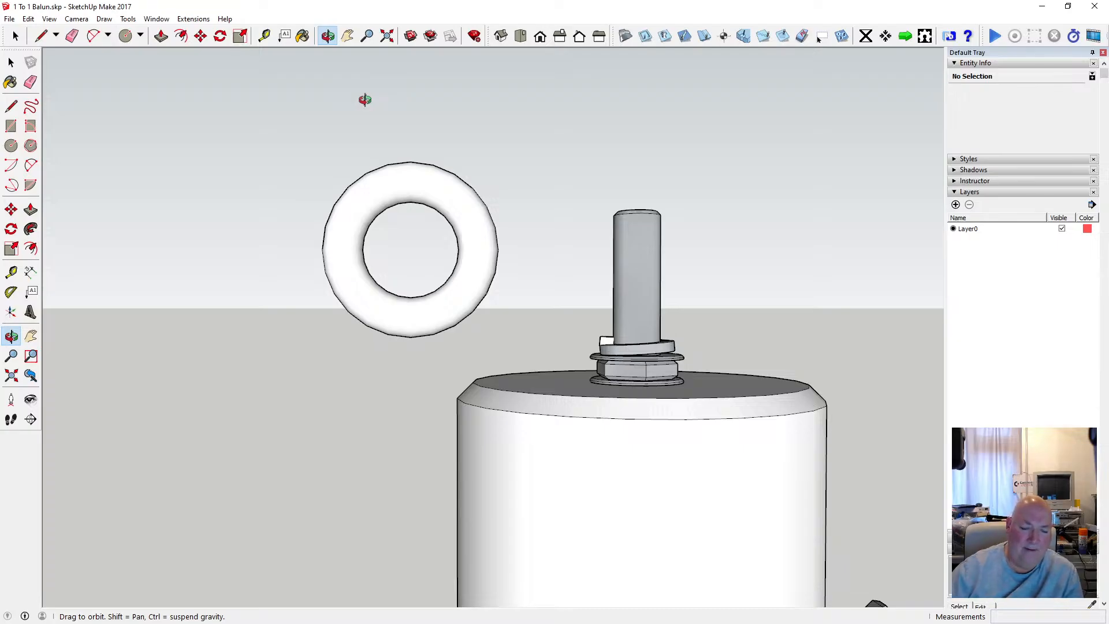
Inspect the ring against the whole balun and its top cap, from level and raised viewpoints.
drag(358, 102, 349, 158)
scroll(349, 155, down, 5)
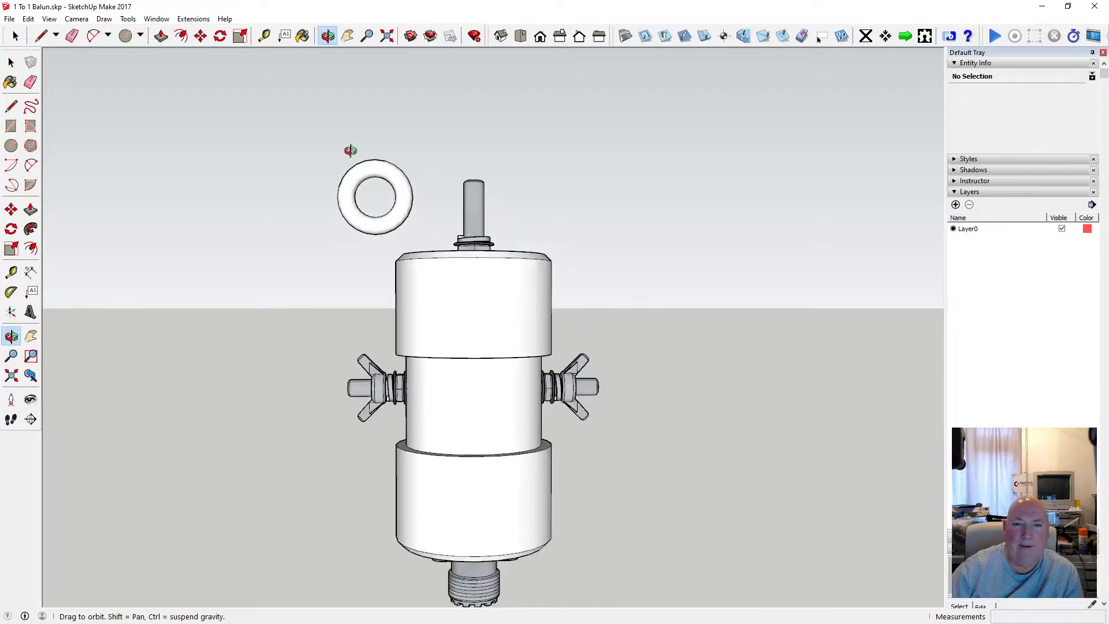
drag(372, 119, 445, 225)
scroll(376, 199, up, 6)
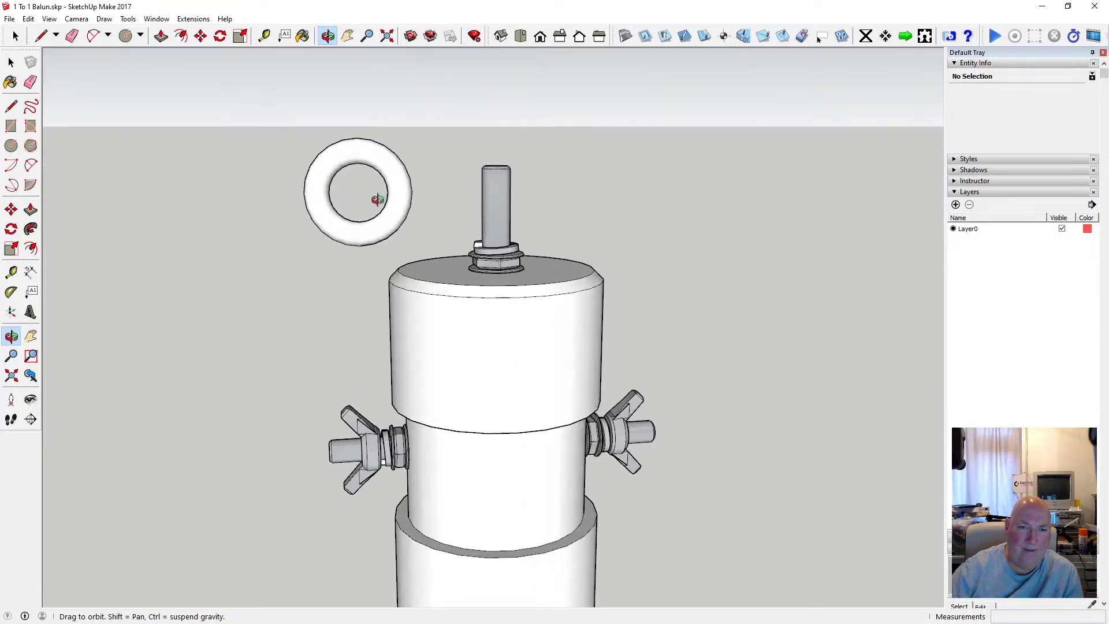
drag(390, 184, 396, 213)
scroll(387, 213, down, 4)
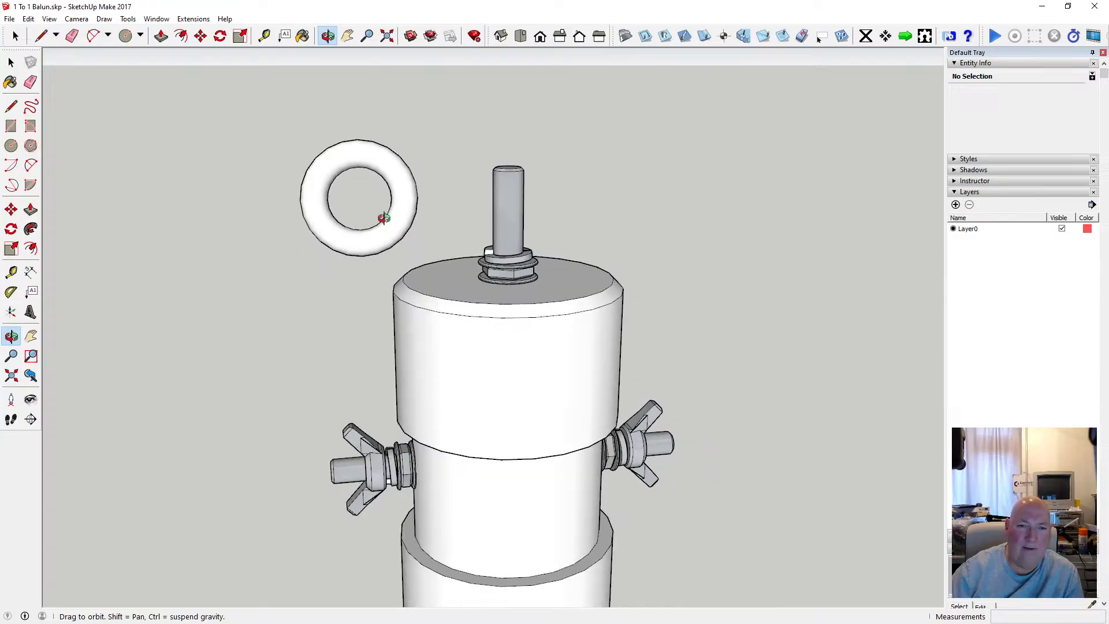
scroll(362, 235, up, 6)
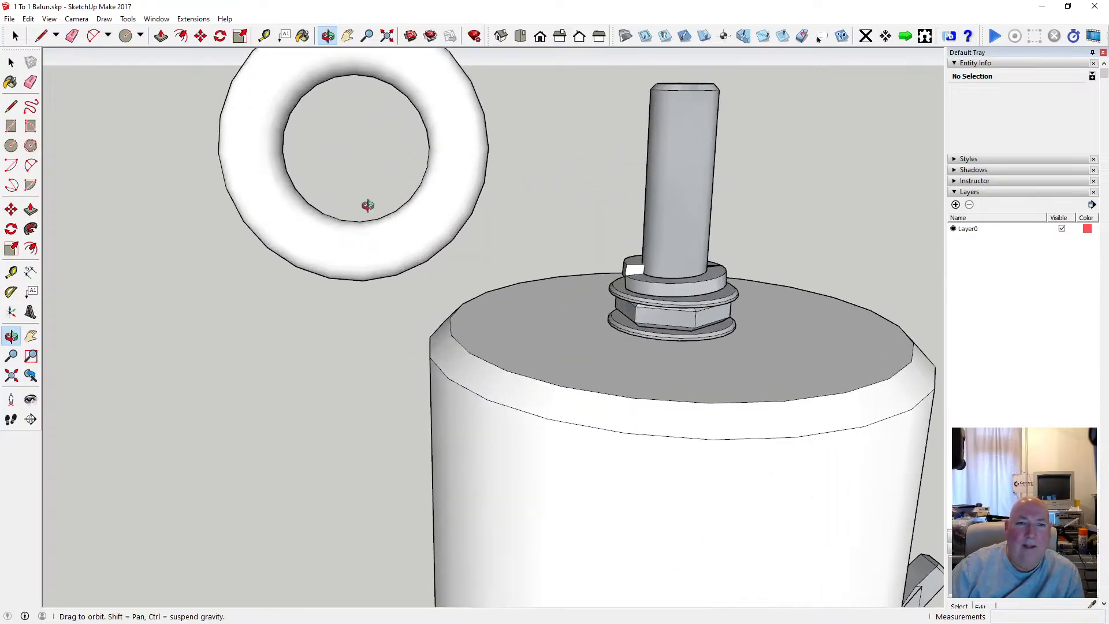
scroll(367, 203, down, 2)
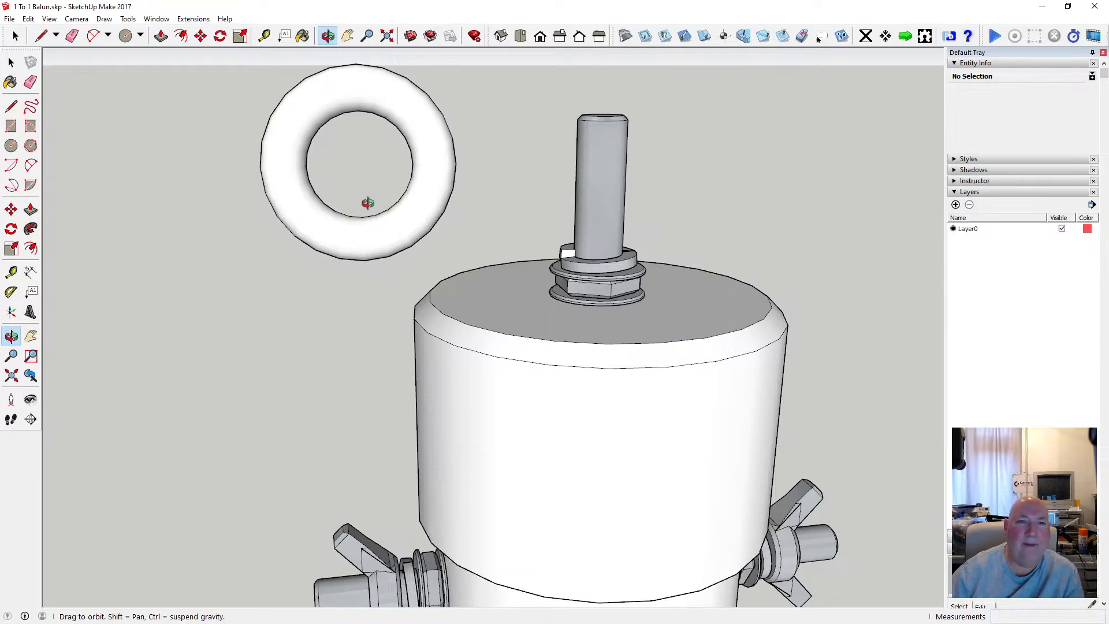
Turn on the X-ray face style and inspect the path circle inside the ring, leaving nothing selected.
click(47, 21)
mouse_move(104, 171)
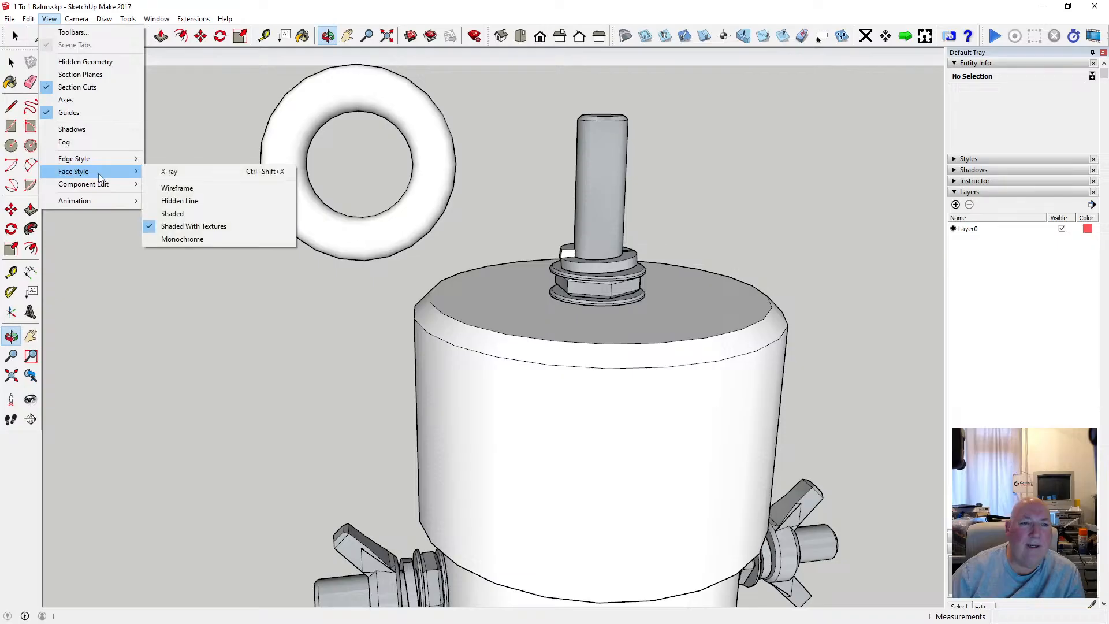
click(173, 171)
click(11, 62)
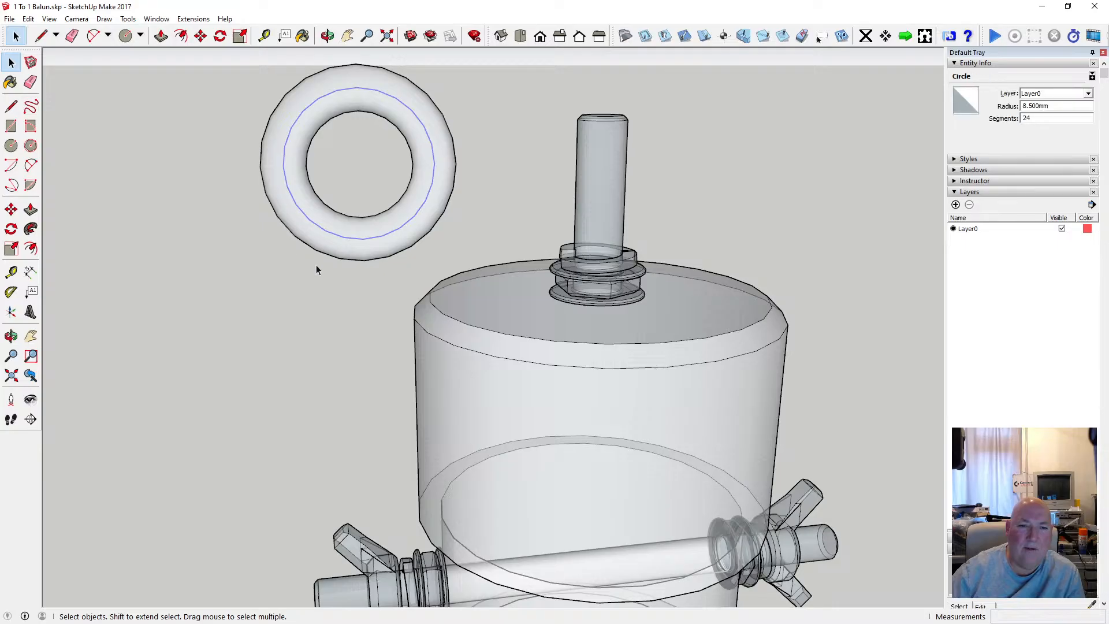
scroll(317, 264, up, 3)
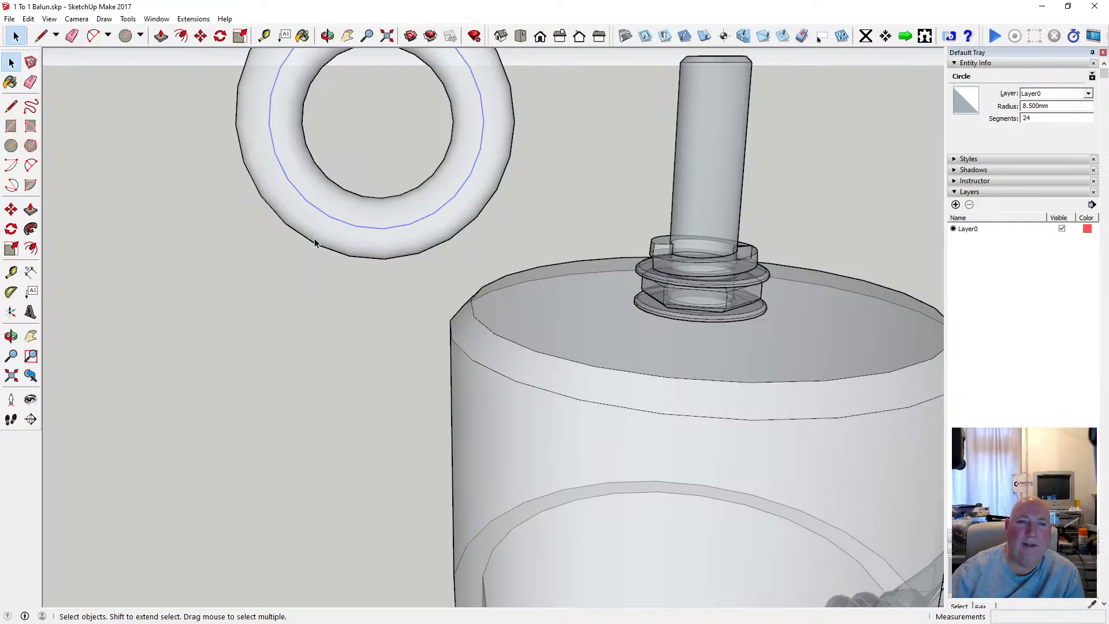
scroll(316, 264, down, 3)
click(233, 223)
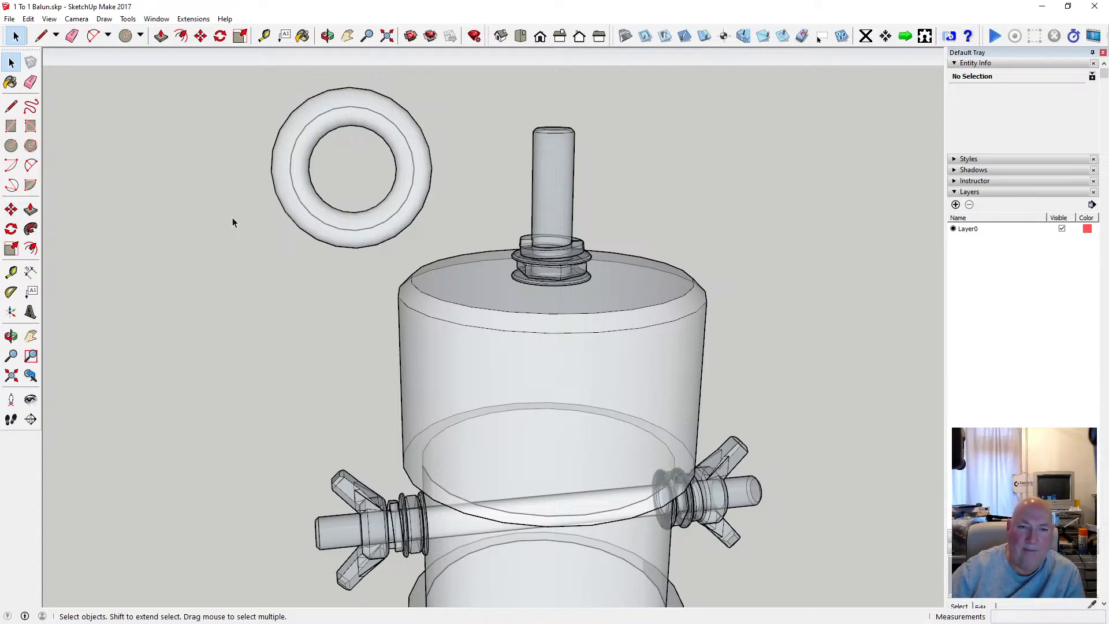
Draw a horizontal circle with an 8 mm radius in the empty space beside the balun, below the ring.
click(11, 146)
click(242, 312)
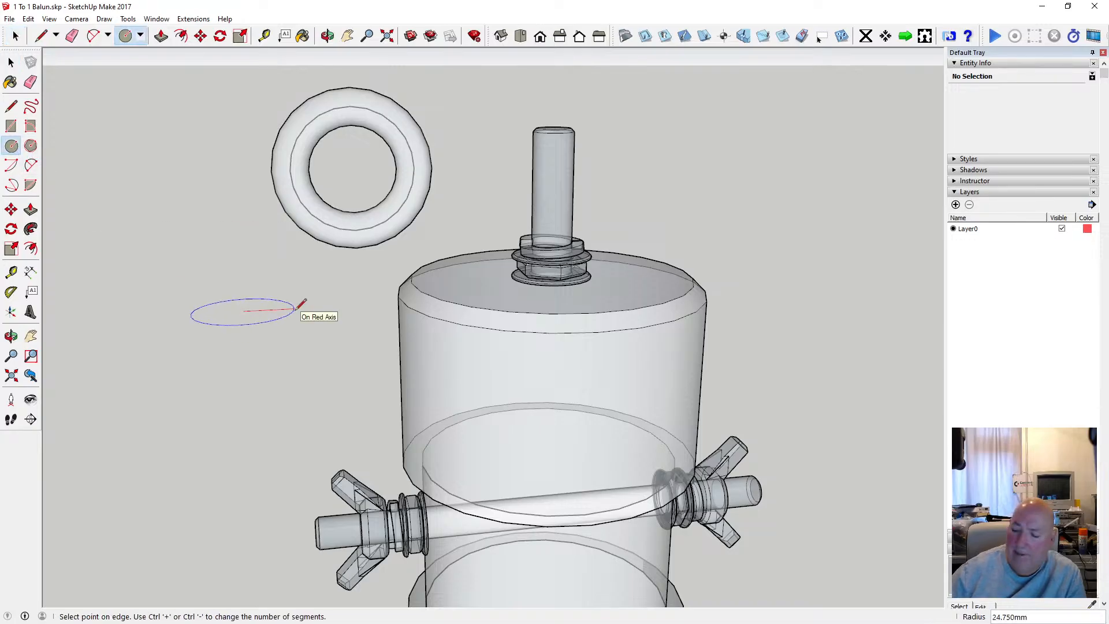
key(Return)
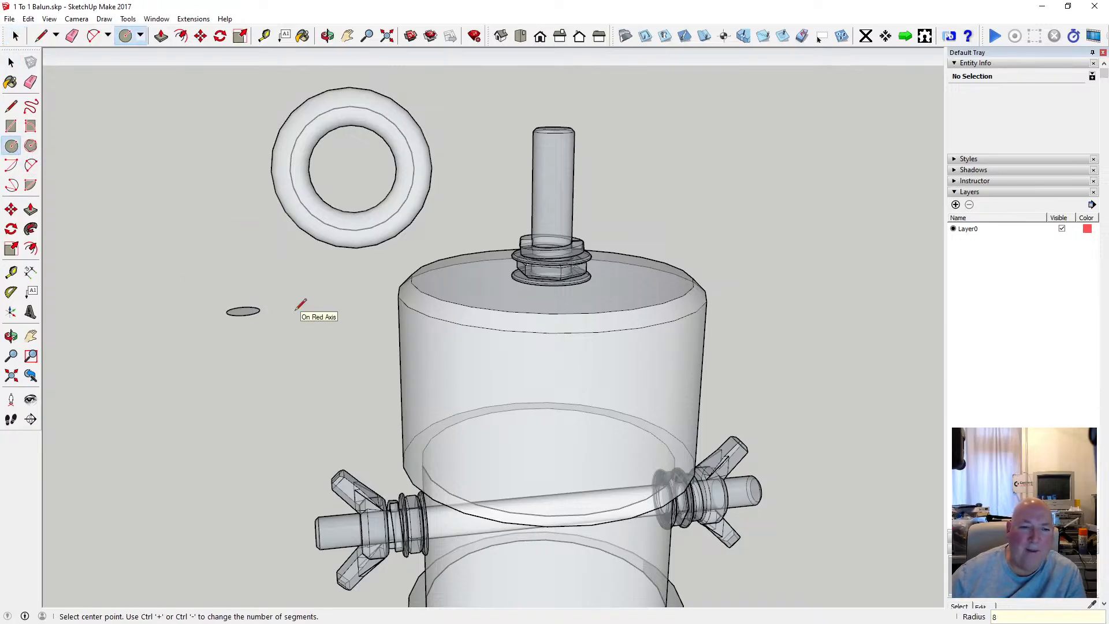
scroll(246, 323, up, 5)
scroll(264, 322, down, 3)
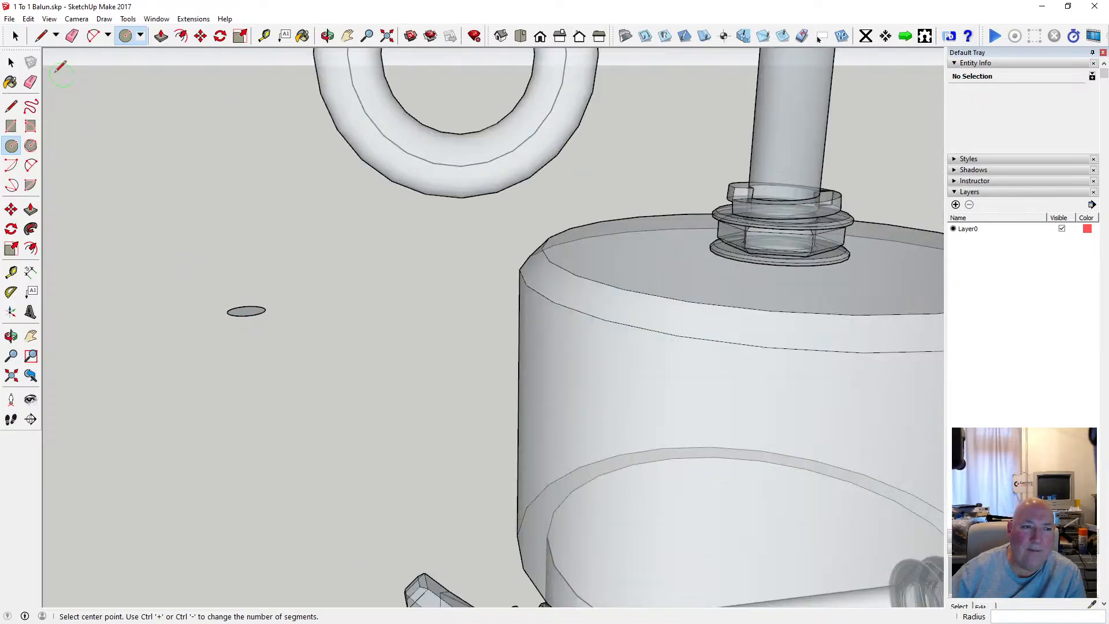
Select the whole new circle and move it by its centre onto the near edge of the balun's top cap.
click(11, 62)
drag(193, 277, 336, 381)
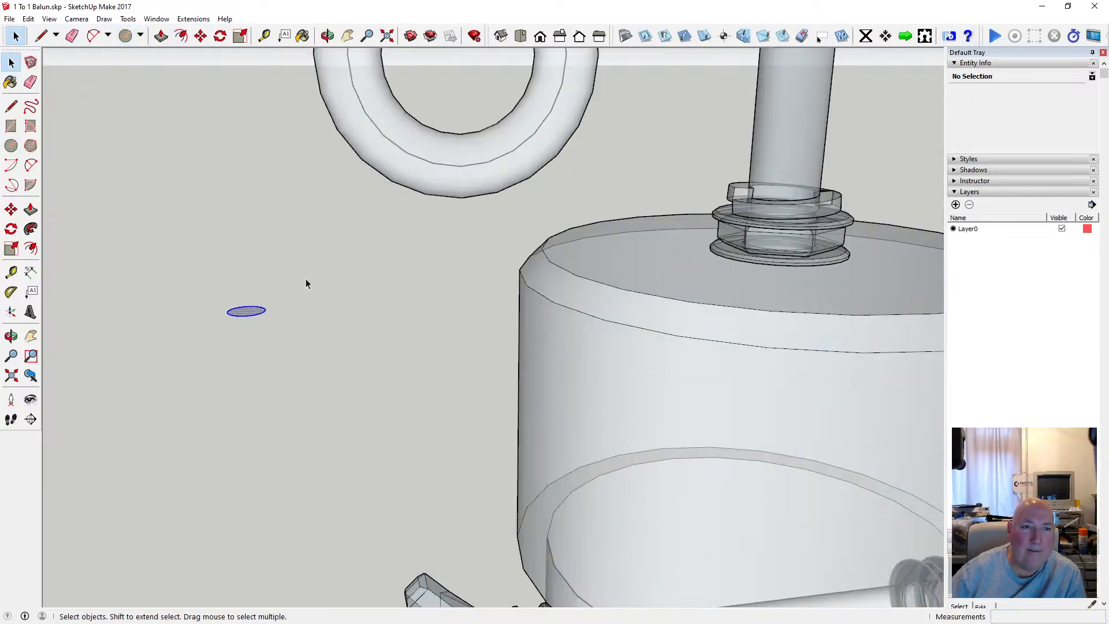
click(200, 36)
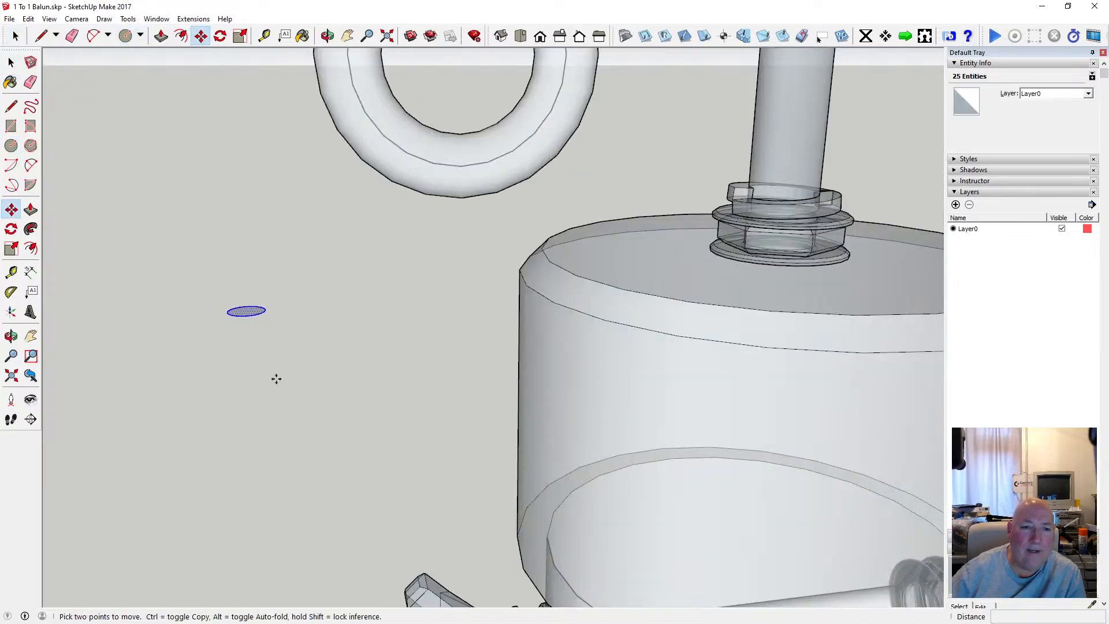
click(247, 311)
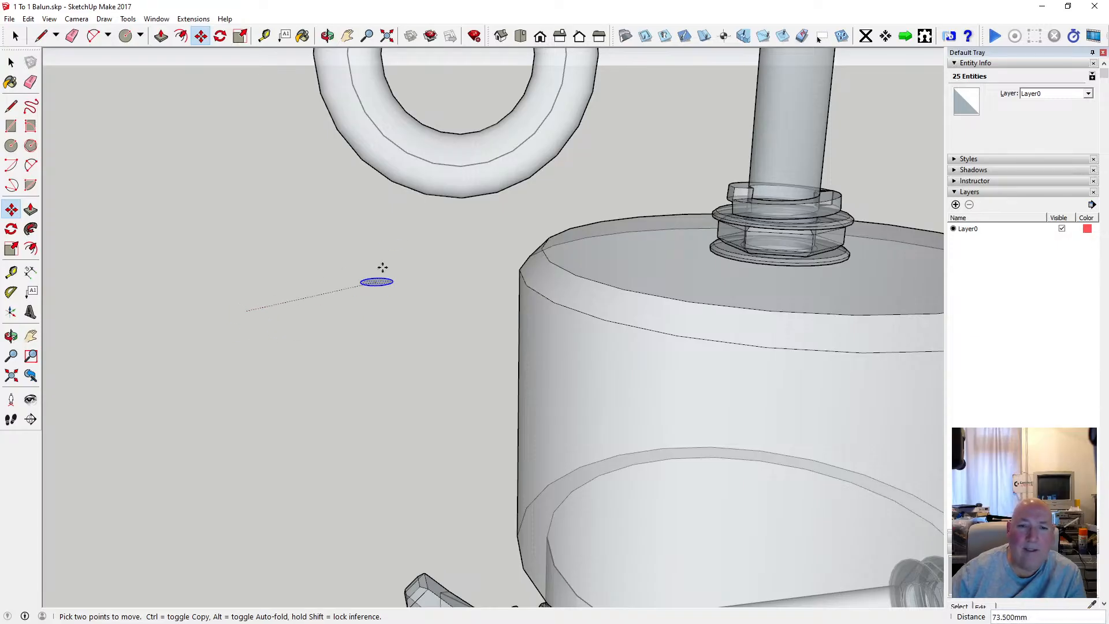
click(539, 264)
scroll(427, 329, down, 3)
scroll(495, 322, up, 3)
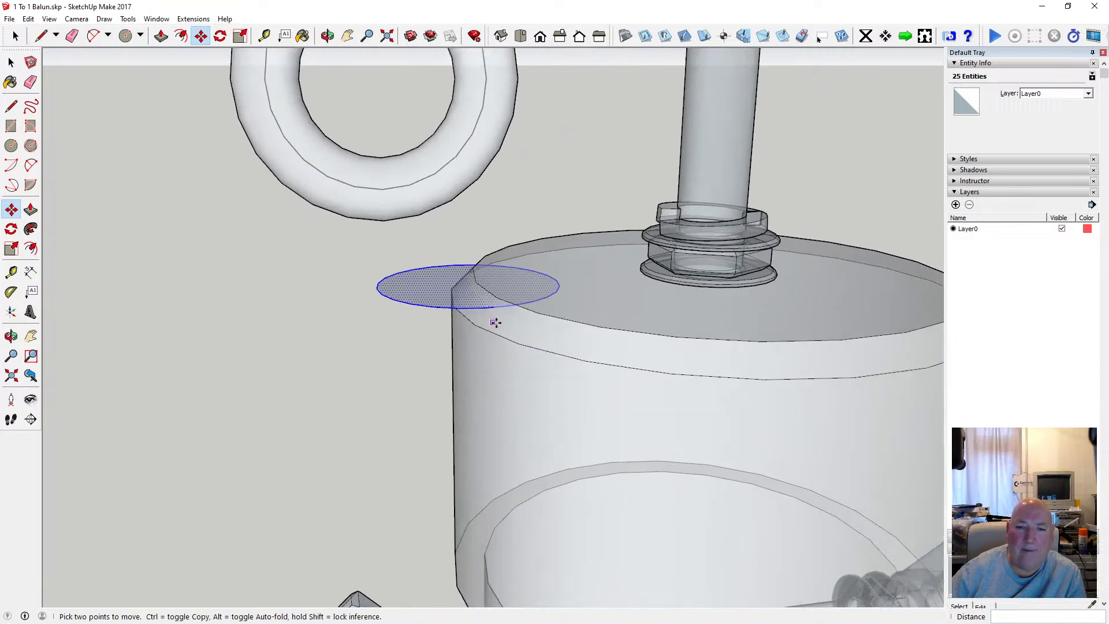
scroll(494, 322, up, 2)
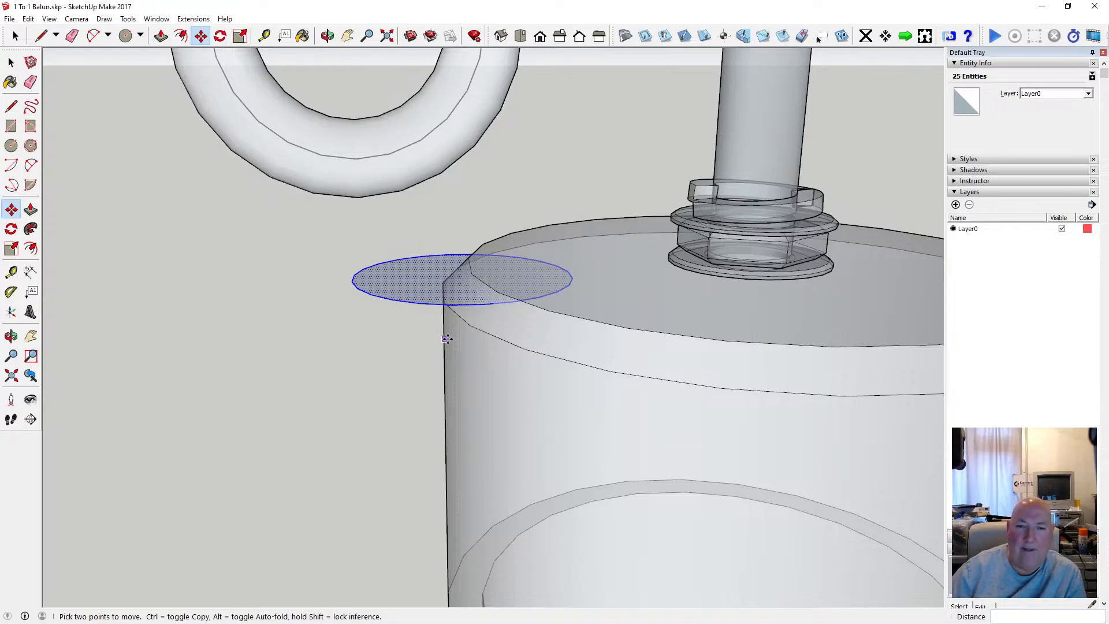
Try to extrude the circle 7 mm upward at the top cap's edge, and undo the extrusion.
key(p)
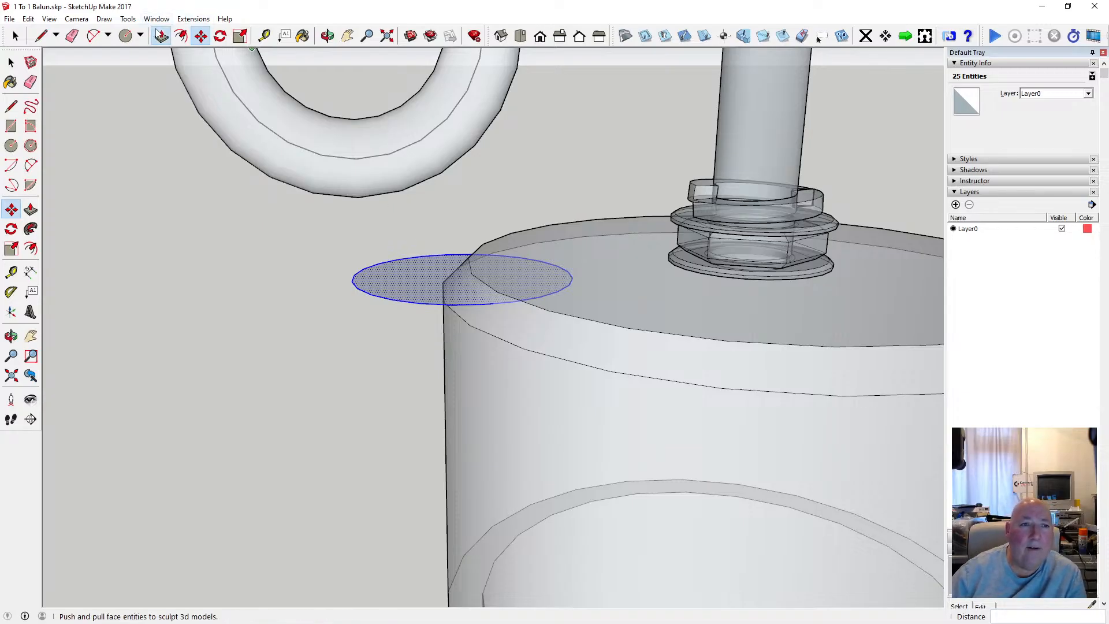
click(394, 282)
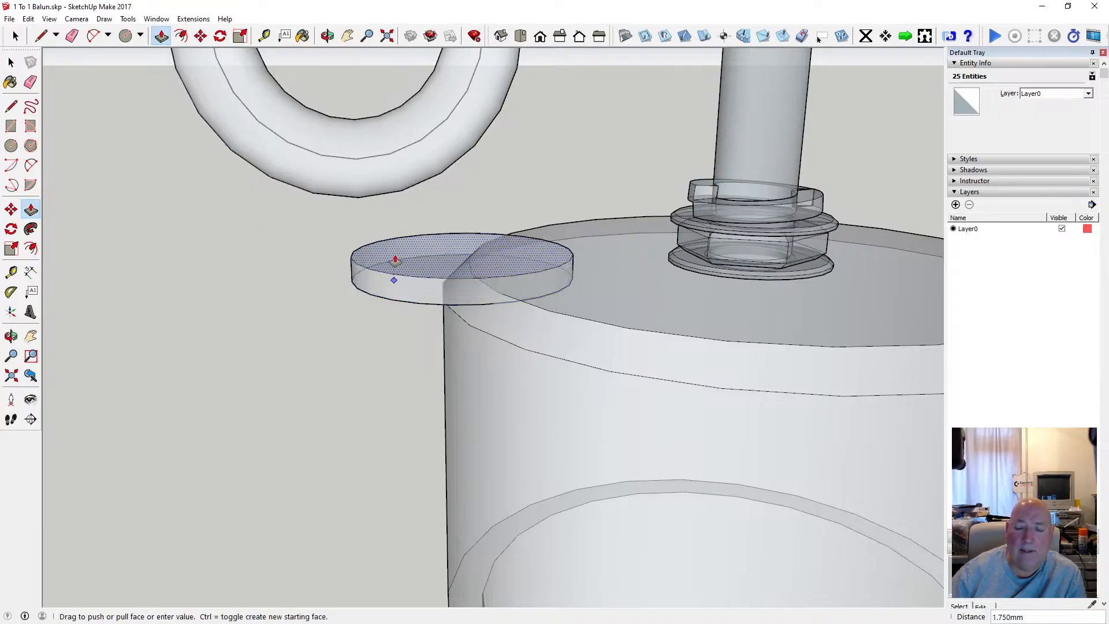
key(Return)
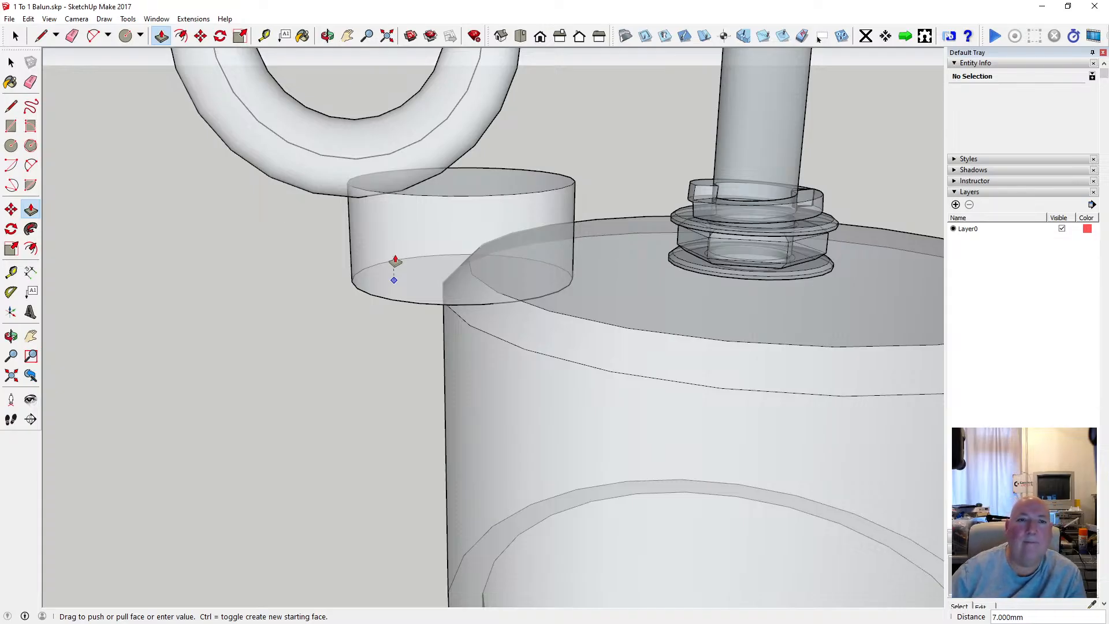
key(o)
drag(382, 100, 240, 245)
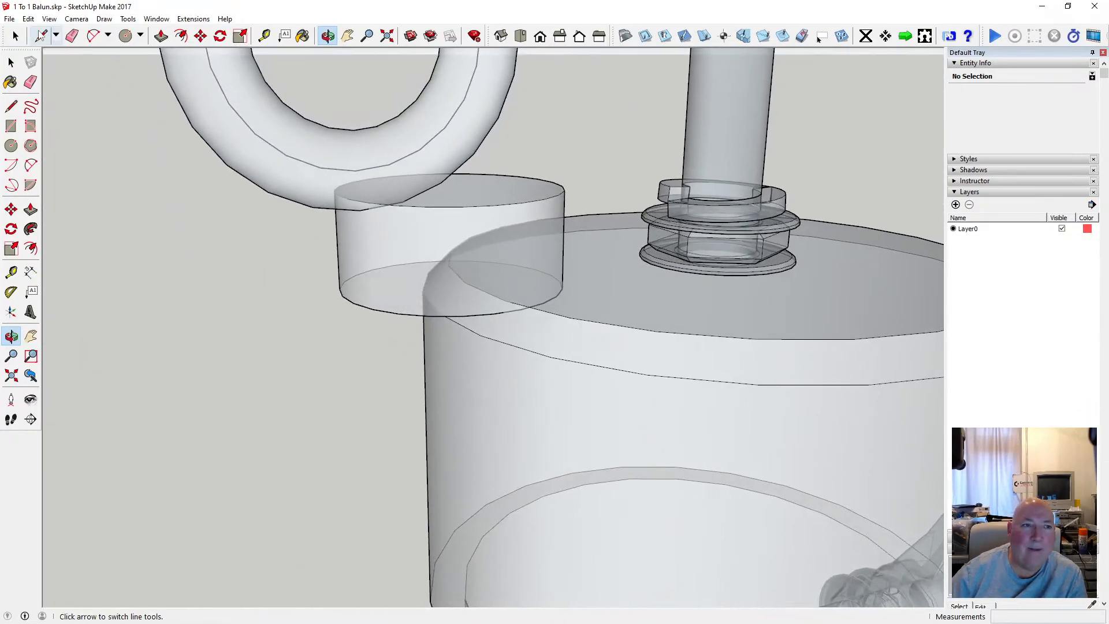
click(28, 19)
click(58, 33)
Select the flat circle and move it off the top cap's edge into the free space beside the balun.
scroll(305, 268, down, 5)
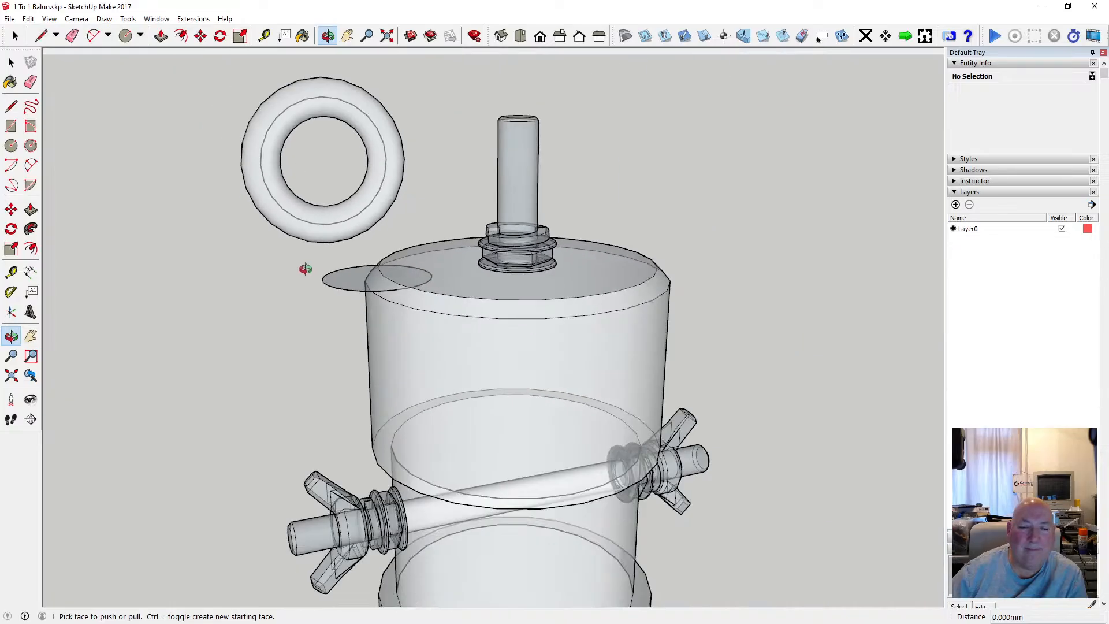
key(space)
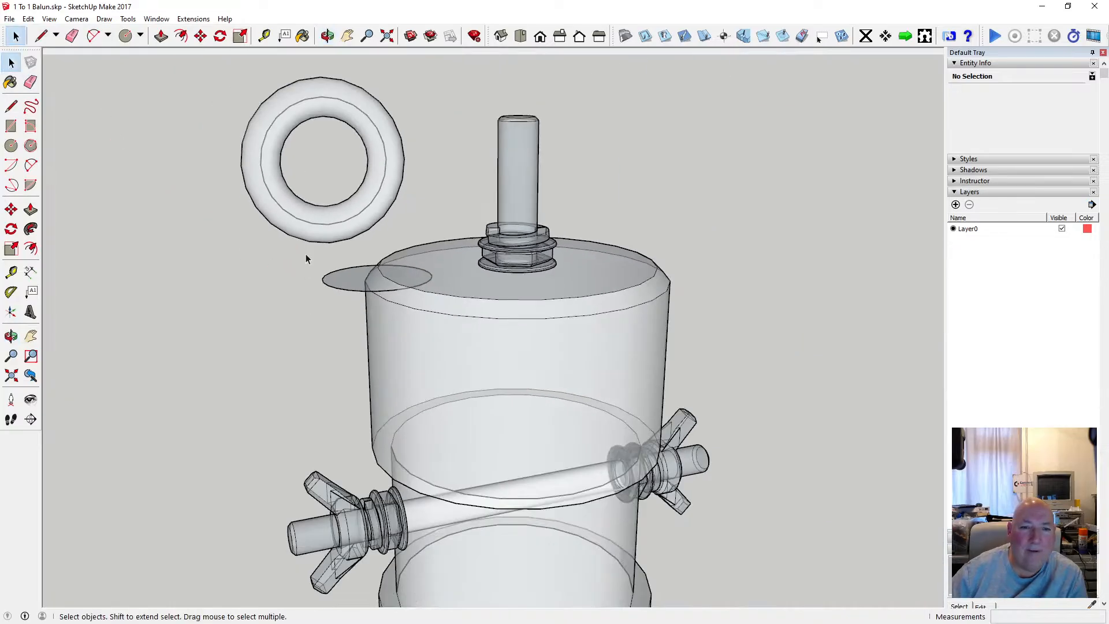
drag(290, 250, 467, 309)
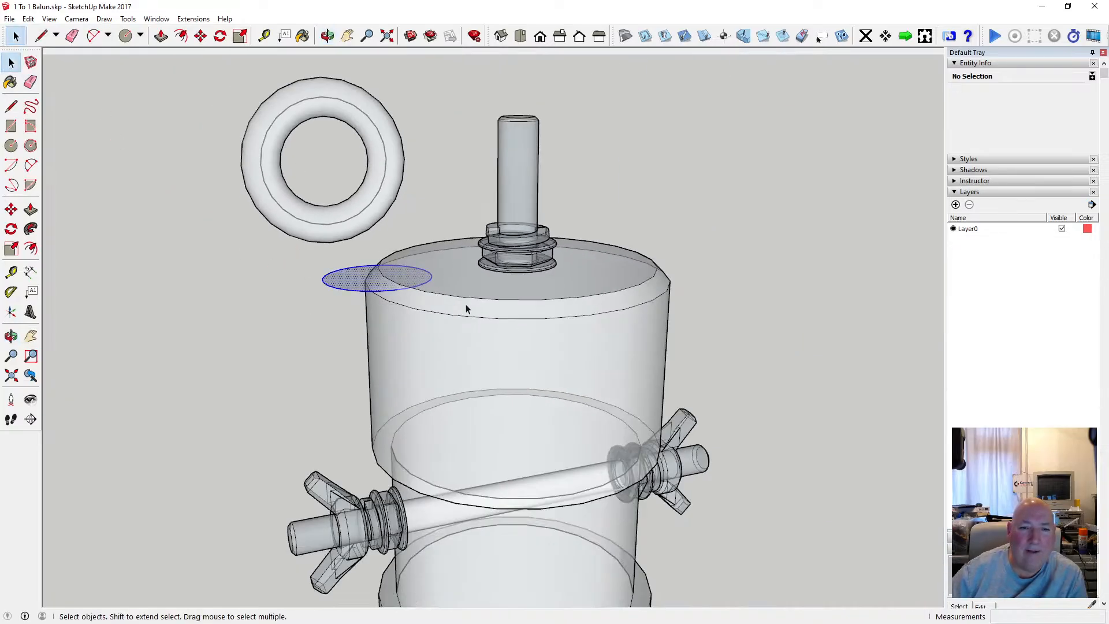
click(200, 36)
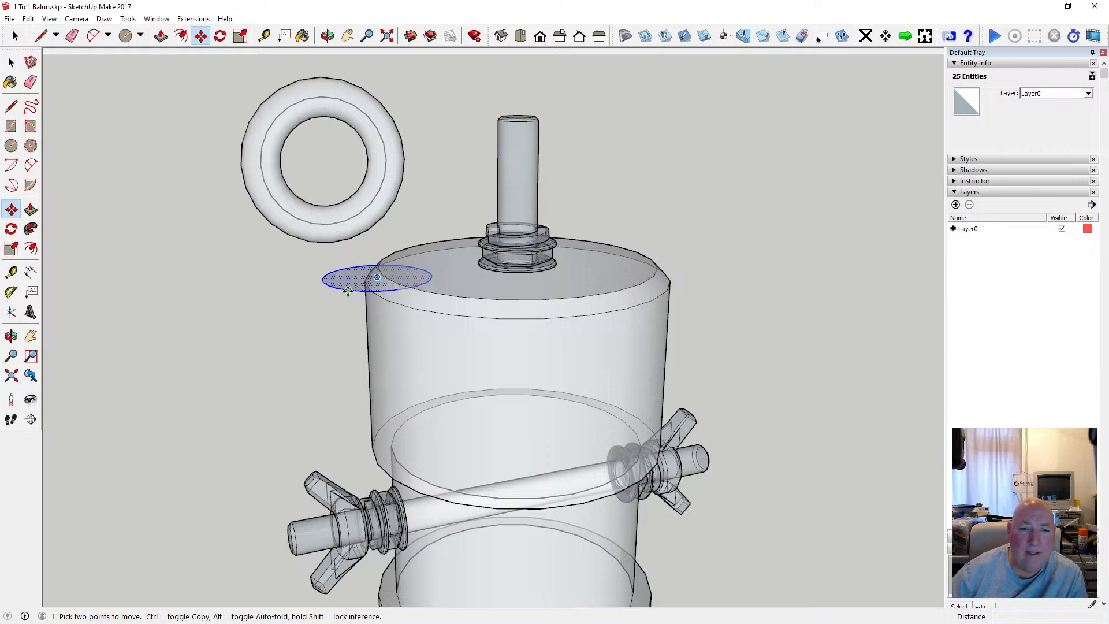
click(347, 291)
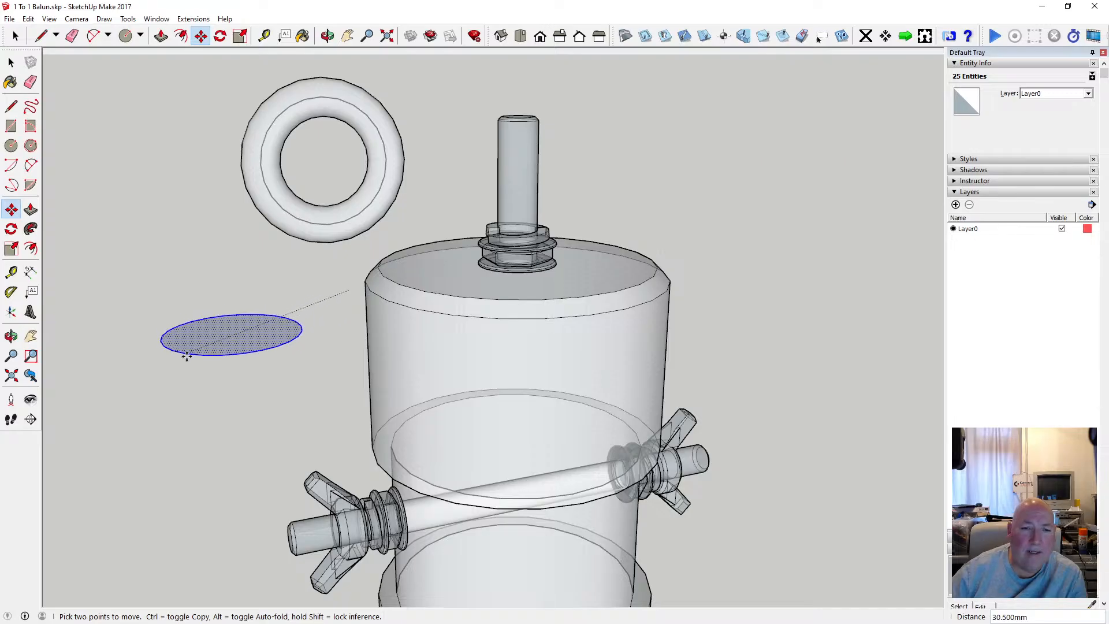
click(202, 358)
scroll(475, 345, down, 2)
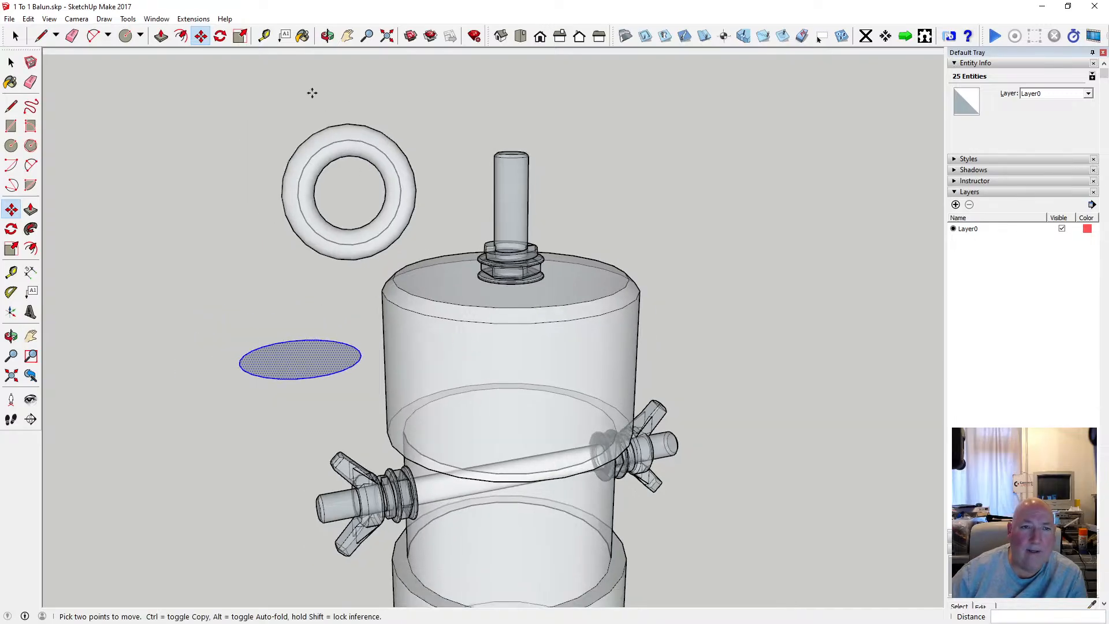
Extrude the circle 7 mm upward into a short cylinder beside the balun.
key(p)
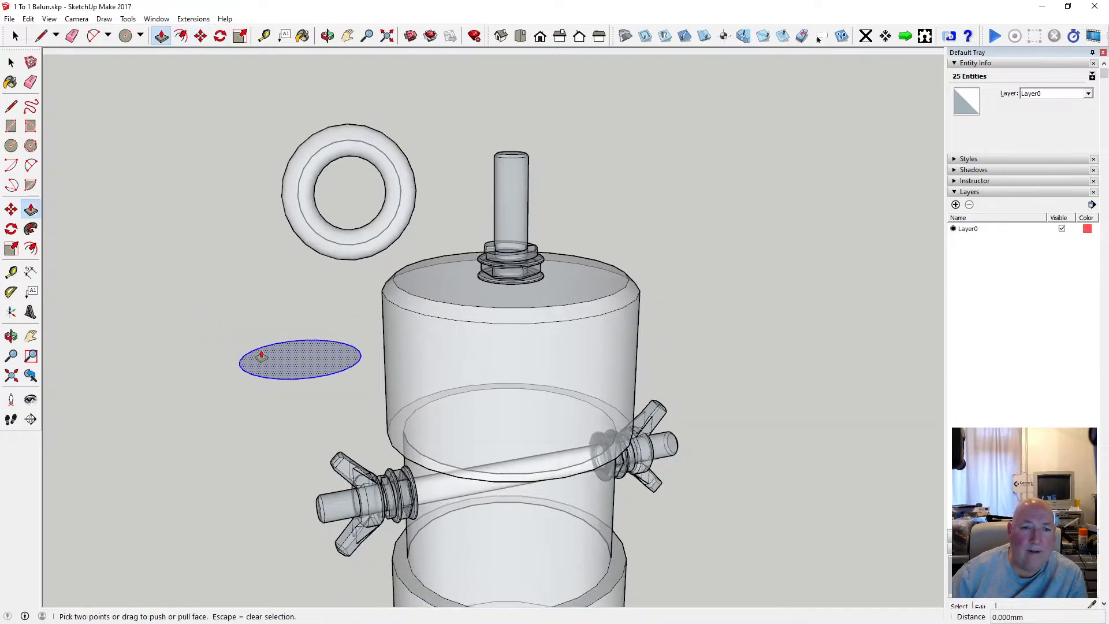
click(302, 363)
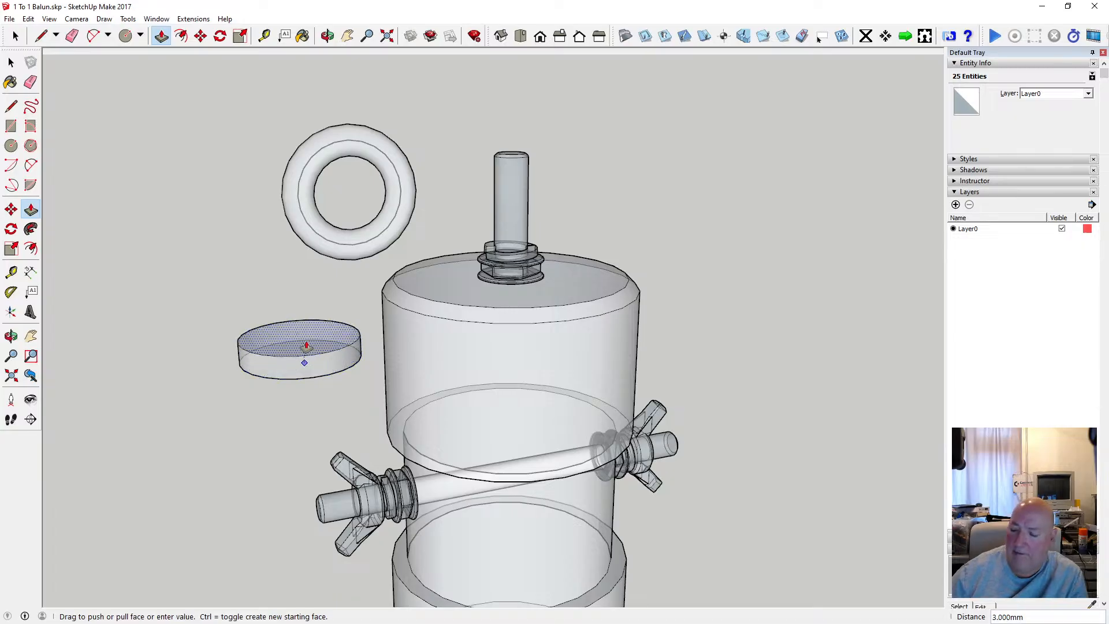
text(7)
key(Return)
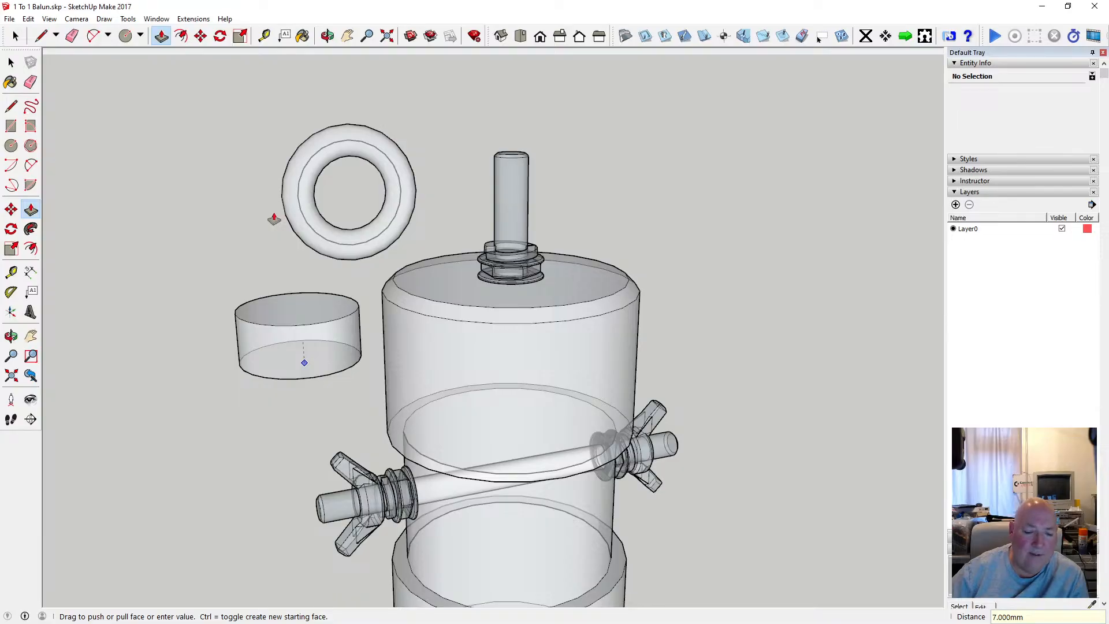
scroll(250, 281, up, 1)
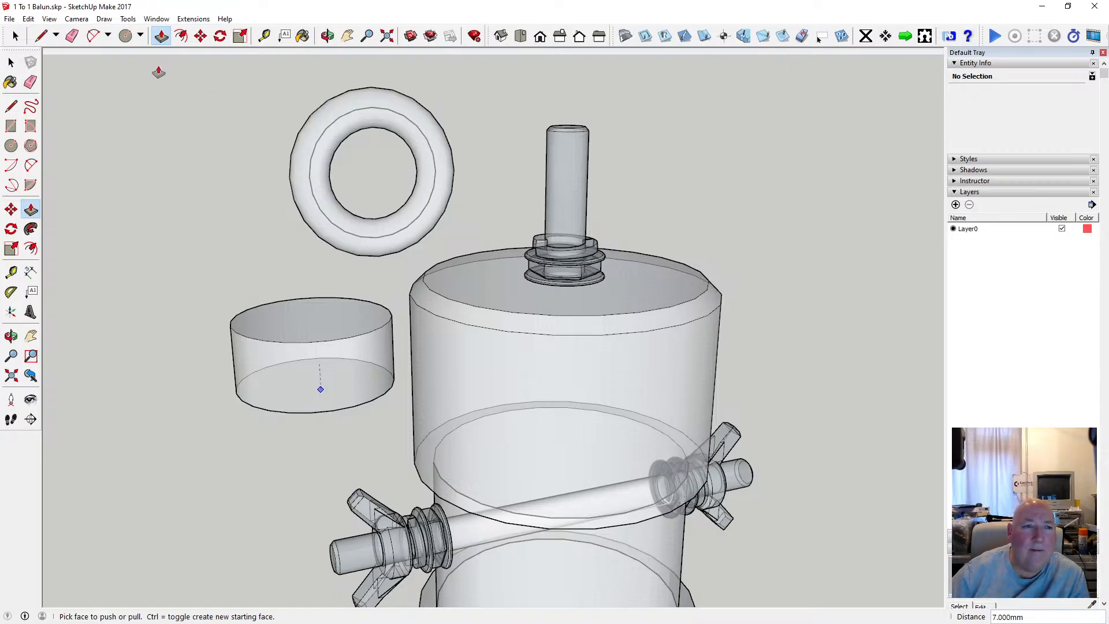
Try a concentric circle with a 7.5 mm radius on the cylinder's top face, and undo it.
key(c)
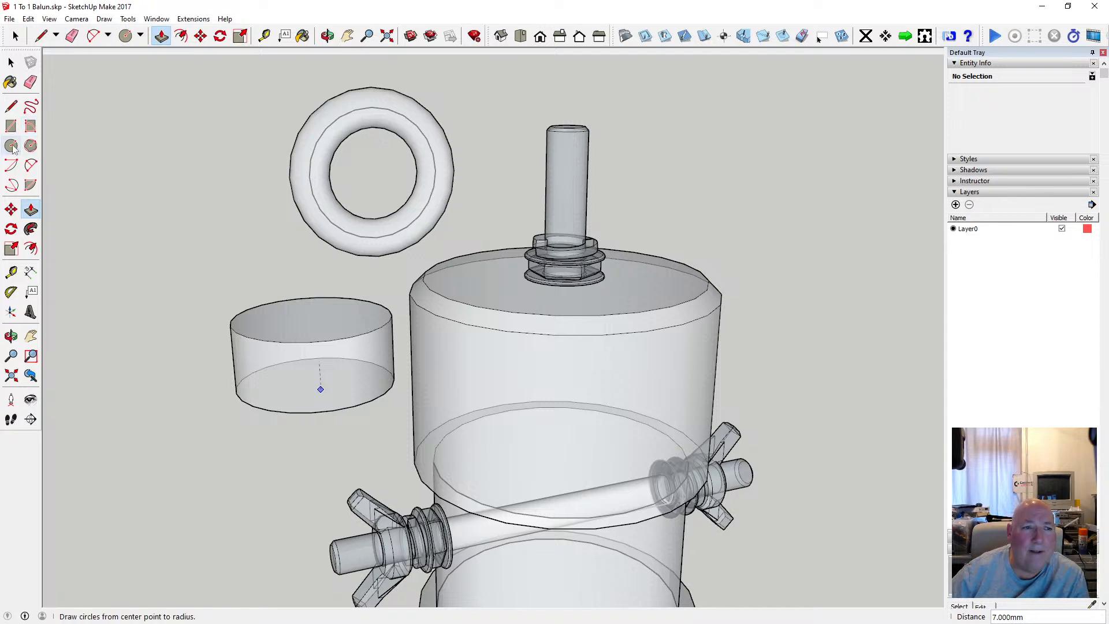
click(312, 318)
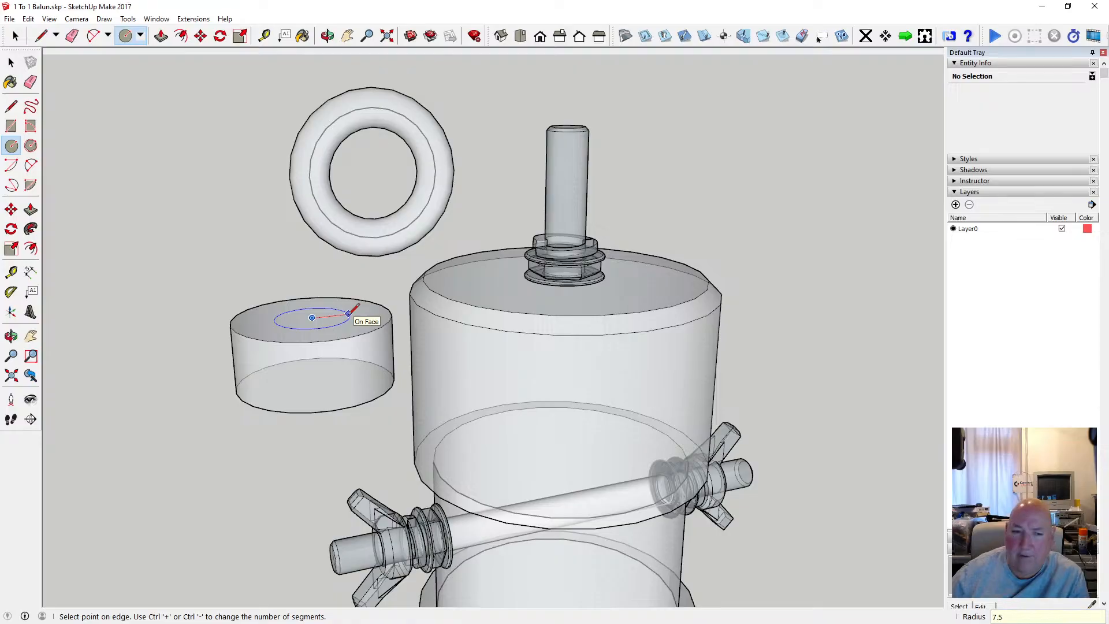
key(Return)
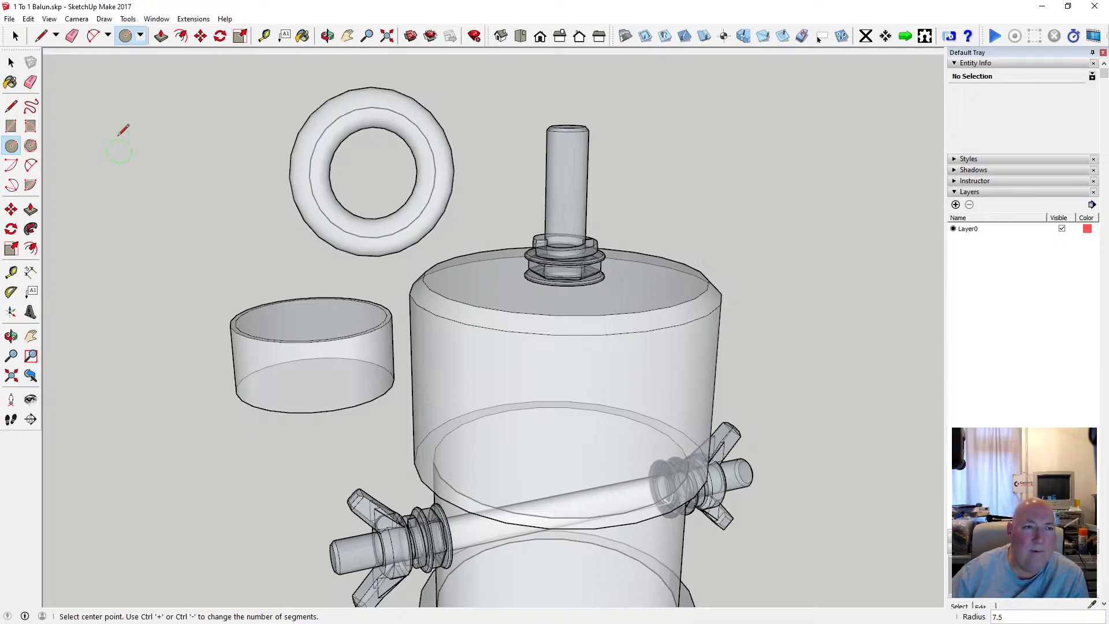
click(30, 22)
click(46, 33)
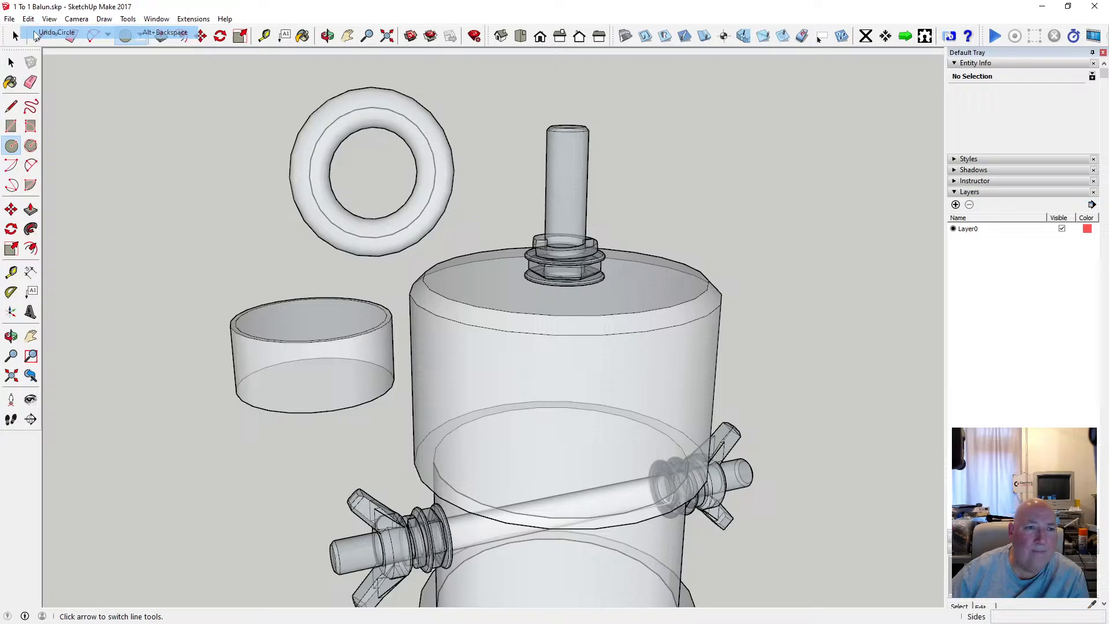
Draw a concentric 7 mm radius circle on the cylinder's top face and lower the outer top circle 7 mm onto the base.
click(312, 317)
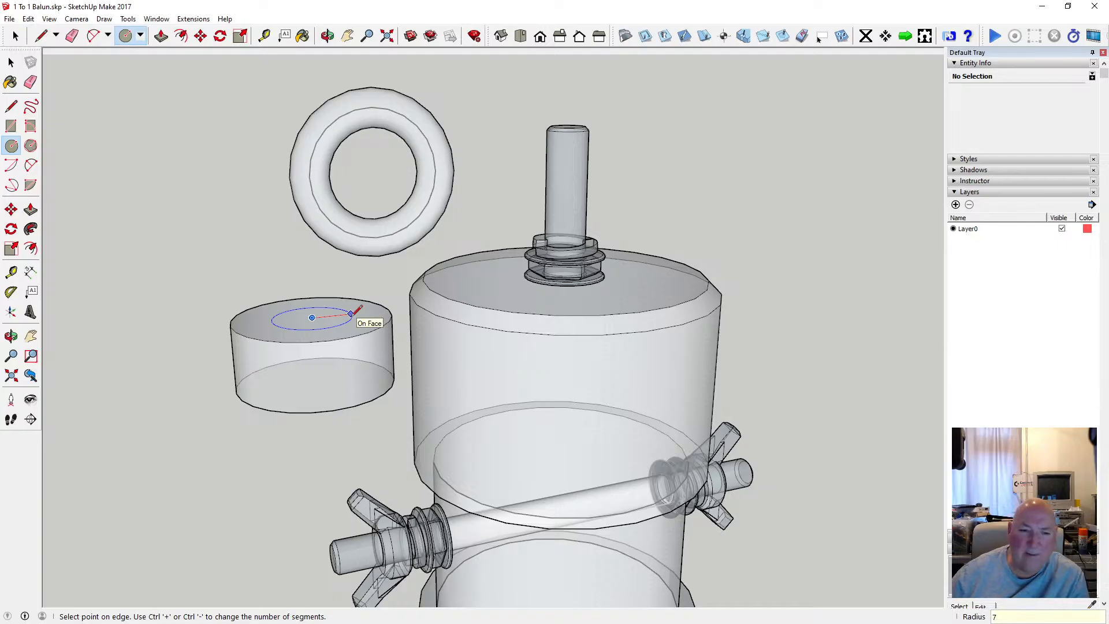
key(Return)
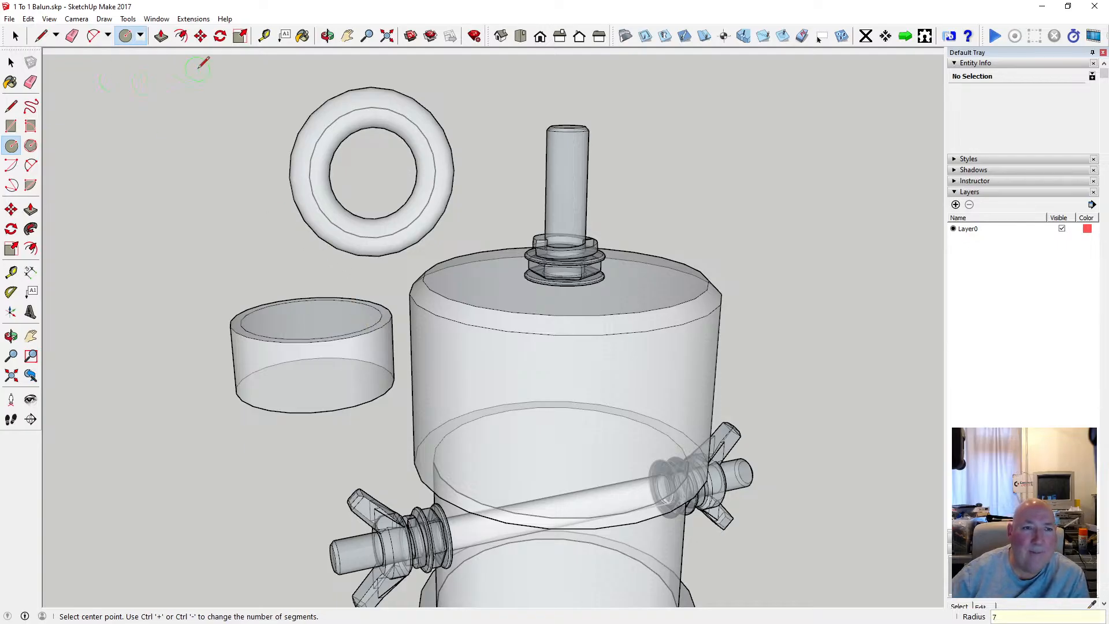
click(200, 36)
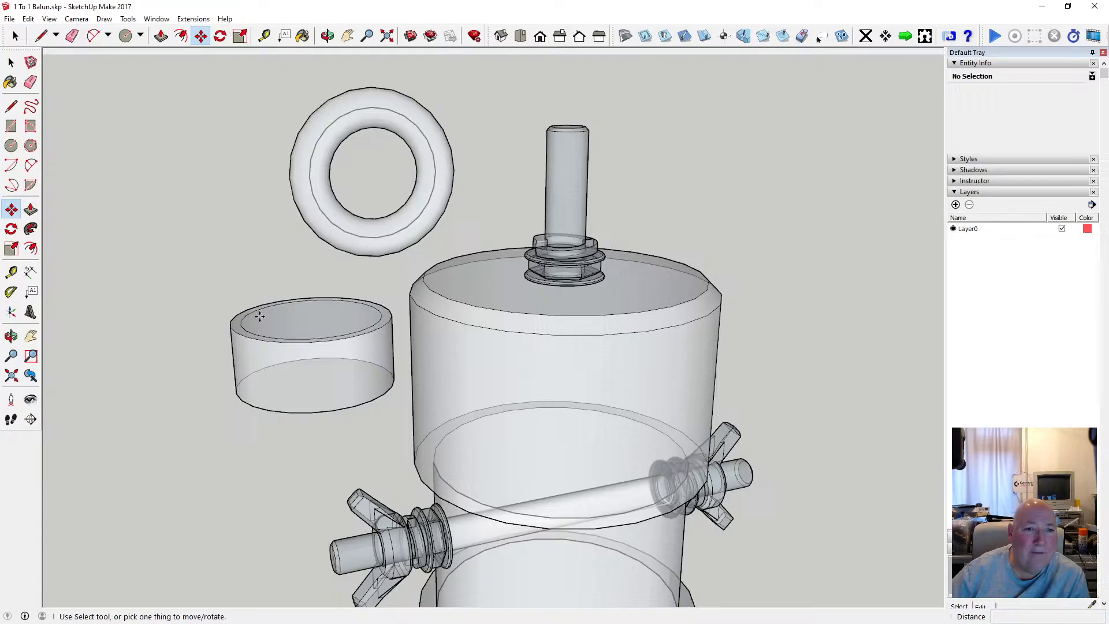
click(286, 340)
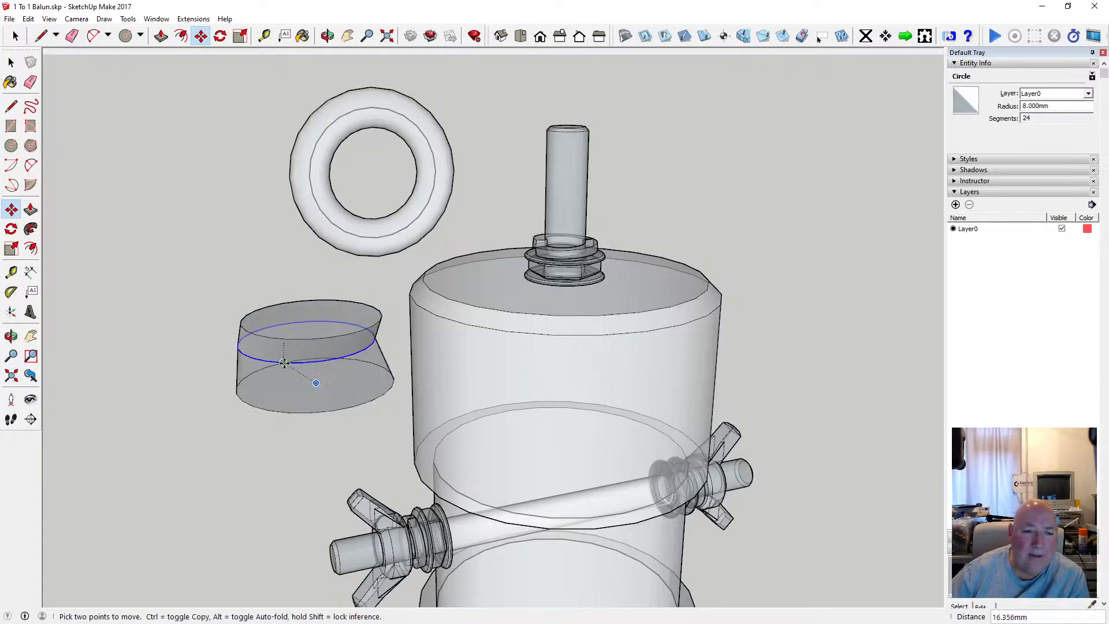
click(287, 411)
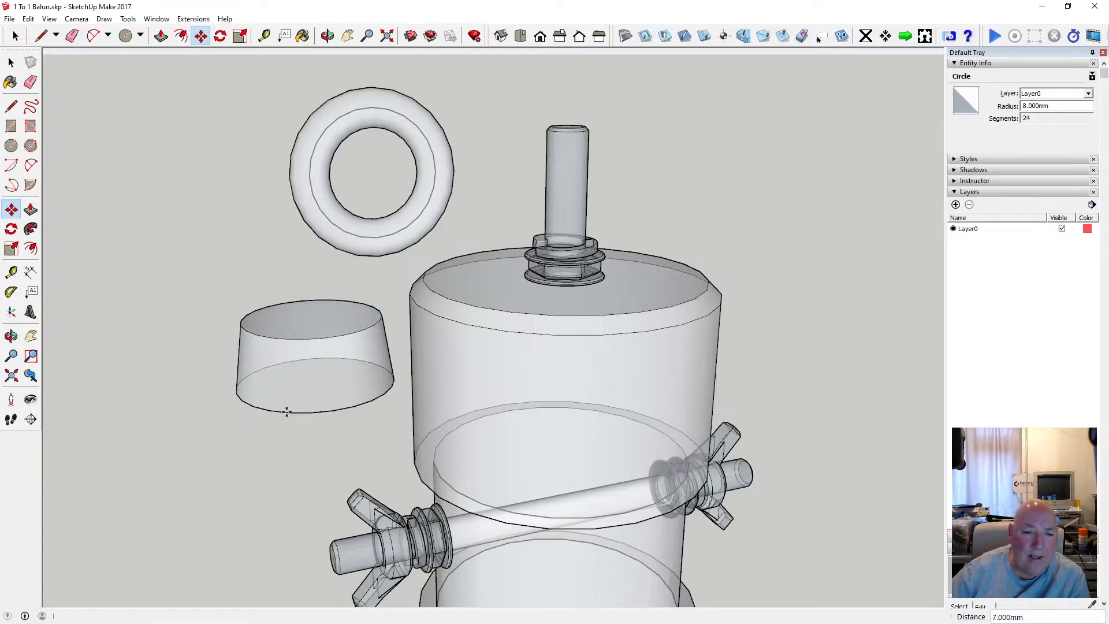
Offset the tapered body's top circle 1 mm inward.
click(12, 62)
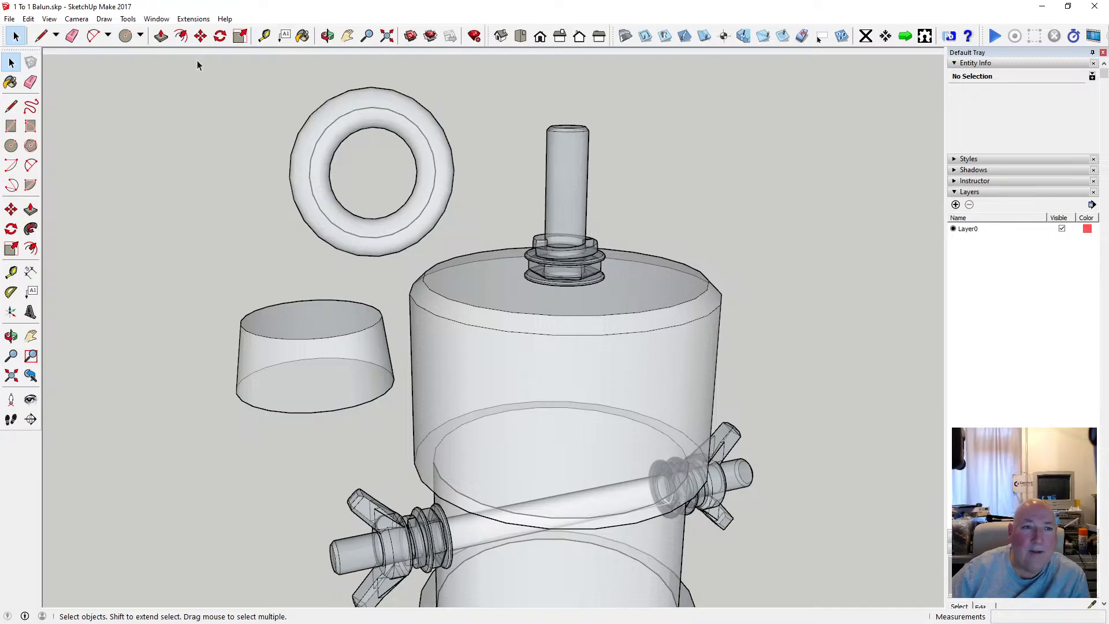
click(181, 35)
click(294, 305)
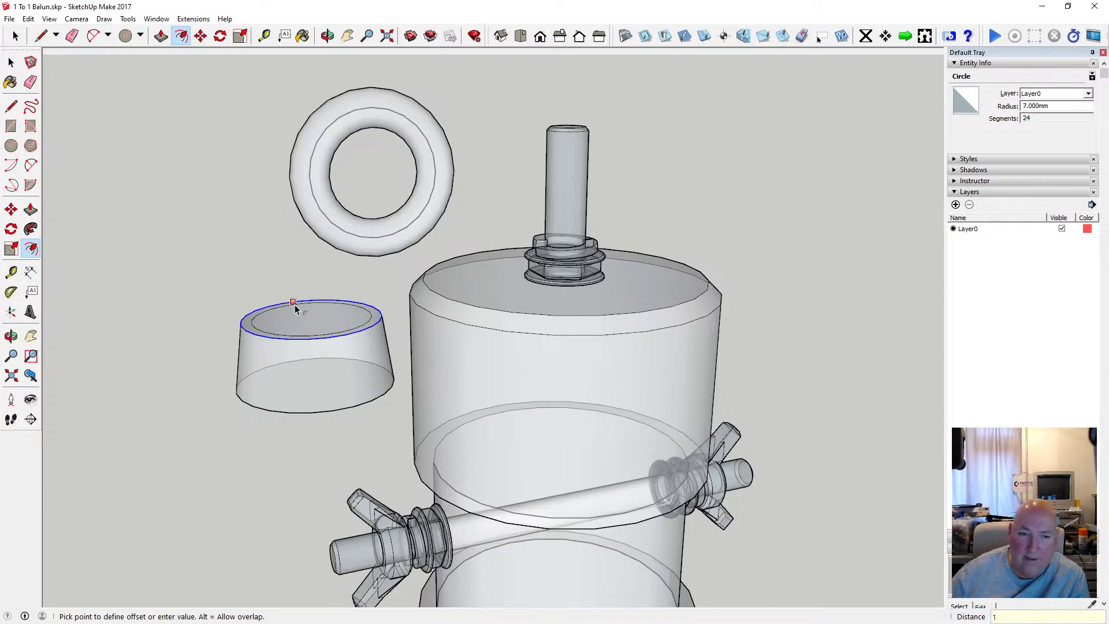
click(295, 304)
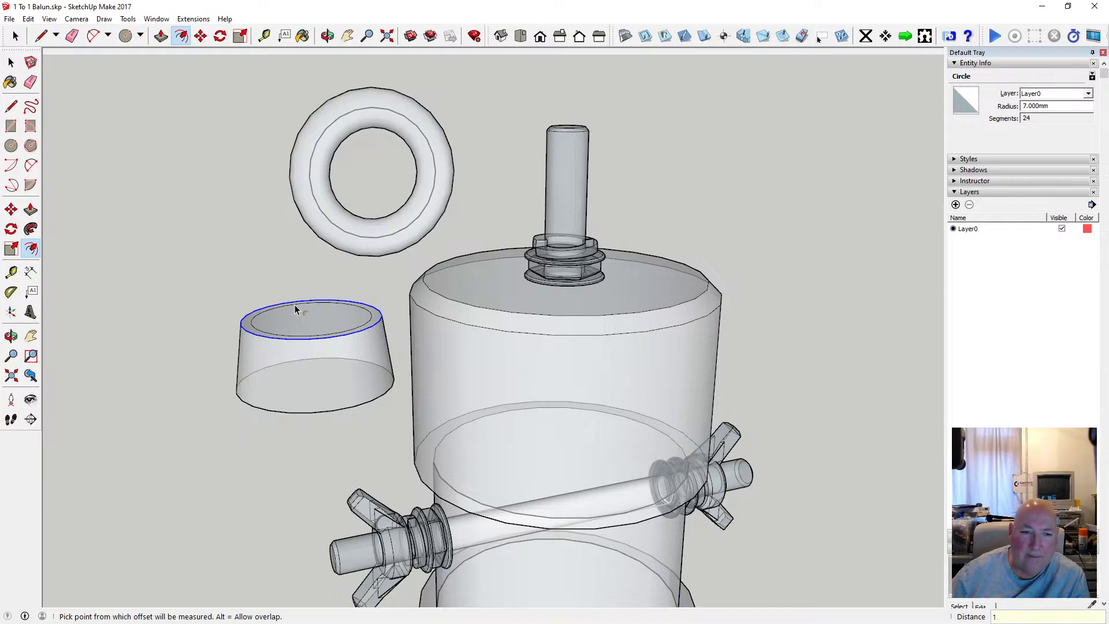
Select the outer circle of the tapered body's top and move it 1 mm straight down to bevel the upper edge.
click(182, 37)
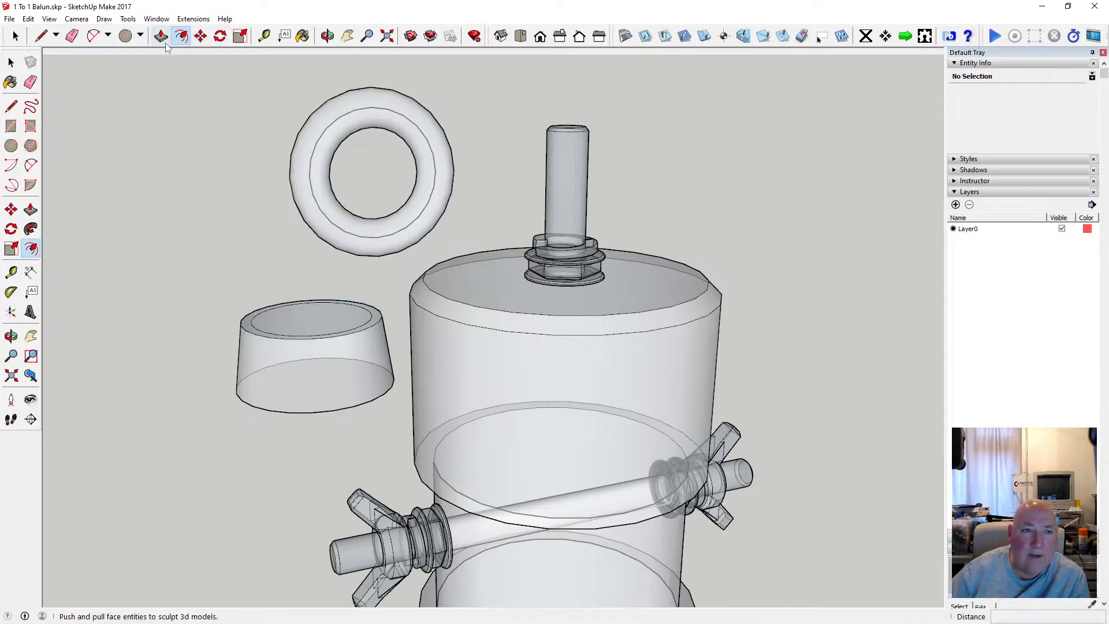
click(259, 337)
click(258, 339)
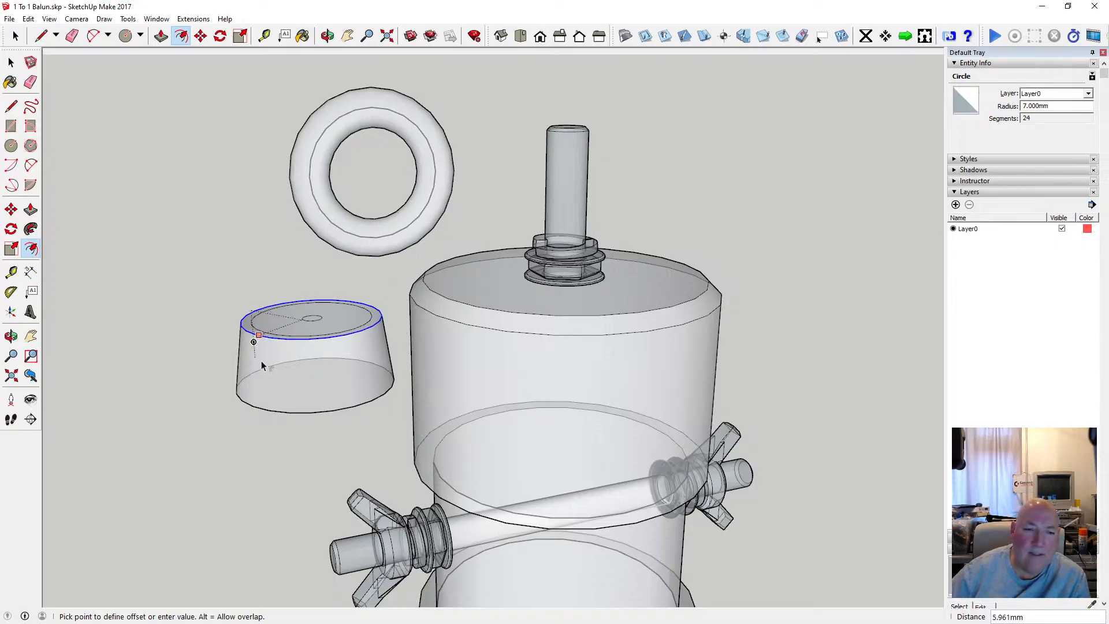
click(11, 62)
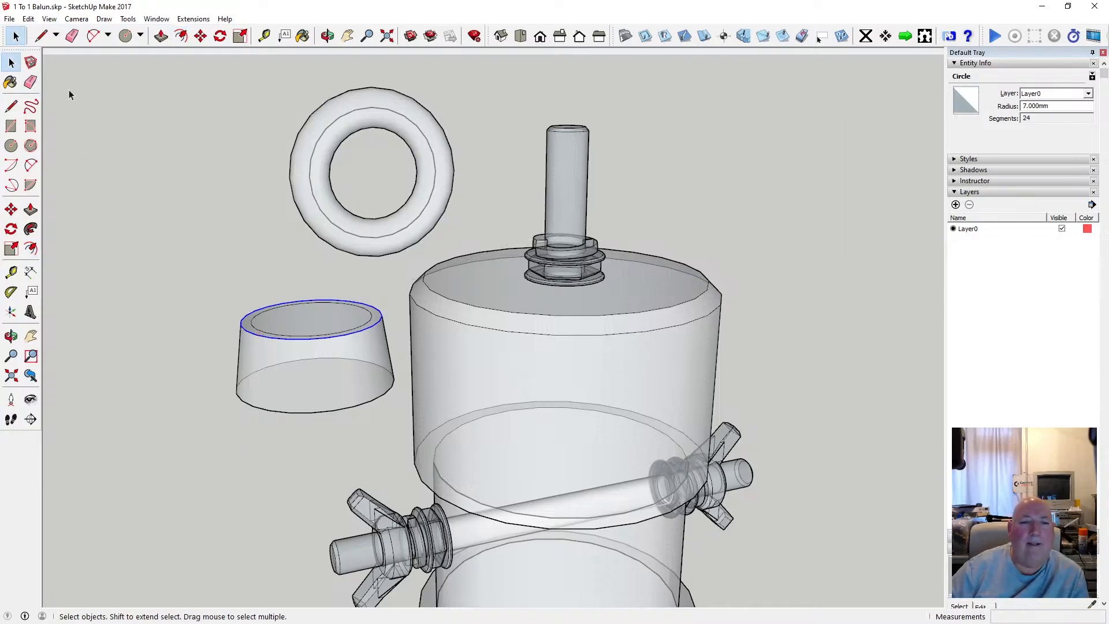
click(328, 36)
mouse_move(324, 300)
mouse_down()
mouse_move(317, 353)
mouse_move(280, 371)
mouse_move(319, 265)
mouse_move(210, 315)
mouse_move(129, 304)
mouse_move(208, 289)
mouse_move(238, 261)
mouse_move(179, 309)
mouse_move(334, 303)
mouse_move(321, 318)
mouse_up()
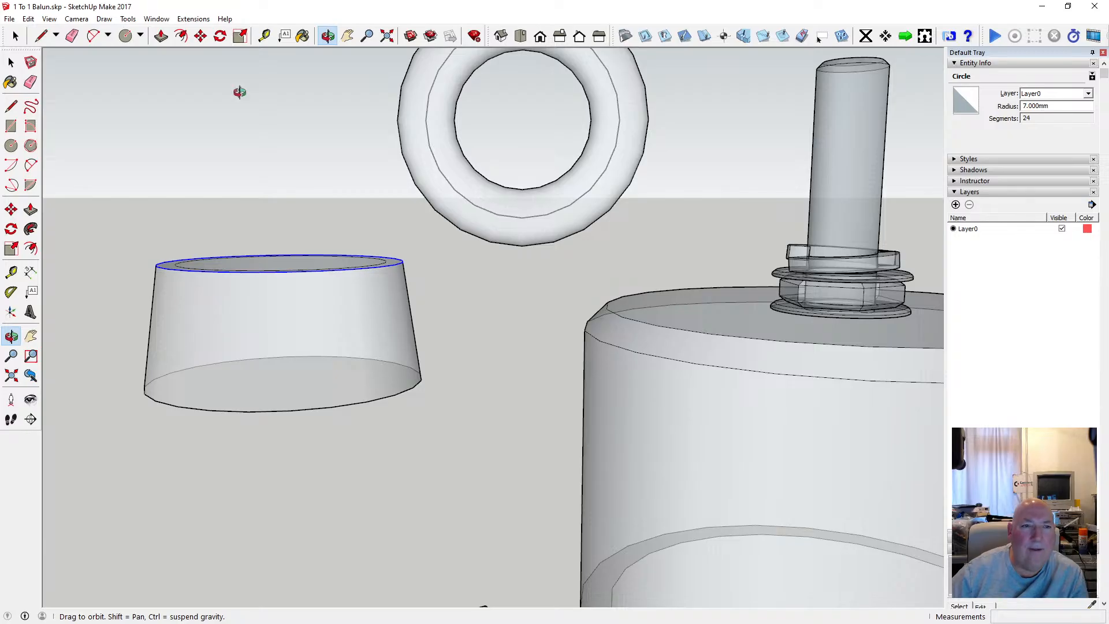
click(200, 36)
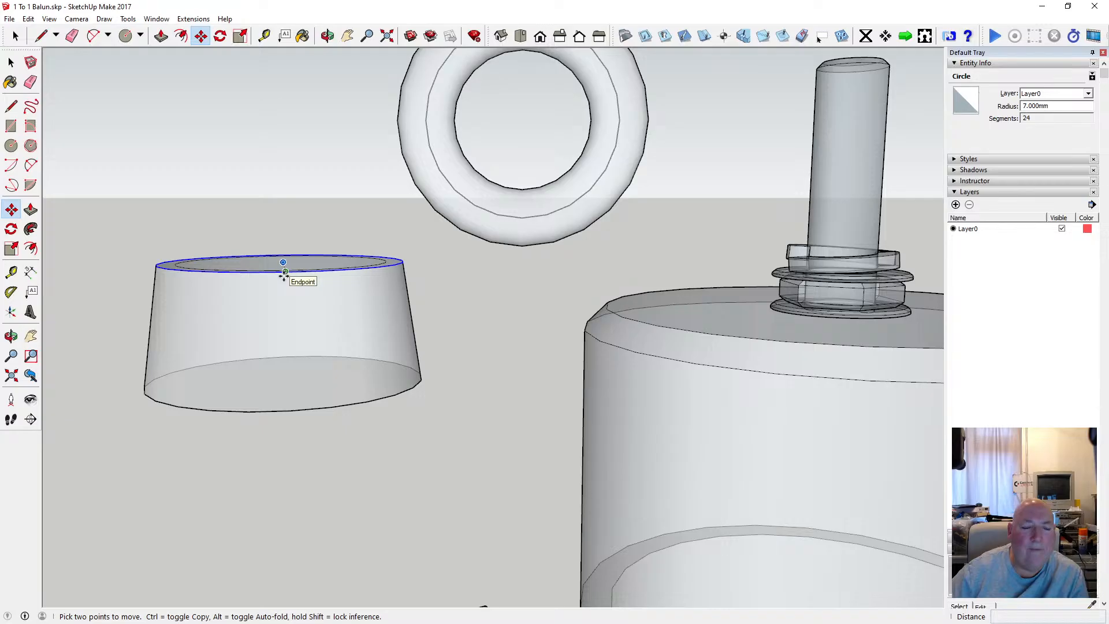
click(283, 276)
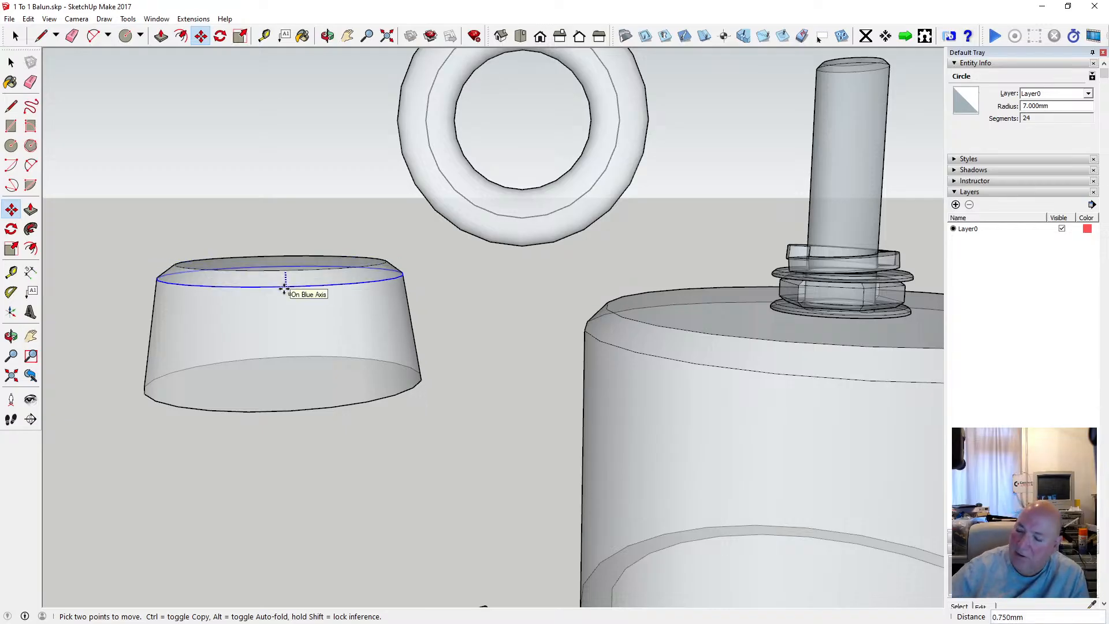
click(285, 290)
text(1)
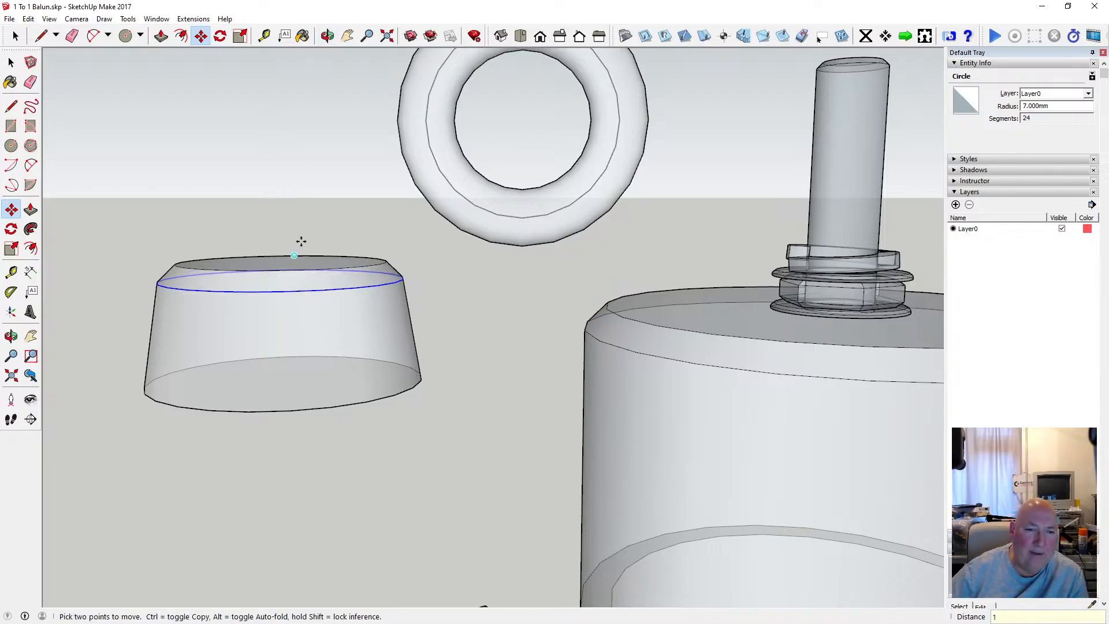
text(o)
Offset the circle on the tapered body's underside 1 mm inward.
drag(307, 135, 215, 194)
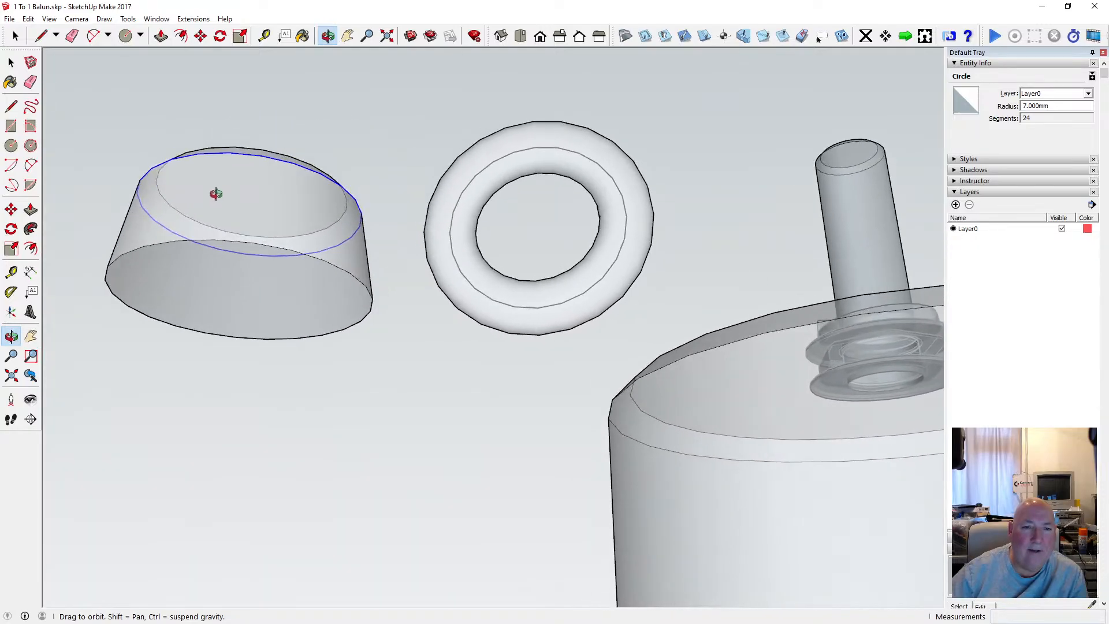
click(181, 37)
key(space)
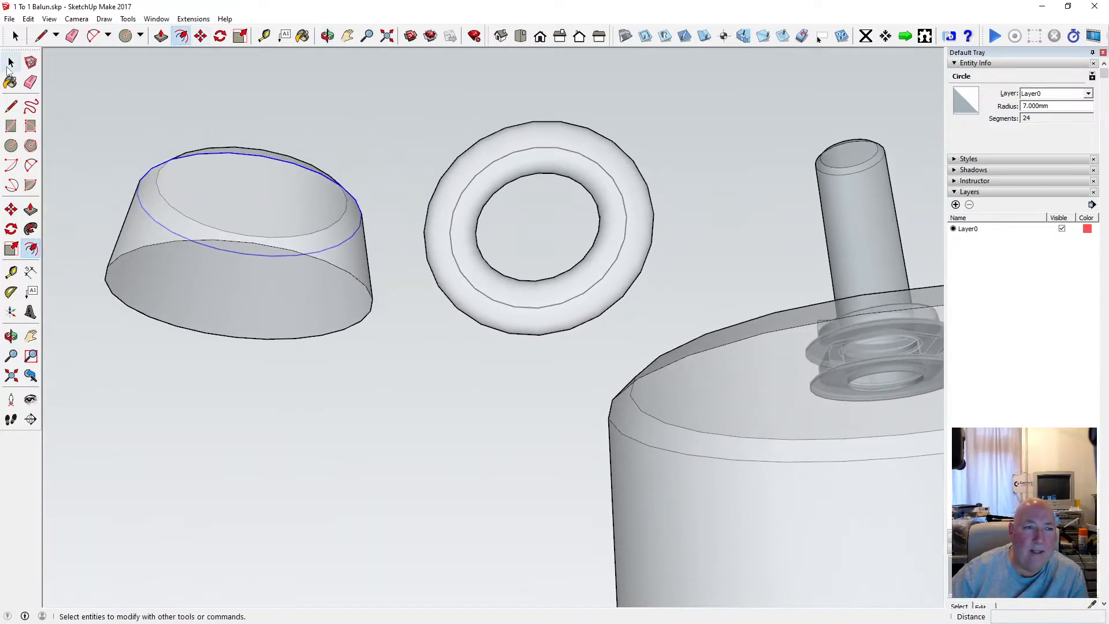
click(155, 248)
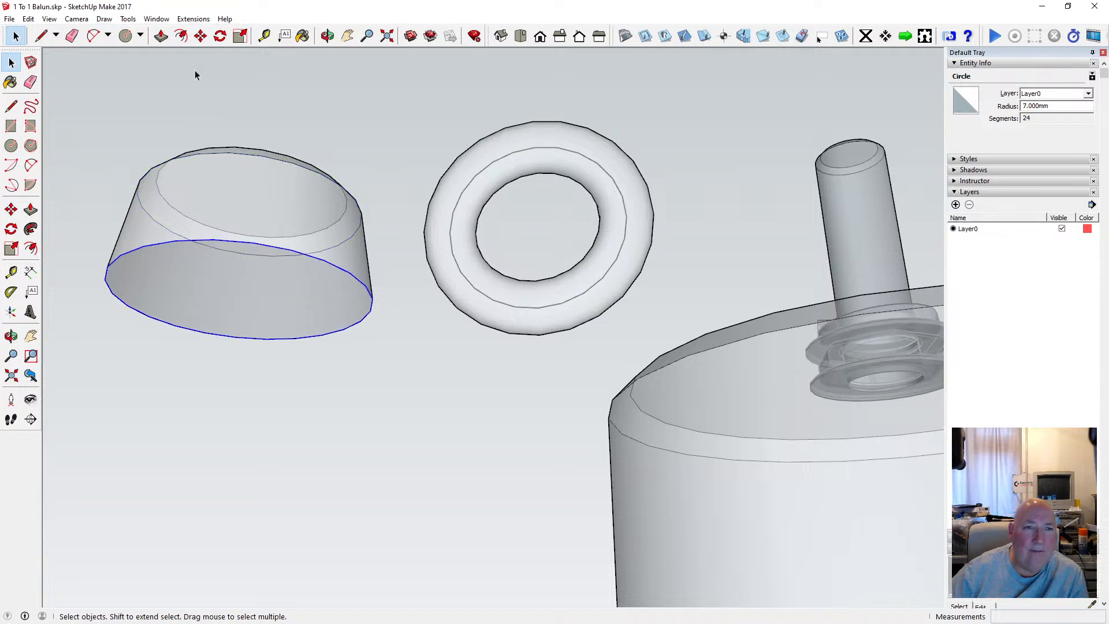
click(180, 37)
click(155, 247)
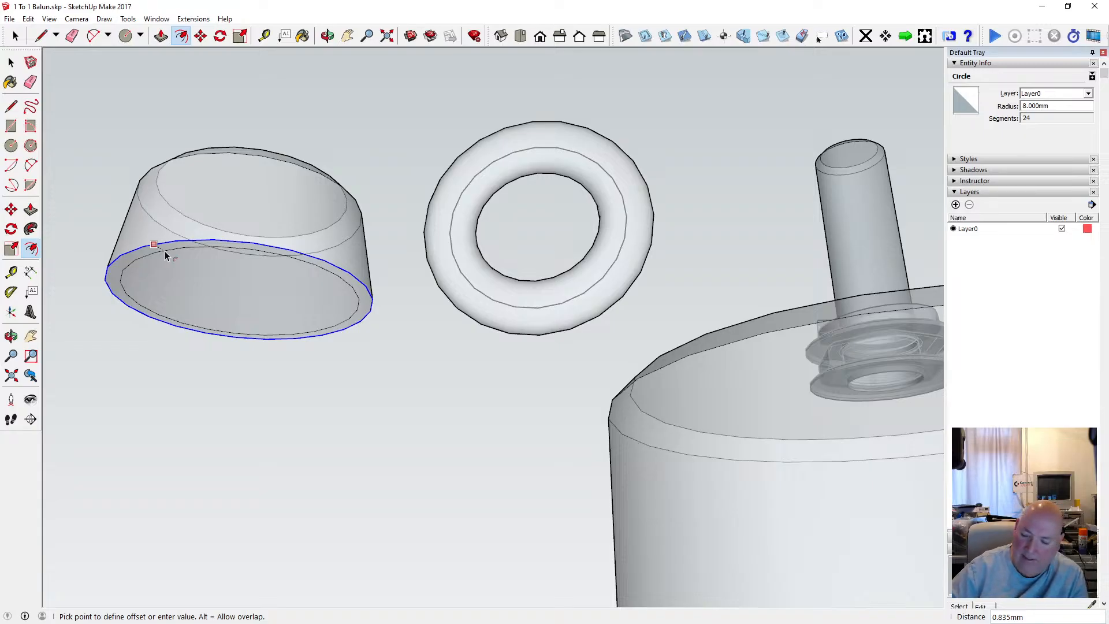
text(1)
key(Return)
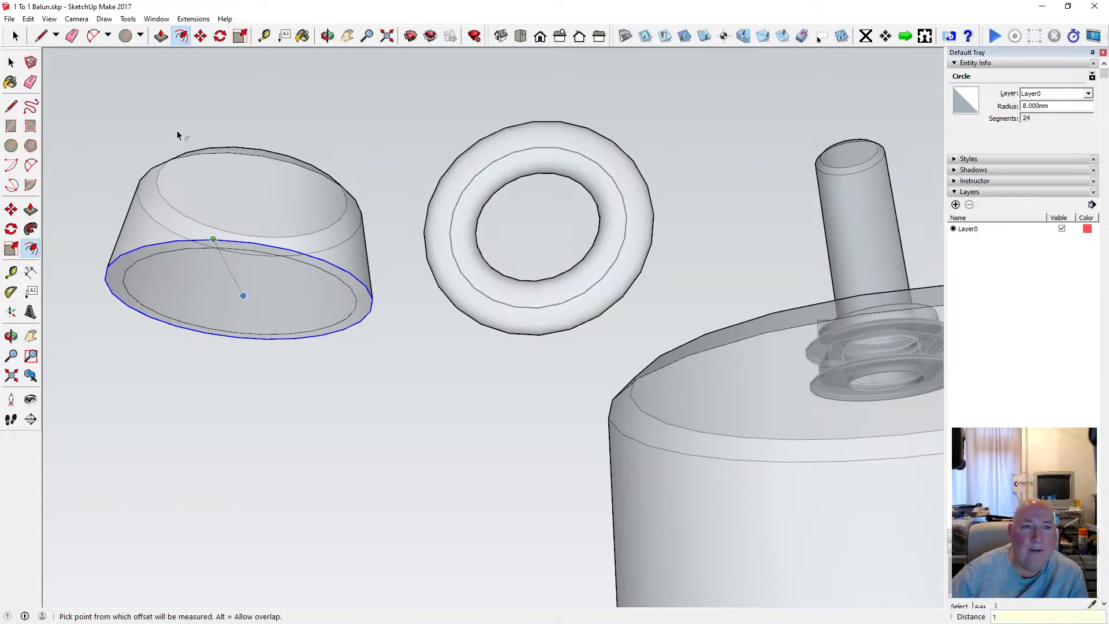
Move the outer 8 mm radius circle of the underside 1 mm straight up to bevel the lower edge.
click(200, 36)
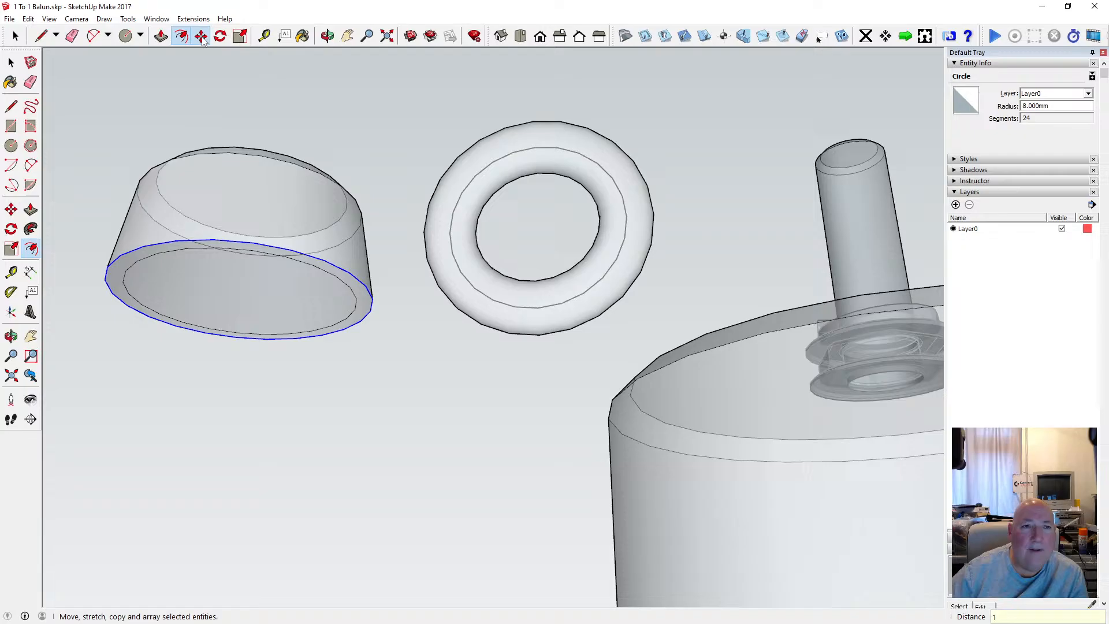
click(146, 246)
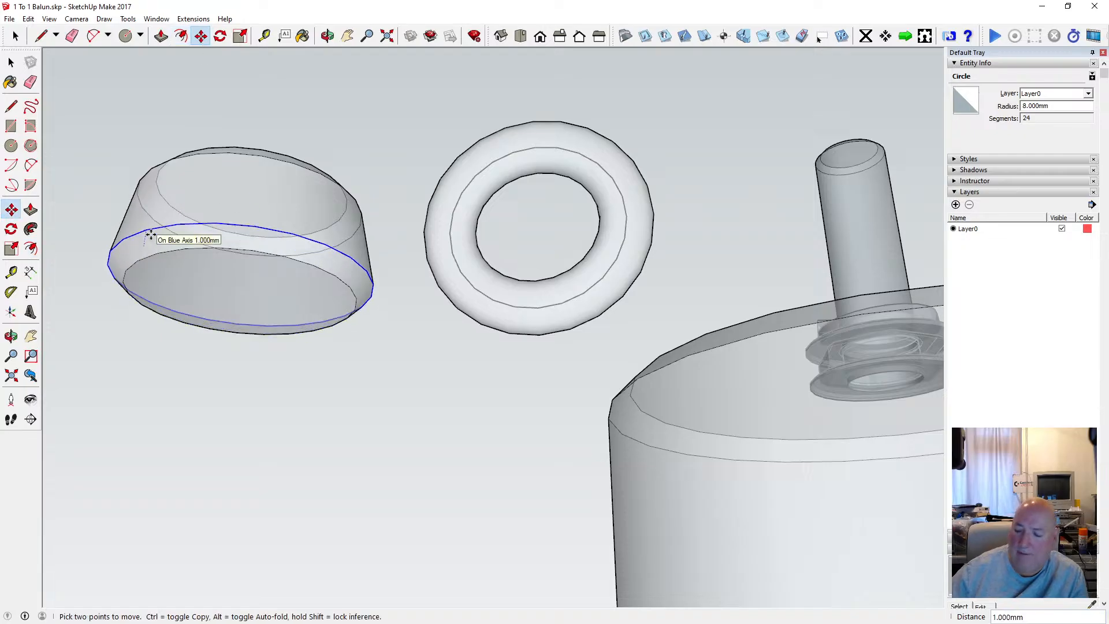
text(1)
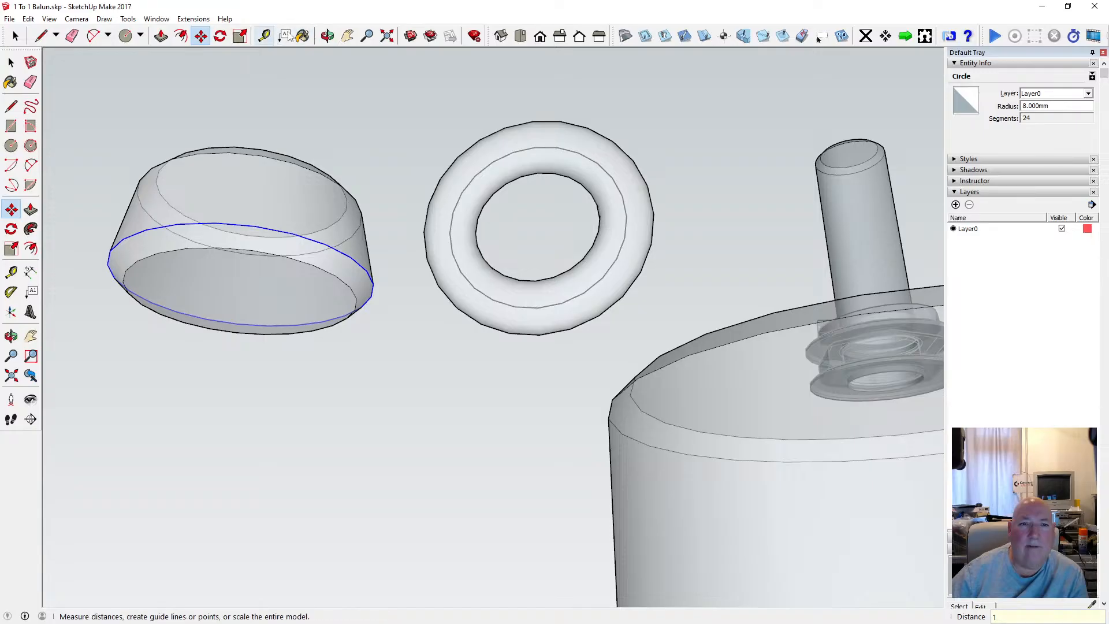
text(o)
Select all geometry of the bevelled tapered body beside the balun and make it a group.
drag(323, 132, 279, 354)
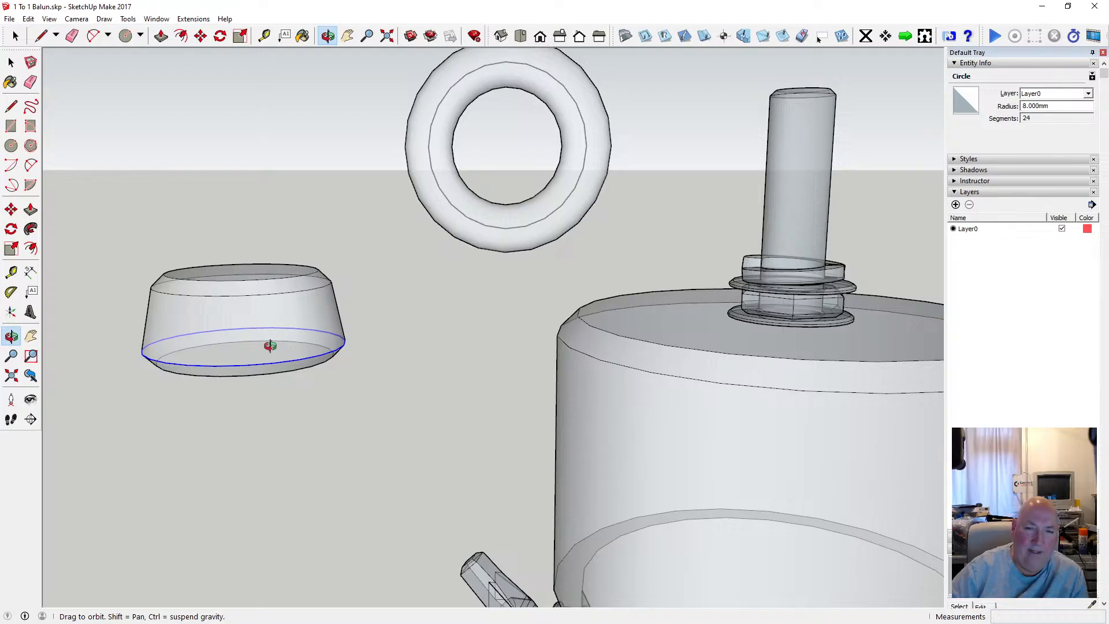
drag(290, 330, 420, 248)
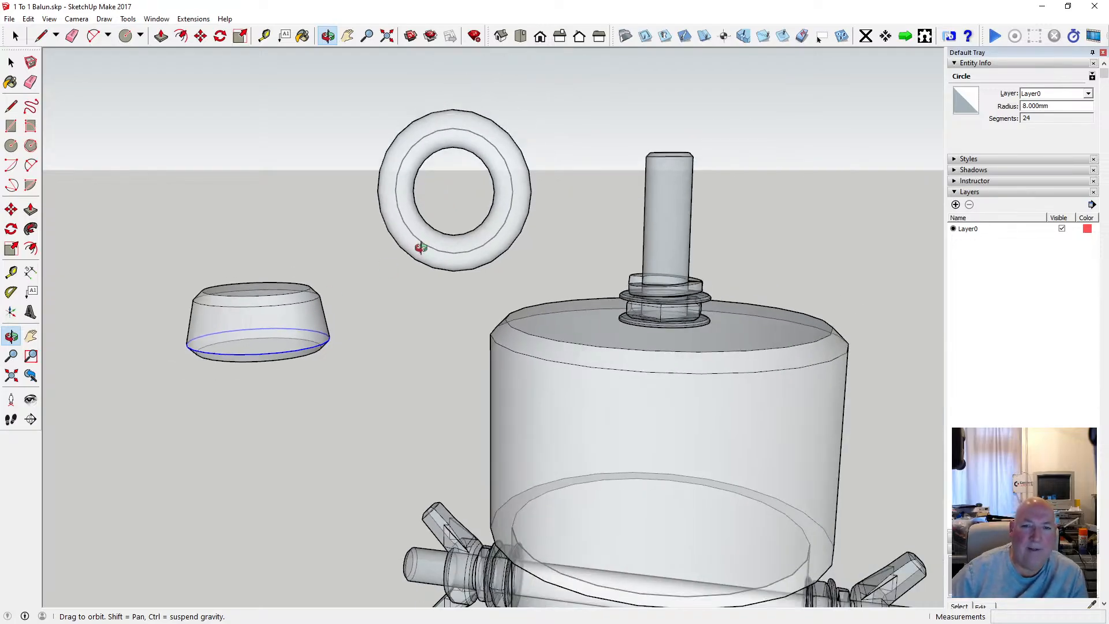
drag(335, 226, 249, 231)
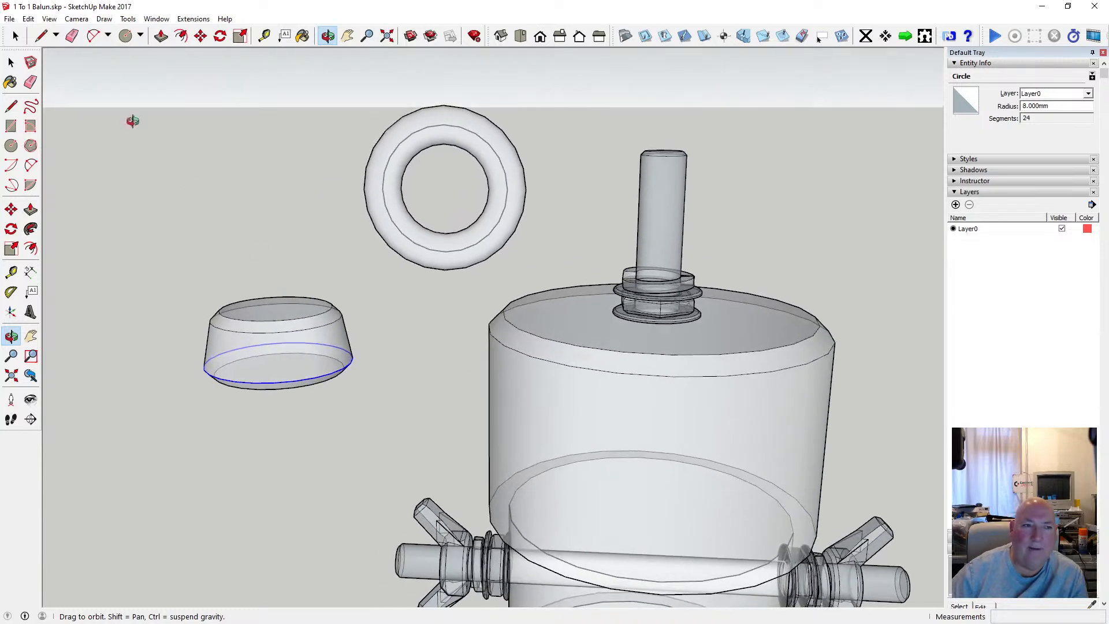
click(11, 61)
drag(149, 235, 366, 435)
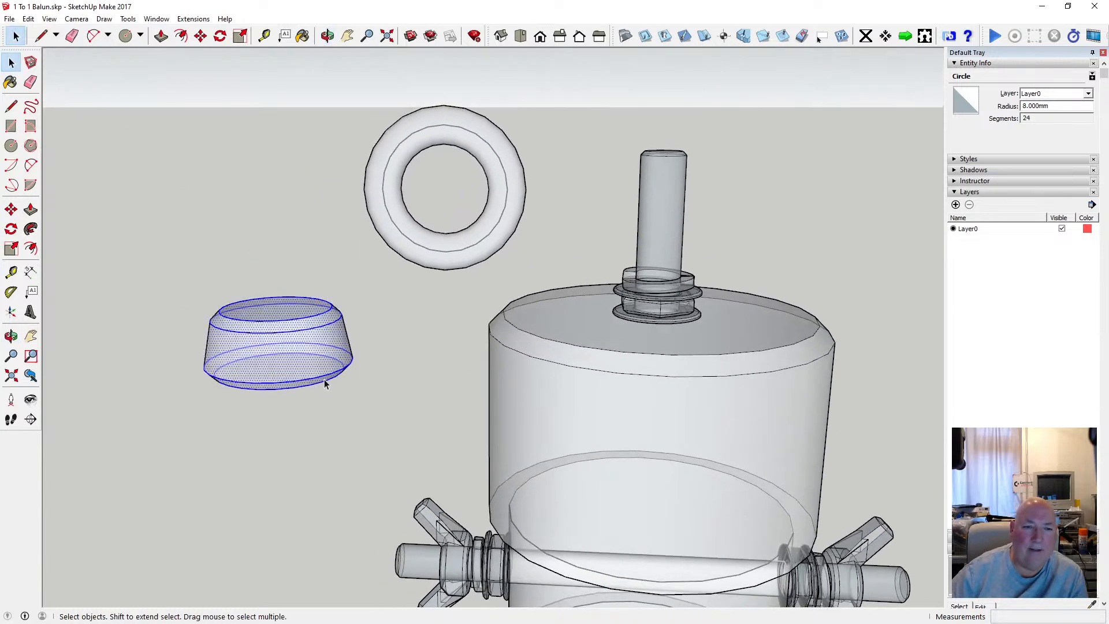
right_click(322, 376)
click(359, 202)
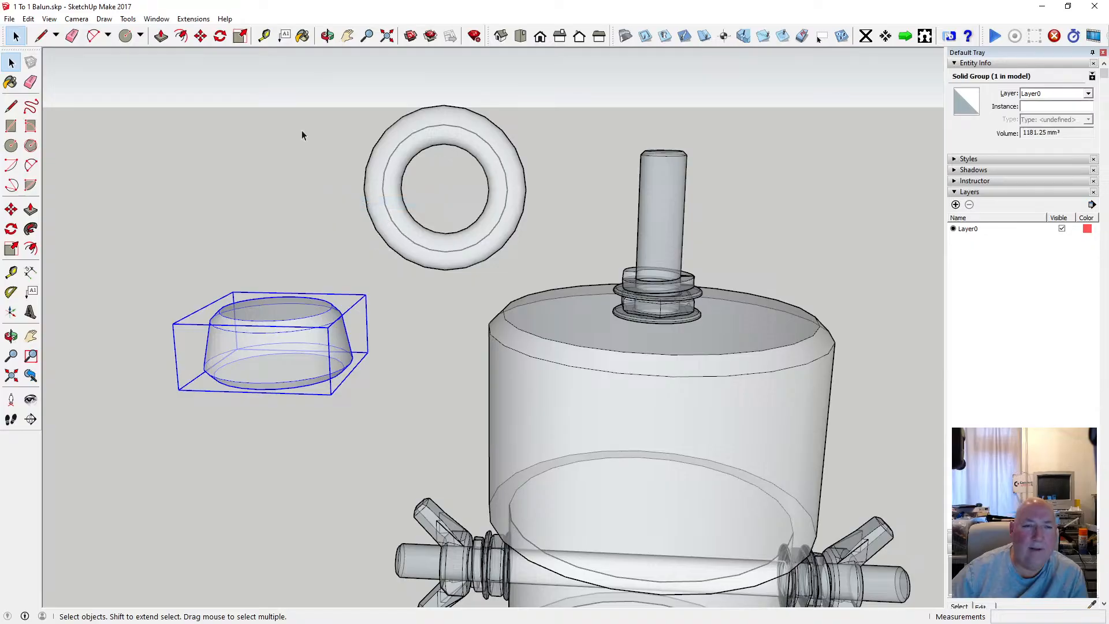
Move the tapered group by the centre of its top face to the lowest point of the ring.
click(201, 36)
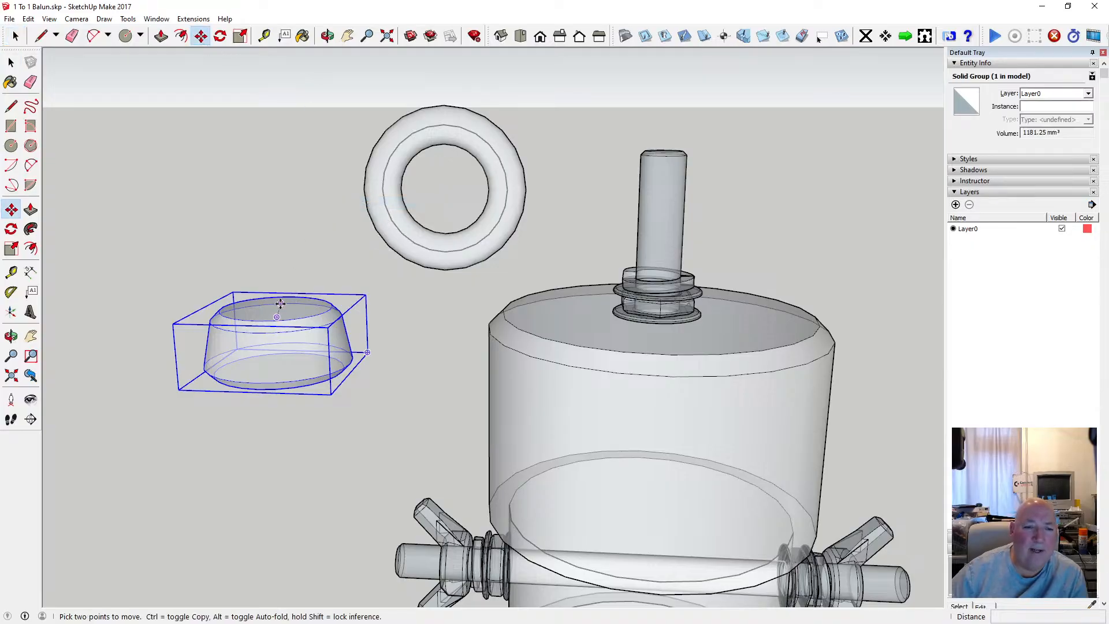
scroll(311, 308, up, 2)
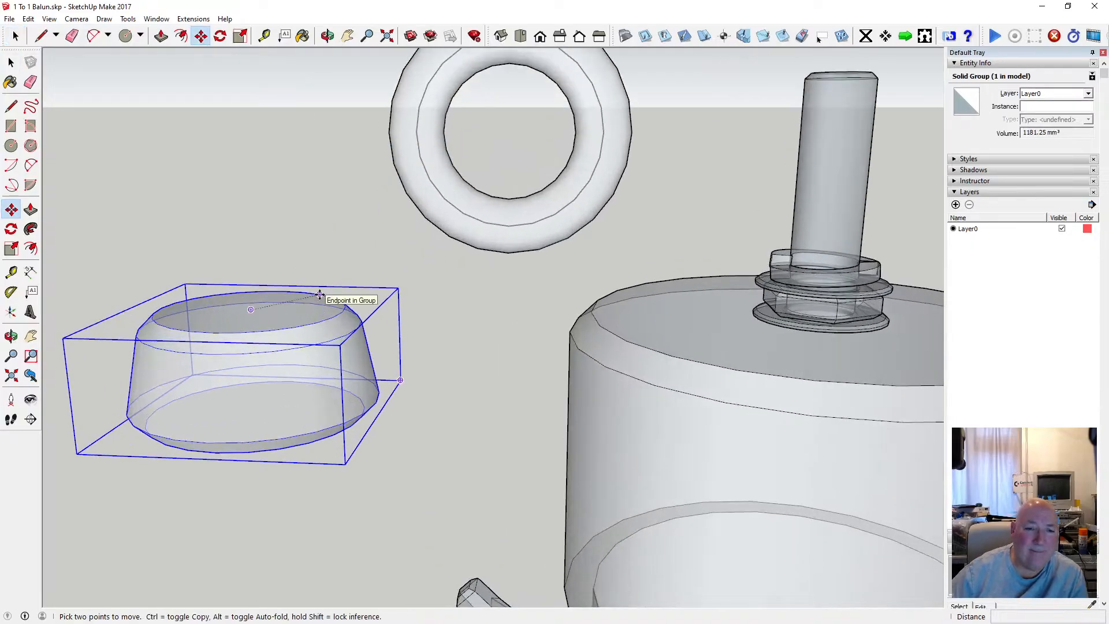
click(252, 312)
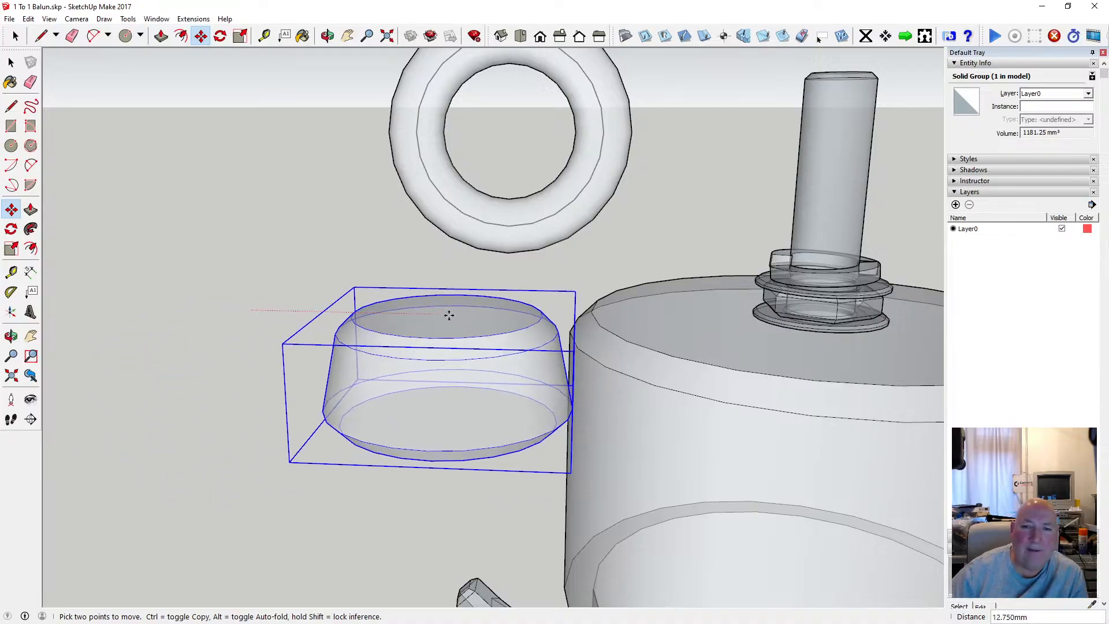
scroll(524, 270, up, 1)
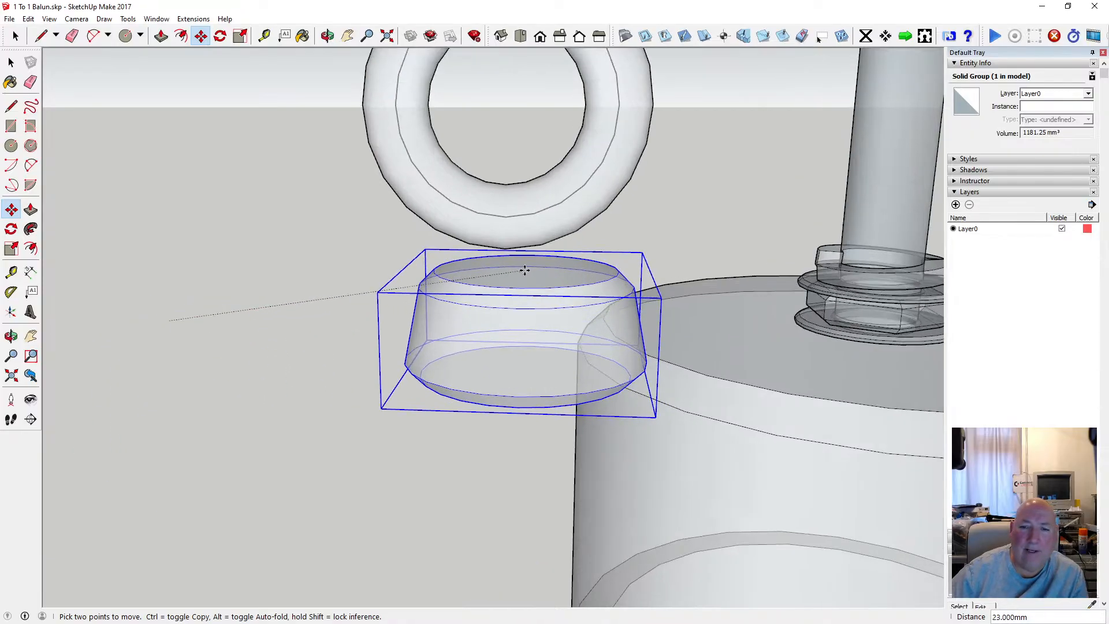
click(504, 249)
click(328, 36)
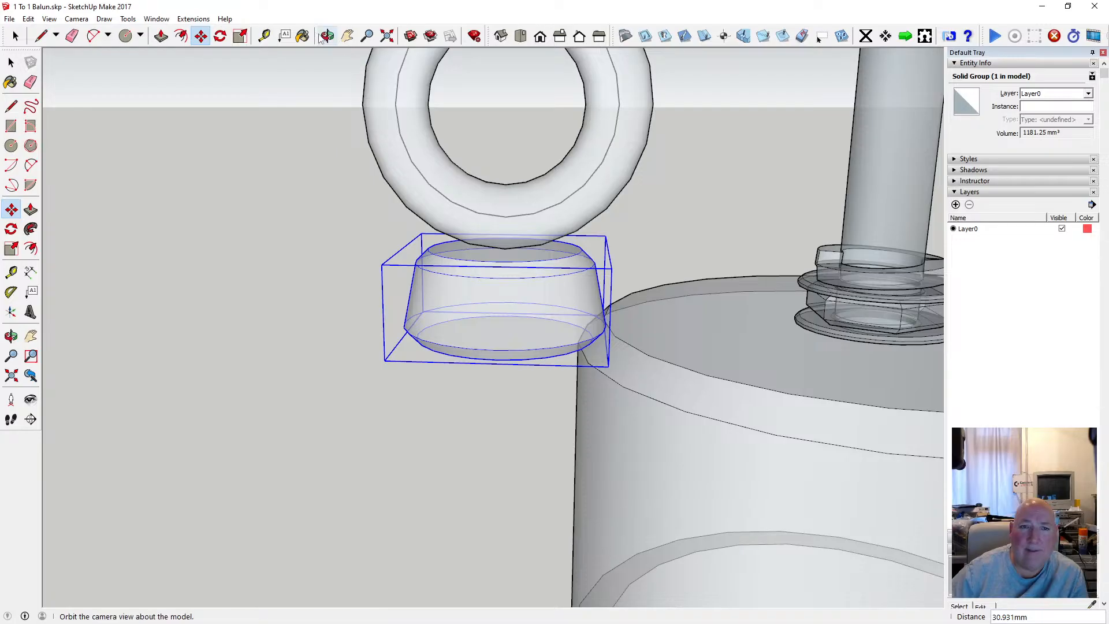
drag(300, 173, 549, 272)
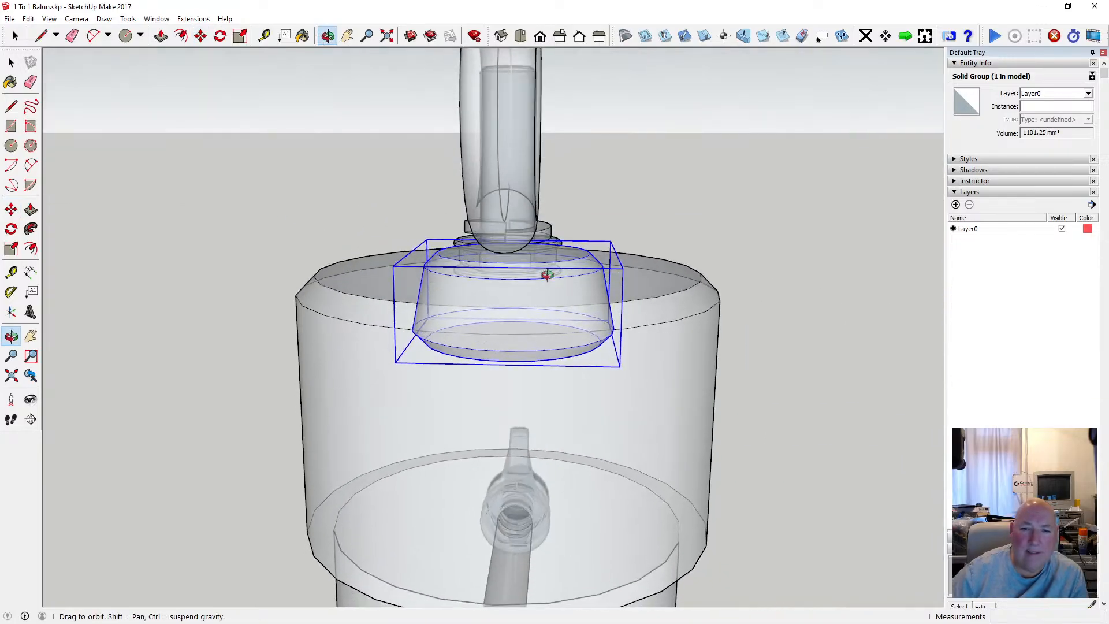
scroll(513, 250, up, 4)
scroll(512, 247, up, 4)
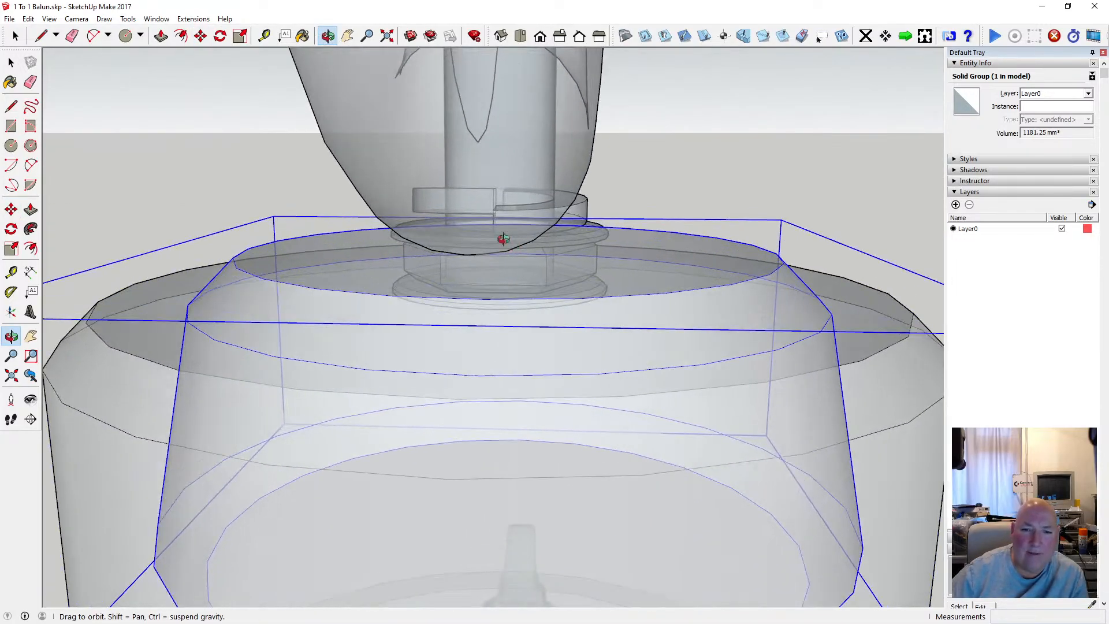
Try to reposition the tapered group against the ring's underside by an endpoint on its top face.
drag(503, 238, 482, 304)
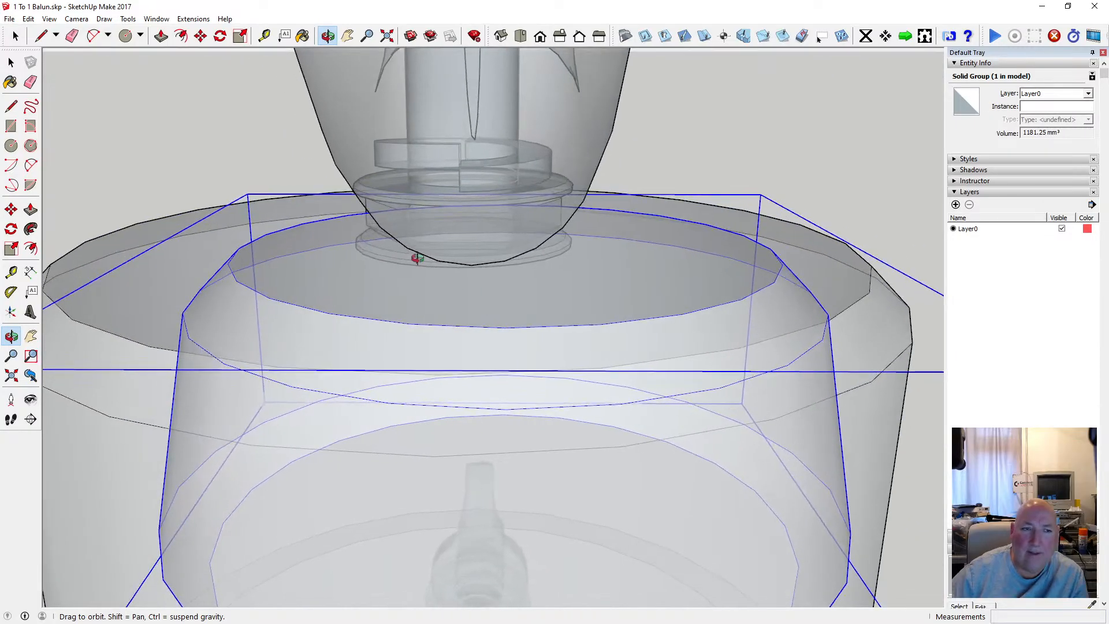
click(201, 36)
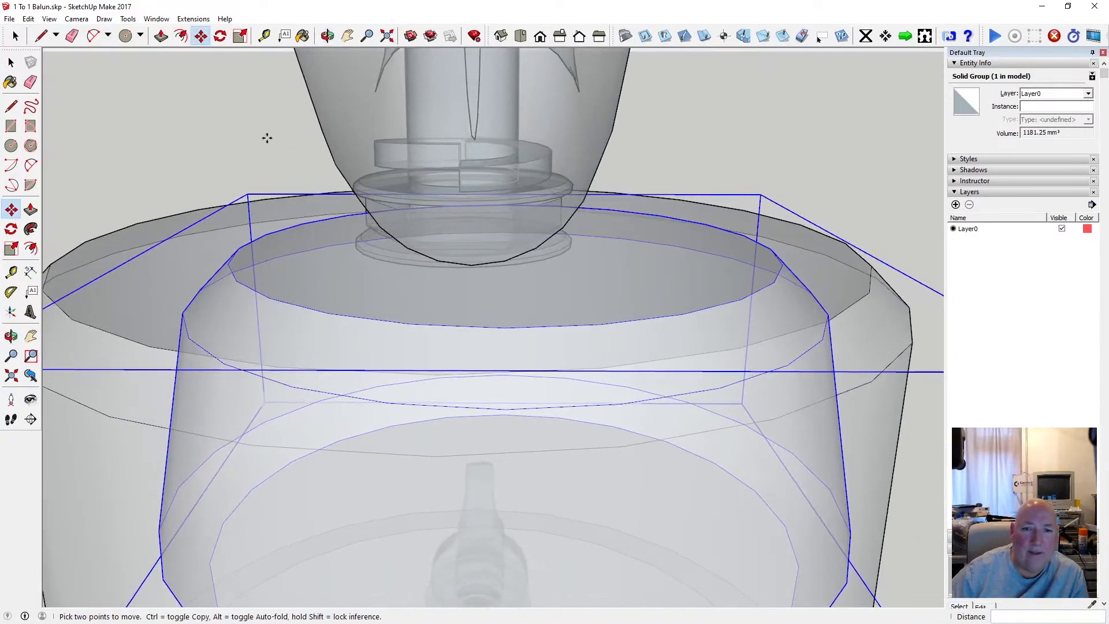
click(504, 248)
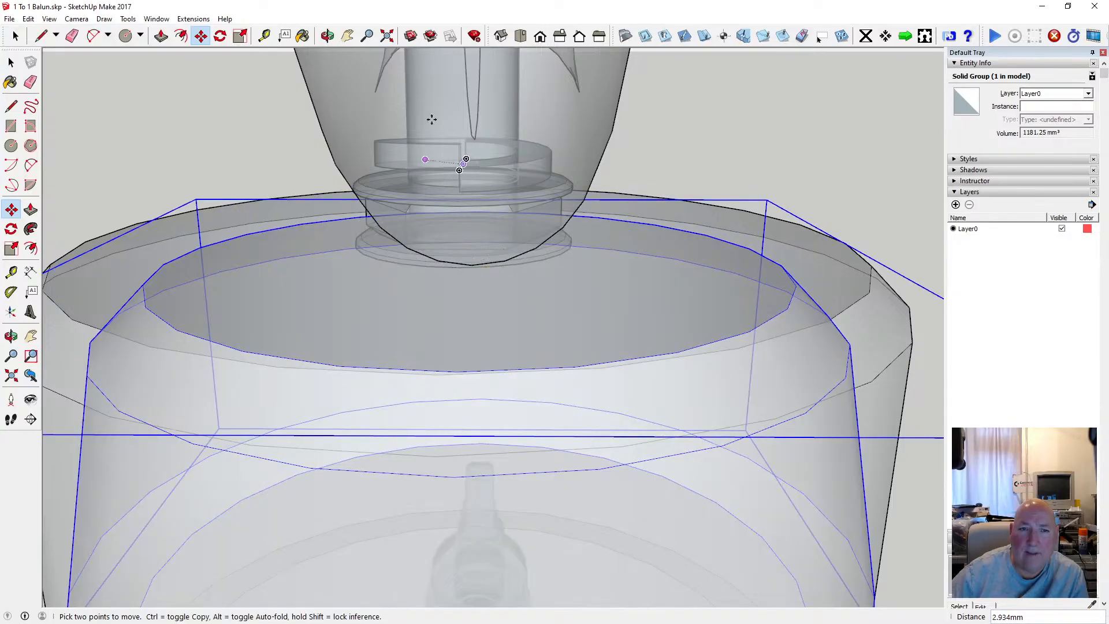
click(327, 36)
scroll(493, 195, down, 3)
drag(520, 193, 128, 237)
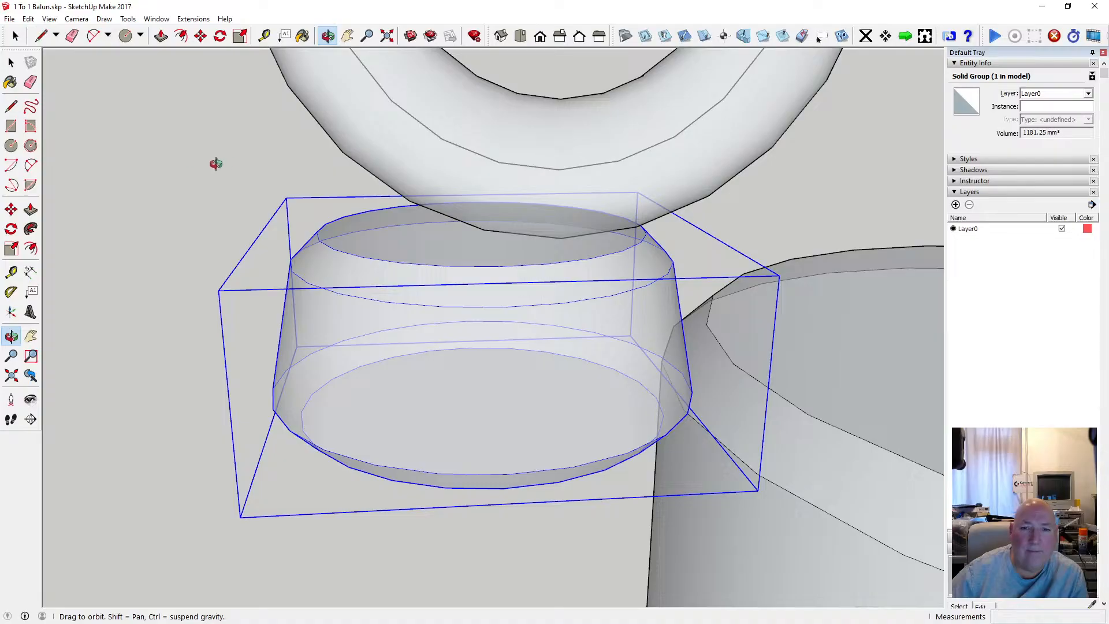
Move the tapered group about 3.1 mm so the centre of its top face meets the lowest point of the ring.
drag(397, 190, 473, 161)
key(m)
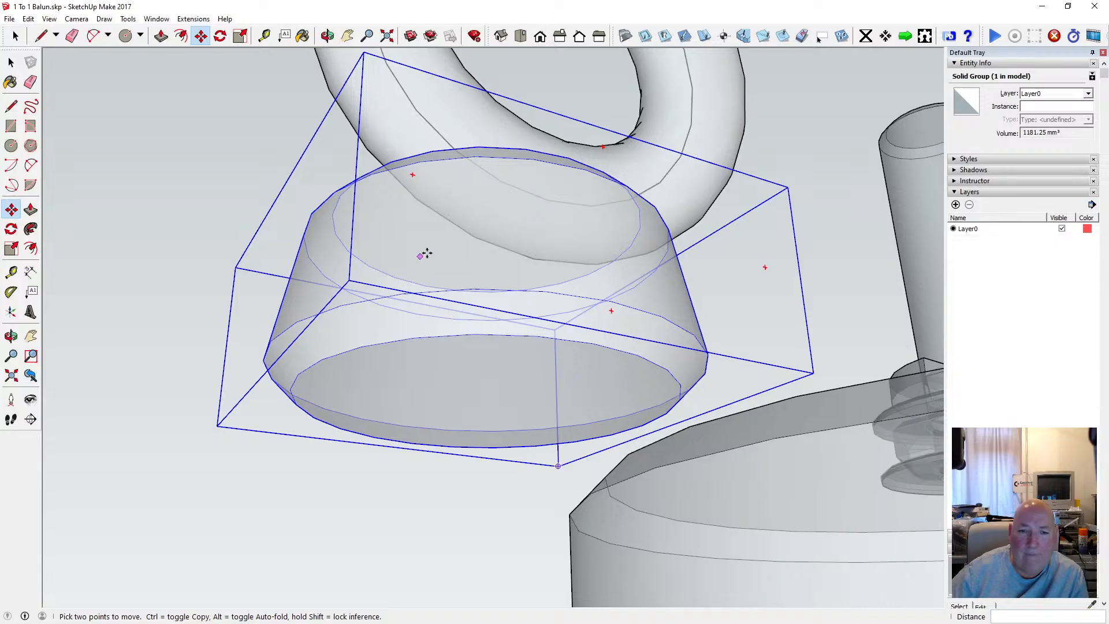
click(488, 231)
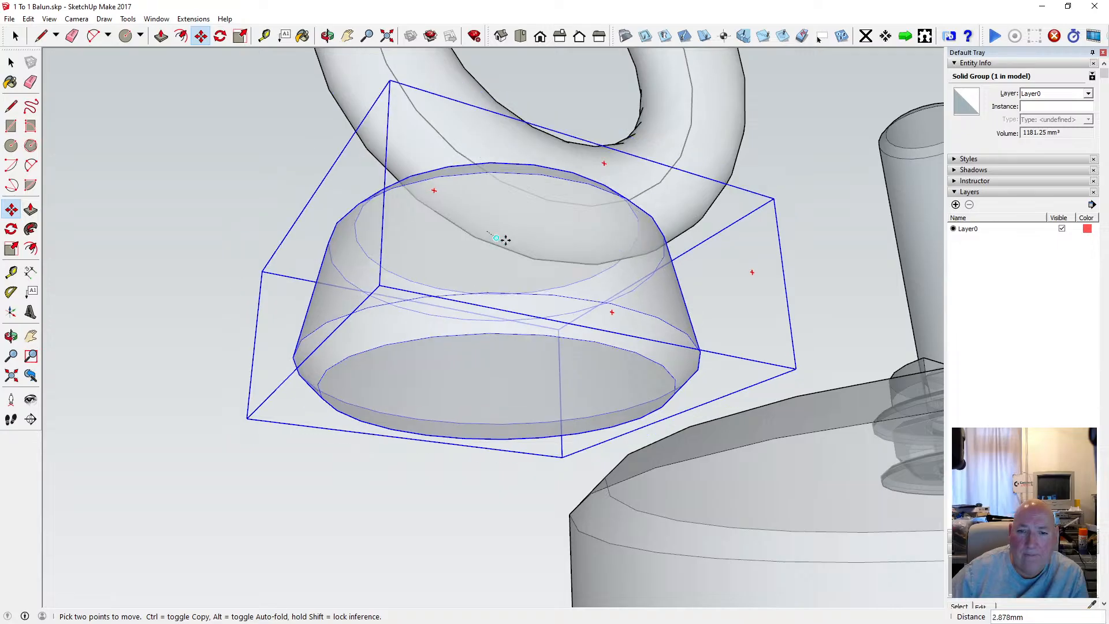
click(533, 259)
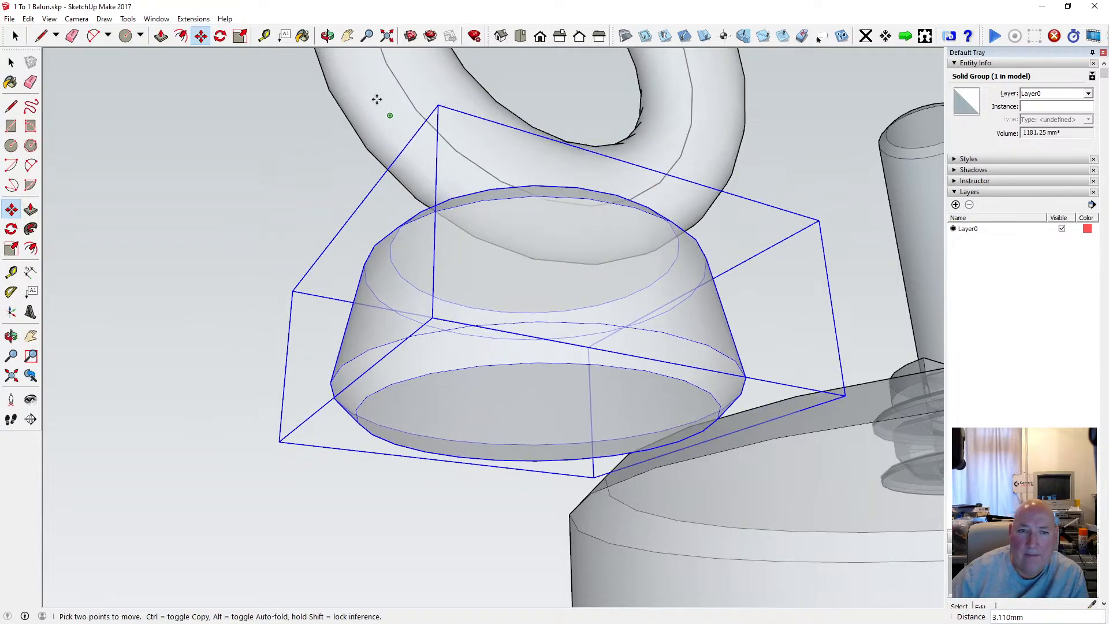
Move the tapered group 2.5 mm up by its top face centre to the lowest point of the ring's central path circle.
click(327, 36)
drag(324, 148, 272, 109)
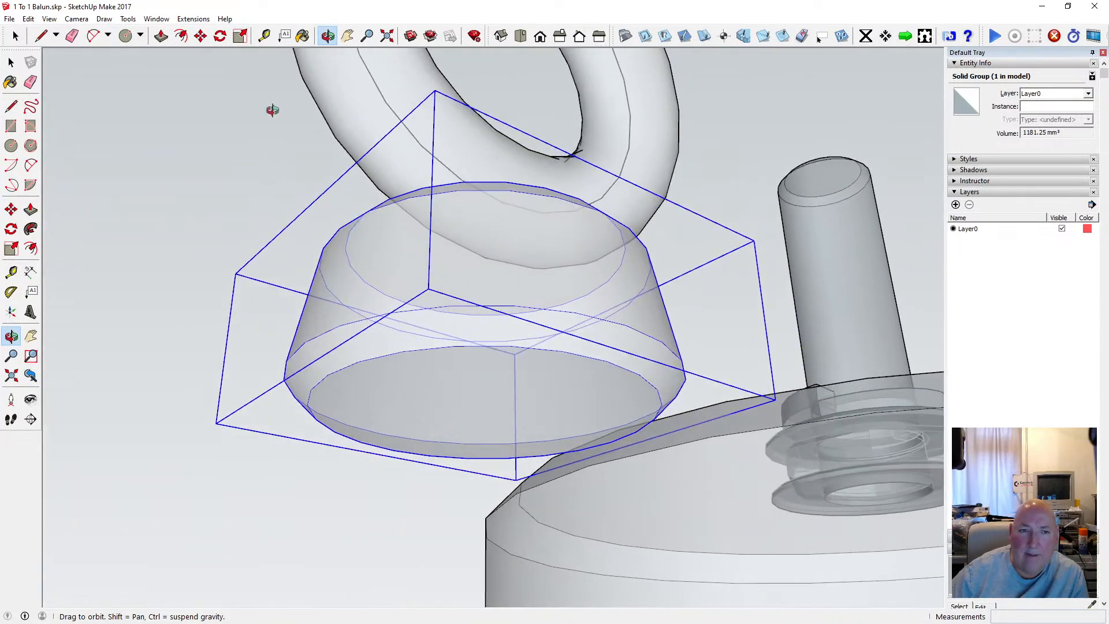
click(200, 36)
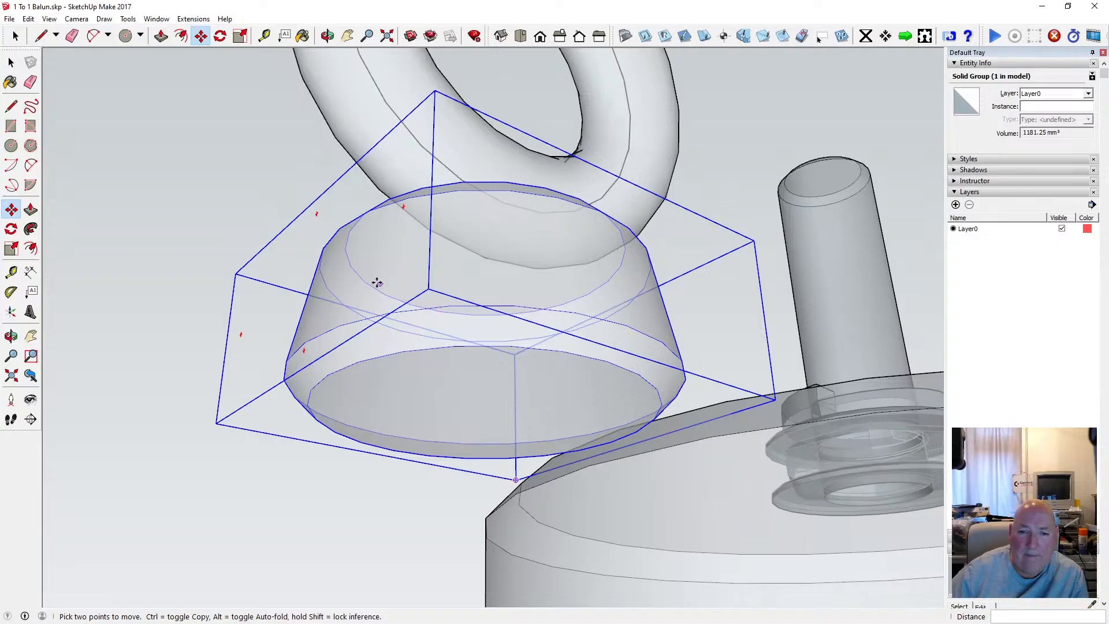
click(485, 257)
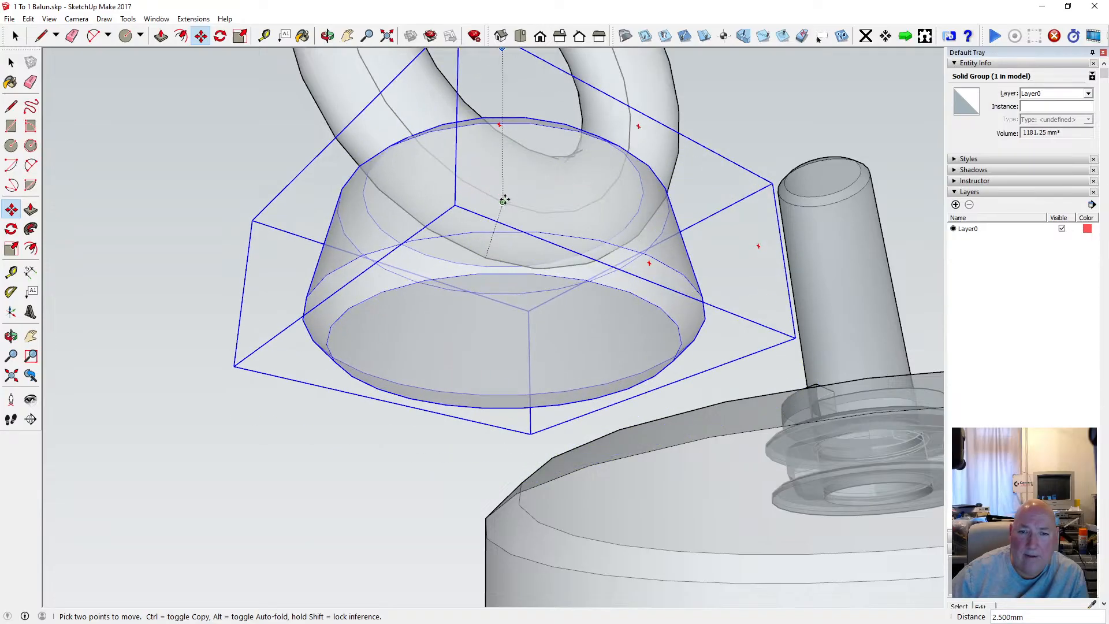
Raise the tapered group another 4 mm along the blue axis so the ring sinks into it.
key(o)
drag(463, 188, 716, 346)
drag(695, 395, 409, 376)
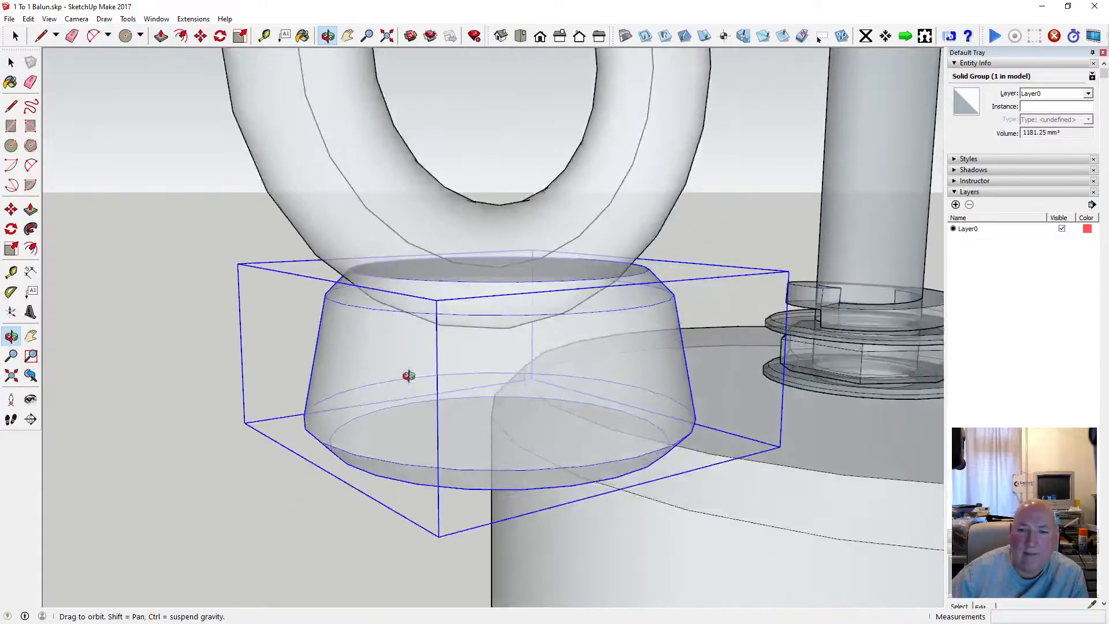
scroll(515, 334, down, 5)
drag(609, 341, 360, 327)
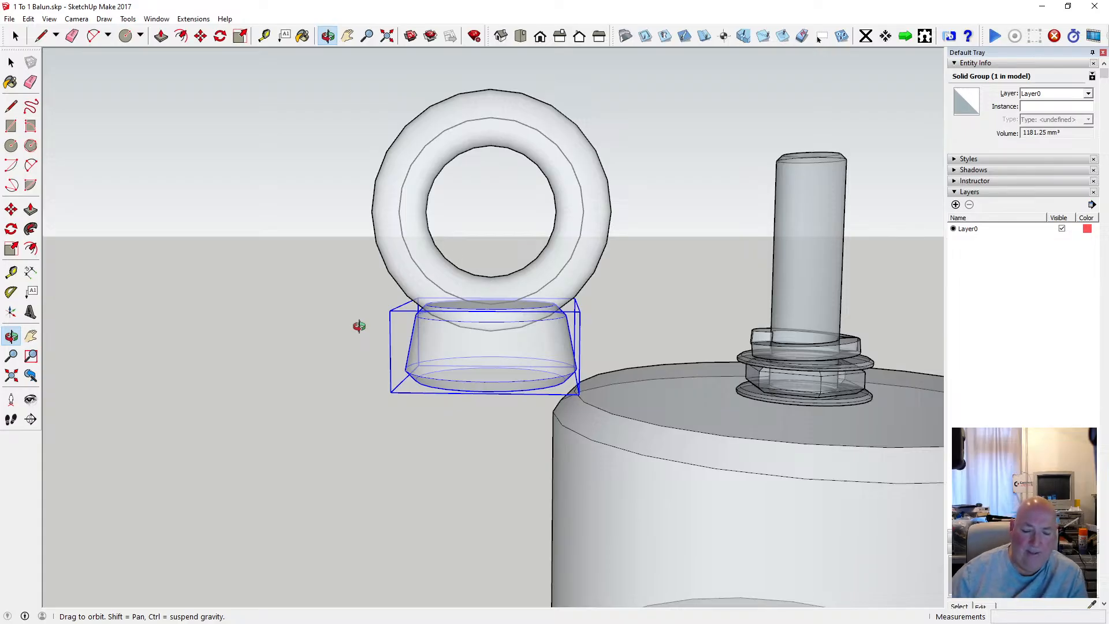
click(200, 36)
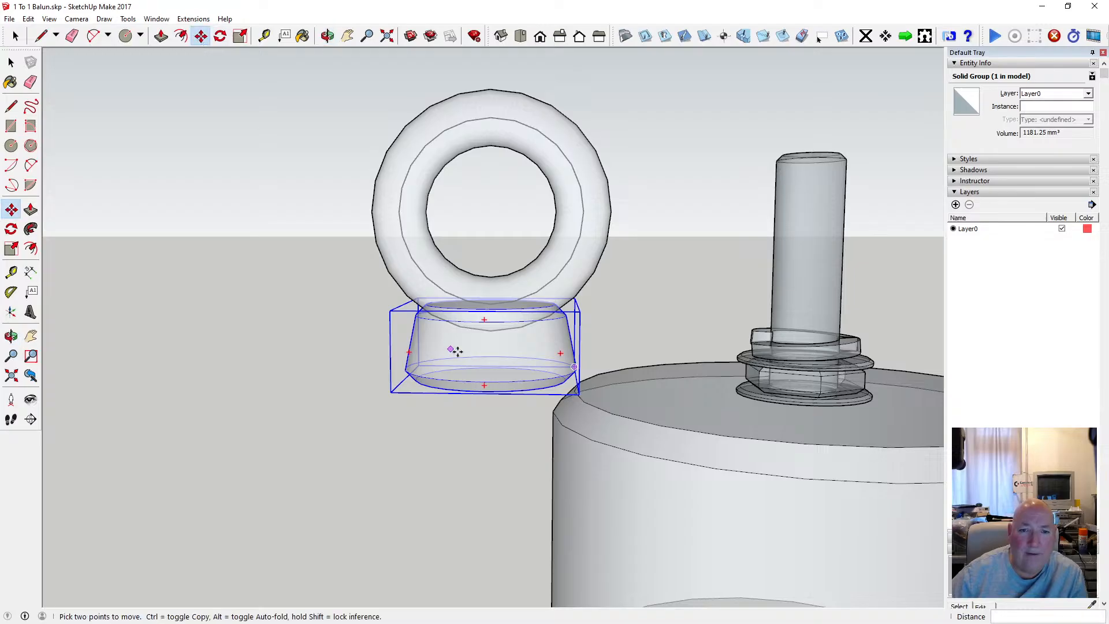
click(488, 313)
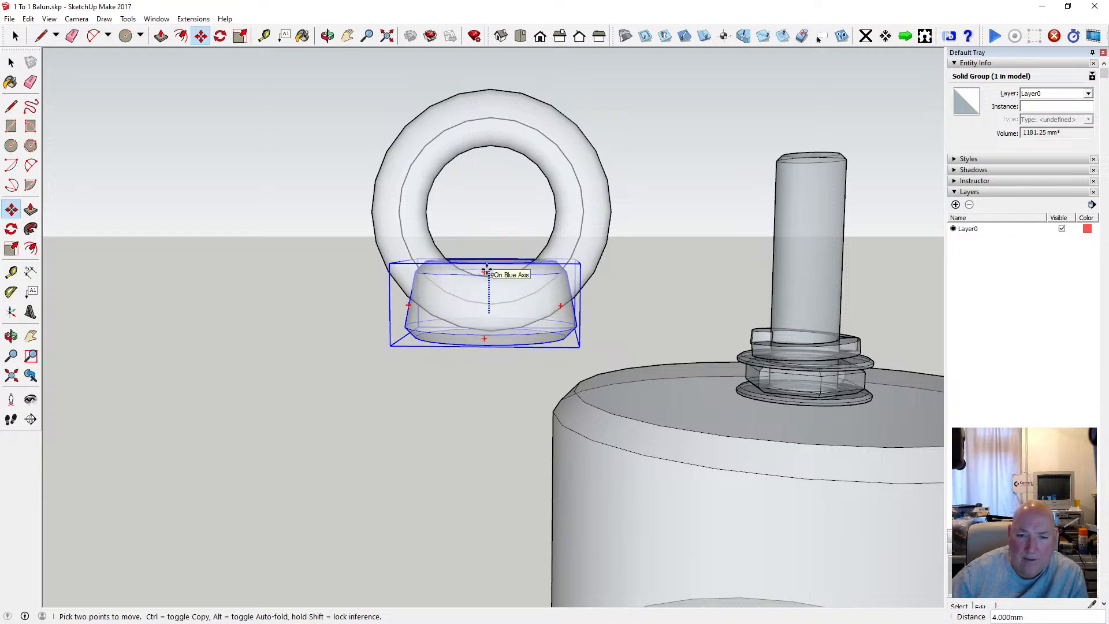
click(487, 271)
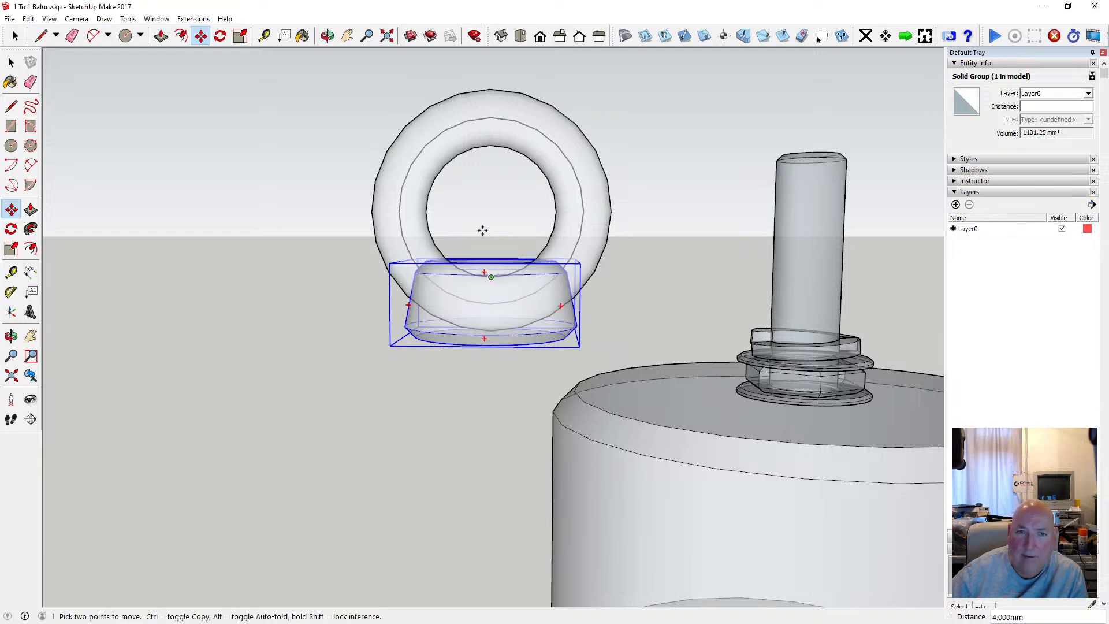
Delete the 8.5 mm radius path circle left inside the ring.
click(327, 36)
drag(471, 252, 303, 284)
scroll(462, 264, up, 3)
click(10, 62)
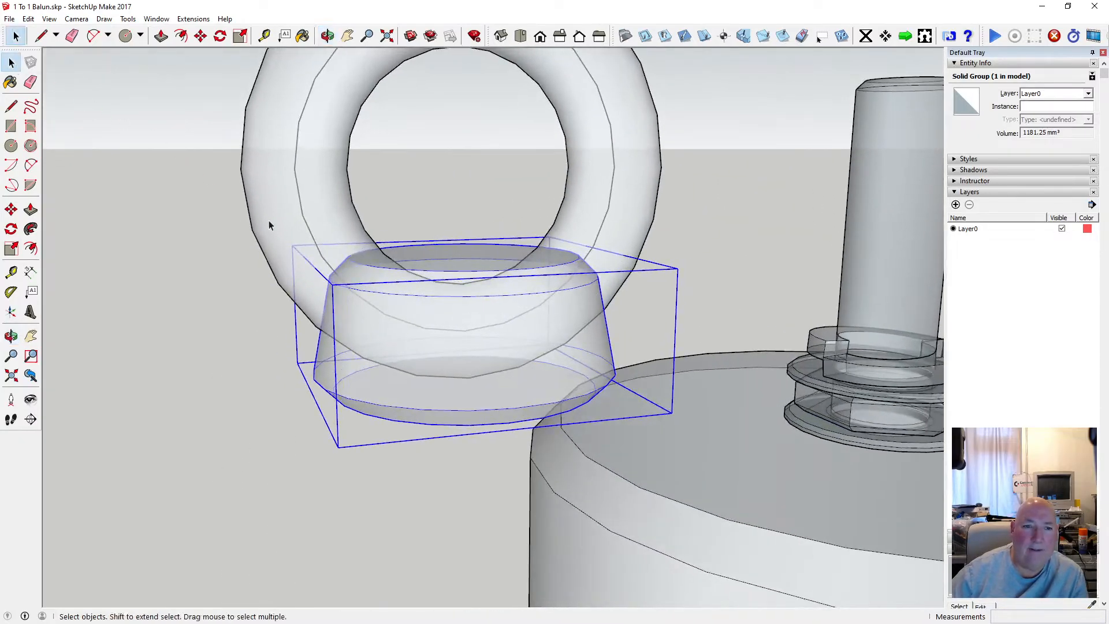
click(308, 223)
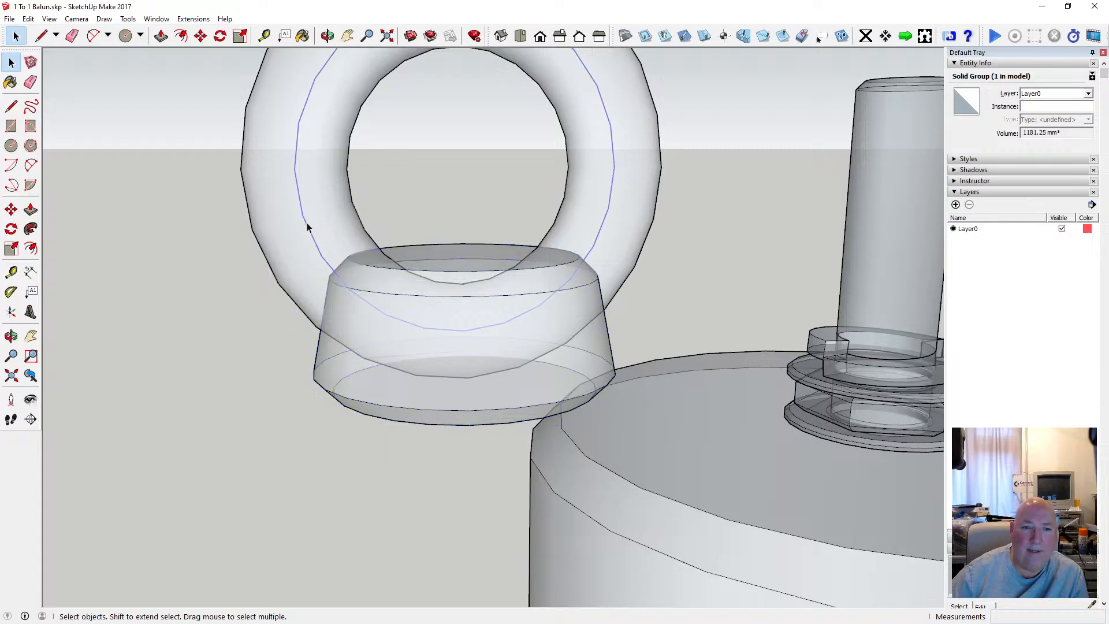
click(324, 304)
Select the ring together with the tapered group and intersect their faces with the model.
scroll(280, 295, down, 4)
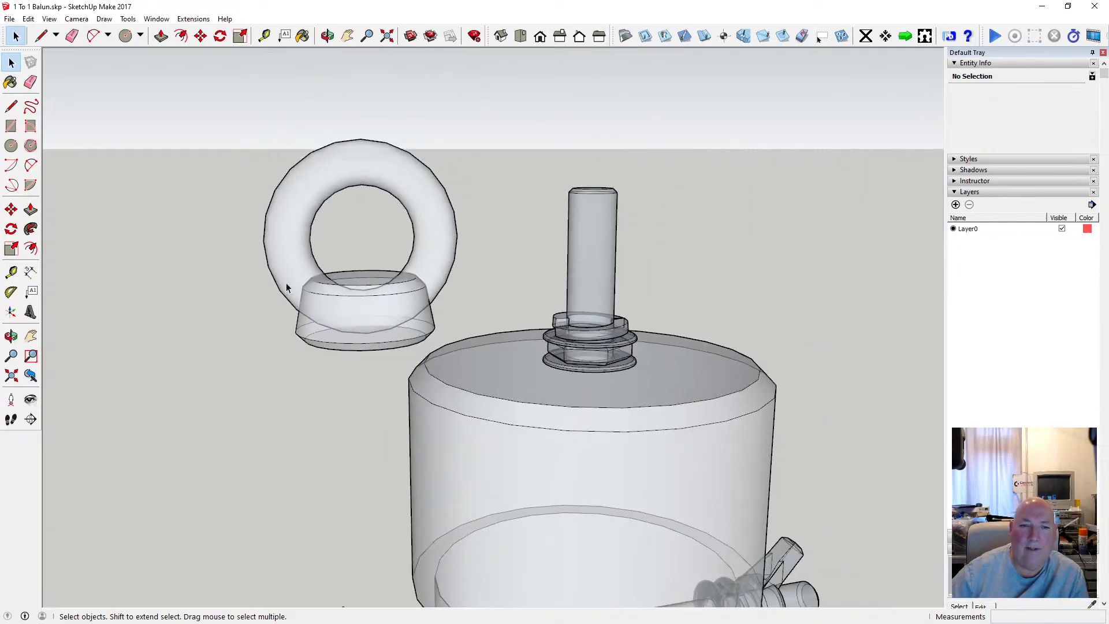
drag(231, 105, 471, 361)
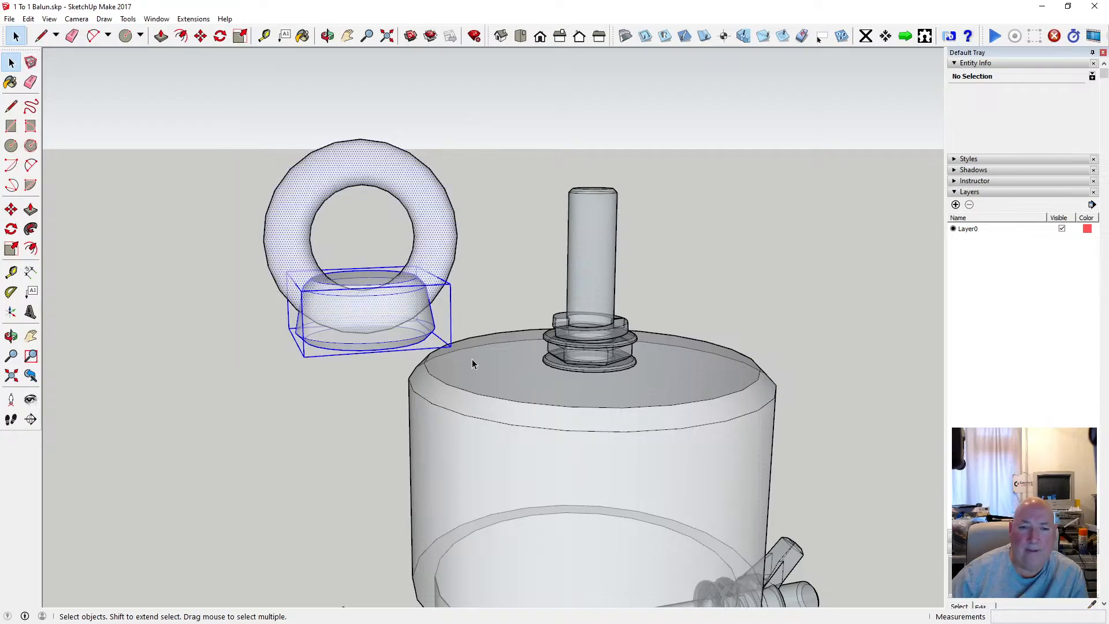
click(327, 35)
drag(375, 220, 382, 238)
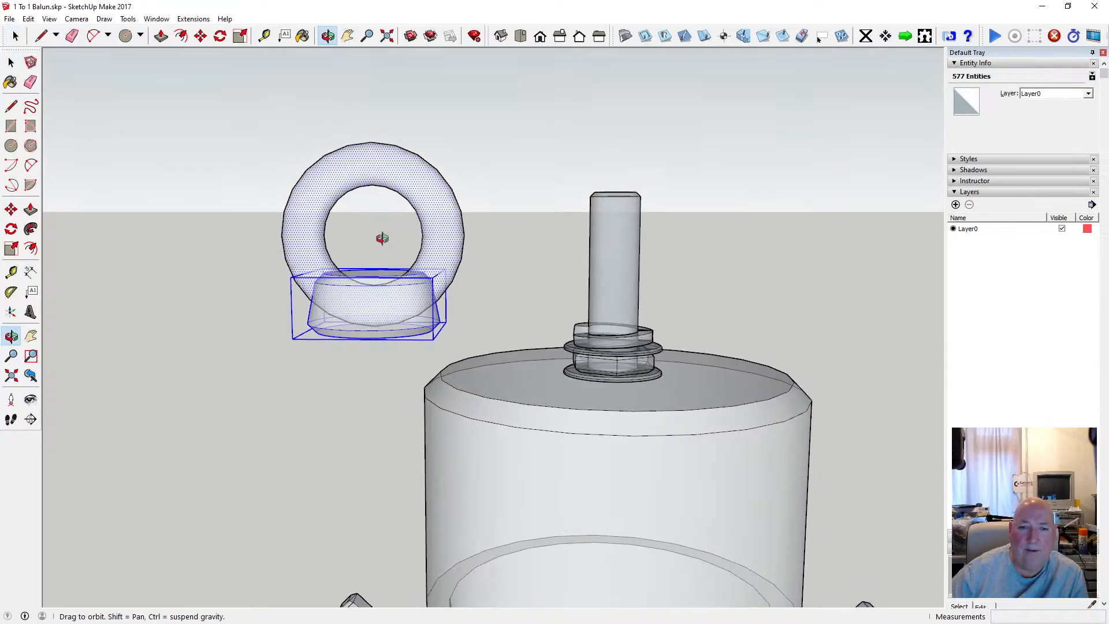
click(7, 60)
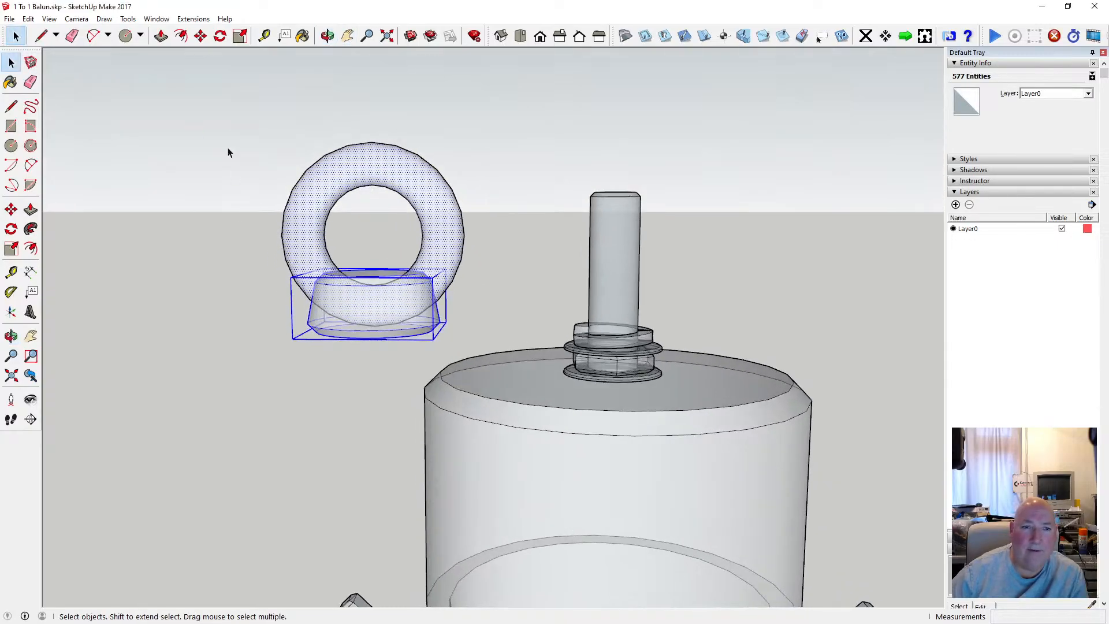
drag(230, 119, 437, 330)
right_click(403, 305)
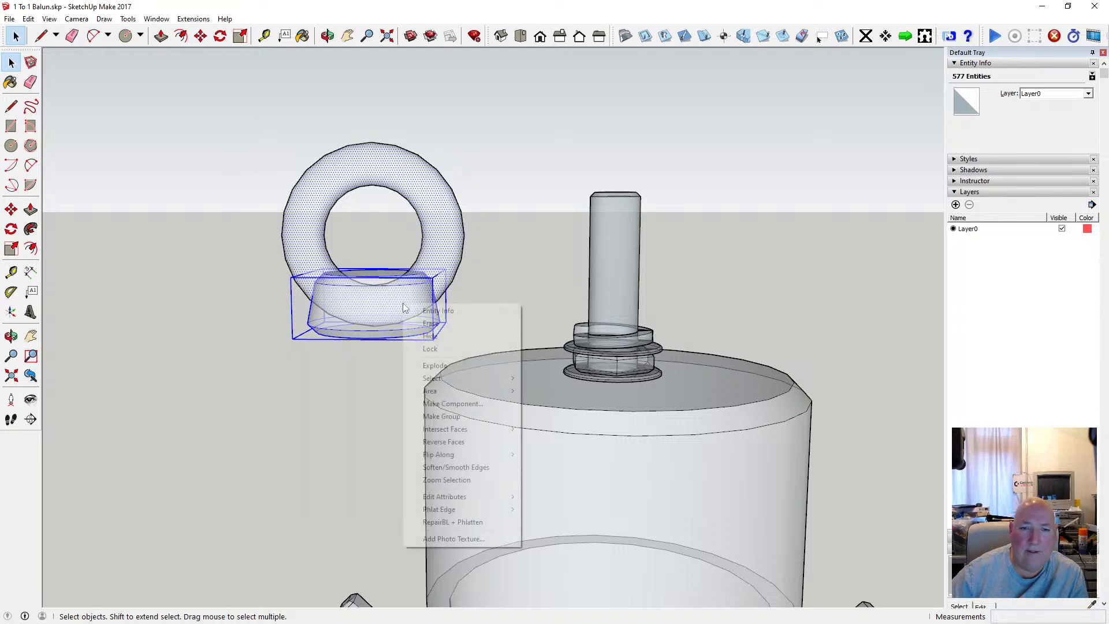
mouse_move(468, 429)
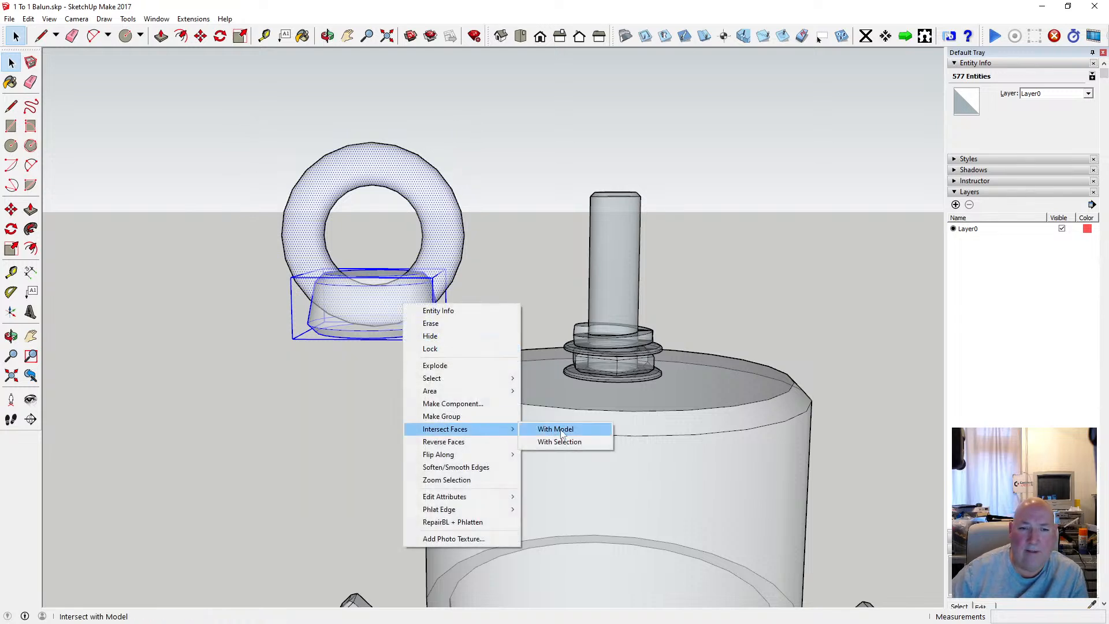
click(562, 433)
Examine the intersection edges where the ring enters the tapered base, and select the ring's surface to check how it is divided.
scroll(392, 299, up, 5)
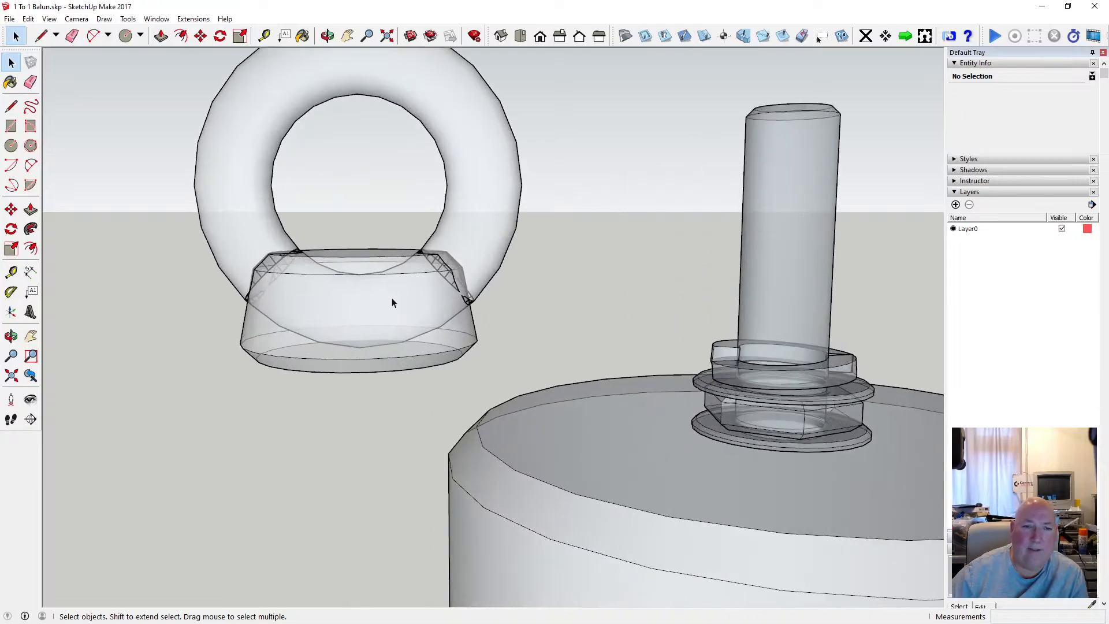
click(327, 37)
drag(462, 213, 353, 286)
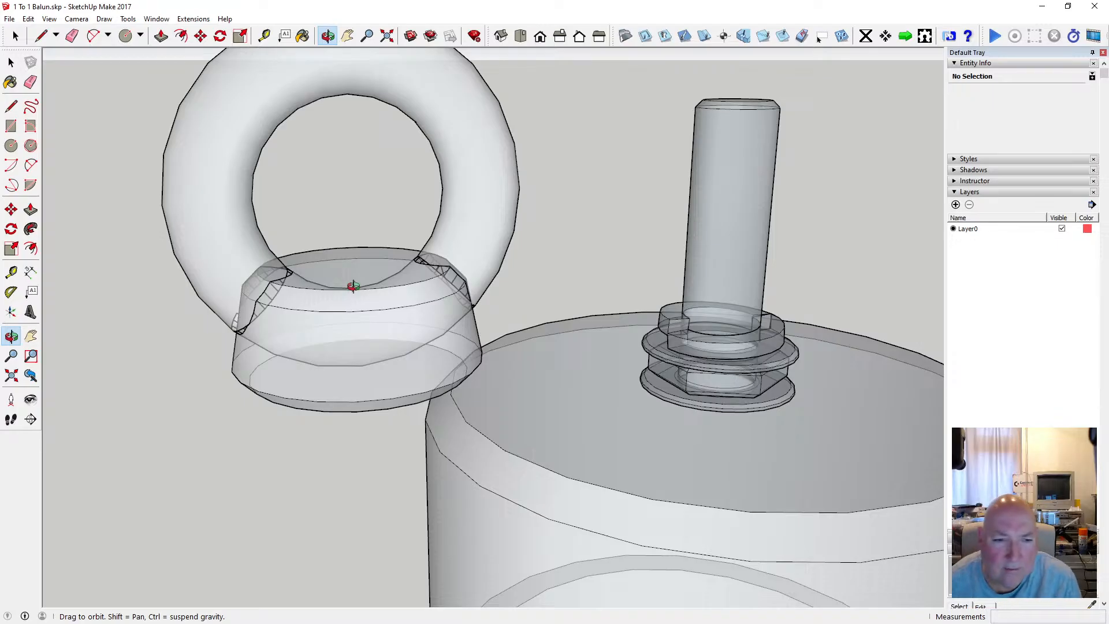
scroll(268, 322, up, 4)
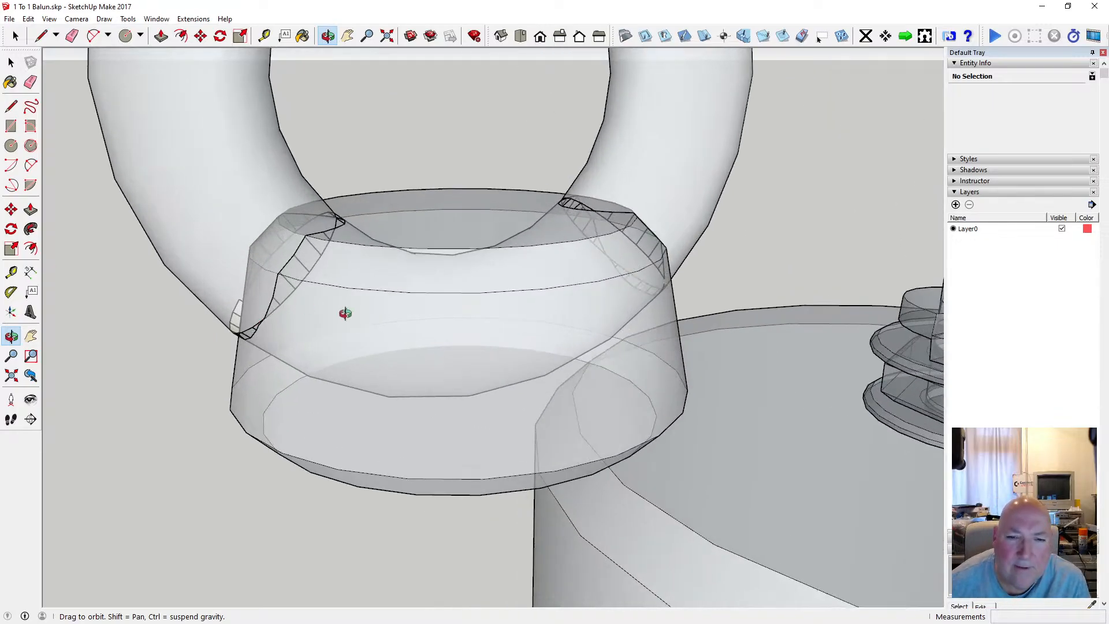
drag(345, 313, 175, 184)
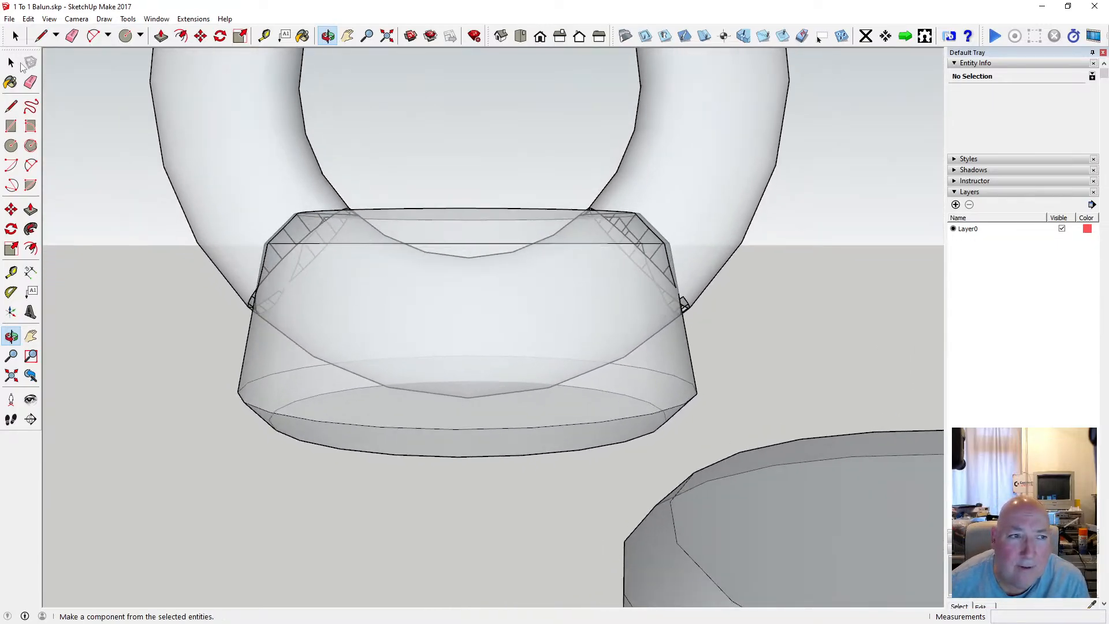
click(12, 62)
click(324, 363)
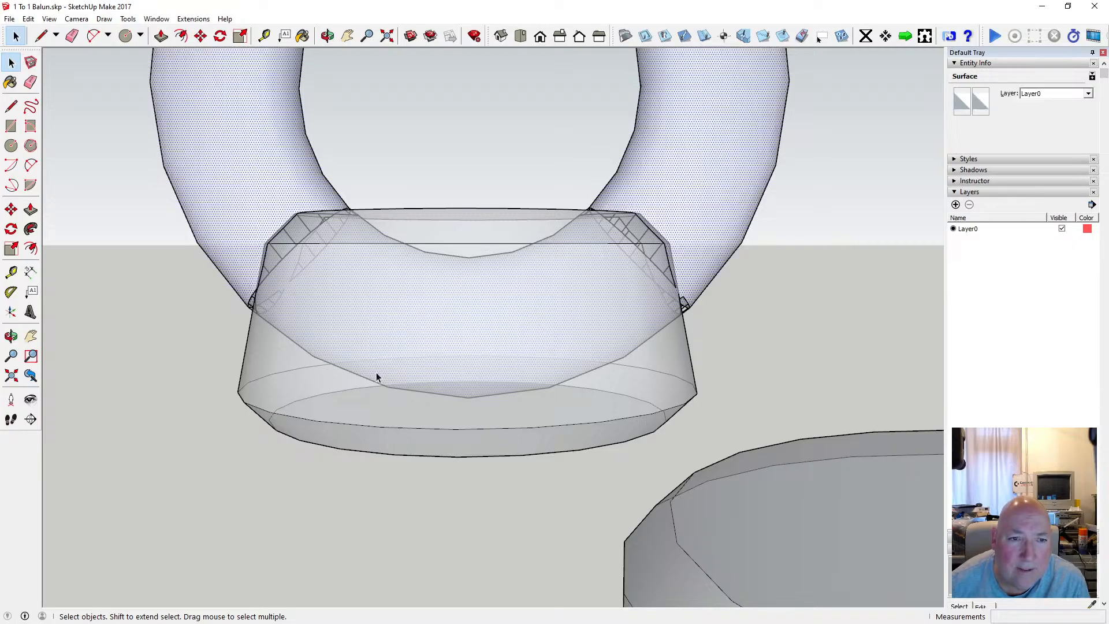
scroll(376, 370, down, 3)
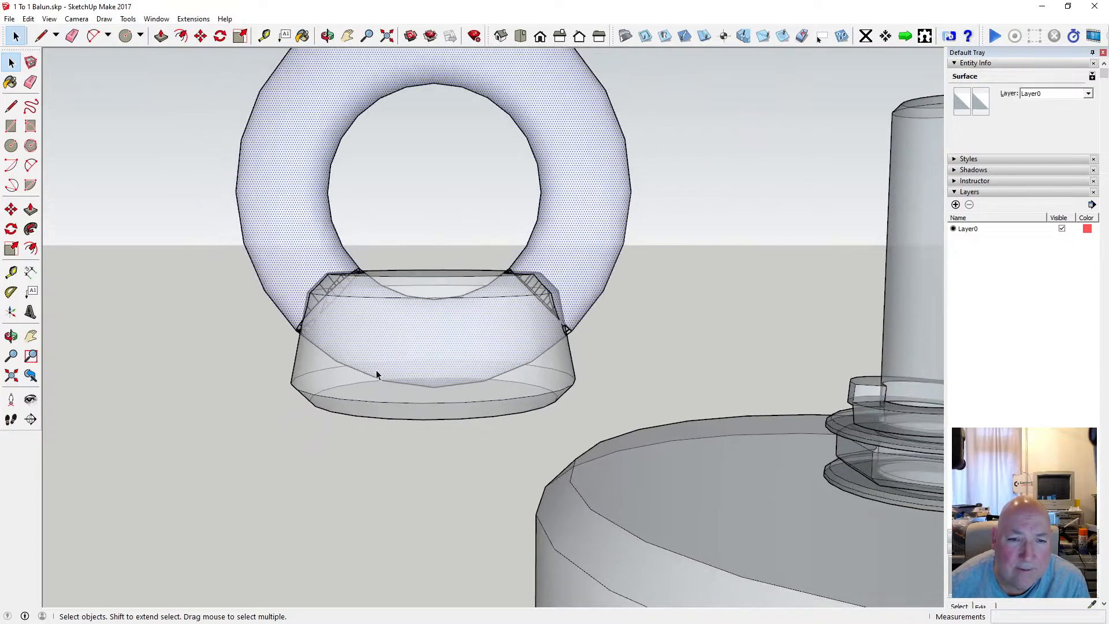
click(327, 36)
drag(325, 65, 480, 328)
scroll(479, 330, down, 3)
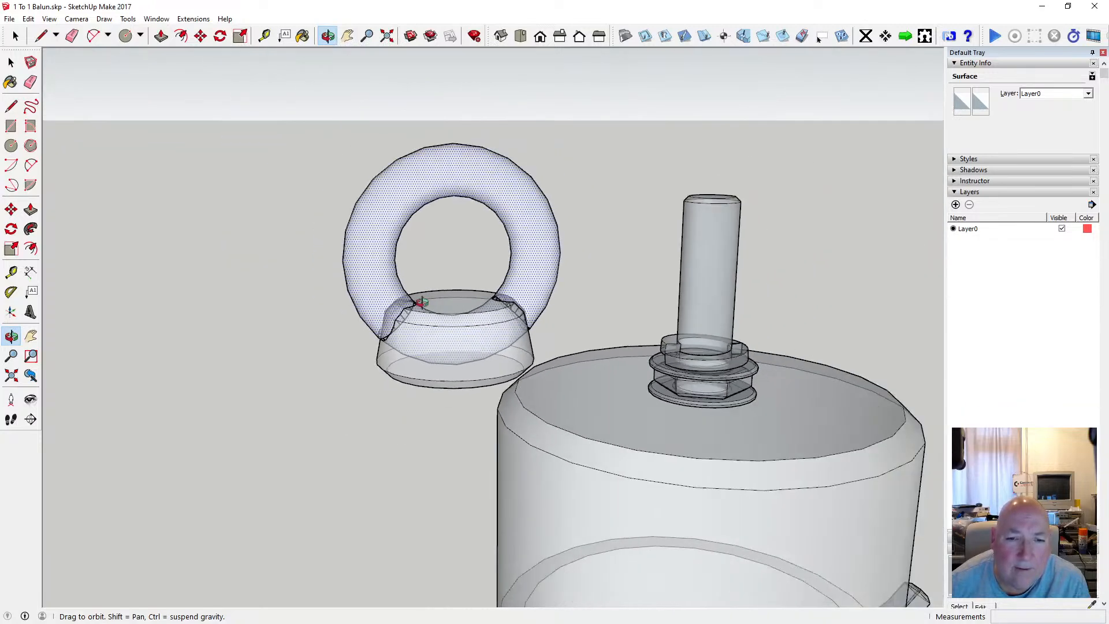
drag(422, 302, 410, 273)
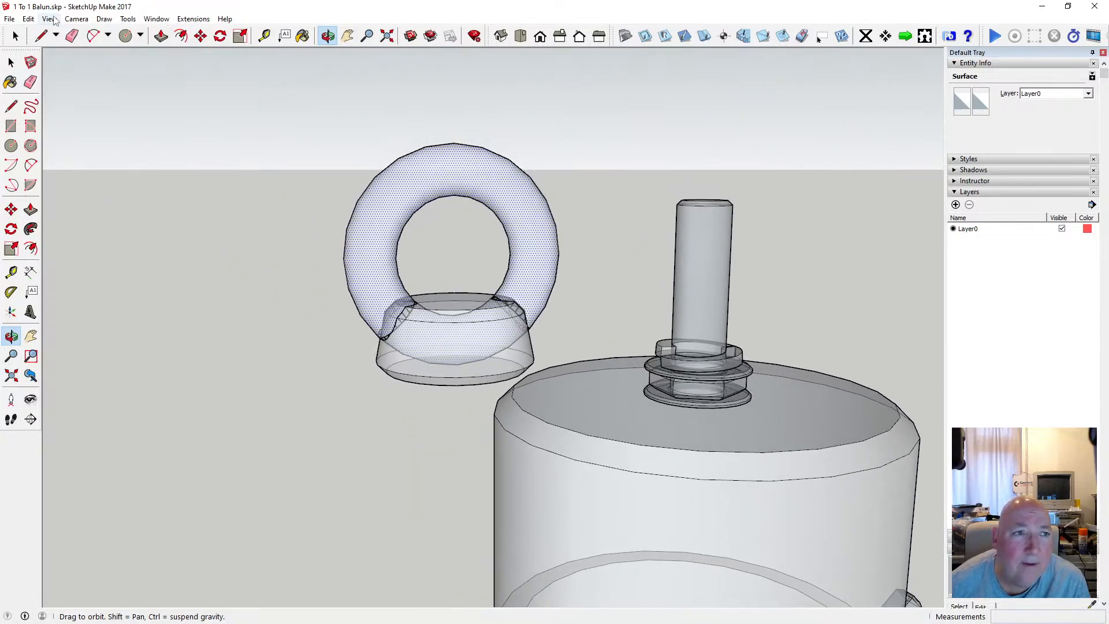
Turn off the X-ray face style and inspect the joints between the ring and the base.
click(50, 19)
mouse_move(99, 166)
click(187, 171)
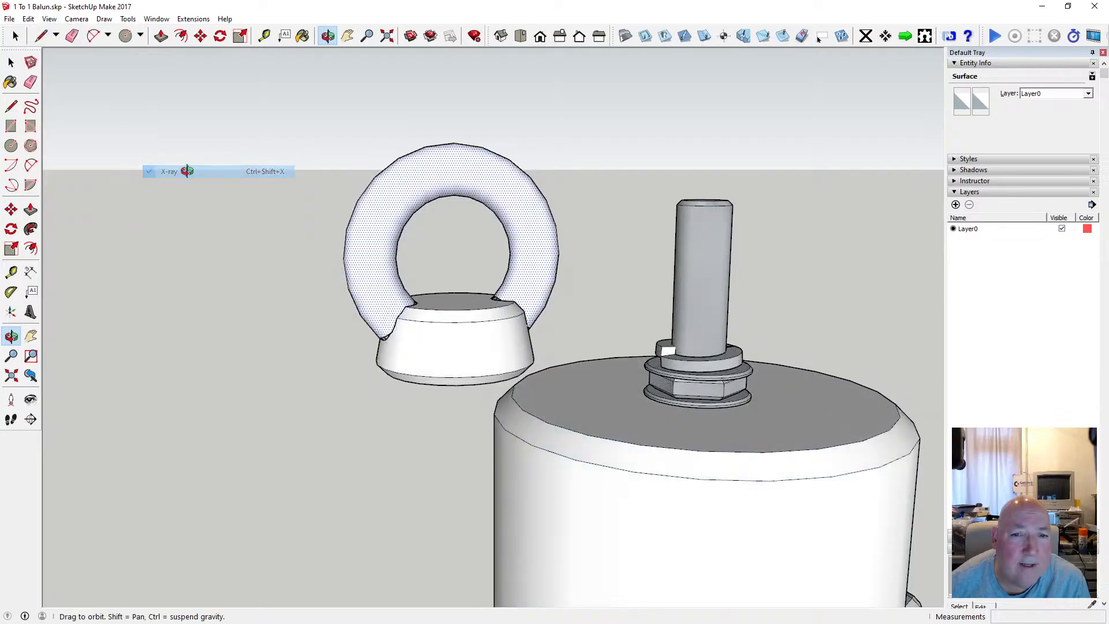
scroll(456, 324, up, 4)
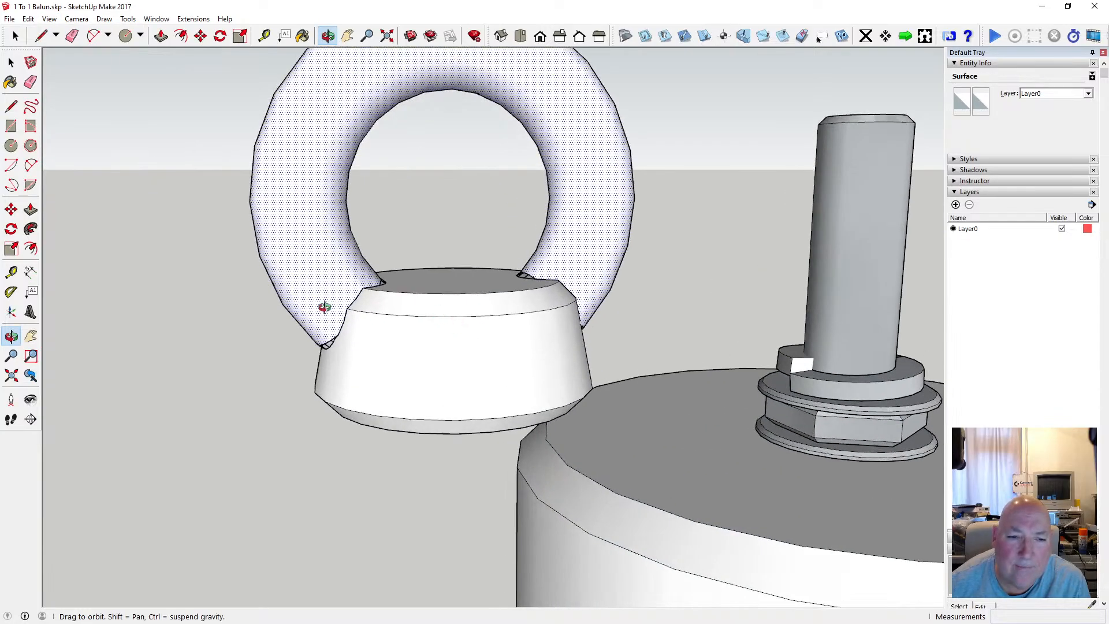
drag(325, 307, 476, 395)
scroll(462, 297, up, 3)
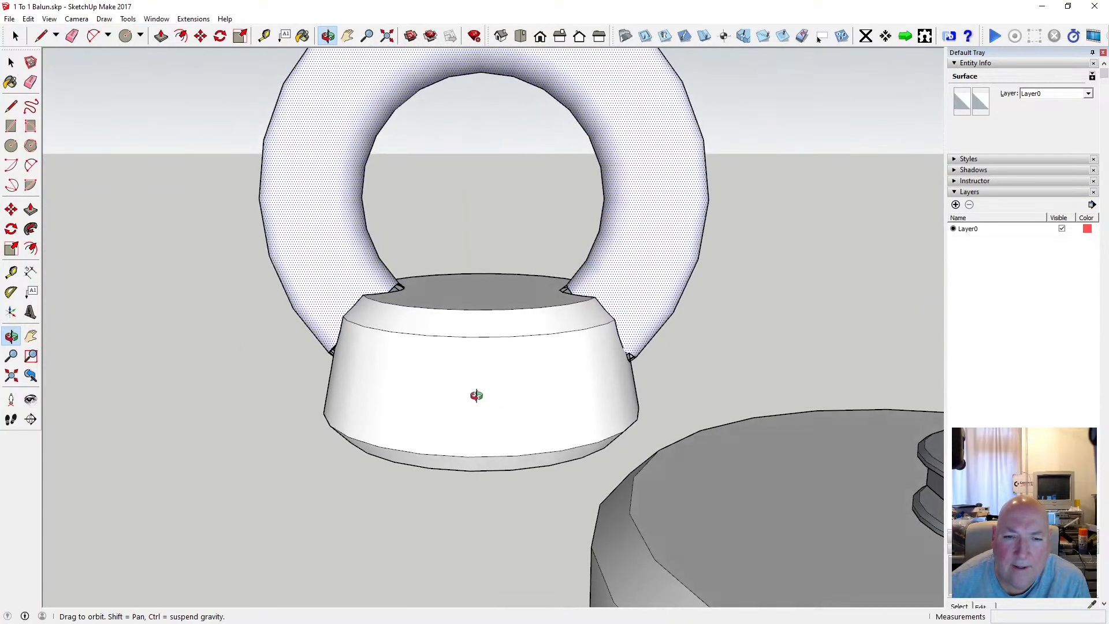
Undo the face intersection made between the ring and the tapered base.
click(34, 21)
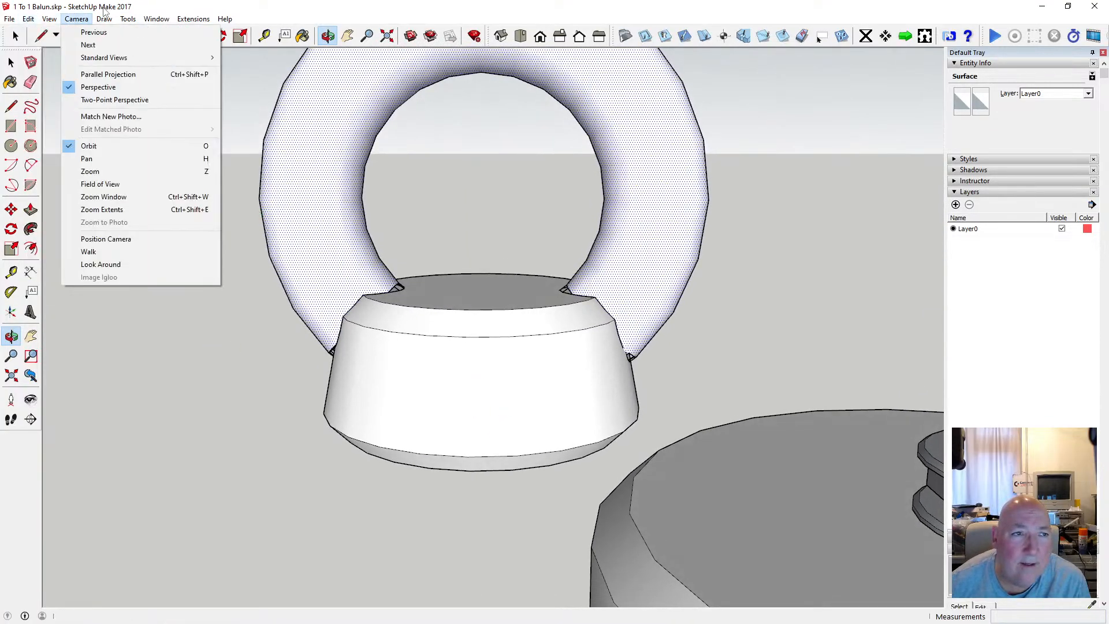
click(188, 10)
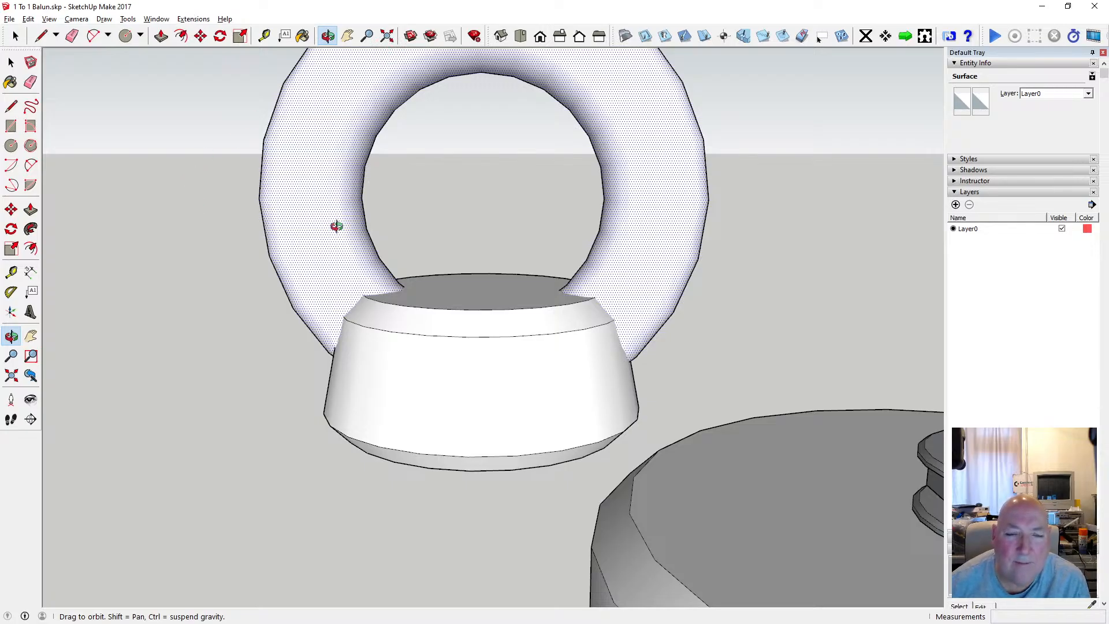
drag(337, 227, 154, 193)
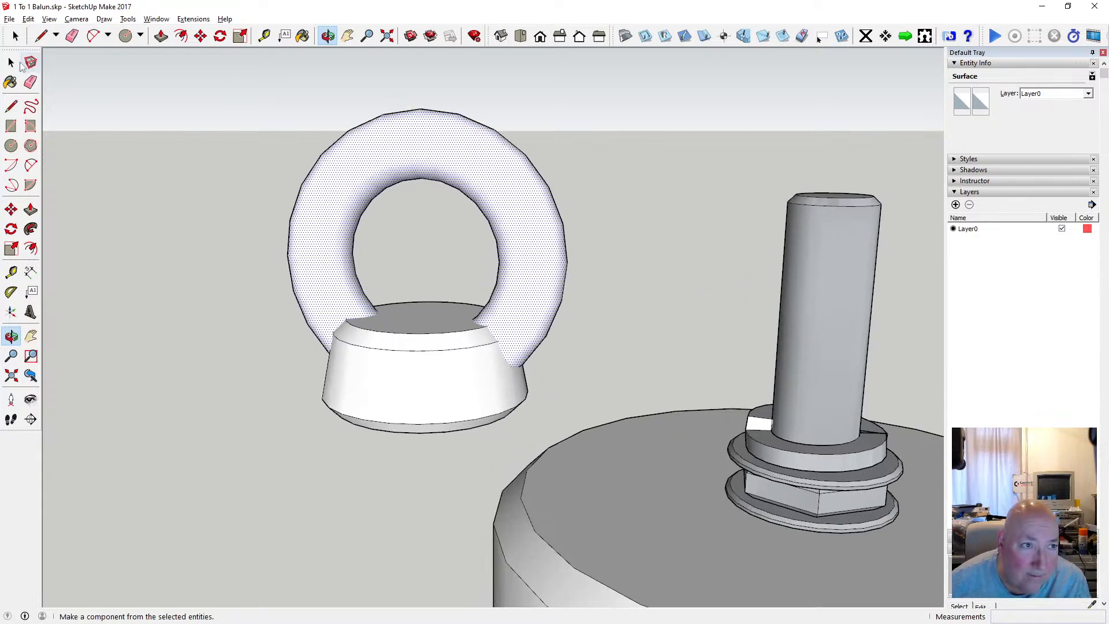
Explode the tapered base group beneath the ring into loose geometry.
click(12, 62)
click(387, 330)
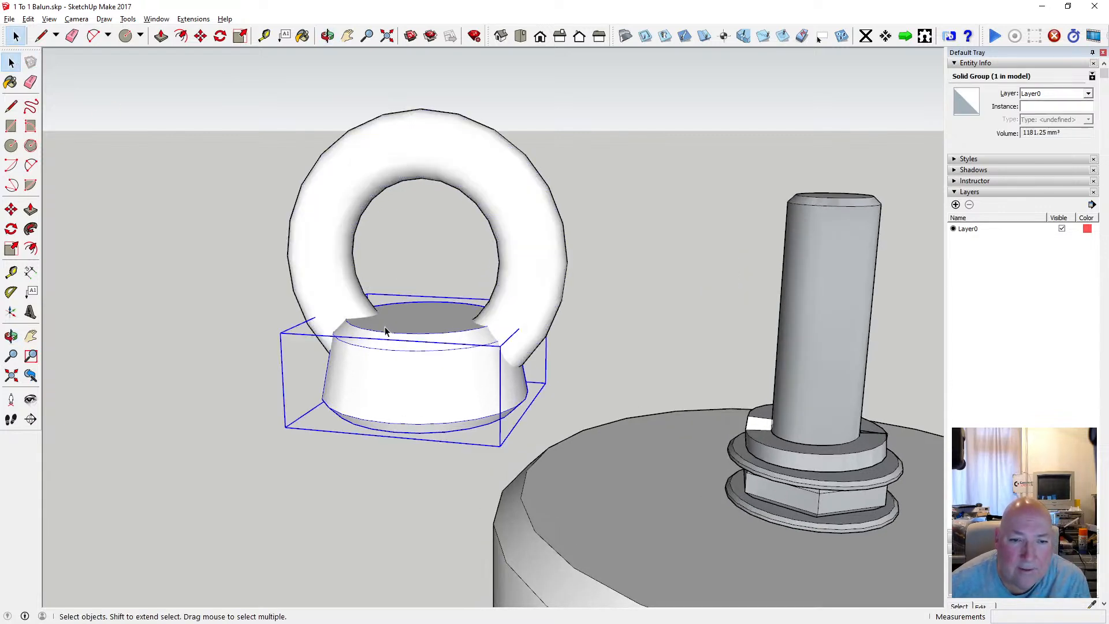
right_click(383, 331)
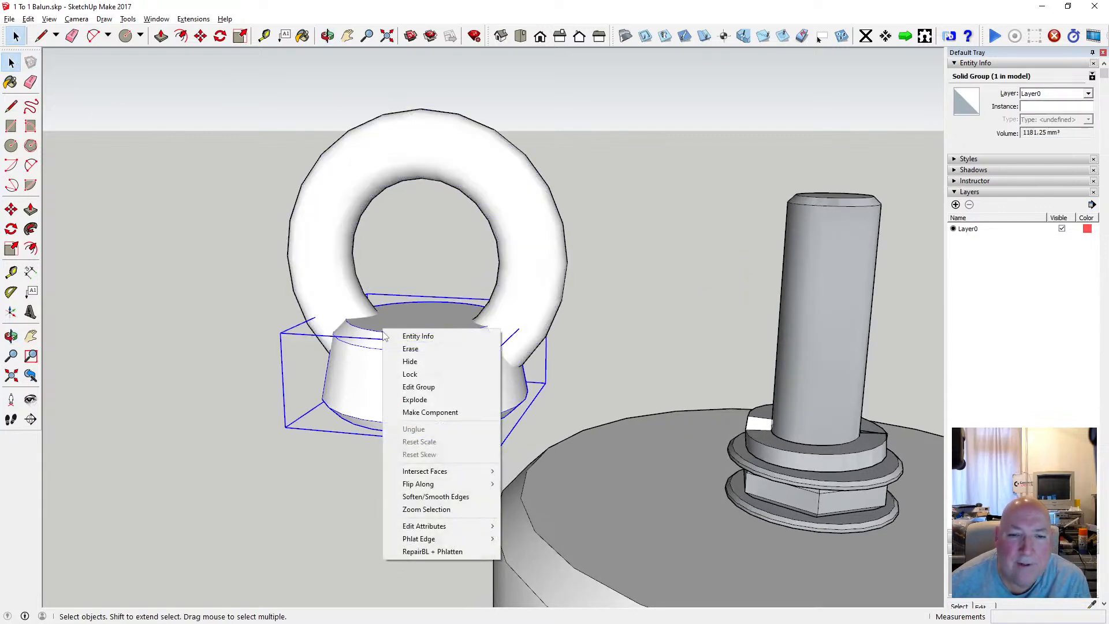
click(439, 401)
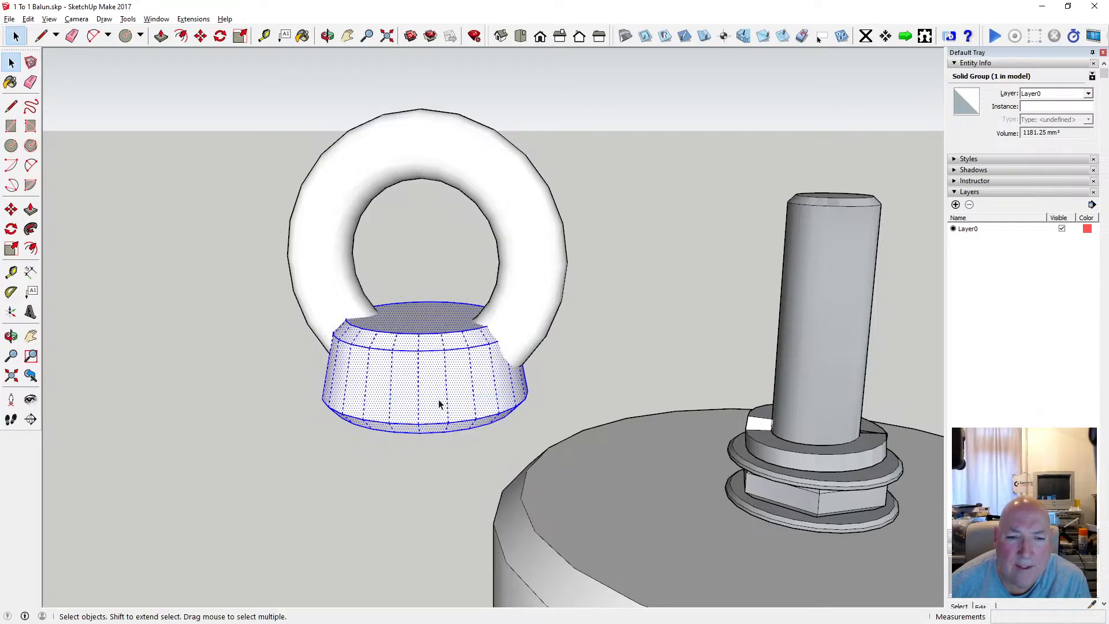
Try to intersect the faces of the ring and exploded base with the model, and inspect the joints.
click(326, 173)
drag(243, 97, 572, 438)
right_click(466, 365)
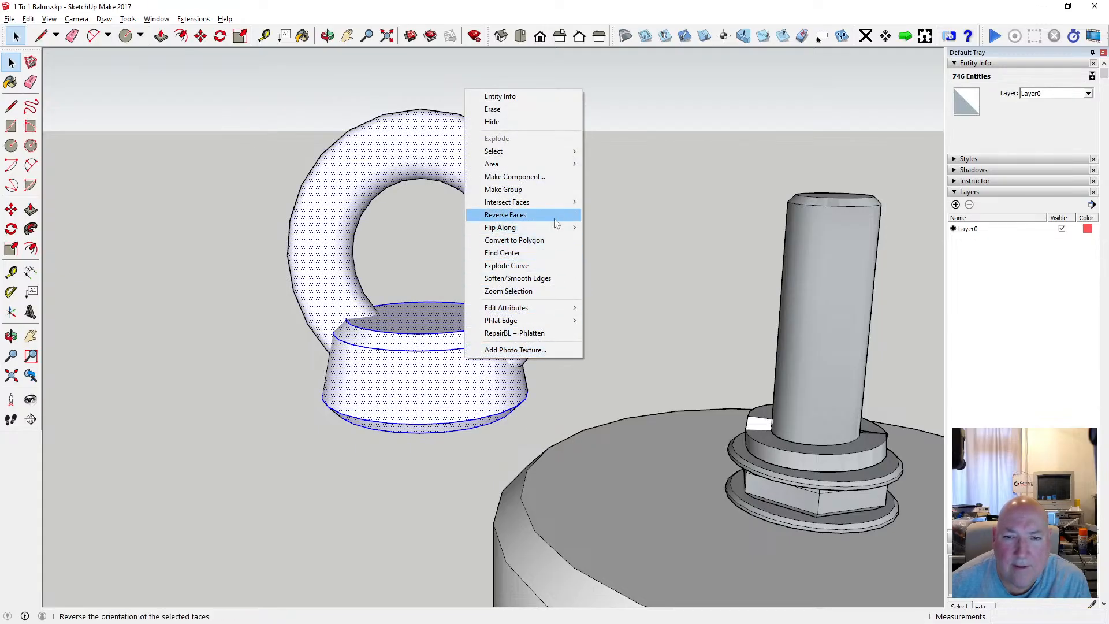
mouse_move(537, 202)
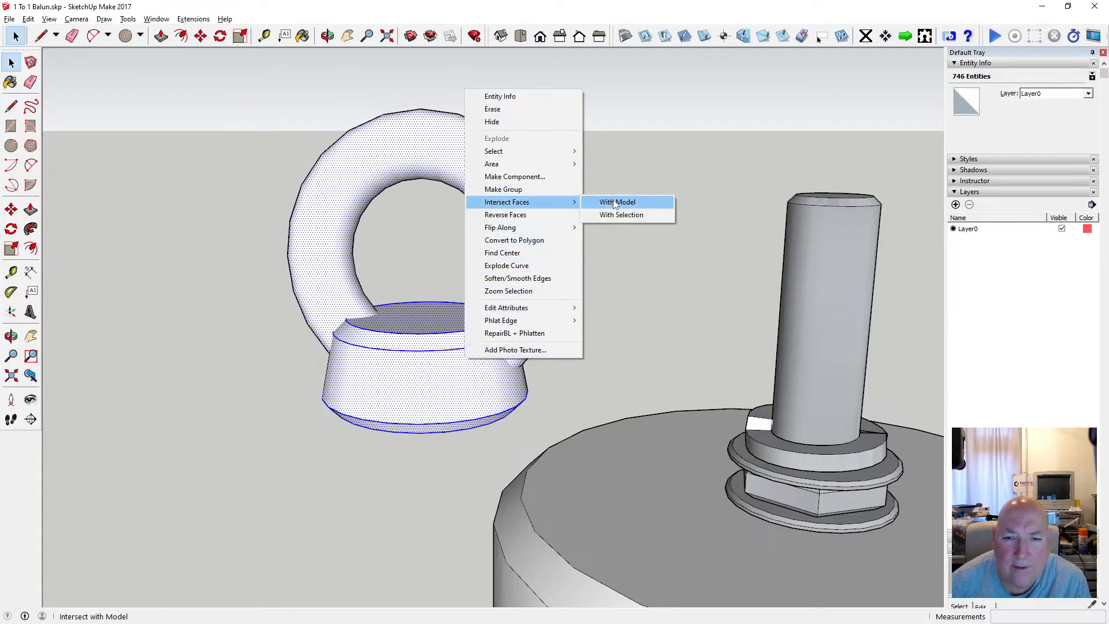
click(615, 203)
scroll(461, 384, up, 2)
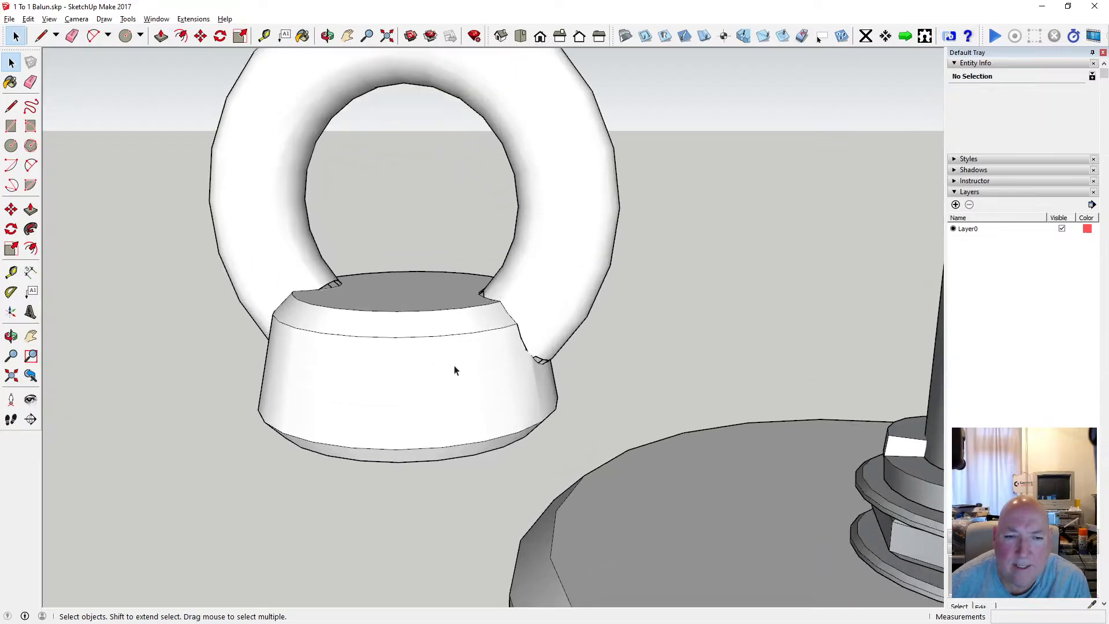
click(327, 36)
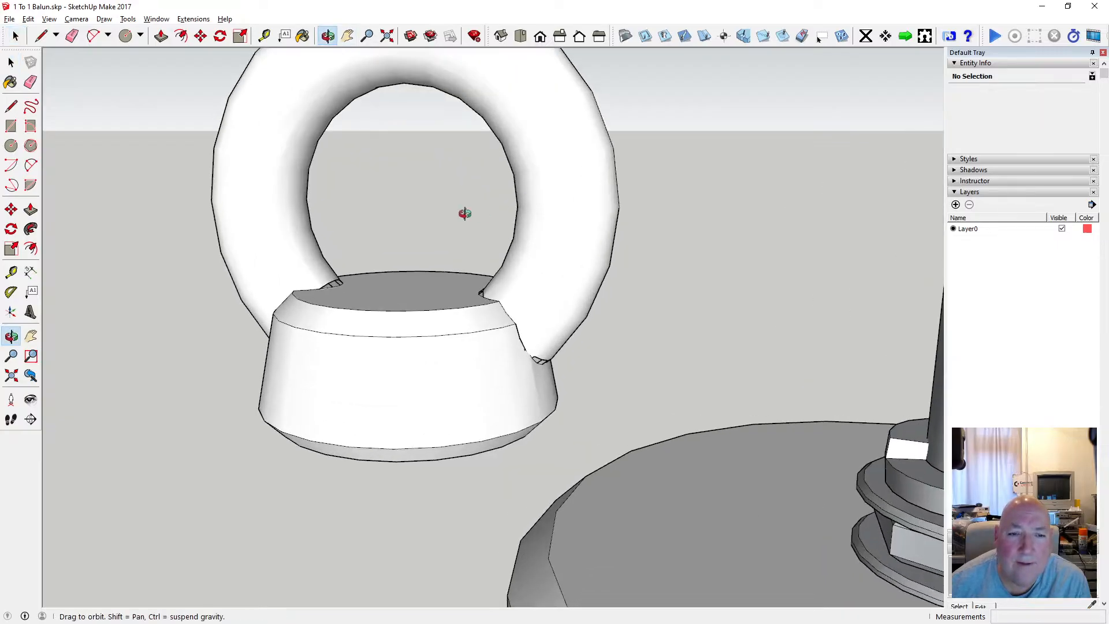
drag(460, 213, 521, 237)
scroll(476, 285, up, 1)
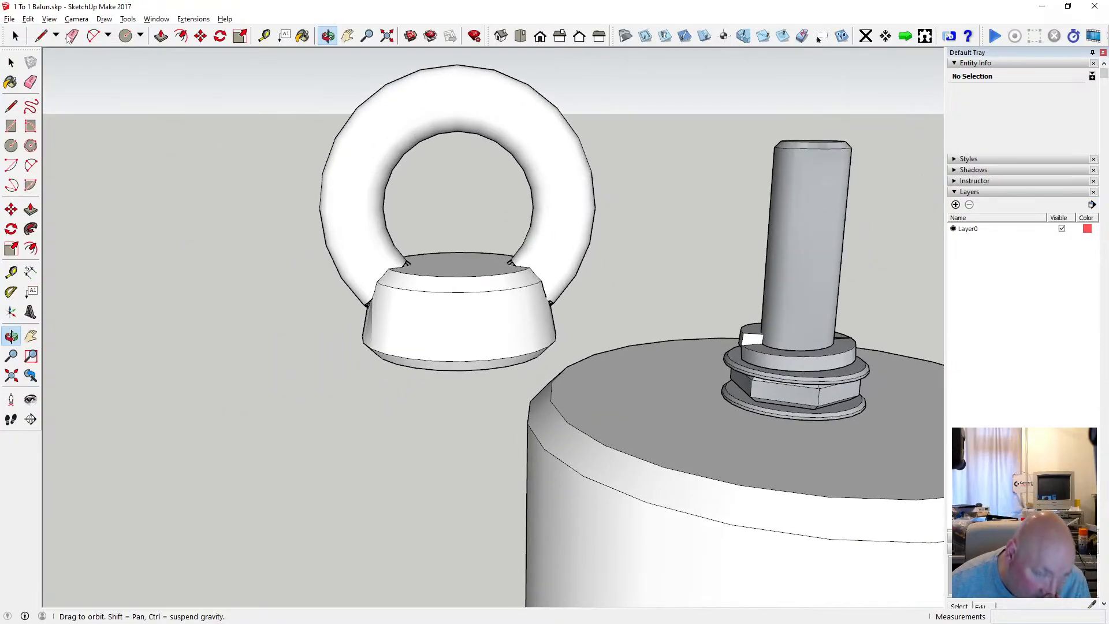
Undo the repeated face intersection and check the joints where the ring meets the base.
click(28, 19)
click(51, 35)
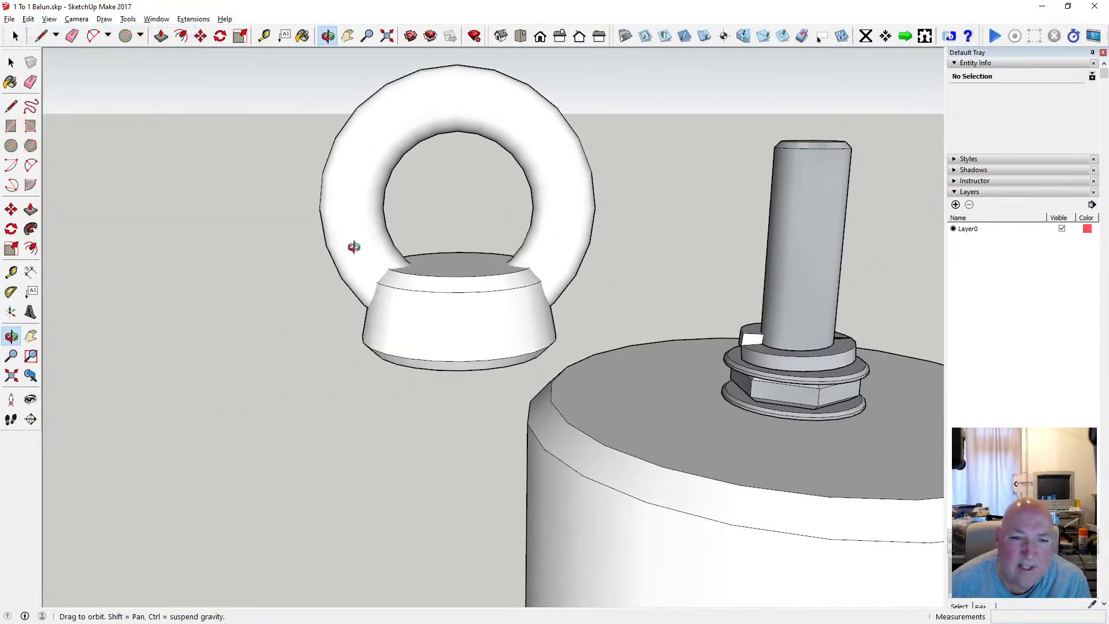
scroll(389, 260, up, 1)
scroll(366, 275, down, 3)
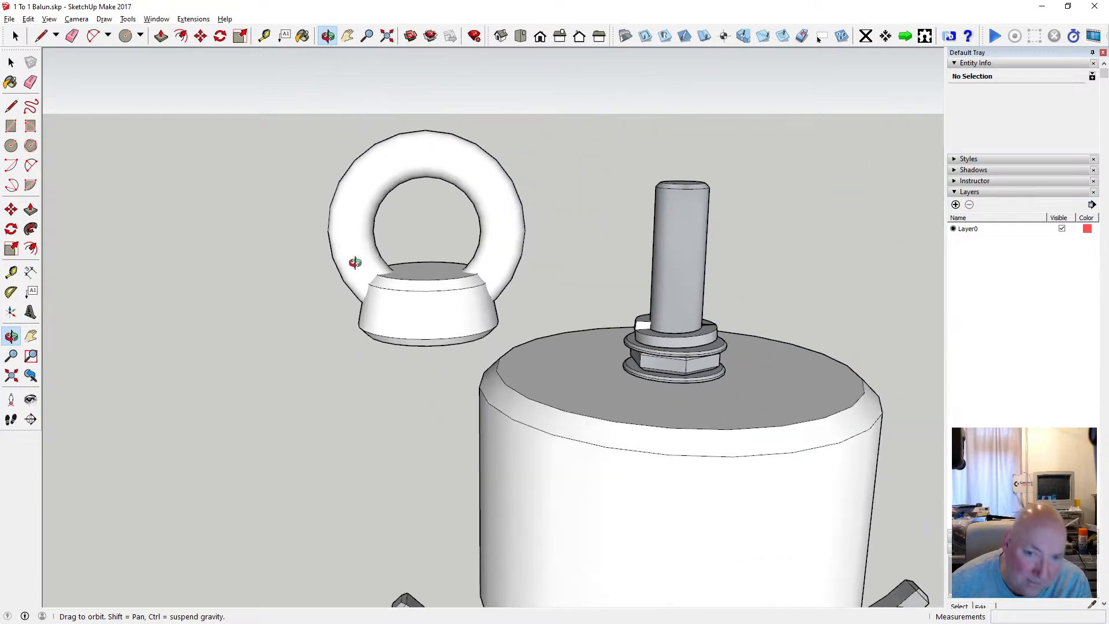
drag(441, 262, 445, 302)
scroll(445, 283, up, 3)
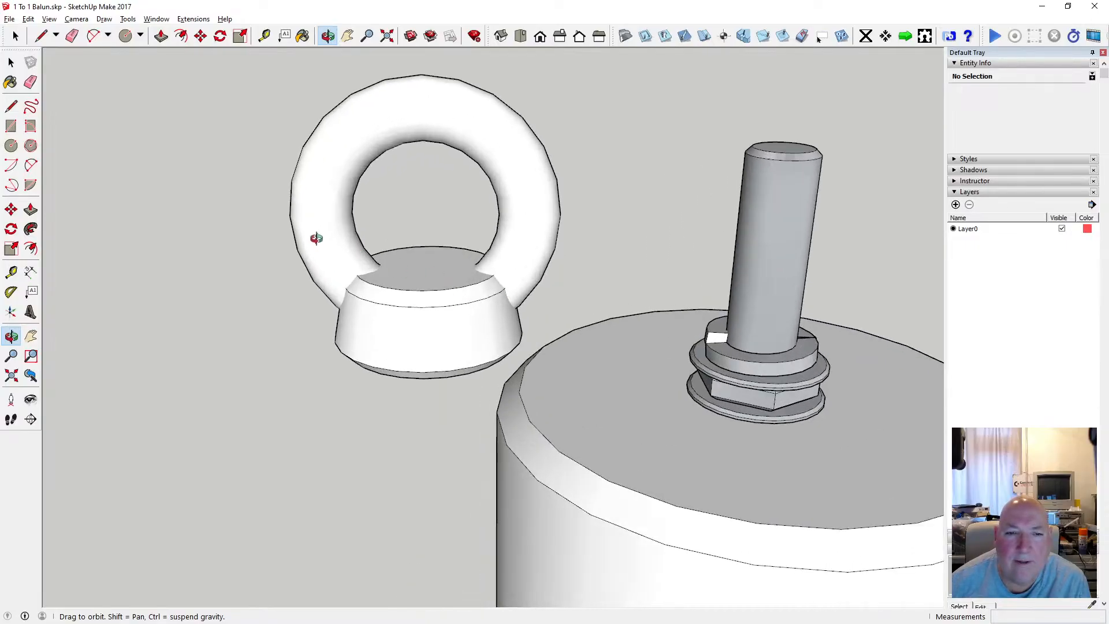
scroll(316, 238, down, 3)
Select the whole ring and base, open the Soften/Smooth Edges settings, and convert the selected curves to polygons.
key(space)
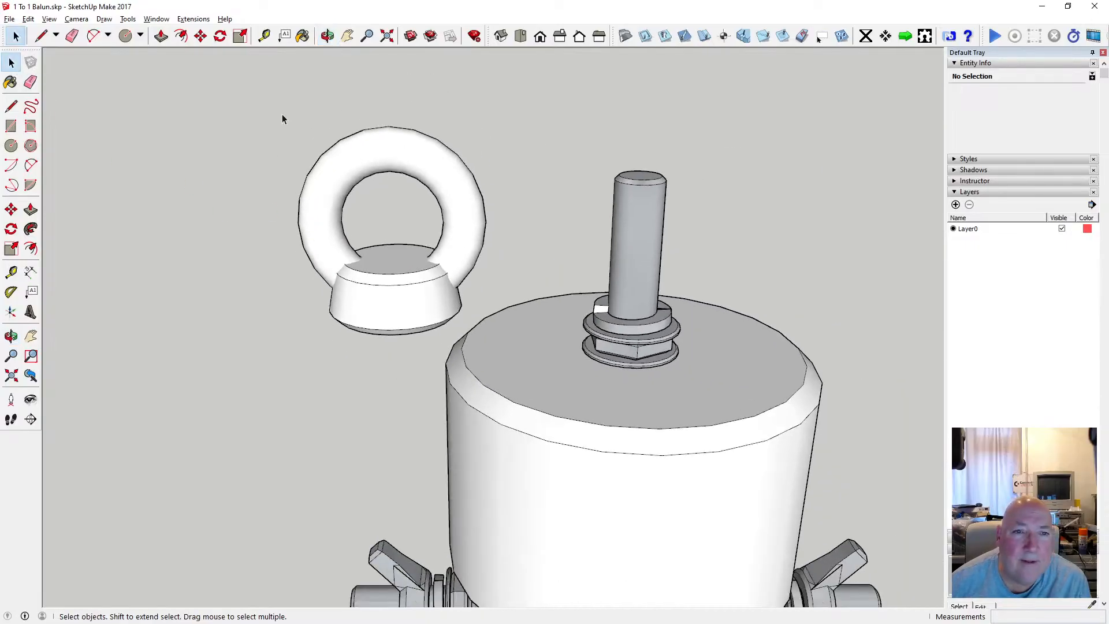
mouse_move(280, 100)
mouse_down()
mouse_move(557, 354)
mouse_move(480, 334)
mouse_move(491, 343)
mouse_up()
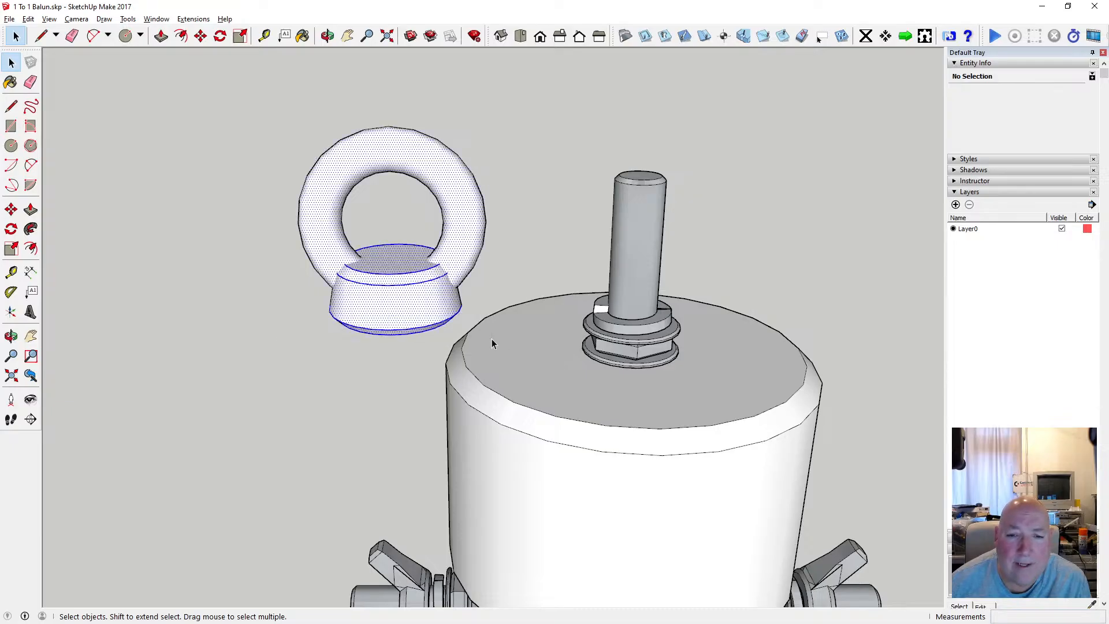
right_click(428, 287)
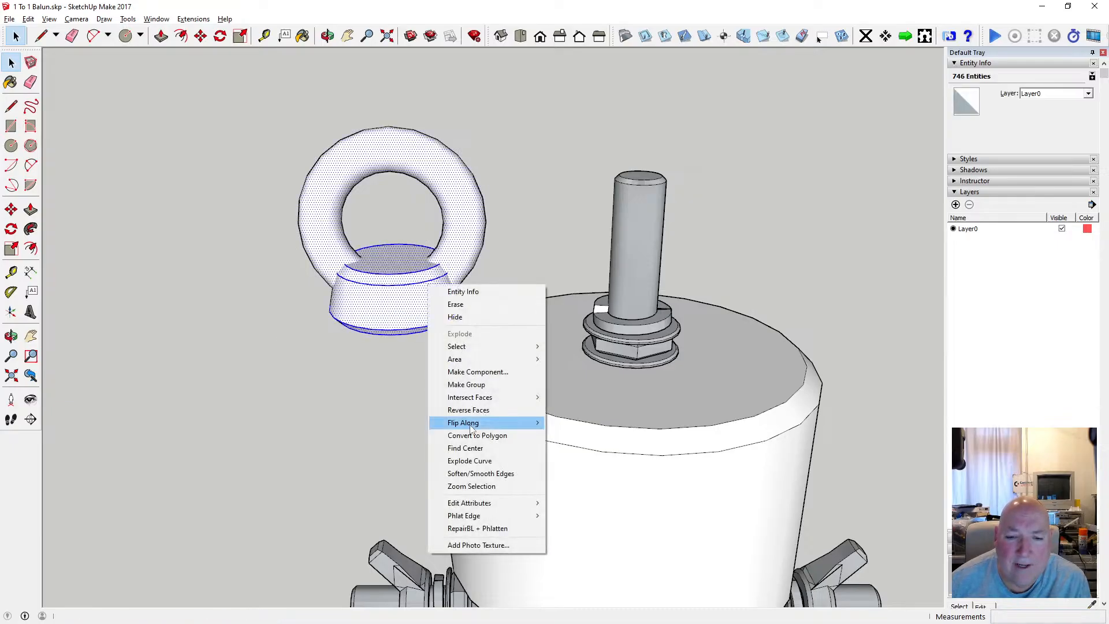
click(502, 475)
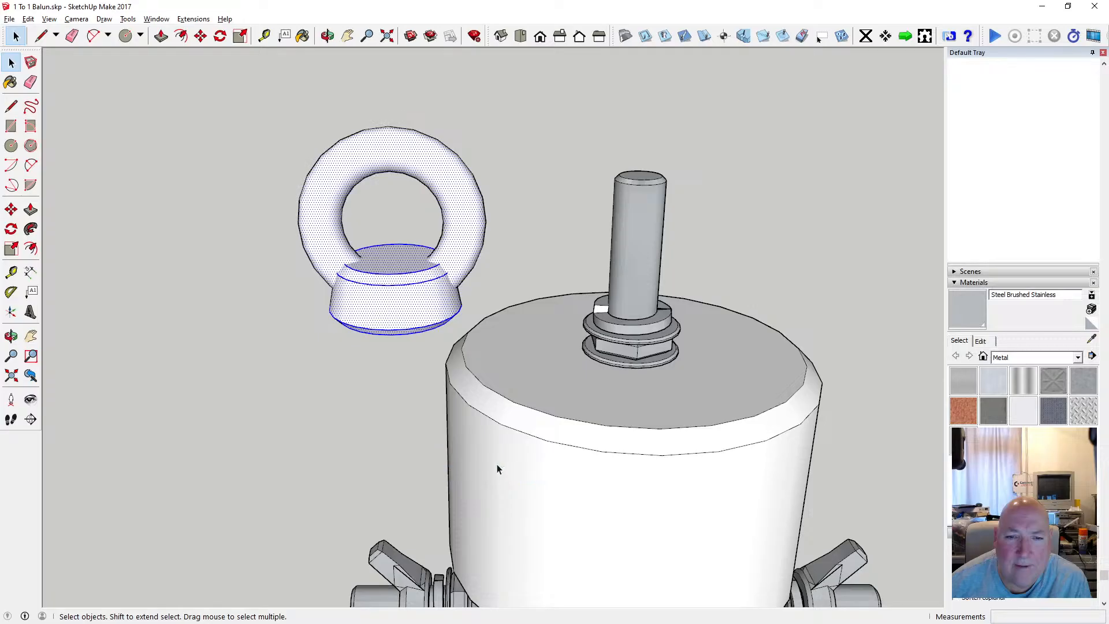
right_click(442, 279)
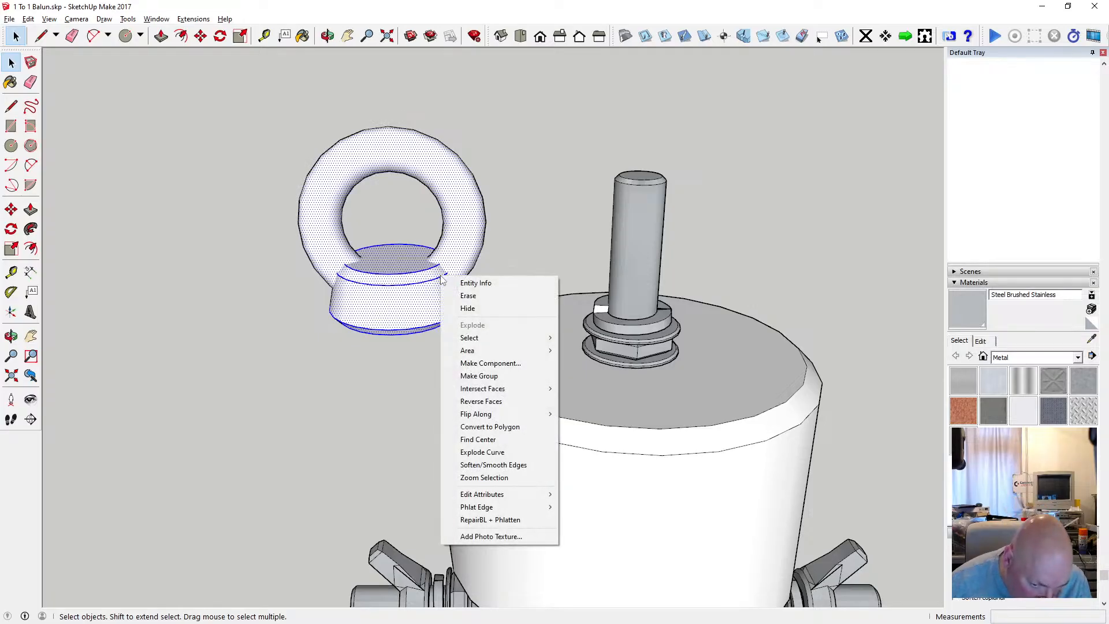
click(517, 429)
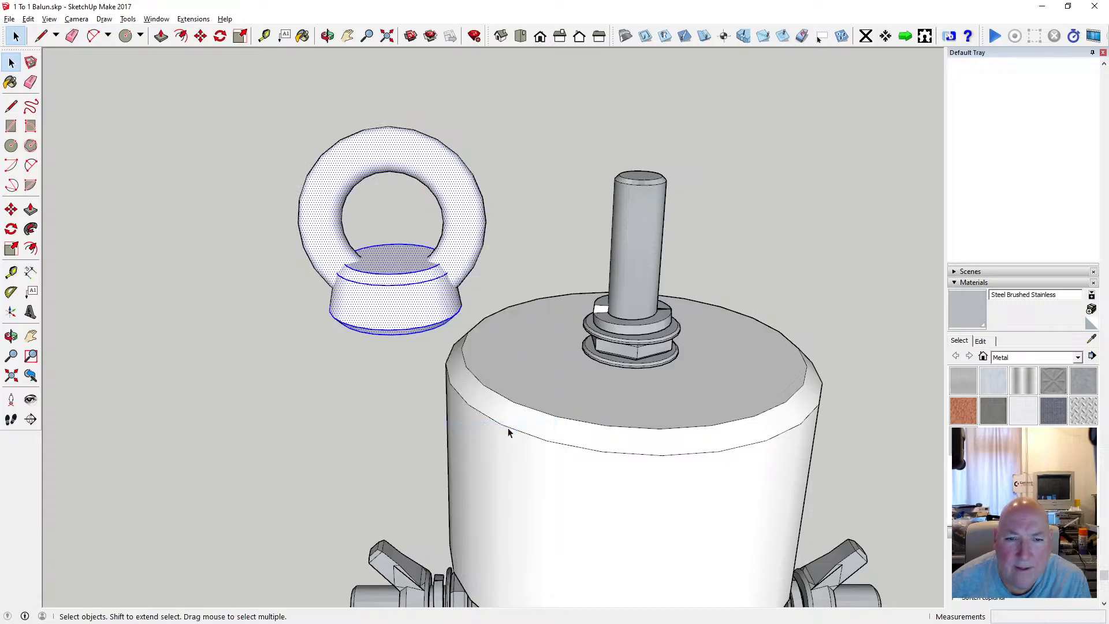
Try the RepairBL + Phlatten operation on the selected ring and base.
right_click(427, 287)
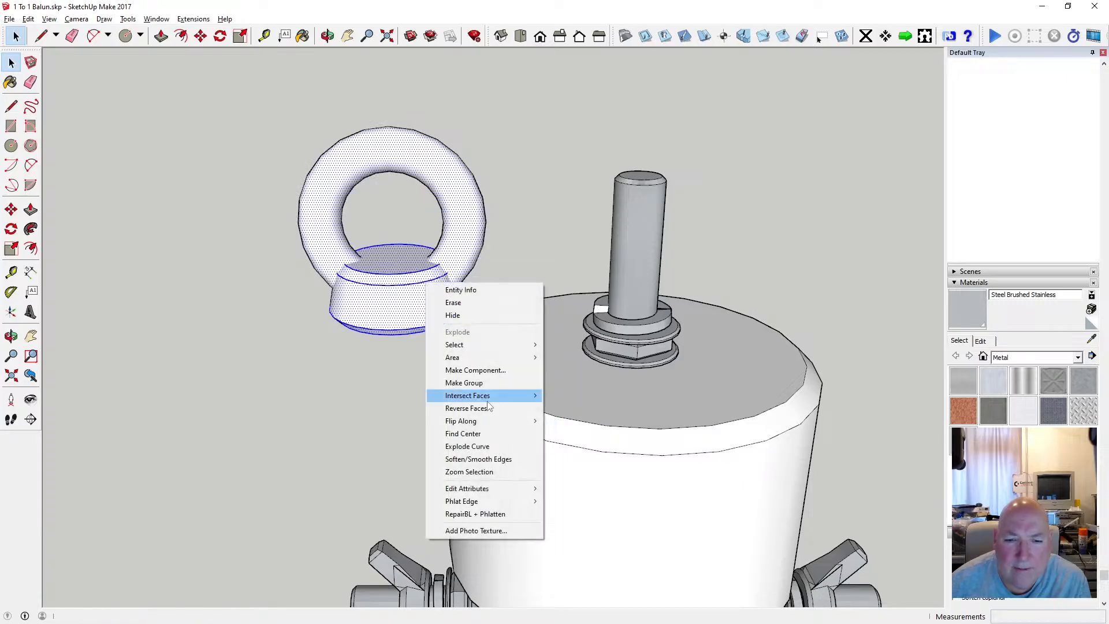
click(491, 516)
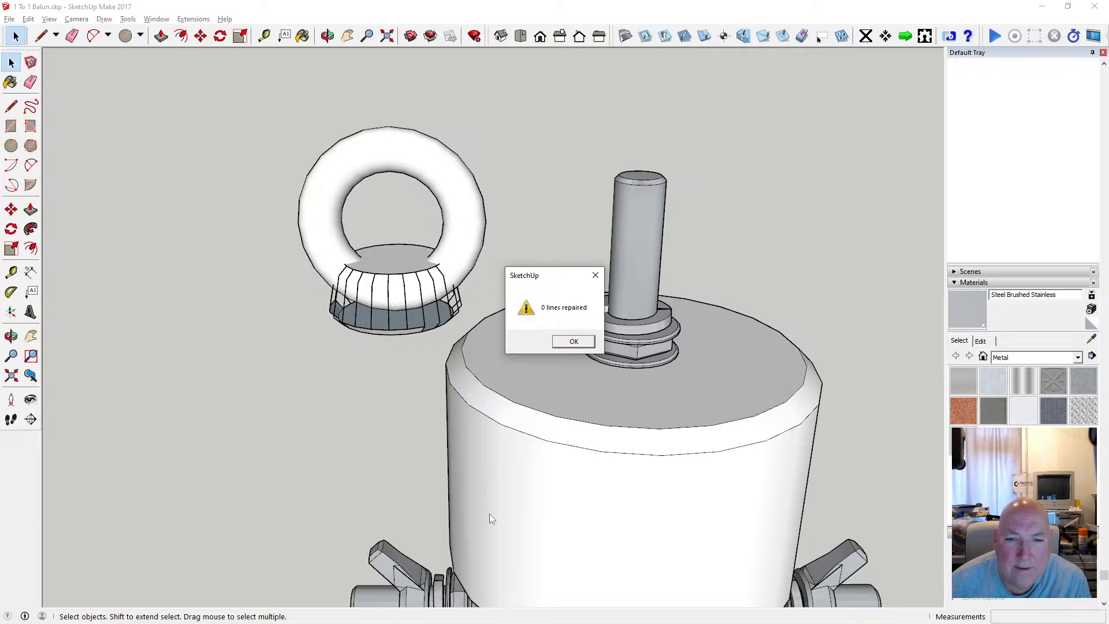
click(563, 343)
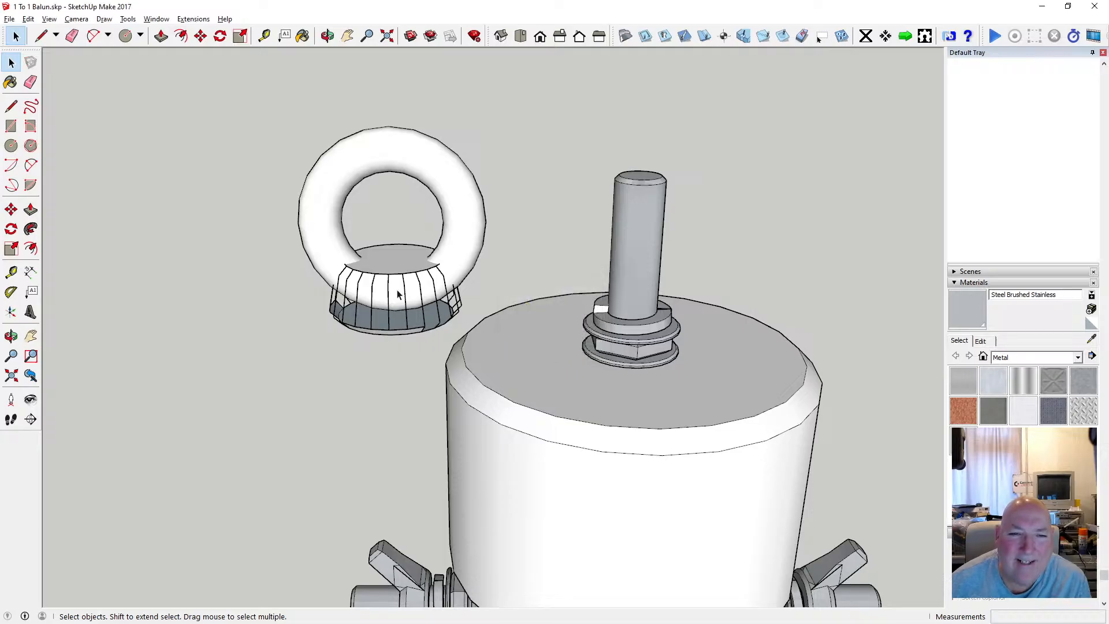
scroll(397, 294, up, 2)
Undo the RepairBL + Phlatten operation on the ring and base.
click(28, 19)
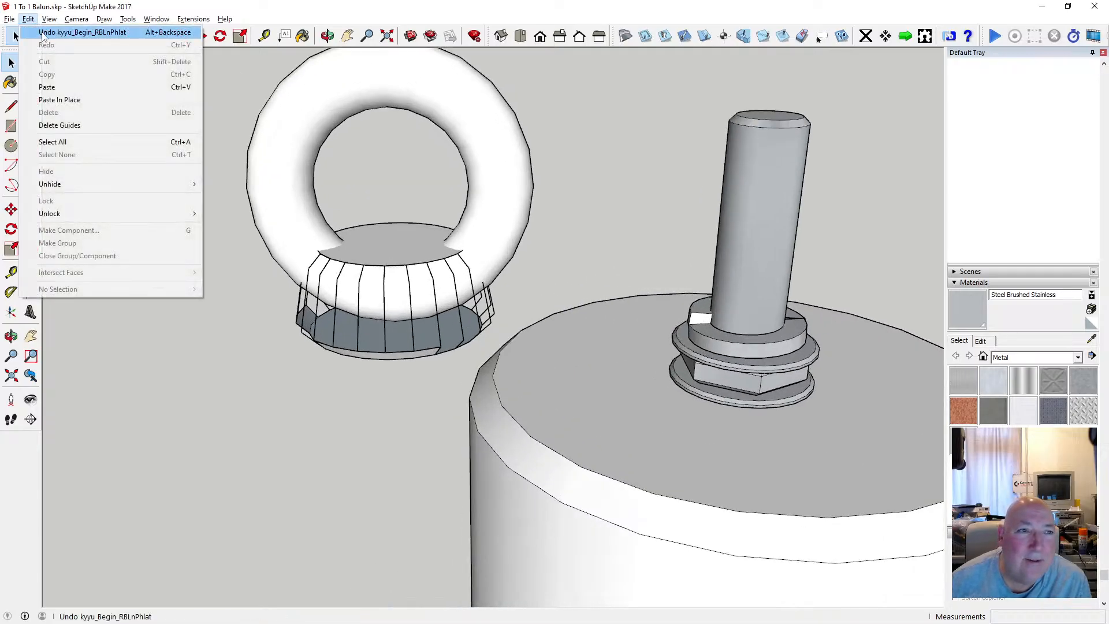
click(44, 33)
scroll(426, 299, up, 2)
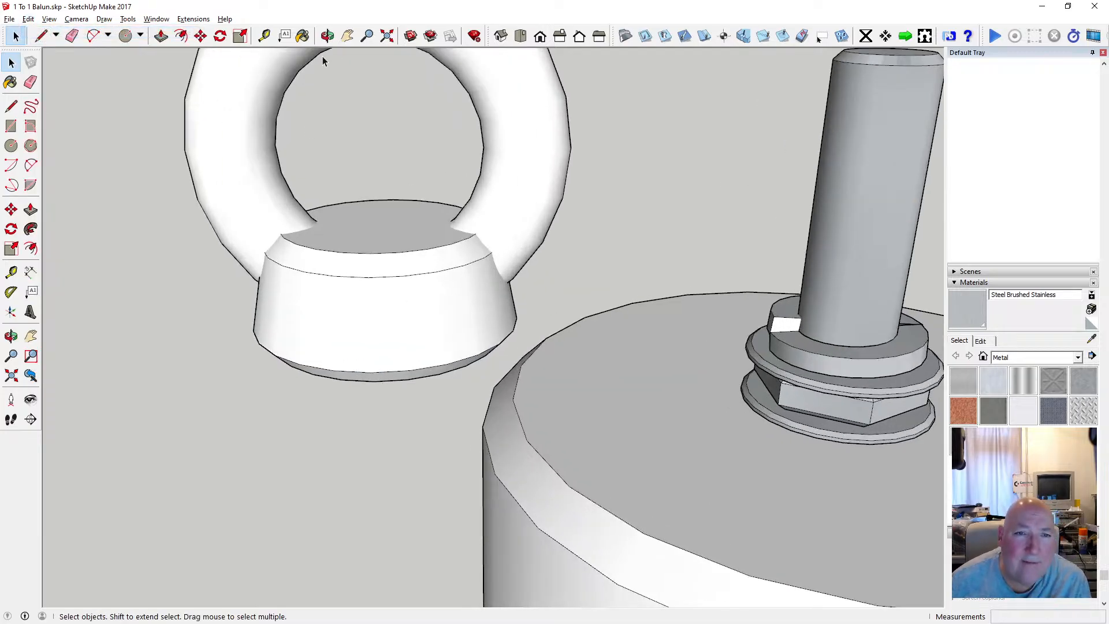
scroll(277, 263, down, 6)
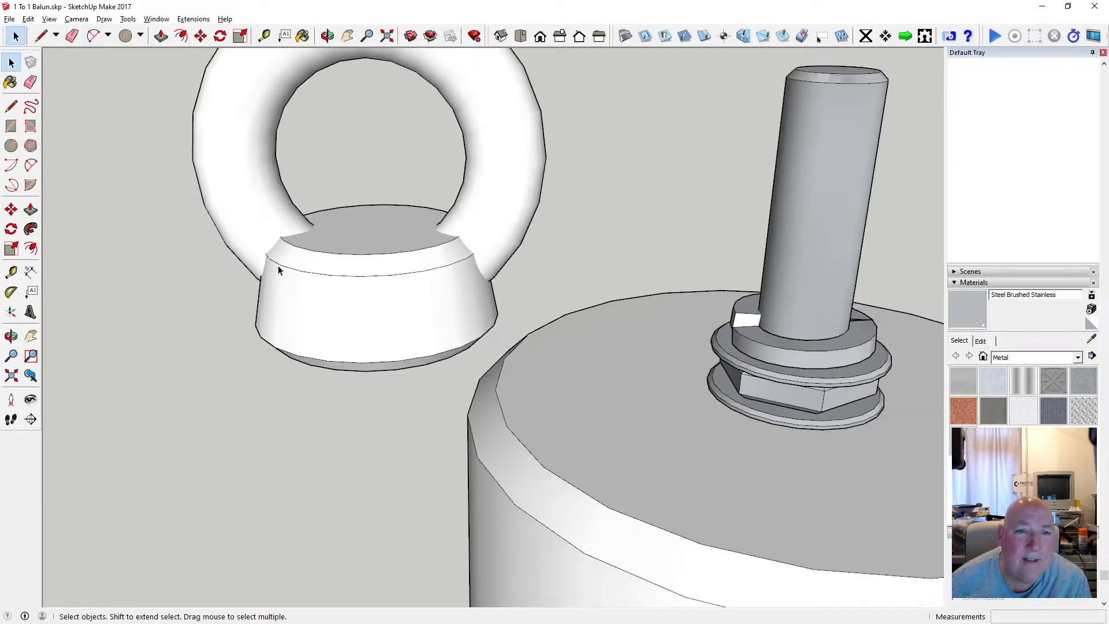
drag(406, 263, 471, 336)
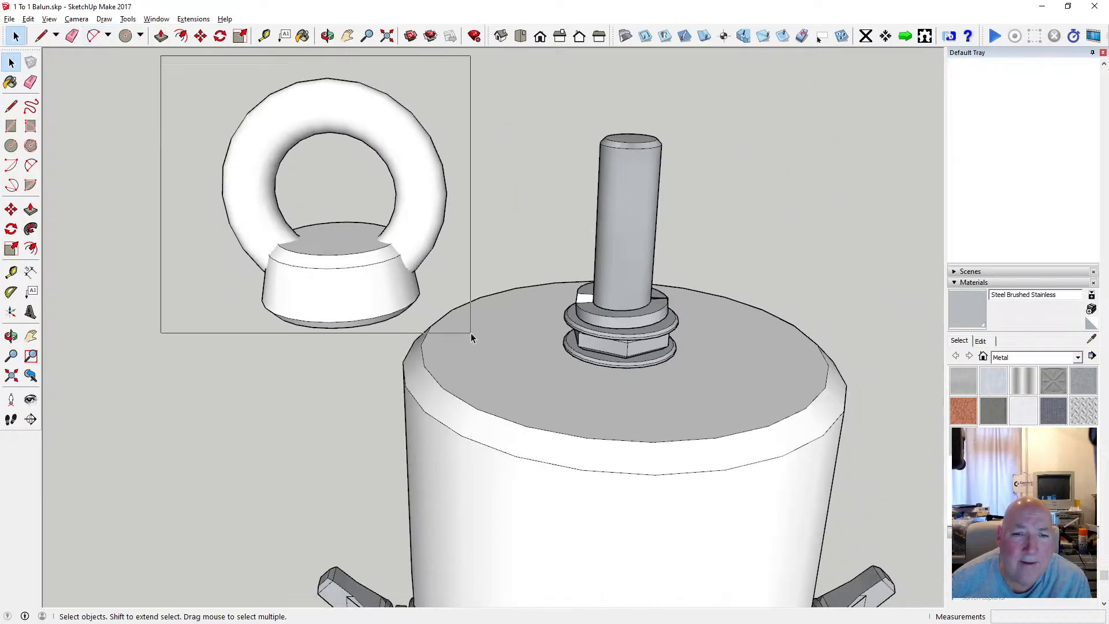
drag(471, 334, 471, 333)
click(466, 275)
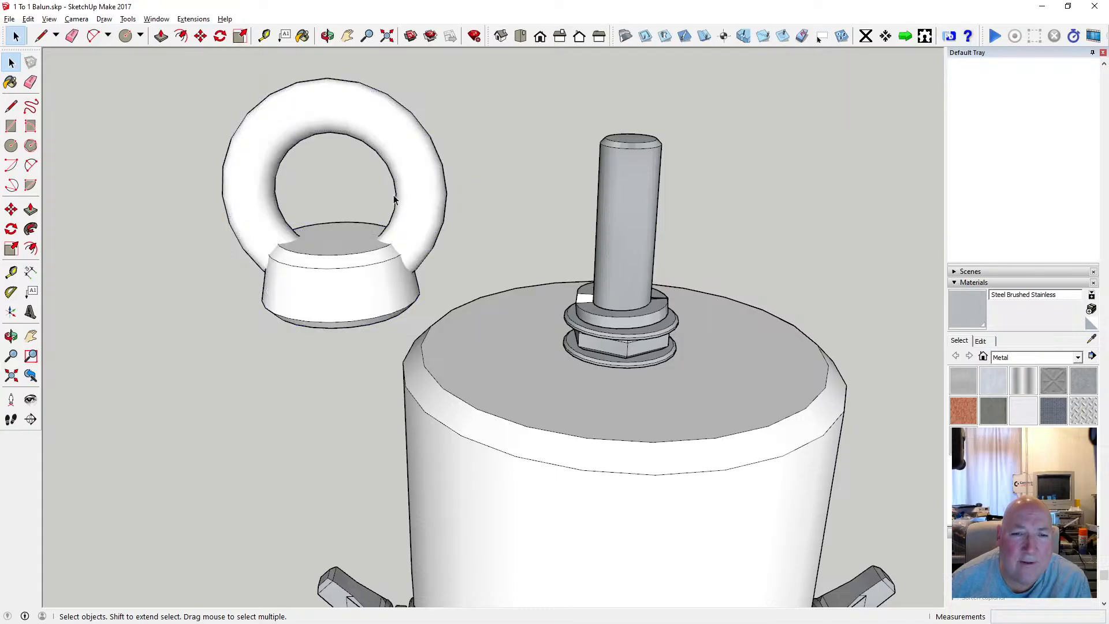
Draw a circle of 3 mm radius at the centre of the base's underside.
click(328, 36)
mouse_move(366, 264)
mouse_down()
mouse_move(359, 185)
mouse_move(304, 339)
mouse_move(293, 276)
mouse_move(565, 460)
mouse_move(366, 185)
mouse_move(409, 254)
mouse_move(368, 258)
mouse_up()
scroll(368, 258, up, 2)
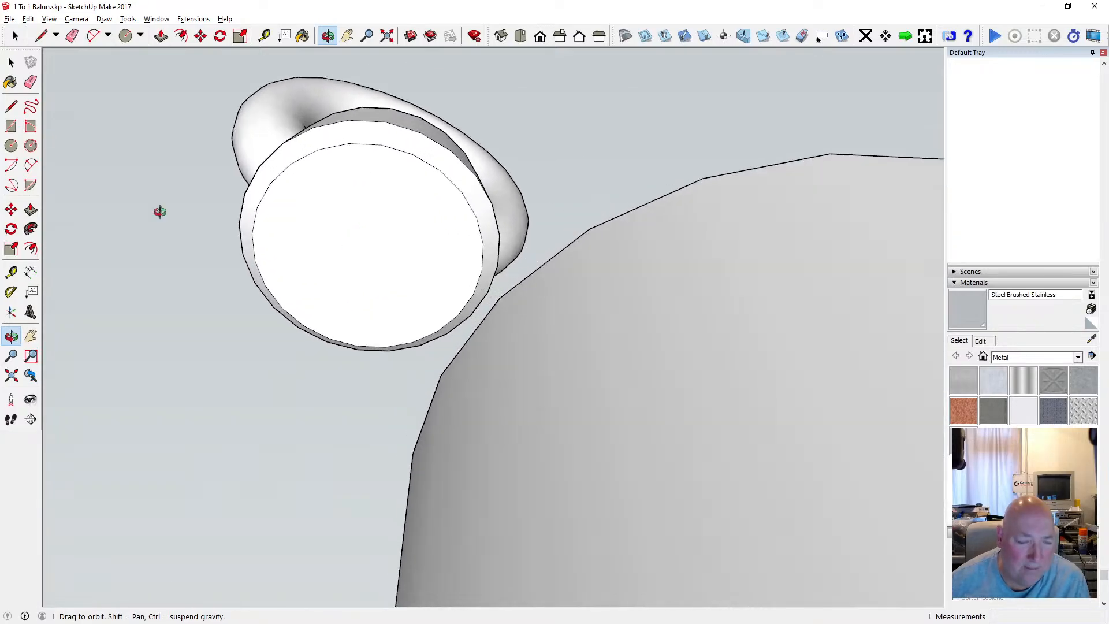
click(11, 145)
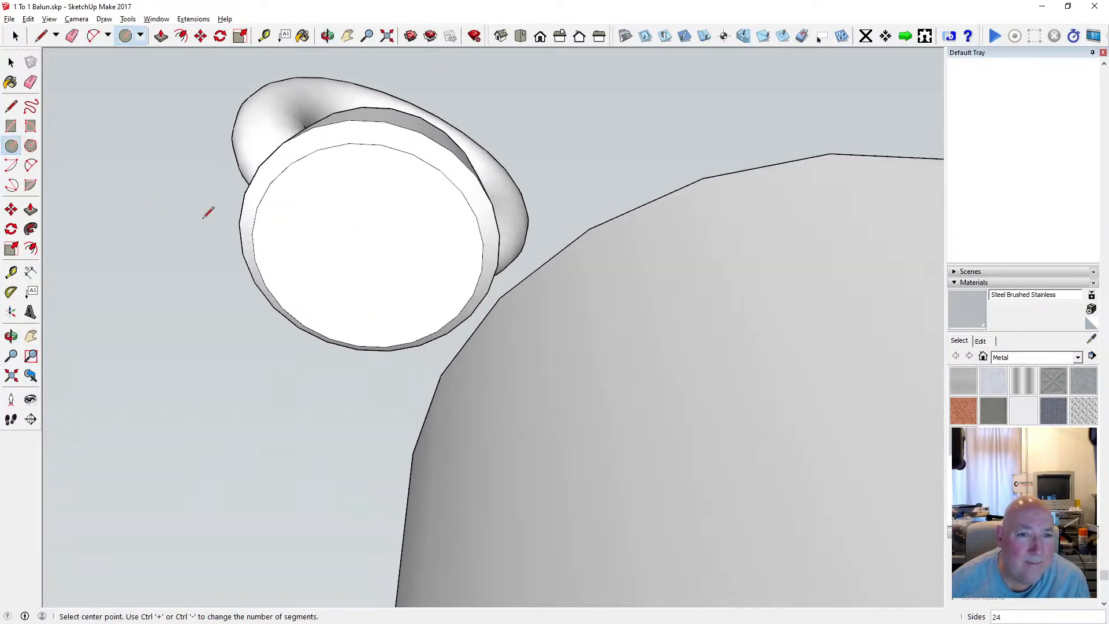
click(368, 252)
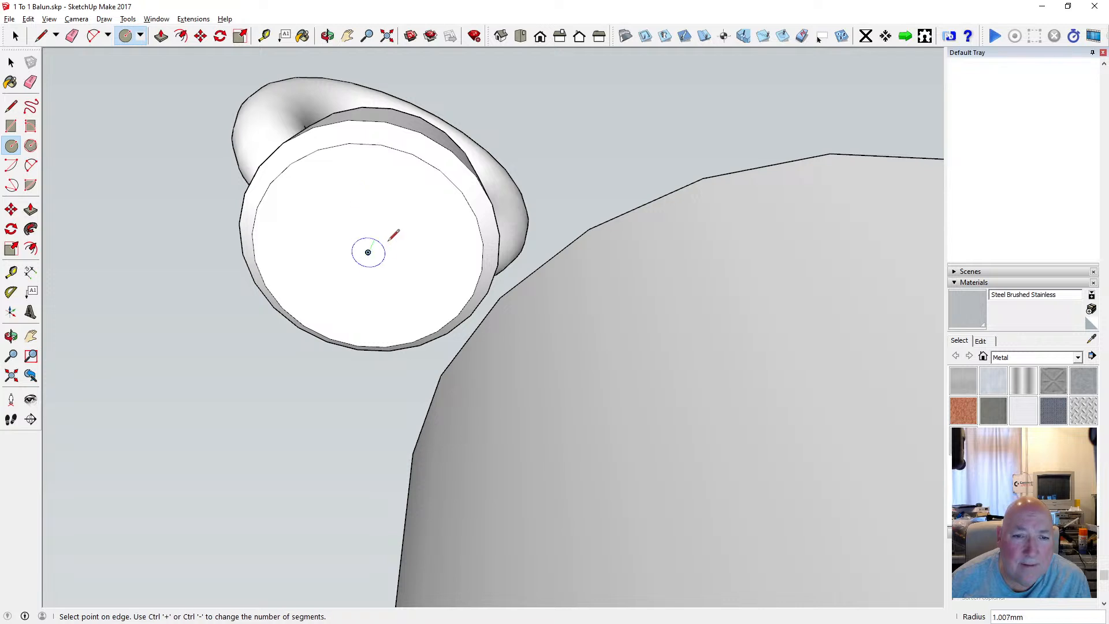
click(415, 259)
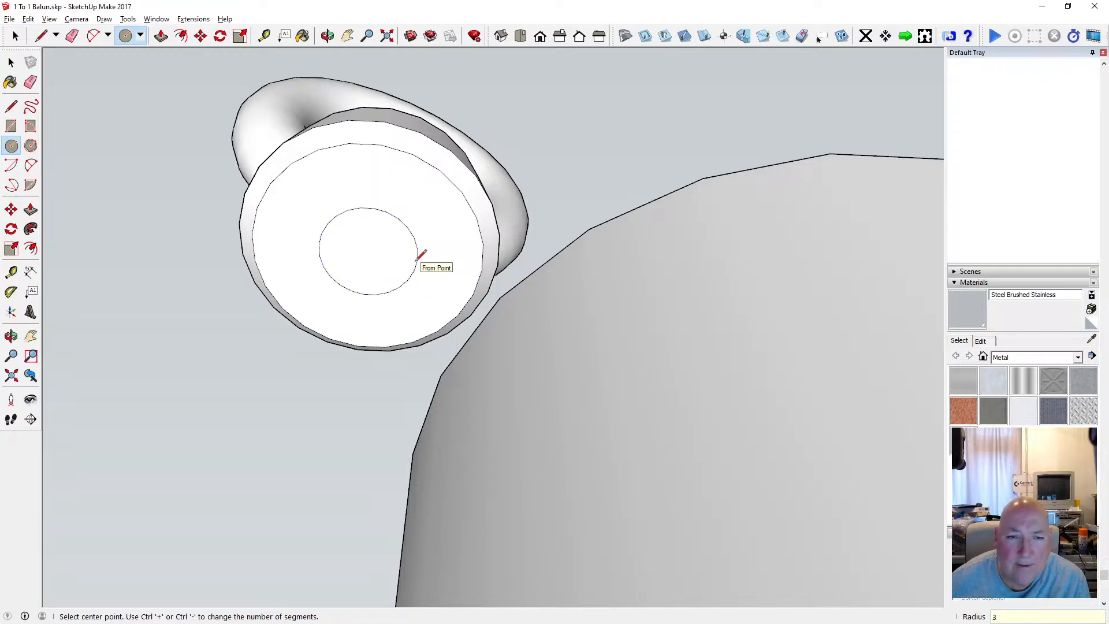
Push the 3 mm radius circle on the base's underside 7 mm into the base to make the rod hole.
click(163, 38)
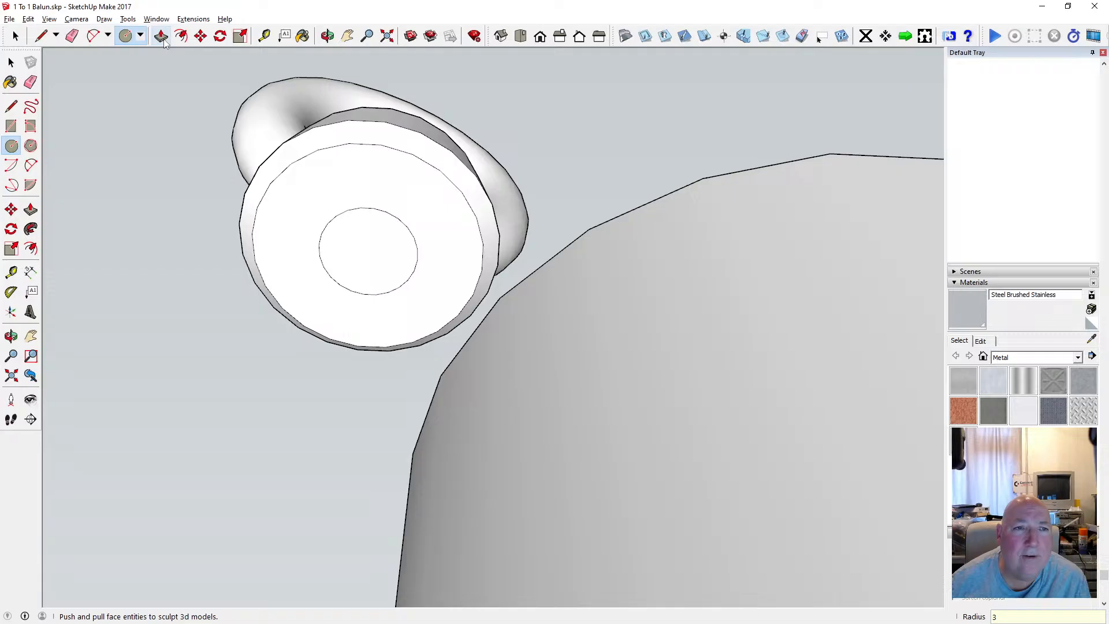
click(327, 36)
drag(376, 116, 260, 350)
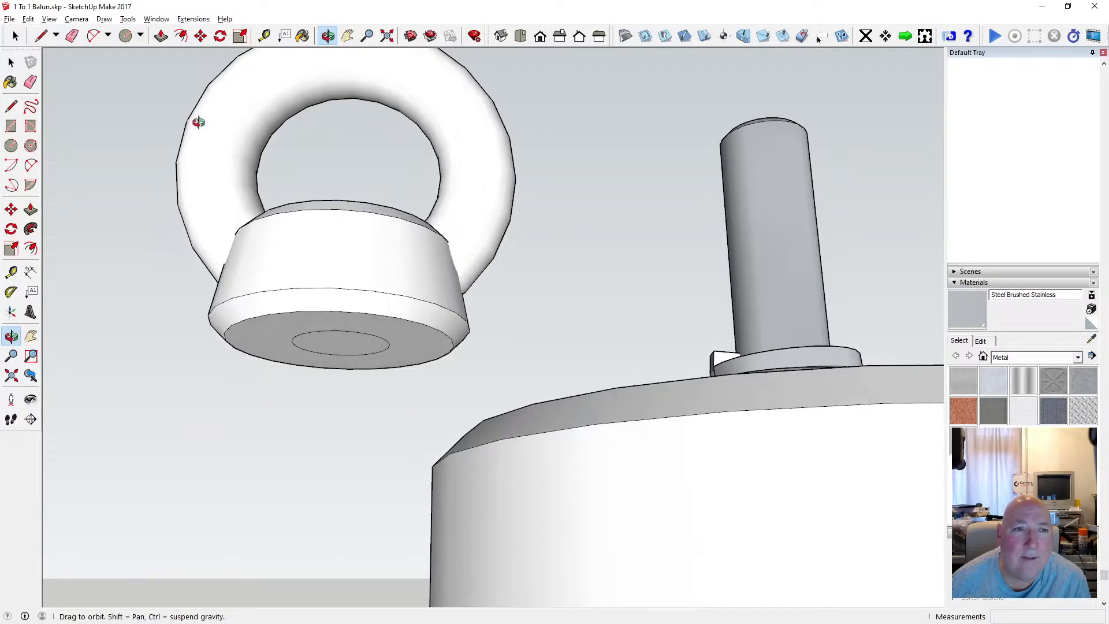
click(161, 36)
click(323, 351)
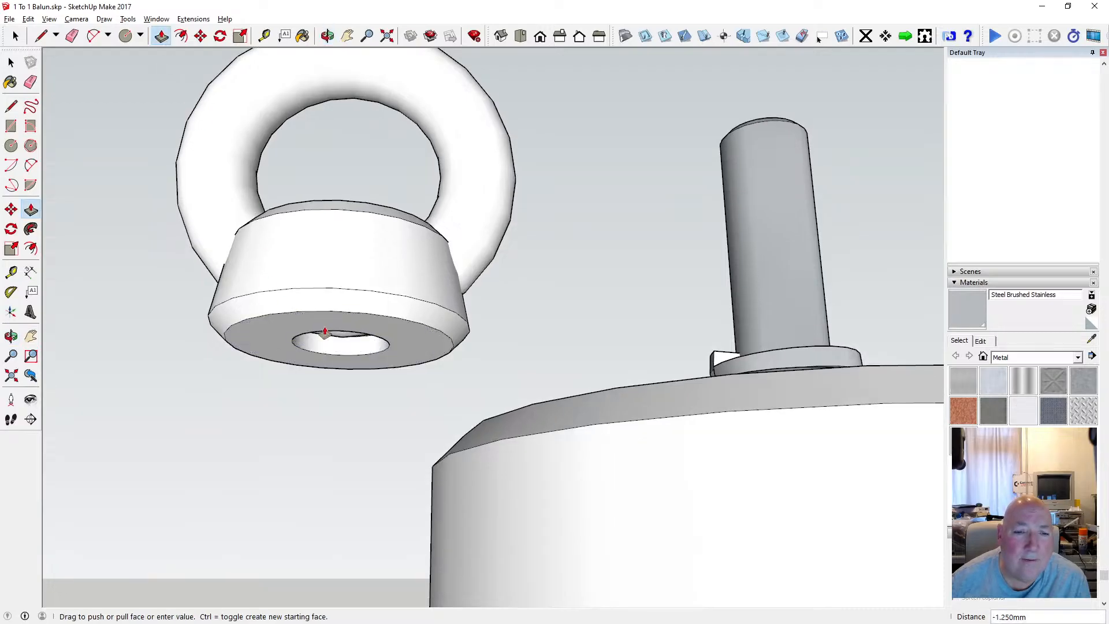
text(7)
key(Return)
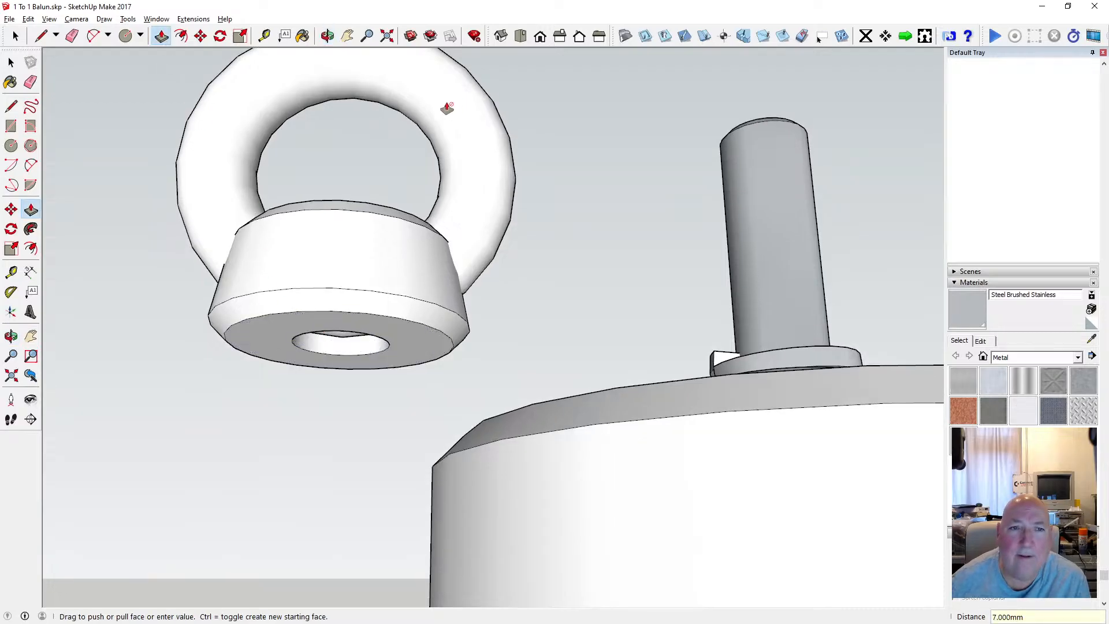
Examine the rod hole from above the base between the ring's legs and from the underside.
click(326, 36)
drag(339, 168, 328, 462)
scroll(349, 296, up, 3)
scroll(349, 296, down, 2)
drag(334, 241, 518, 327)
scroll(487, 327, down, 4)
scroll(426, 329, up, 4)
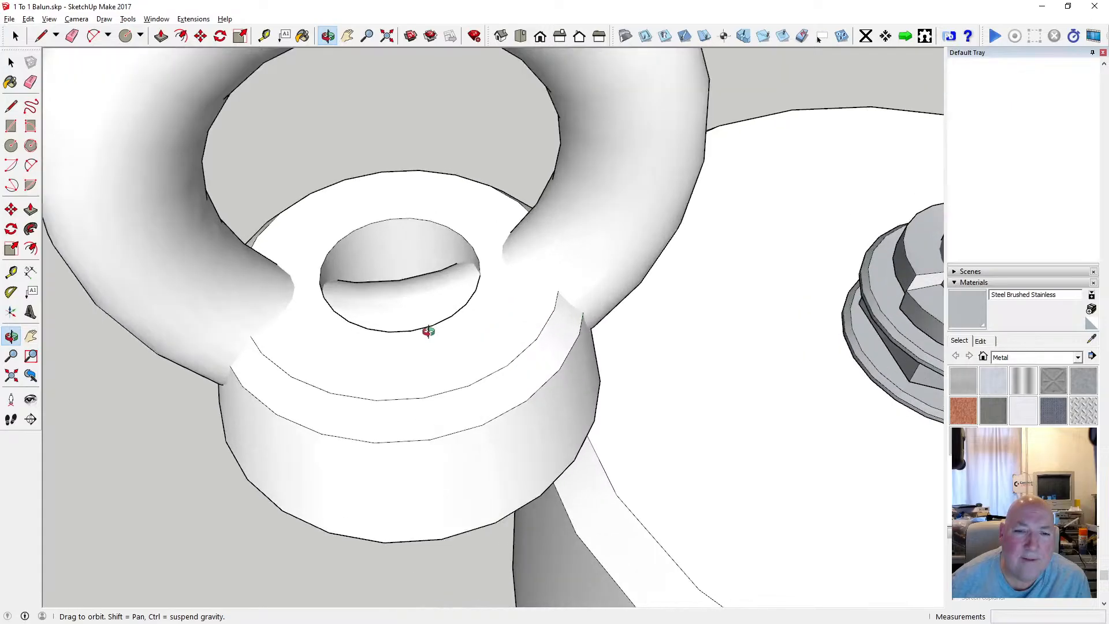
scroll(411, 316, down, 3)
drag(411, 316, 378, 324)
scroll(378, 317, up, 4)
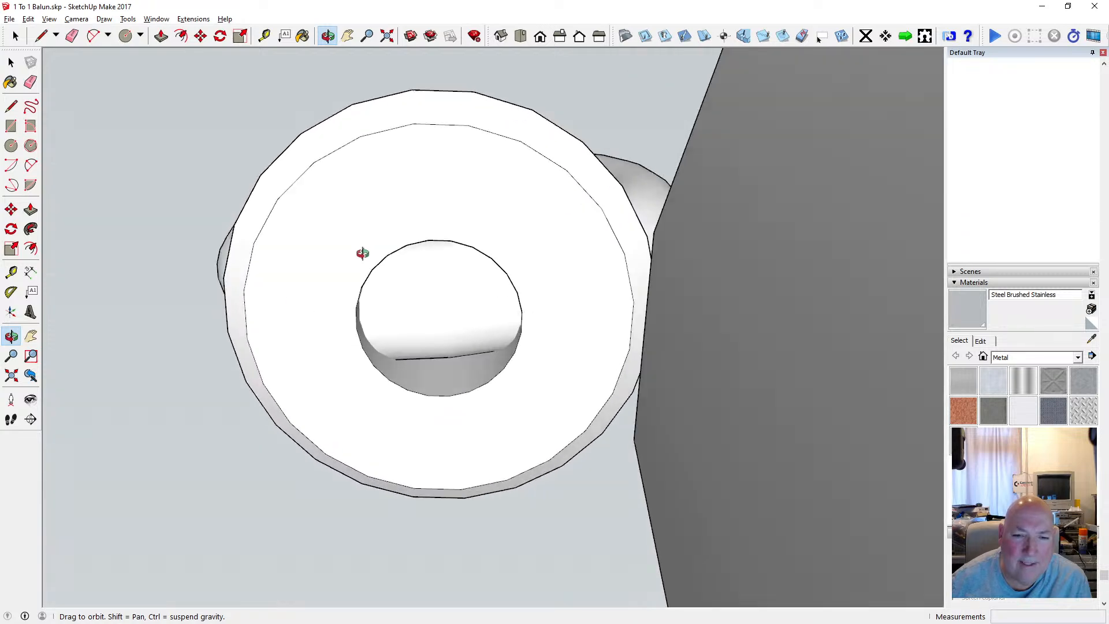
Offset the rod hole's edge 1 mm outward on the base's underside.
drag(362, 253, 428, 337)
scroll(431, 328, down, 3)
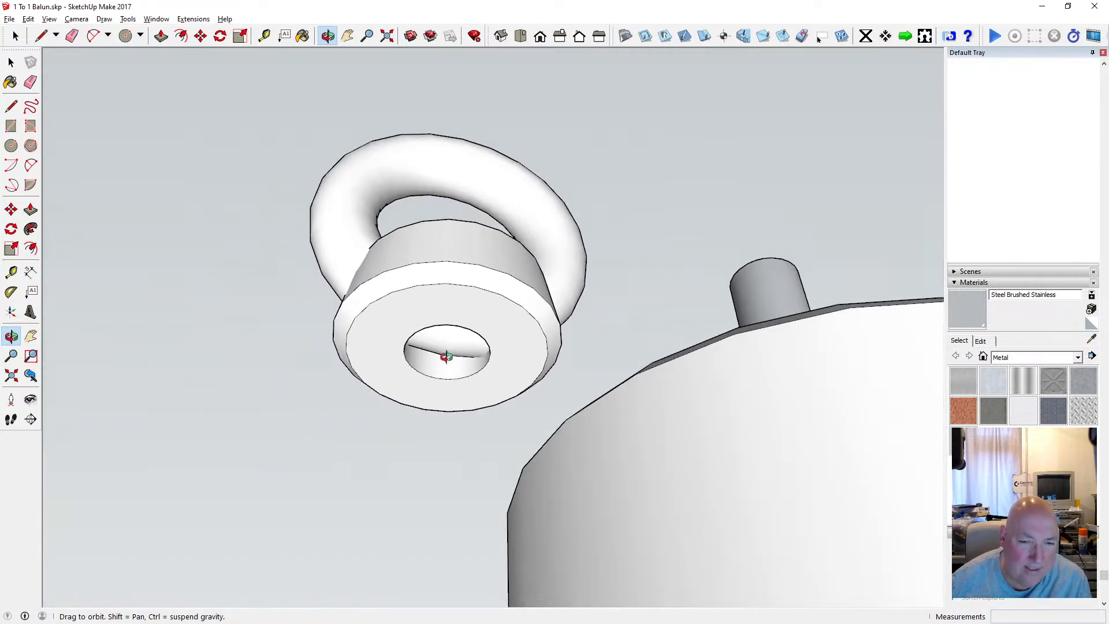
scroll(446, 355, up, 2)
click(181, 36)
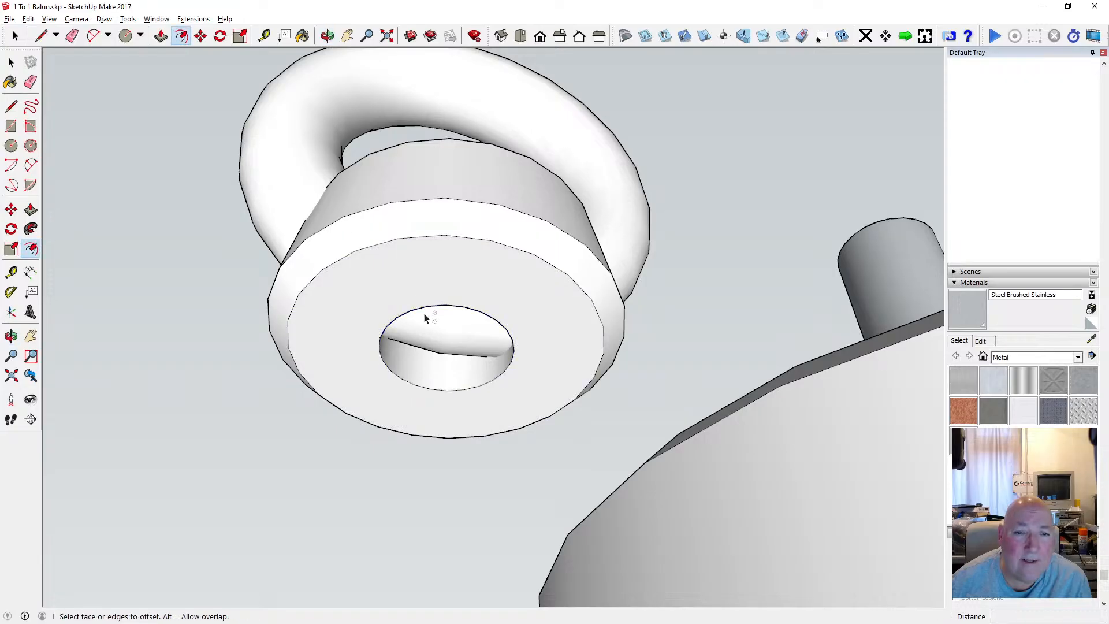
click(421, 311)
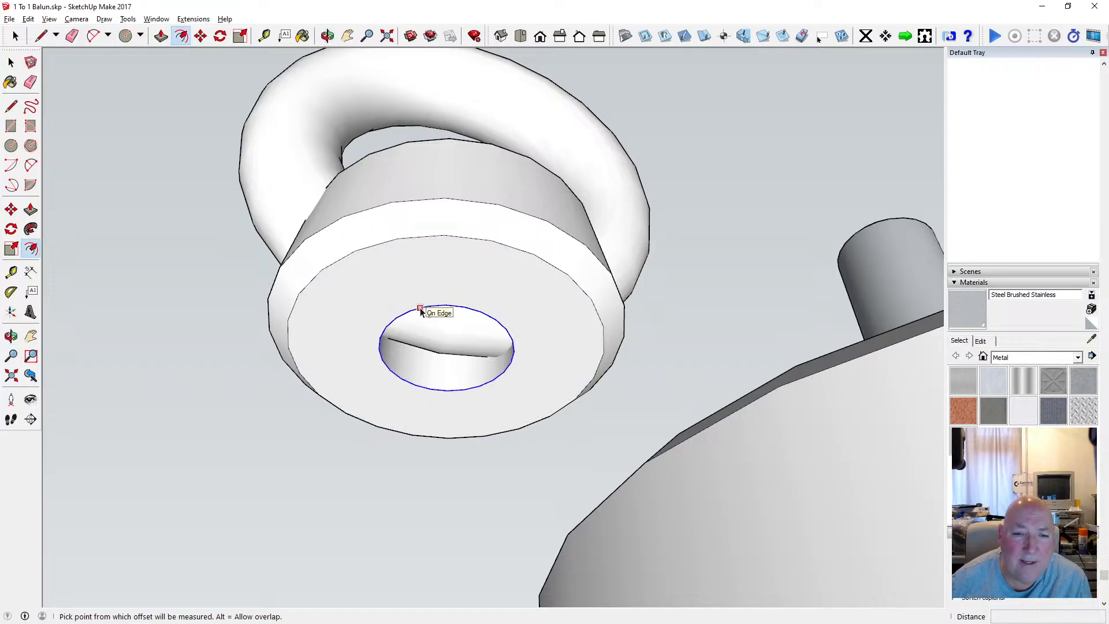
click(421, 311)
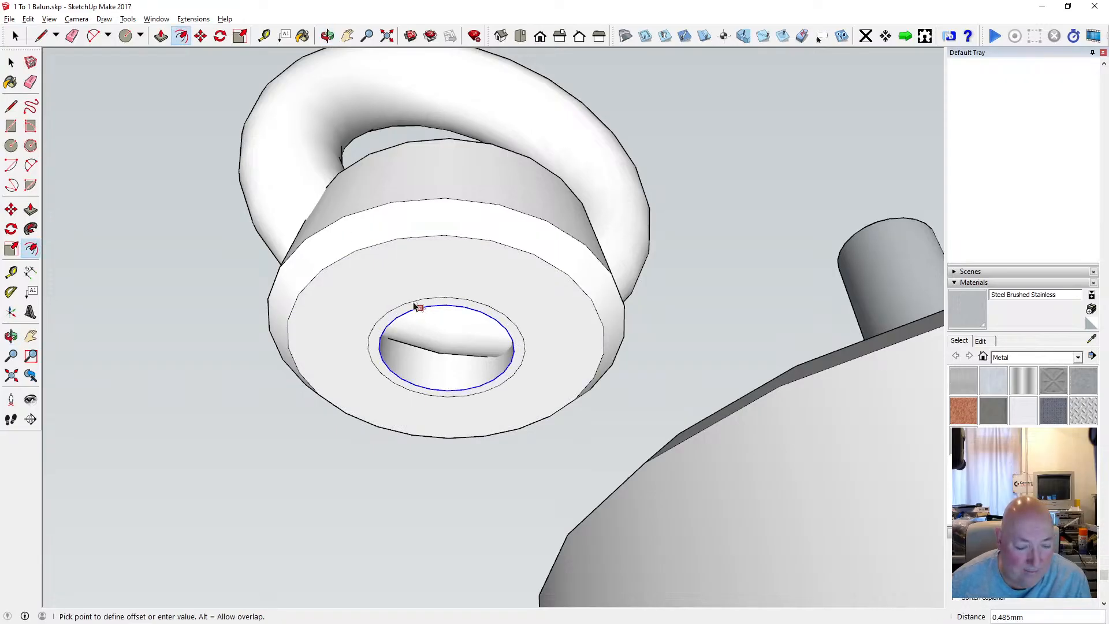
text(1)
key(Return)
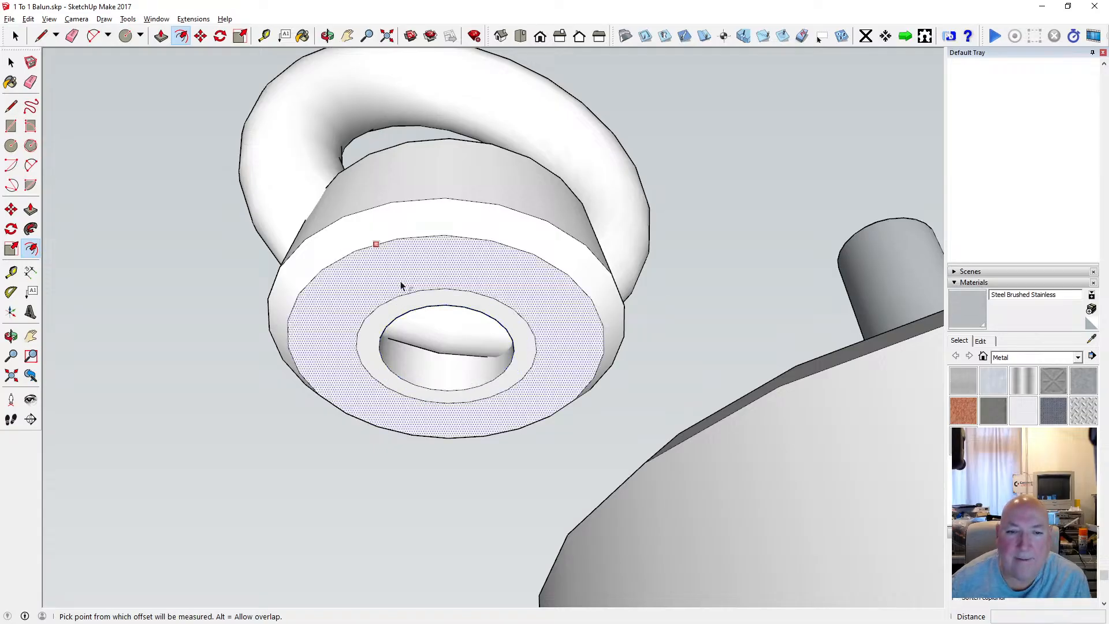
Move the hole's inner edge 1 mm into the base along the blue axis to form a chamfered opening.
click(328, 36)
drag(361, 168, 317, 95)
key(m)
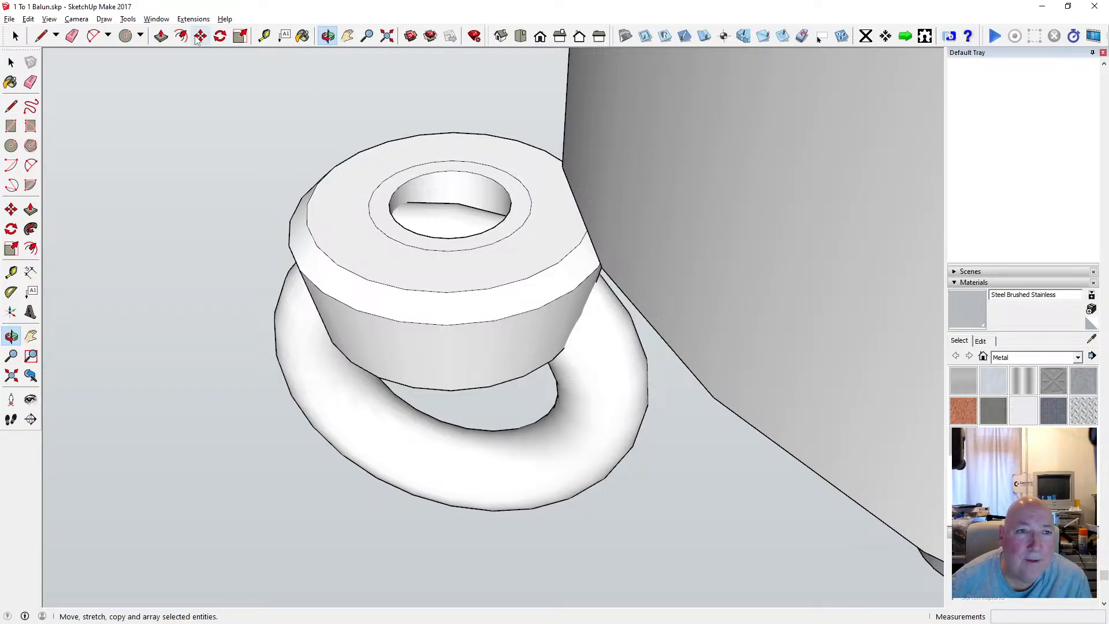
click(451, 173)
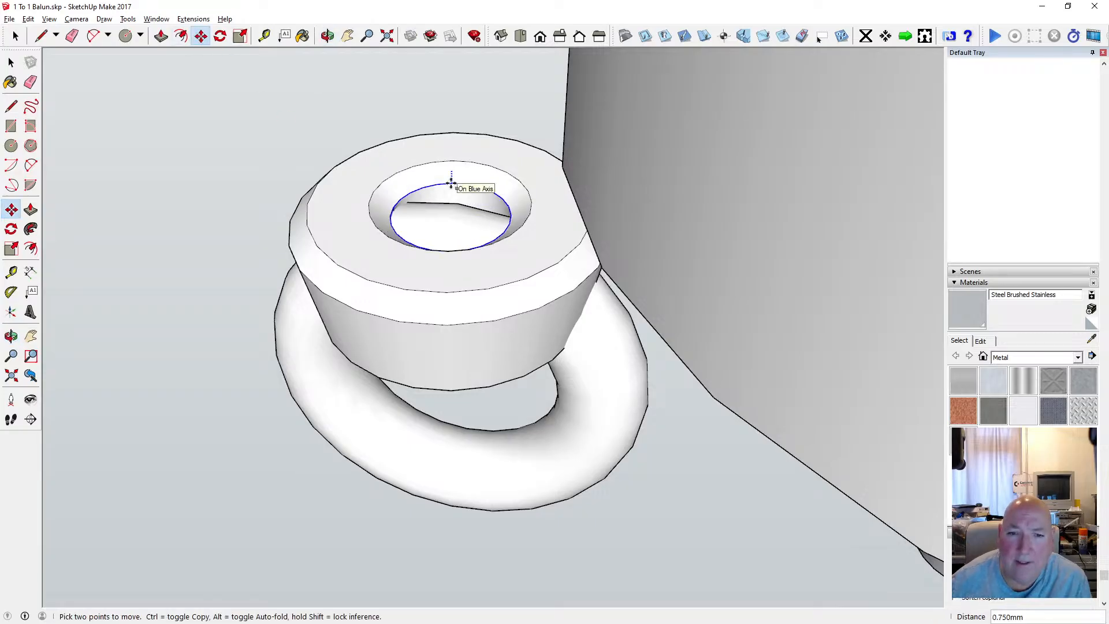
text(1)
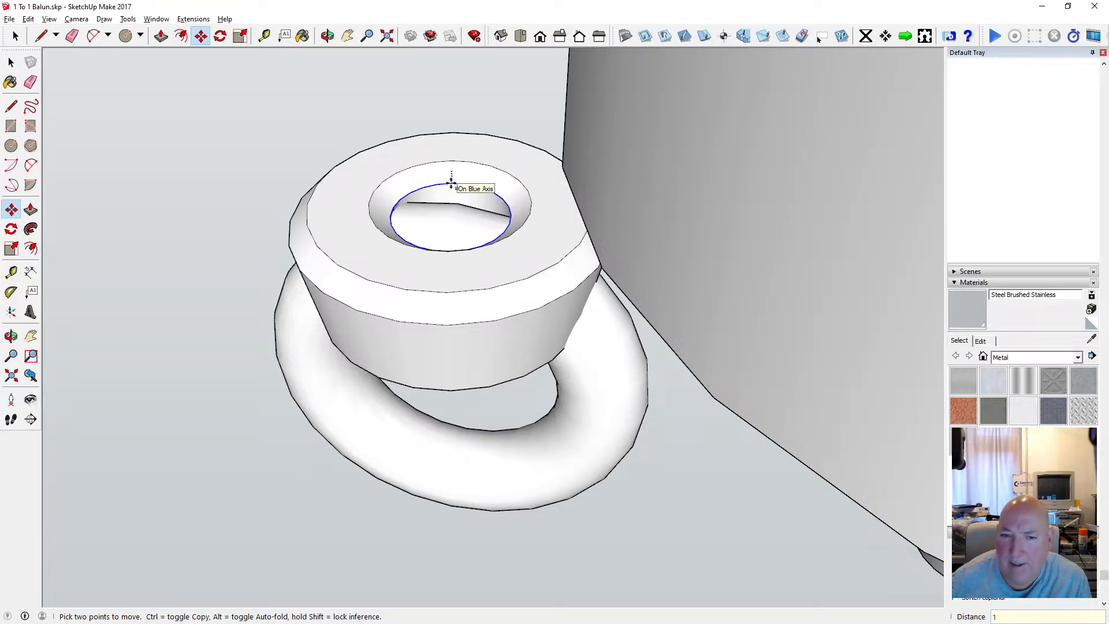
key(Return)
key(o)
scroll(438, 171, up, 3)
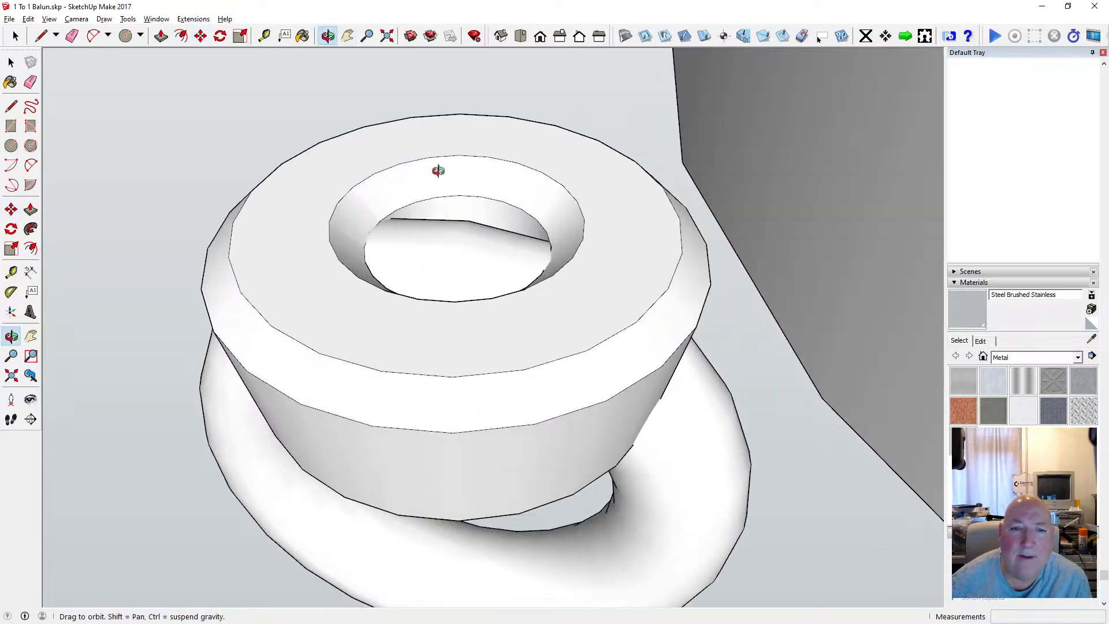
drag(438, 170, 456, 390)
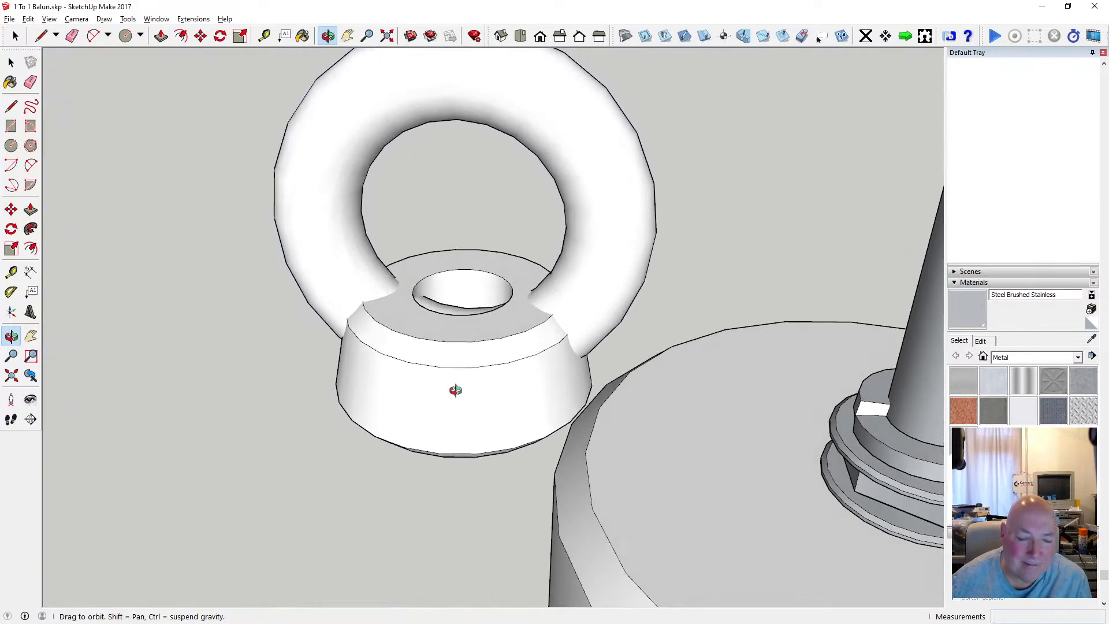
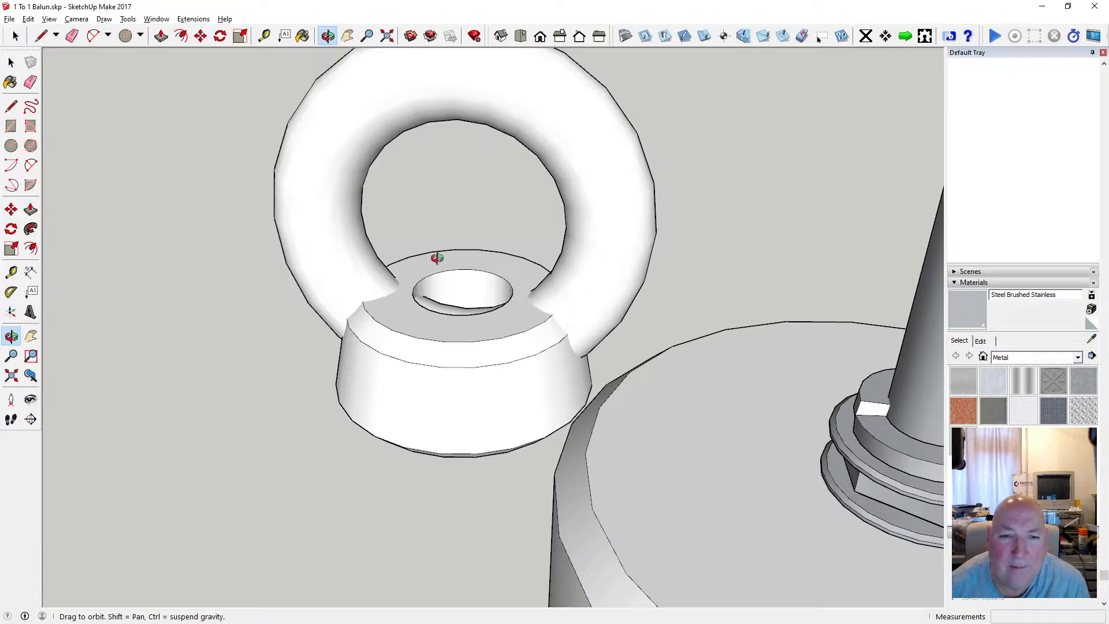
Select the whole ring and base fitting and intersect its faces with the selection.
scroll(449, 310, up, 1)
scroll(392, 308, down, 3)
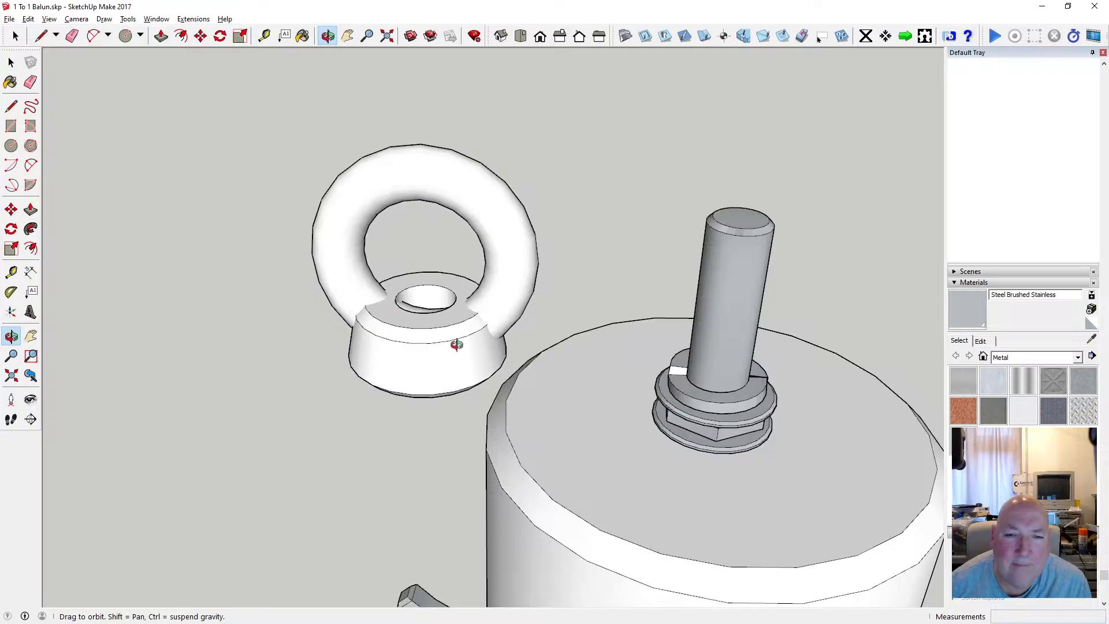
drag(446, 339, 359, 228)
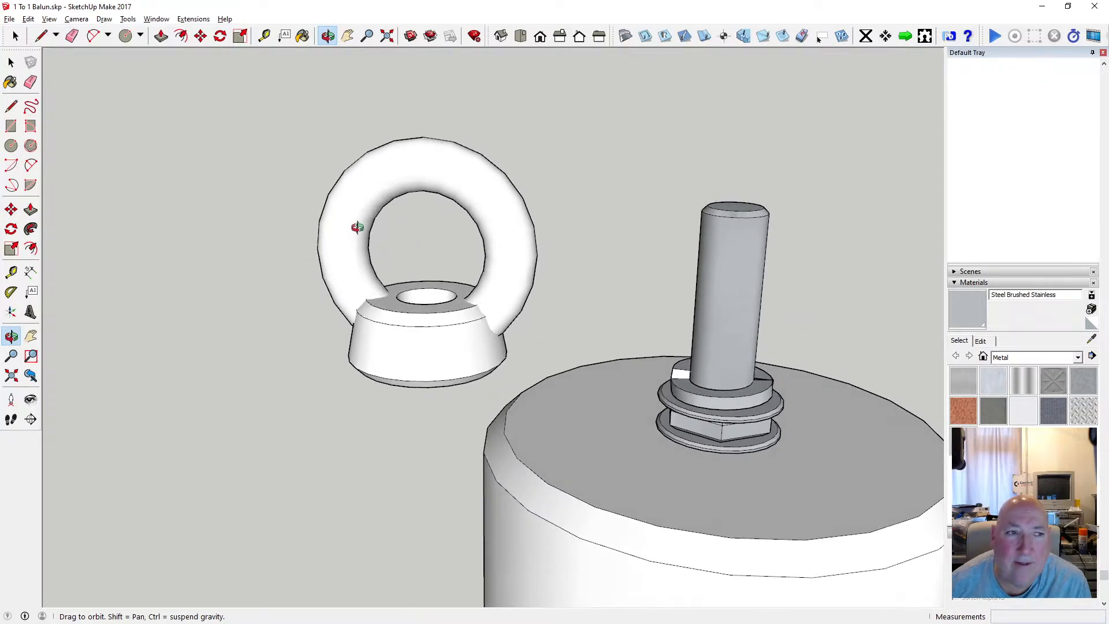
click(19, 64)
drag(213, 83, 541, 394)
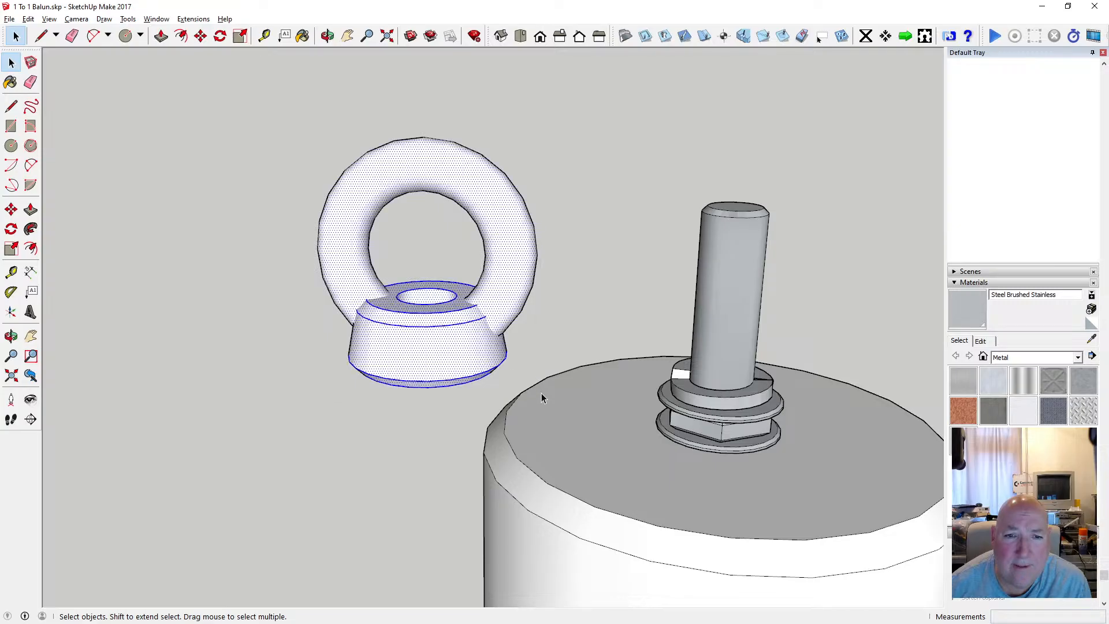
right_click(472, 317)
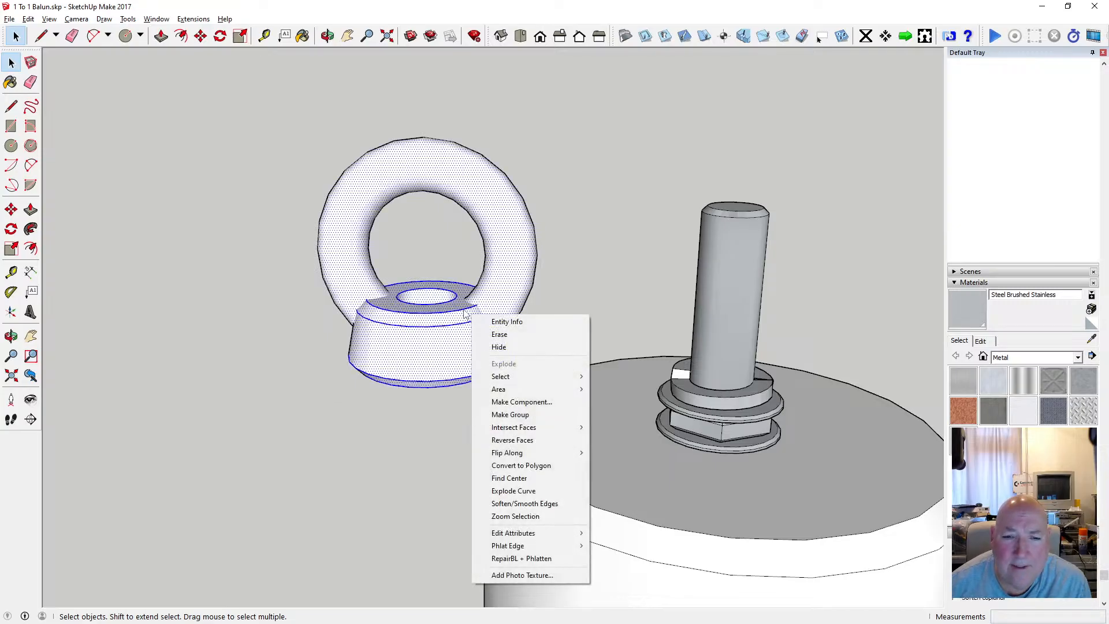
mouse_move(531, 427)
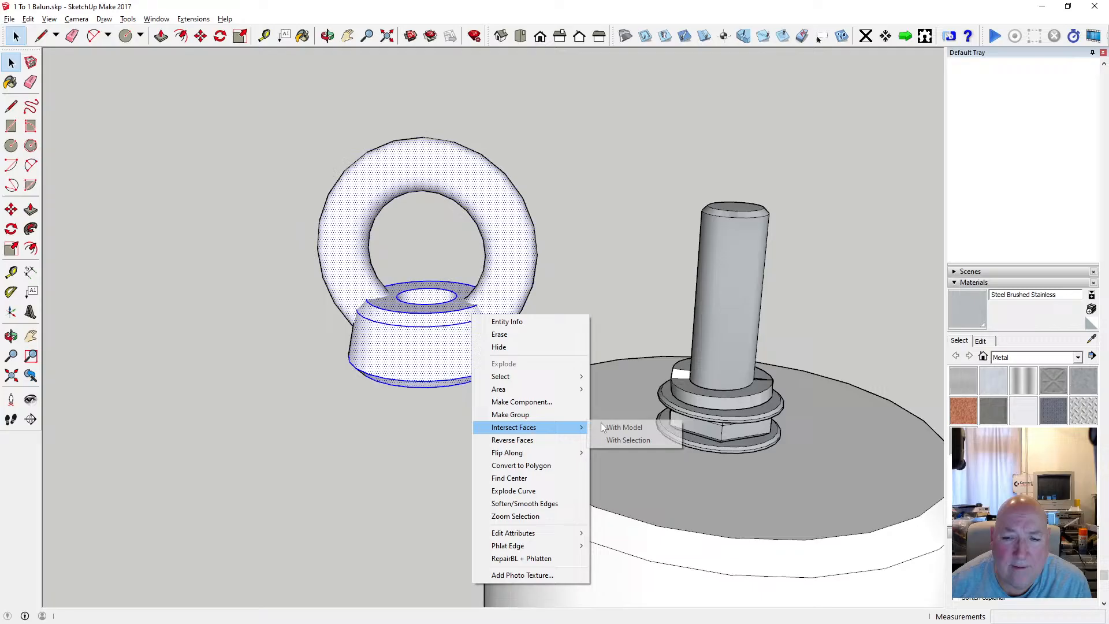
click(628, 439)
Examine the intersected faces where the ring's legs meet the base top and inside the rod hole.
scroll(474, 342, up, 3)
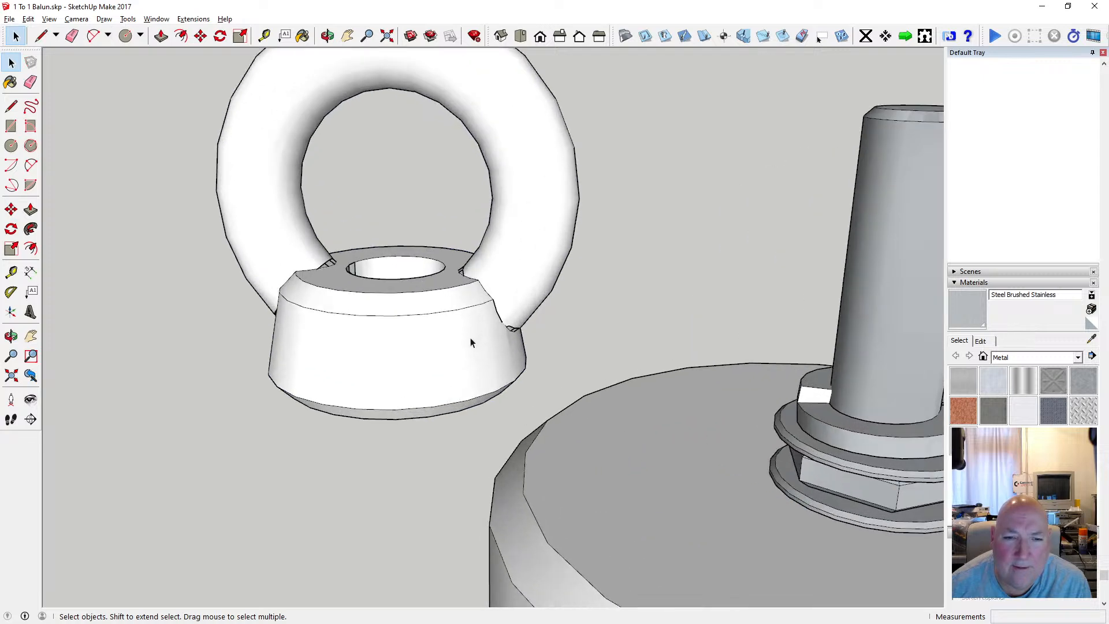
scroll(462, 329, up, 1)
click(327, 36)
drag(396, 159, 510, 378)
scroll(394, 315, up, 5)
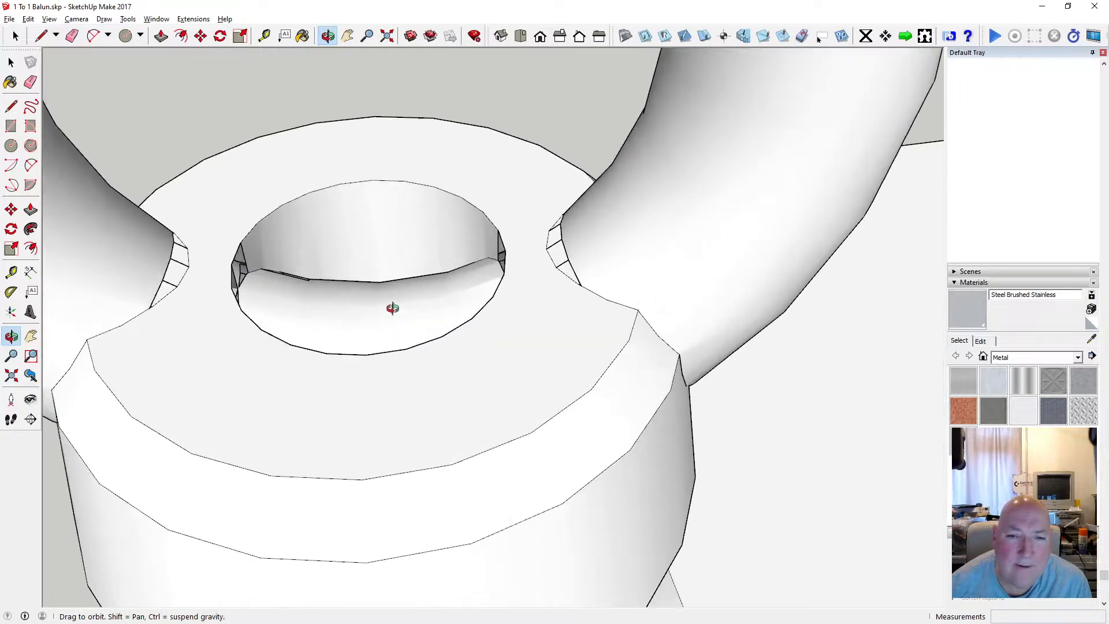
scroll(392, 309, up, 1)
drag(407, 257, 414, 326)
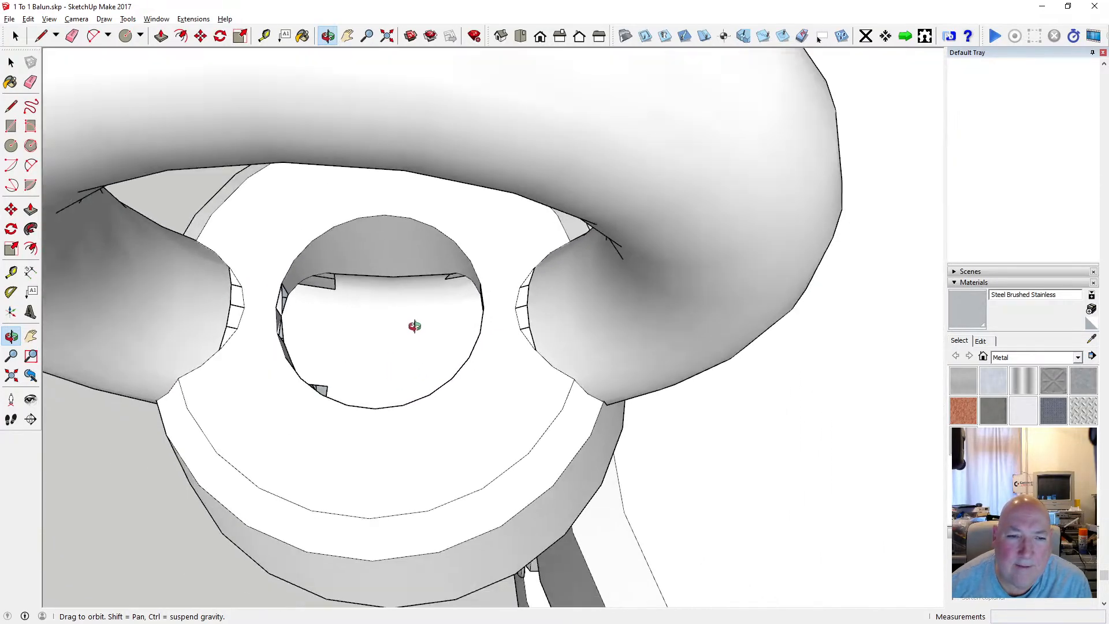
scroll(414, 327, down, 3)
Select the ring's surface and check how it runs through the rod hole and the base.
key(space)
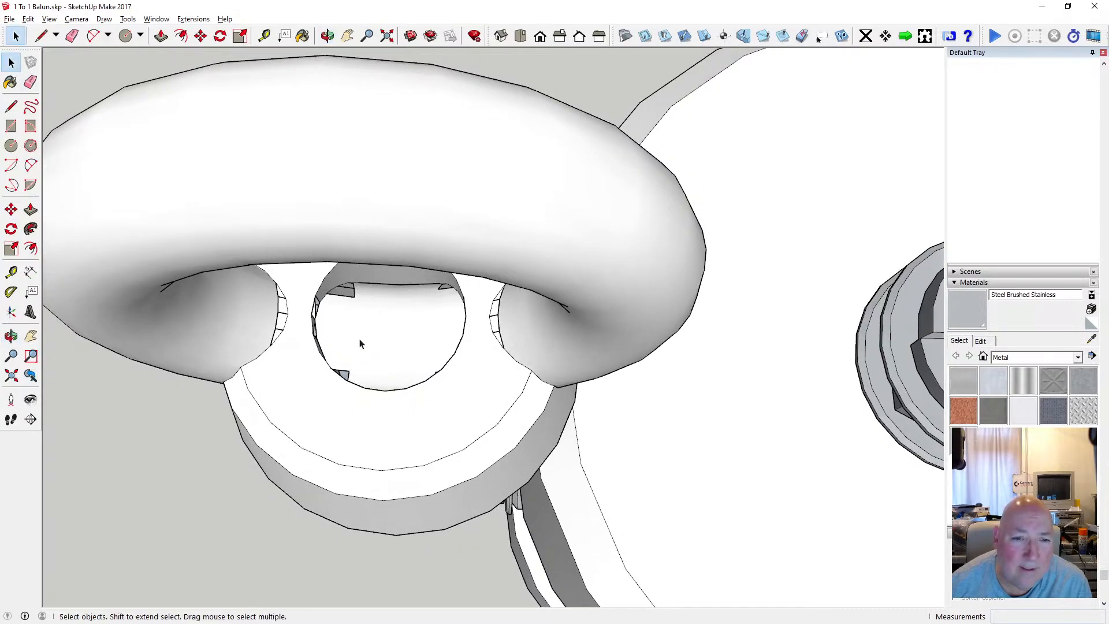
click(361, 344)
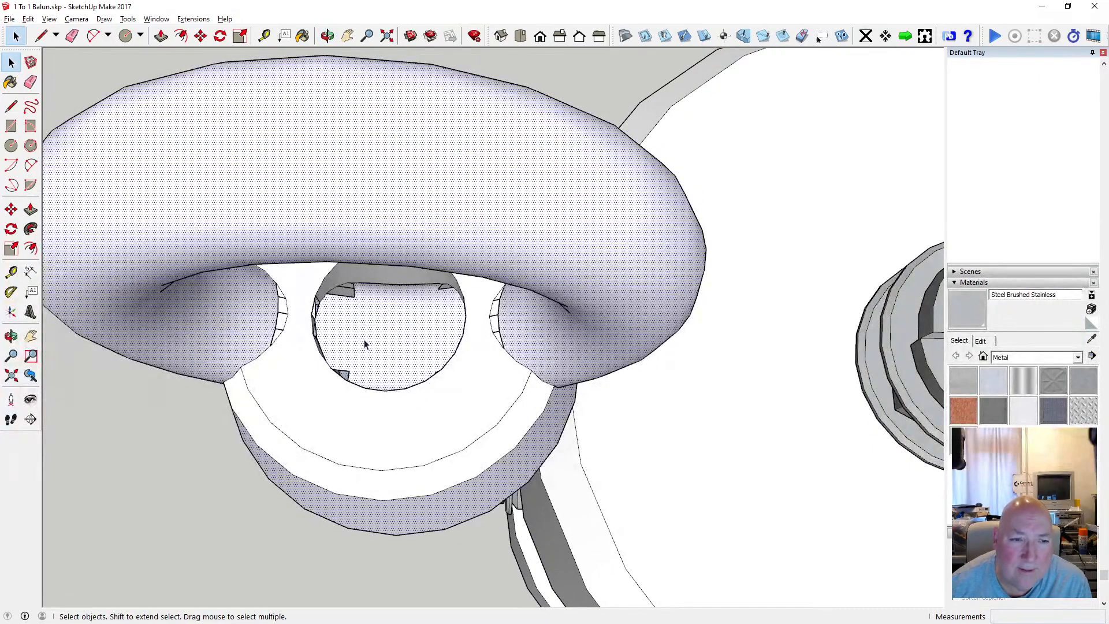
scroll(354, 333, up, 4)
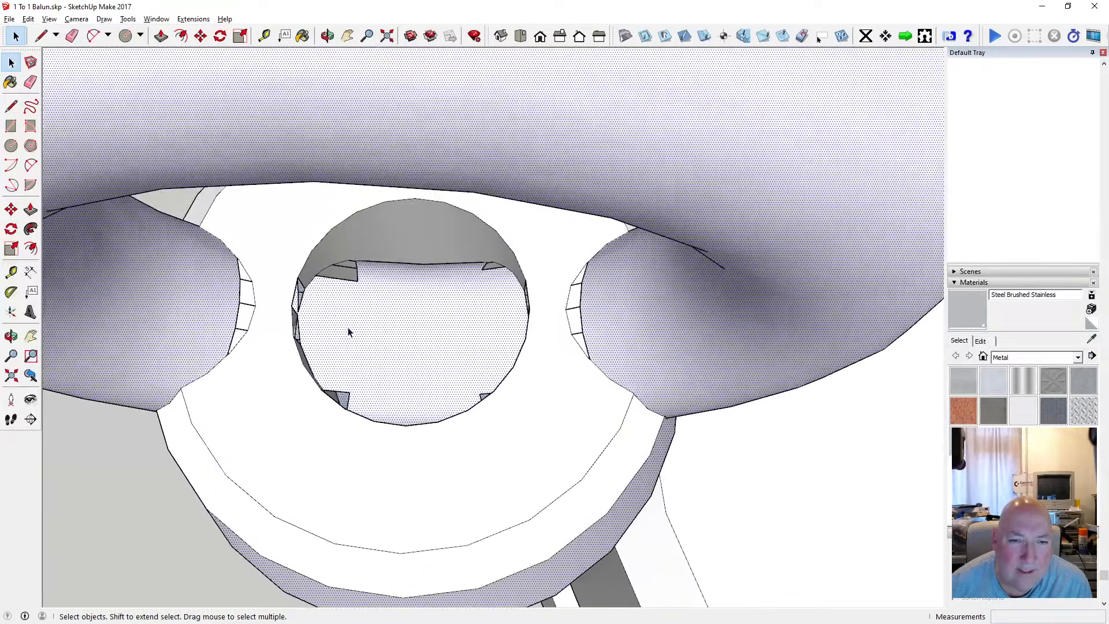
click(327, 36)
drag(369, 93, 321, 348)
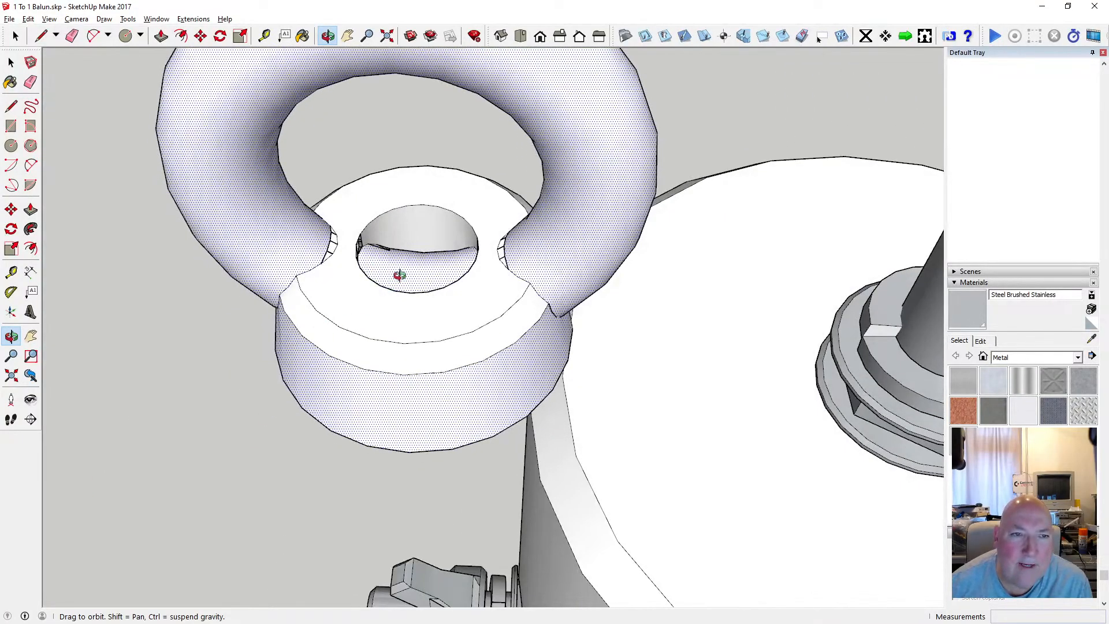
scroll(401, 266, down, 5)
scroll(404, 257, up, 5)
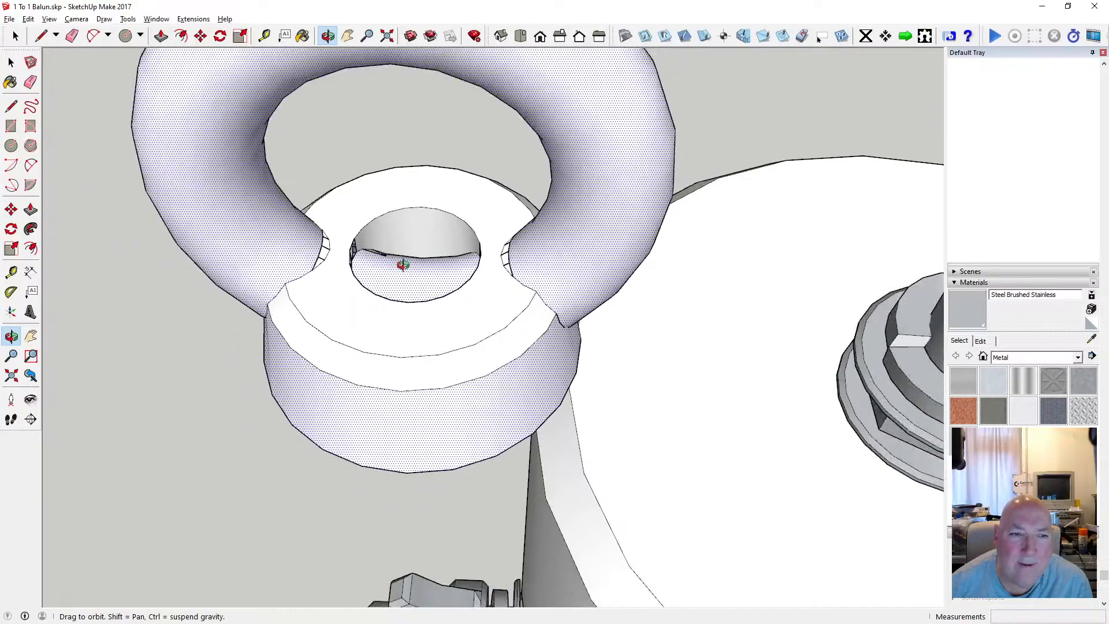
scroll(401, 263, down, 5)
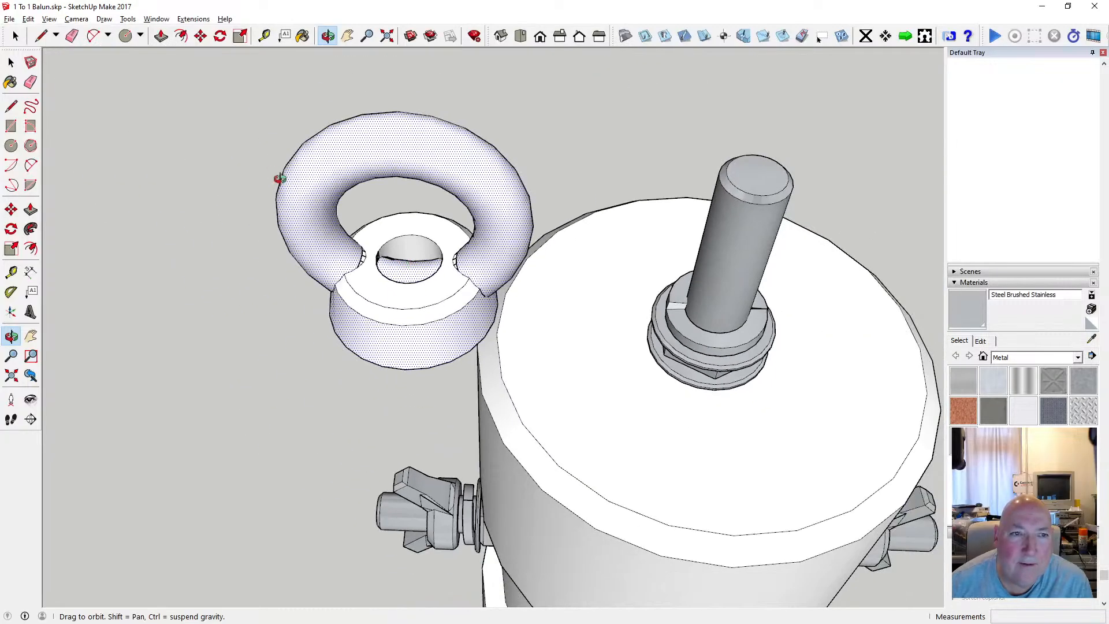
drag(280, 179, 292, 106)
Select the whole eye fitting and convert its curves to polygons.
key(space)
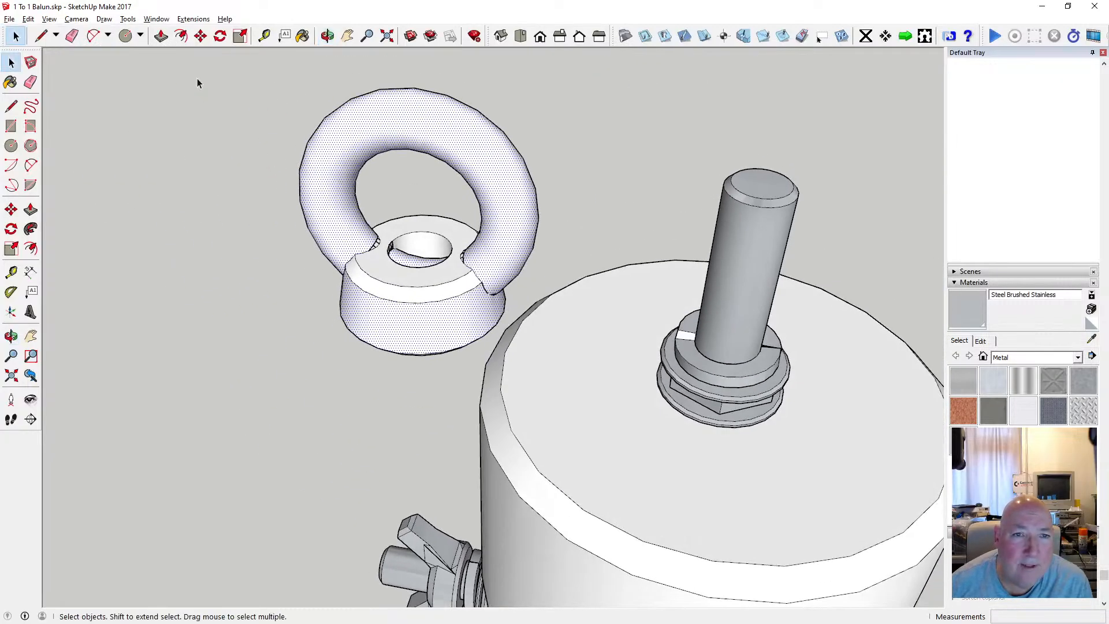
drag(185, 56, 541, 366)
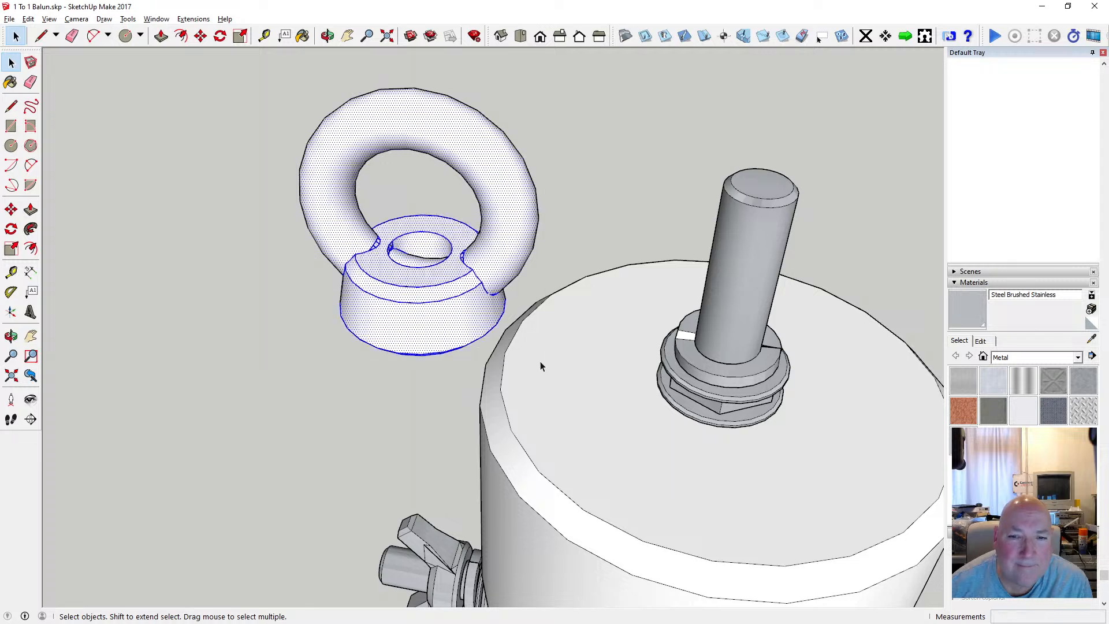
right_click(477, 284)
click(548, 433)
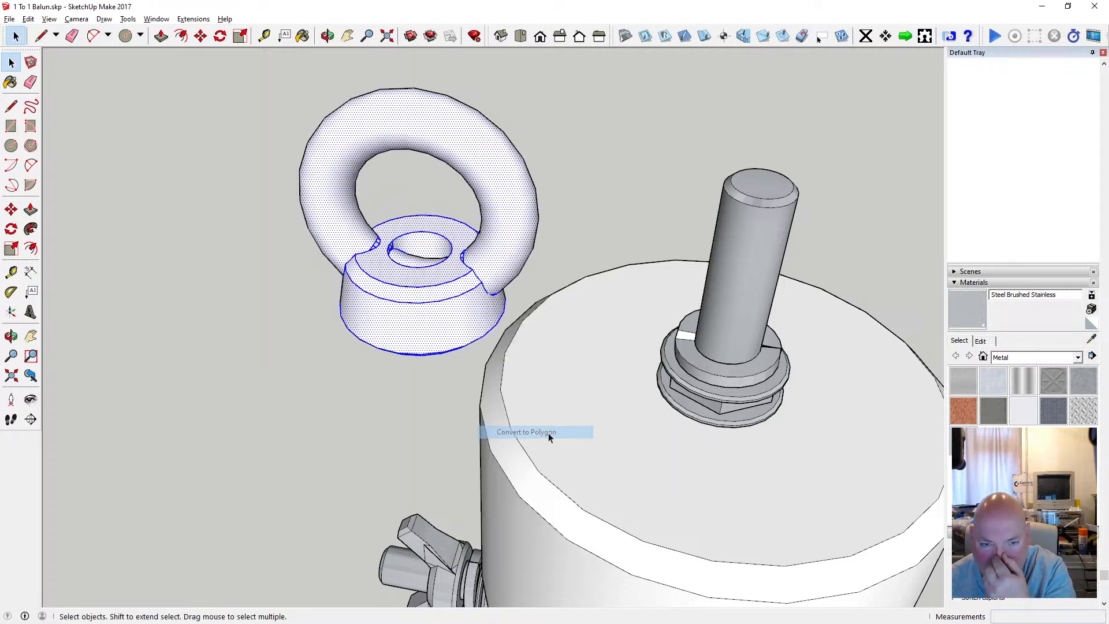
click(574, 205)
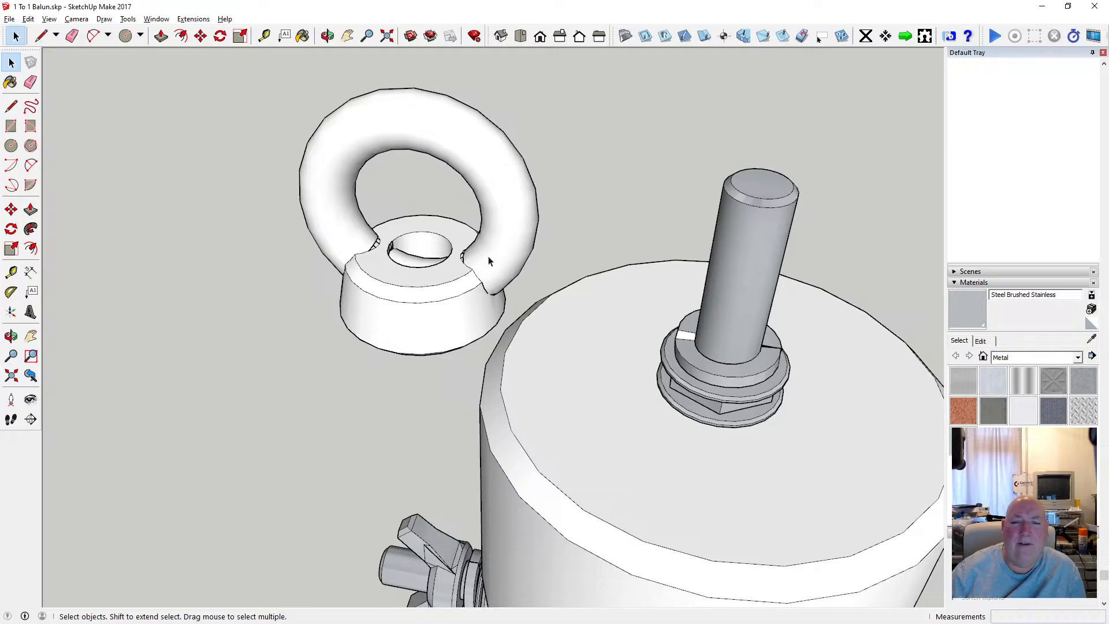
Undo the polygon conversion and the face intersection on the eye fitting.
scroll(457, 292, up, 3)
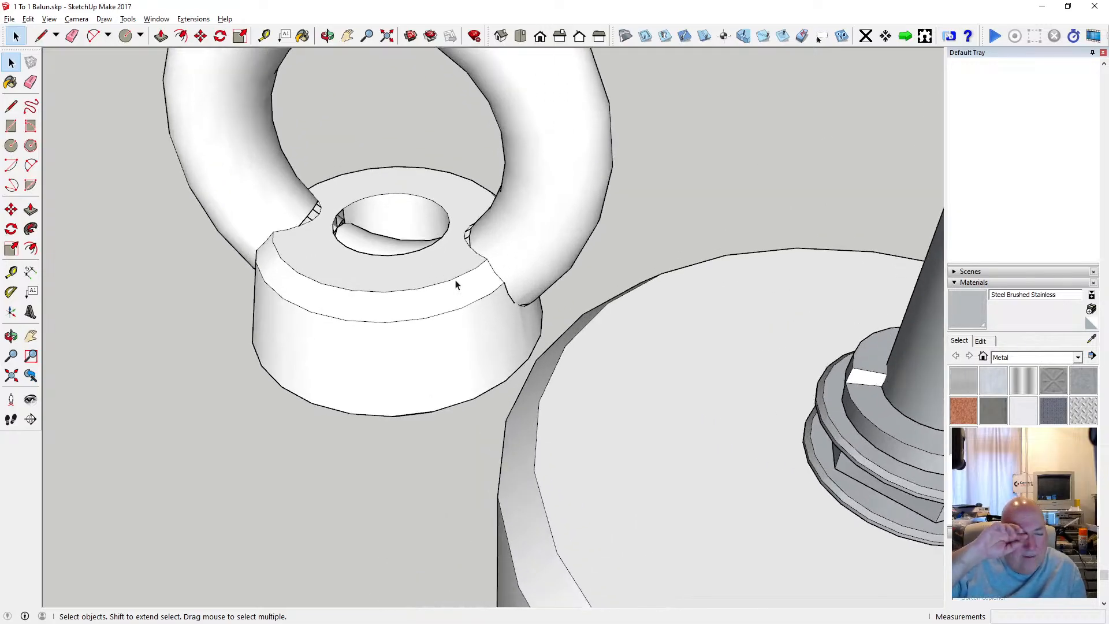
scroll(388, 253, up, 2)
scroll(386, 253, up, 1)
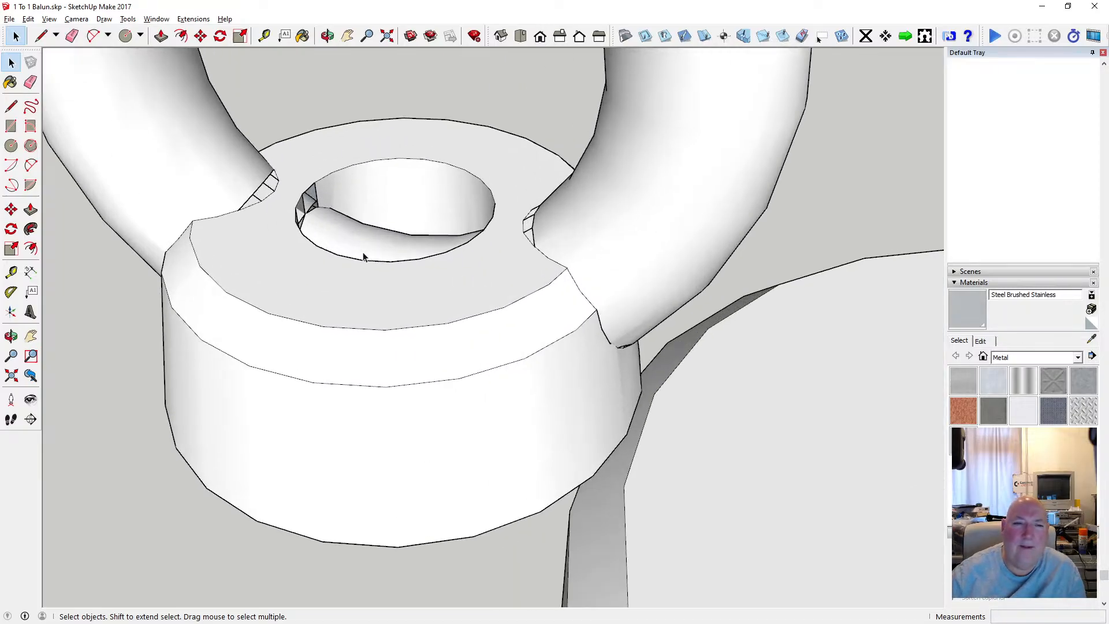
click(327, 36)
drag(396, 230, 581, 166)
click(28, 19)
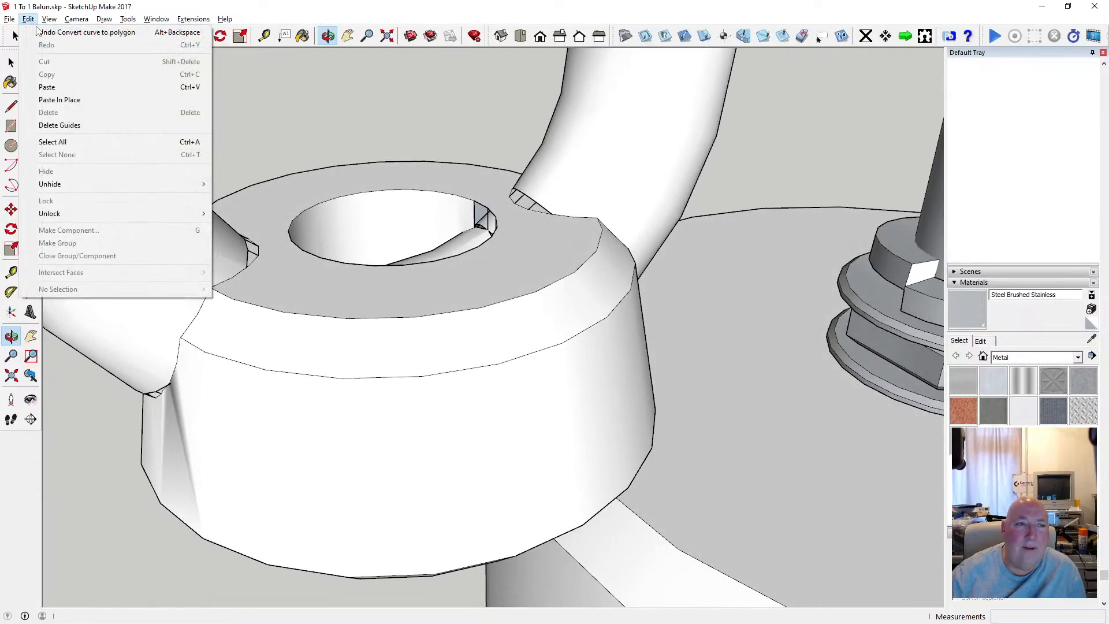
click(28, 20)
click(28, 21)
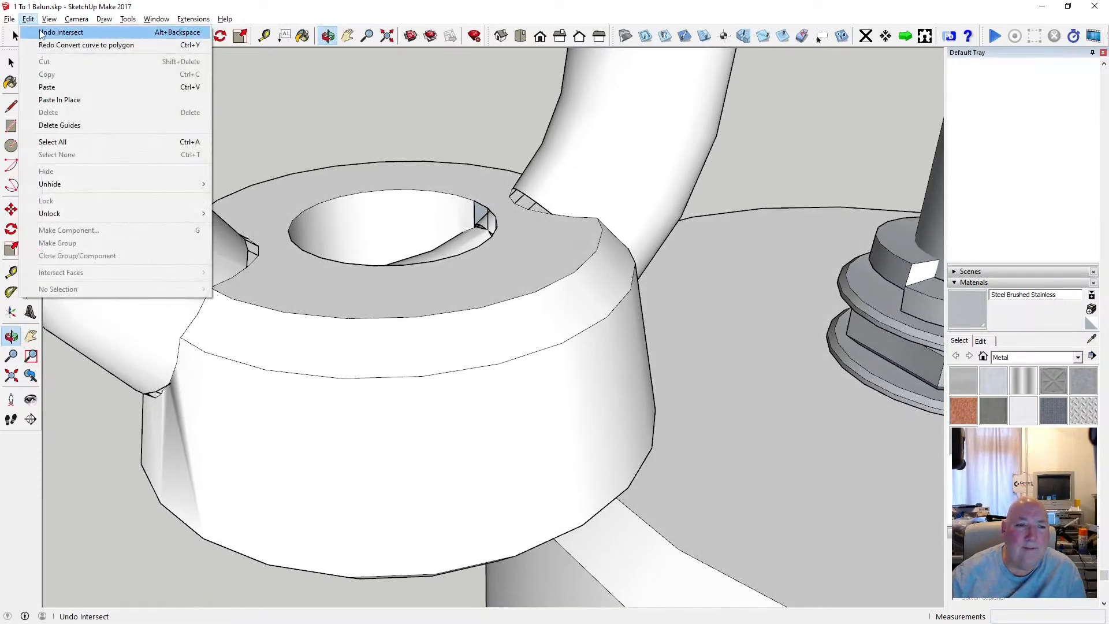
click(40, 33)
Draw two connected edges, each about 0.7 mm long, along the ring's seam across the base's upper bevel.
drag(387, 283, 495, 240)
scroll(279, 316, up, 4)
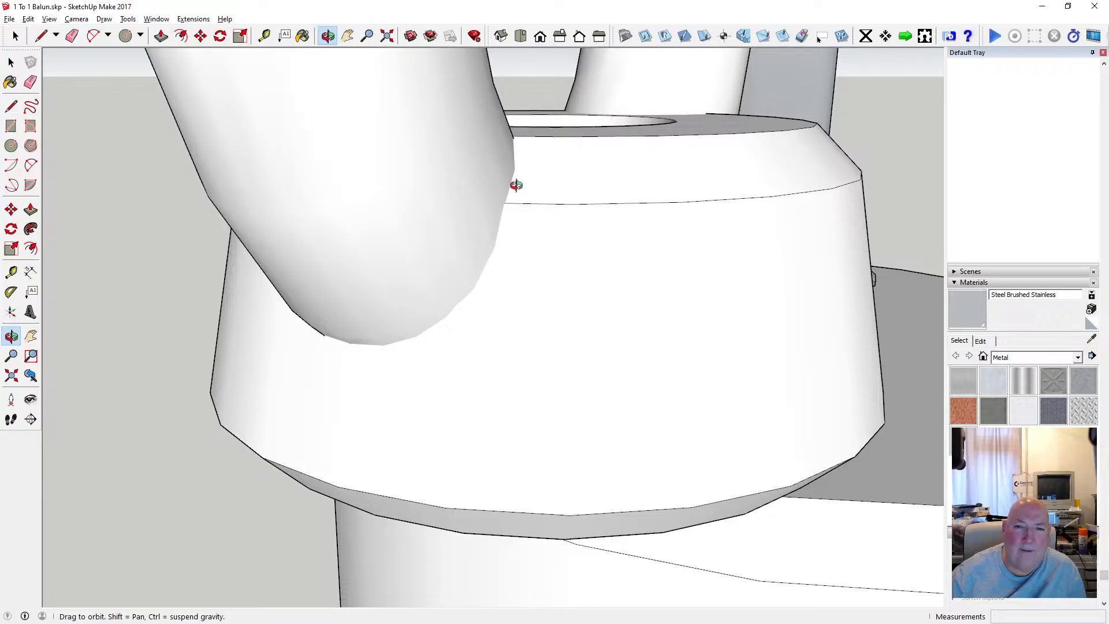
drag(516, 185, 412, 192)
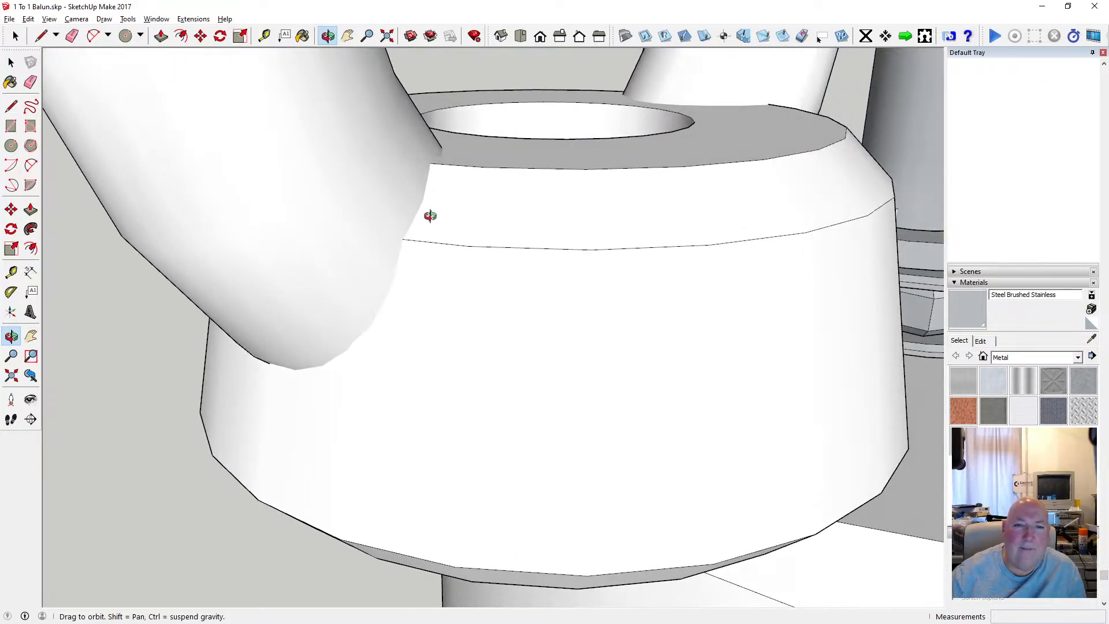
click(11, 106)
scroll(420, 247, up, 2)
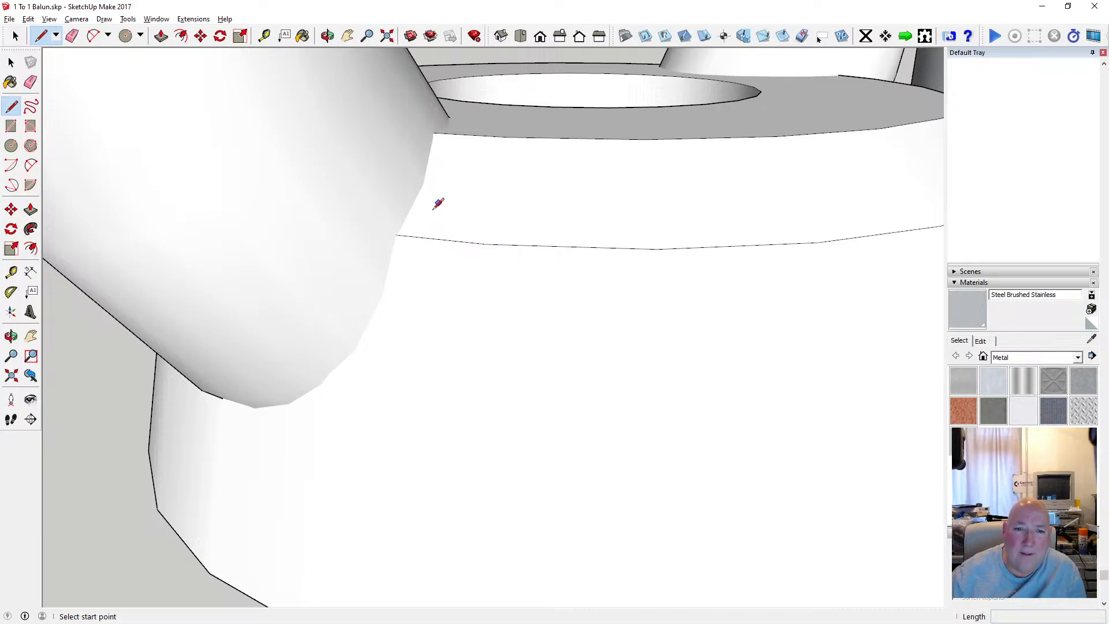
click(397, 234)
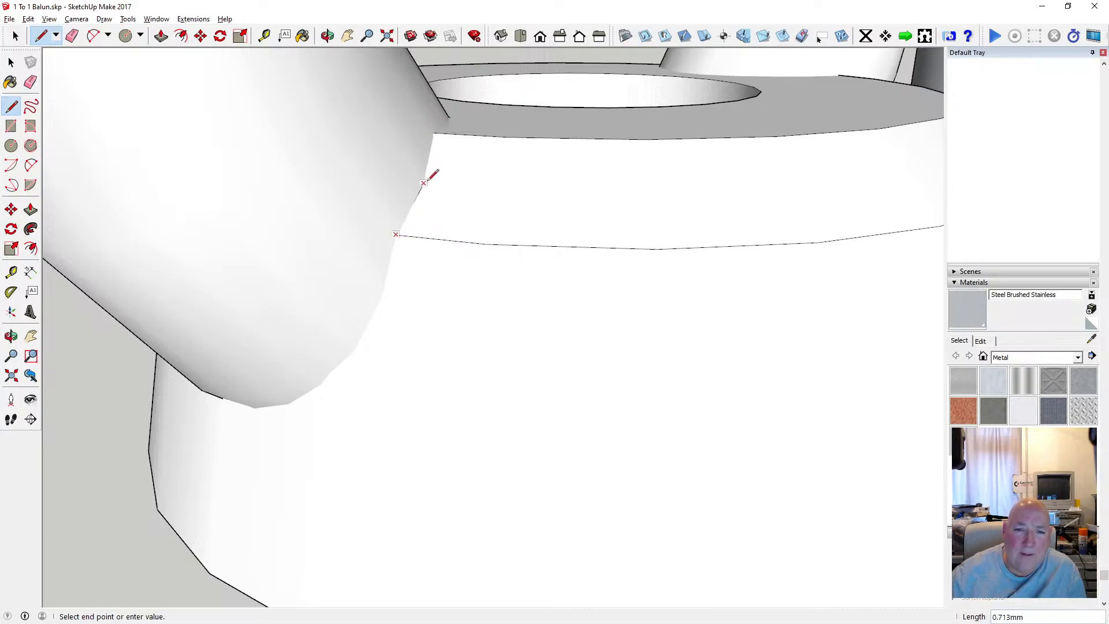
click(423, 182)
click(424, 182)
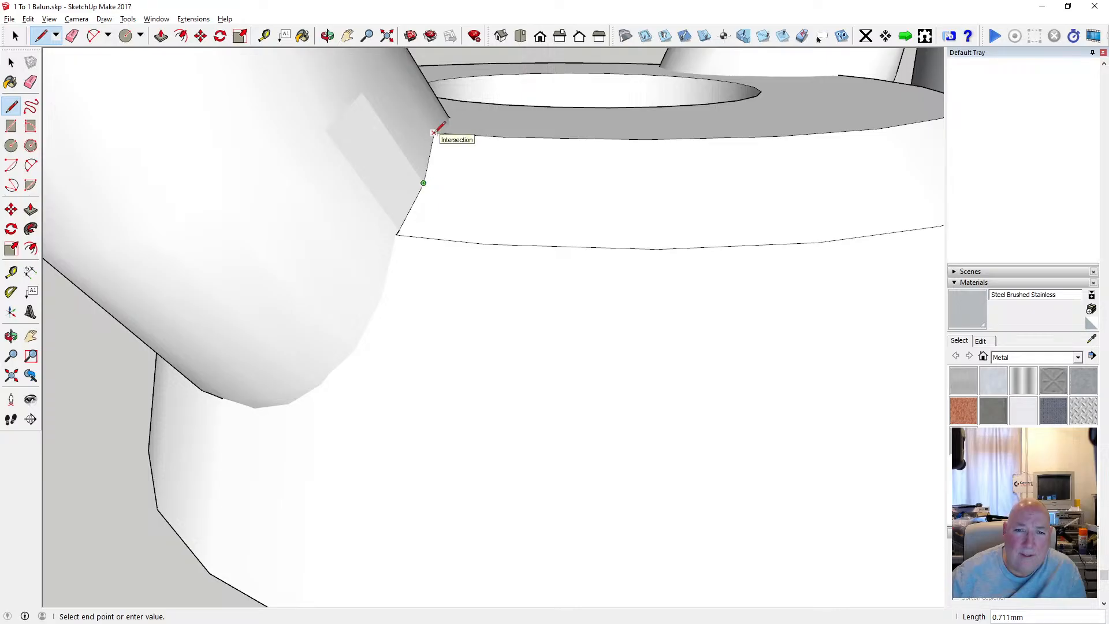
click(433, 133)
scroll(450, 283, down, 3)
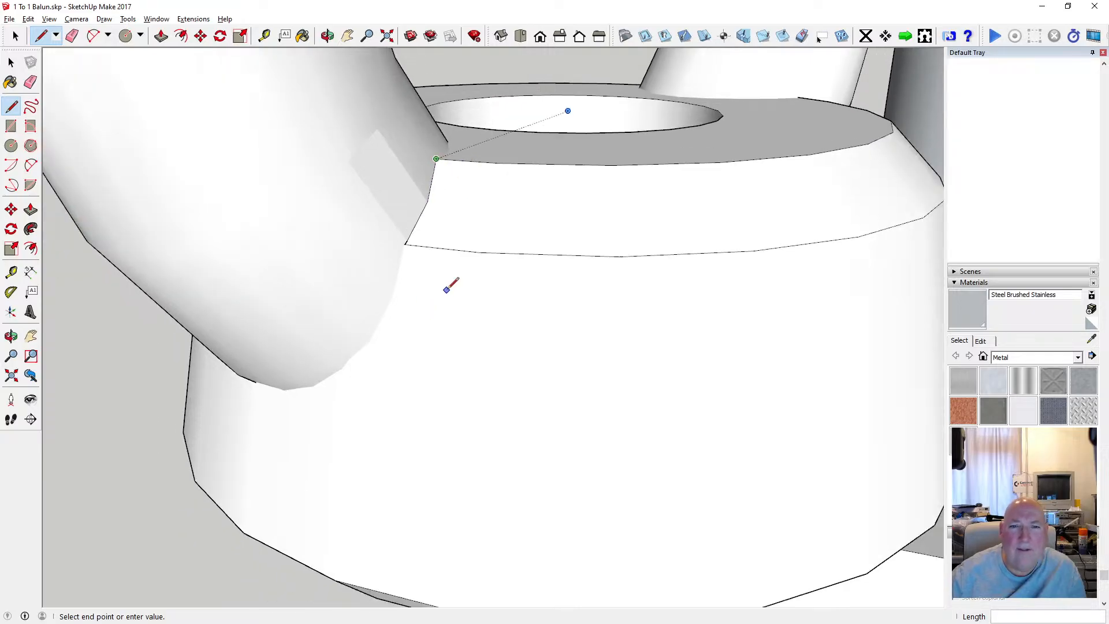
Draw an edge about 0.8 mm long down the ring's seam on the tapered side, starting at the bevel's lower corner.
key(o)
mouse_move(441, 92)
mouse_down()
mouse_move(258, 198)
mouse_move(261, 220)
mouse_move(451, 161)
mouse_move(461, 143)
mouse_up()
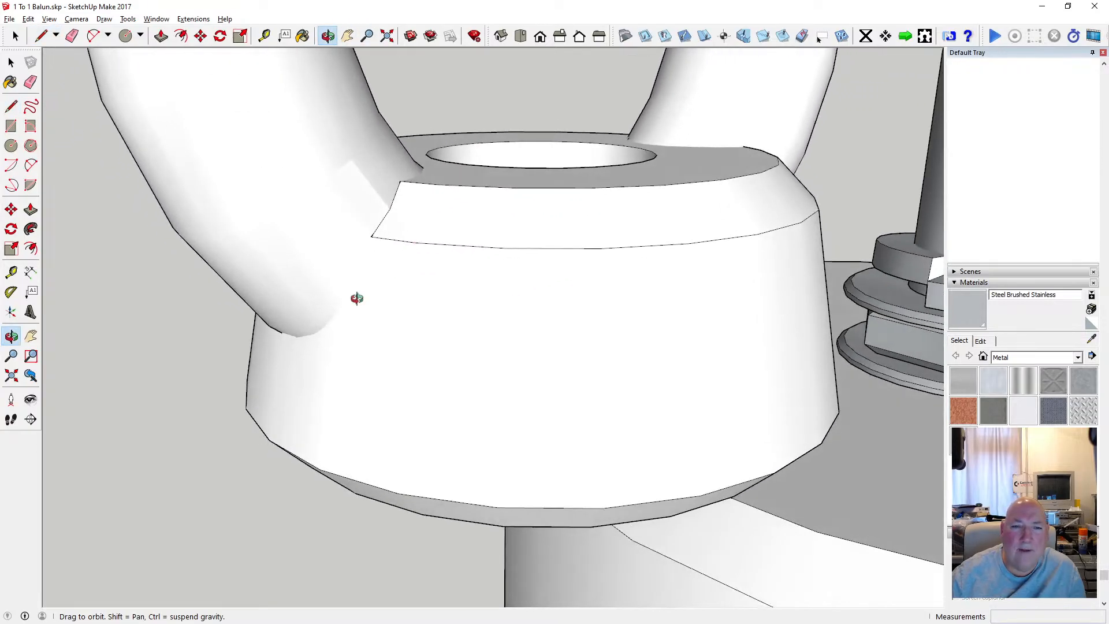
scroll(357, 299, up, 3)
drag(351, 238, 433, 235)
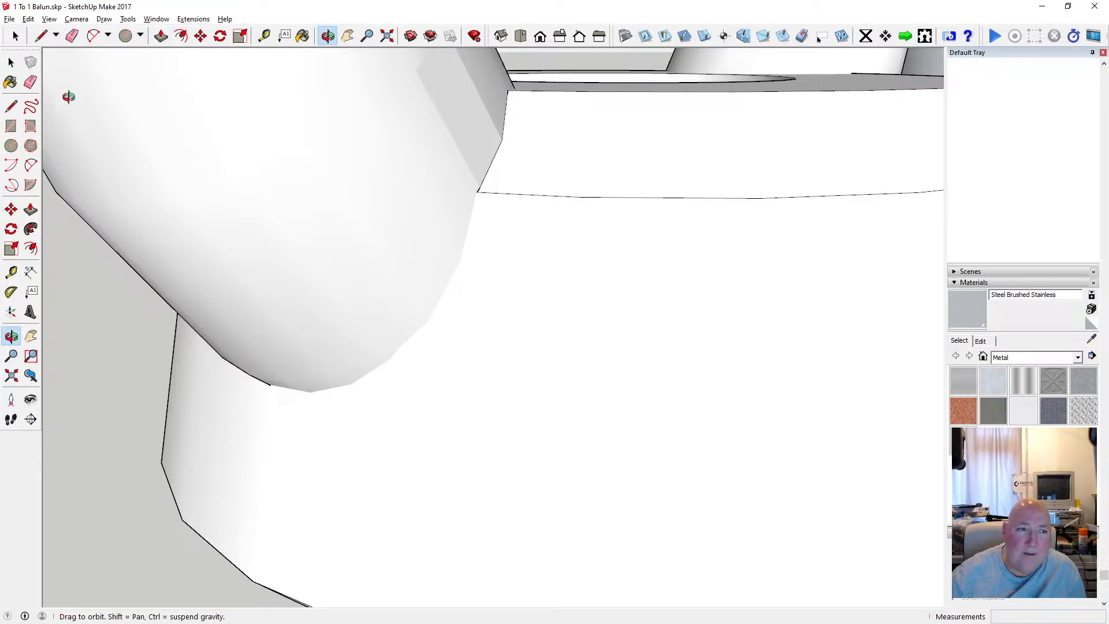
click(11, 105)
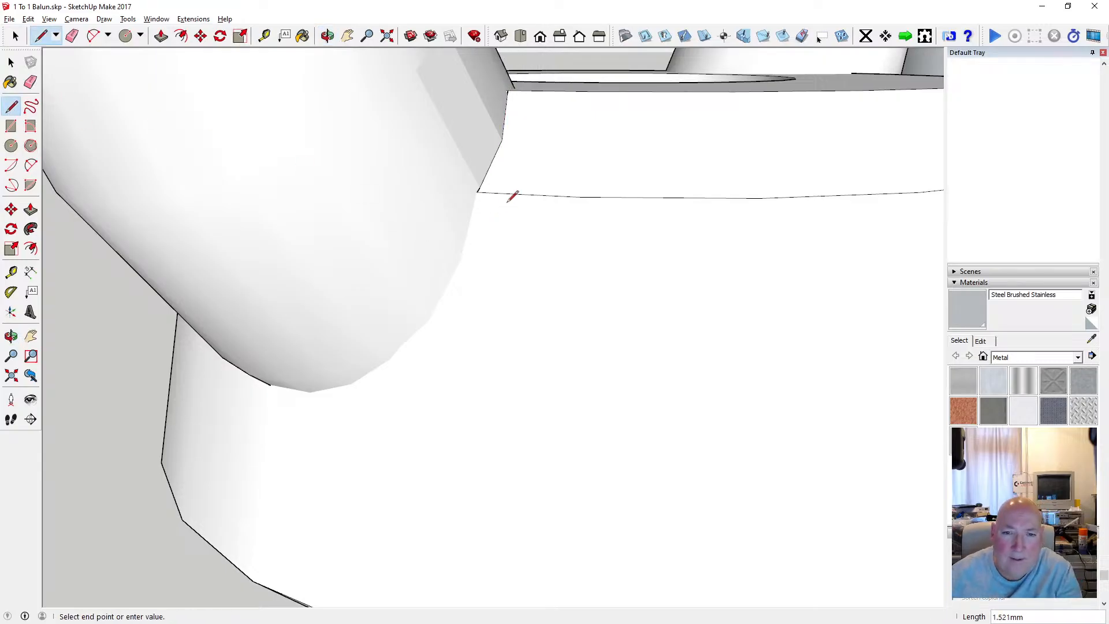
key(Escape)
click(481, 194)
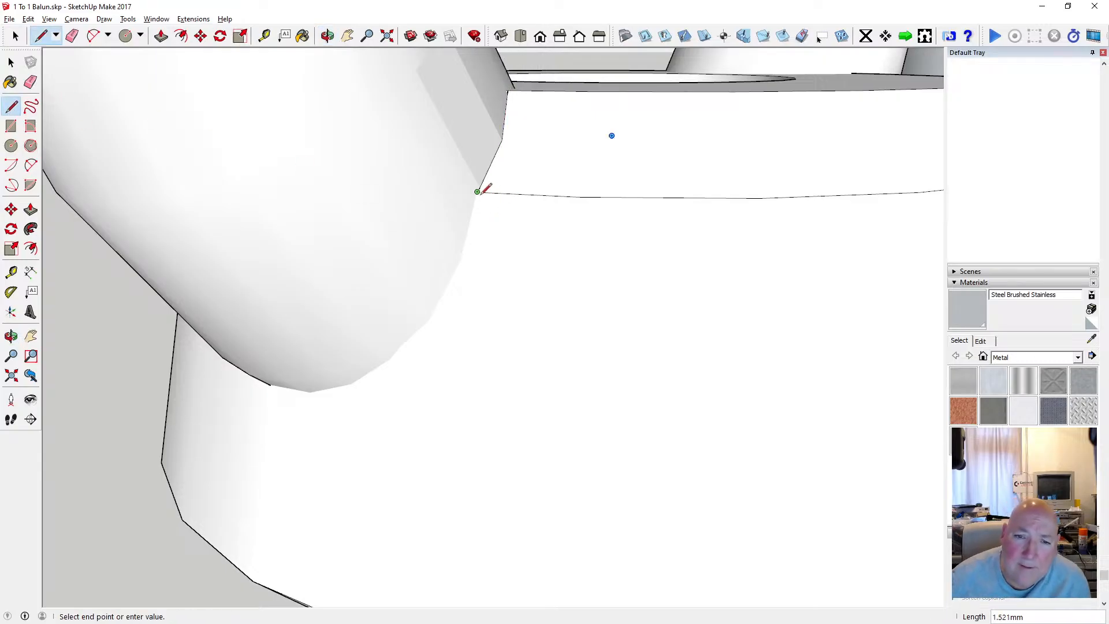
click(461, 259)
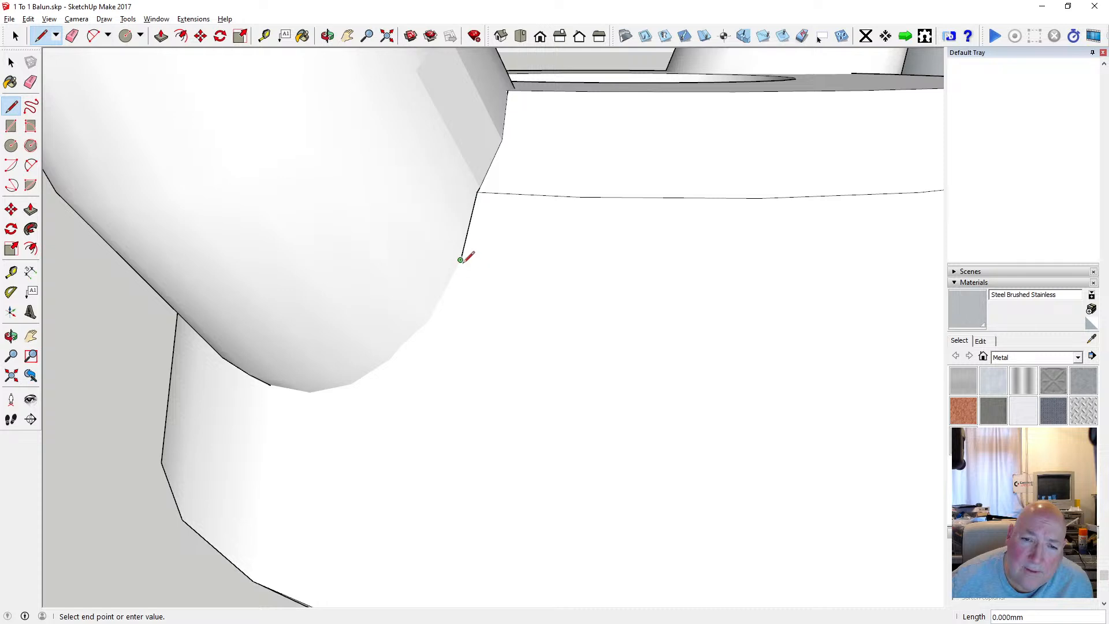
Try to continue the seam on the tapered side with an edge about 0.76 mm long, and undo it.
click(427, 320)
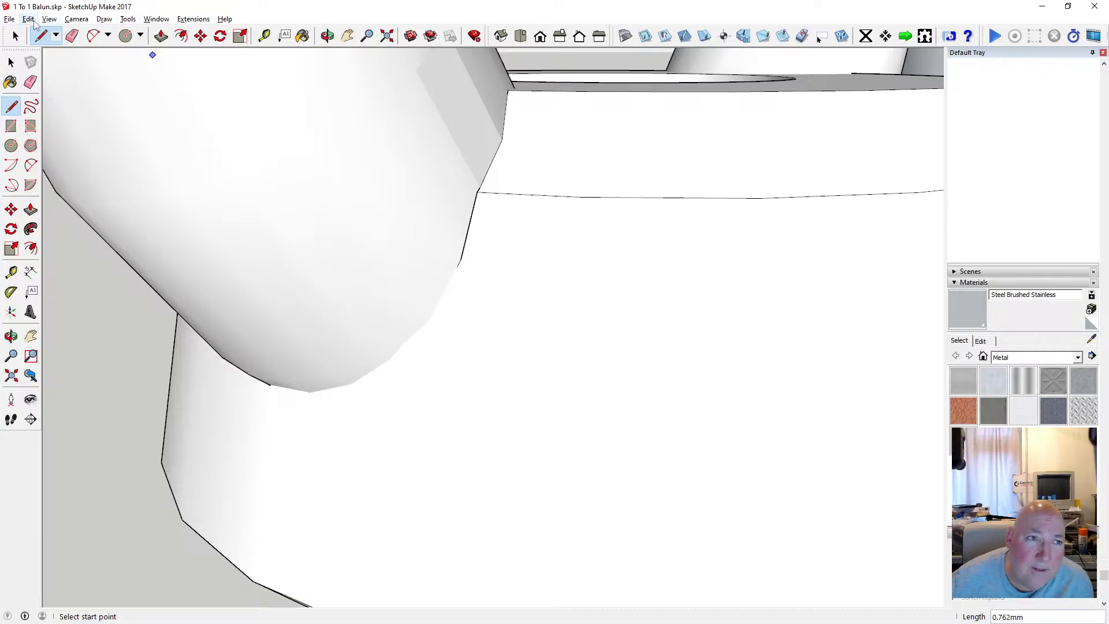
click(28, 19)
click(46, 27)
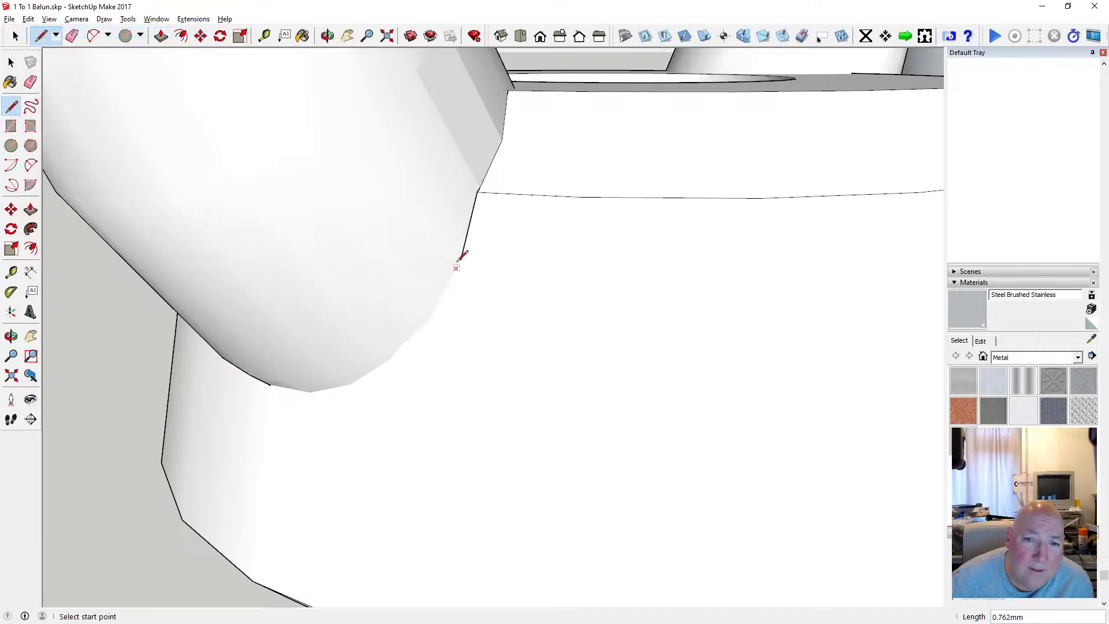
Try to continue the ring's seam down the tapered side with two more connected edges.
click(460, 259)
click(430, 320)
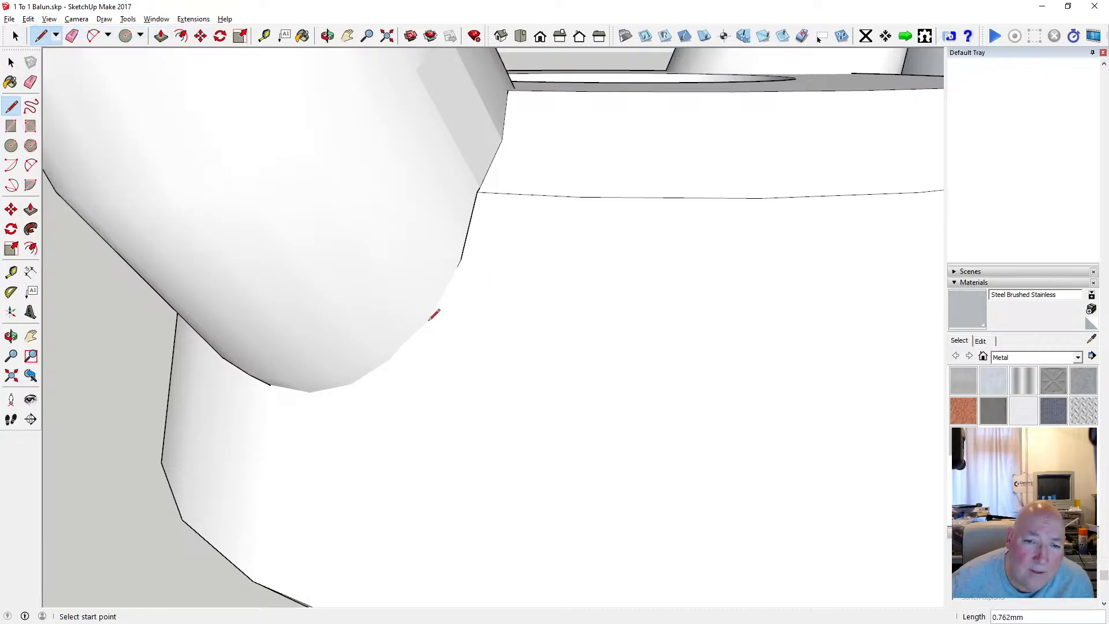
click(430, 320)
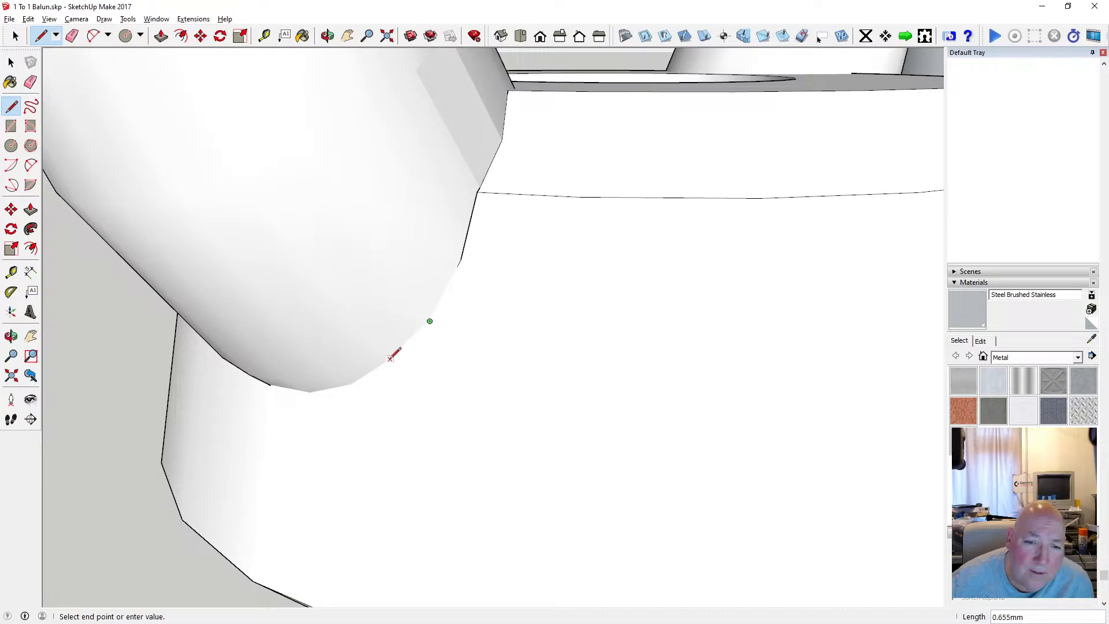
key(space)
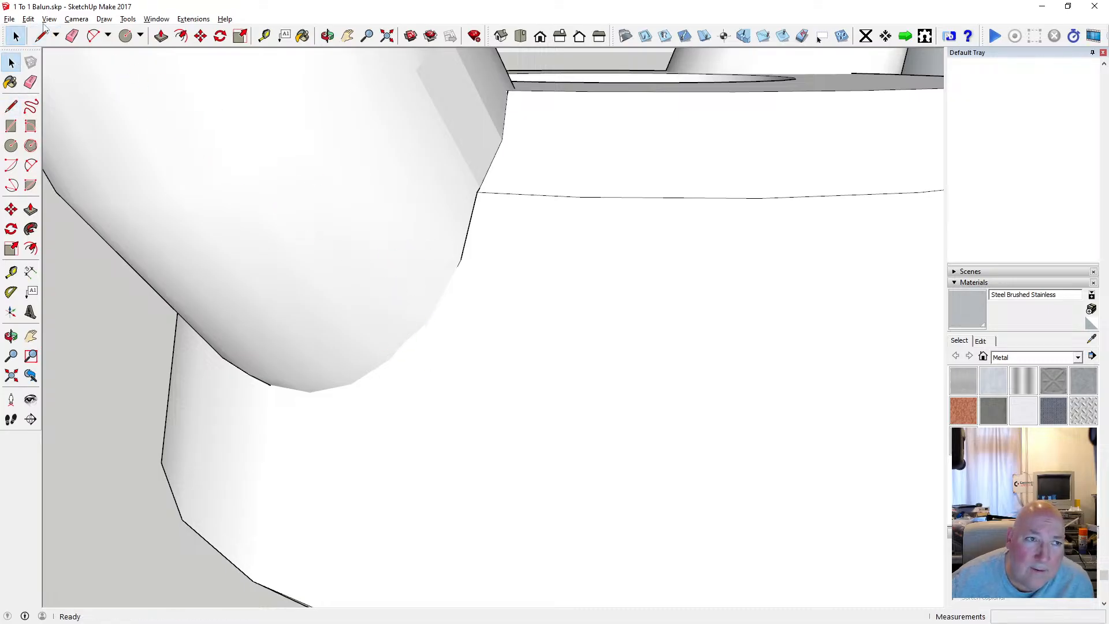
Undo all the edges drawn along the ring's seam on the upper bevel and tapered side.
click(28, 19)
click(38, 32)
click(29, 19)
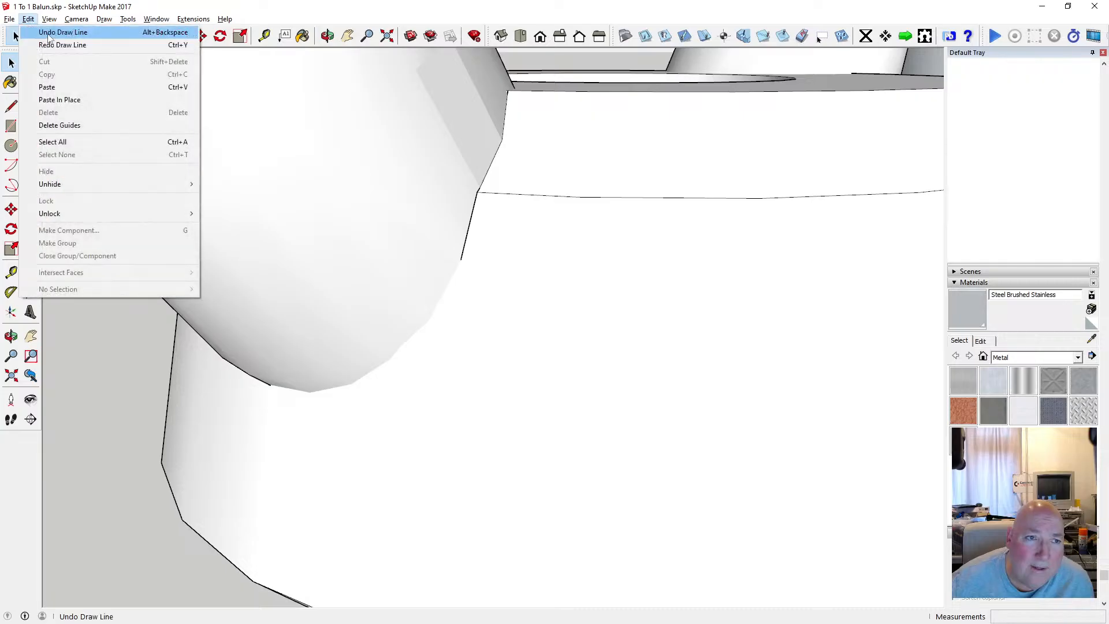
click(45, 32)
click(28, 19)
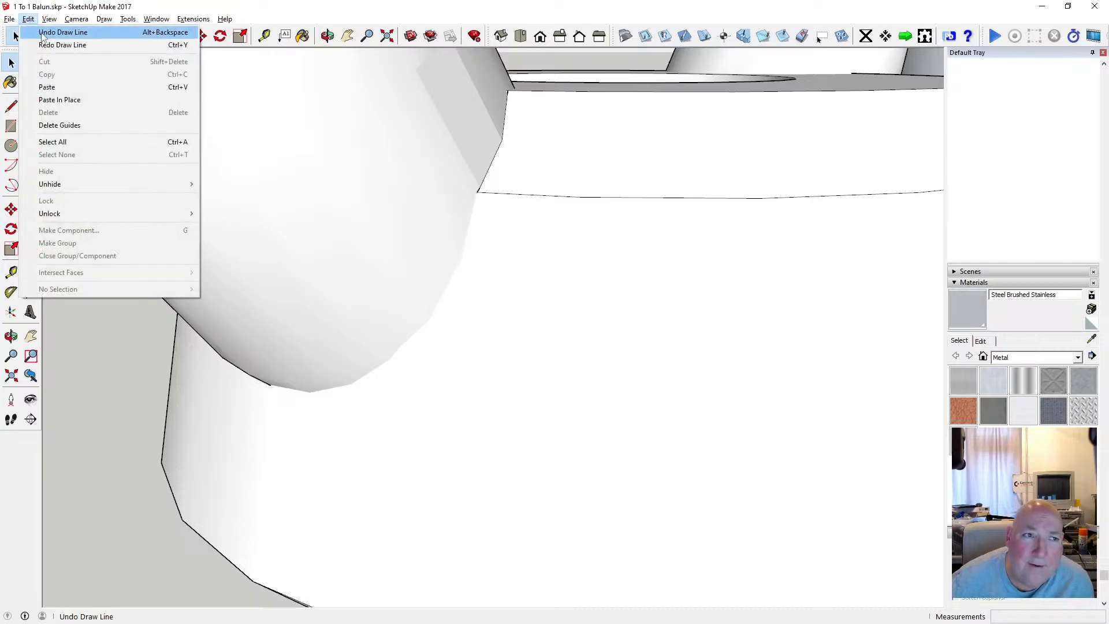
click(46, 33)
click(28, 19)
click(46, 33)
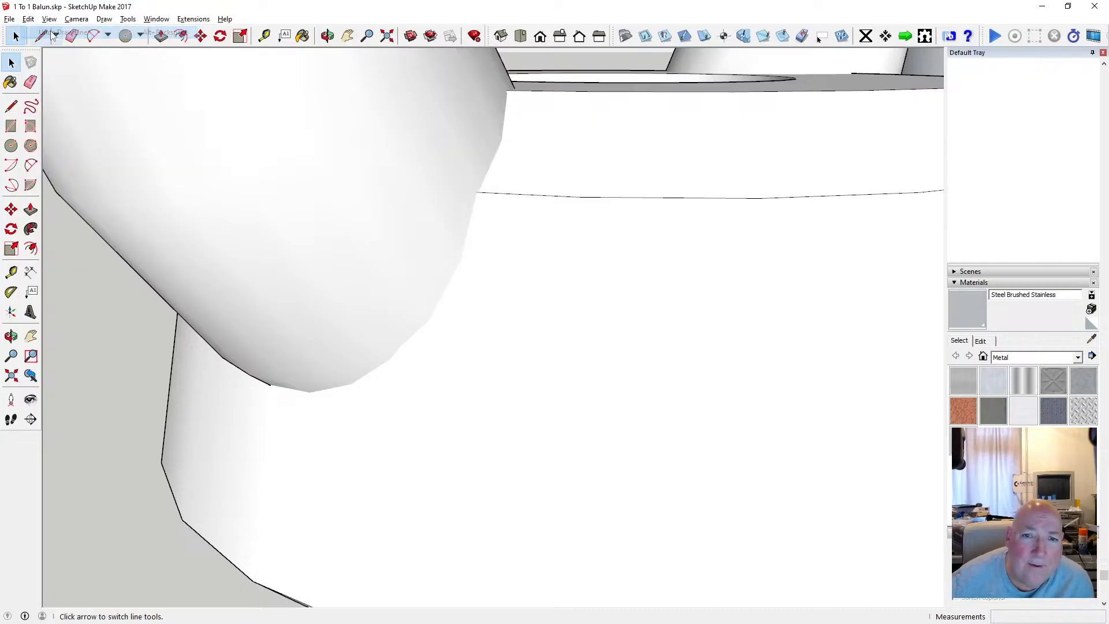
Select the whole eye fitting, ring and base together, and make it a component.
scroll(443, 257, down, 5)
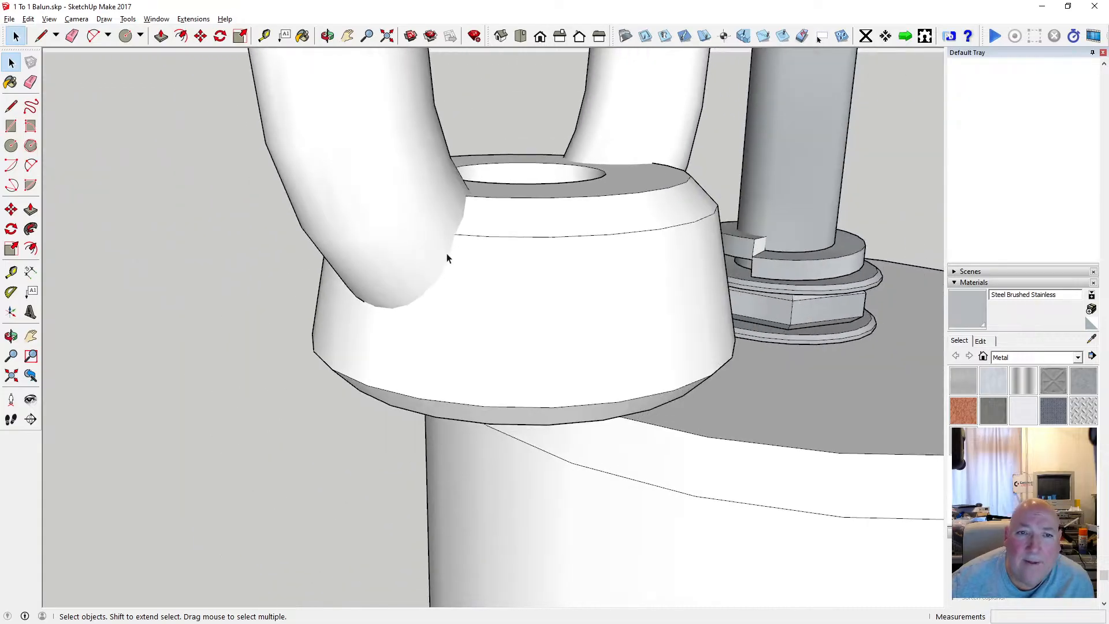
click(327, 36)
drag(609, 230, 310, 250)
scroll(320, 246, down, 3)
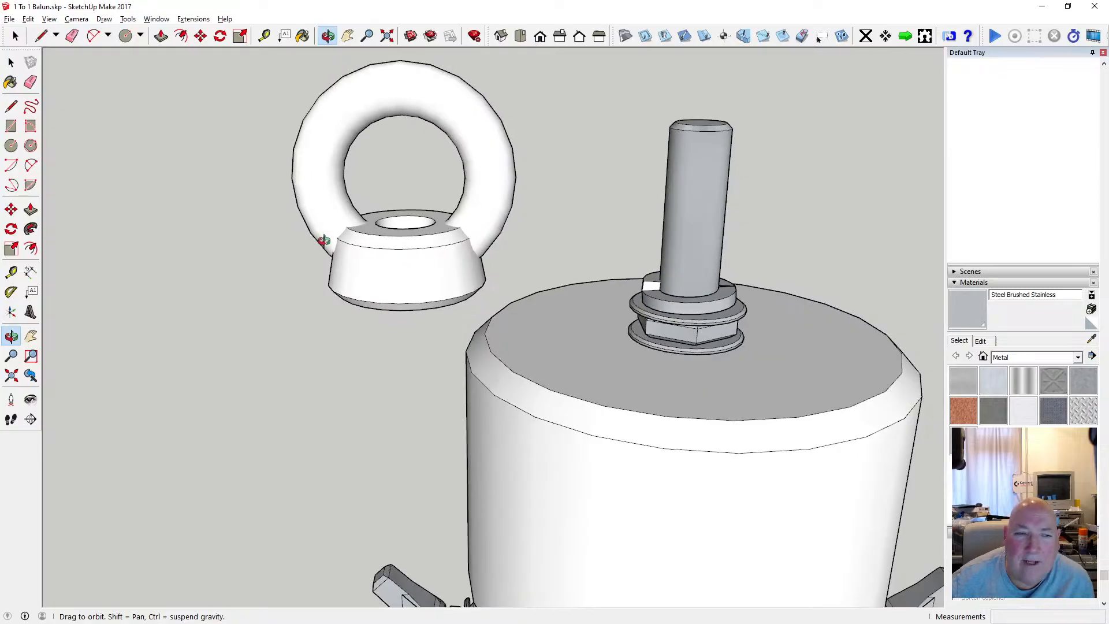
scroll(309, 238, down, 2)
key(space)
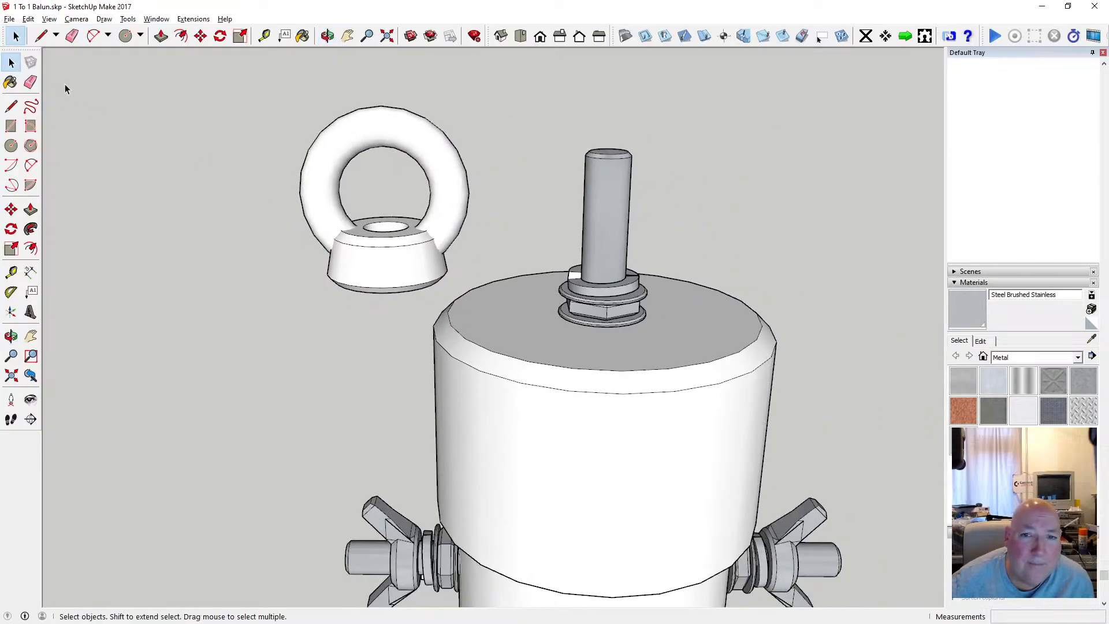
drag(272, 95, 493, 306)
right_click(419, 267)
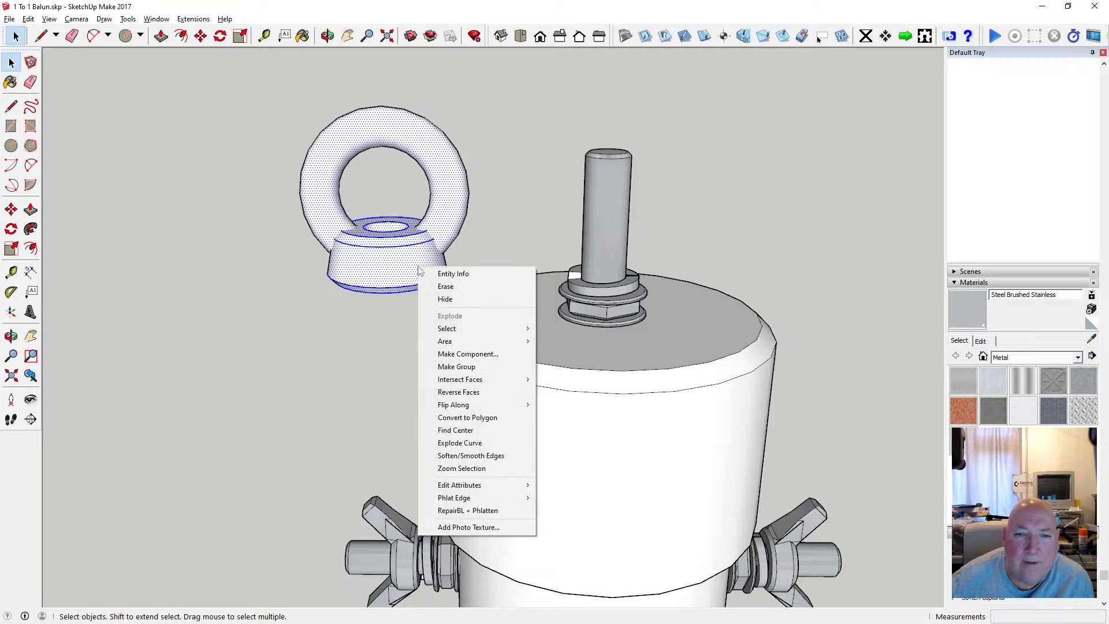
click(485, 354)
click(570, 399)
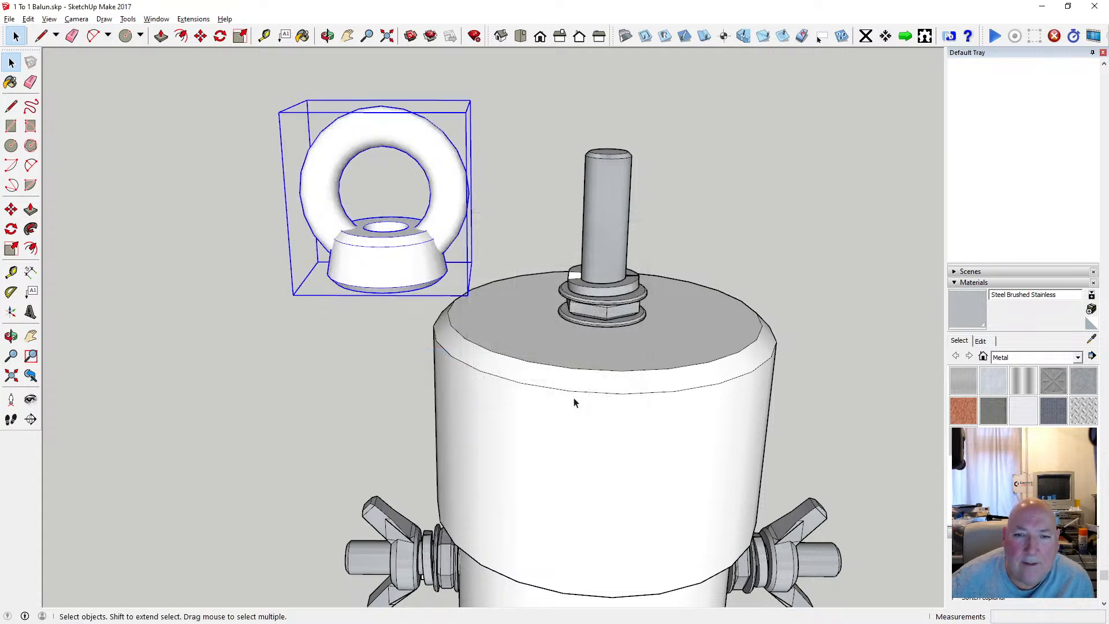
Turn on the X-ray face style to see the centre of the eye fitting's hole and the rod.
click(328, 35)
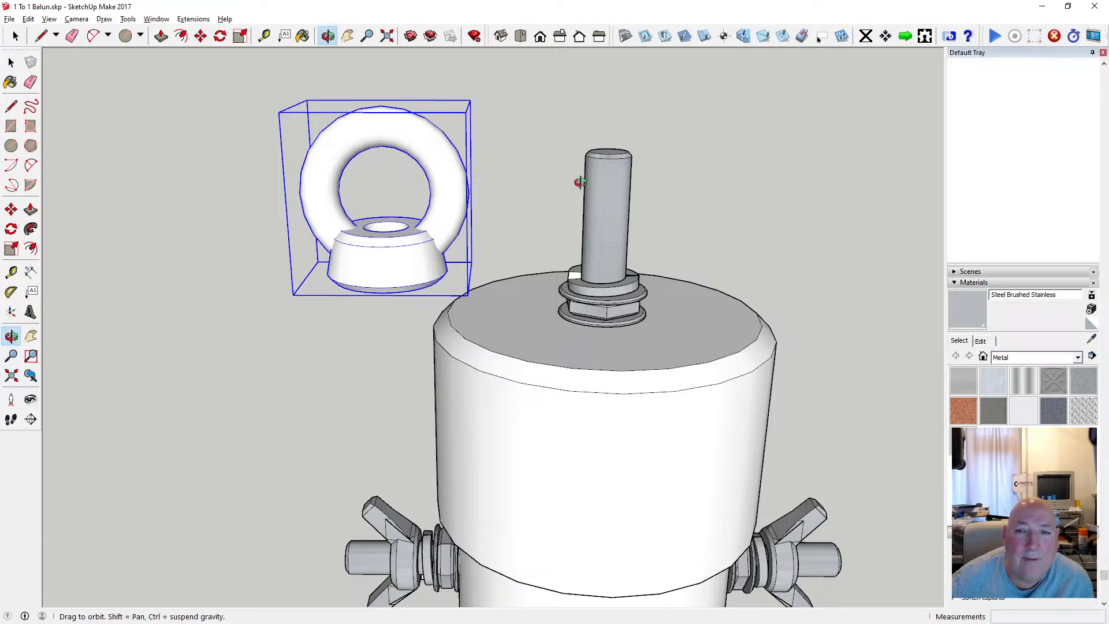
drag(418, 211, 387, 198)
click(49, 18)
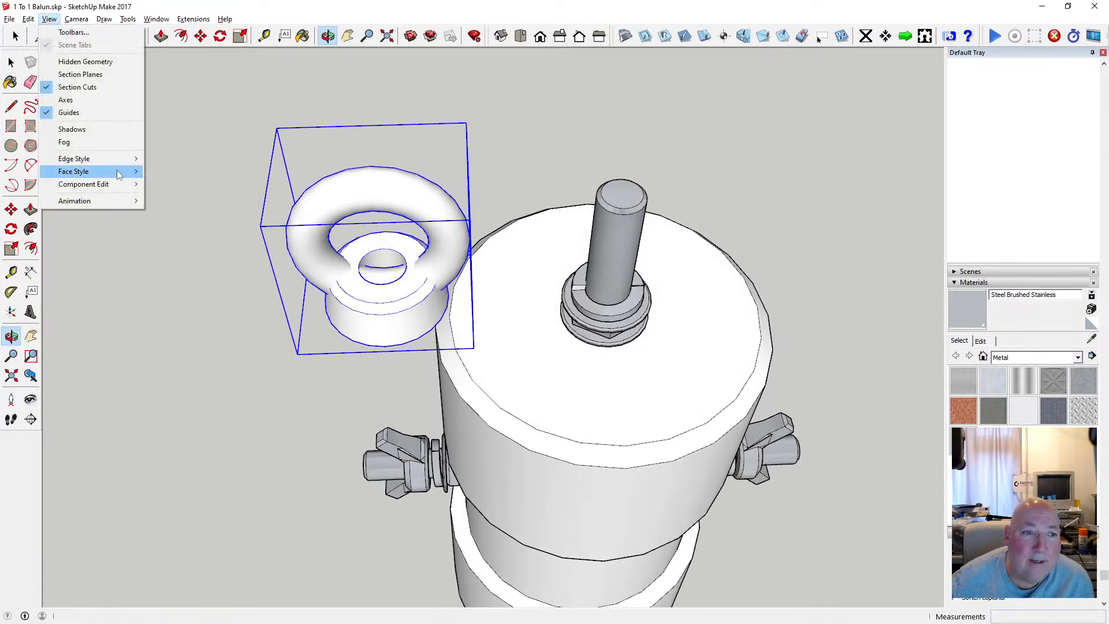
mouse_move(123, 171)
click(170, 171)
scroll(384, 294, up, 6)
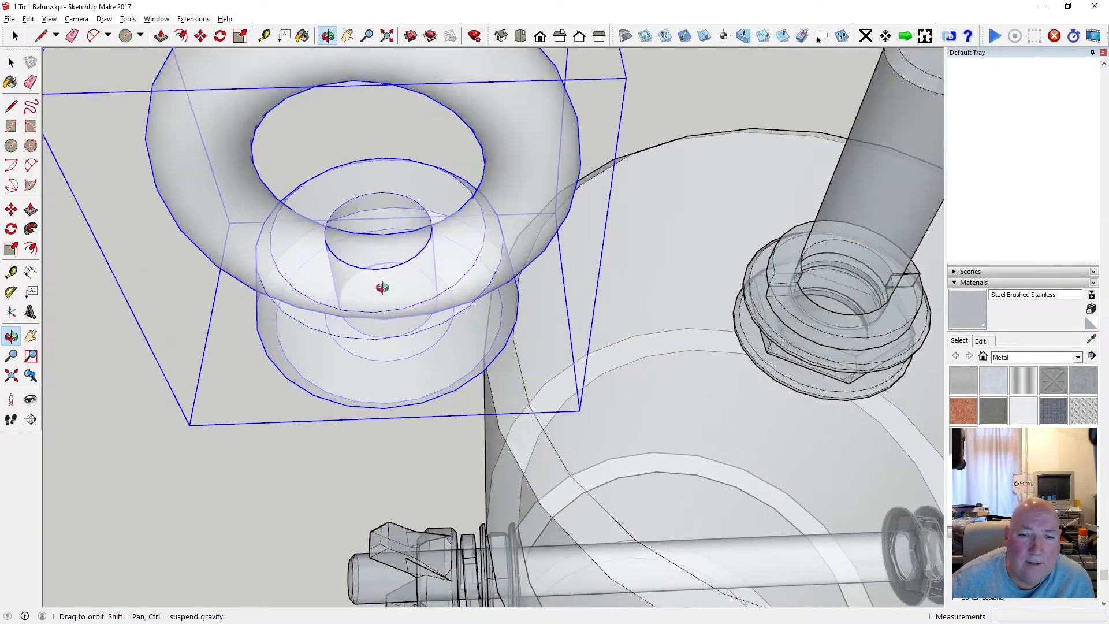
drag(383, 287, 330, 265)
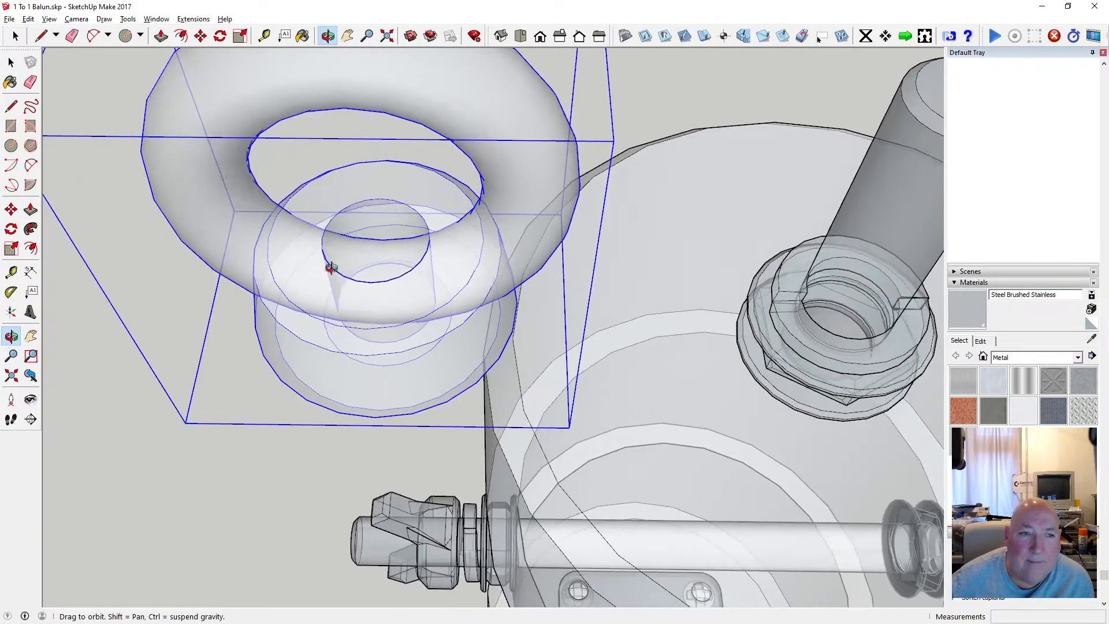
Move the eye fitting about 33 mm onto the top end of the balun's rod, with its hole centred on the rod.
click(200, 36)
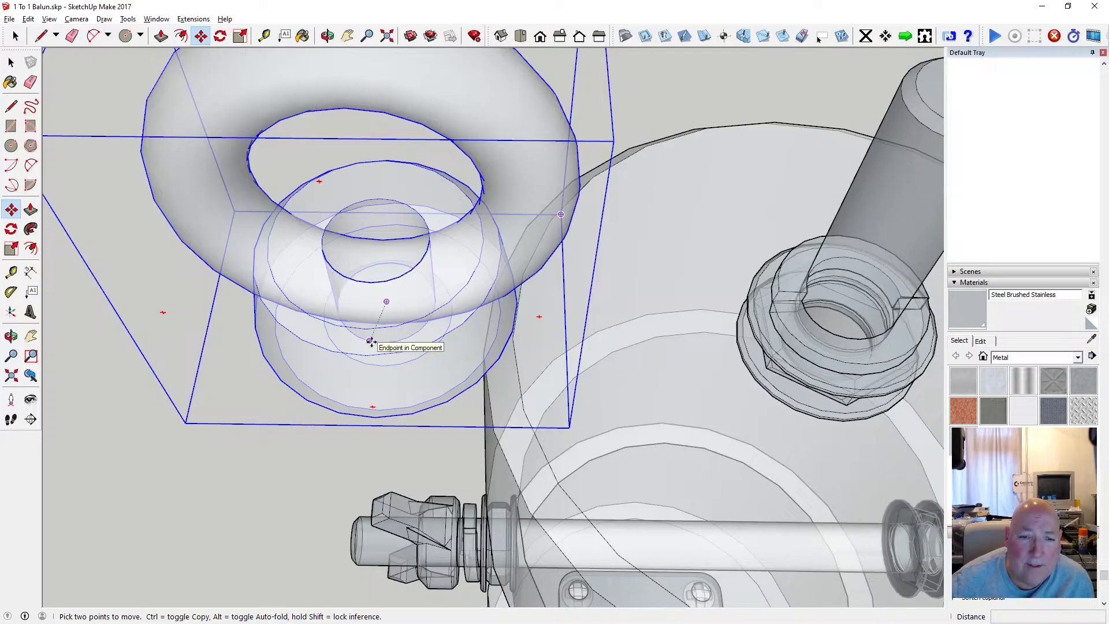
scroll(369, 342, up, 3)
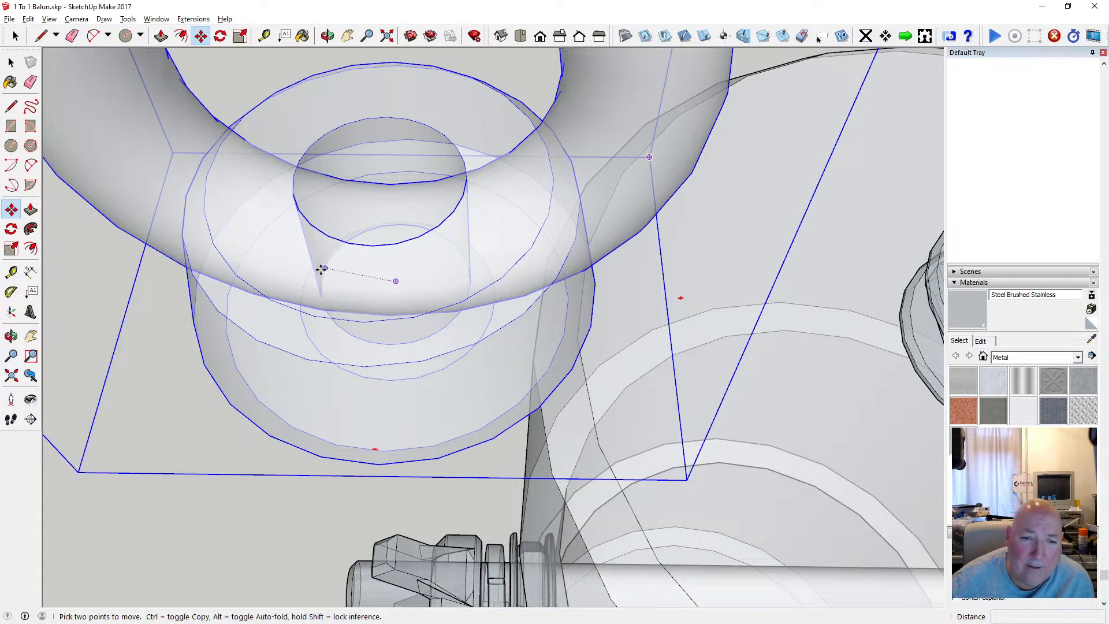
click(389, 281)
scroll(387, 281, down, 6)
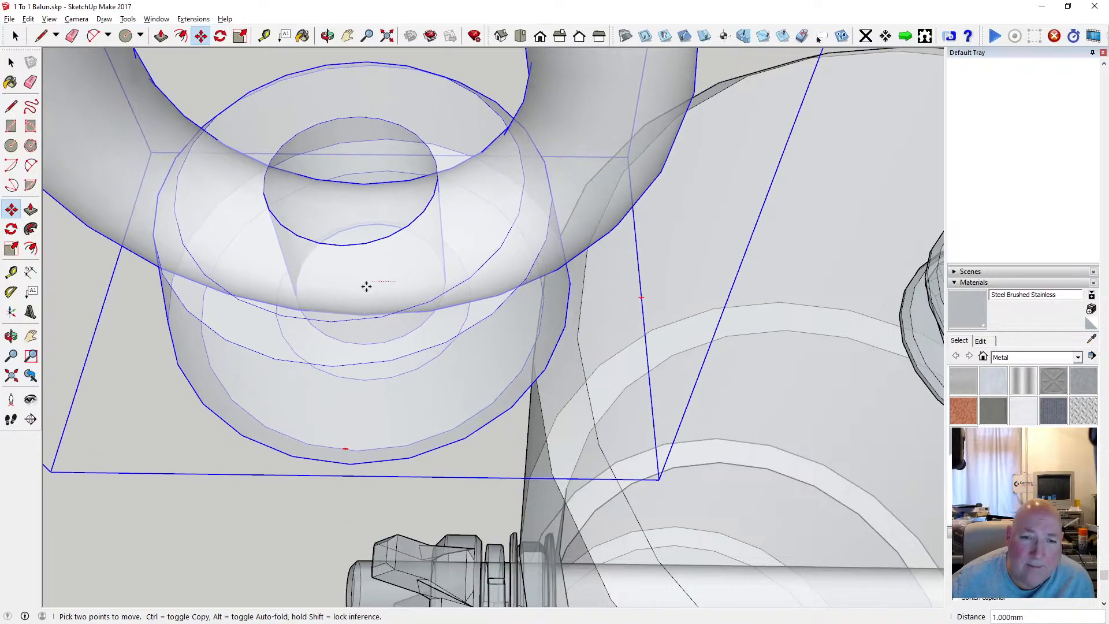
scroll(433, 243, up, 10)
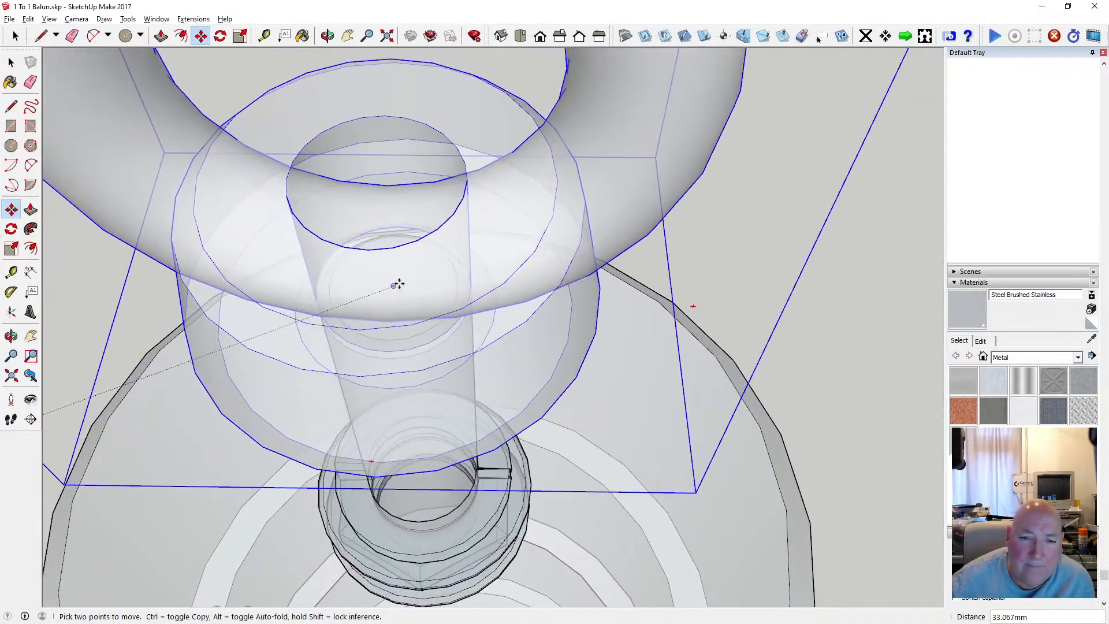
click(394, 287)
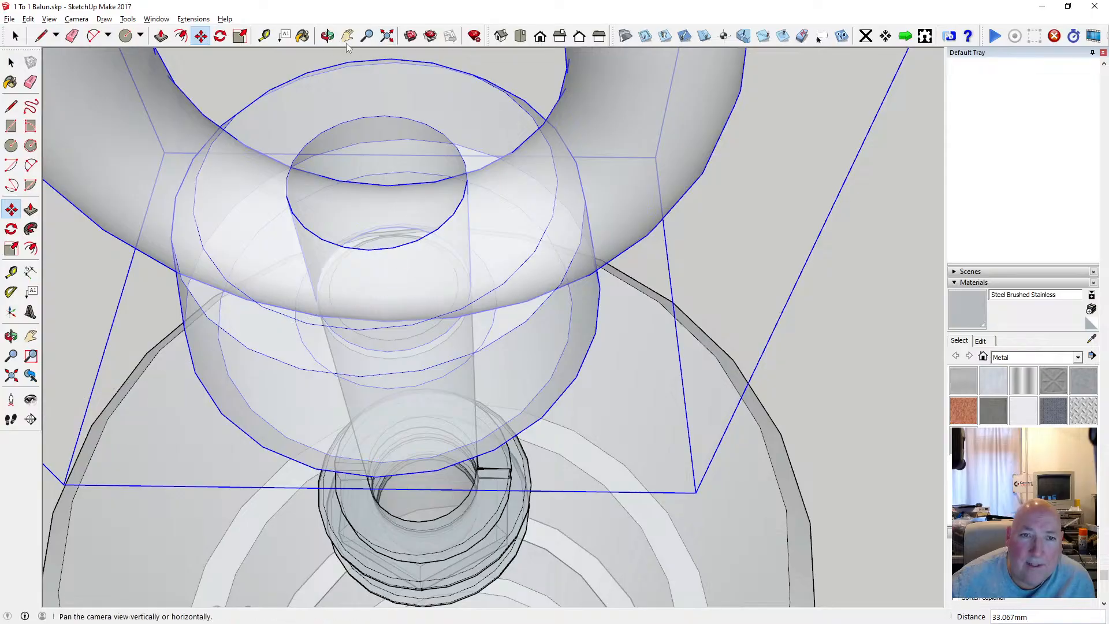
Turn off the X-ray face style with the whole balun in view.
click(327, 36)
scroll(465, 165, down, 6)
drag(458, 141, 487, 263)
click(46, 19)
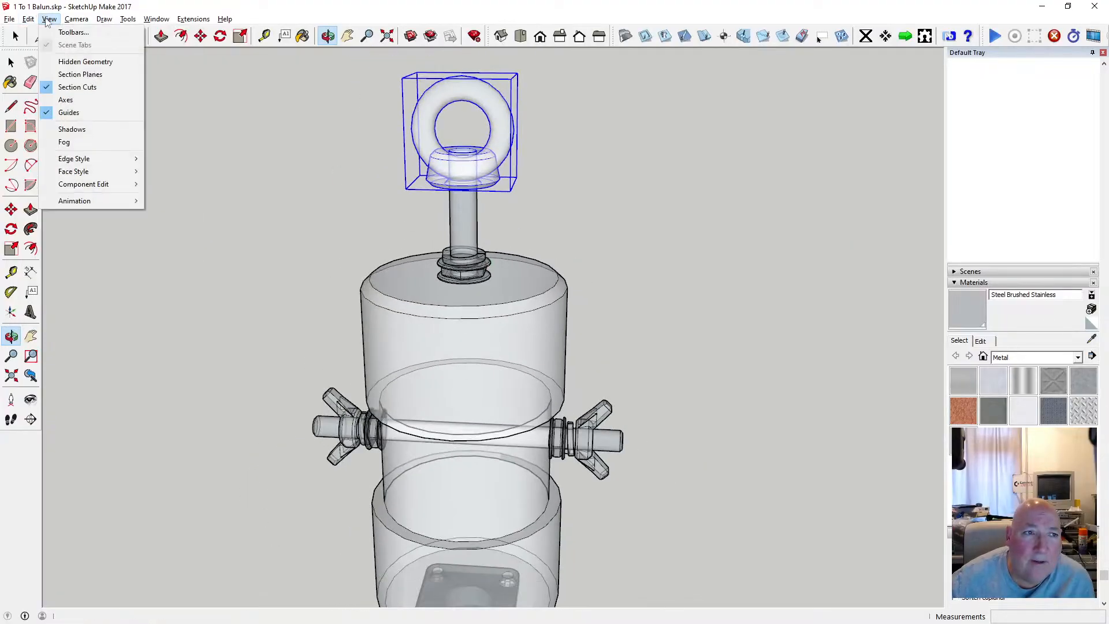
mouse_move(96, 173)
click(172, 172)
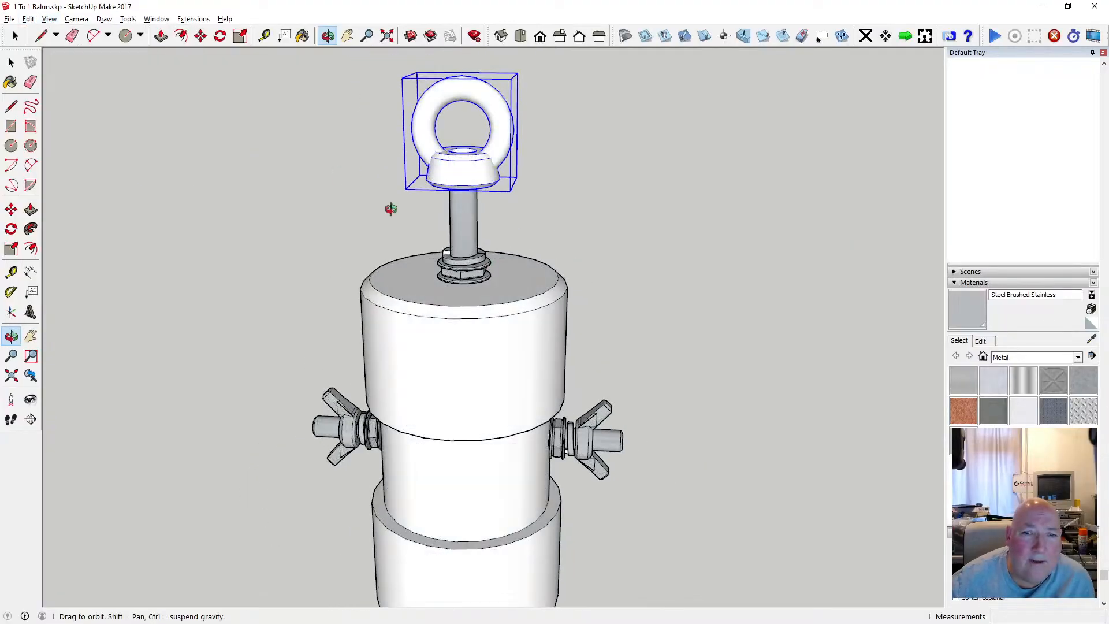
Open the eye fitting for editing and paint the base's tapered side, lower bevel and underside with Steel Brushed Stainless.
scroll(433, 196, up, 5)
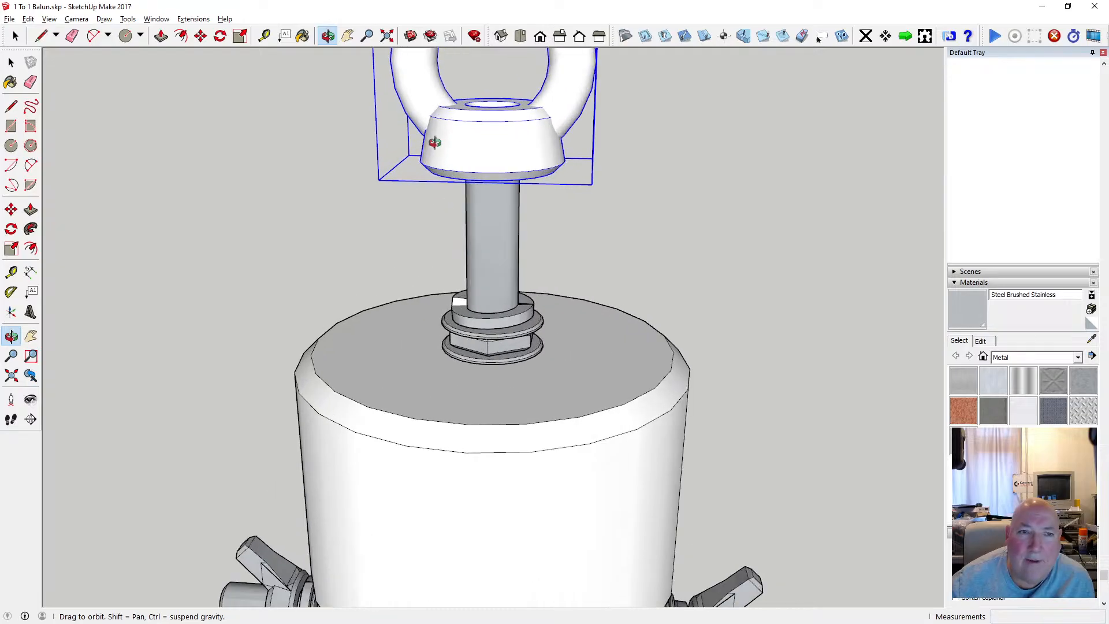
scroll(495, 272, down, 3)
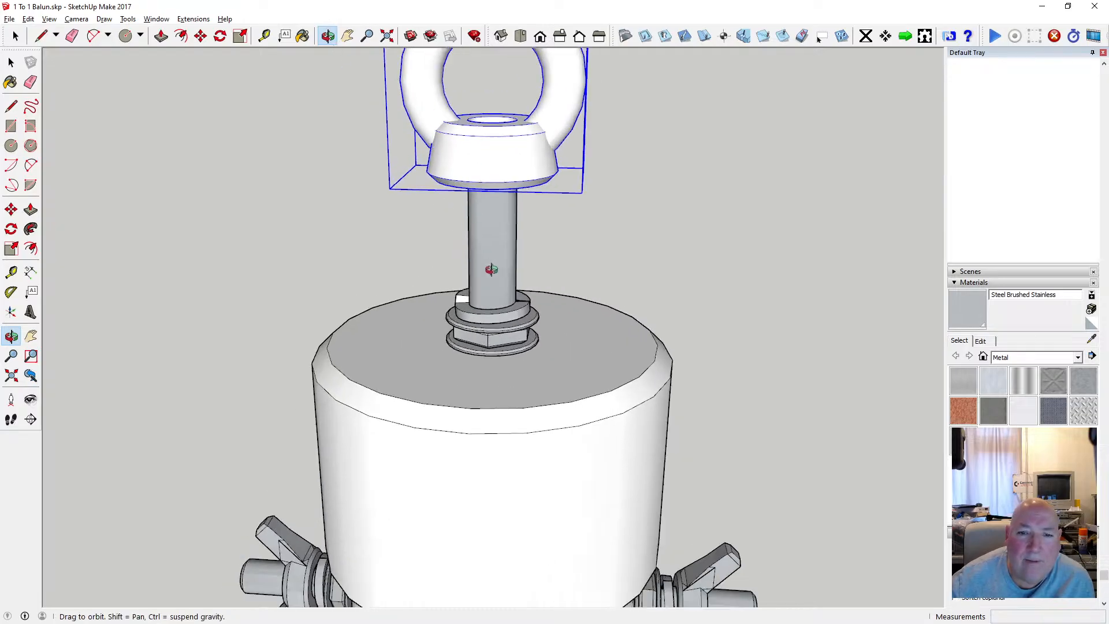
scroll(500, 176, up, 3)
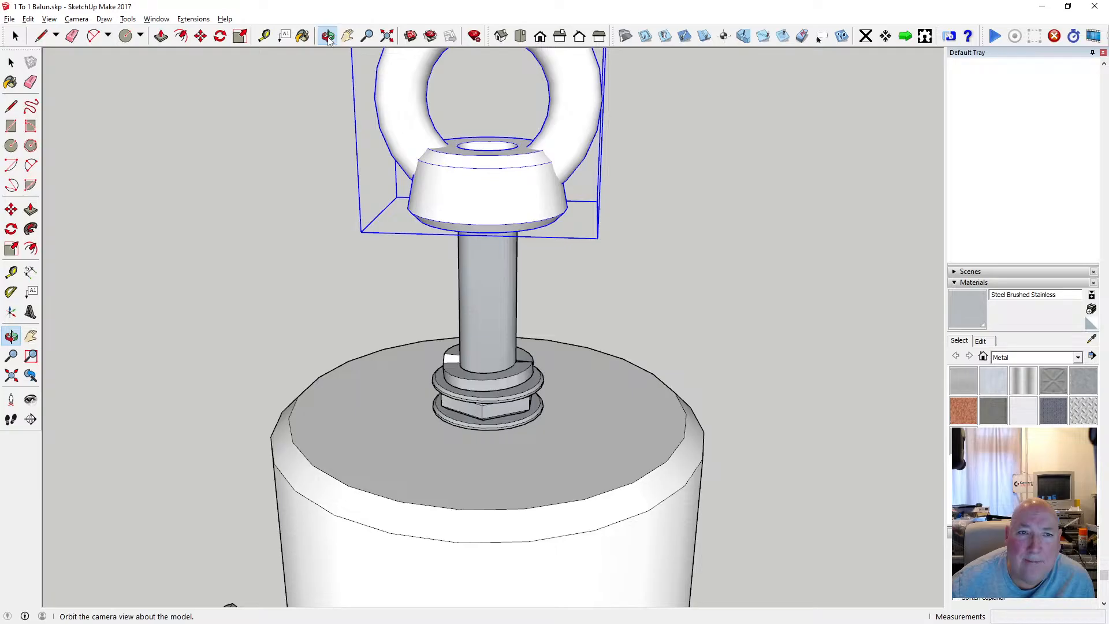
drag(468, 213, 470, 50)
click(11, 62)
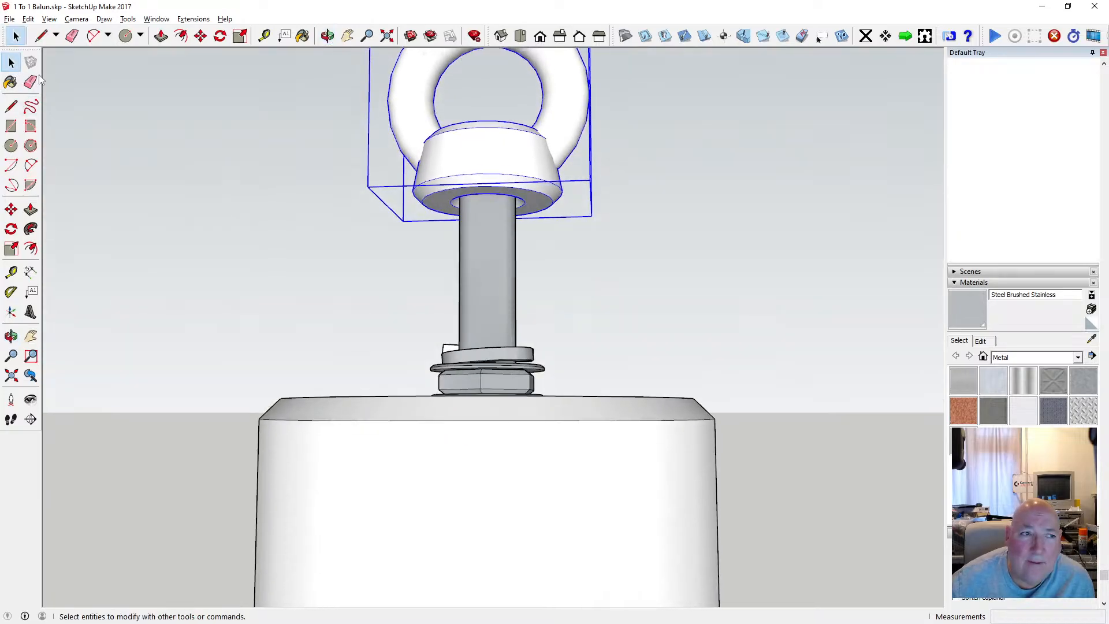
double_click(480, 161)
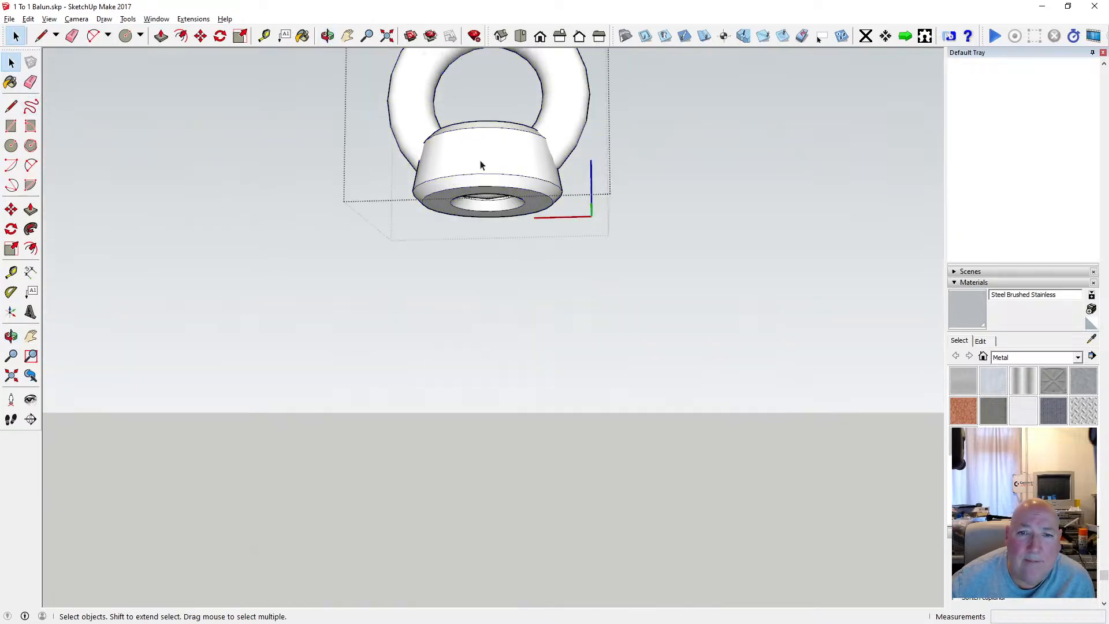
click(451, 148)
click(303, 36)
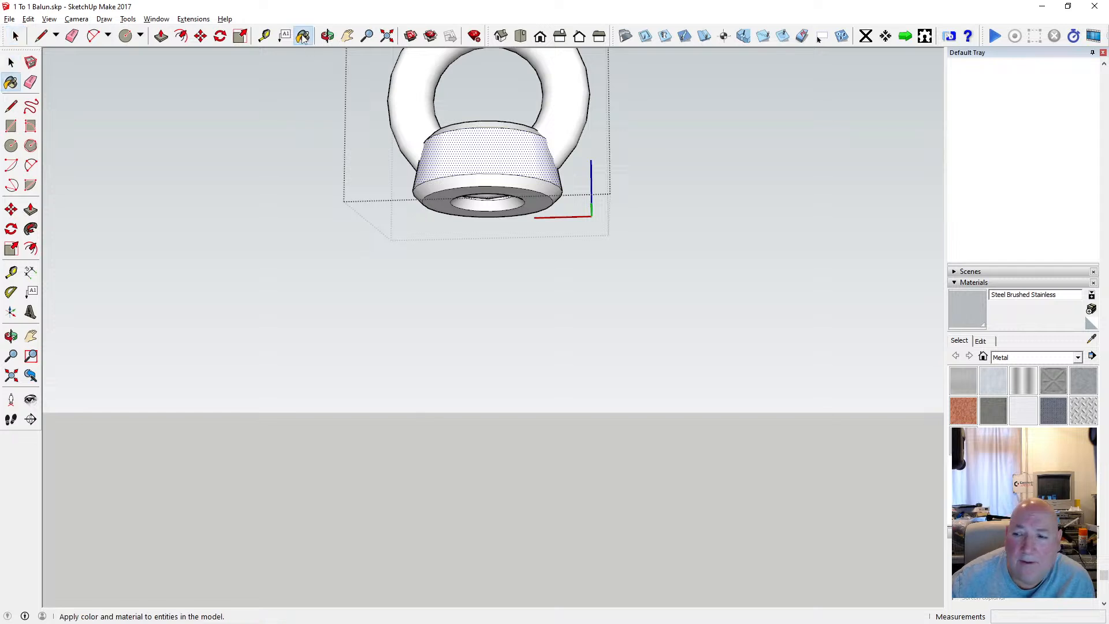
click(490, 152)
click(470, 181)
click(455, 195)
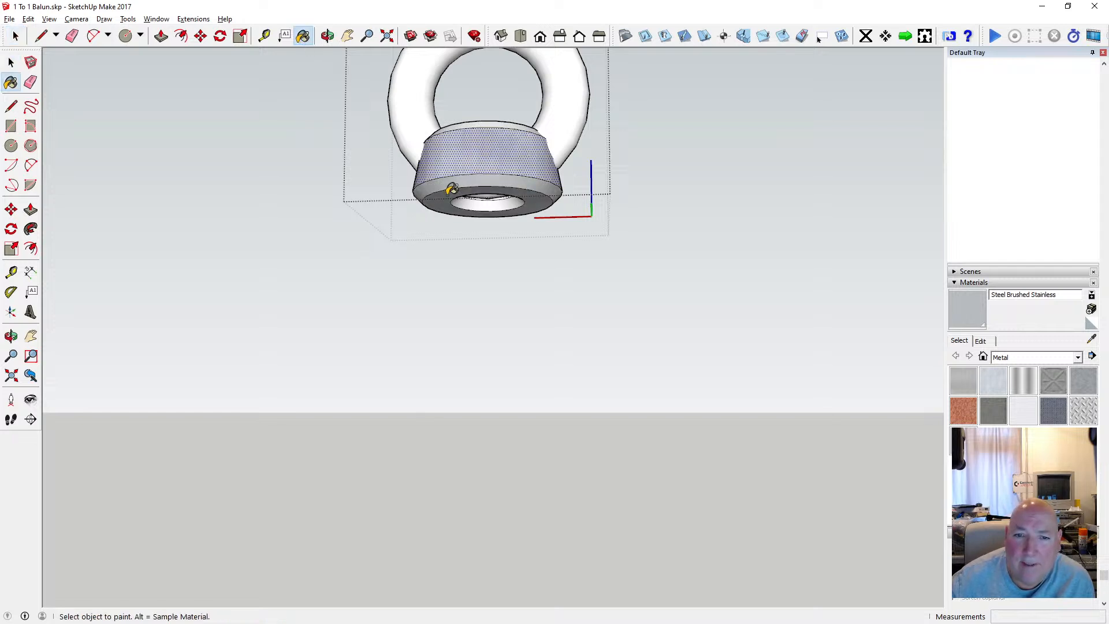
Paint the lower inner surface of the hole, the ring and the base's upper bevel with Steel Brushed Stainless.
scroll(459, 196, up, 3)
click(479, 187)
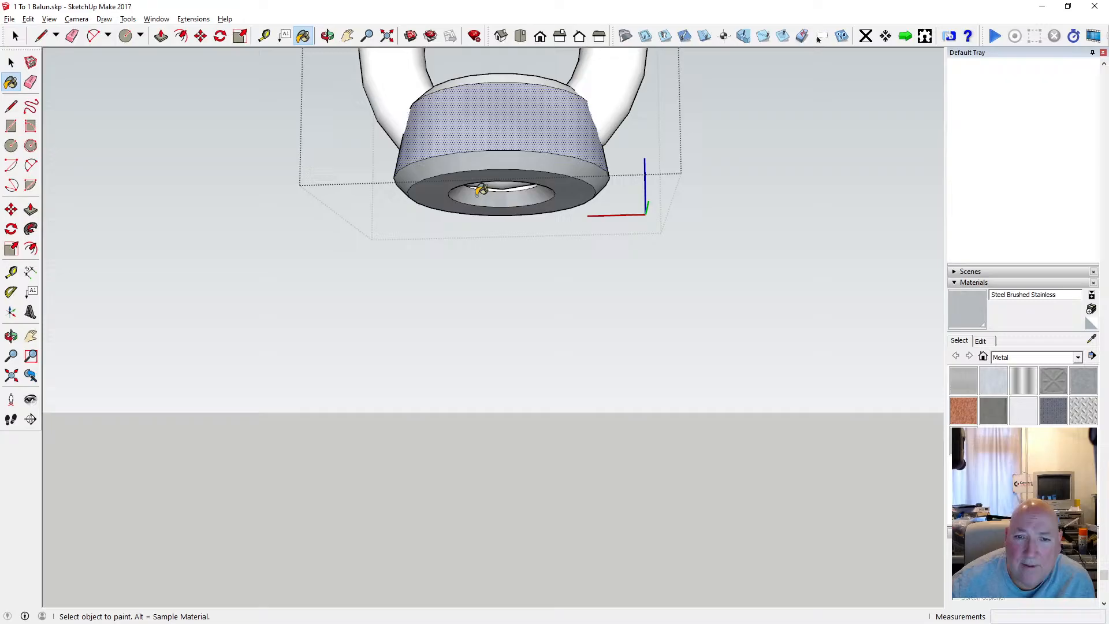
click(396, 99)
scroll(428, 230, down, 1)
scroll(427, 230, down, 1)
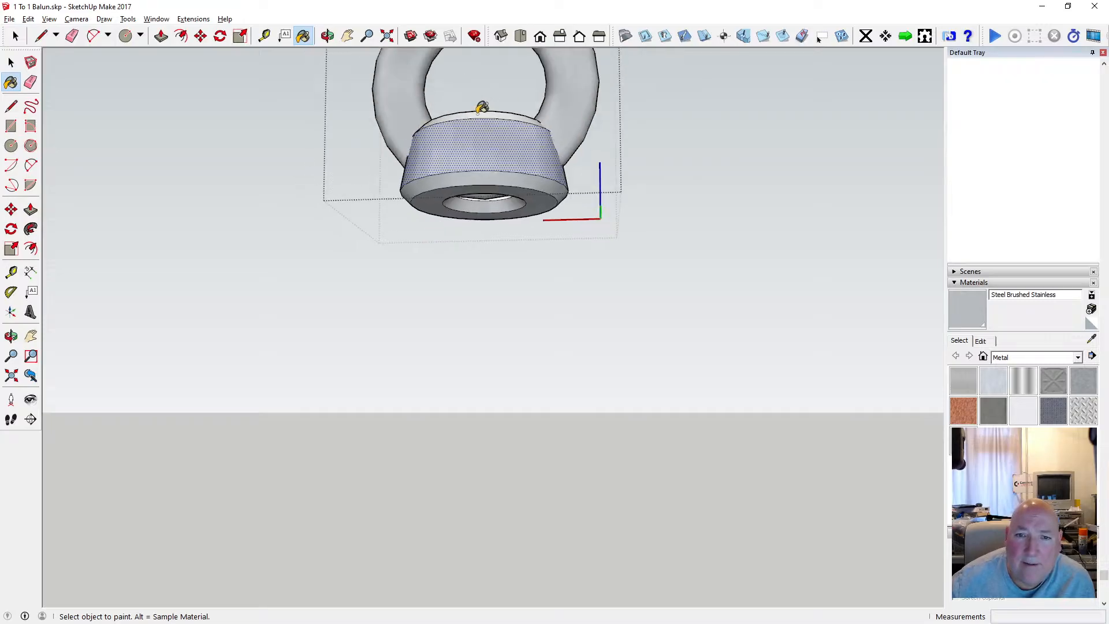
click(481, 107)
Paint the base's flat top face and the inside of its hole with Steel Brushed Stainless.
click(328, 35)
mouse_move(456, 133)
mouse_down()
mouse_move(460, 94)
mouse_move(418, 55)
mouse_move(416, 82)
mouse_move(340, 53)
mouse_up()
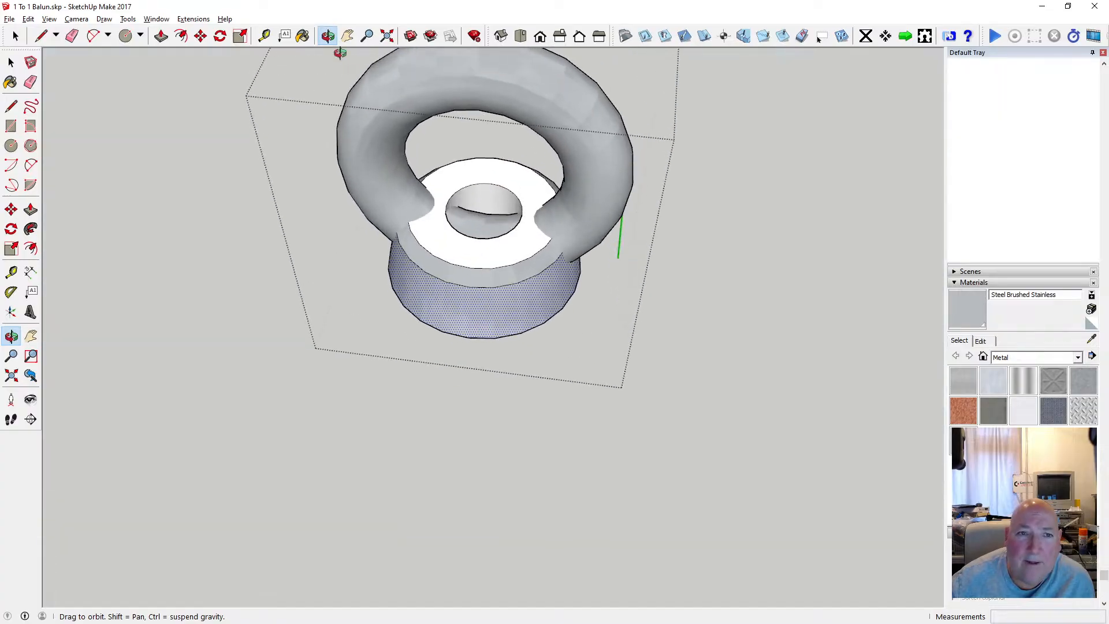
key(b)
click(456, 239)
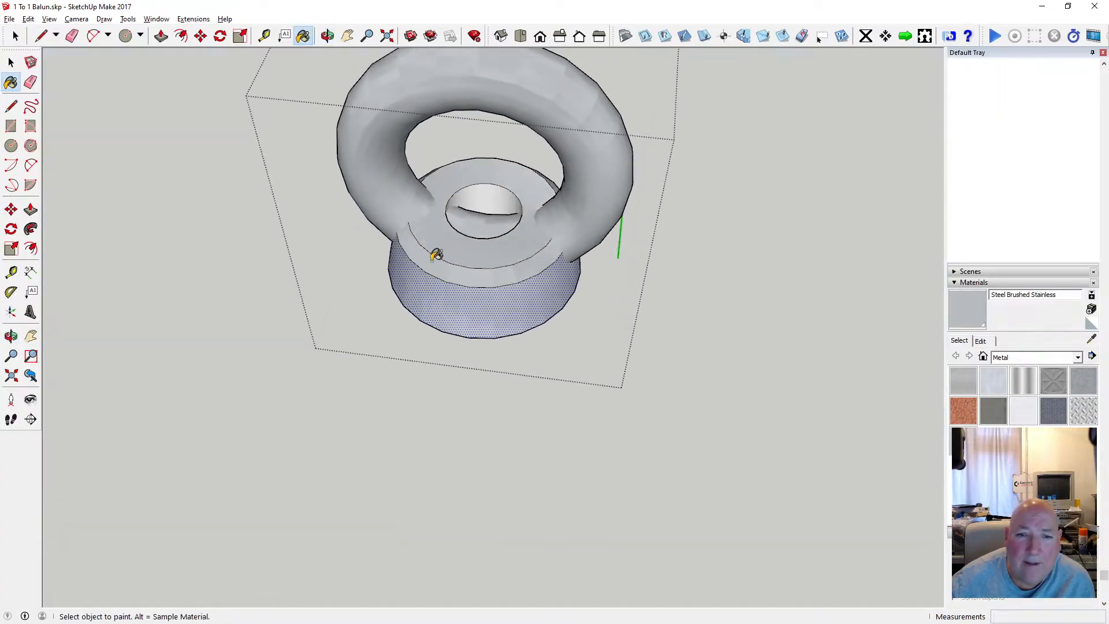
scroll(490, 218, down, 2)
scroll(473, 214, up, 3)
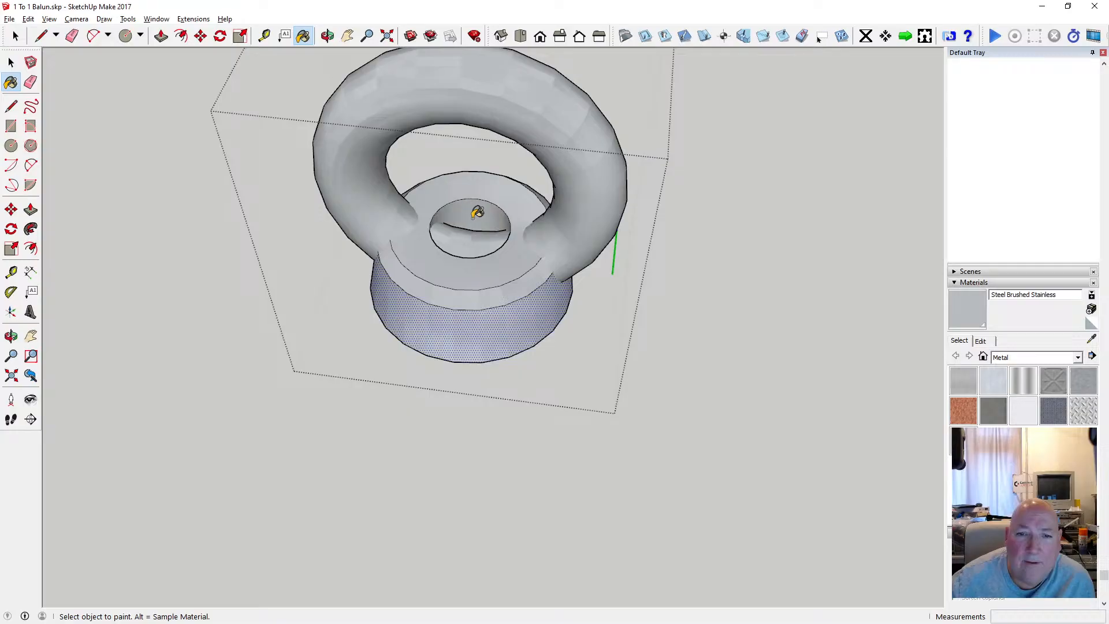
click(327, 36)
drag(243, 93, 817, 278)
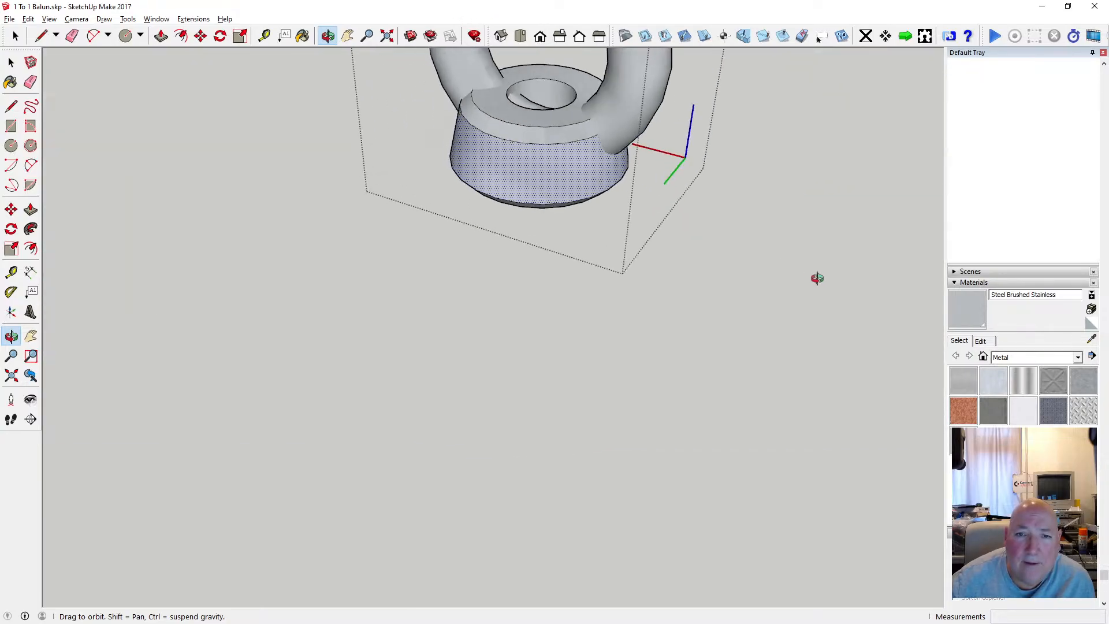
Leave the eye fitting's editing mode and move the fitting about 15.5 mm down the balun's top rod.
click(11, 62)
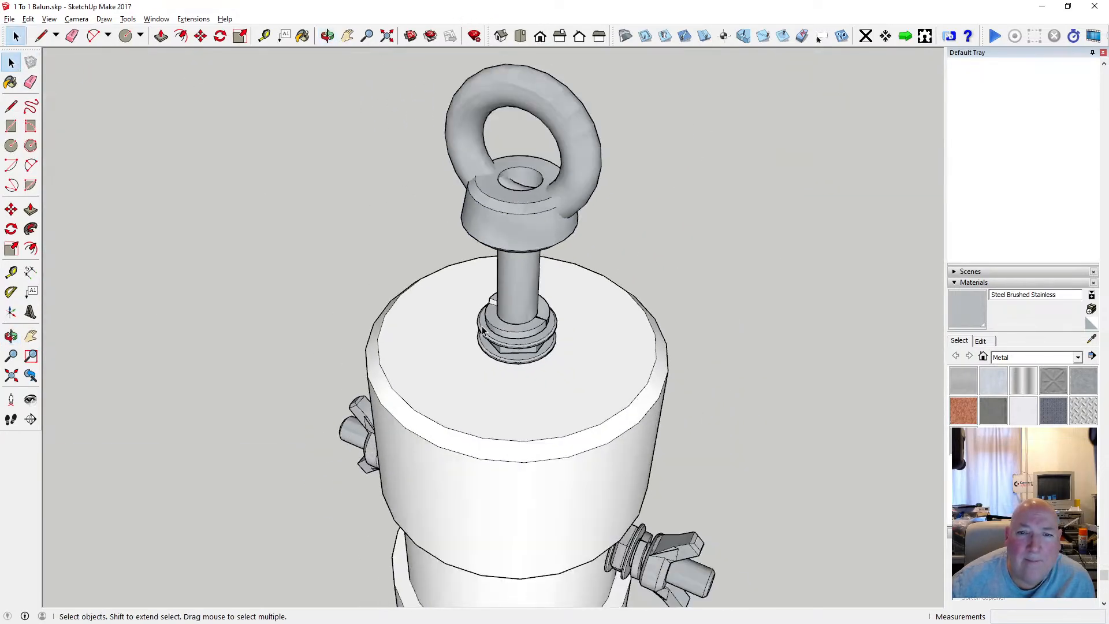
scroll(482, 329, down, 4)
key(o)
drag(384, 238, 384, 124)
drag(460, 169, 421, 141)
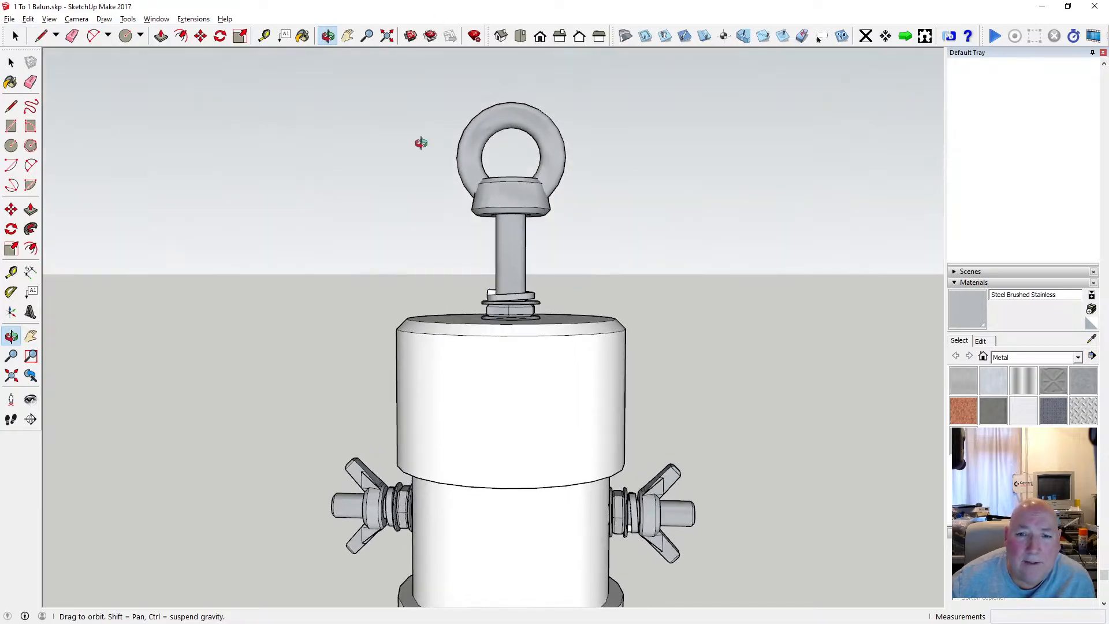
key(m)
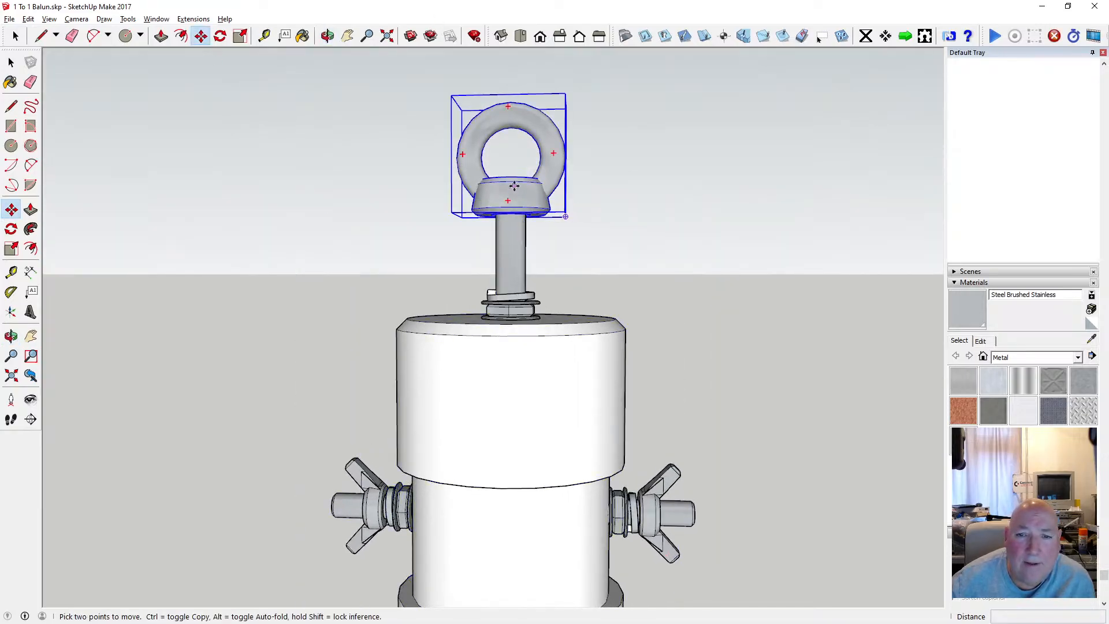
click(512, 199)
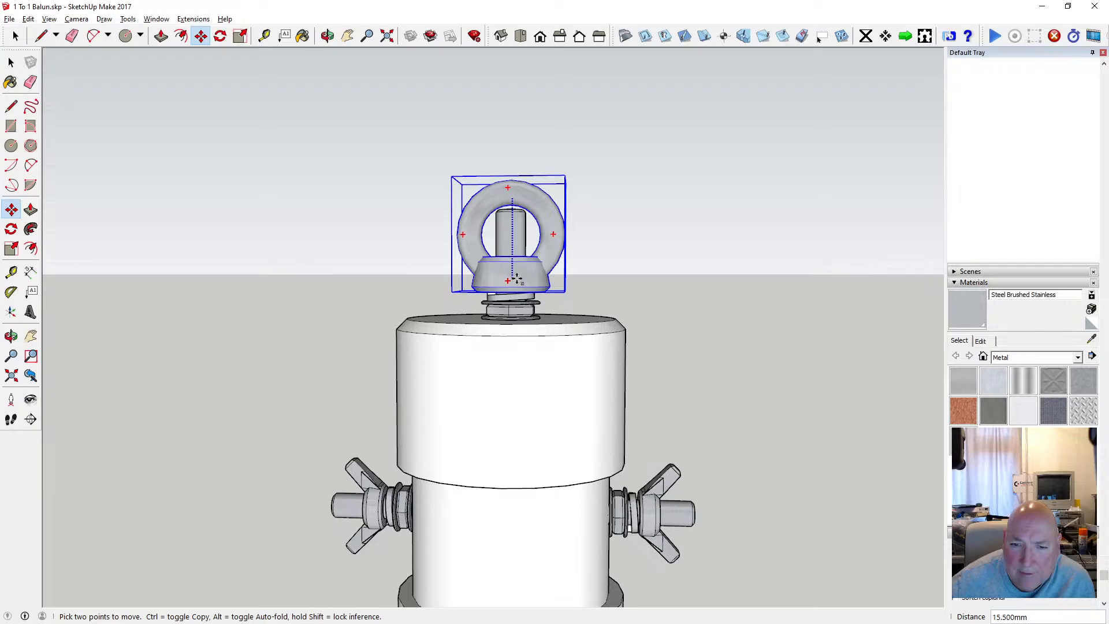
click(516, 269)
Raise the eye fitting 0.25 mm so its base sits on the spring washer above the nut.
key(o)
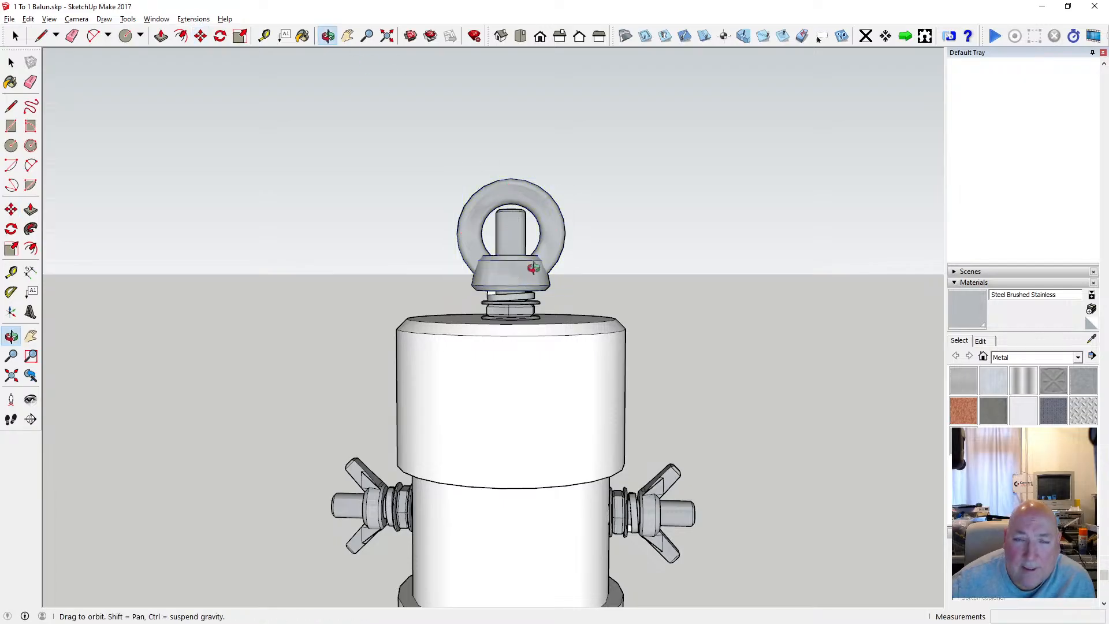
scroll(525, 276, up, 5)
drag(525, 275, 626, 218)
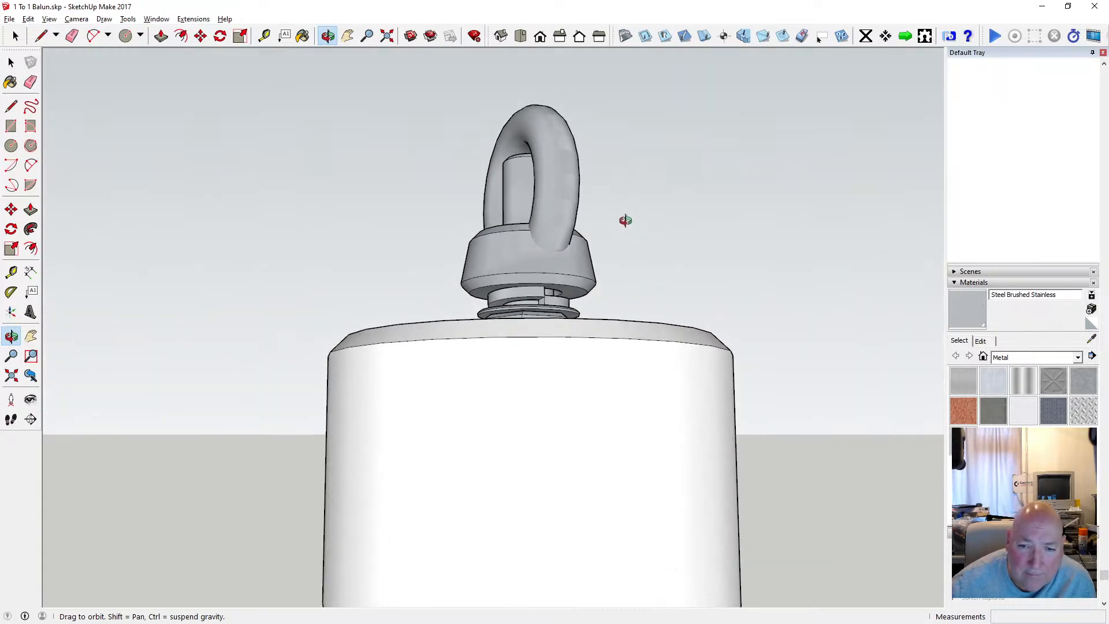
scroll(505, 286, up, 4)
drag(507, 283, 478, 287)
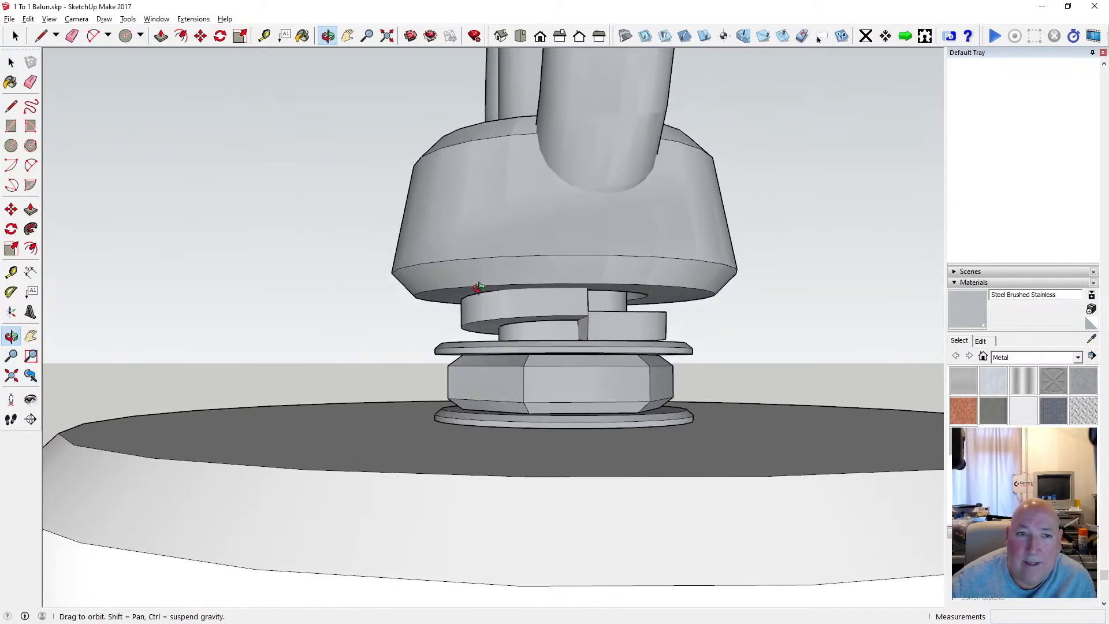
click(201, 36)
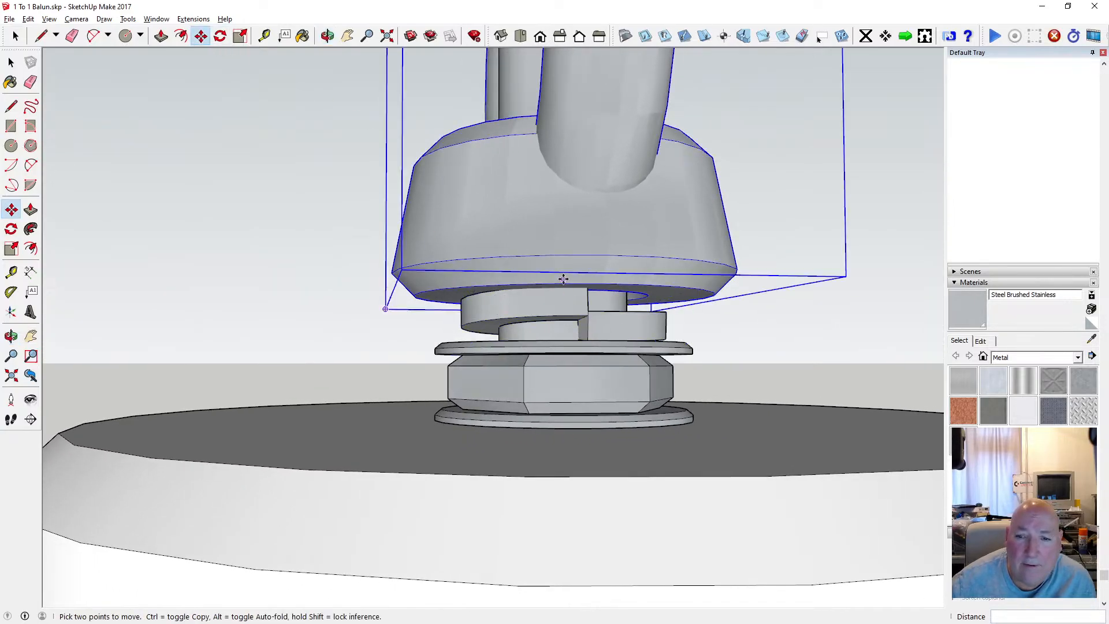
click(562, 252)
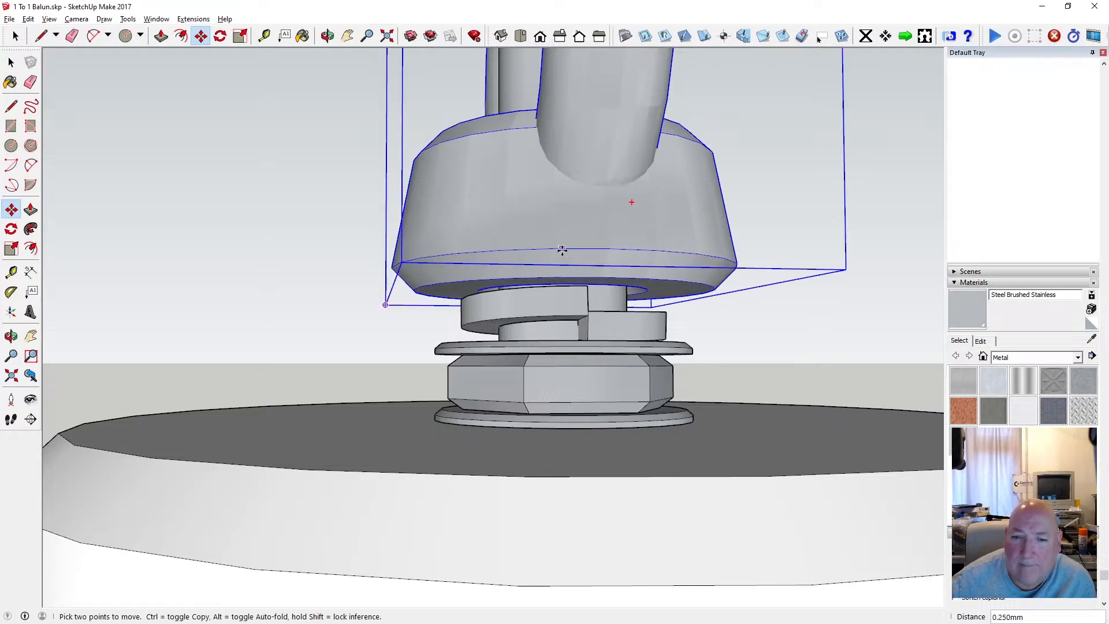
Examine the mounted eye fitting and its rod from several angles, along with the whole balun.
click(328, 36)
drag(520, 209, 570, 259)
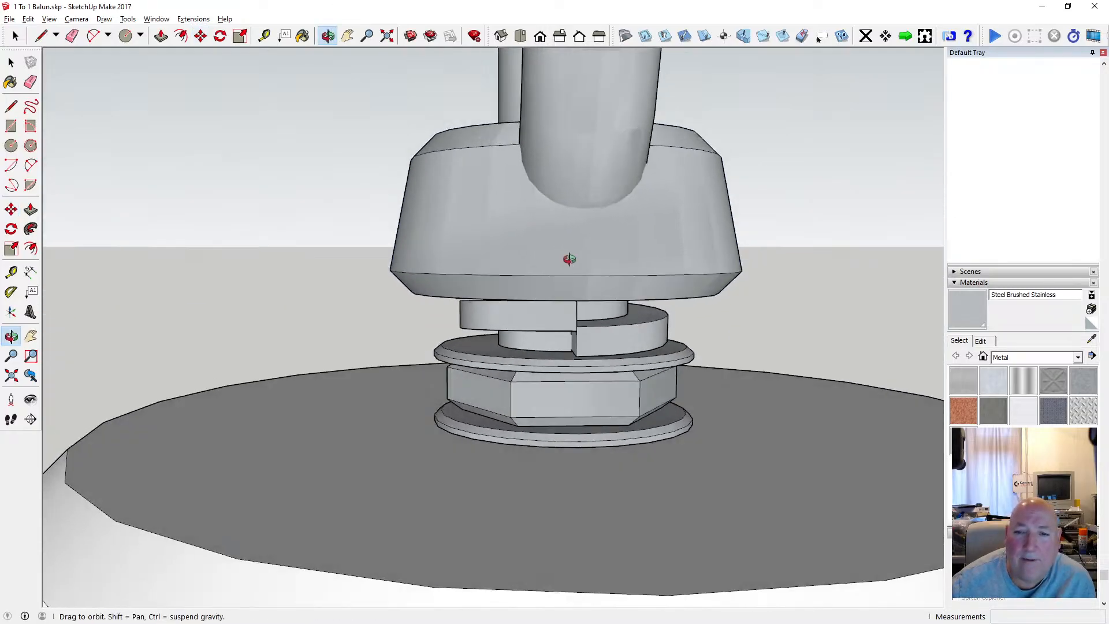
scroll(569, 259, down, 8)
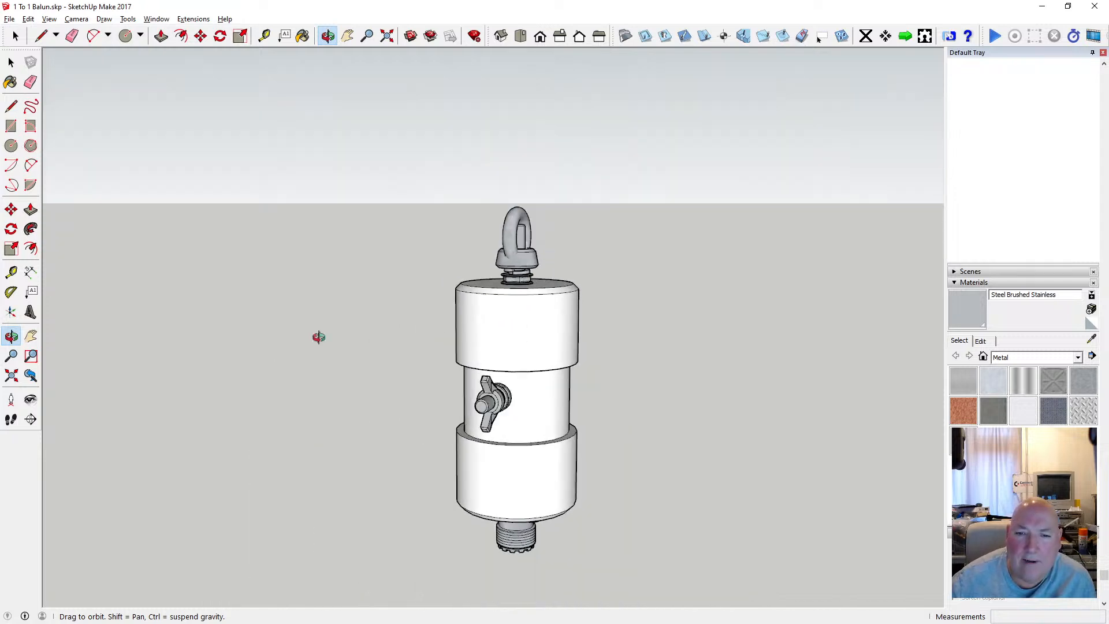
drag(319, 337, 350, 345)
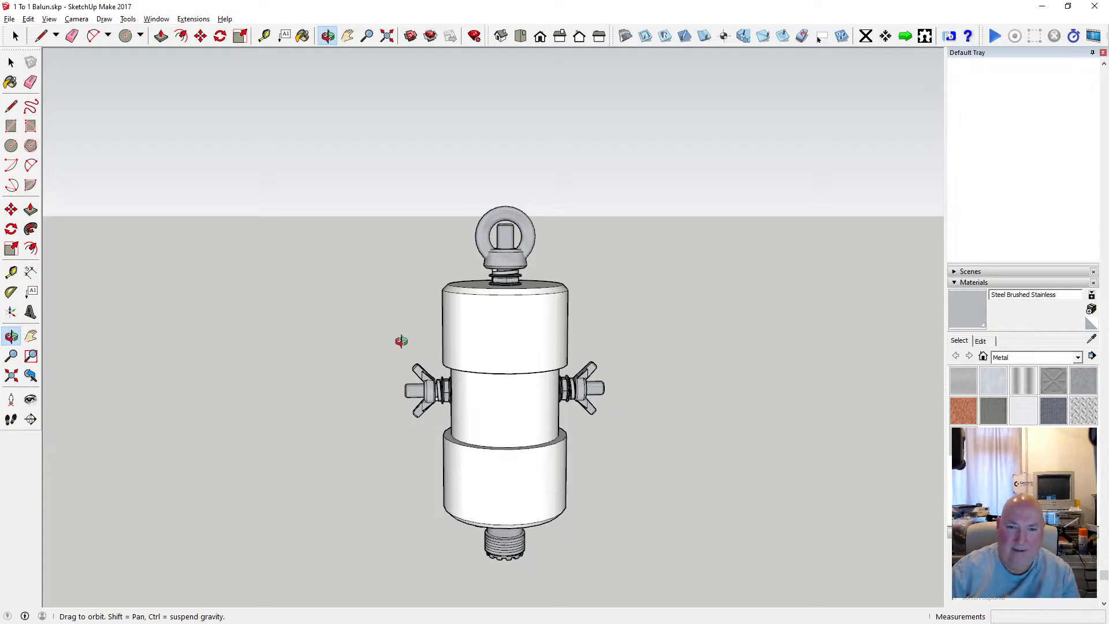
scroll(522, 299, up, 1)
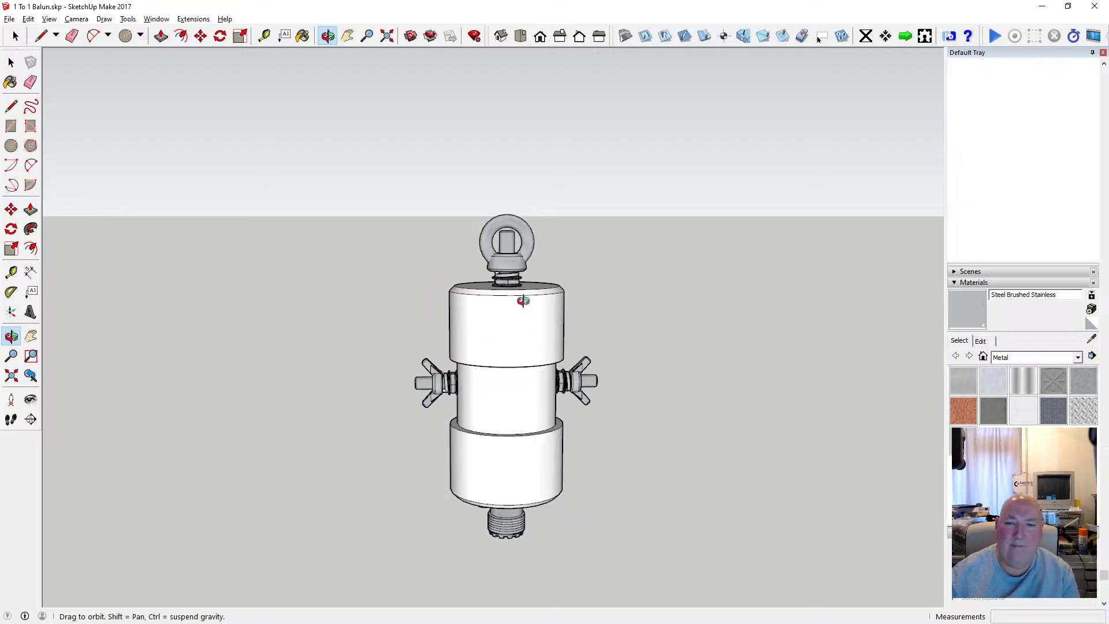
scroll(520, 289, down, 2)
scroll(511, 256, up, 5)
drag(519, 253, 484, 393)
scroll(475, 237, down, 4)
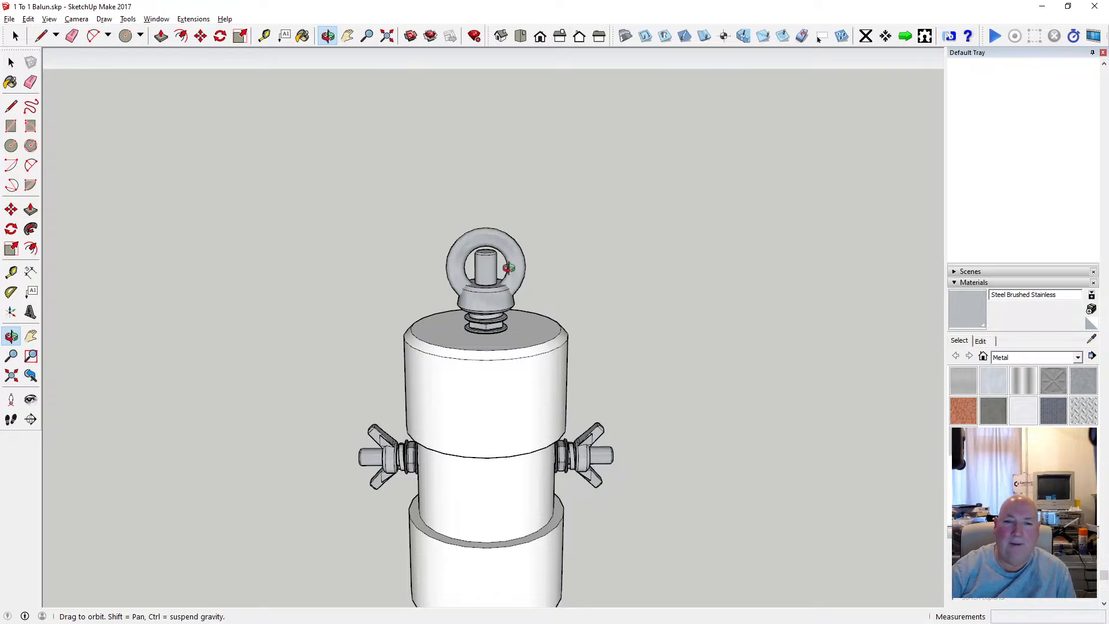
scroll(504, 267, up, 4)
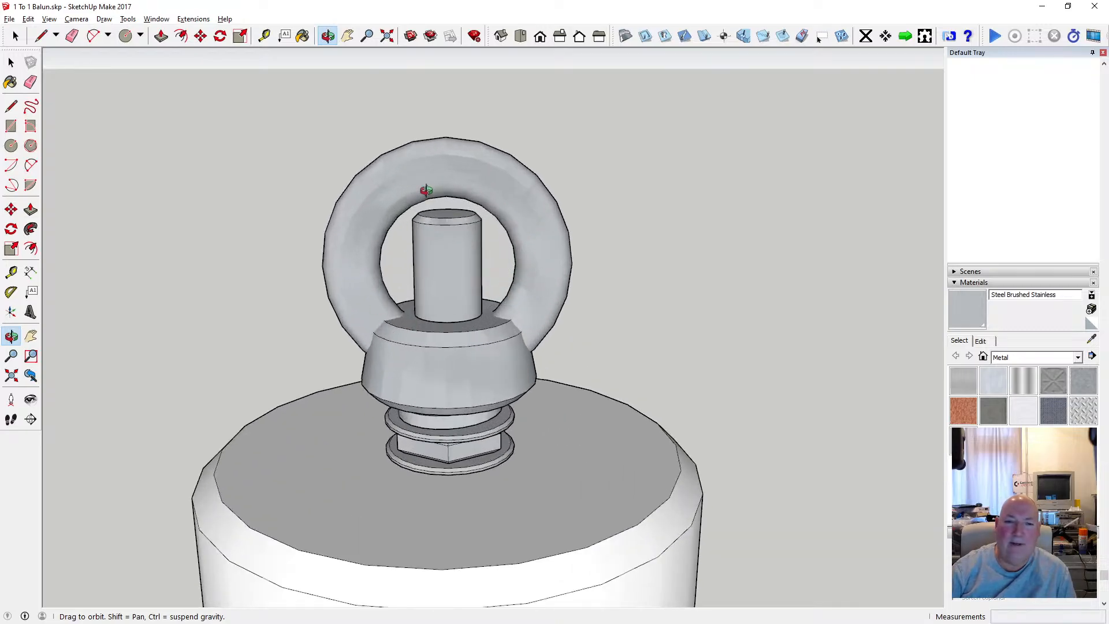
scroll(436, 289, down, 4)
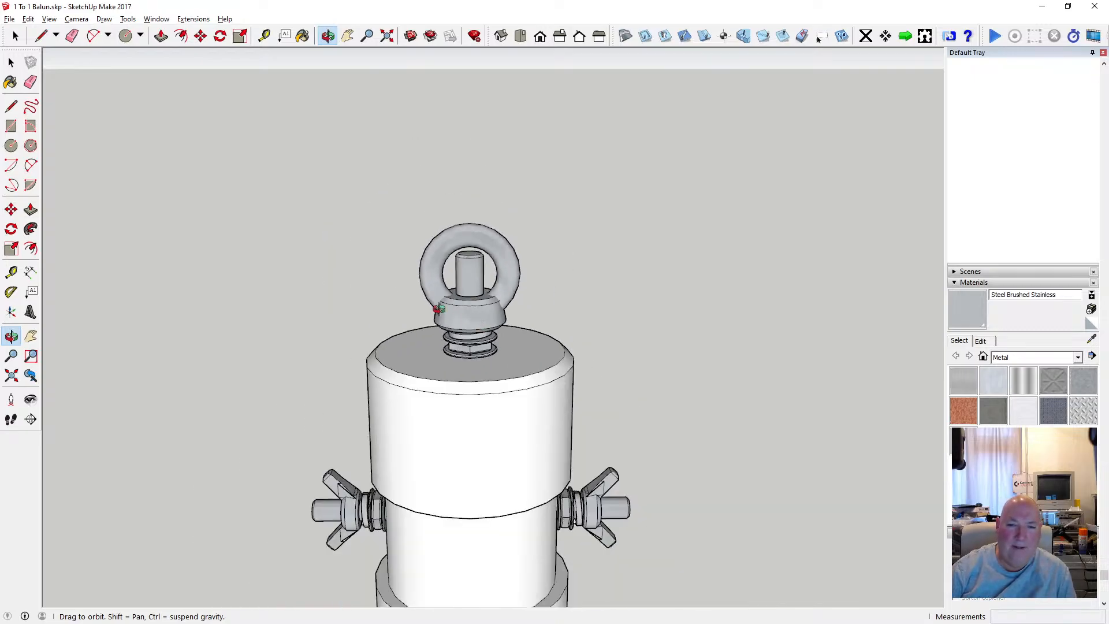
scroll(480, 302, up, 3)
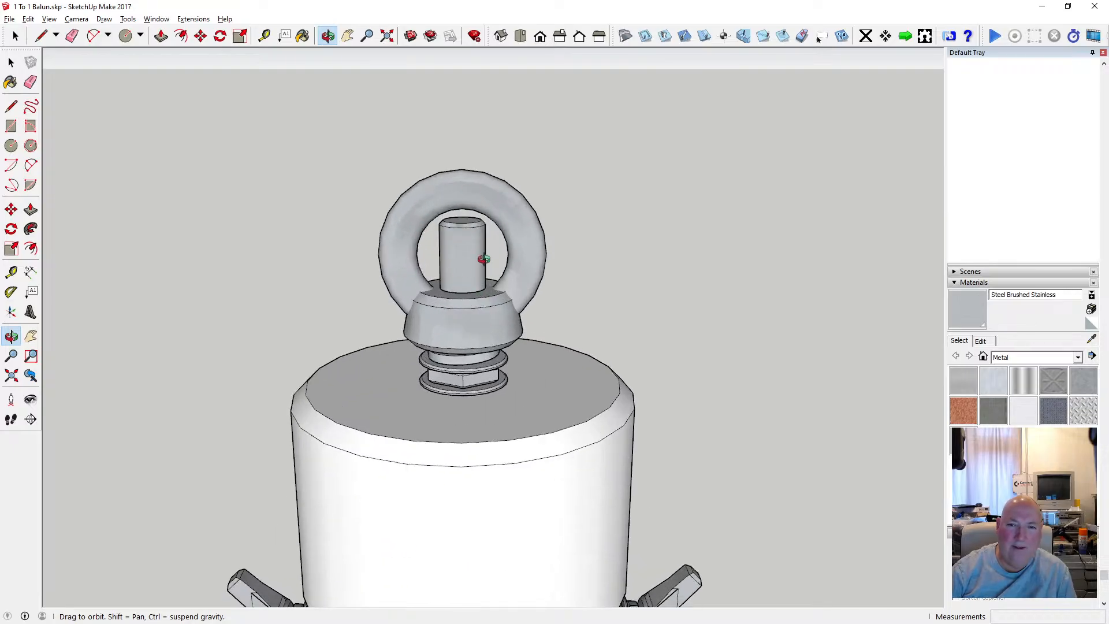
mouse_move(454, 264)
mouse_down()
mouse_move(366, 260)
mouse_move(566, 250)
mouse_move(525, 193)
mouse_move(710, 279)
mouse_move(718, 252)
mouse_move(262, 289)
mouse_up()
scroll(446, 249, down, 5)
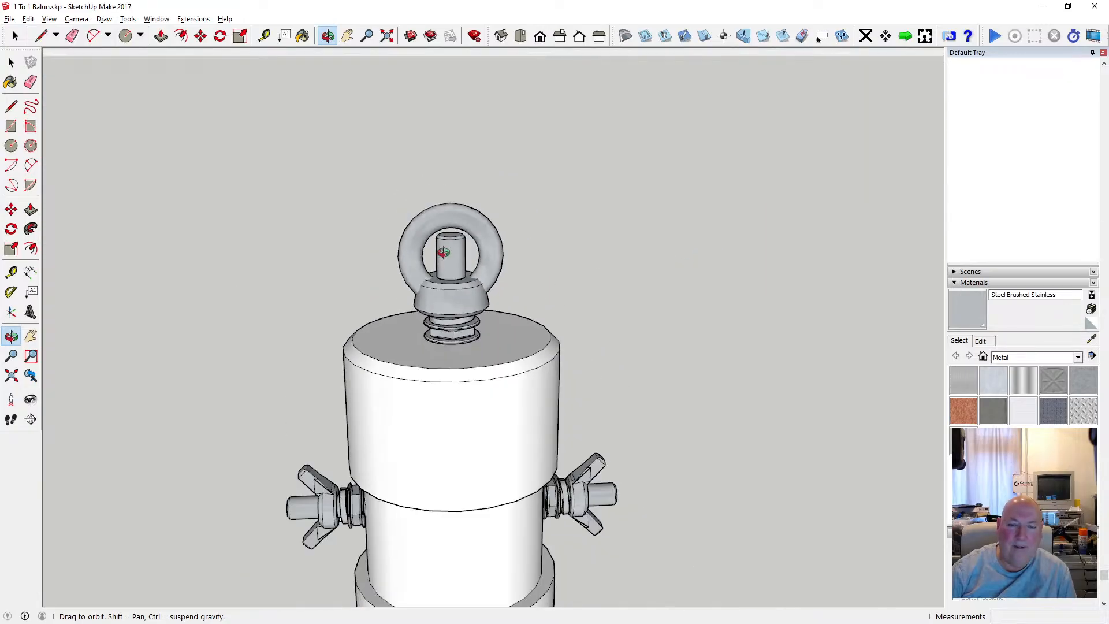
drag(445, 252, 442, 218)
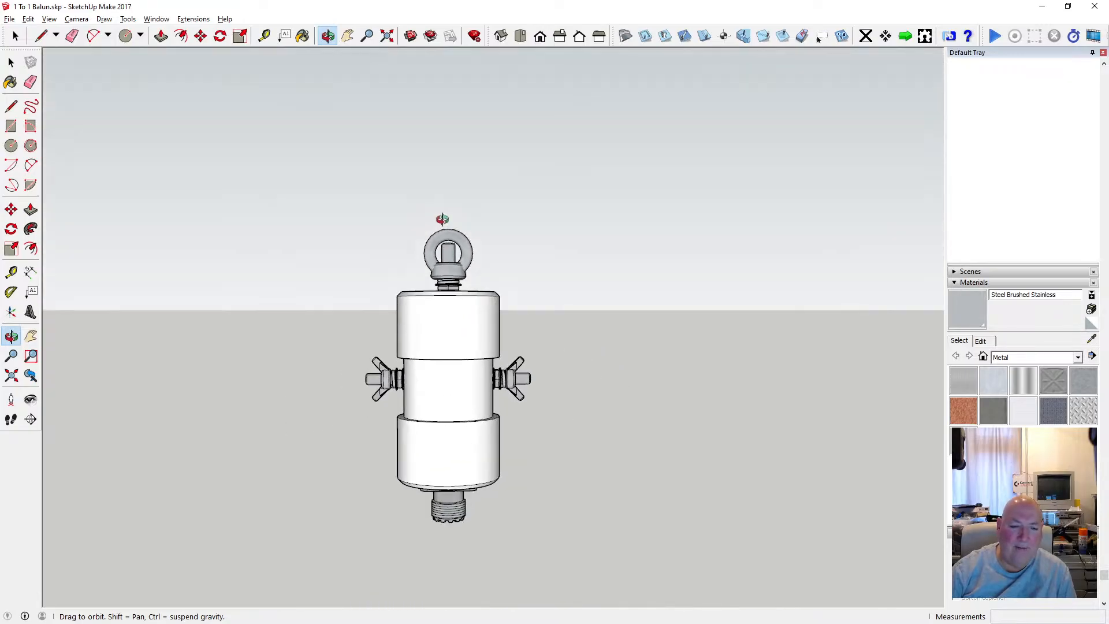
scroll(449, 271, up, 5)
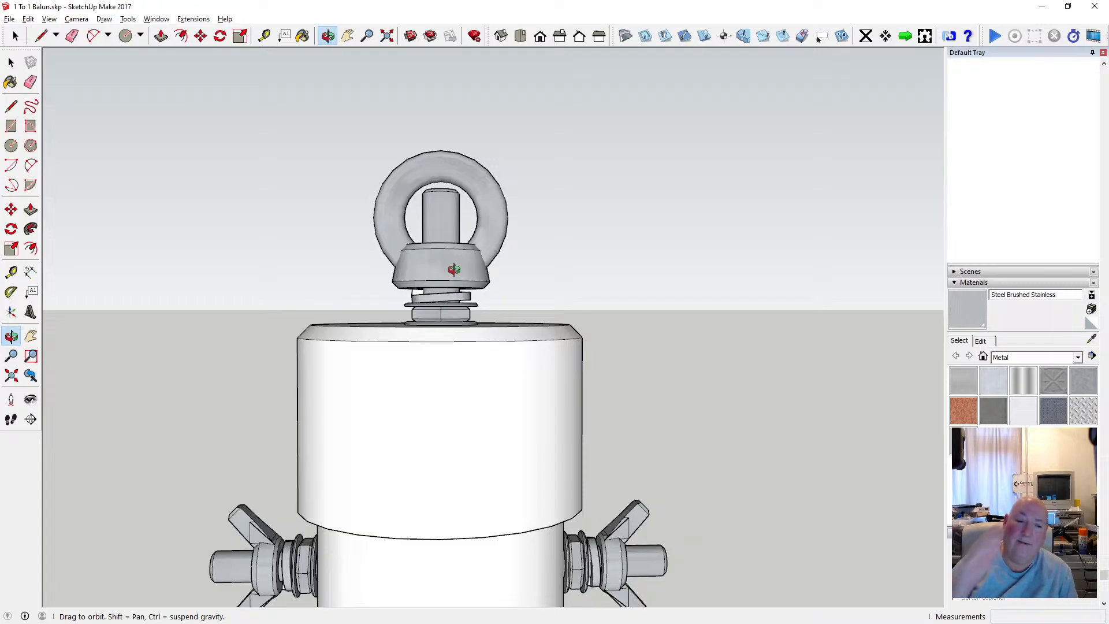
Measure the eye fitting ring's outer width from one side to the other.
click(265, 36)
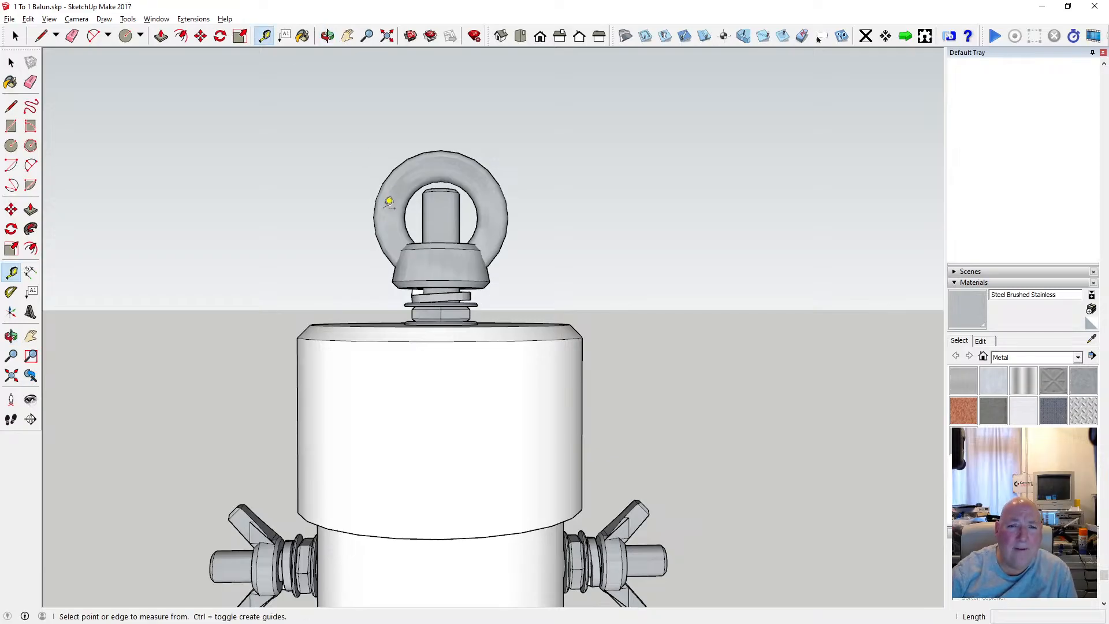
click(374, 217)
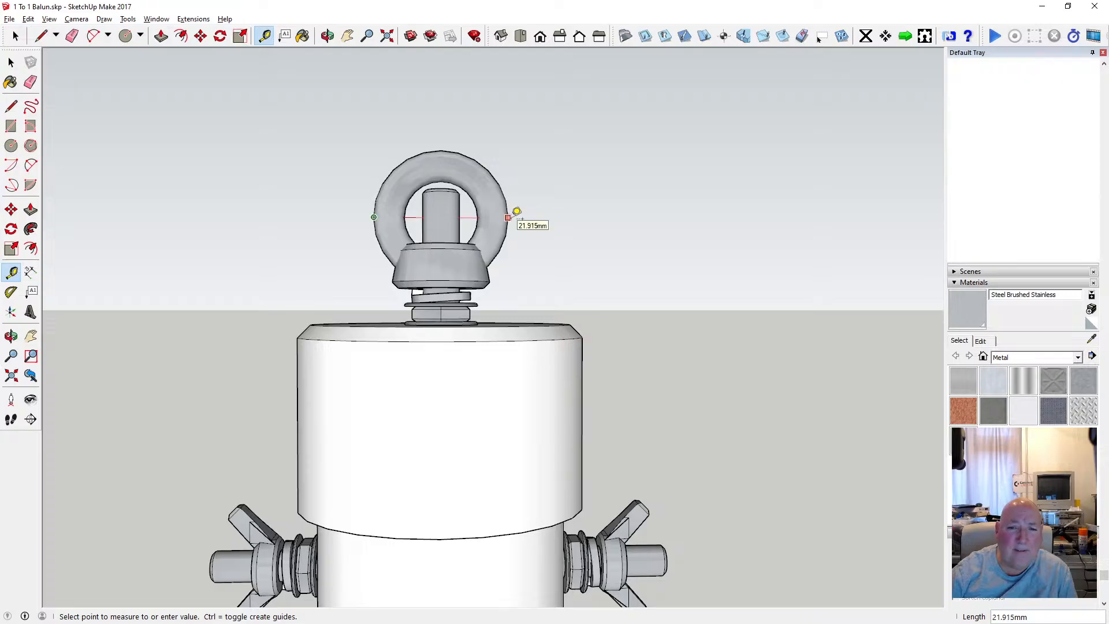
key(space)
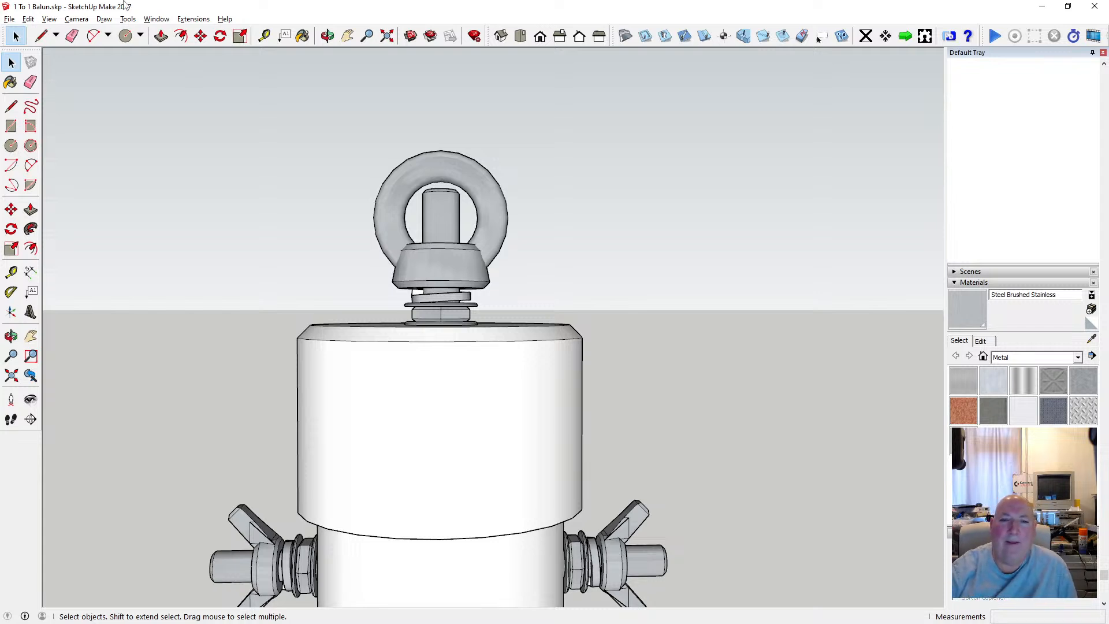
Open the eye fitting for editing, delete its ring so only the tapered base remains, and leave editing mode.
click(328, 37)
drag(467, 328, 453, 428)
scroll(462, 280, up, 5)
mouse_move(462, 278)
mouse_down()
mouse_move(535, 260)
mouse_move(470, 285)
mouse_up()
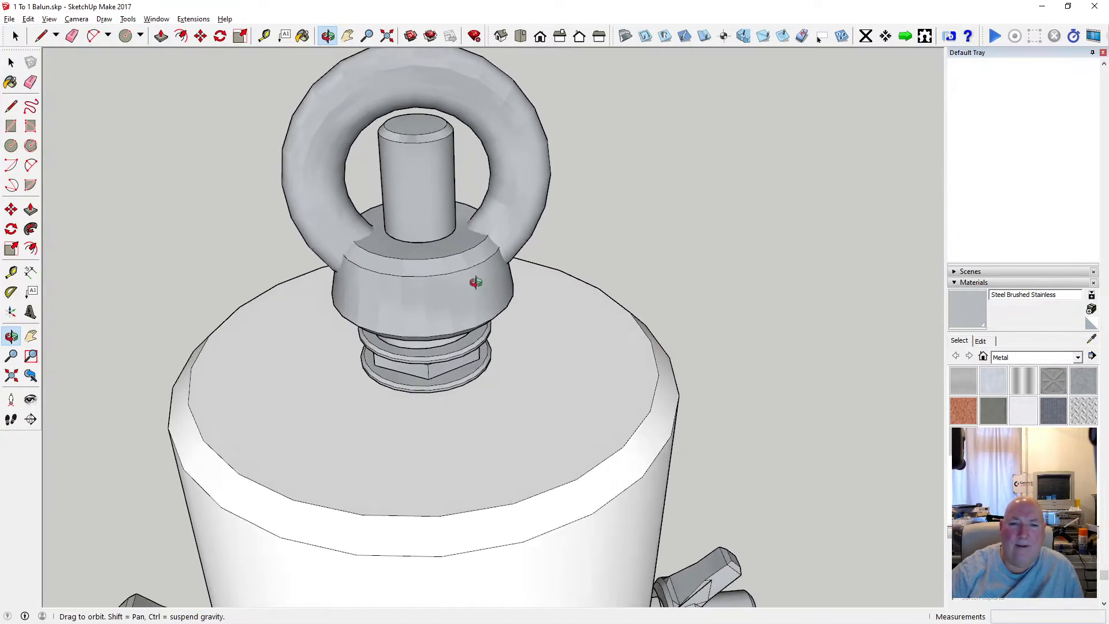
click(12, 62)
click(13, 63)
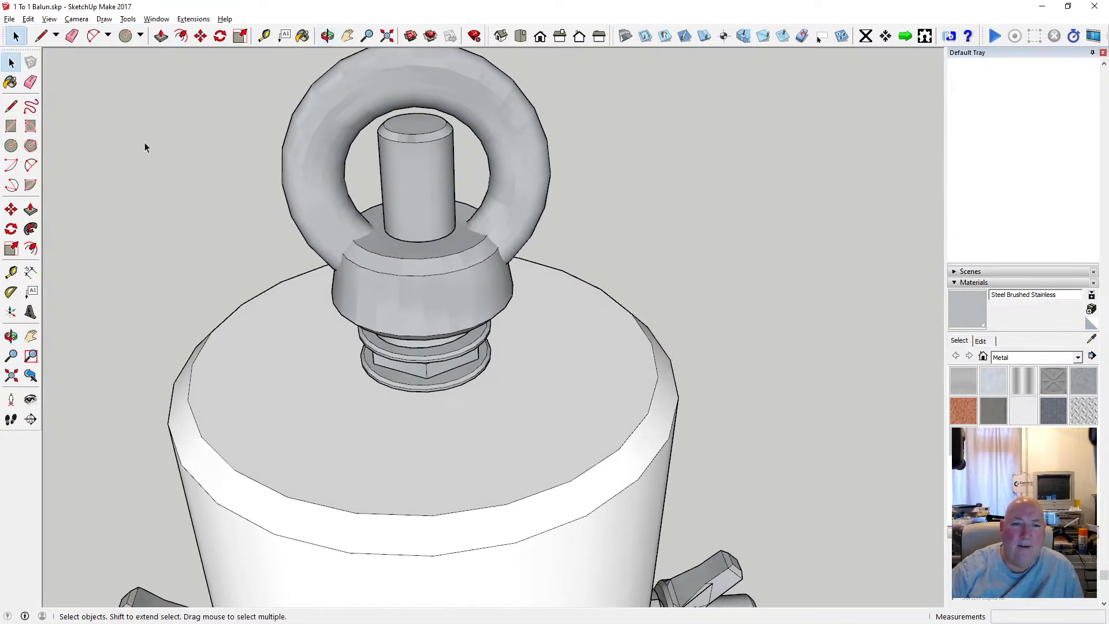
click(350, 208)
double_click(322, 201)
click(321, 201)
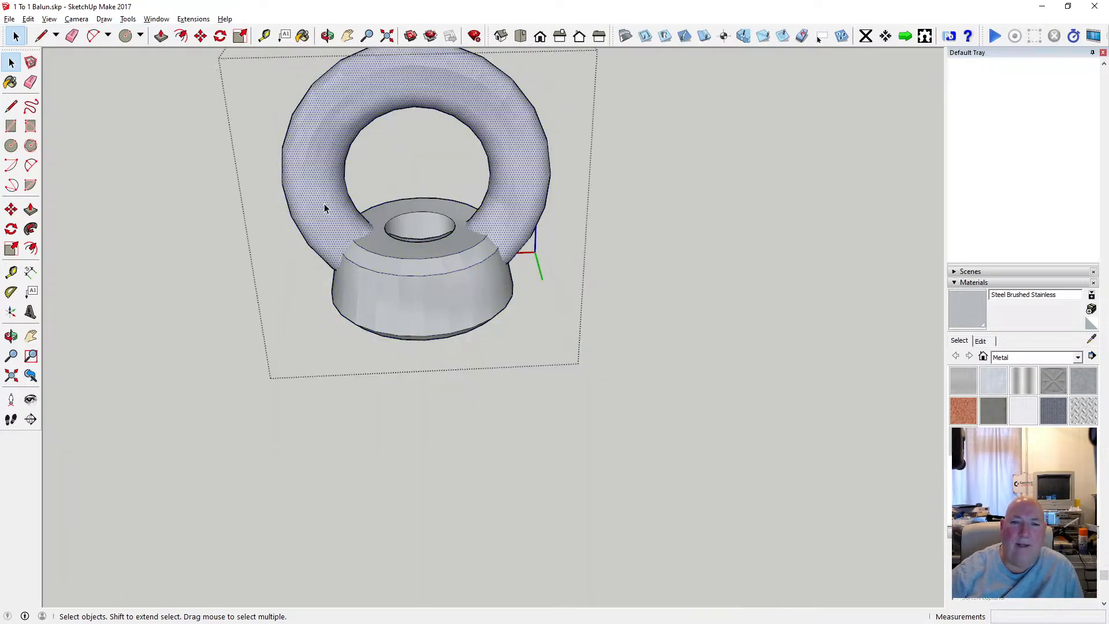
key(Delete)
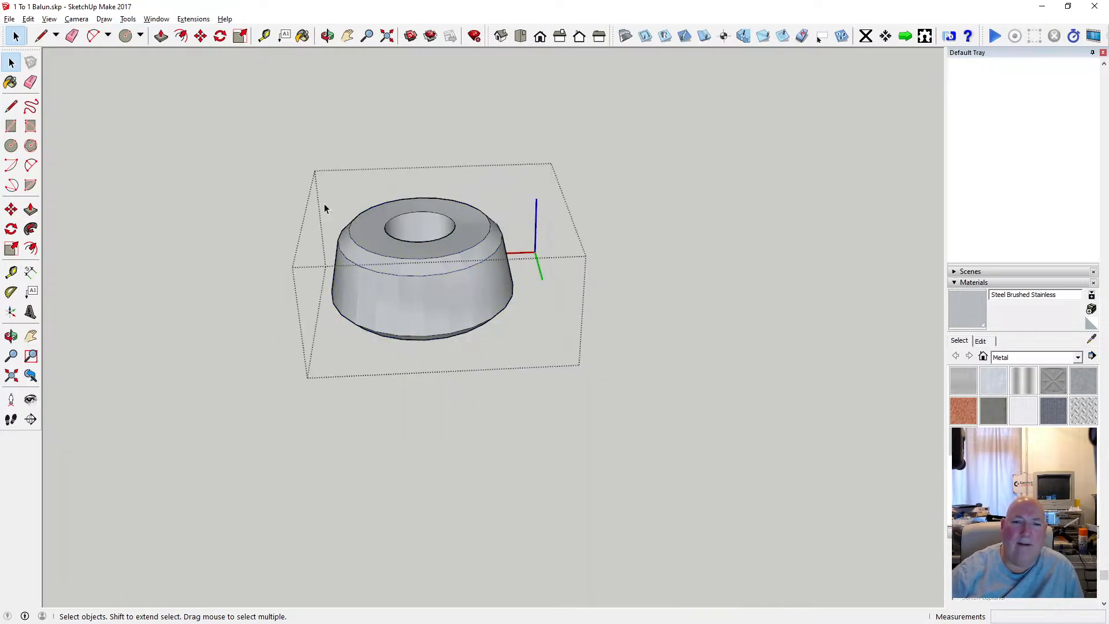
click(327, 36)
drag(398, 128, 403, 159)
scroll(409, 243, down, 5)
click(11, 62)
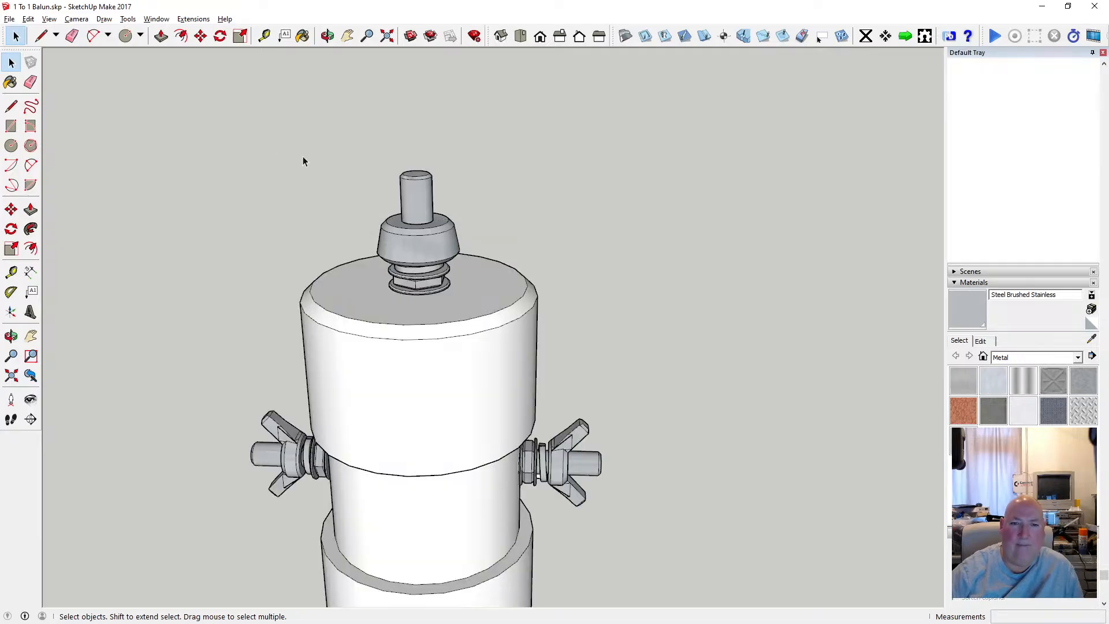
Examine the tapered base on the top rod up close and within the whole balun.
click(327, 36)
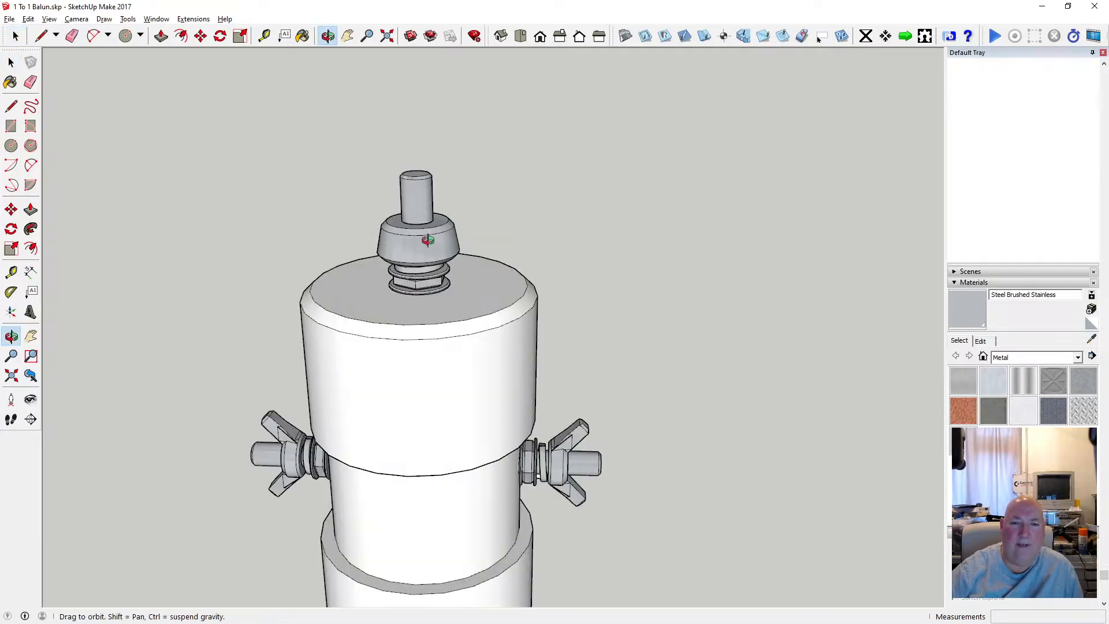
drag(439, 144, 432, 283)
scroll(427, 272, up, 4)
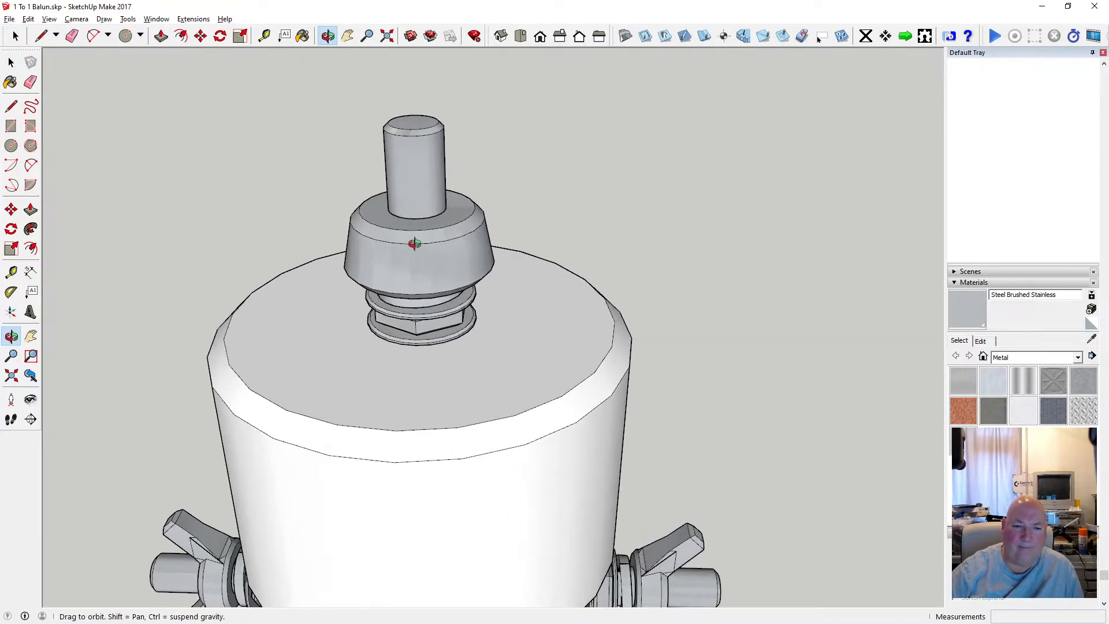
scroll(389, 224, down, 3)
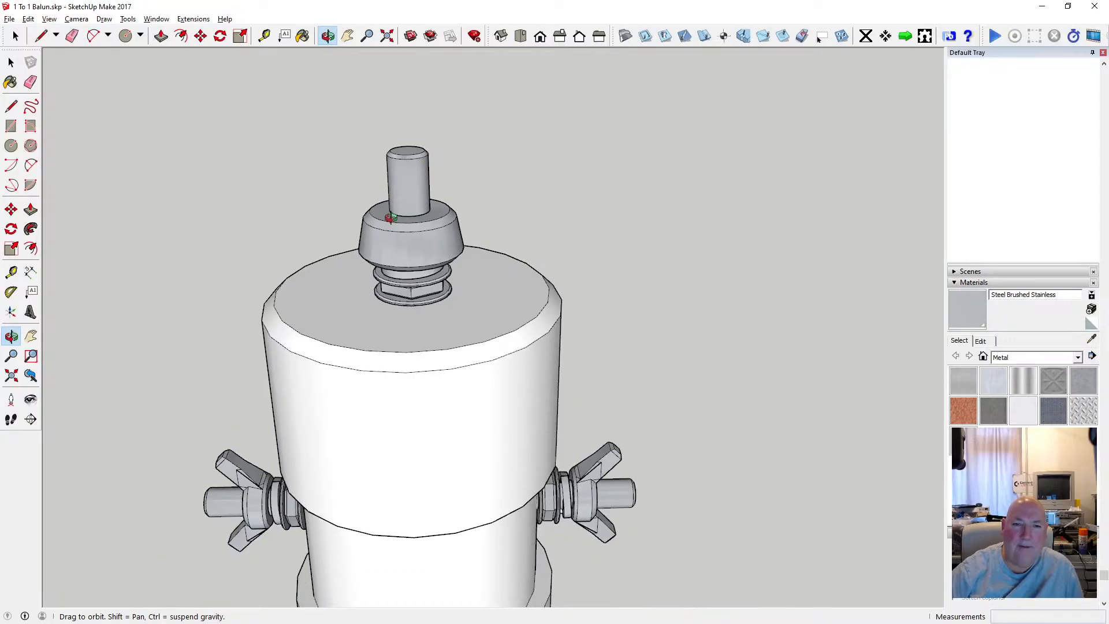
scroll(389, 223, up, 4)
scroll(447, 256, down, 5)
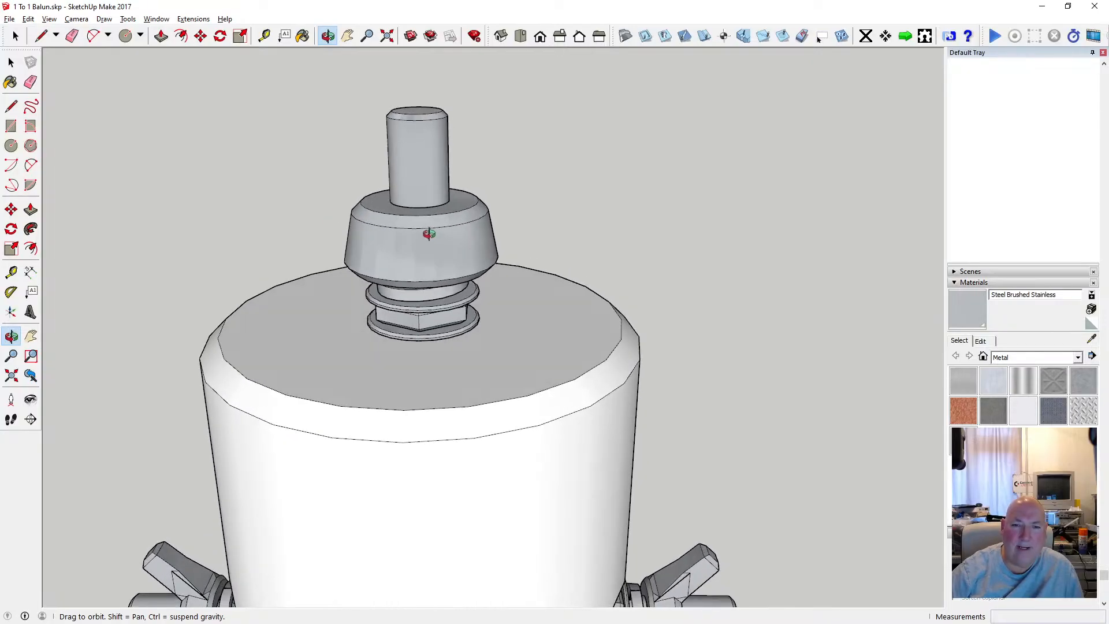
scroll(420, 226, down, 1)
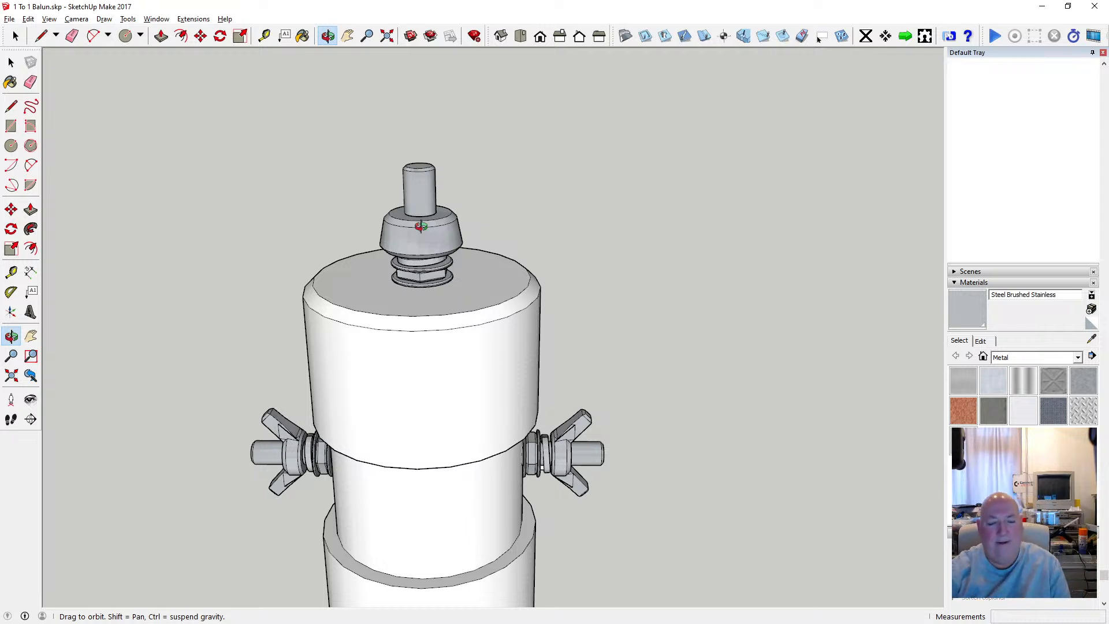
scroll(371, 251, down, 2)
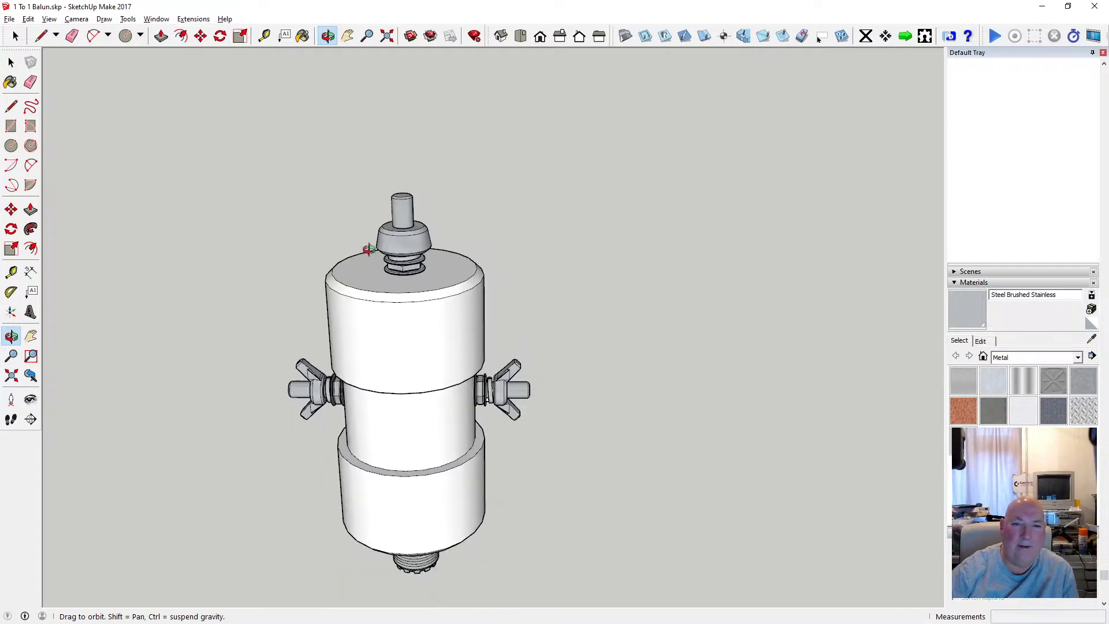
drag(412, 211, 512, 91)
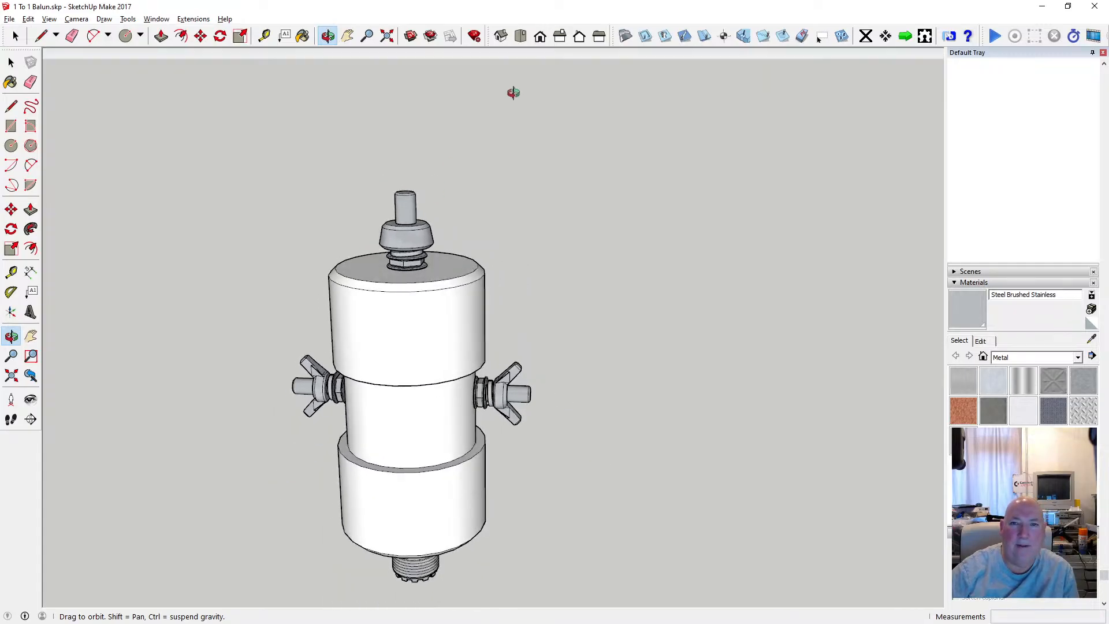
View the balun from the front and examine the tapered base and rod on its top.
click(540, 36)
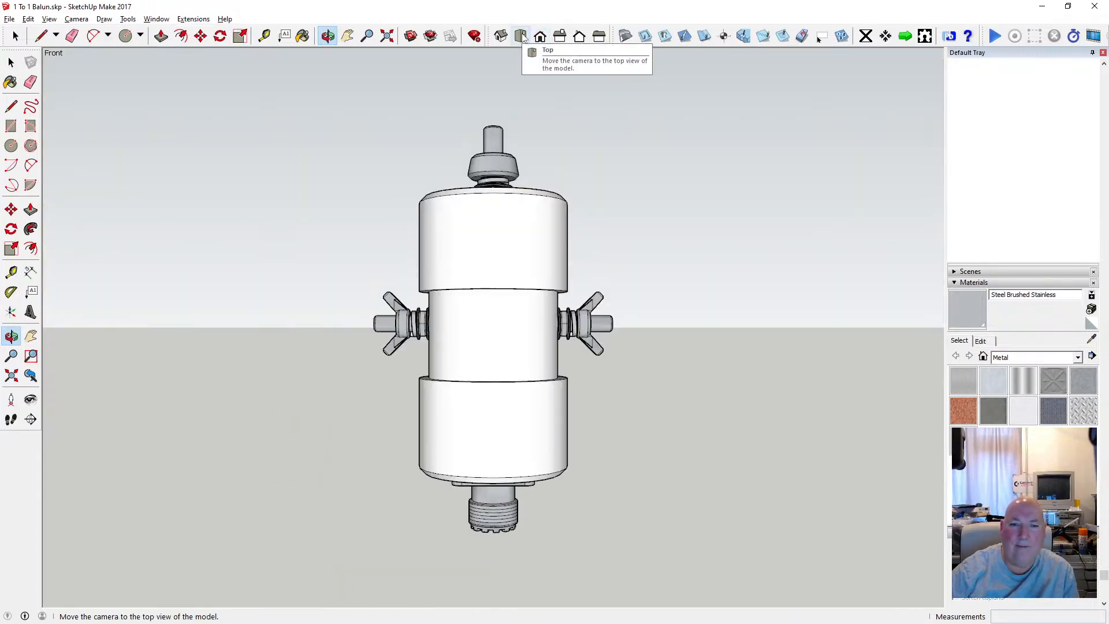
click(522, 36)
click(540, 37)
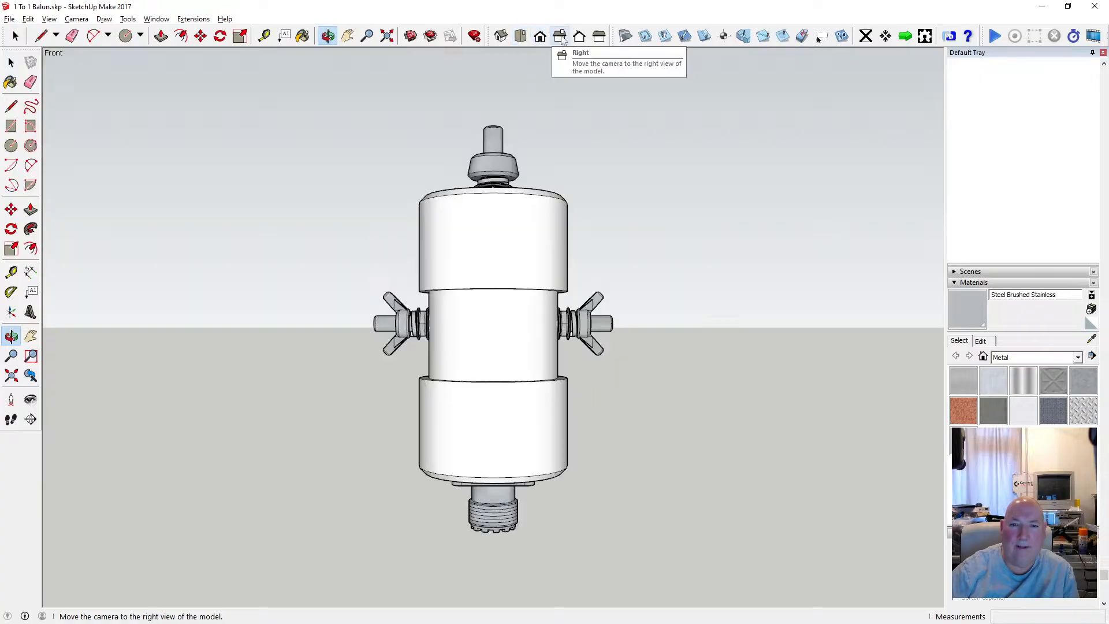
click(560, 36)
click(540, 36)
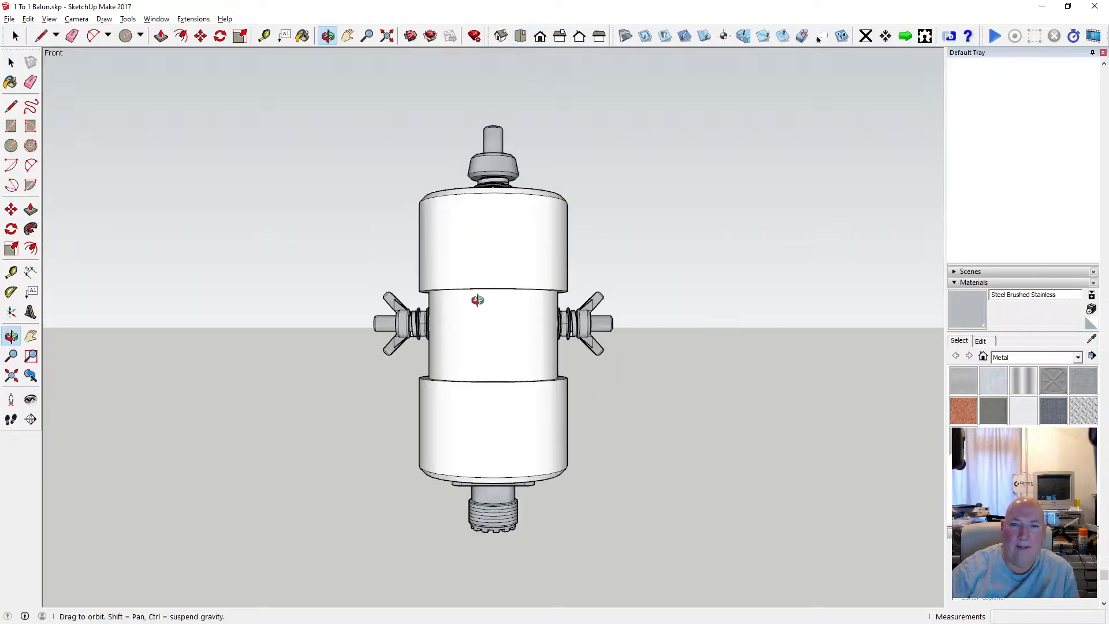
scroll(478, 311, down, 2)
scroll(488, 193, up, 6)
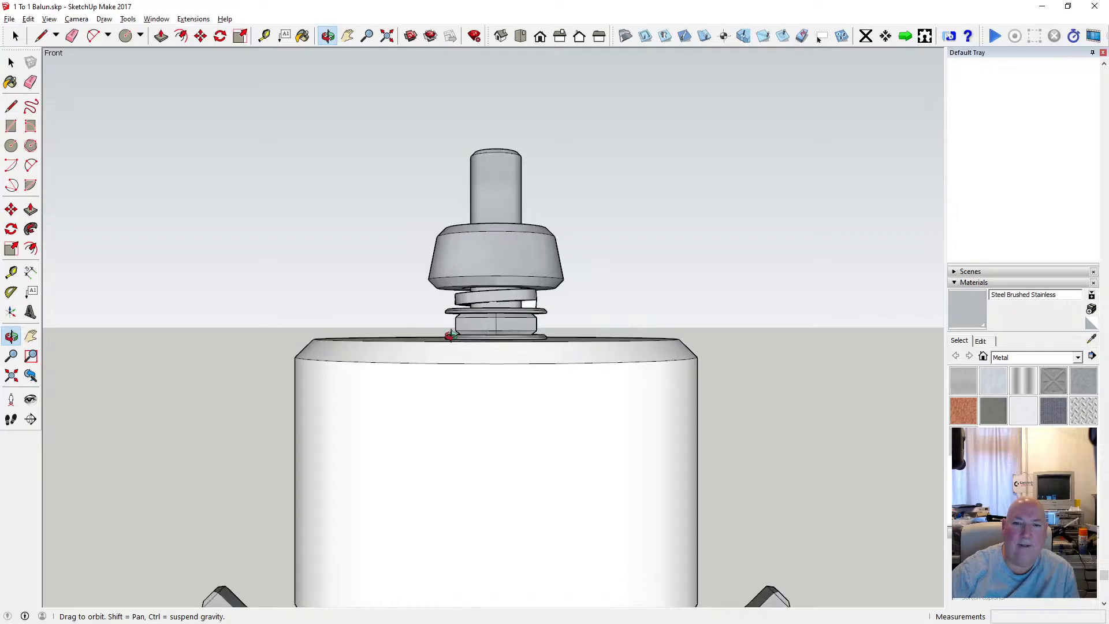
click(347, 36)
drag(427, 92, 426, 283)
click(11, 145)
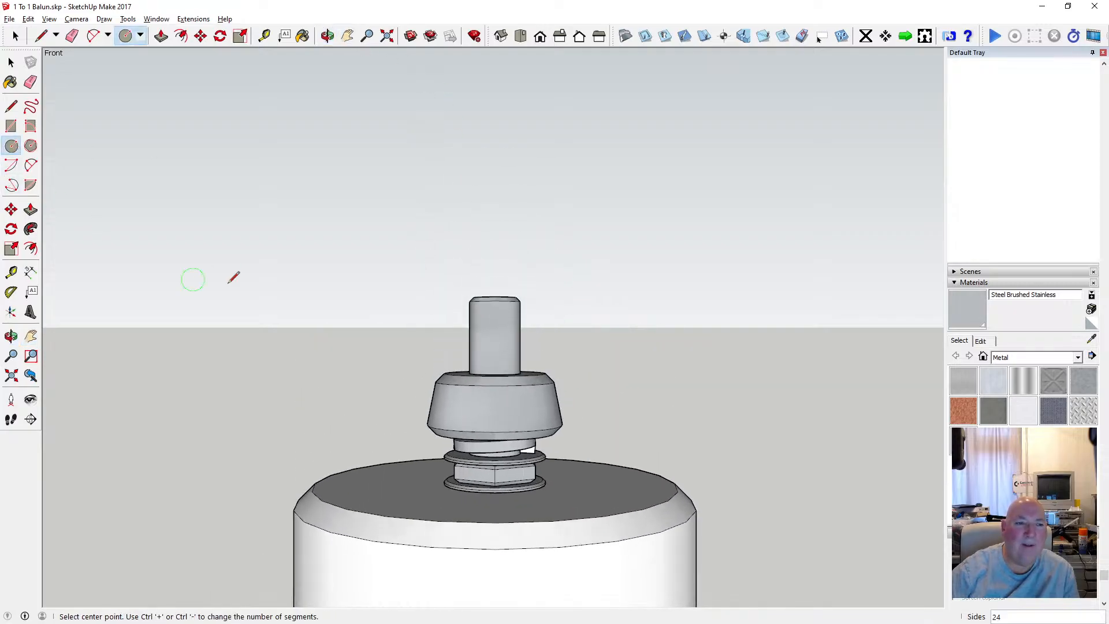
key(Right)
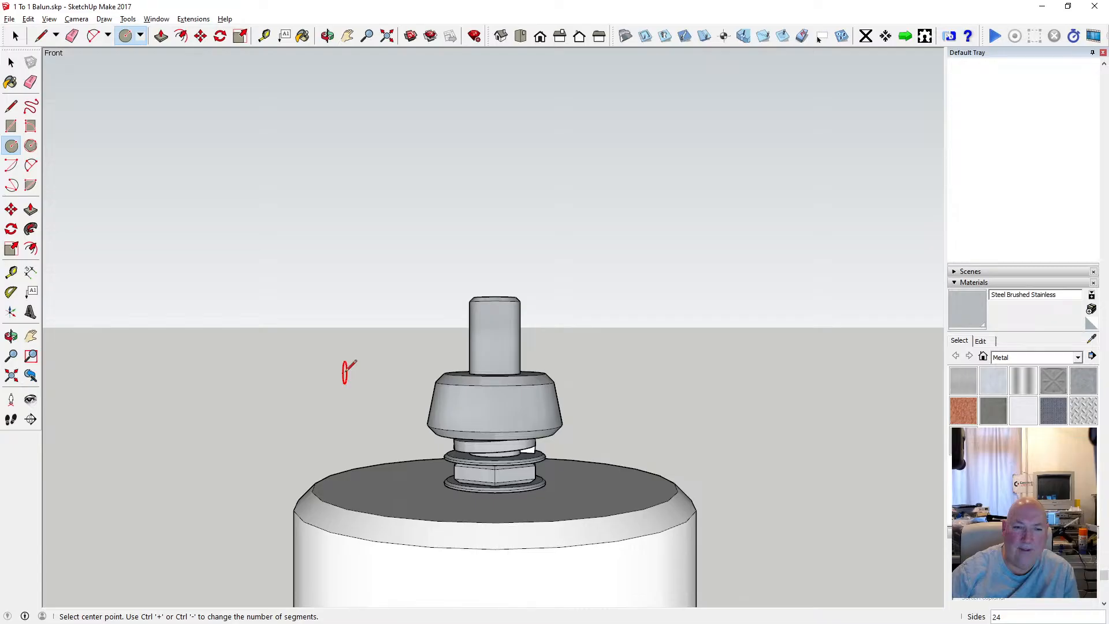
click(345, 372)
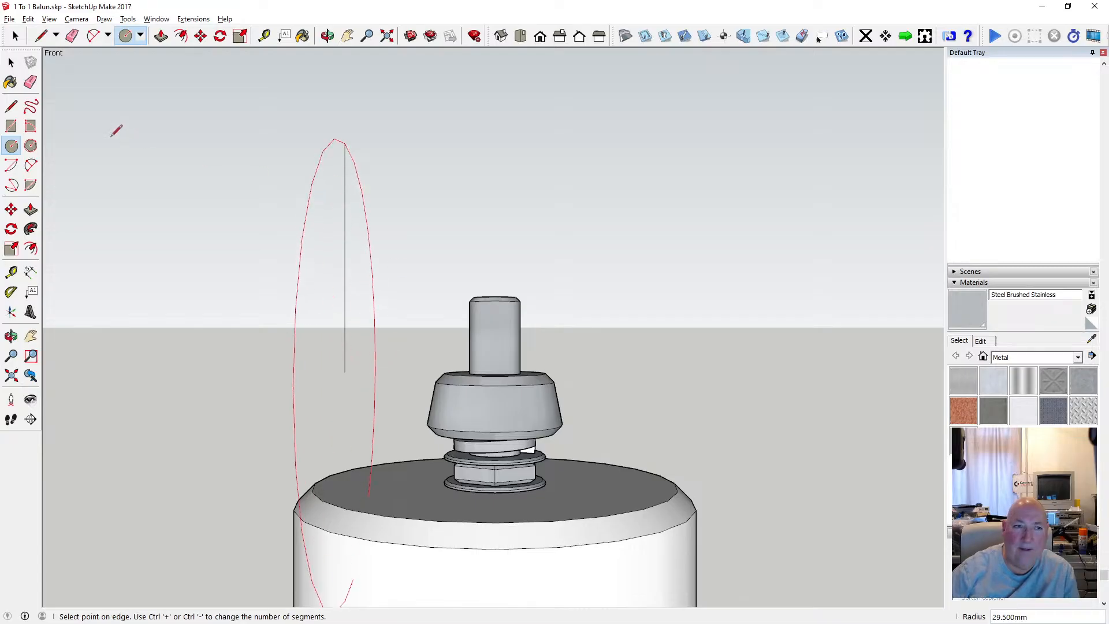
key(space)
Draw a vertical circle with a 2.5 mm radius, facing the red axis, in empty space beside the top rod.
click(327, 36)
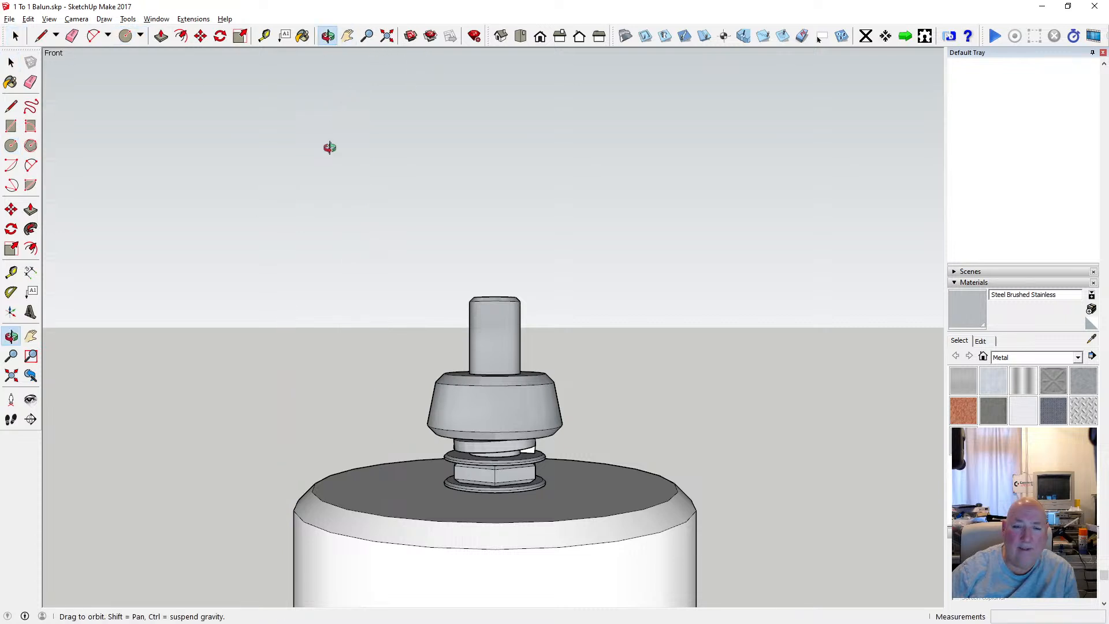
drag(329, 148, 501, 183)
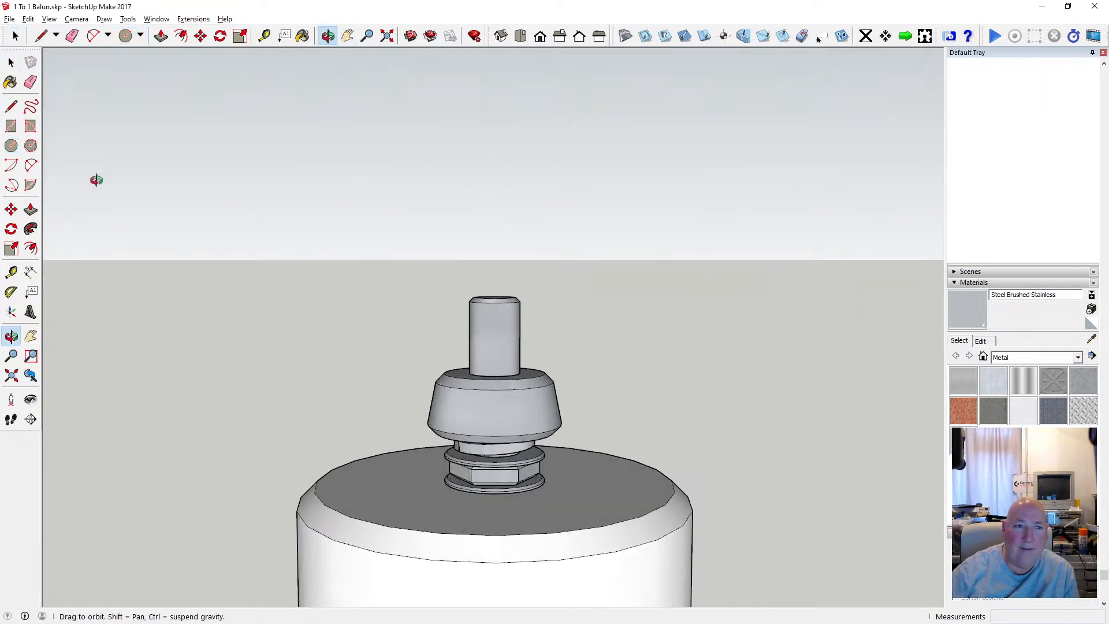
click(11, 146)
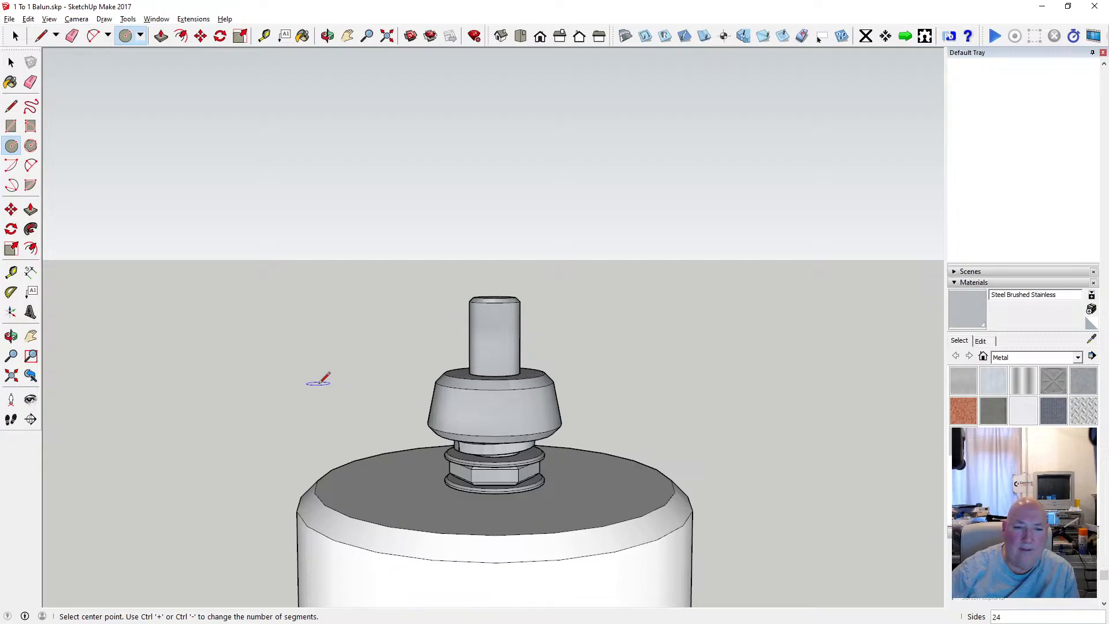
key(Right)
click(322, 326)
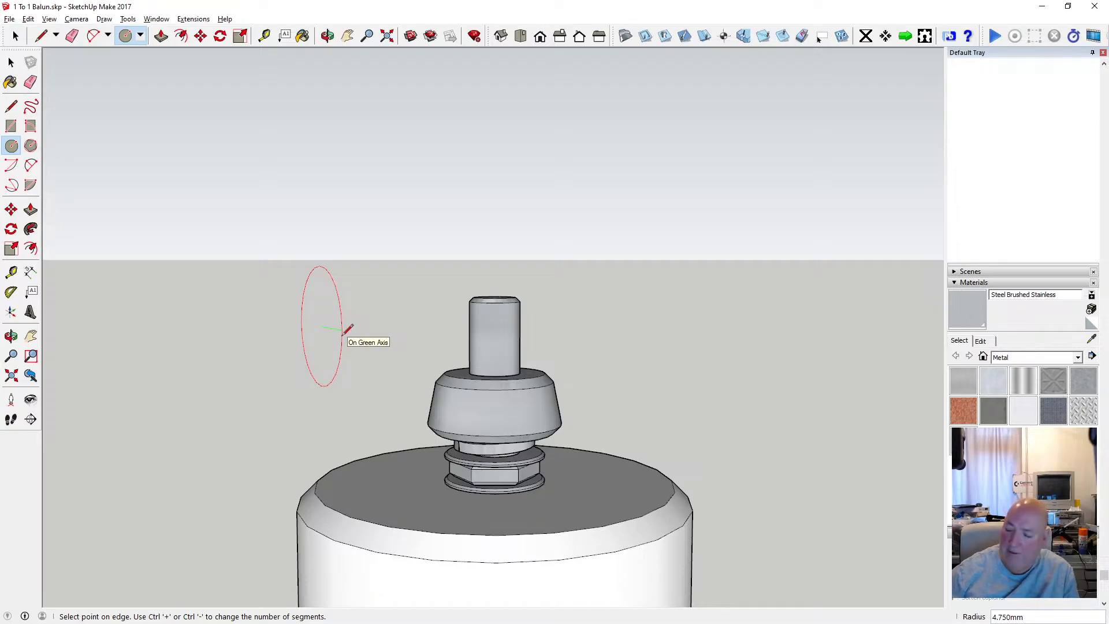
text(2.5)
key(Return)
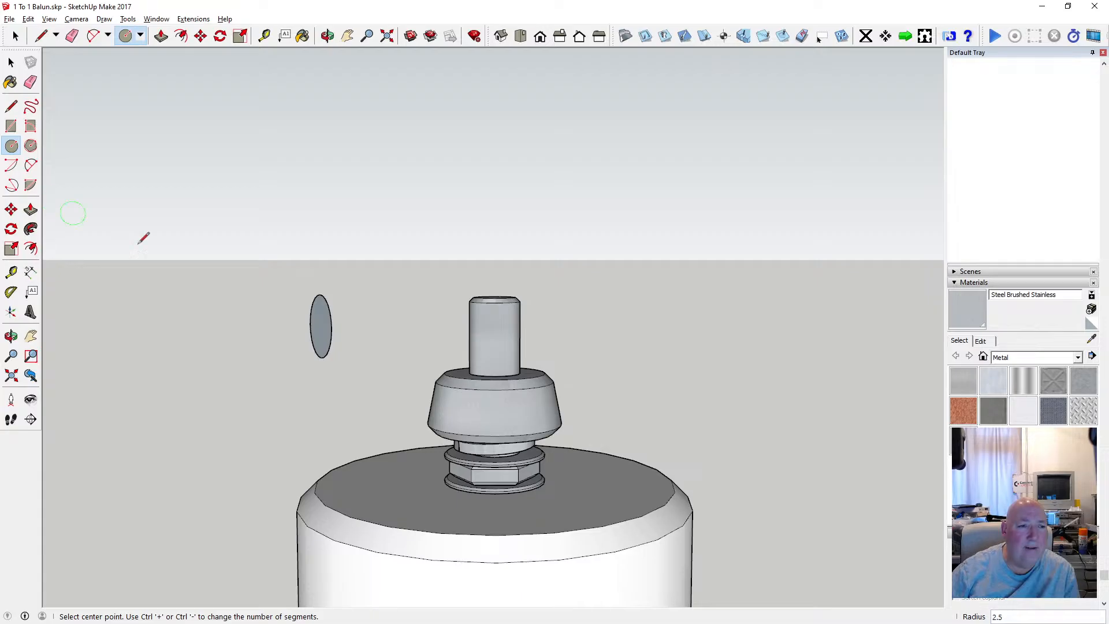
Try a vertical circle with a 10 mm radius, facing the green axis, above the small circle, and undo it.
click(328, 198)
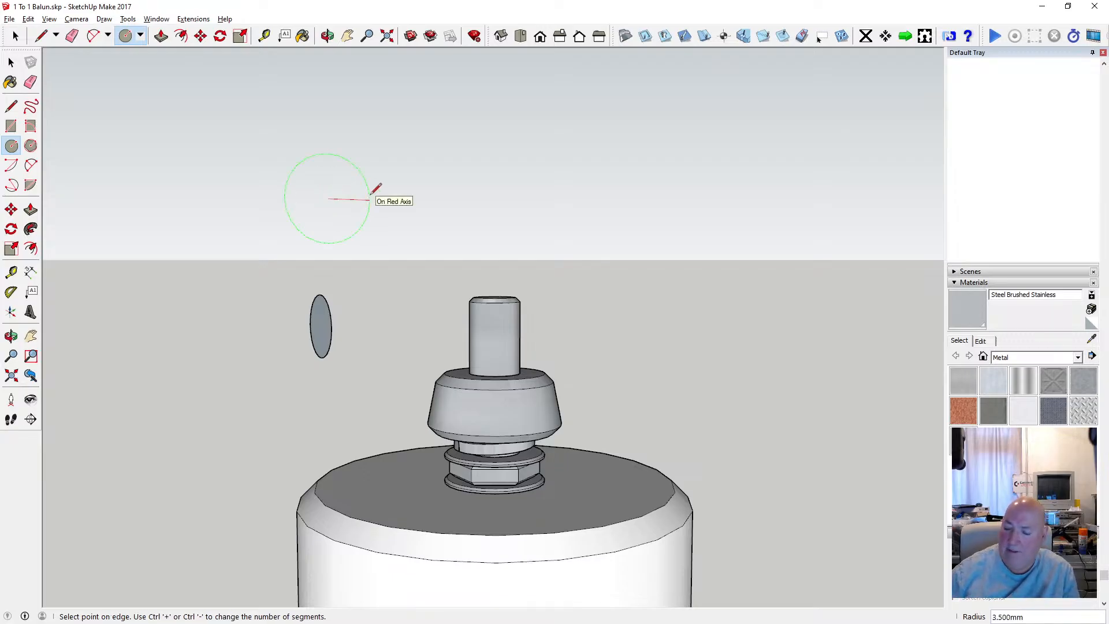
text(10)
key(Return)
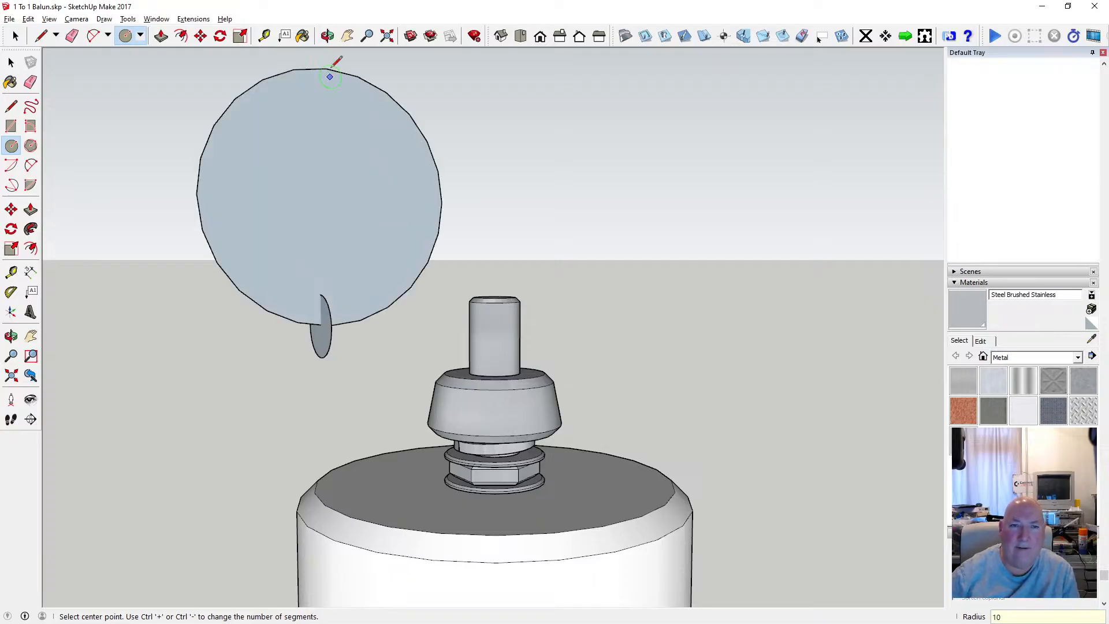
click(328, 36)
drag(287, 203, 179, 223)
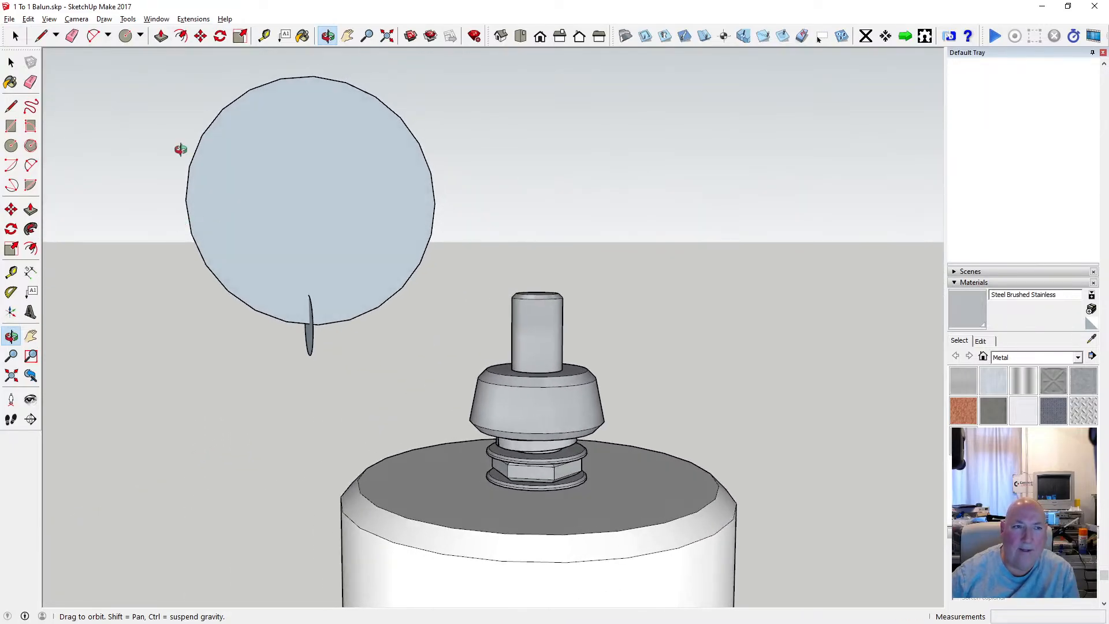
click(30, 19)
click(53, 32)
Draw a vertical circle with a 10 mm radius, facing the green axis, above the top rod and delete its face to keep only the outline.
scroll(307, 297, down, 3)
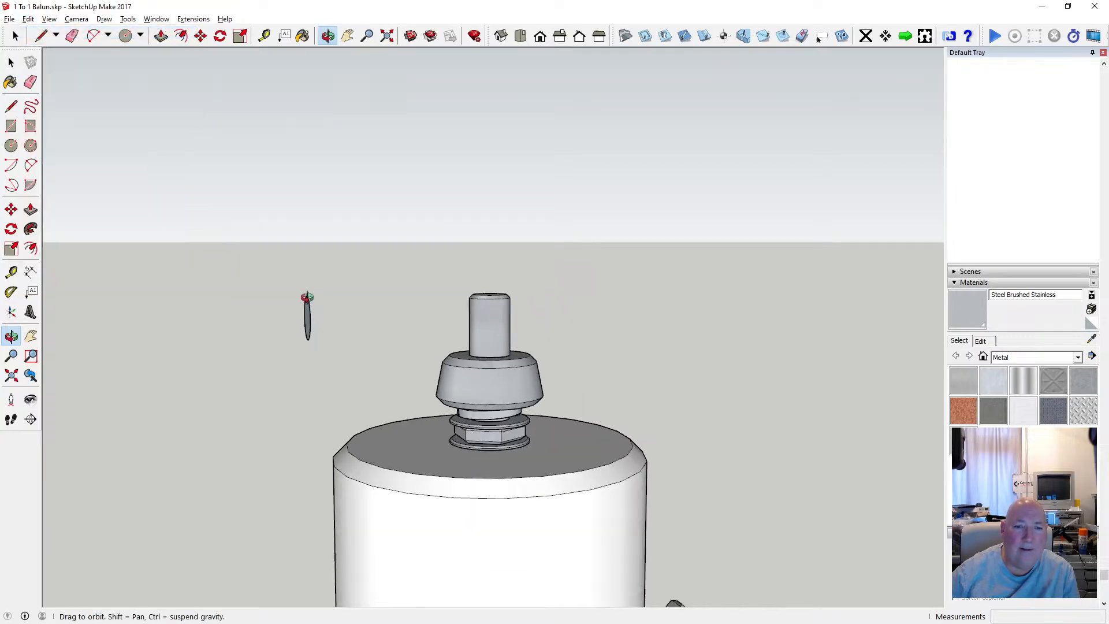
click(11, 146)
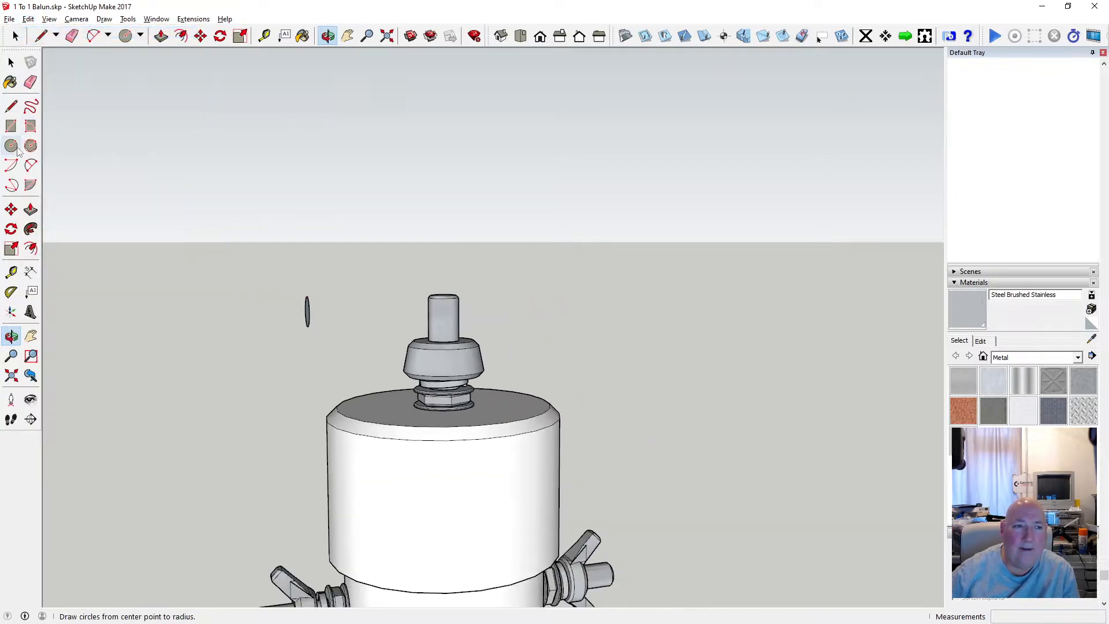
click(395, 168)
click(446, 167)
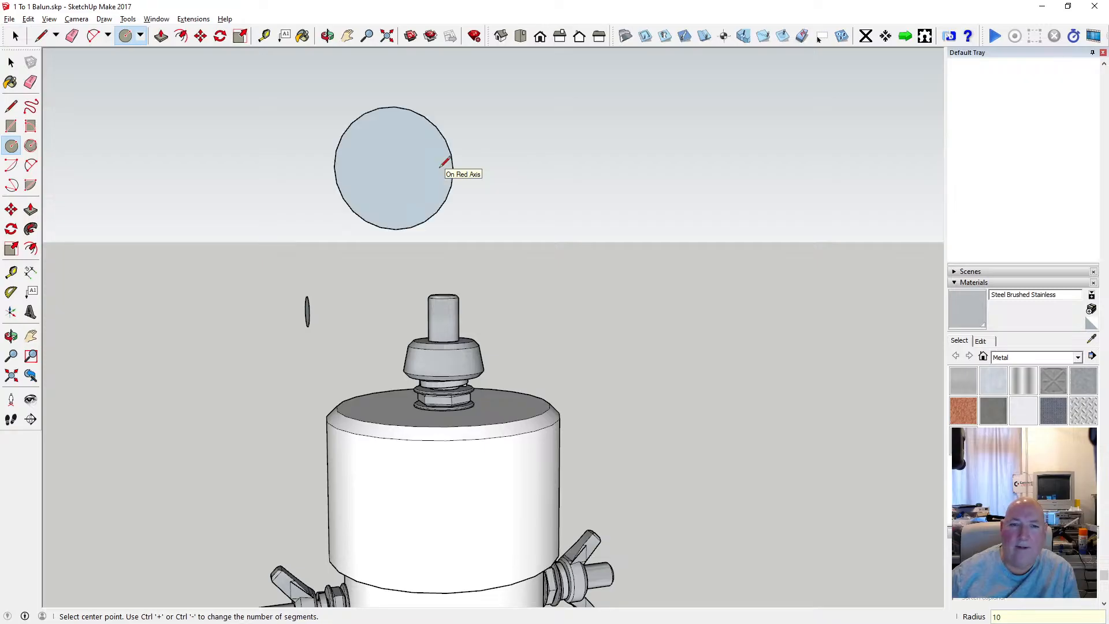
key(space)
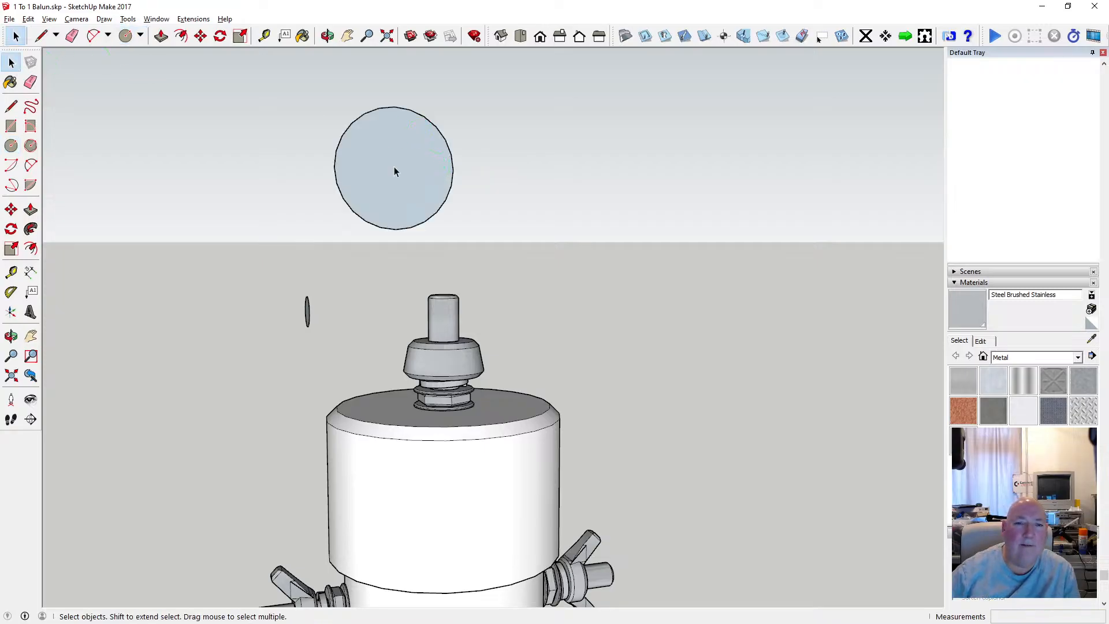
key(Delete)
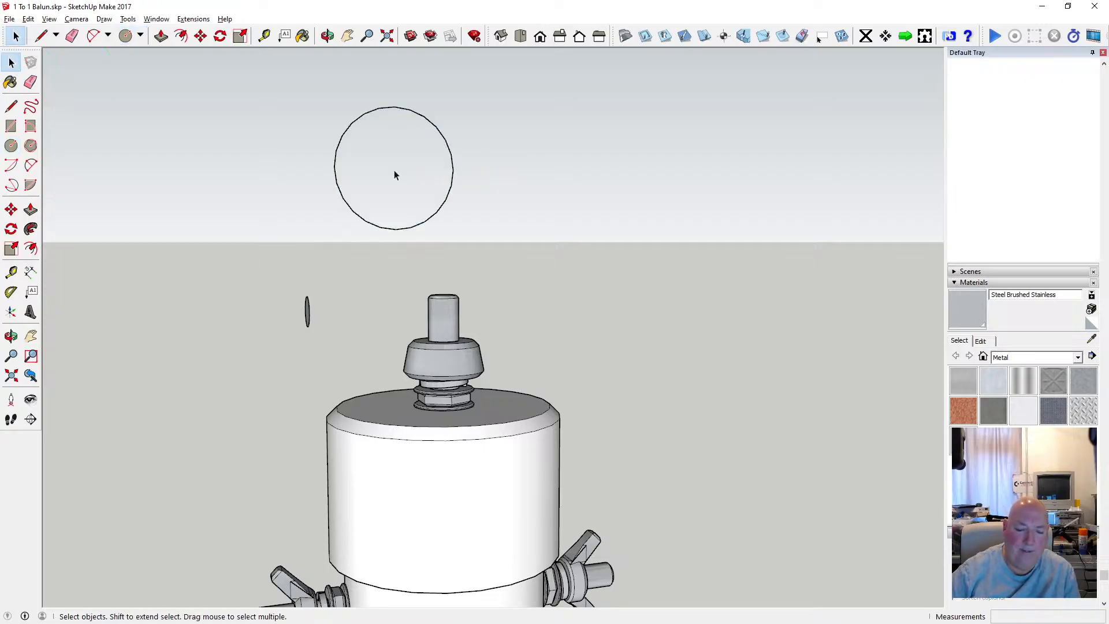
Explode the large circle's outline into separate edges and delete the four lowest segments to open the ring path at its base.
scroll(393, 230, up, 2)
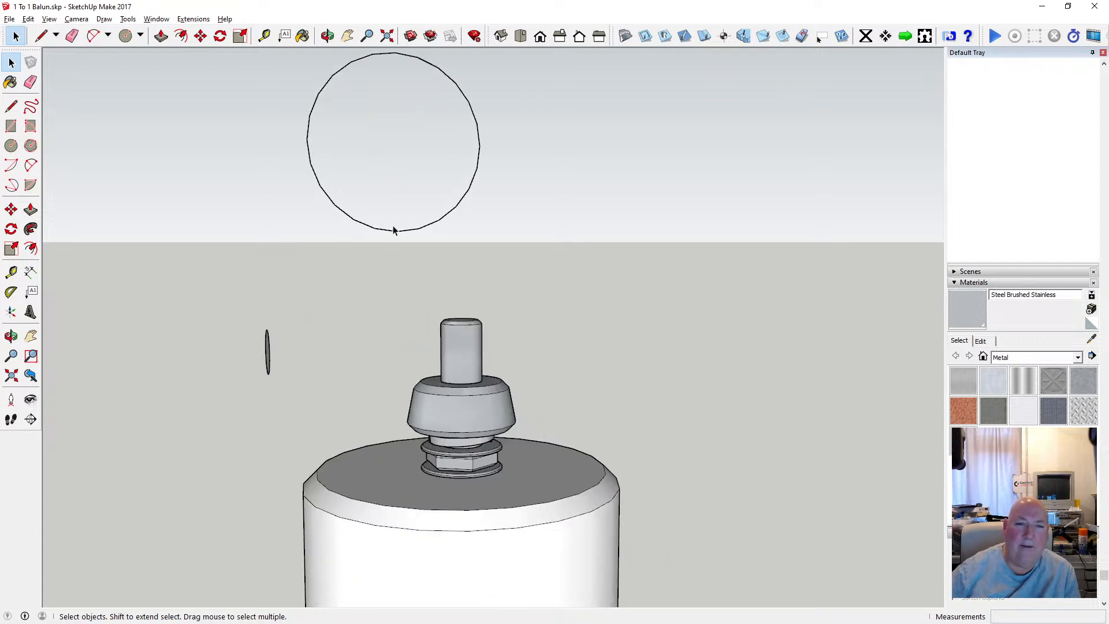
scroll(393, 230, up, 2)
scroll(356, 334, down, 3)
scroll(366, 297, up, 4)
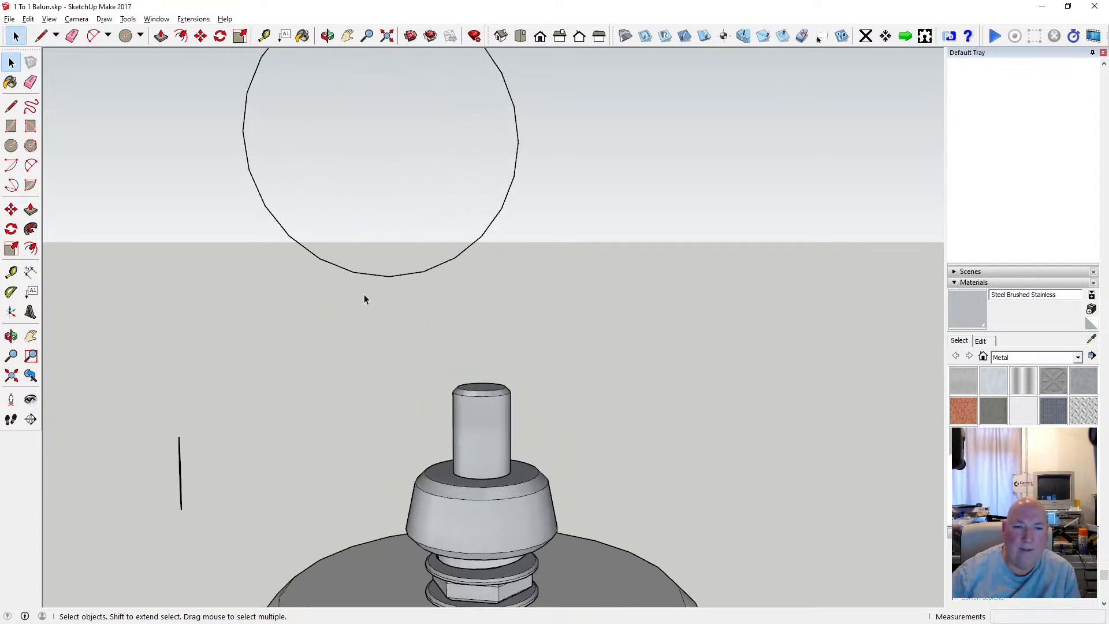
right_click(369, 279)
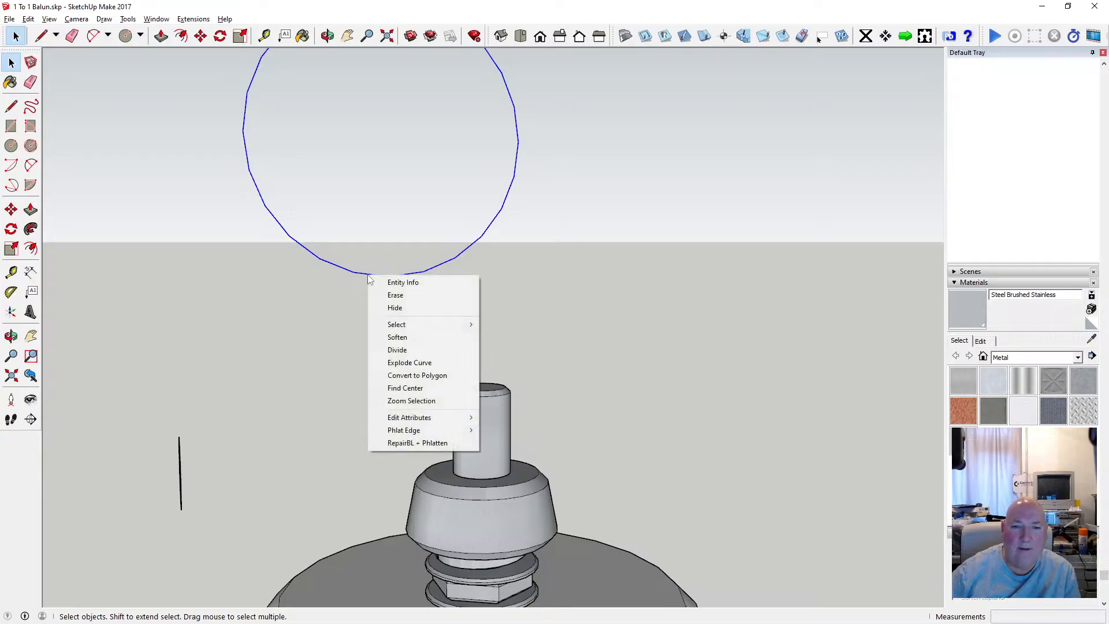
click(438, 363)
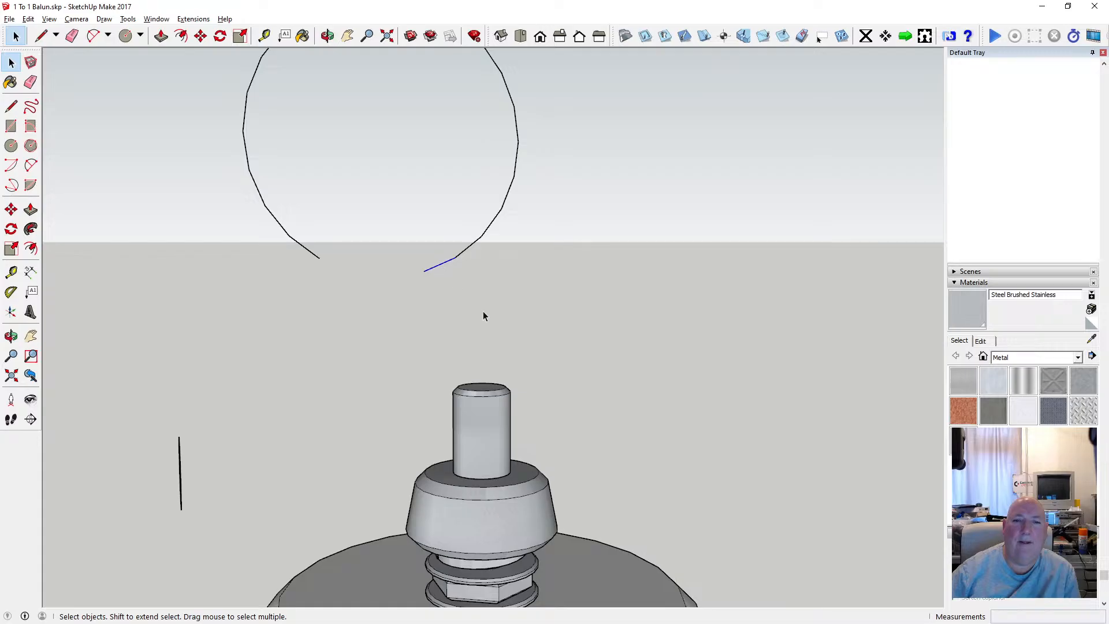
key(Delete)
Delete the small vertical circle beside the top rod.
scroll(405, 290, down, 2)
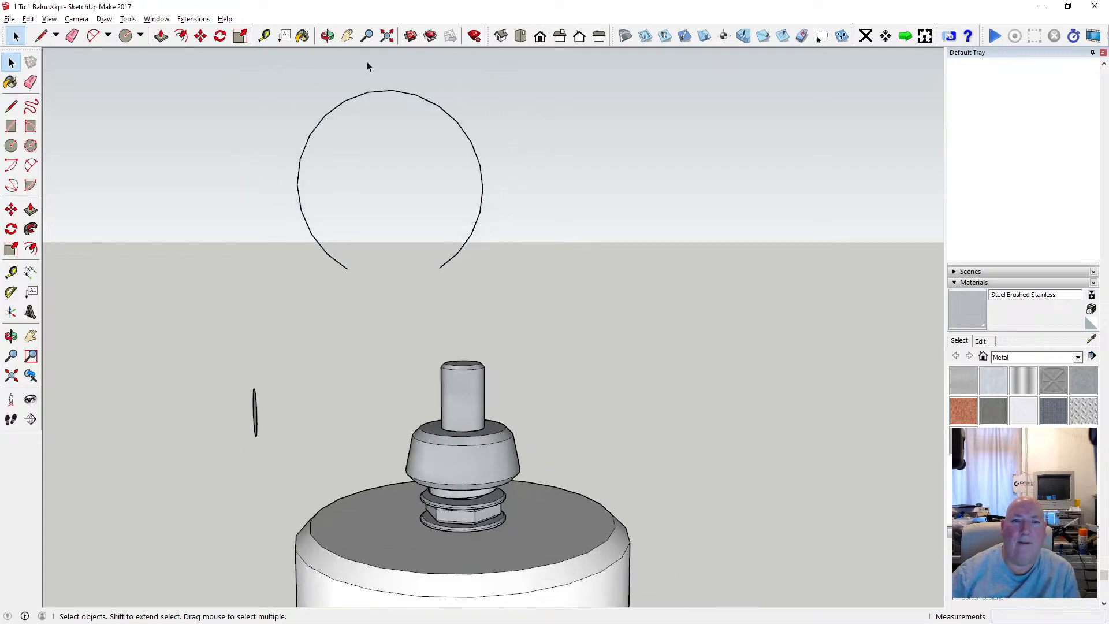
click(327, 36)
drag(324, 173, 360, 244)
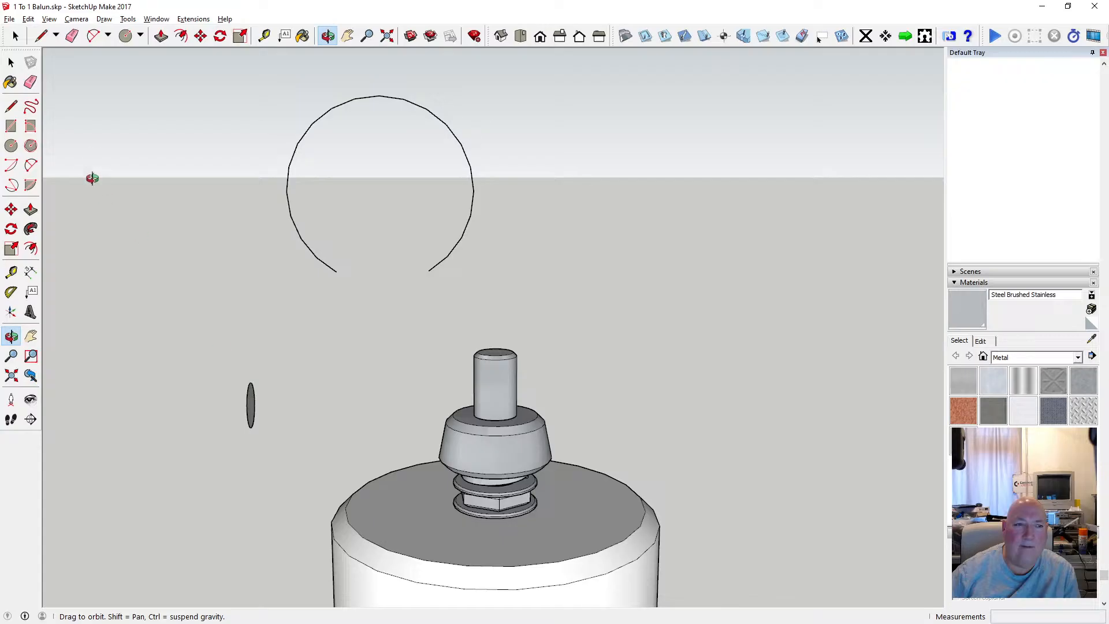
click(11, 62)
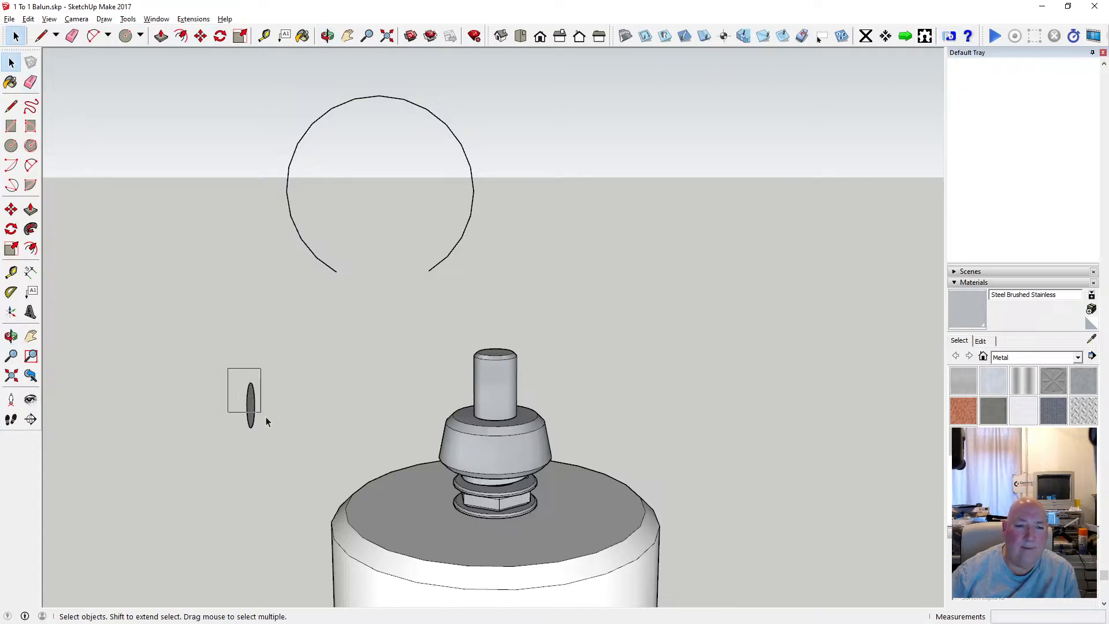
drag(266, 421, 277, 435)
key(Delete)
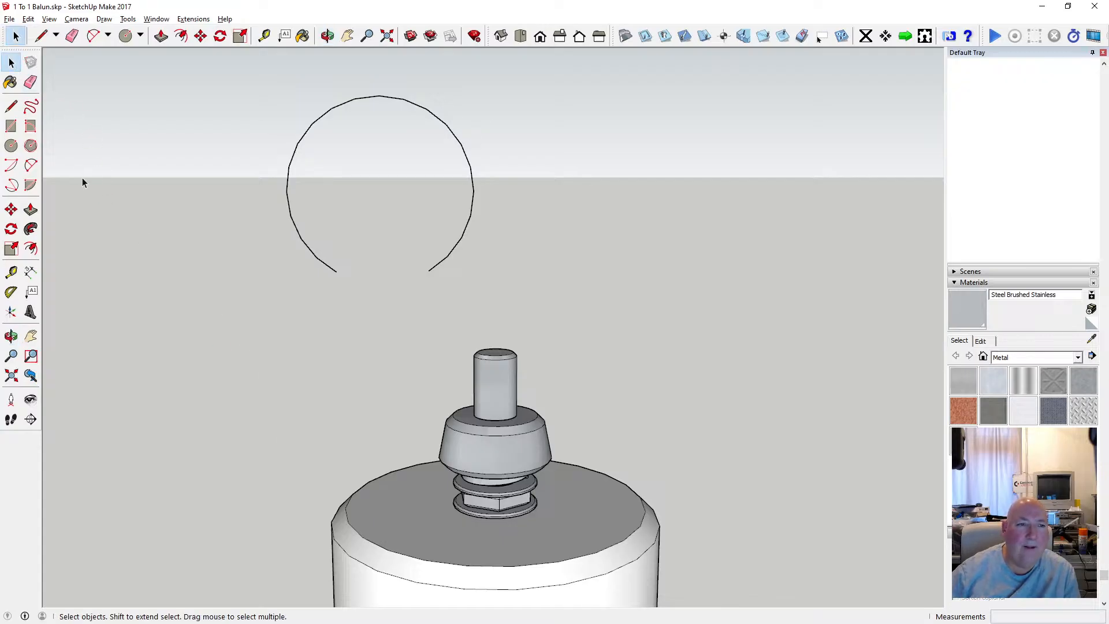
Draw a horizontal circle with a 2.5 mm radius in empty space beside the top rod.
click(11, 146)
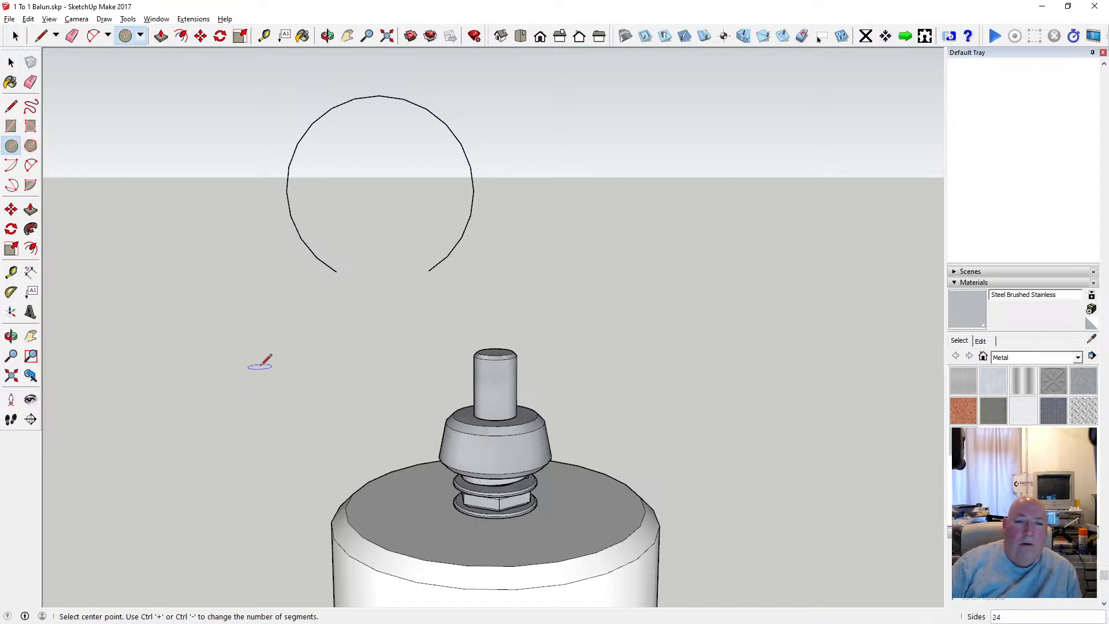
click(260, 366)
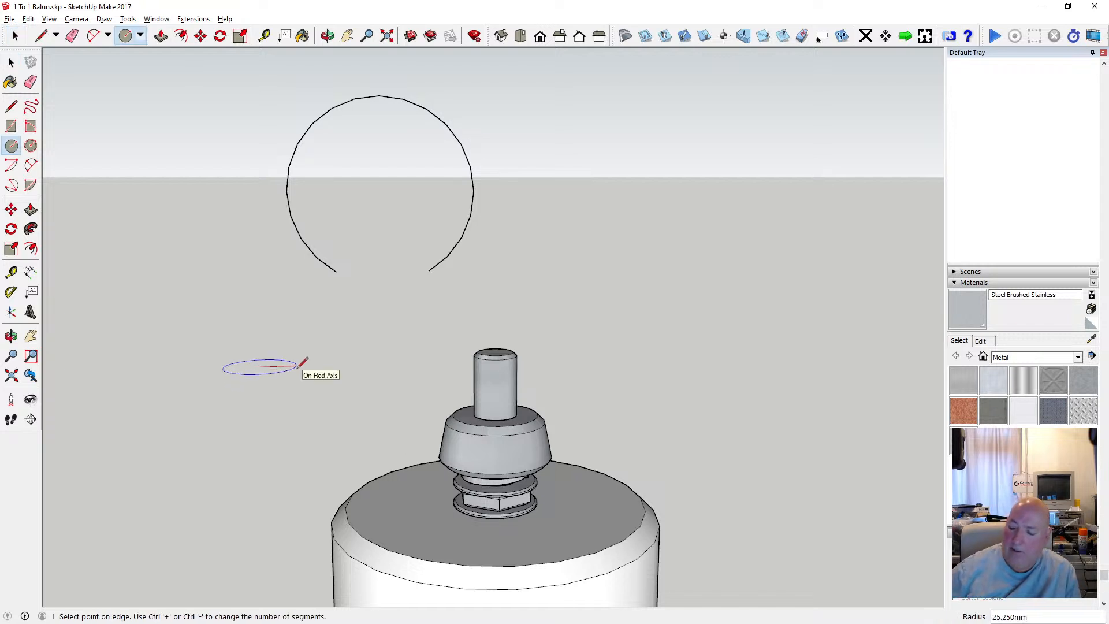
text(2.5)
key(Return)
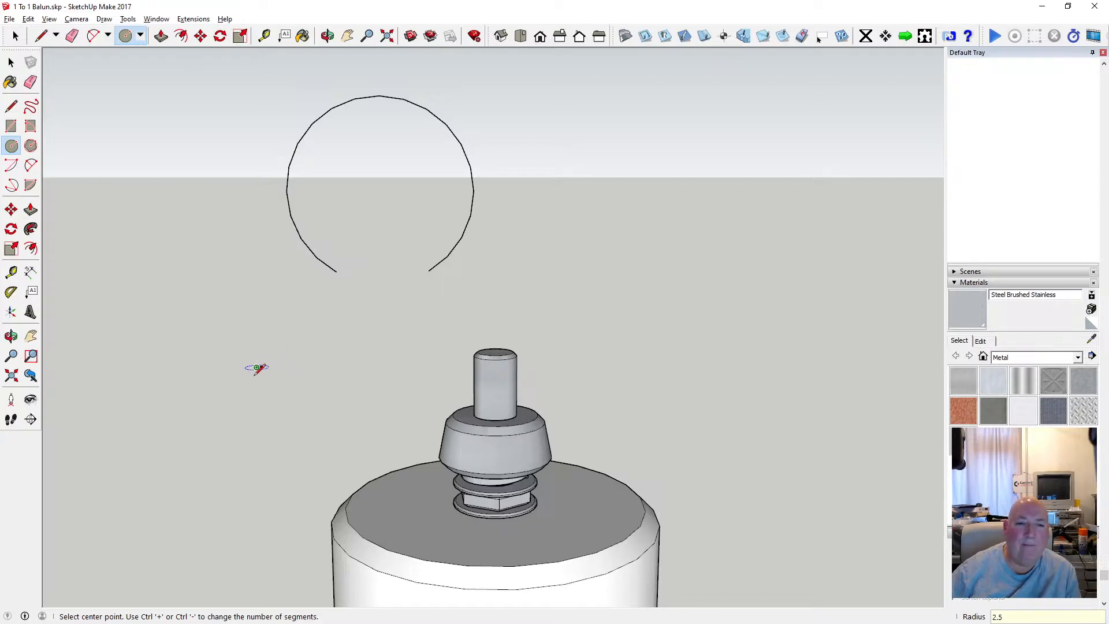
Move the small horizontal circle by its centre onto the leftmost endpoint of the open ring path.
key(space)
drag(264, 371, 266, 372)
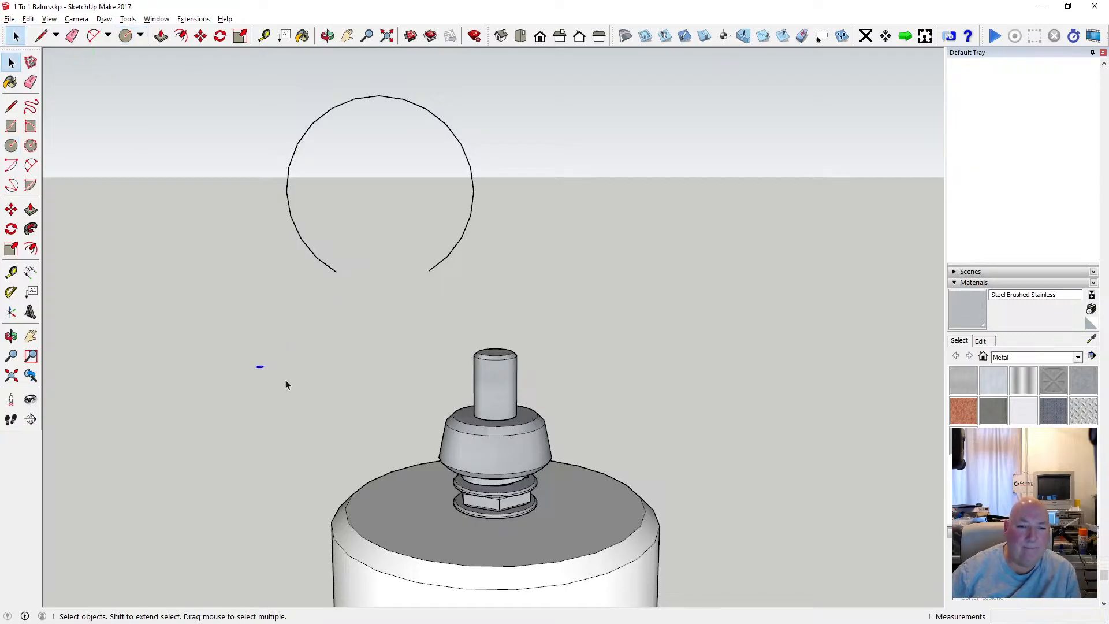
key(m)
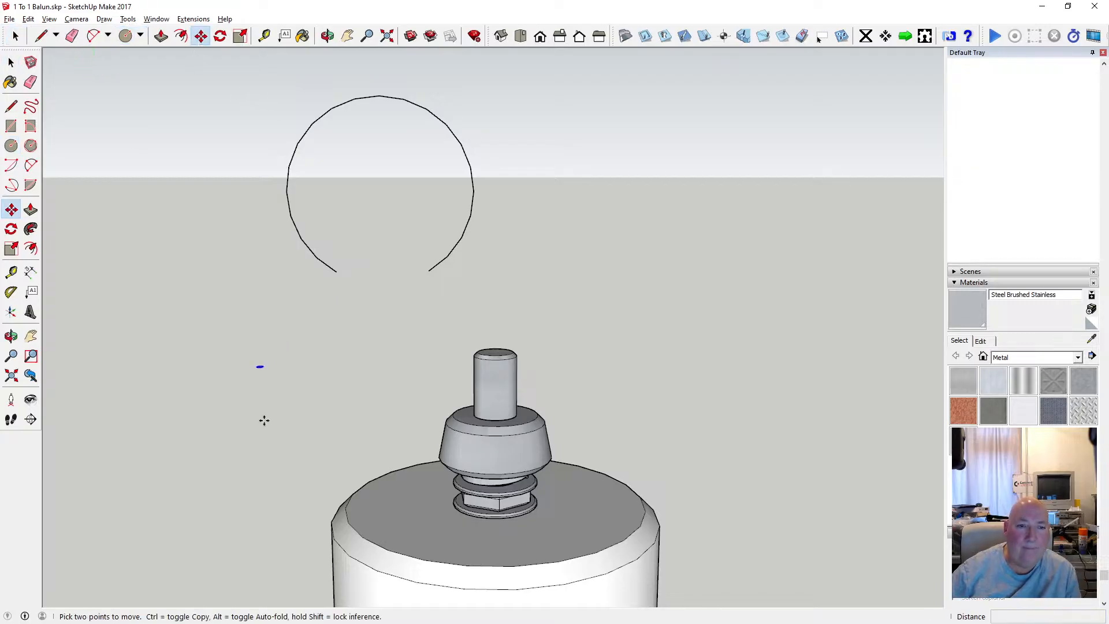
click(260, 364)
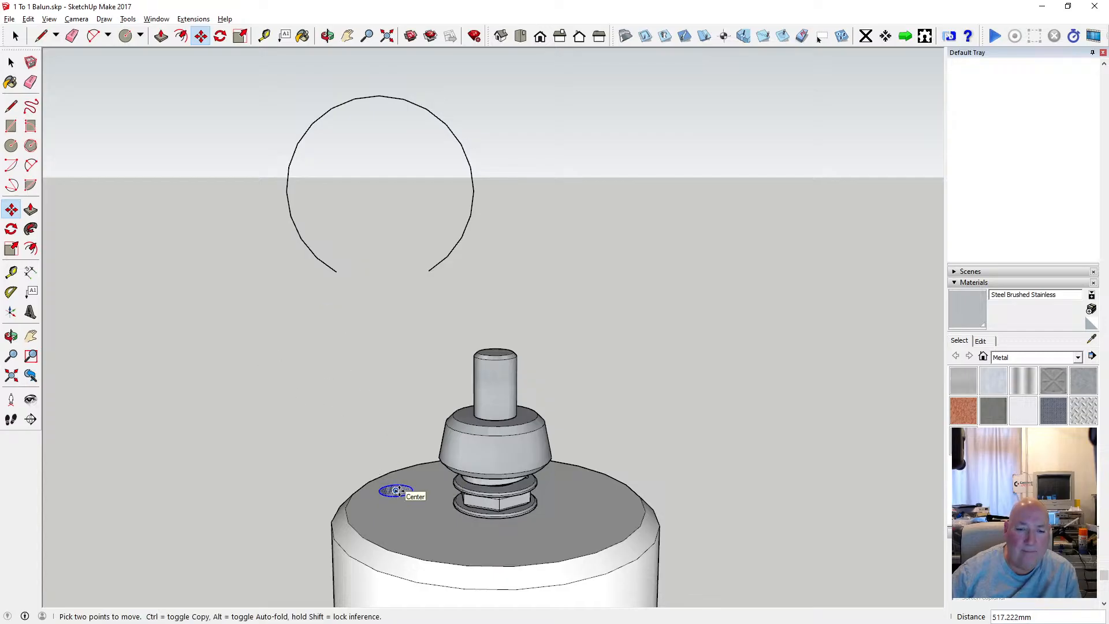
scroll(334, 426, down, 2)
scroll(323, 302, up, 4)
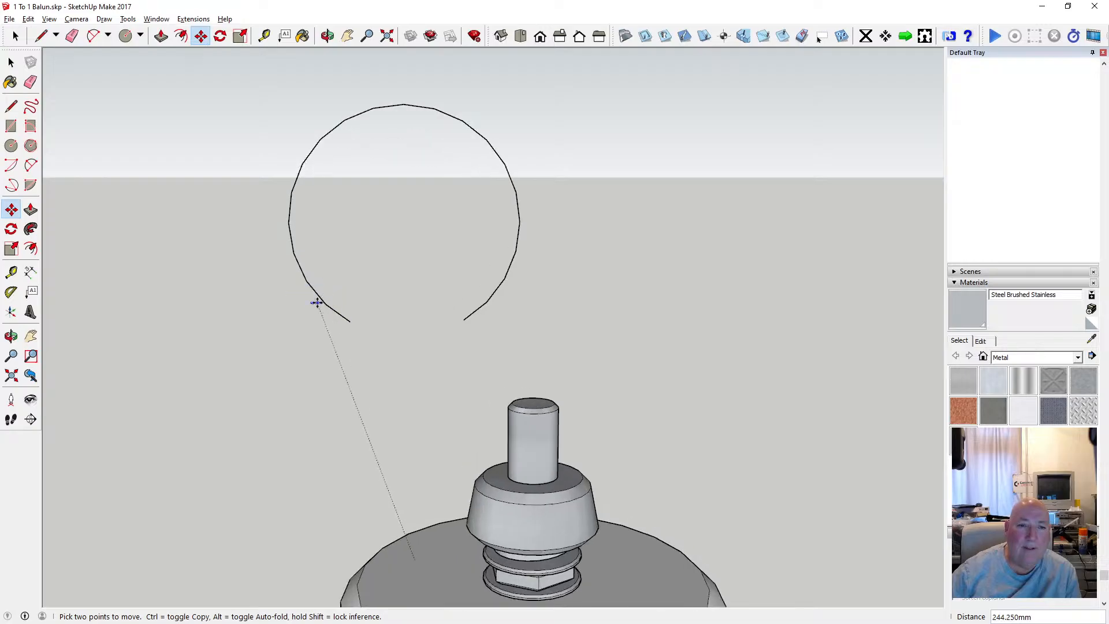
click(289, 222)
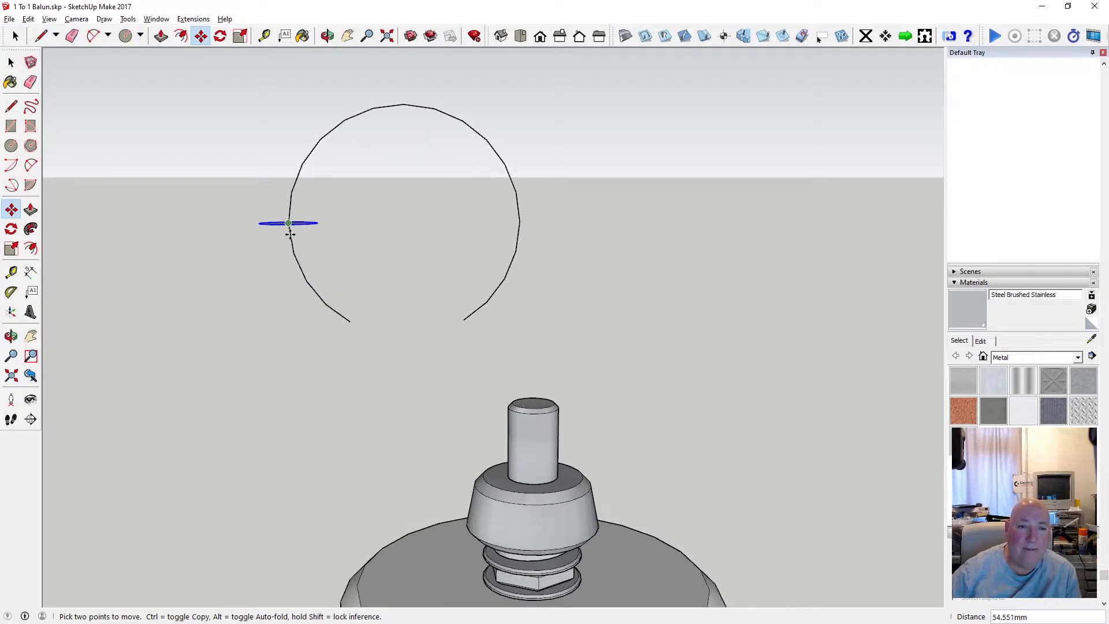
Rotate the small circle 60° about the ring's centre, around the green axis, onto the path's left open end.
click(327, 36)
drag(371, 179, 260, 185)
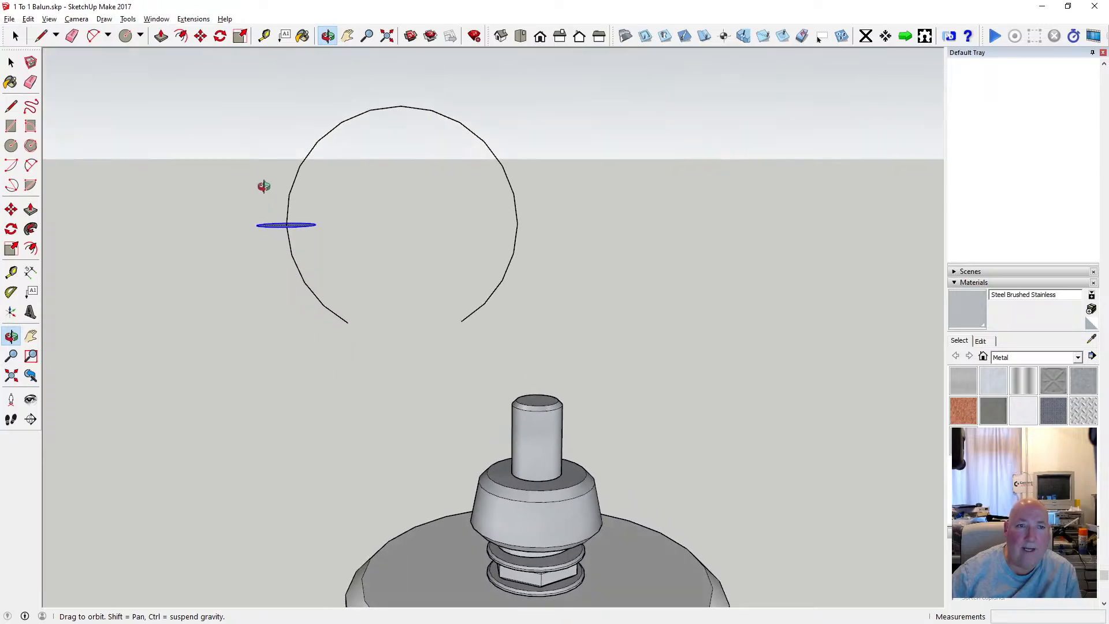
click(221, 37)
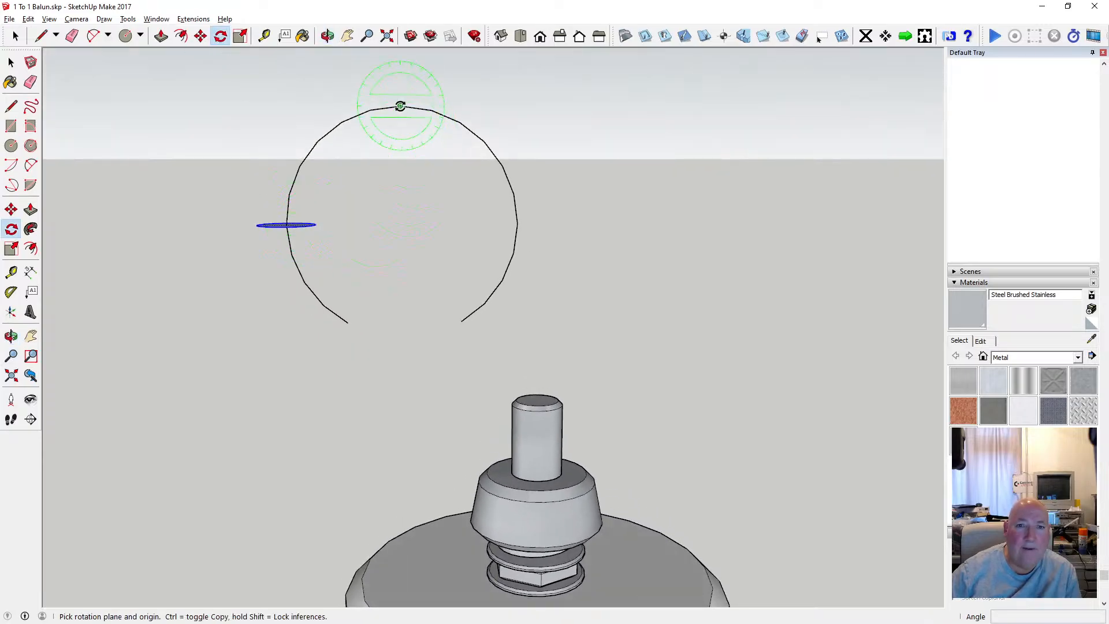
key(Right)
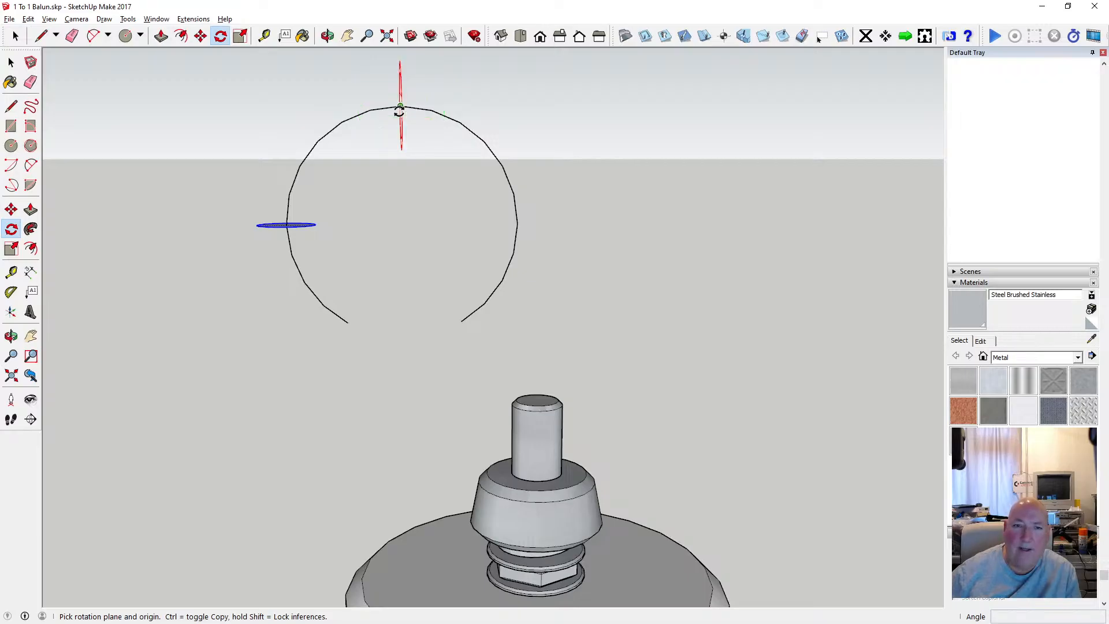
key(Left)
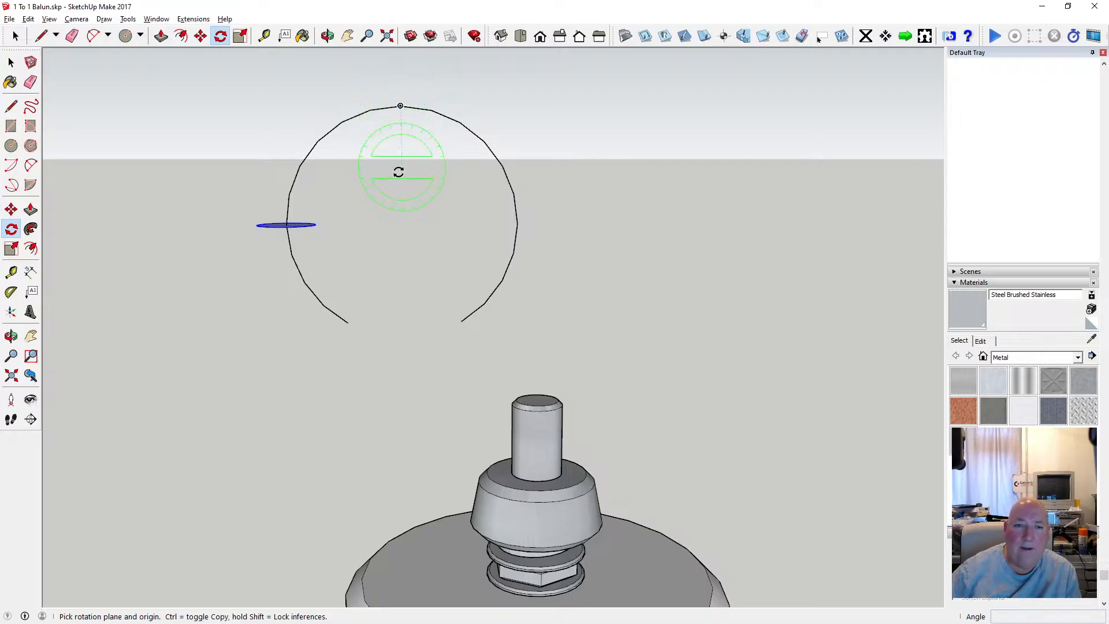
click(402, 224)
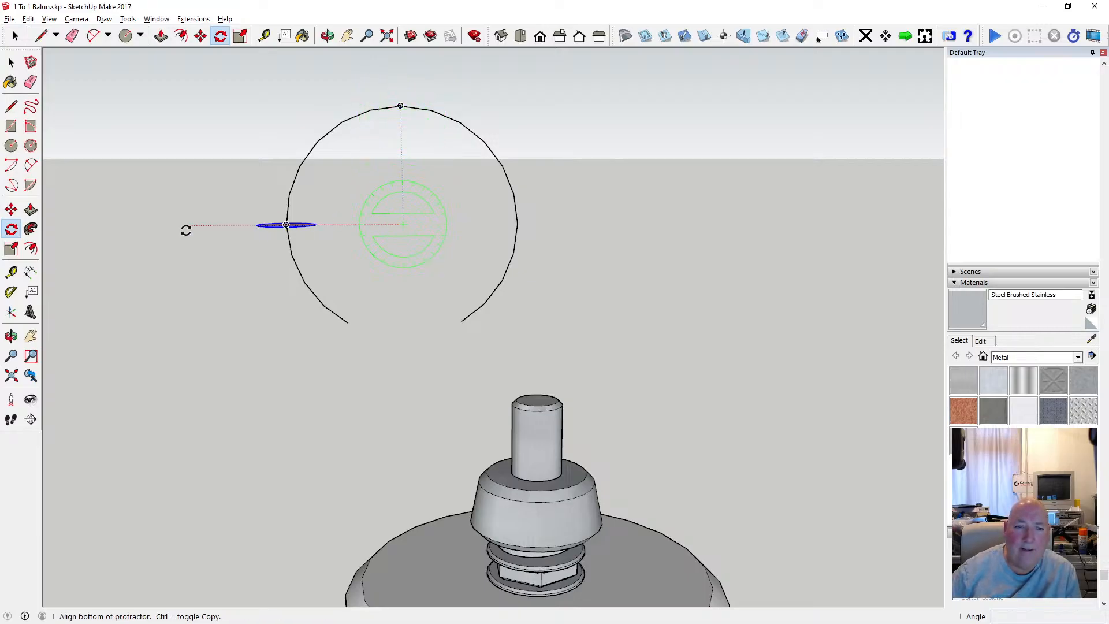
click(186, 227)
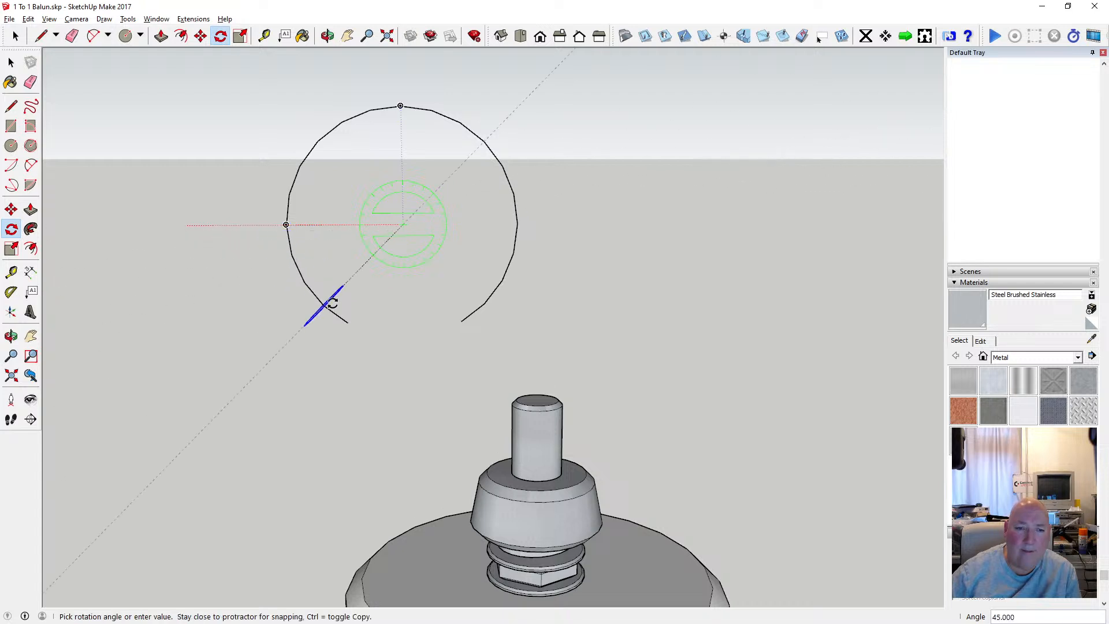
click(348, 322)
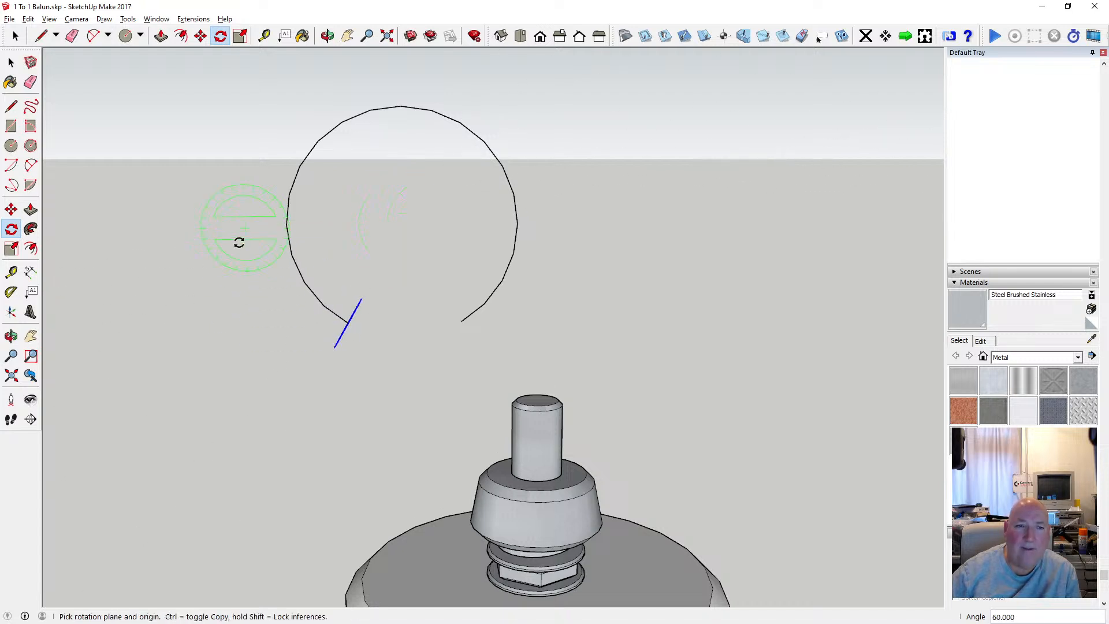
click(14, 64)
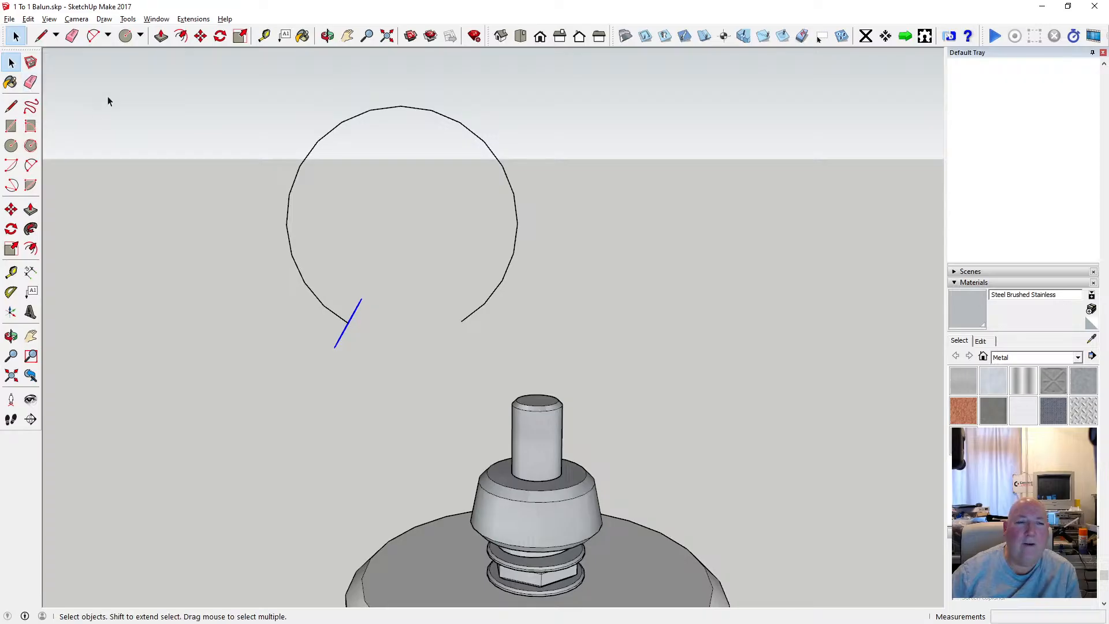
click(31, 249)
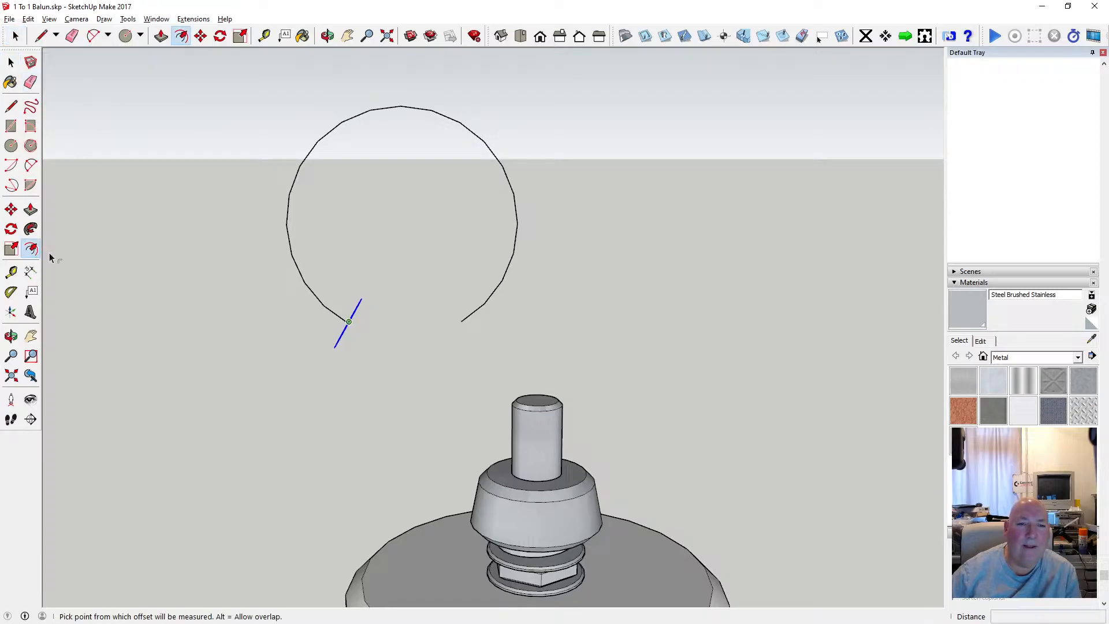
click(346, 325)
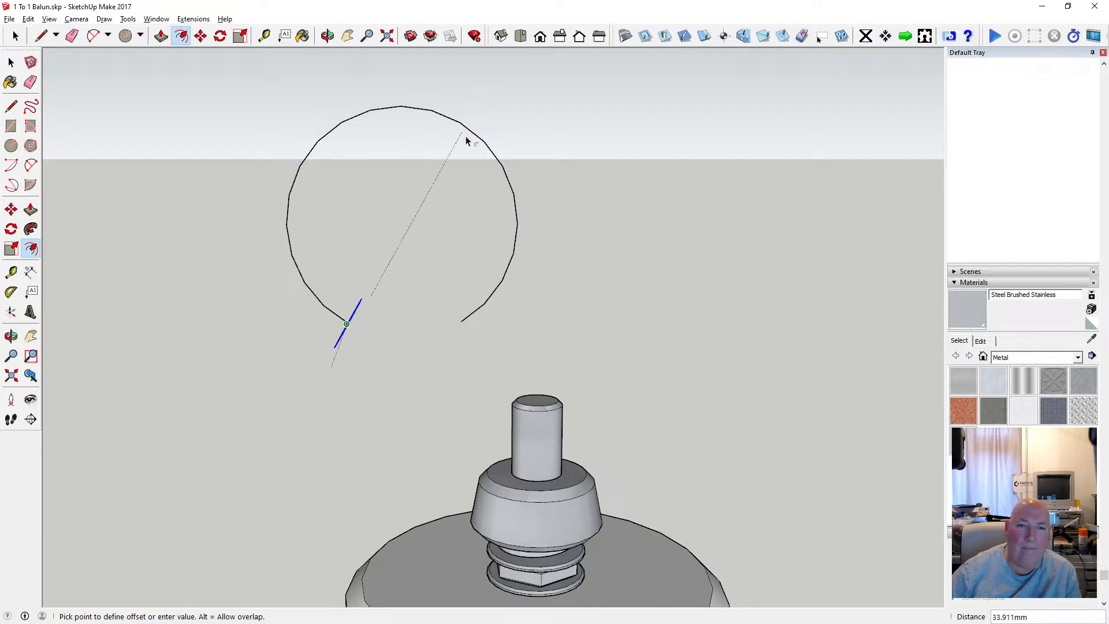
click(461, 322)
scroll(414, 386, down, 1)
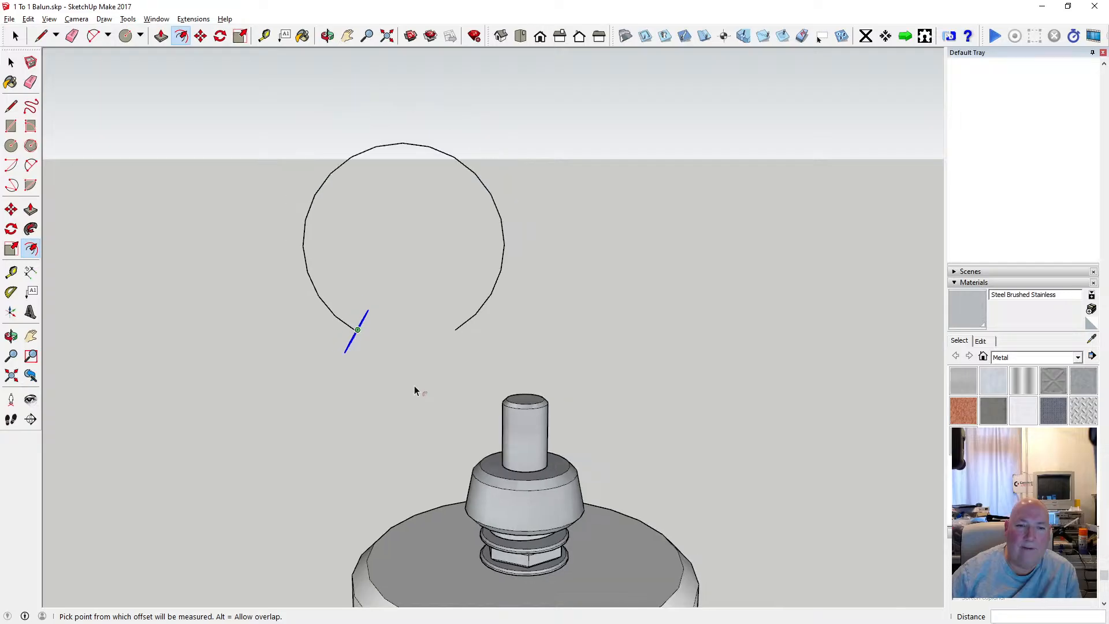
scroll(398, 363, up, 2)
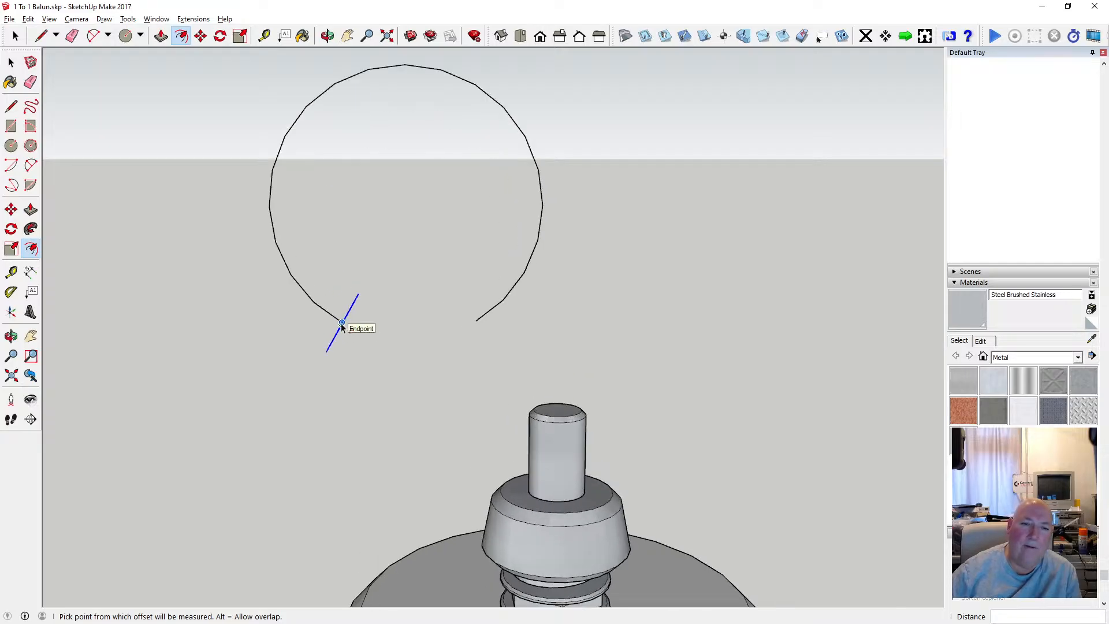
key(o)
drag(317, 110, 338, 151)
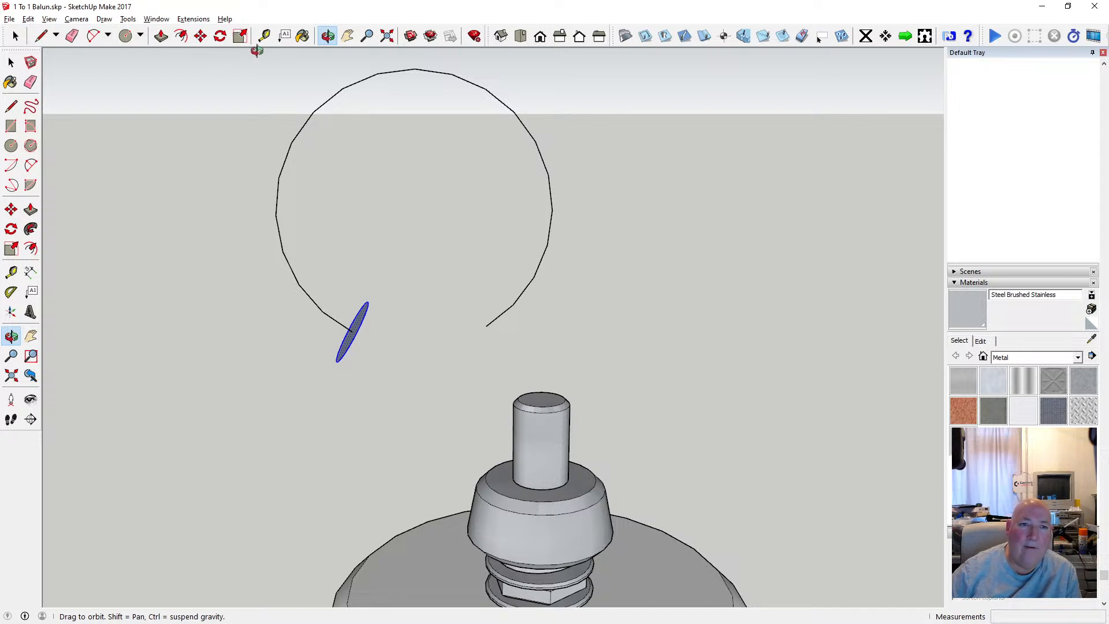
click(200, 36)
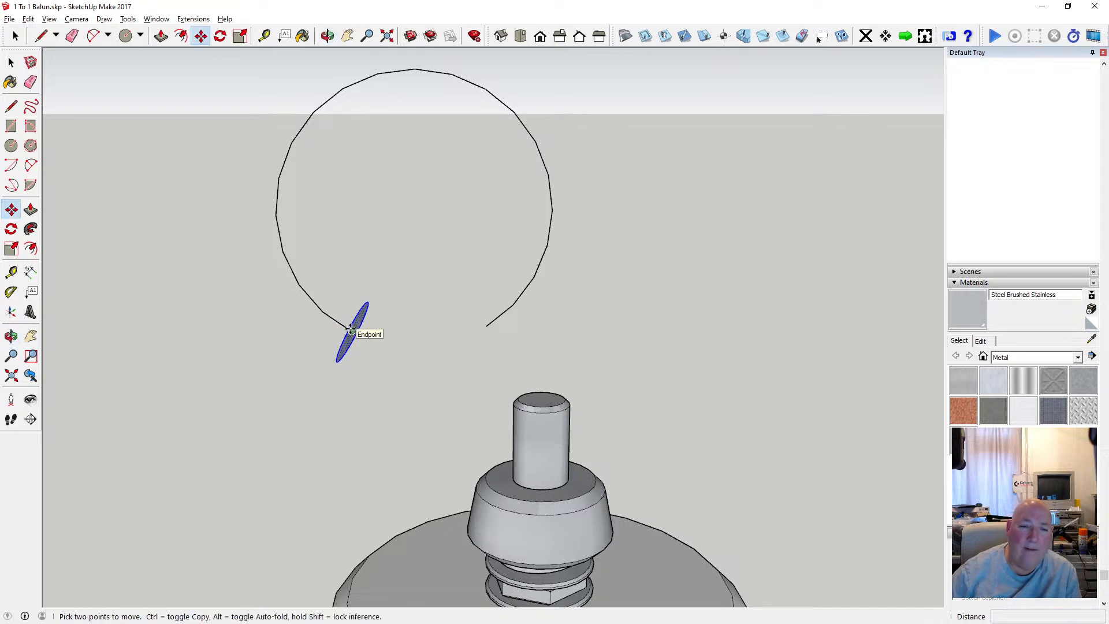
click(352, 331)
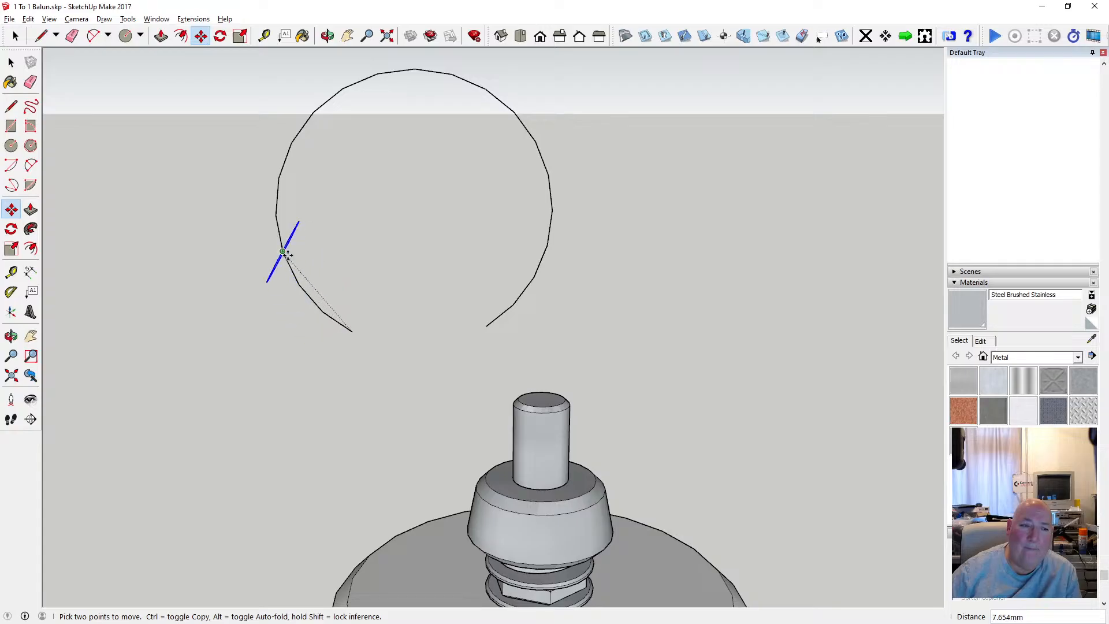
key(Escape)
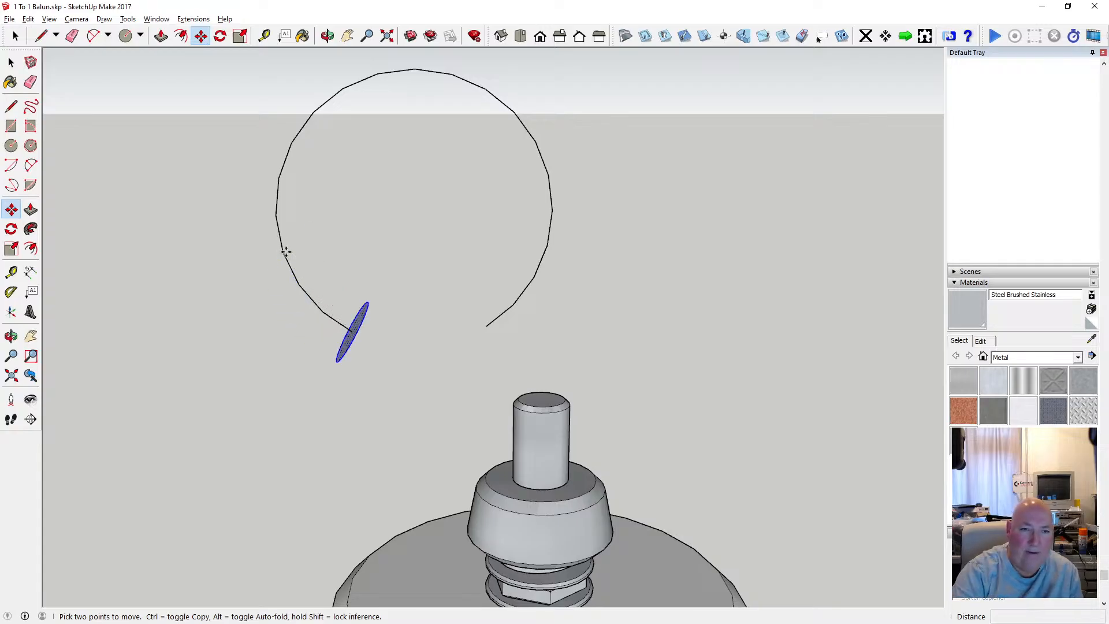
Sweep the small circle's face along the whole open ring path with Follow Me, ending at the opposite open end.
click(30, 229)
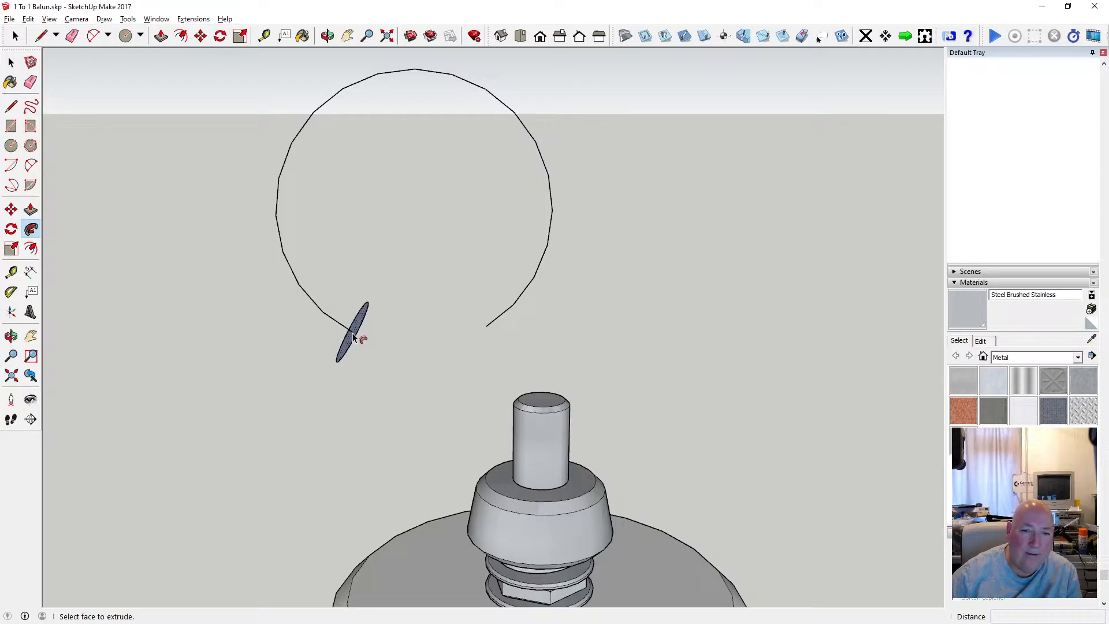
scroll(353, 333, up, 3)
click(354, 336)
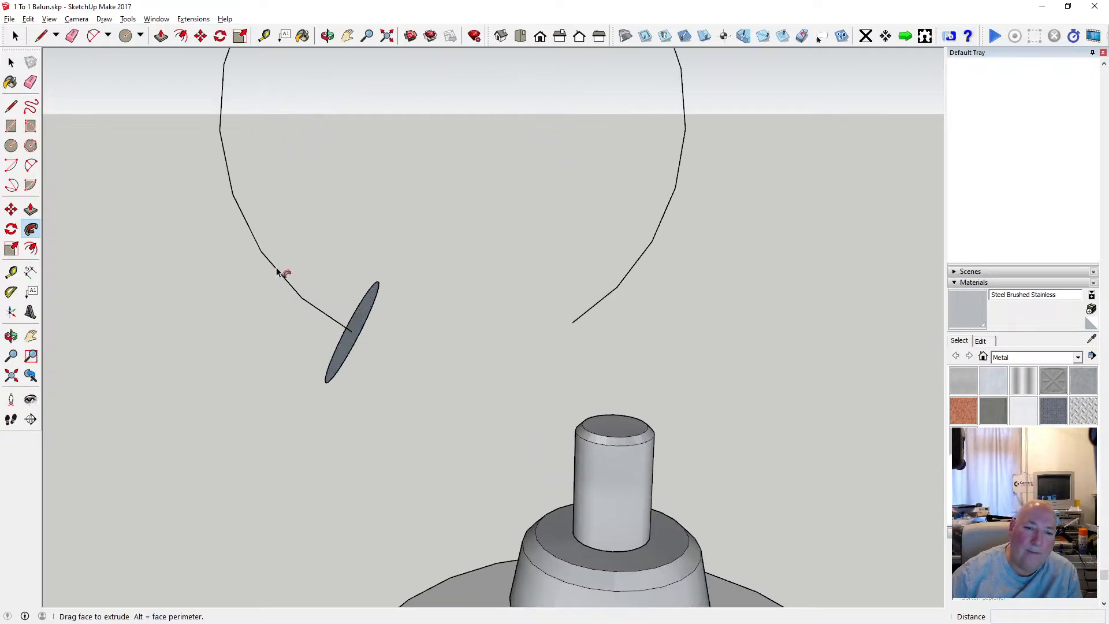
click(244, 213)
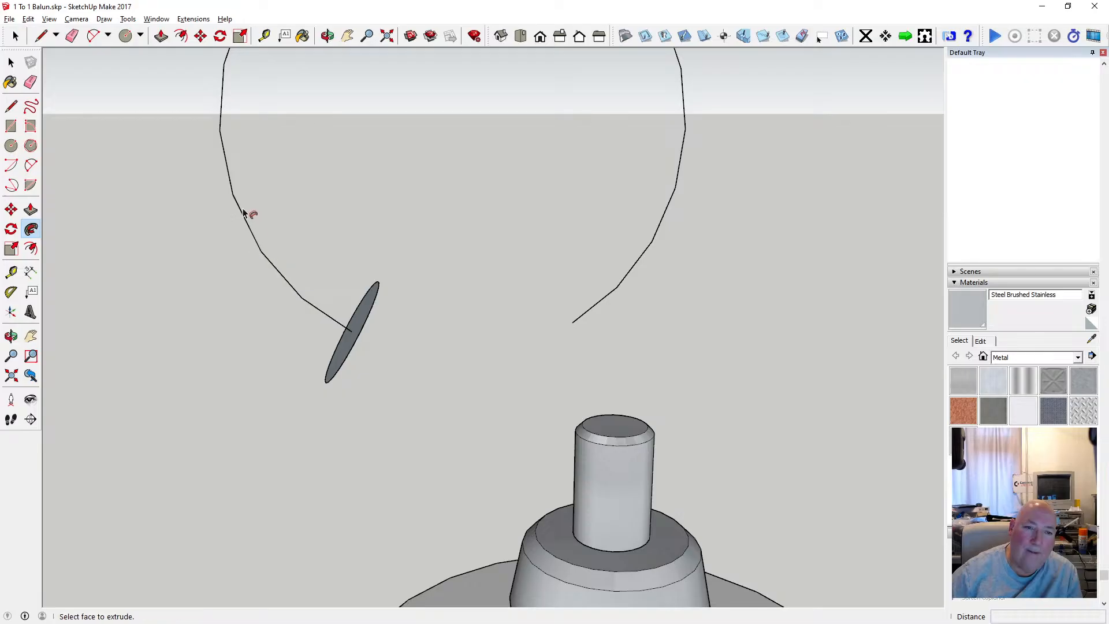
scroll(318, 370, down, 3)
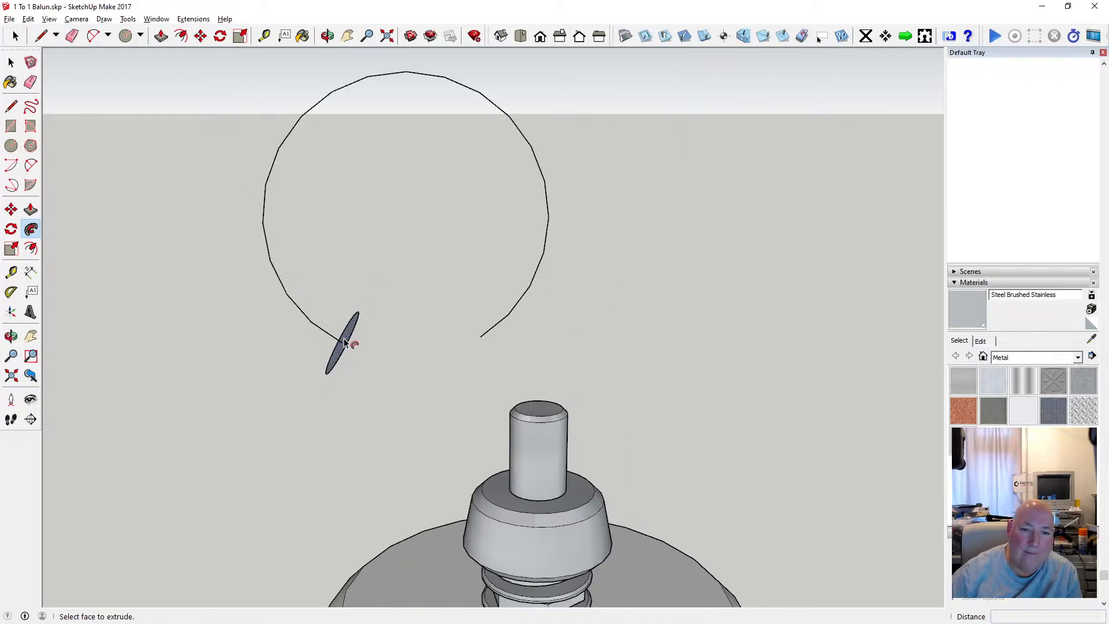
click(342, 346)
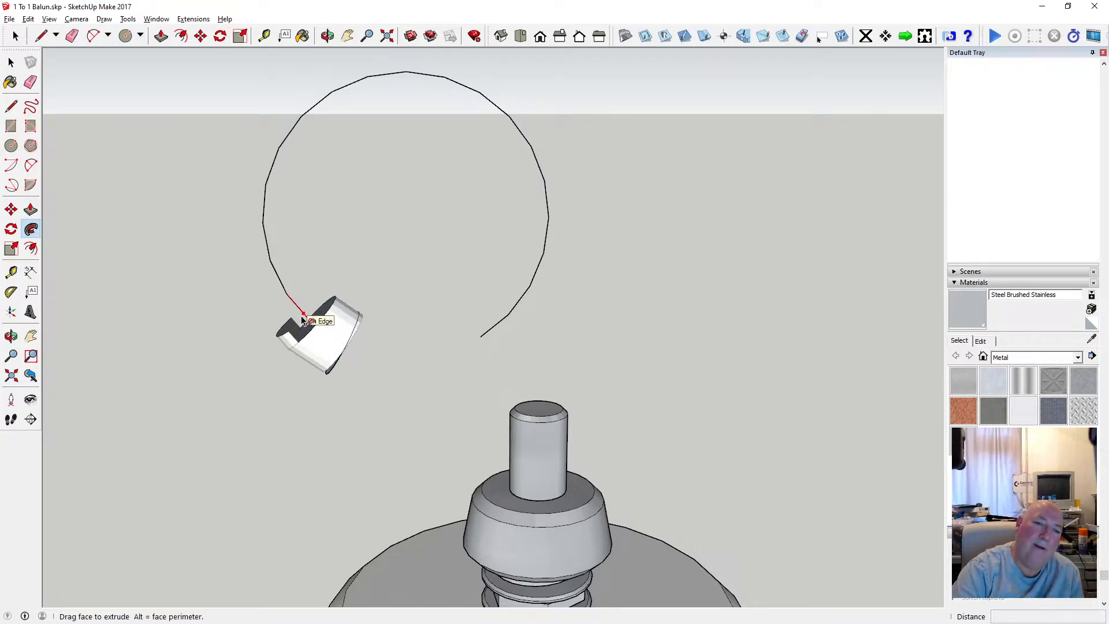
key(Escape)
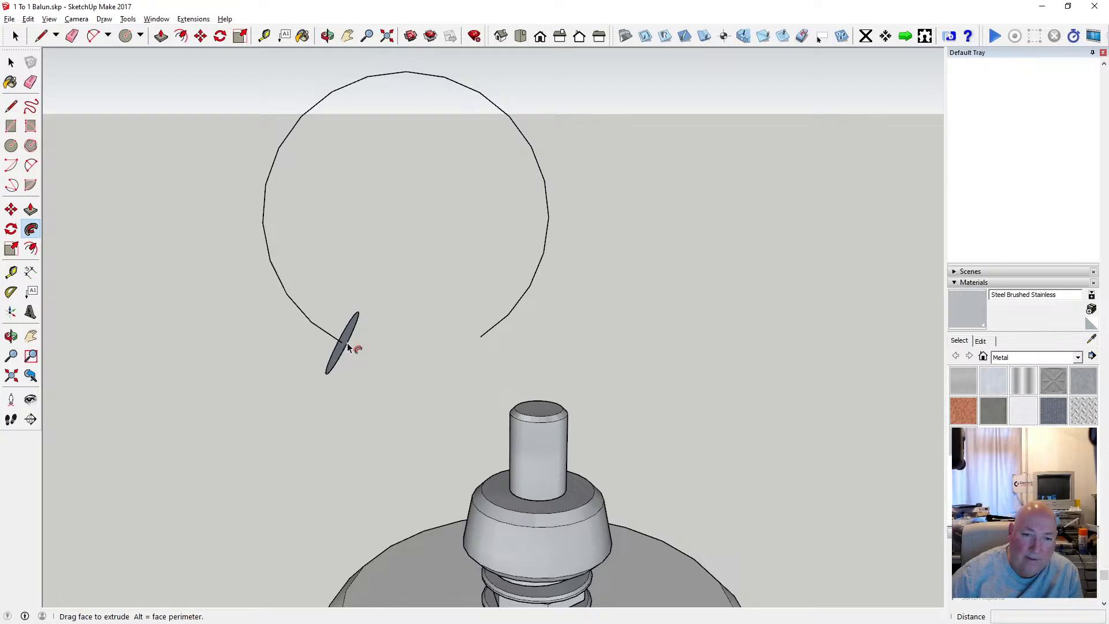
scroll(349, 345, up, 2)
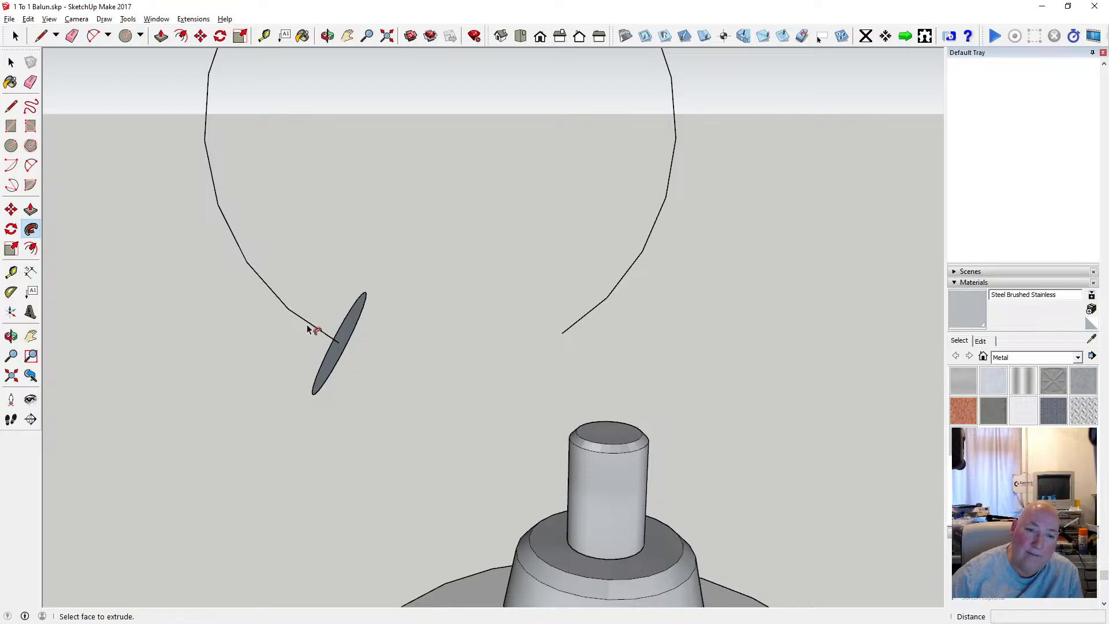
mouse_move(338, 344)
mouse_down()
mouse_move(278, 295)
mouse_move(262, 312)
mouse_move(241, 242)
mouse_move(255, 164)
mouse_move(302, 123)
mouse_move(400, 123)
mouse_move(456, 175)
mouse_move(468, 208)
mouse_move(462, 254)
mouse_move(421, 322)
mouse_up()
scroll(265, 306, down, 3)
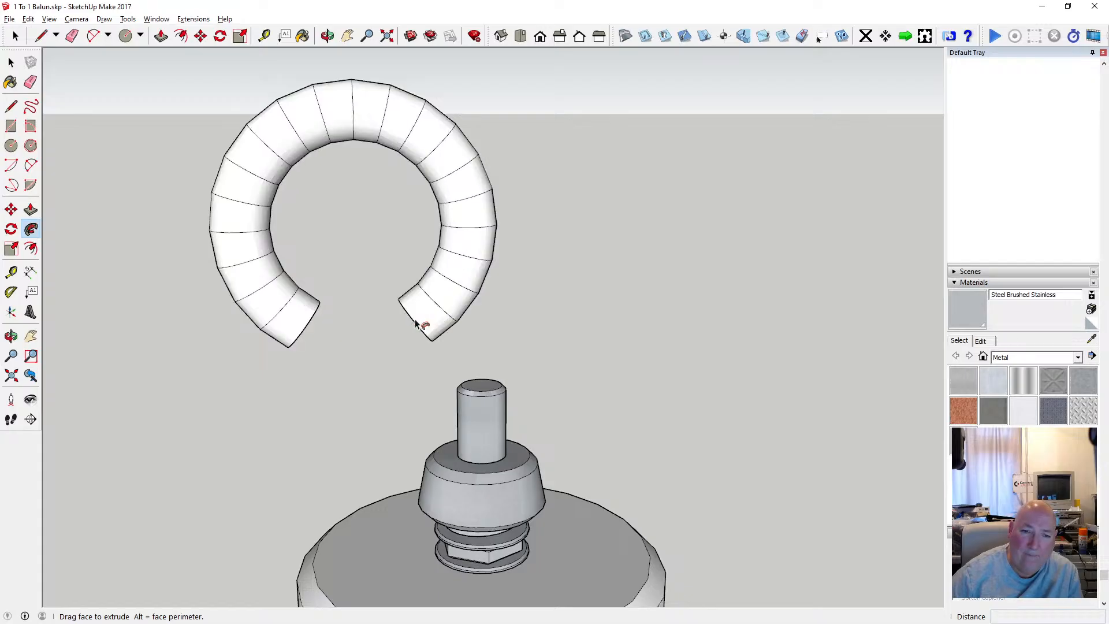
Paint every segment of the swept open ring with Steel Brushed Stainless, from one open end round to the other.
click(327, 36)
drag(468, 293, 351, 302)
scroll(433, 305, down, 3)
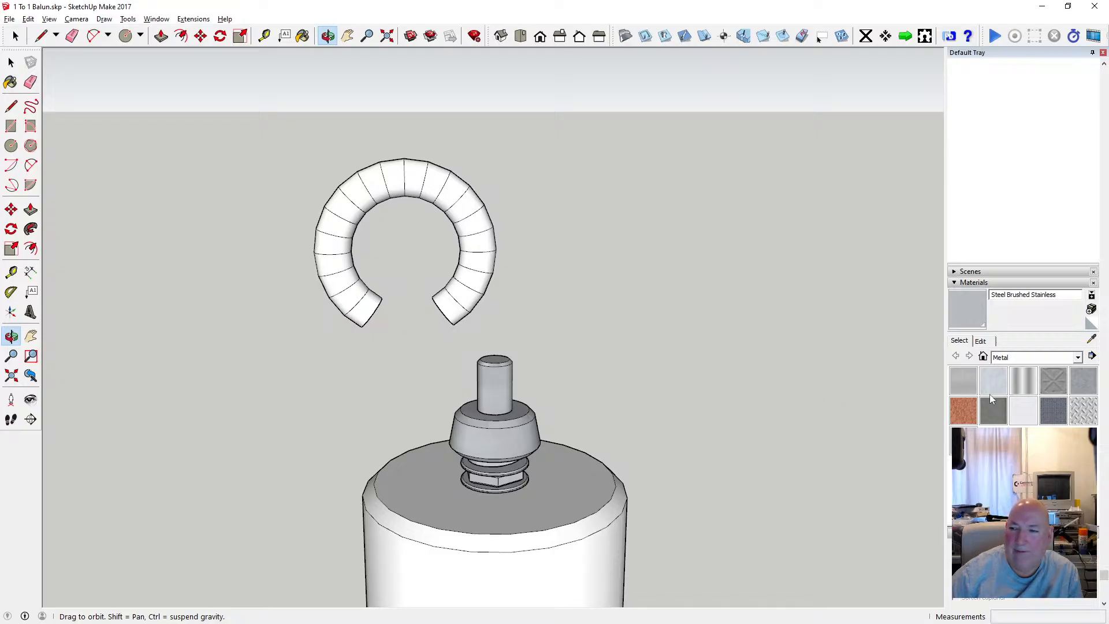
click(963, 441)
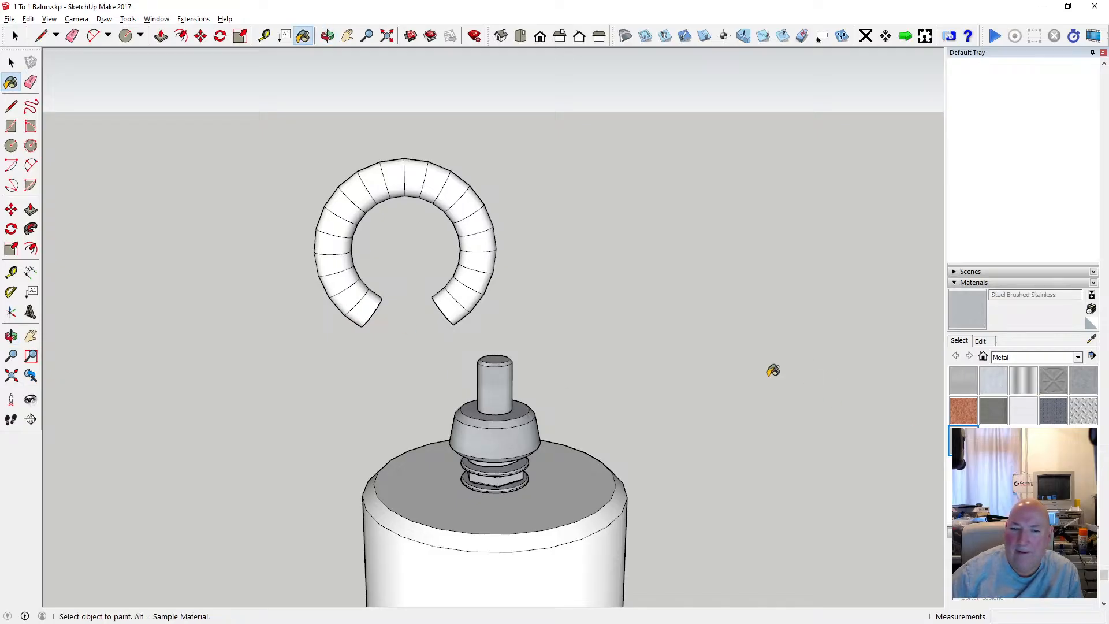
click(478, 274)
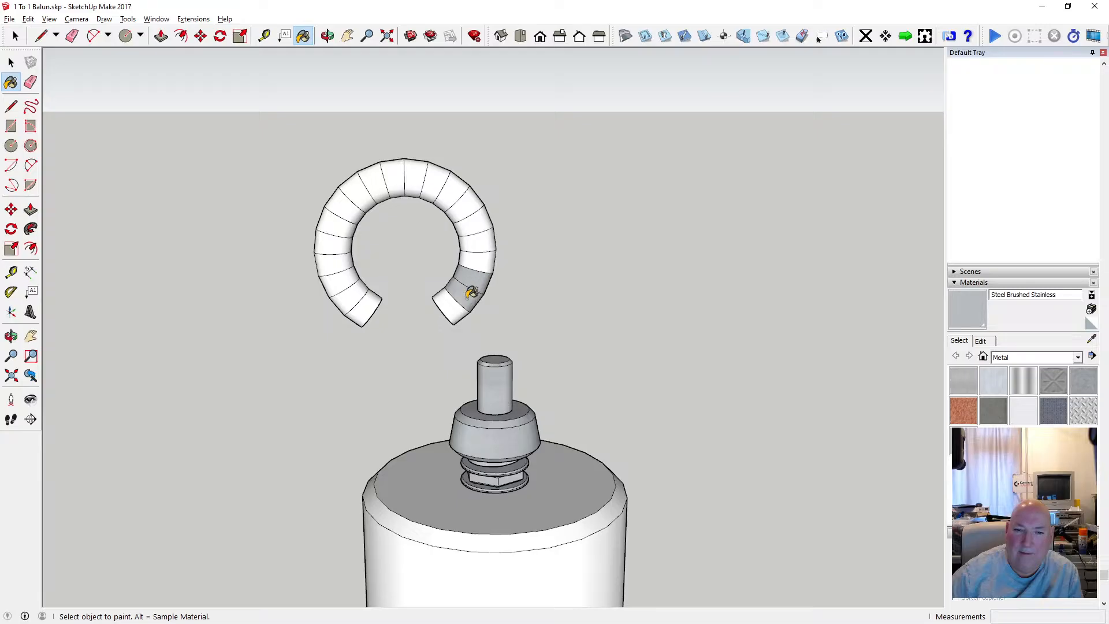
click(458, 305)
click(490, 259)
click(484, 239)
click(478, 217)
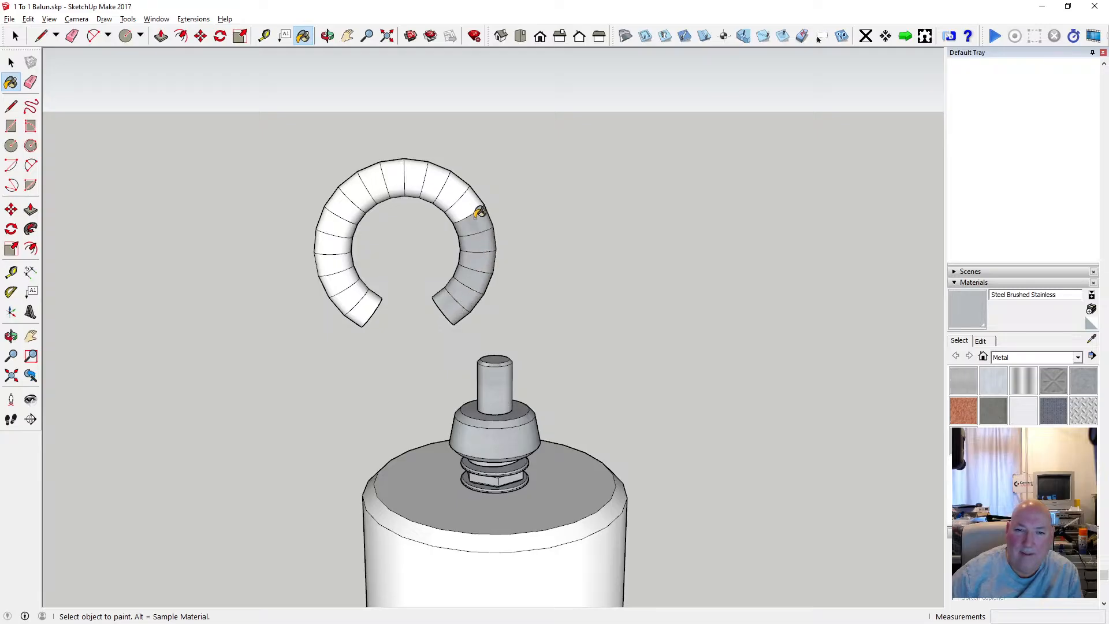
click(466, 191)
click(444, 173)
click(438, 173)
click(412, 172)
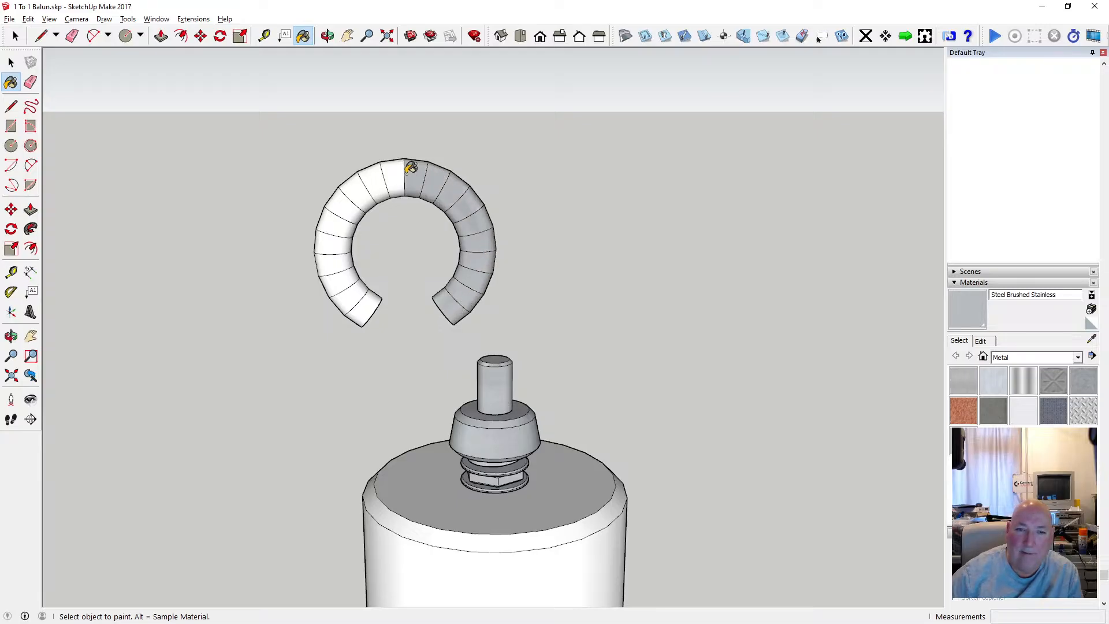
click(397, 171)
click(376, 182)
click(358, 188)
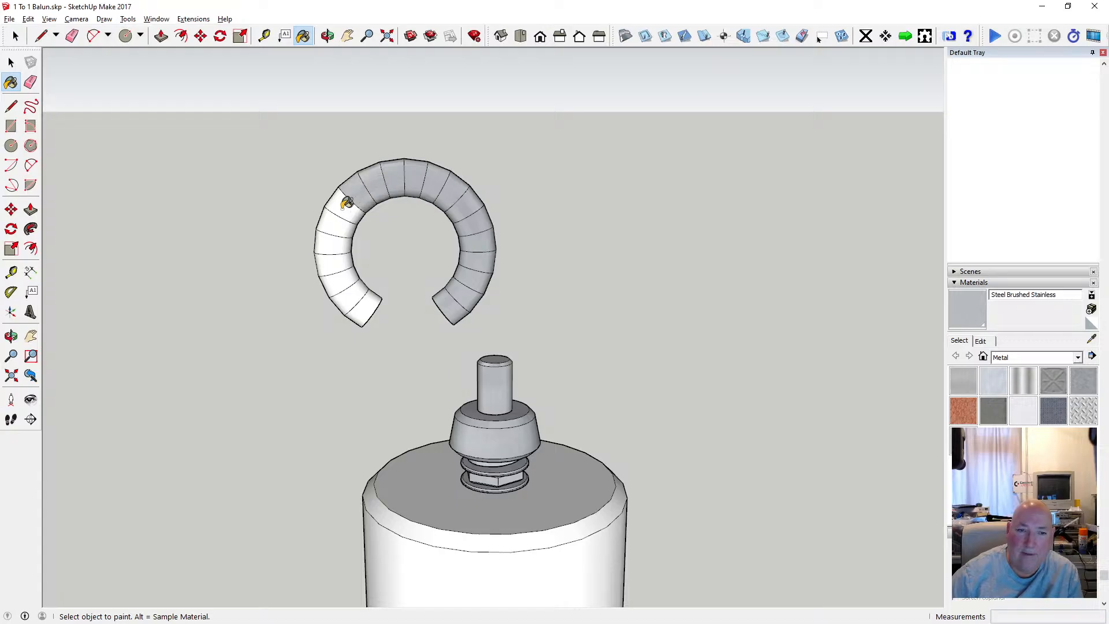
click(345, 202)
click(336, 221)
click(338, 245)
click(343, 263)
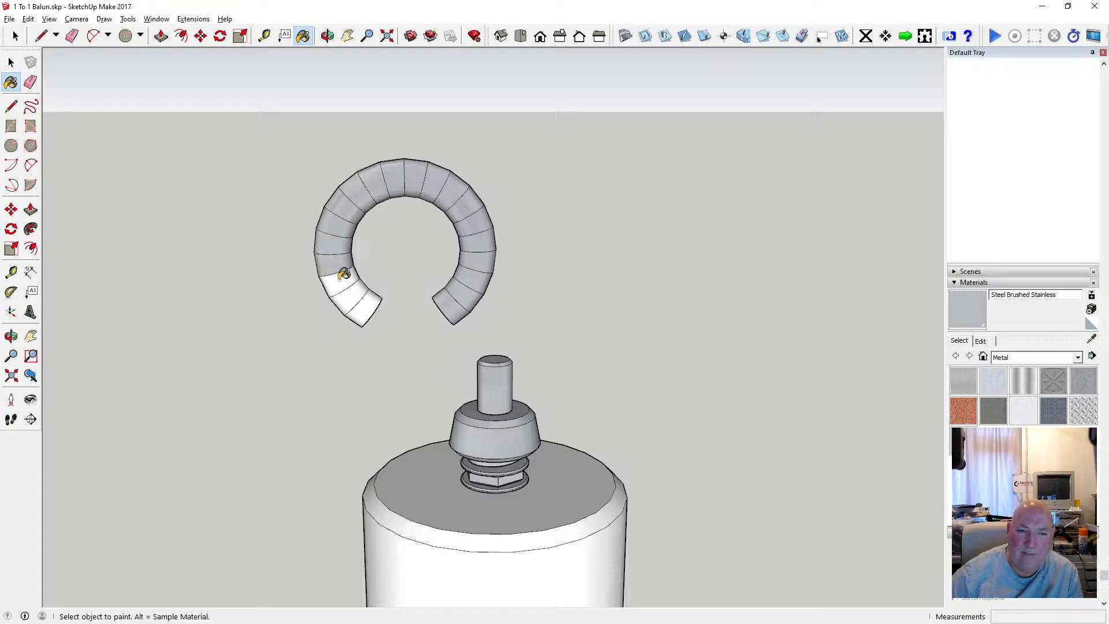
click(350, 281)
click(360, 297)
click(371, 299)
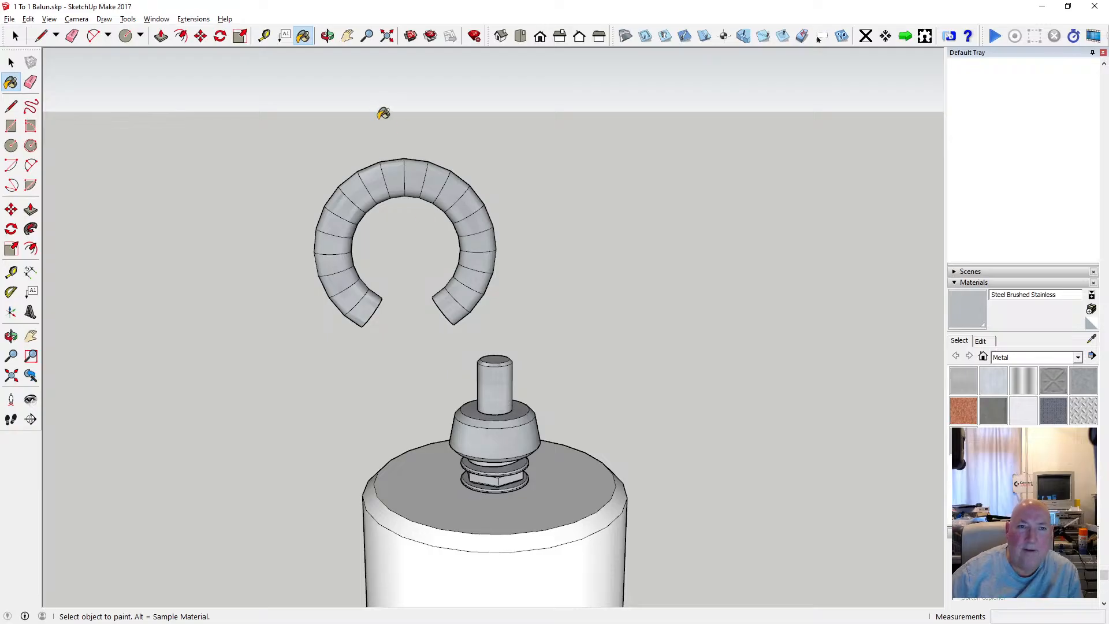
key(space)
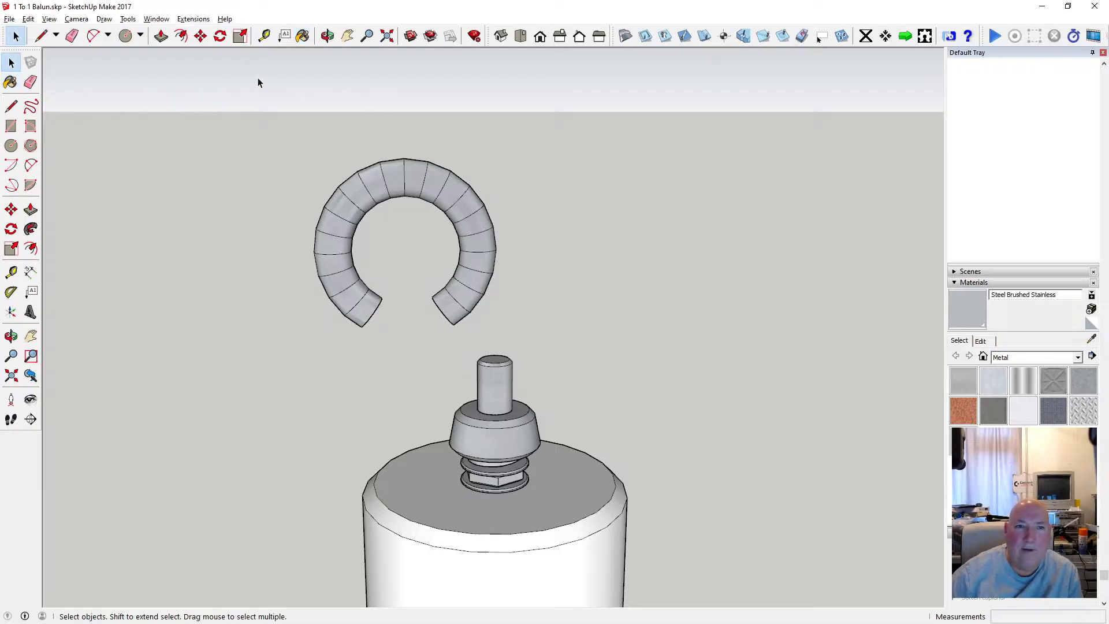
key(o)
drag(271, 219, 620, 284)
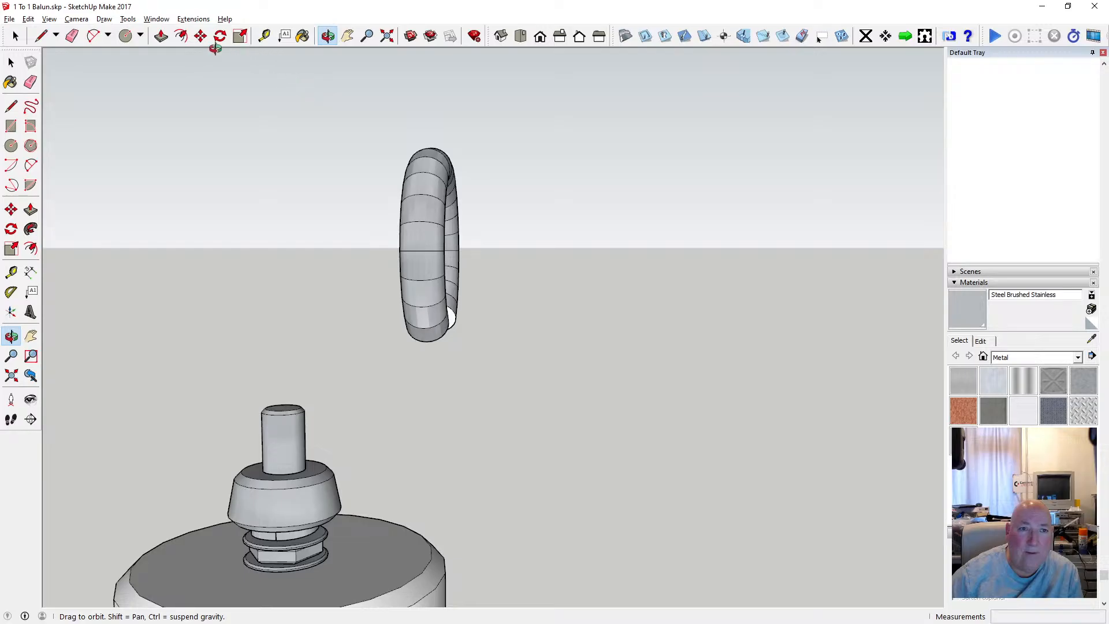
click(200, 36)
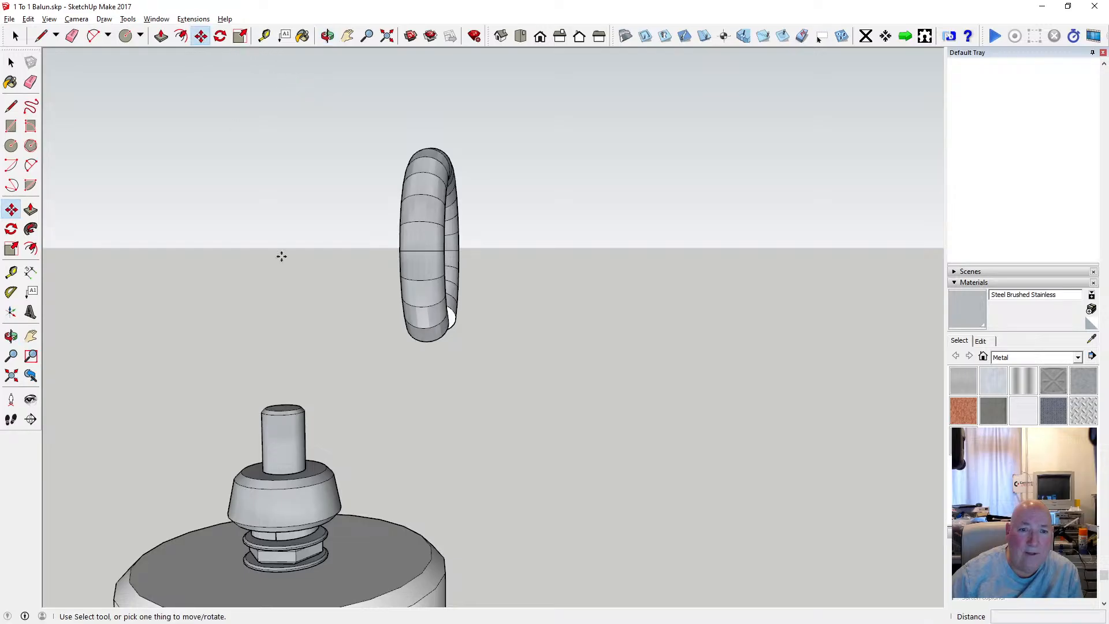
click(422, 341)
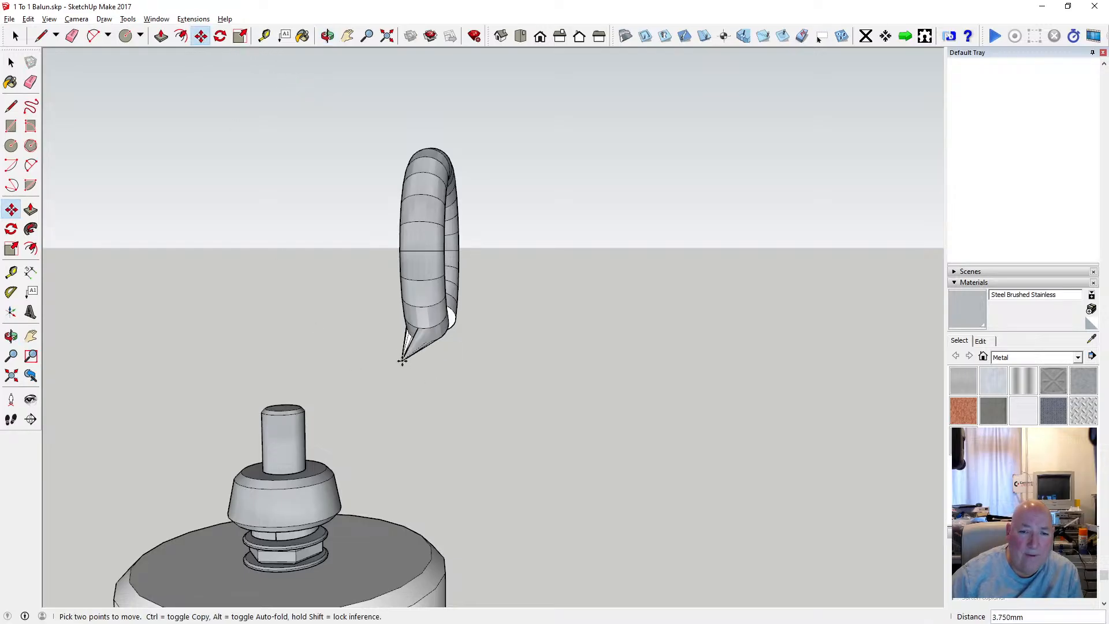
key(Escape)
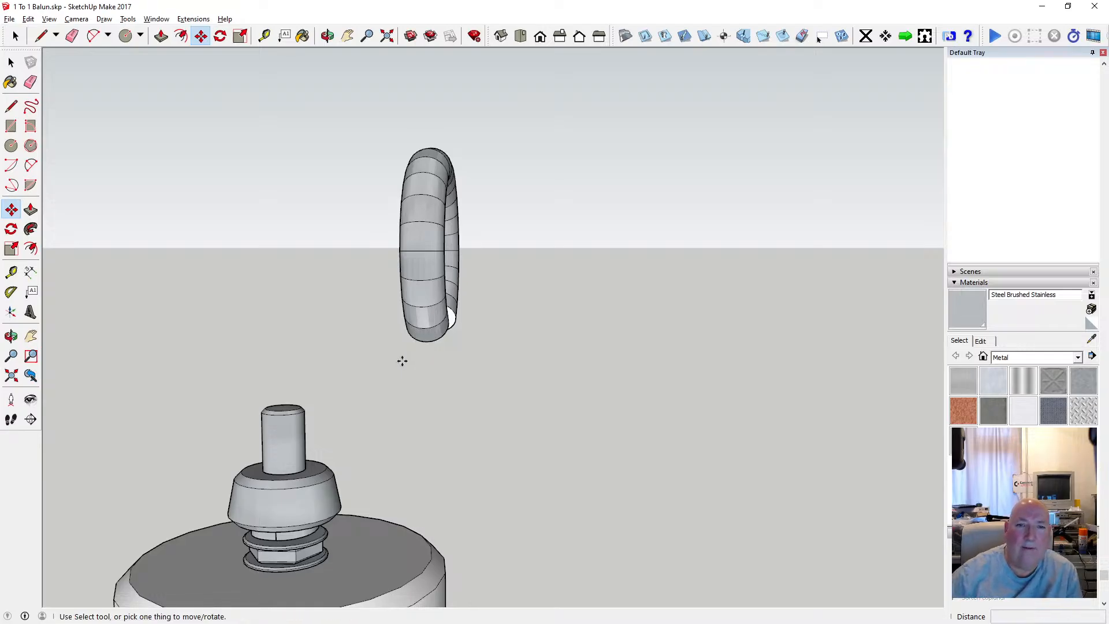
Select the whole open ring and move it about 11.75 mm, placing it in empty space near the top rod.
key(space)
drag(373, 131, 484, 349)
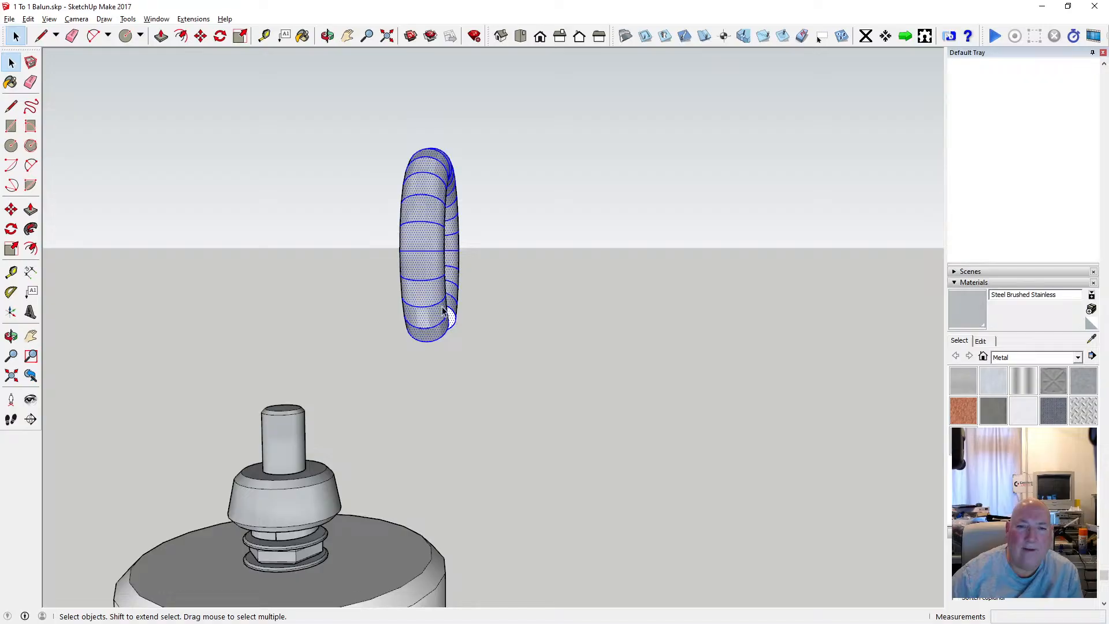
click(201, 36)
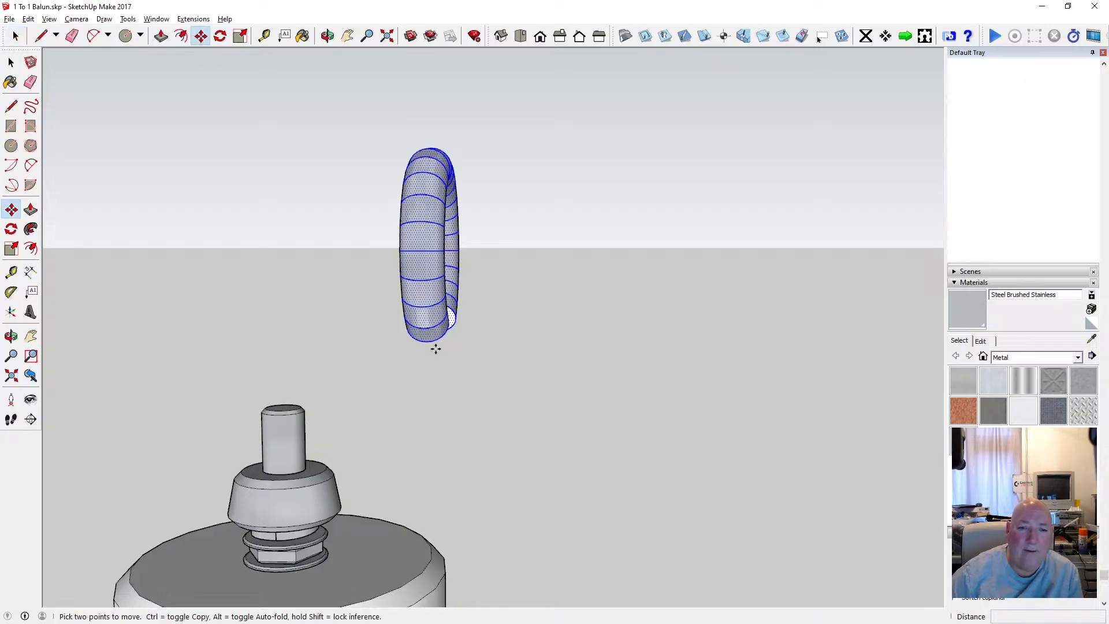
click(421, 341)
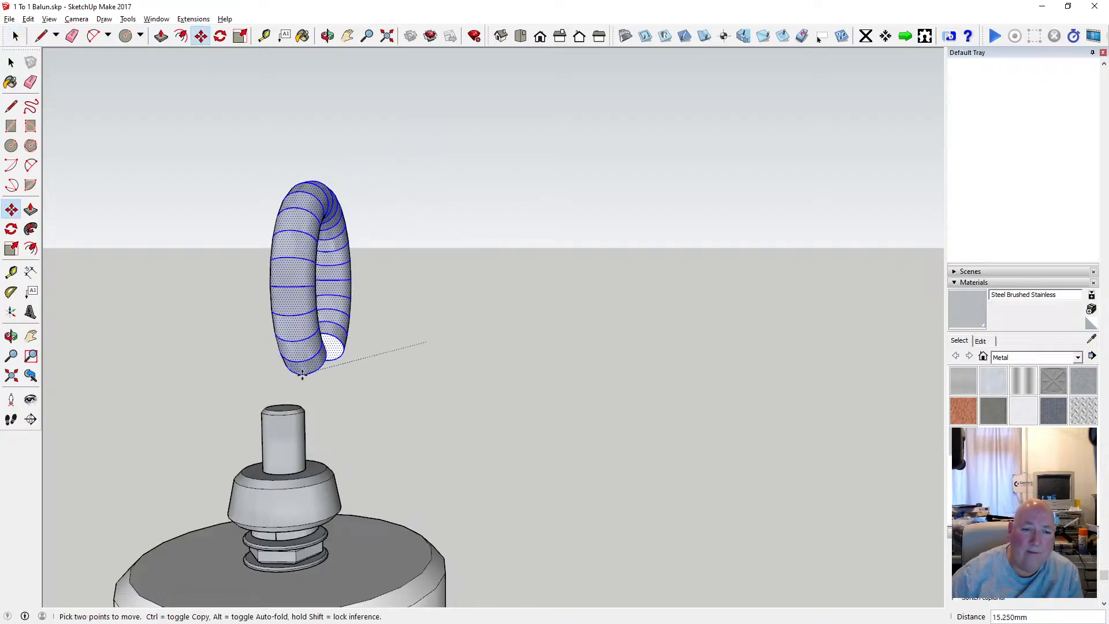
scroll(267, 446, up, 4)
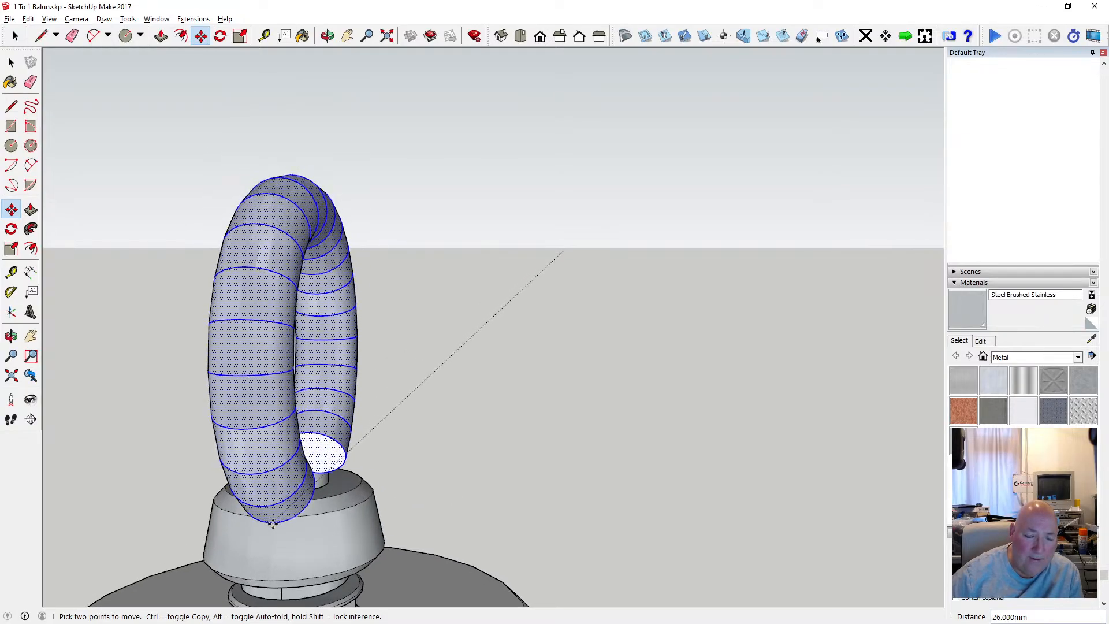
scroll(275, 512, up, 3)
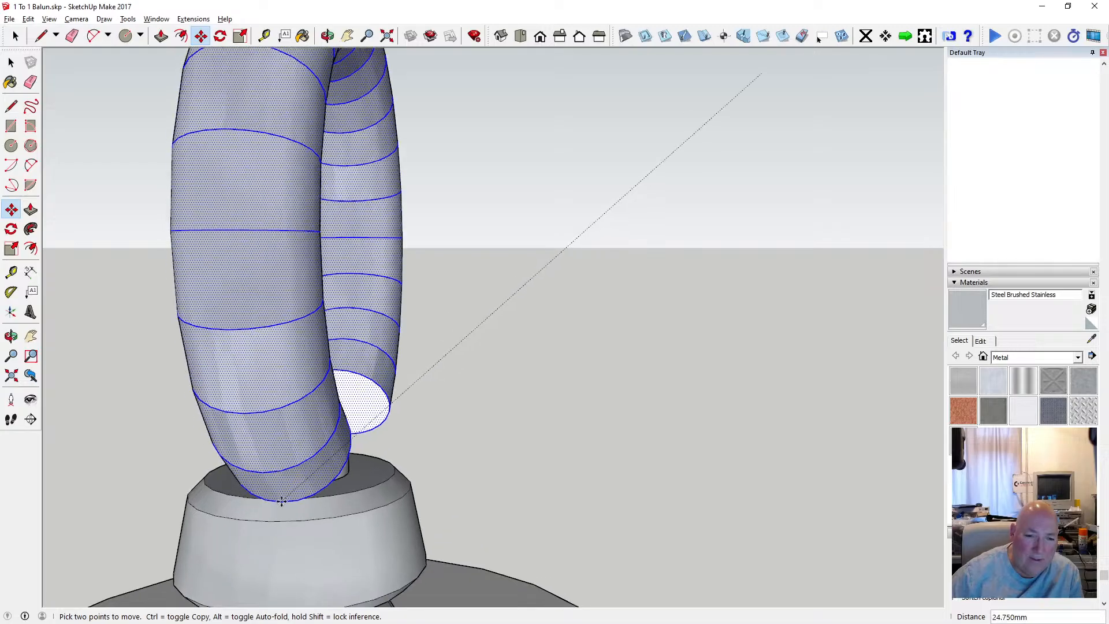
scroll(307, 468, down, 5)
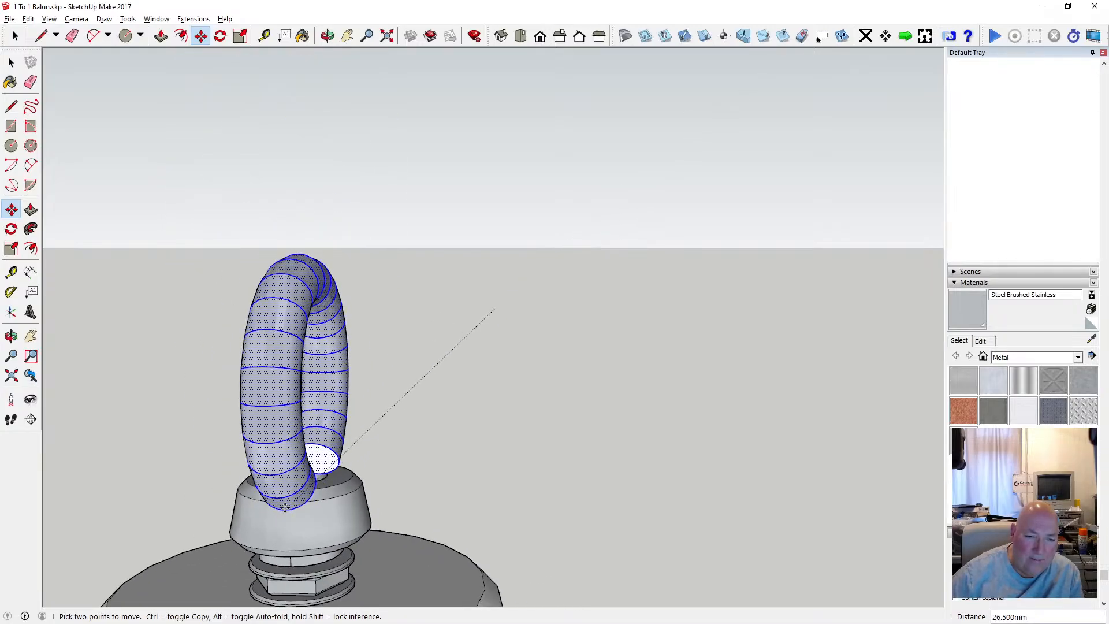
click(409, 407)
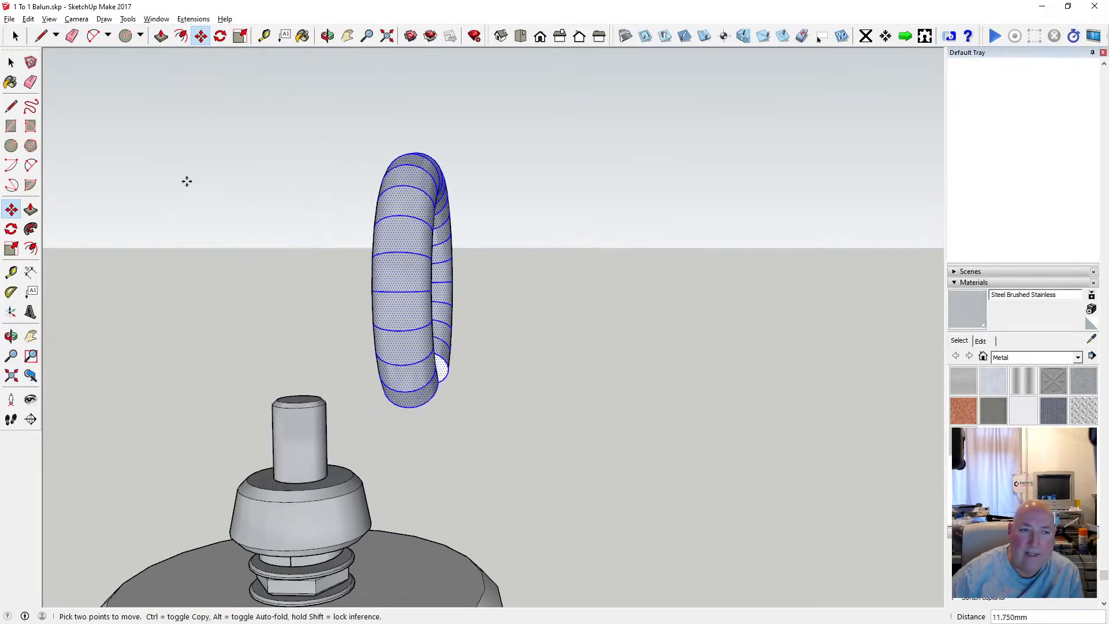
Make the selected ring geometry into a group.
click(11, 62)
right_click(404, 208)
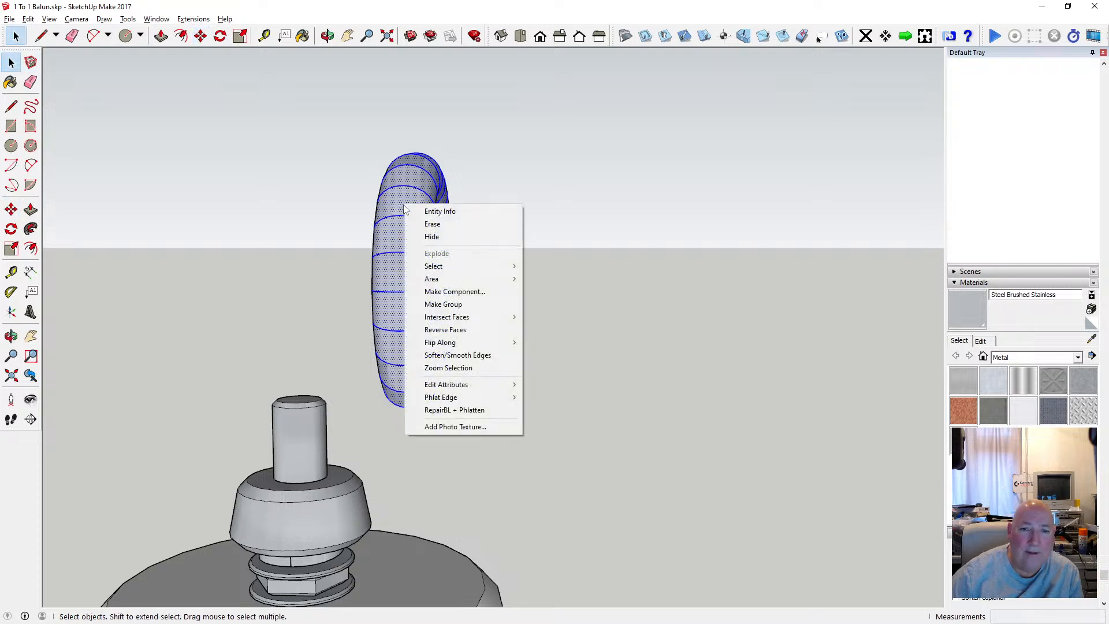
click(502, 311)
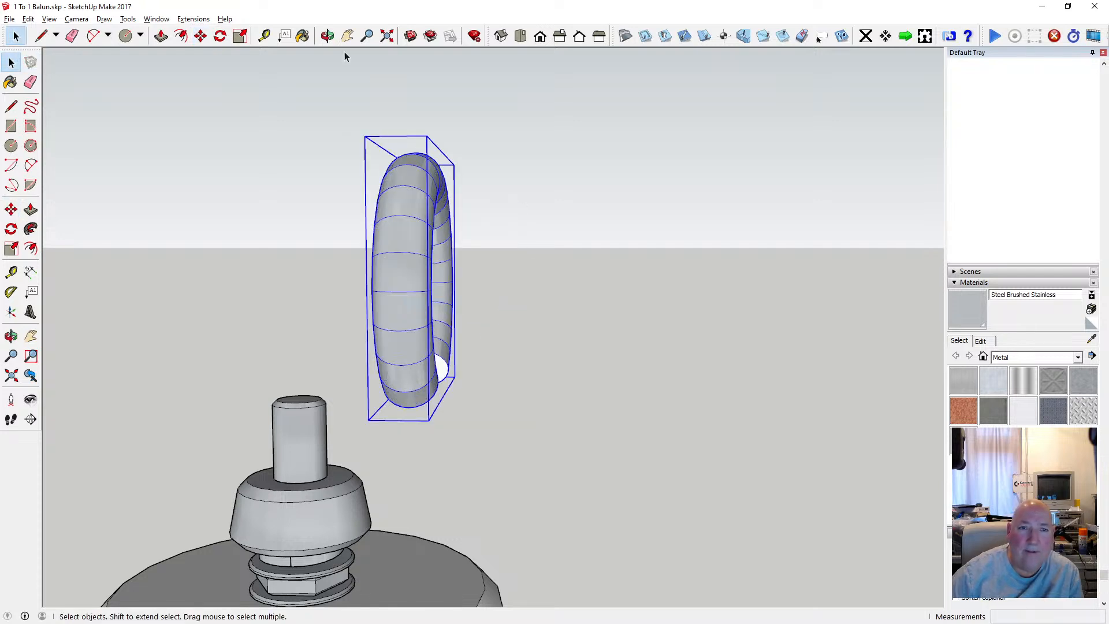
Move the ring group about 24.8 mm by its left open end onto the upper edge of the tapered collar around the rod.
click(327, 36)
drag(595, 271, 438, 185)
key(m)
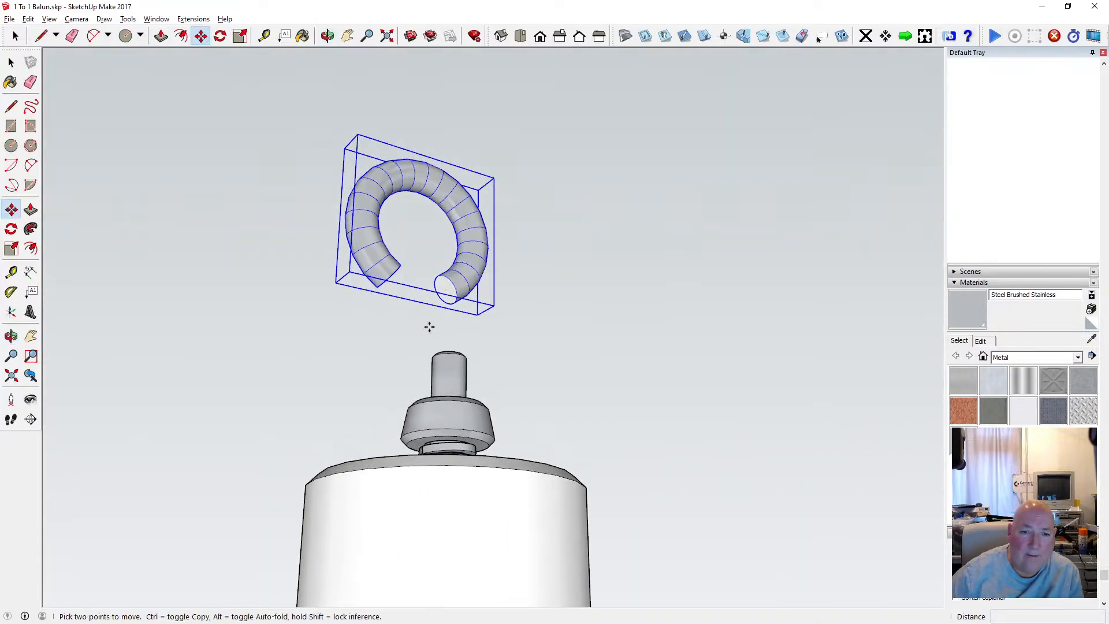
scroll(429, 327, up, 2)
click(329, 251)
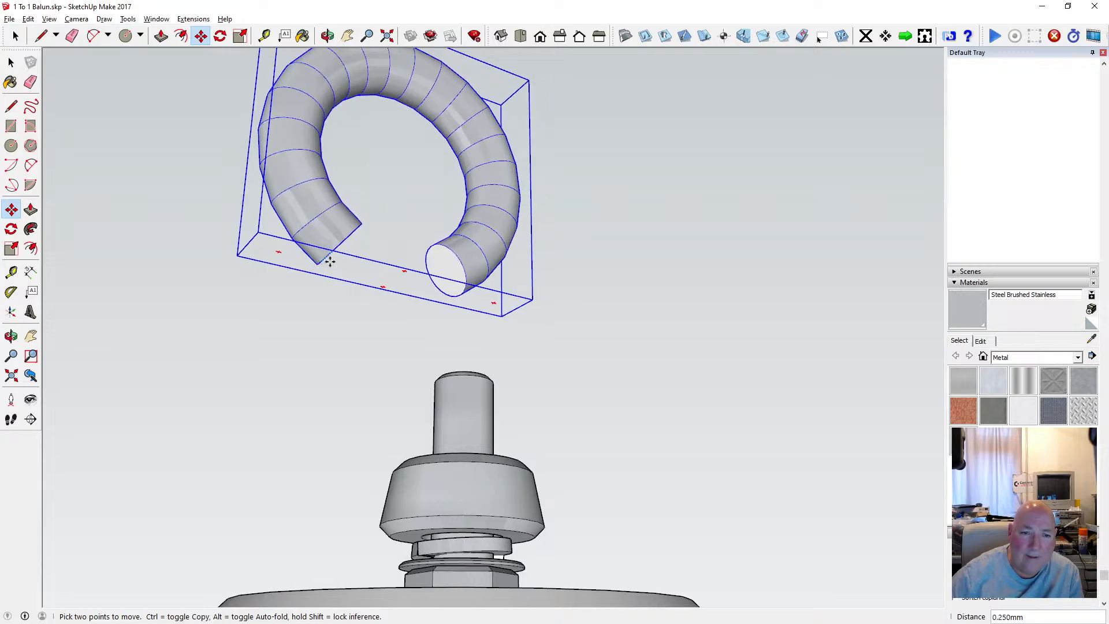
scroll(409, 473, down, 2)
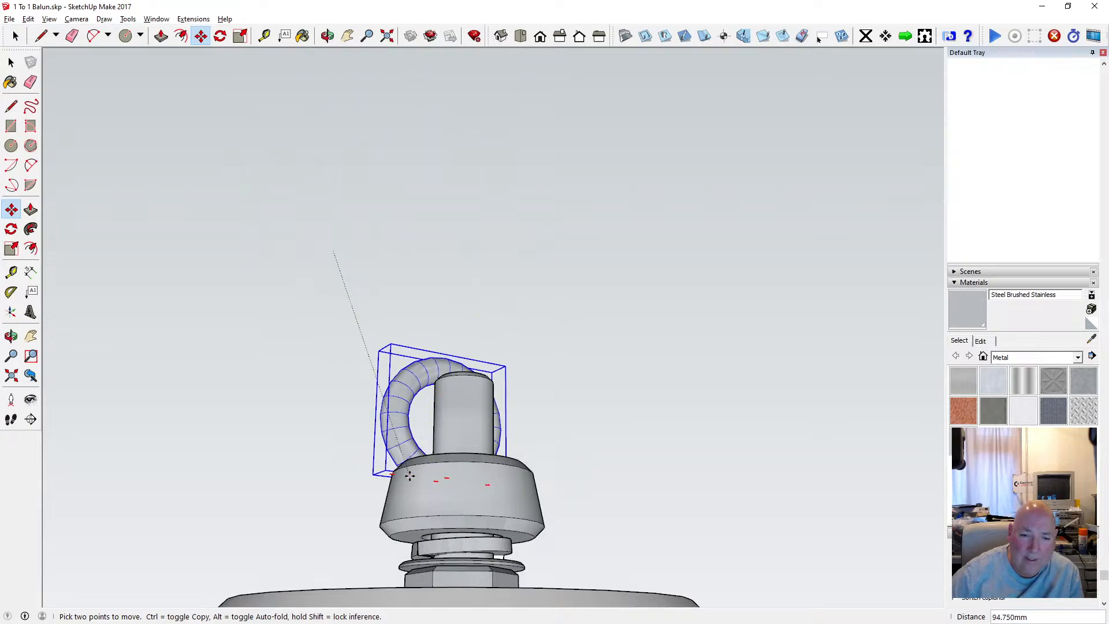
scroll(404, 470, up, 2)
click(400, 466)
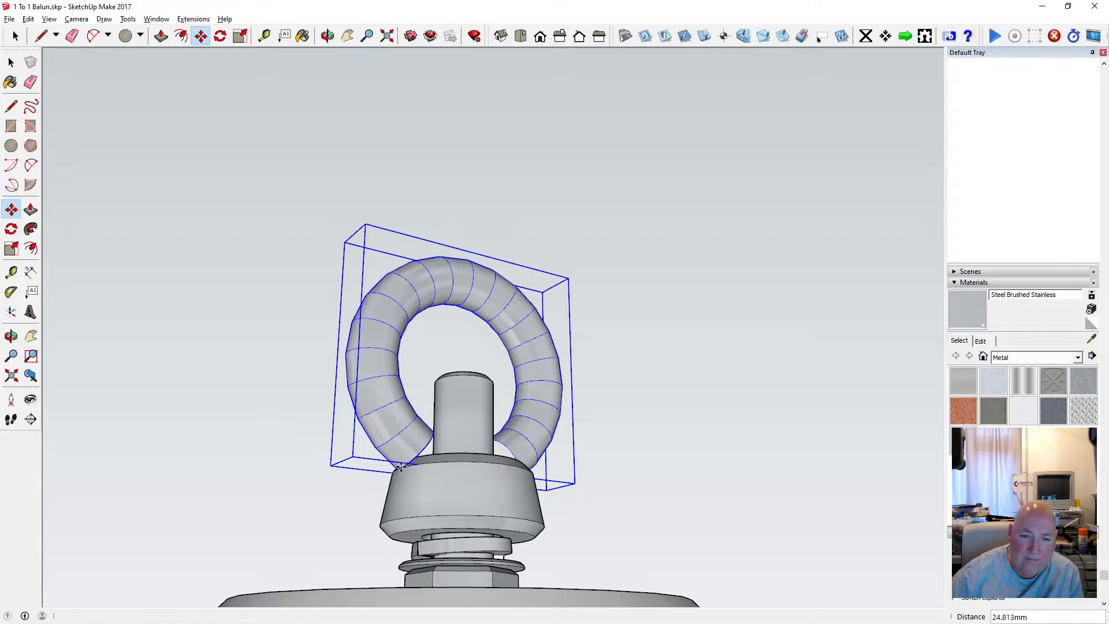
Lower the ring group about 4 mm straight down so its open ends sink into the tapered collar.
click(328, 36)
scroll(442, 371, down, 2)
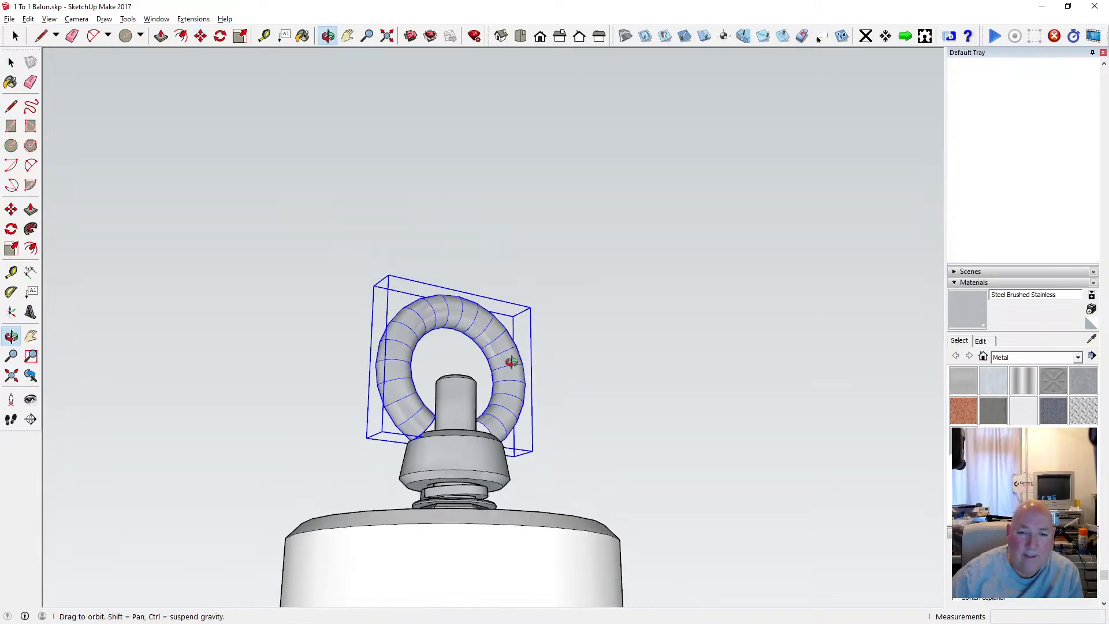
drag(508, 361, 523, 444)
scroll(496, 456, up, 5)
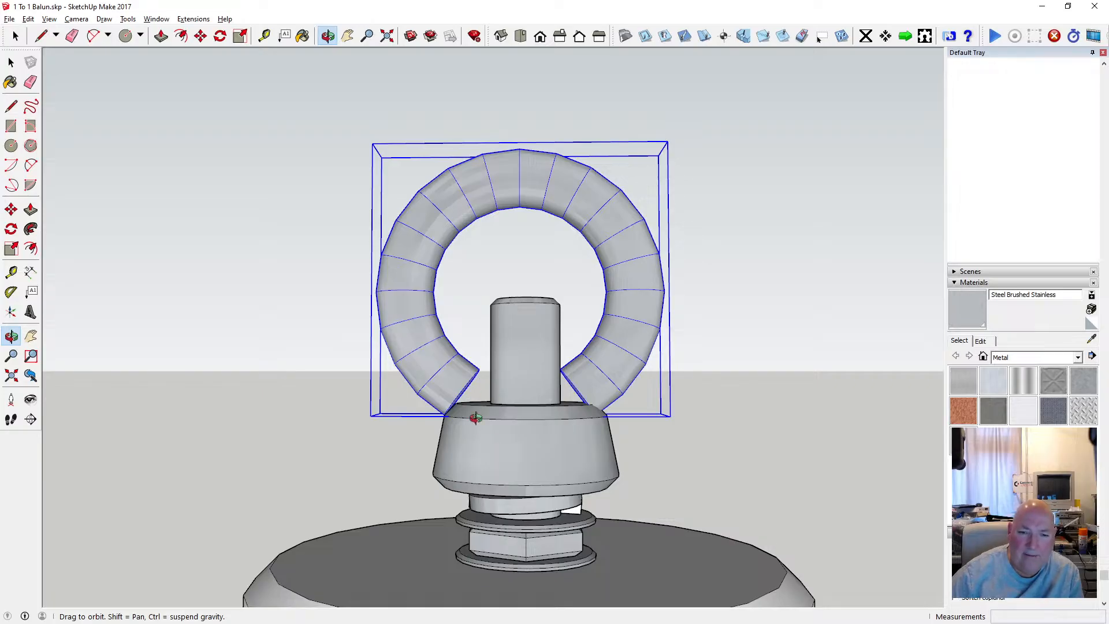
click(200, 36)
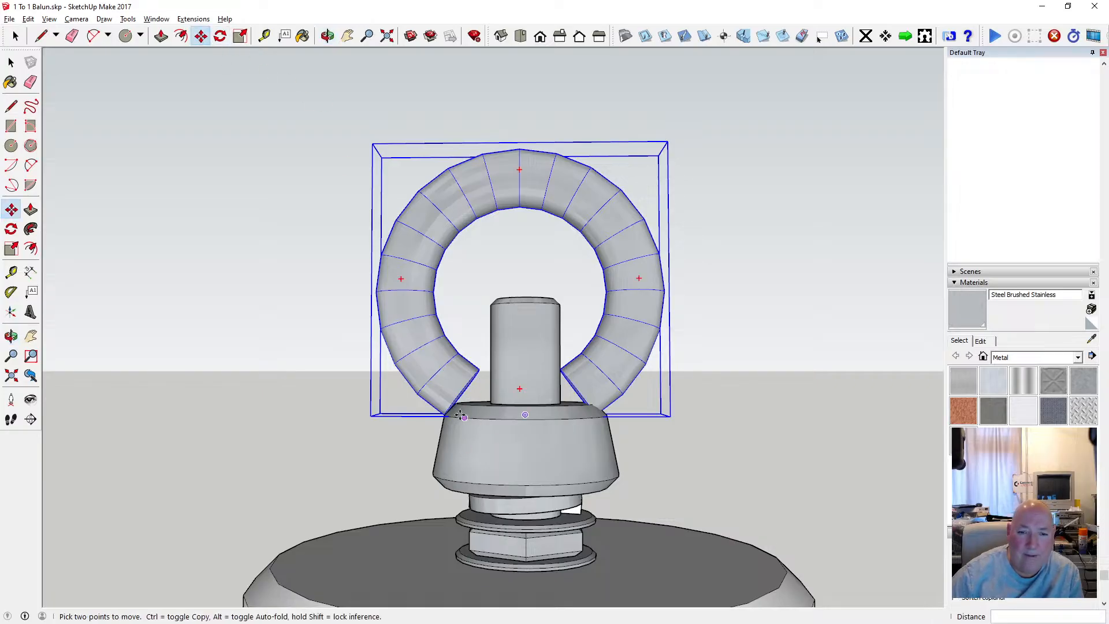
click(435, 374)
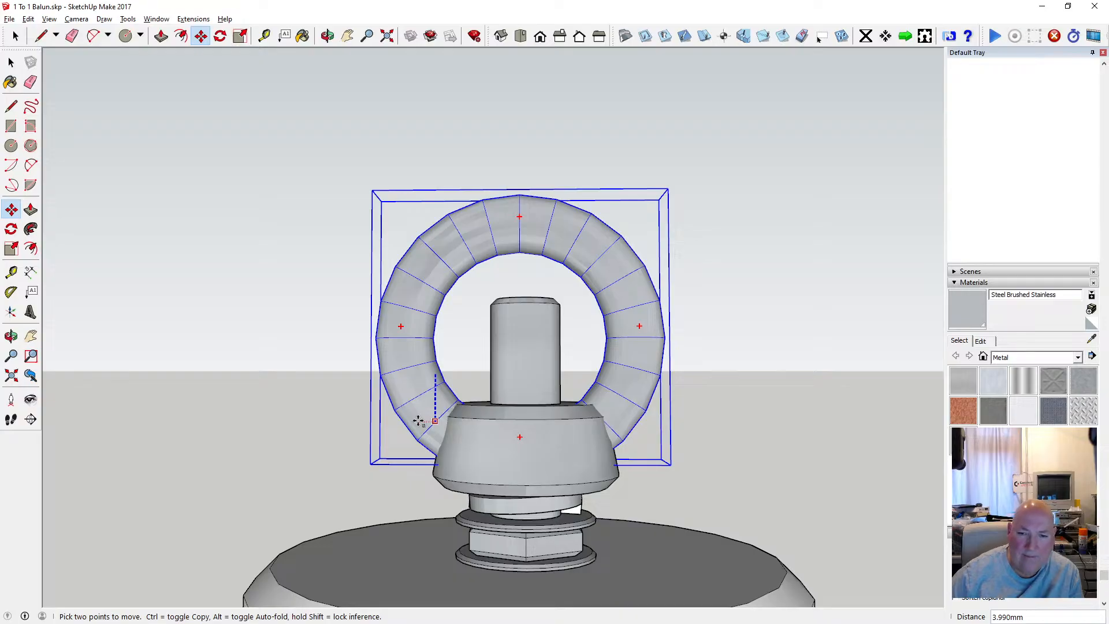
click(419, 421)
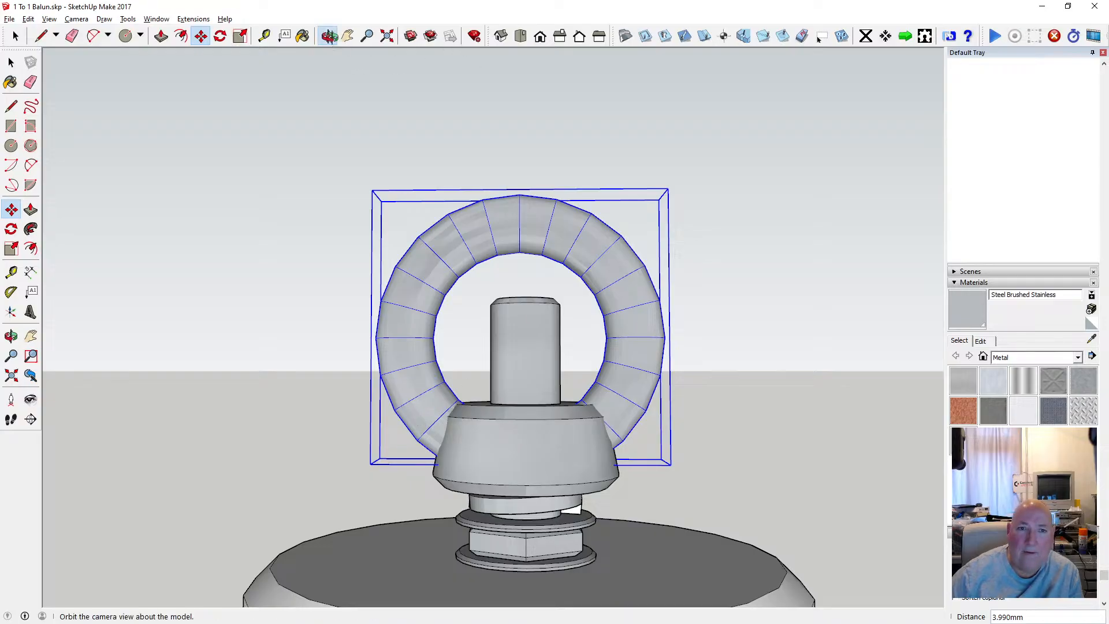
Move the ring group about 0.5 mm along the red axis to centre it on the rod and tapered collar.
click(328, 36)
scroll(407, 125, down, 2)
drag(474, 279, 505, 448)
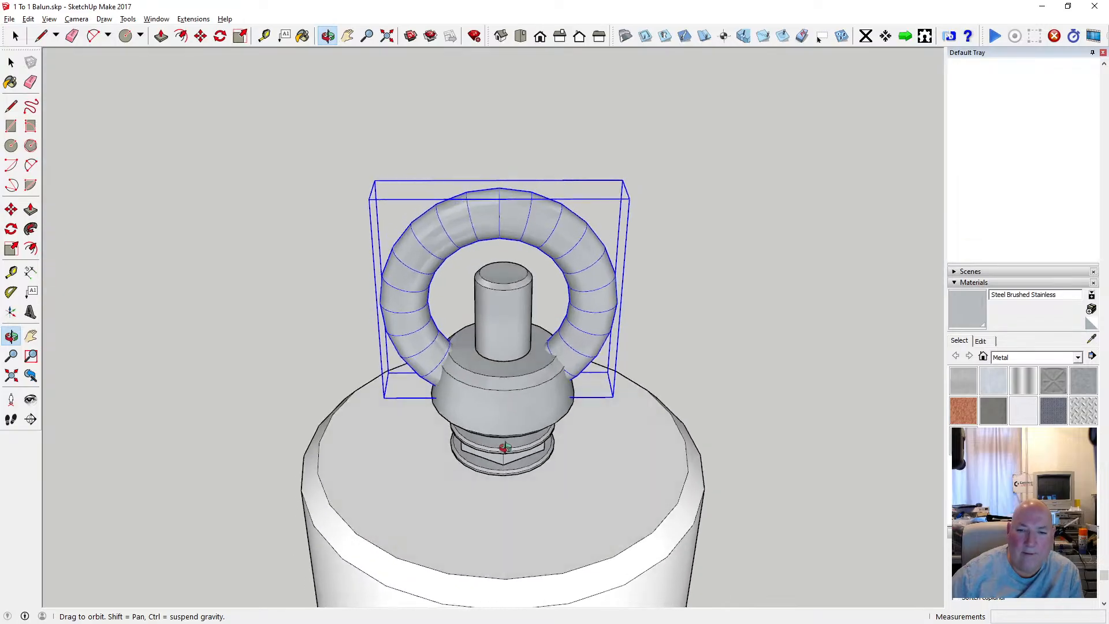
scroll(537, 382, up, 5)
drag(520, 349, 514, 321)
scroll(513, 319, down, 2)
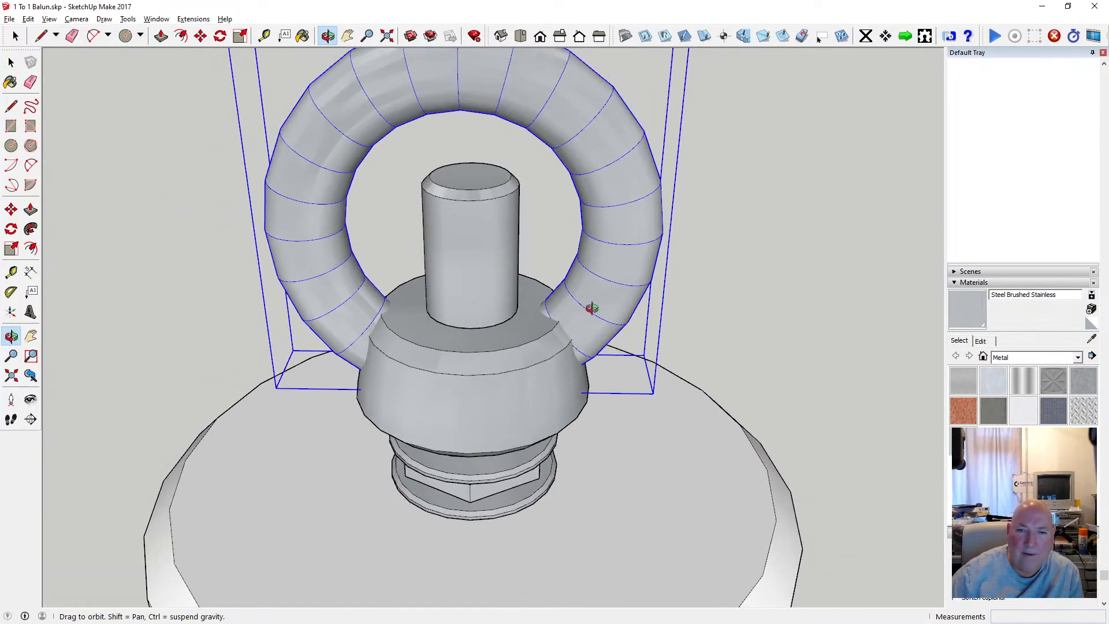
key(m)
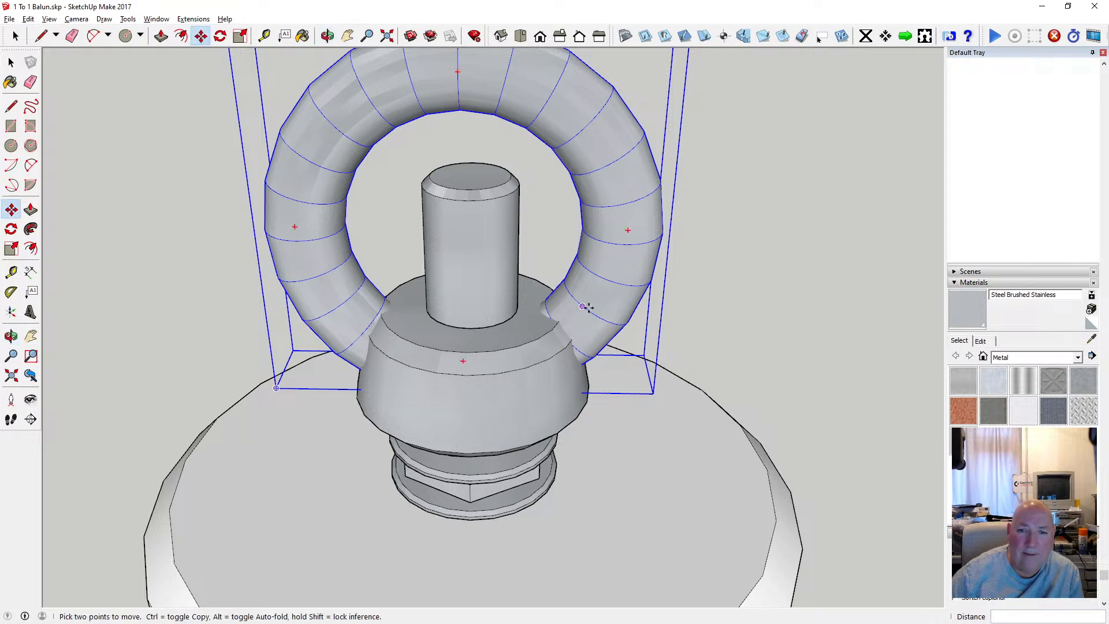
click(648, 281)
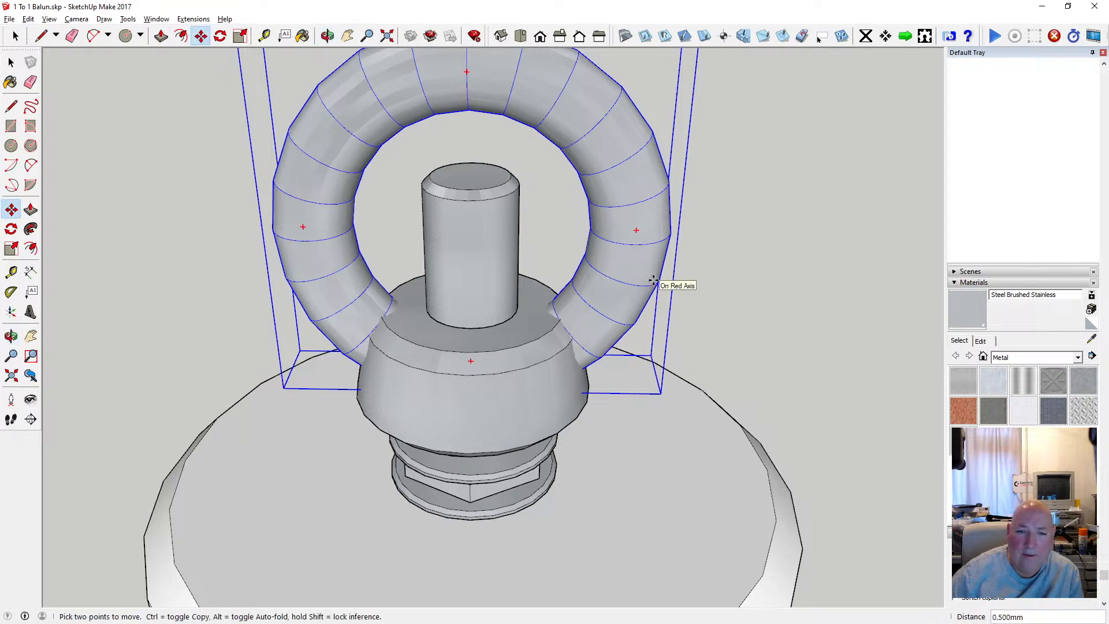
click(653, 281)
scroll(469, 337, up, 2)
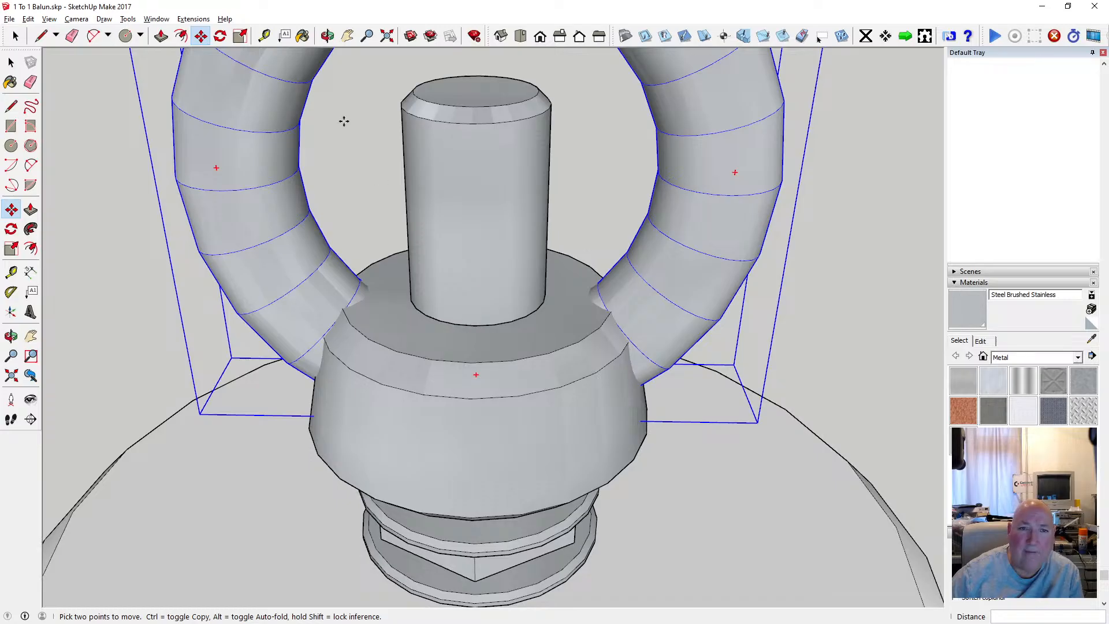
click(329, 37)
drag(476, 262, 433, 311)
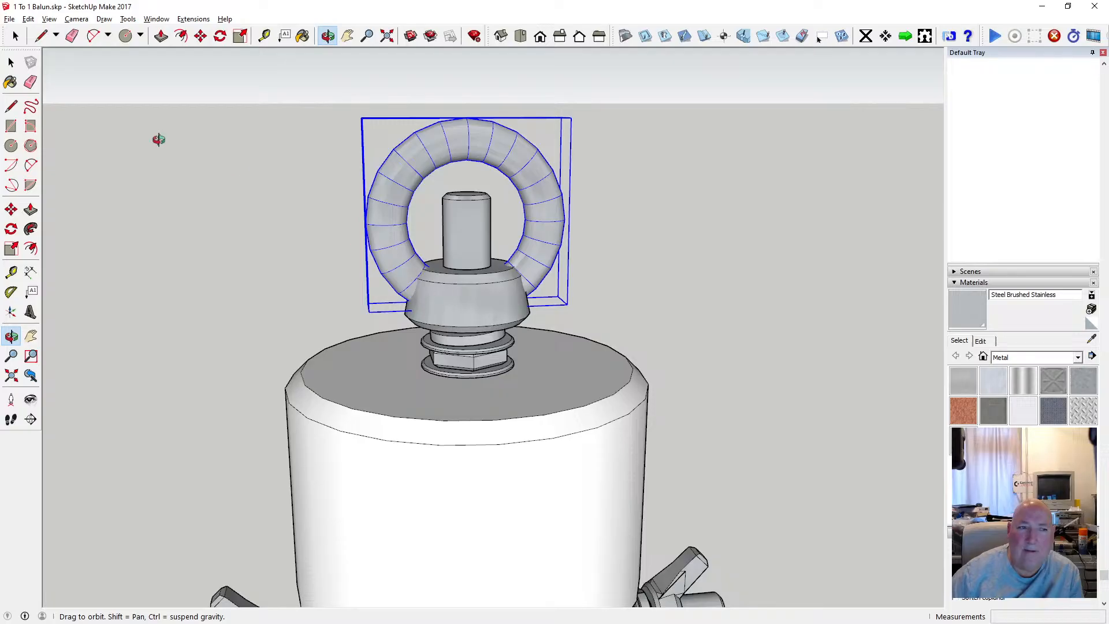
Cut the ring group and paste it in place inside the tapered collar's group.
click(11, 62)
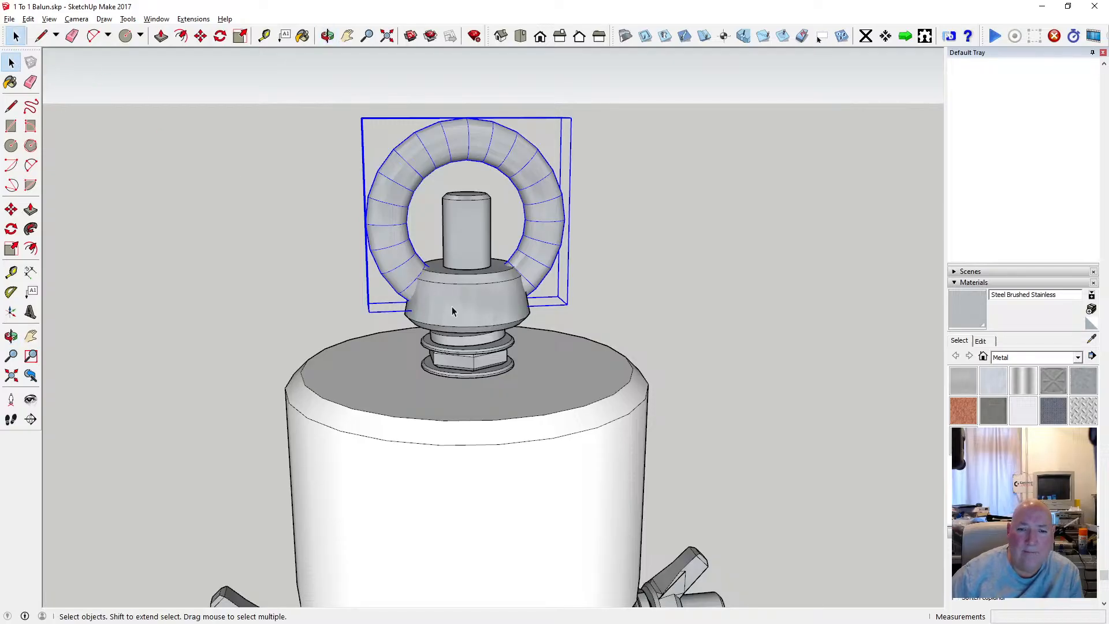
click(27, 19)
click(57, 61)
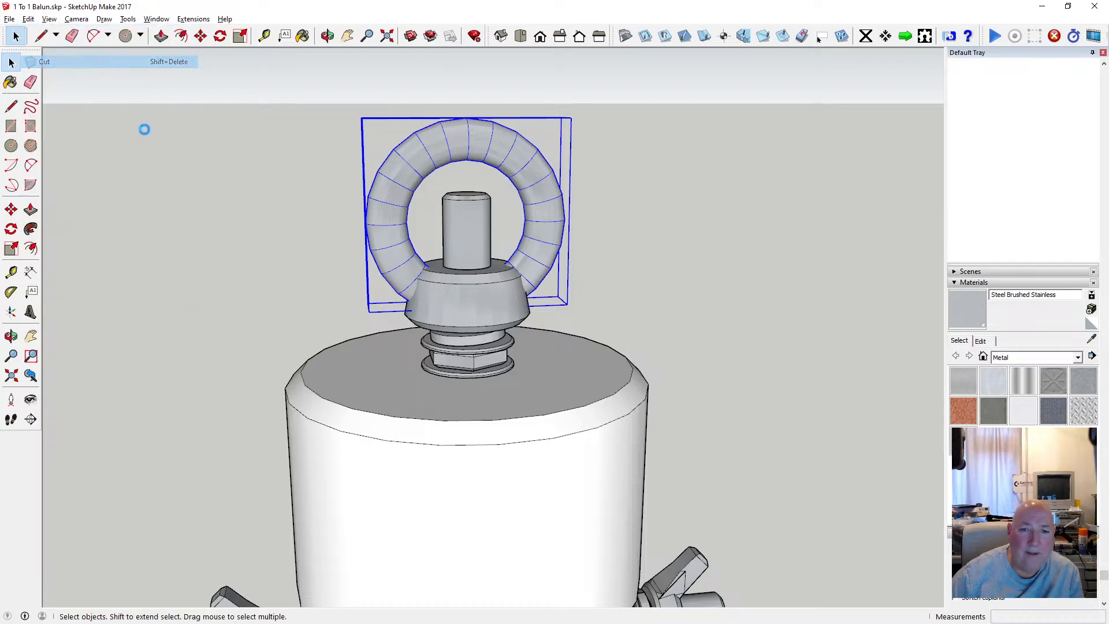
click(467, 305)
double_click(463, 307)
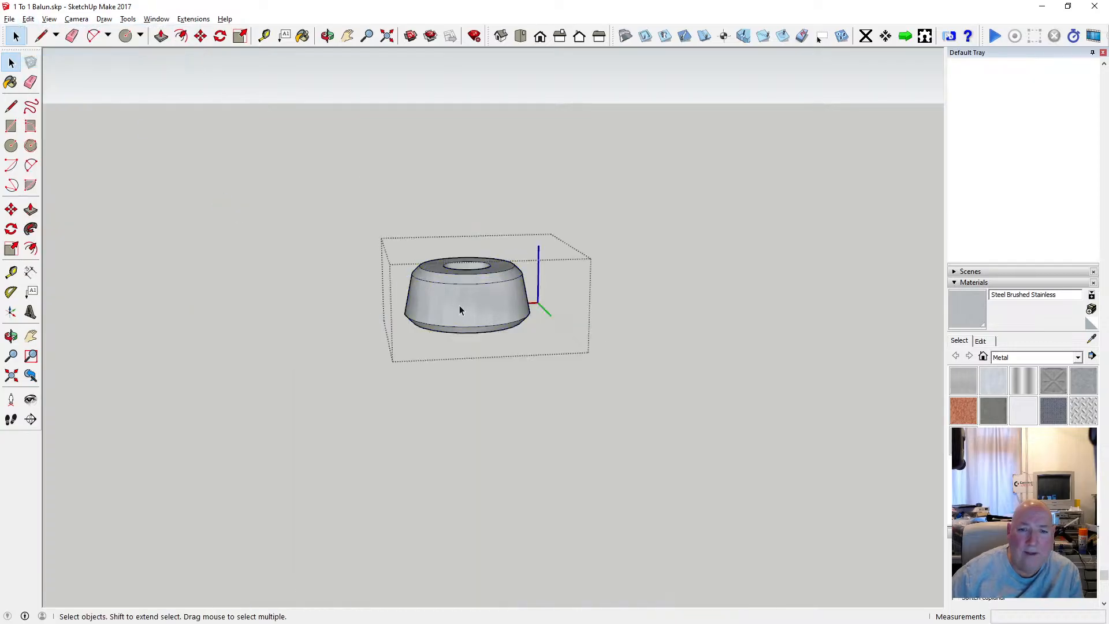
click(27, 19)
click(60, 99)
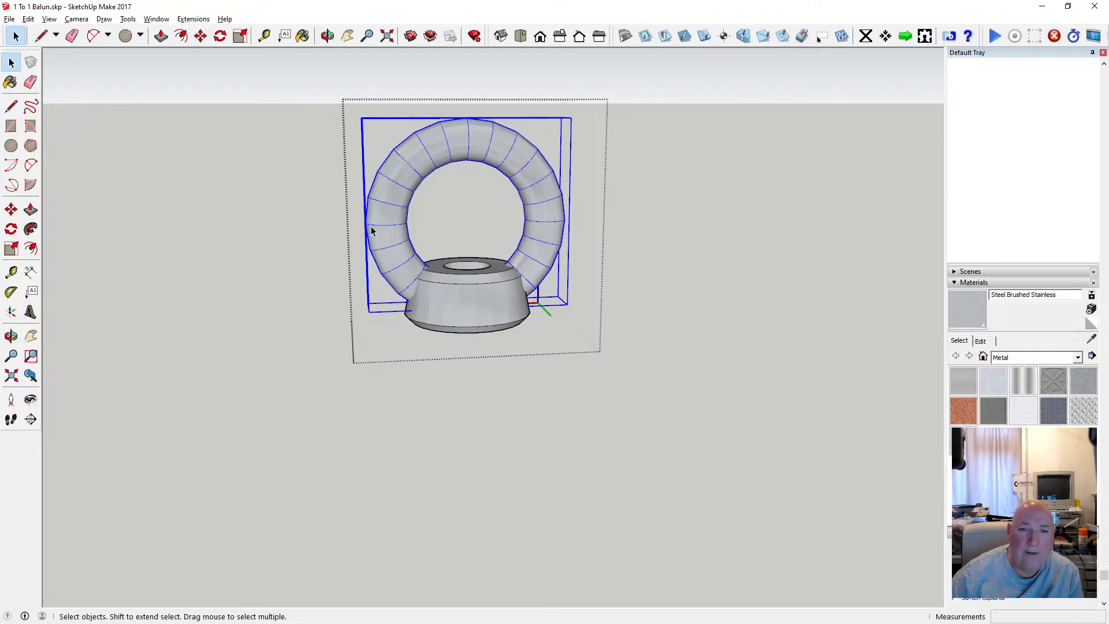
Explode the ring group into loose geometry alongside the tapered collar.
right_click(392, 227)
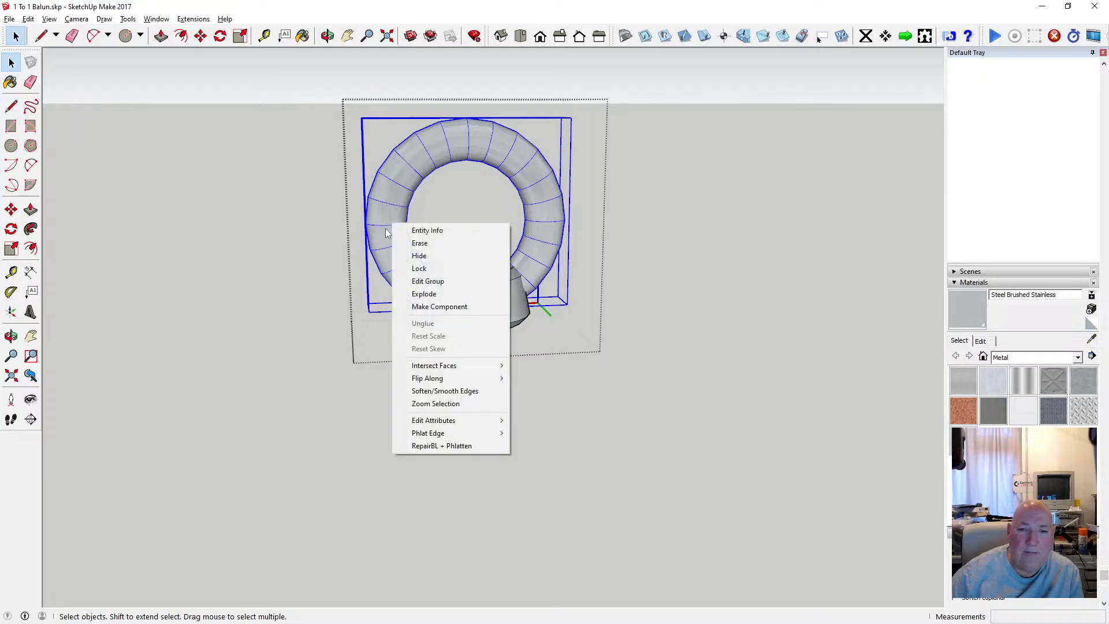
click(443, 291)
scroll(368, 297, down, 2)
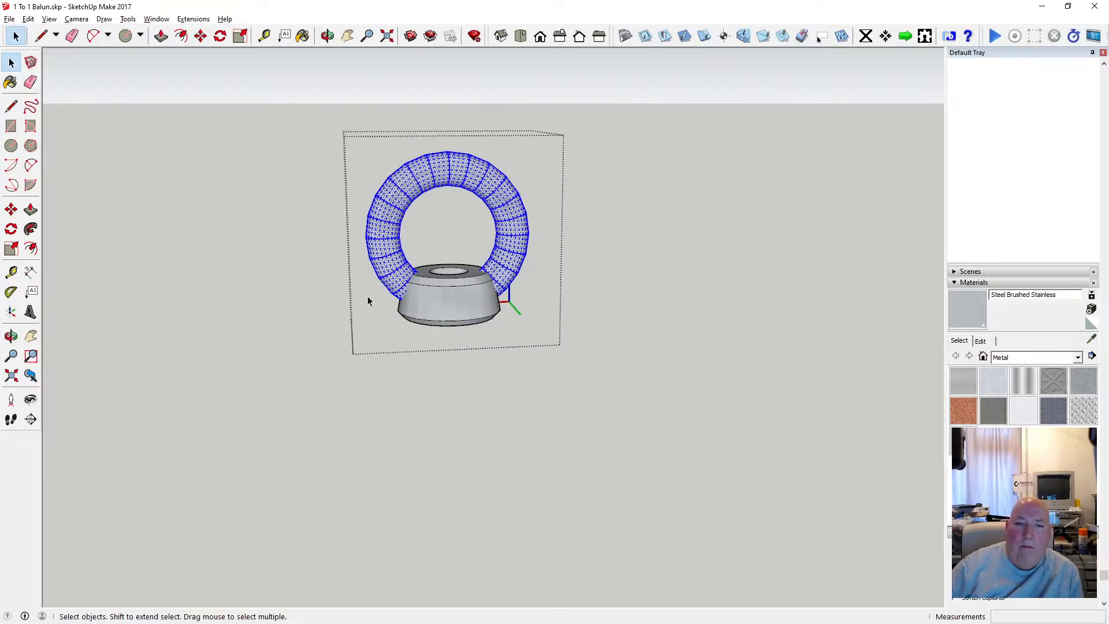
Try intersecting the faces of all the ring and collar geometry, and undo the intersection.
scroll(419, 304, up, 3)
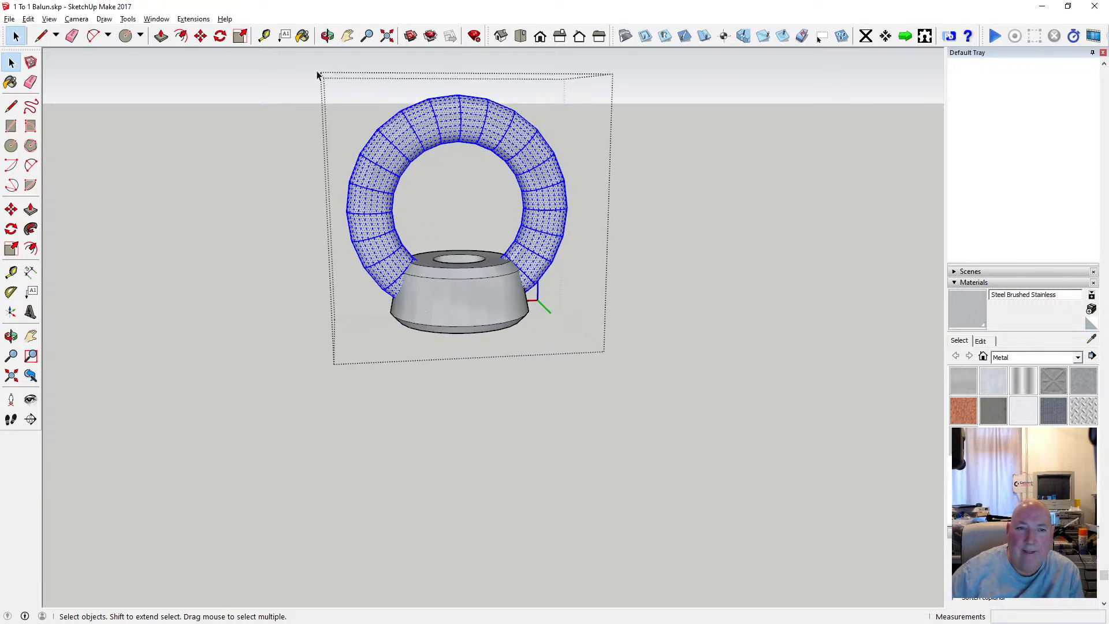
drag(316, 68, 618, 365)
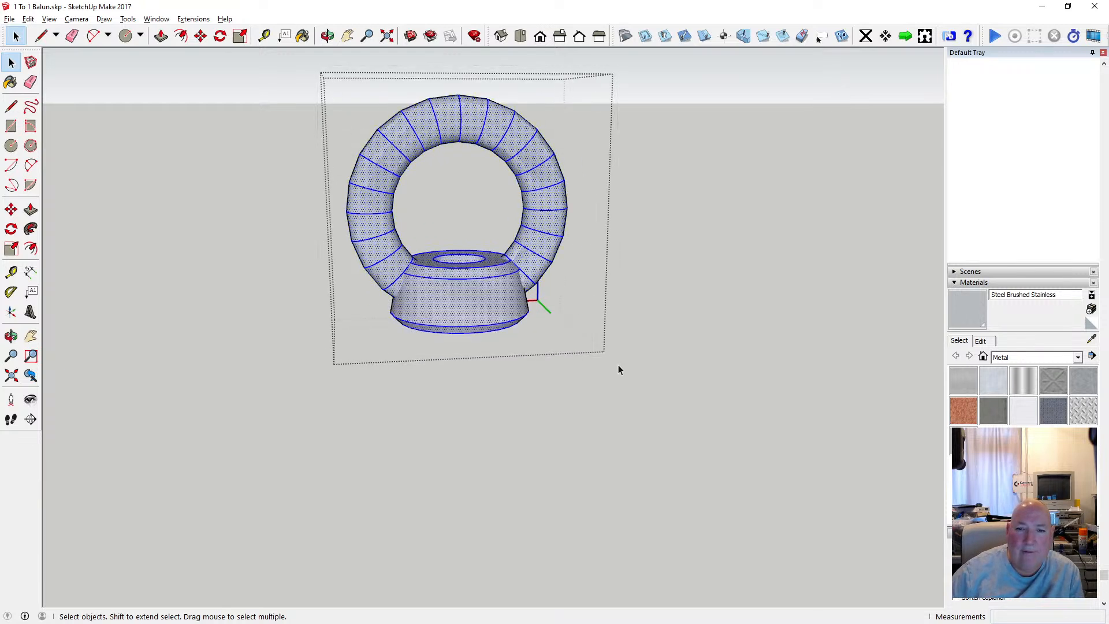
right_click(508, 277)
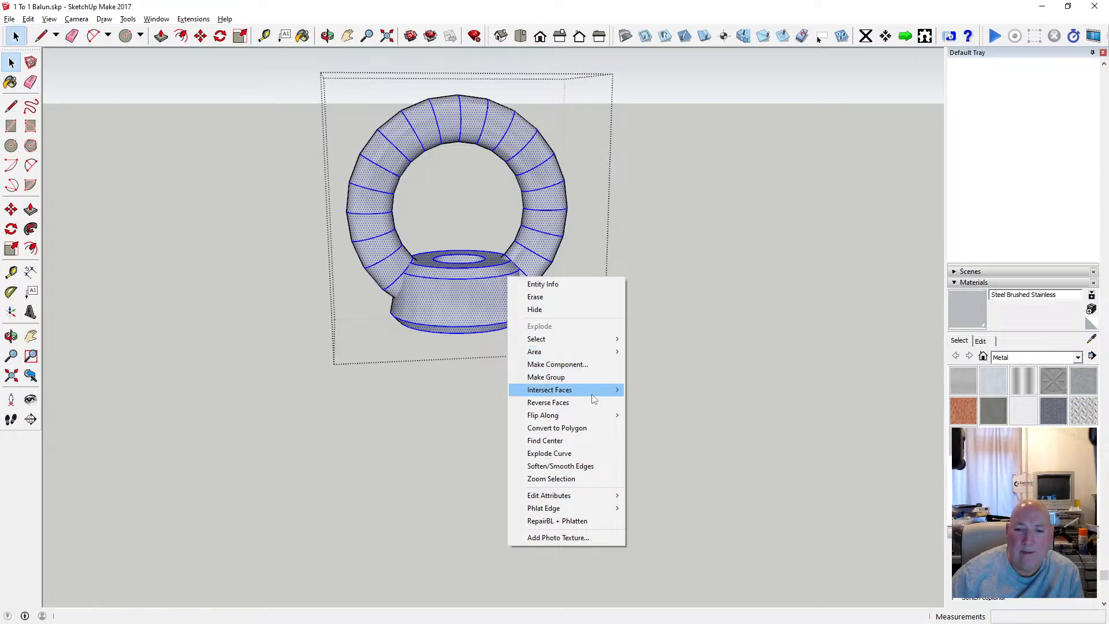
mouse_move(592, 392)
click(652, 393)
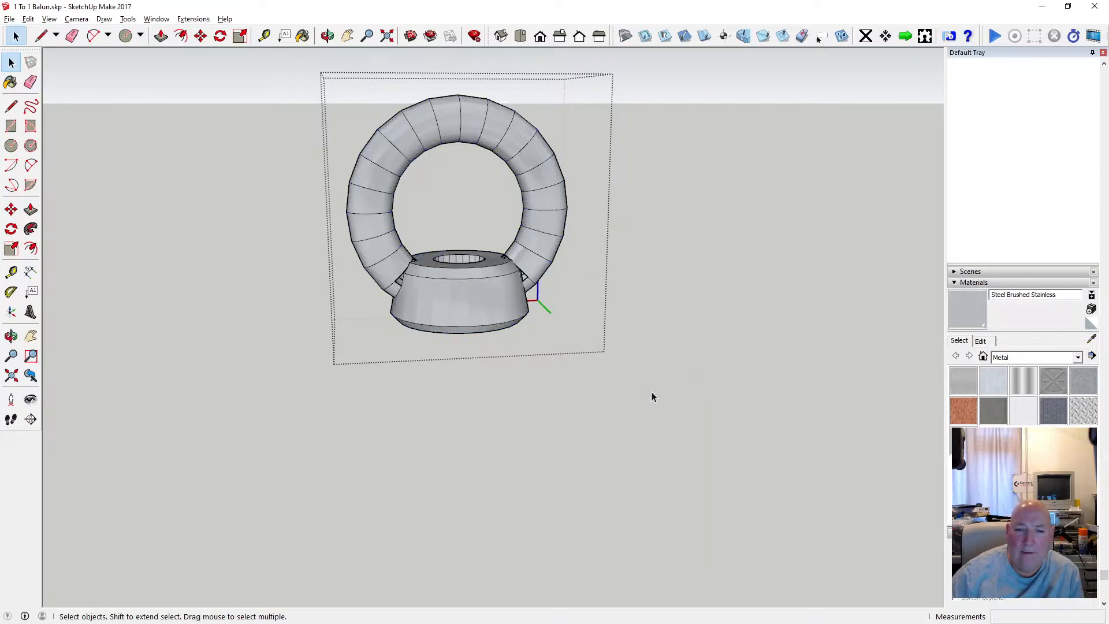
scroll(523, 297, up, 3)
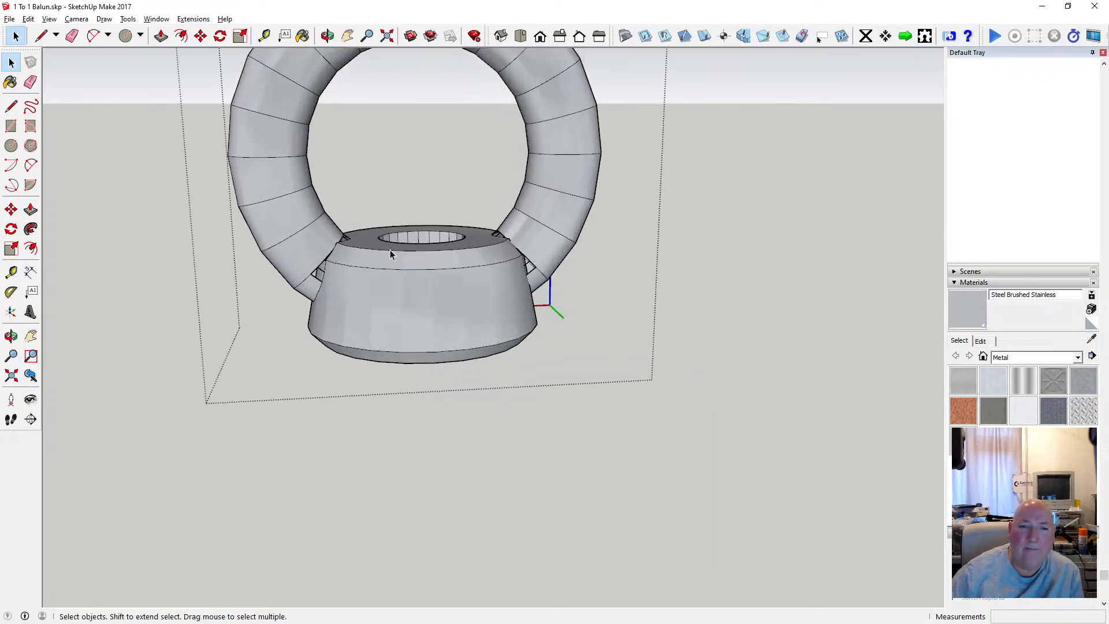
click(27, 19)
click(58, 32)
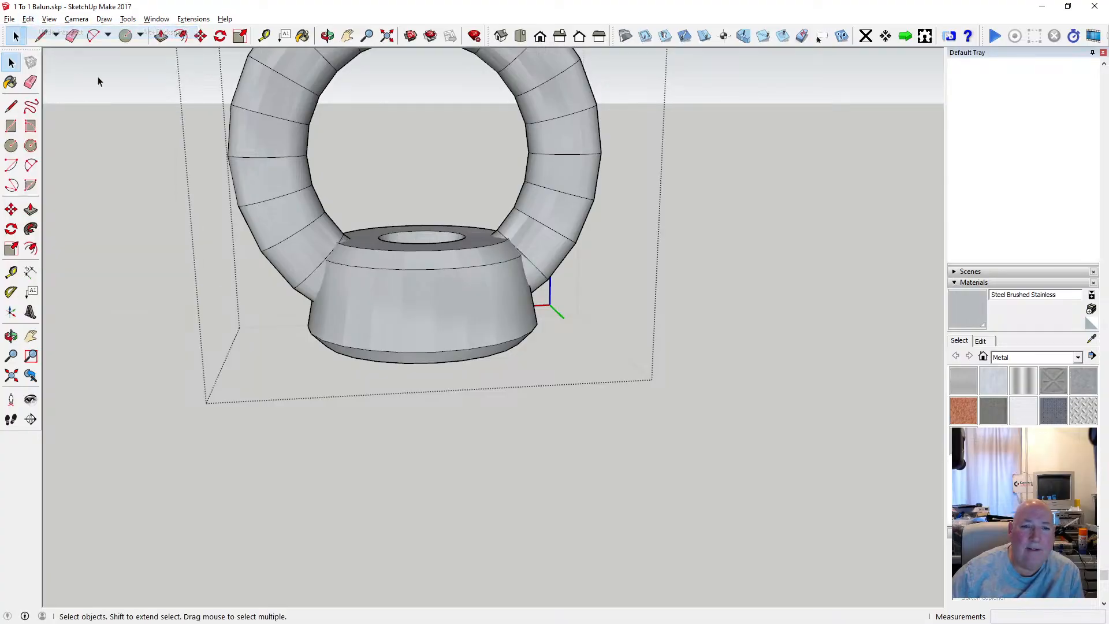
Soften and smooth the edges of all the ring and collar geometry, and leave group editing.
click(327, 36)
mouse_move(422, 243)
mouse_down()
mouse_move(460, 263)
mouse_move(351, 112)
mouse_move(389, 488)
mouse_move(376, 514)
mouse_move(421, 426)
mouse_move(397, 379)
mouse_move(359, 349)
mouse_move(383, 332)
mouse_move(352, 383)
mouse_move(401, 168)
mouse_move(397, 185)
mouse_move(447, 243)
mouse_move(439, 248)
mouse_up()
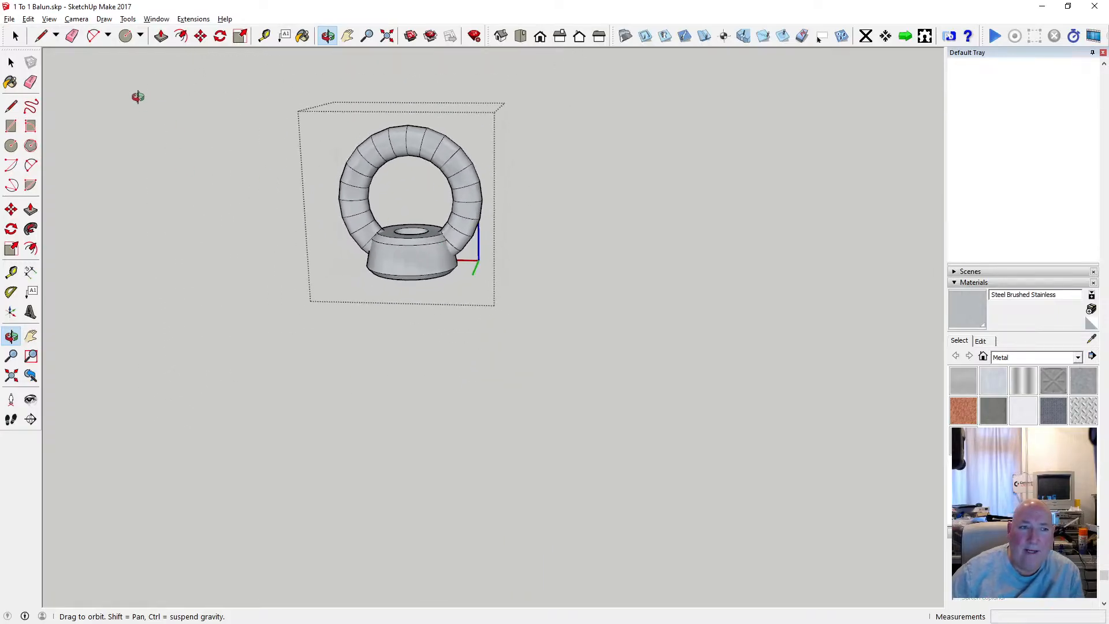
key(space)
scroll(313, 117, up, 3)
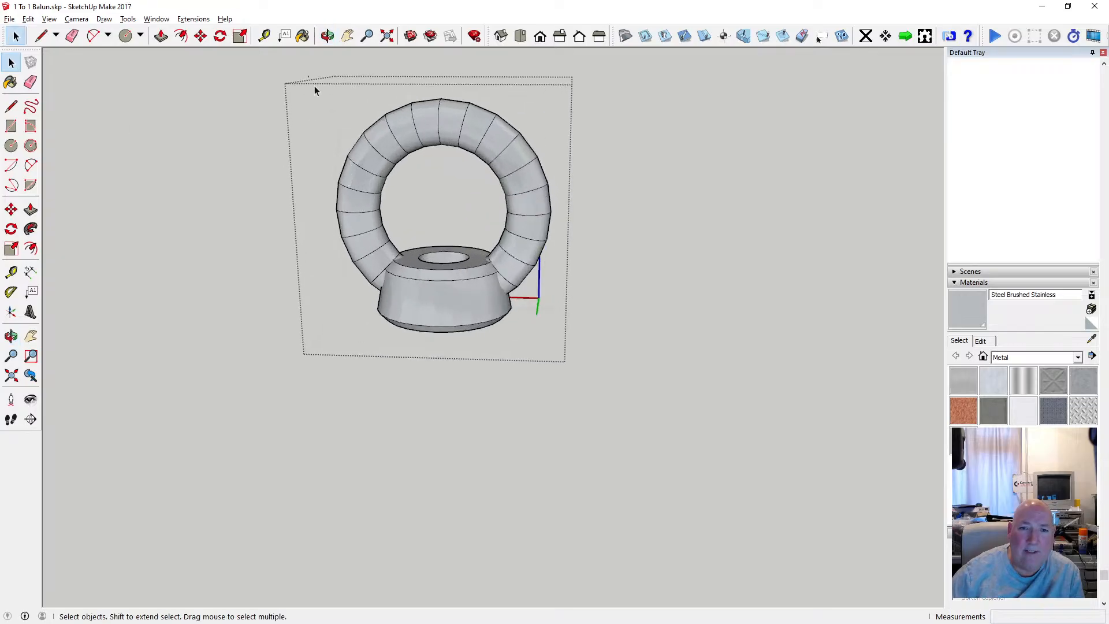
drag(315, 88, 584, 357)
right_click(486, 270)
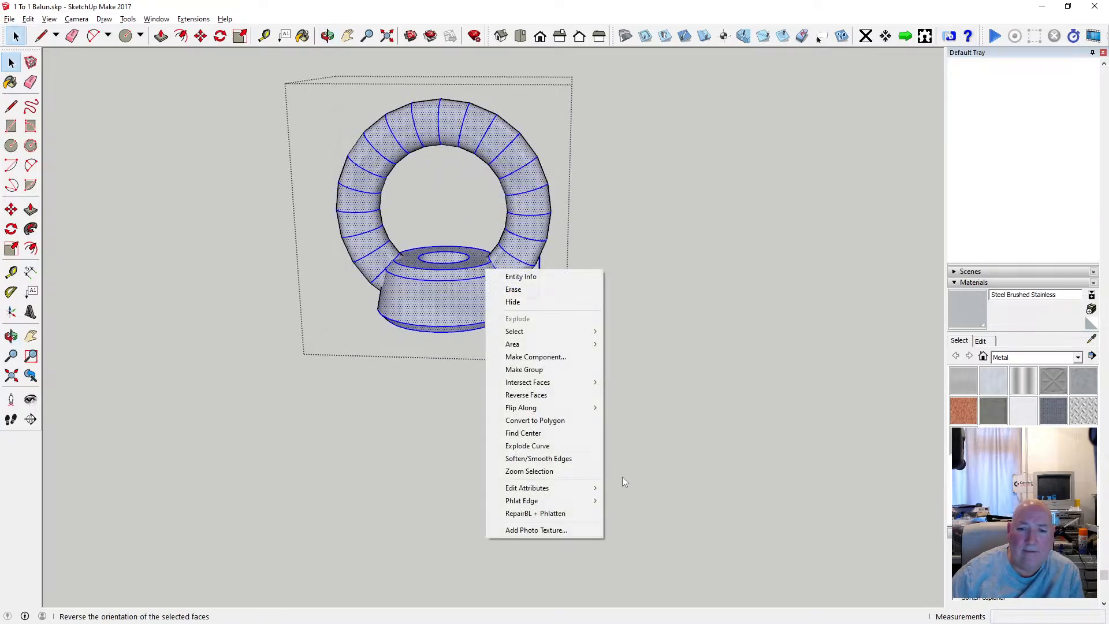
click(580, 459)
click(599, 305)
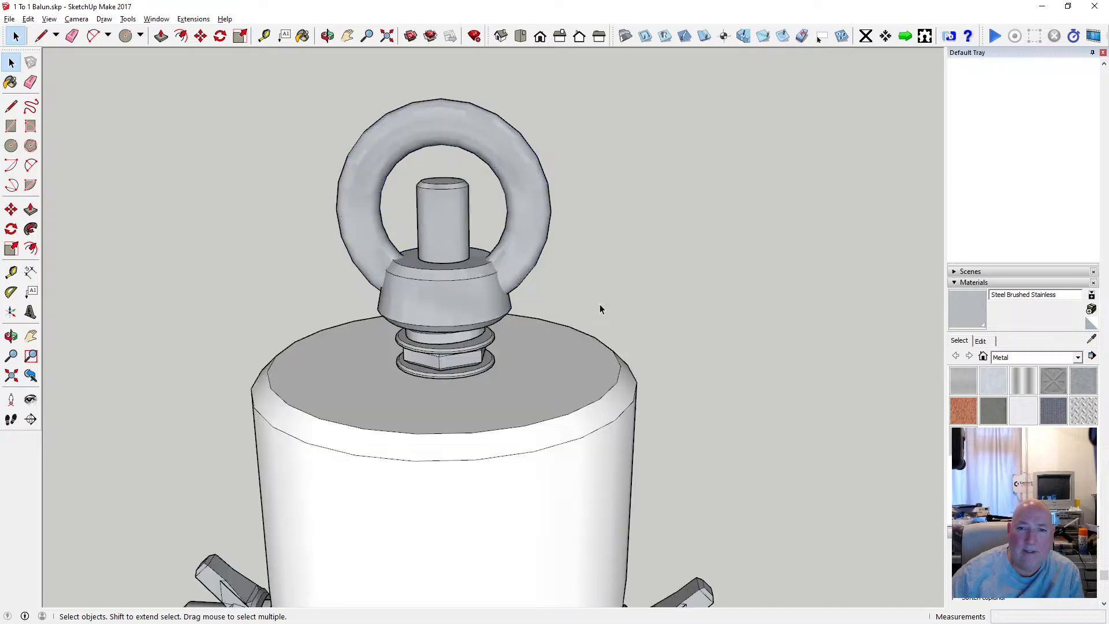
Move the combined eye fitting about 19.25 mm straight up along the vertical axis, clear of the rod.
click(327, 36)
drag(490, 210, 626, 274)
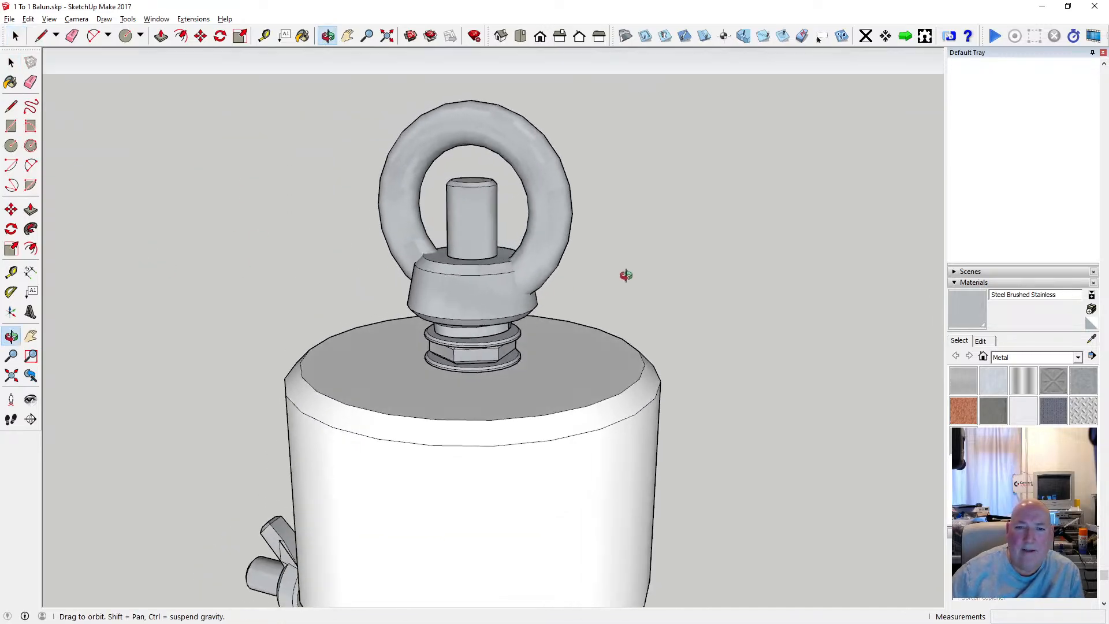
drag(441, 289, 471, 267)
scroll(442, 283, up, 4)
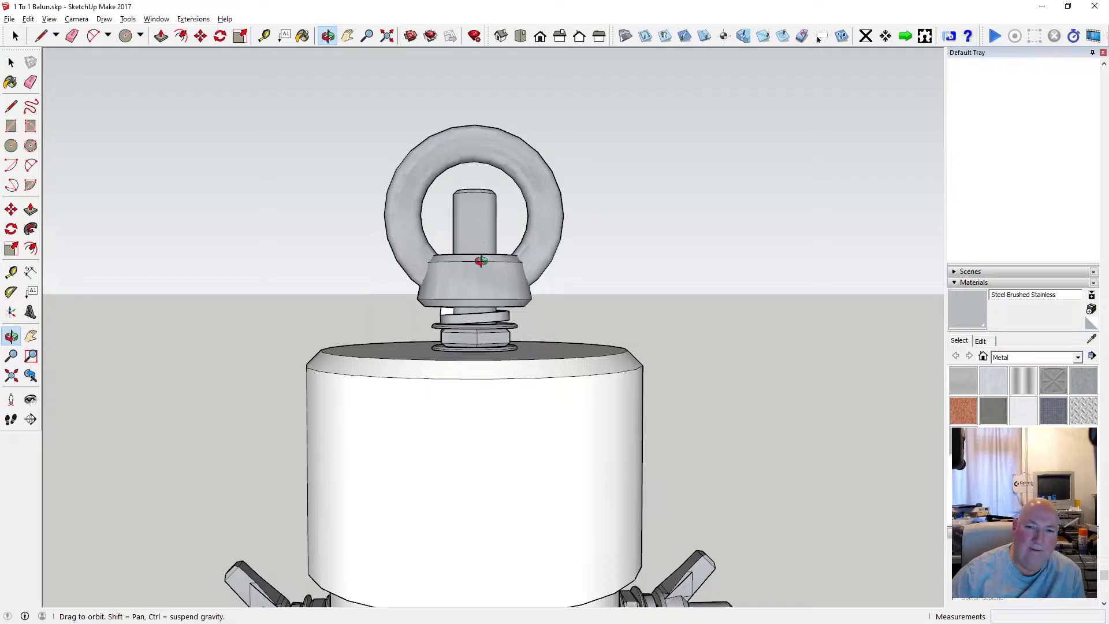
scroll(481, 261, down, 4)
key(space)
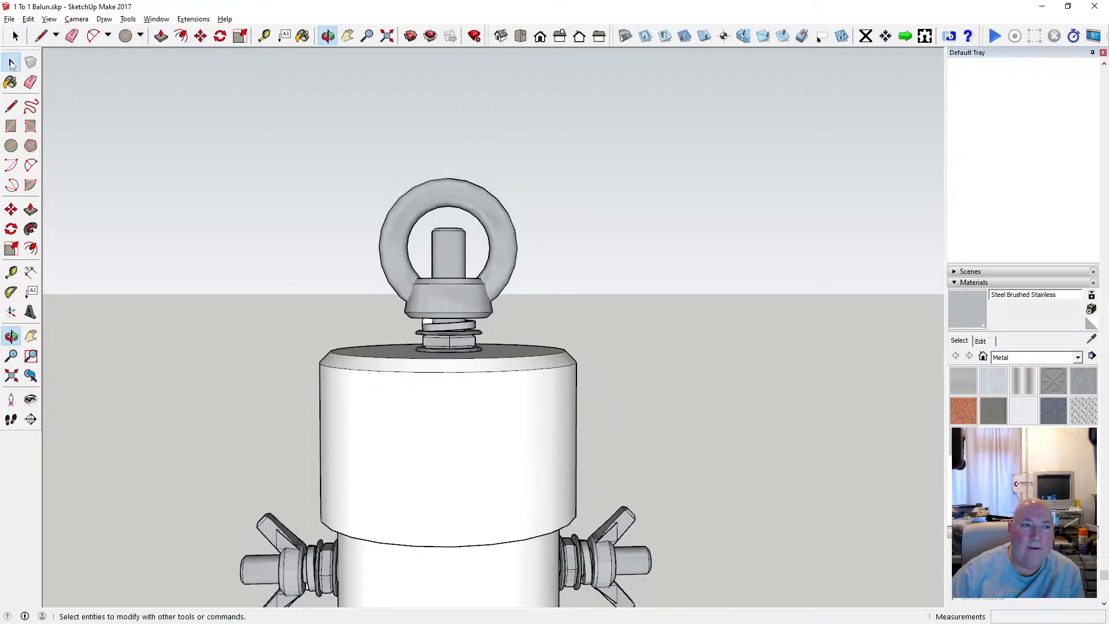
click(409, 228)
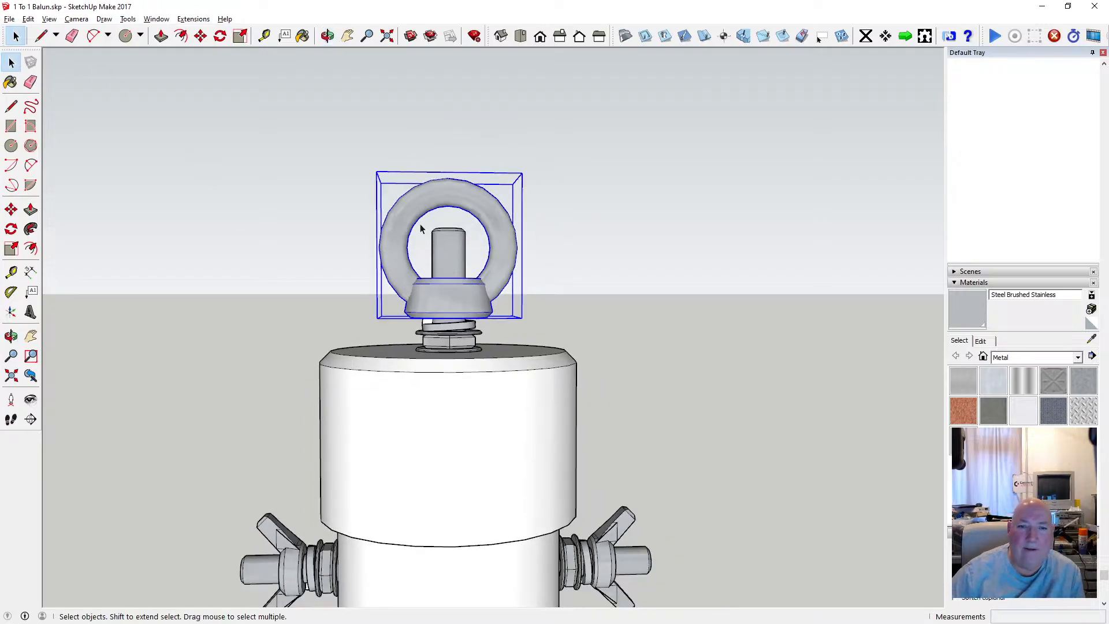
key(m)
click(448, 177)
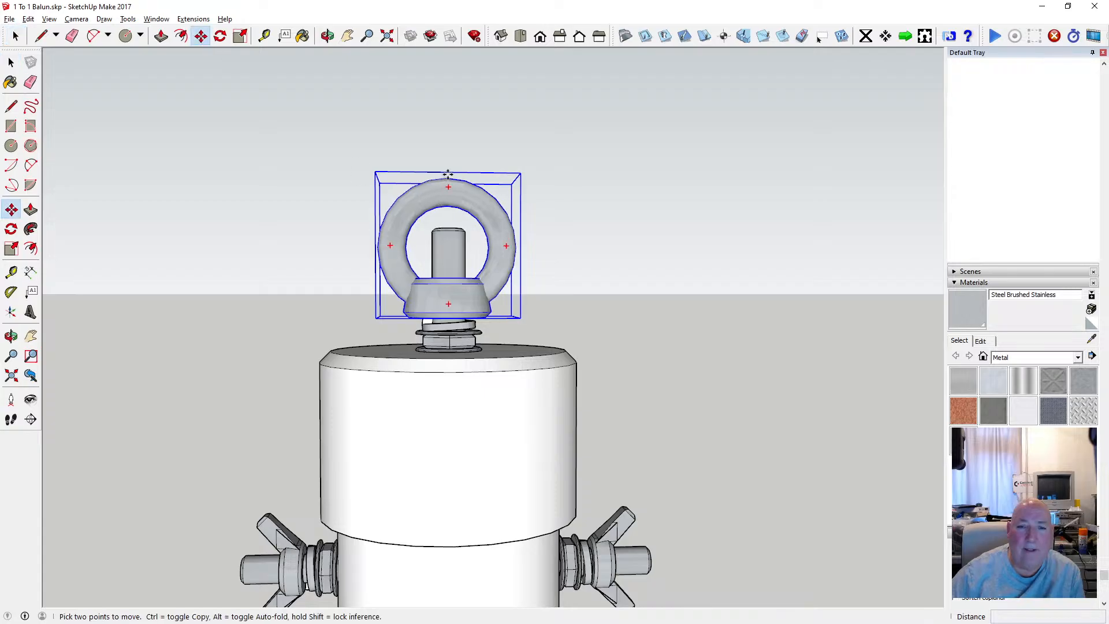
click(451, 64)
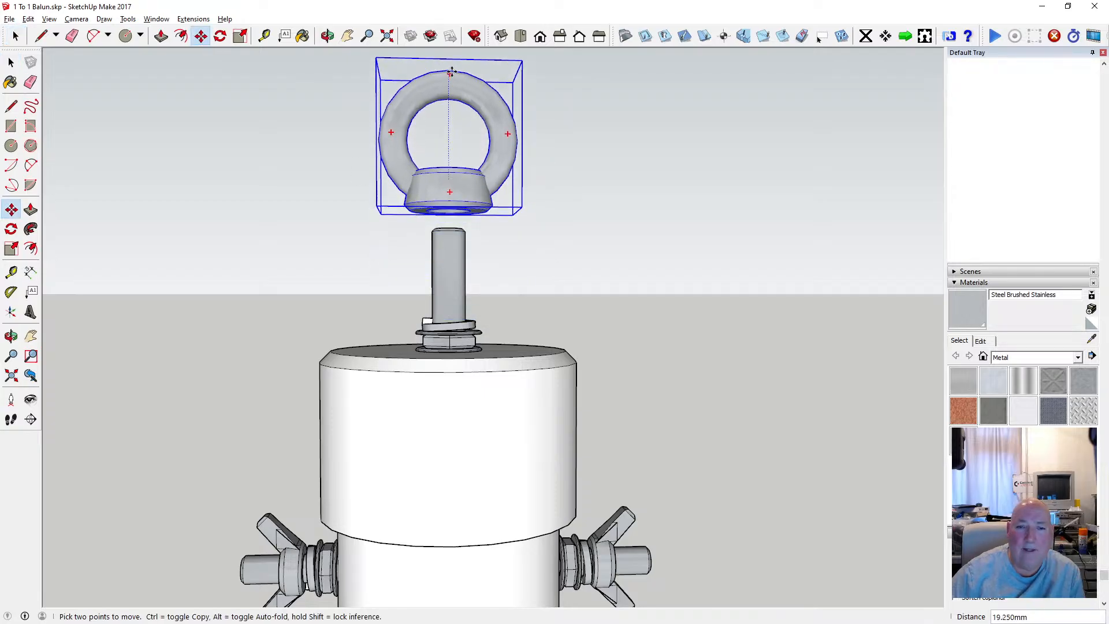
Select the flat washer above the hex nut and measure the nut's height with the Tape Measure.
scroll(470, 345, up, 2)
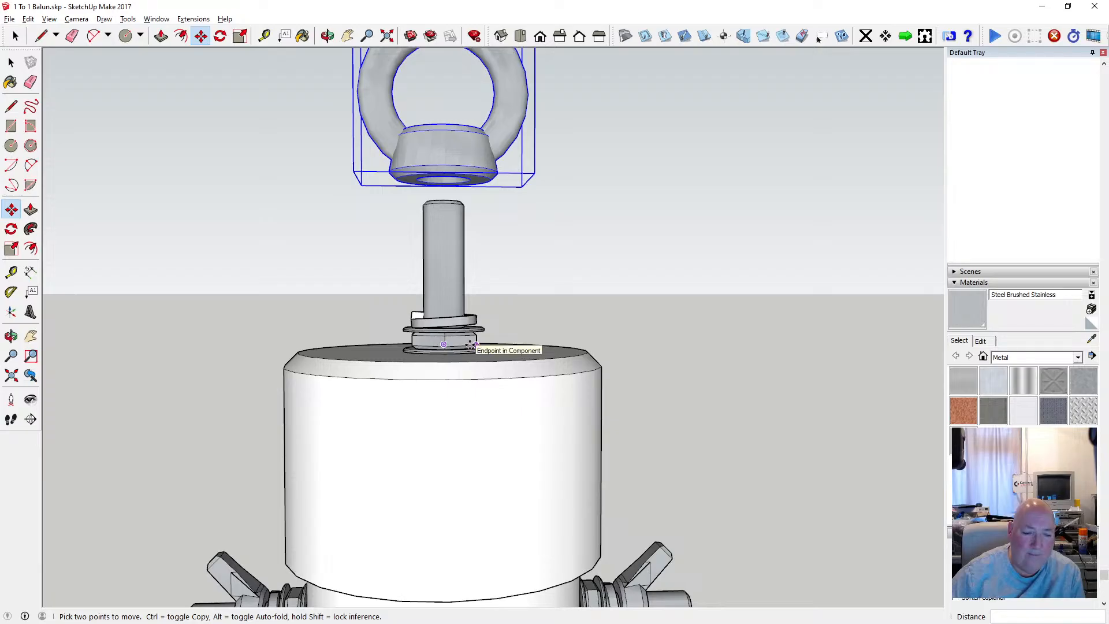
scroll(471, 345, up, 2)
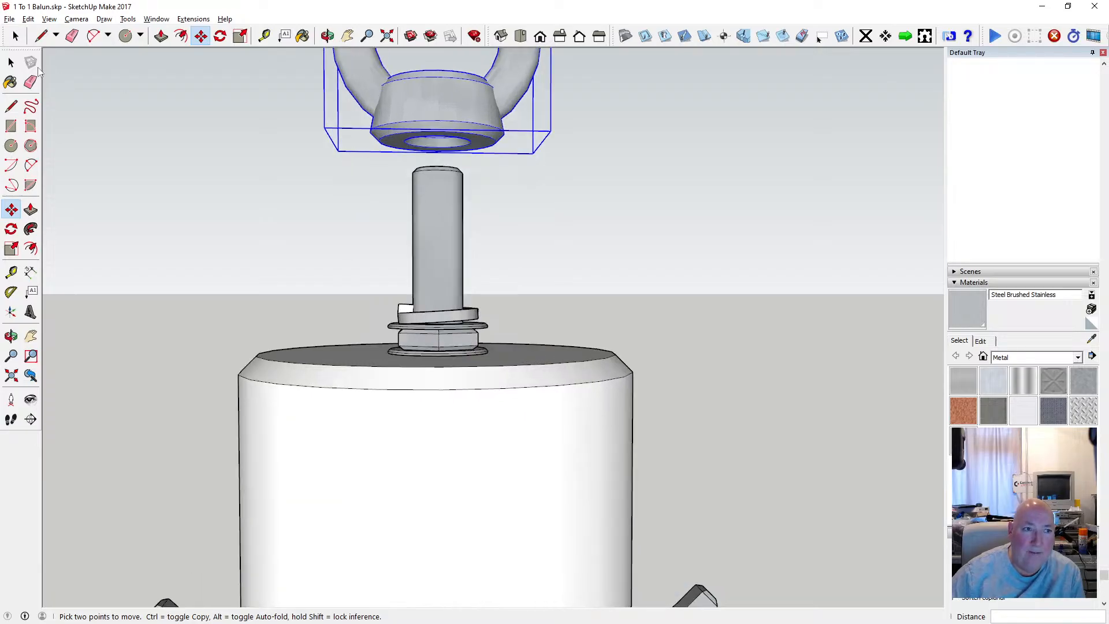
click(11, 62)
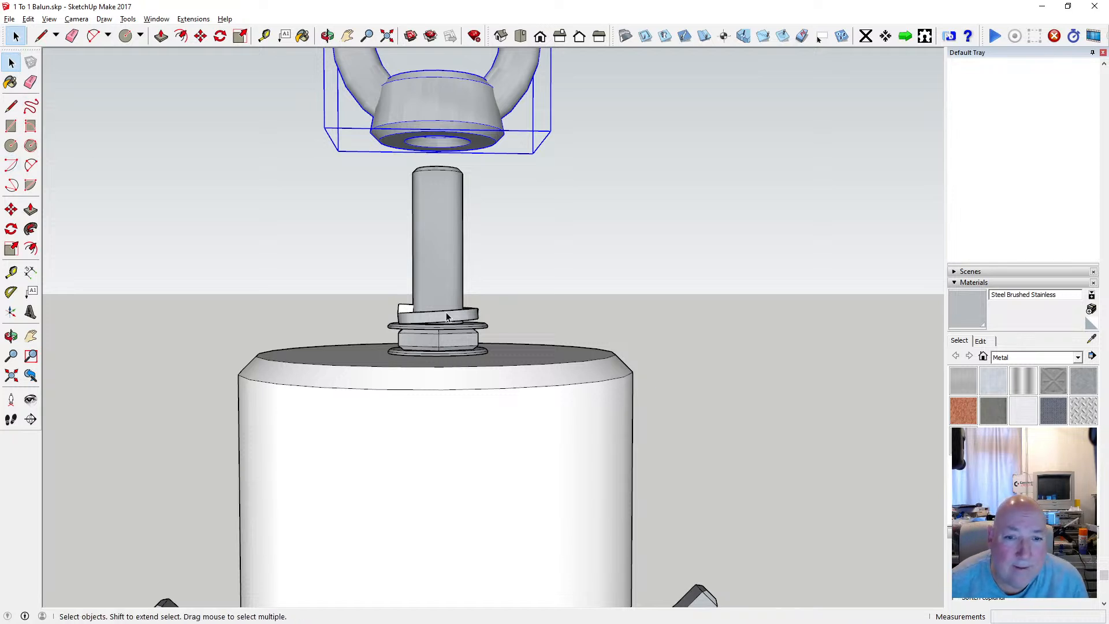
click(433, 328)
scroll(431, 340, up, 5)
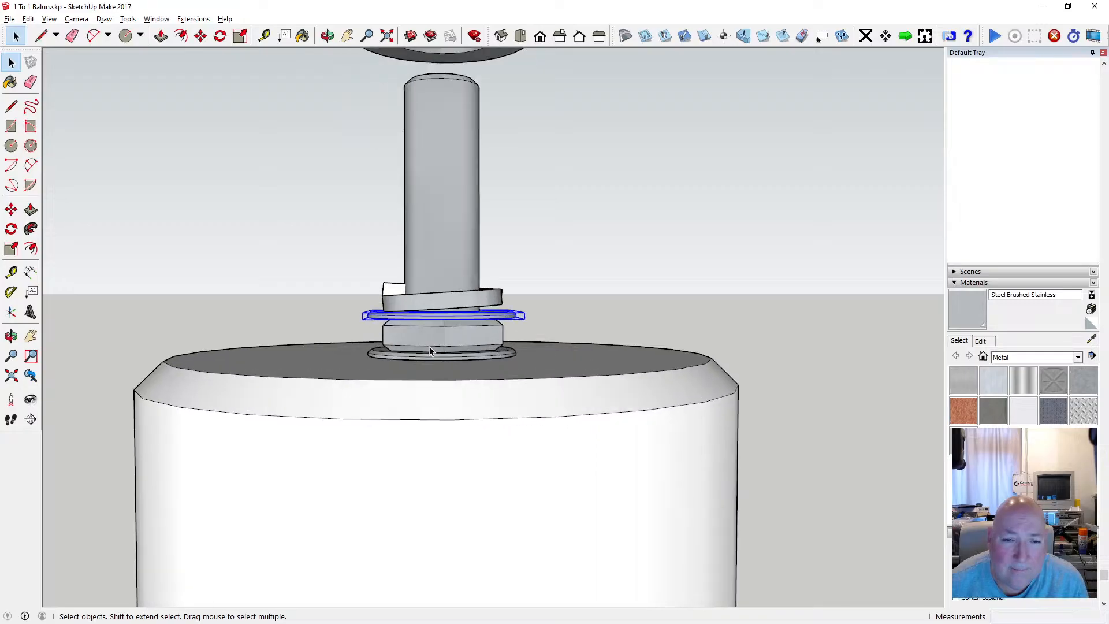
key(t)
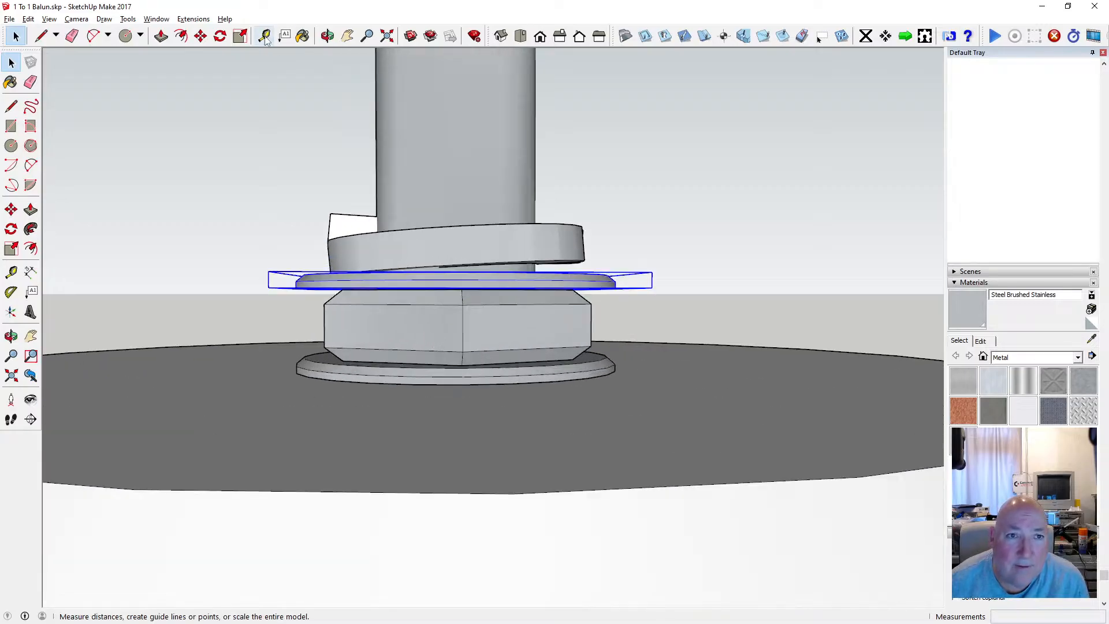
click(462, 365)
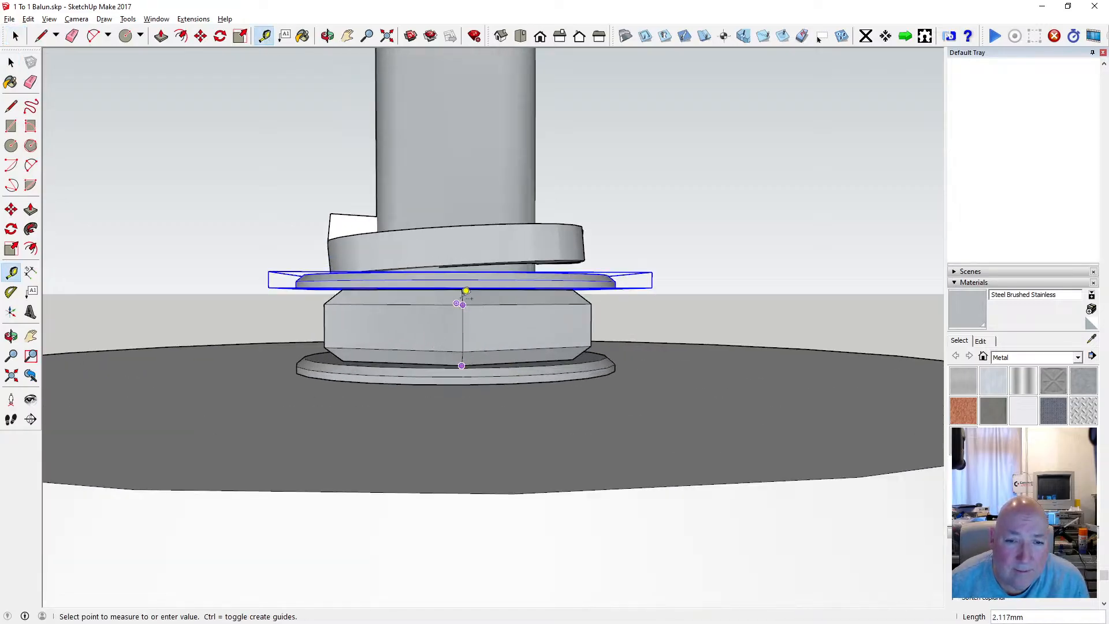
click(15, 36)
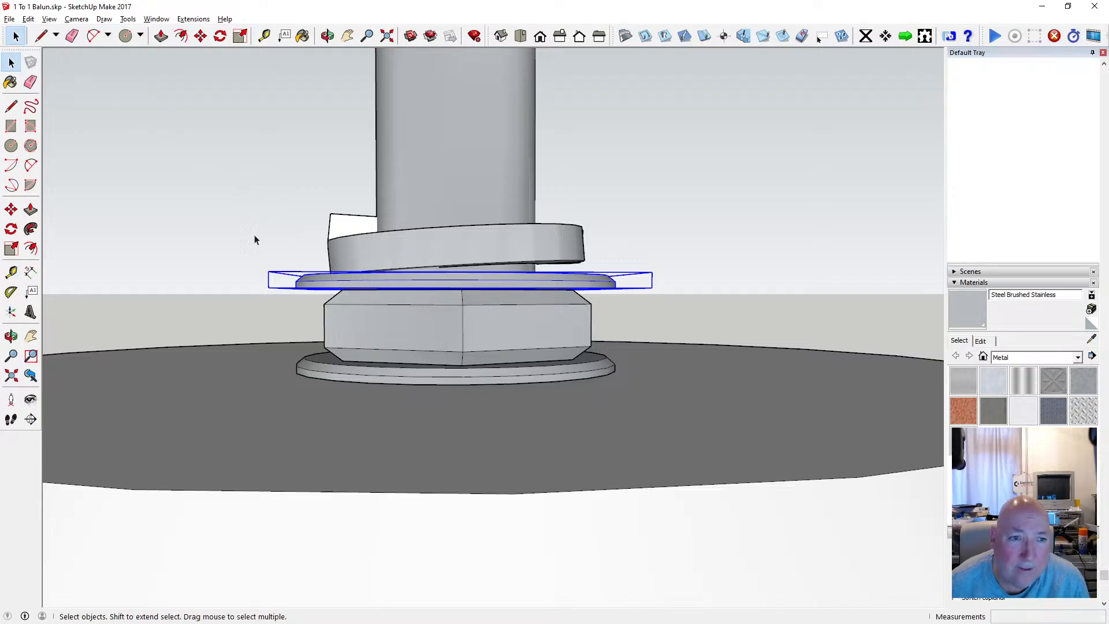
Move the flat washer and the spring washer together 5 mm up the rod, clear of the hex nut.
scroll(331, 301, down, 2)
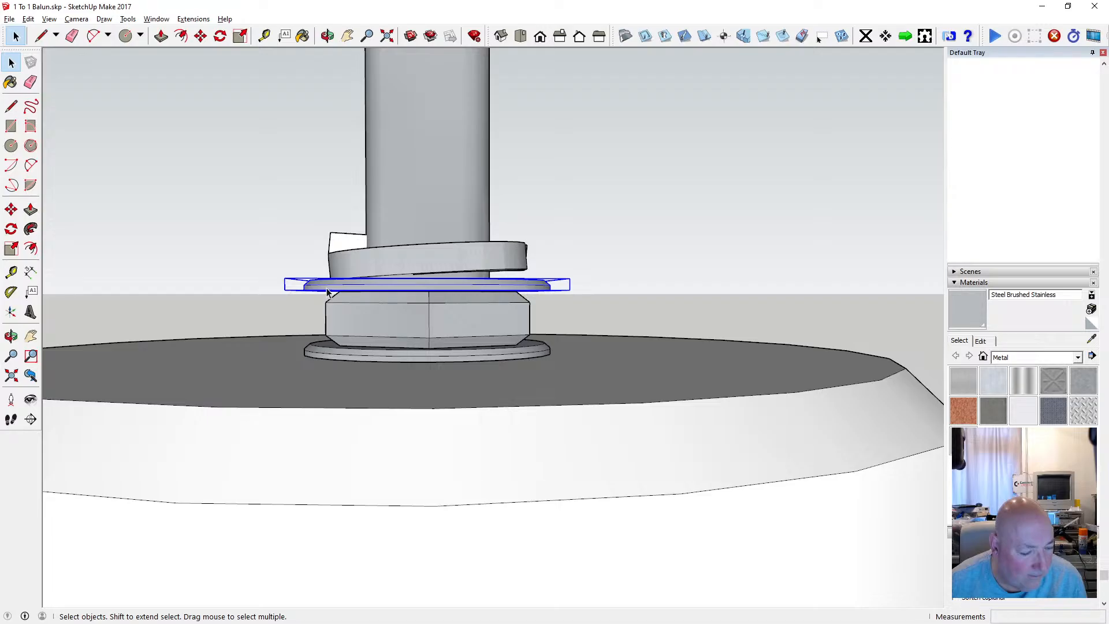
scroll(388, 310, down, 2)
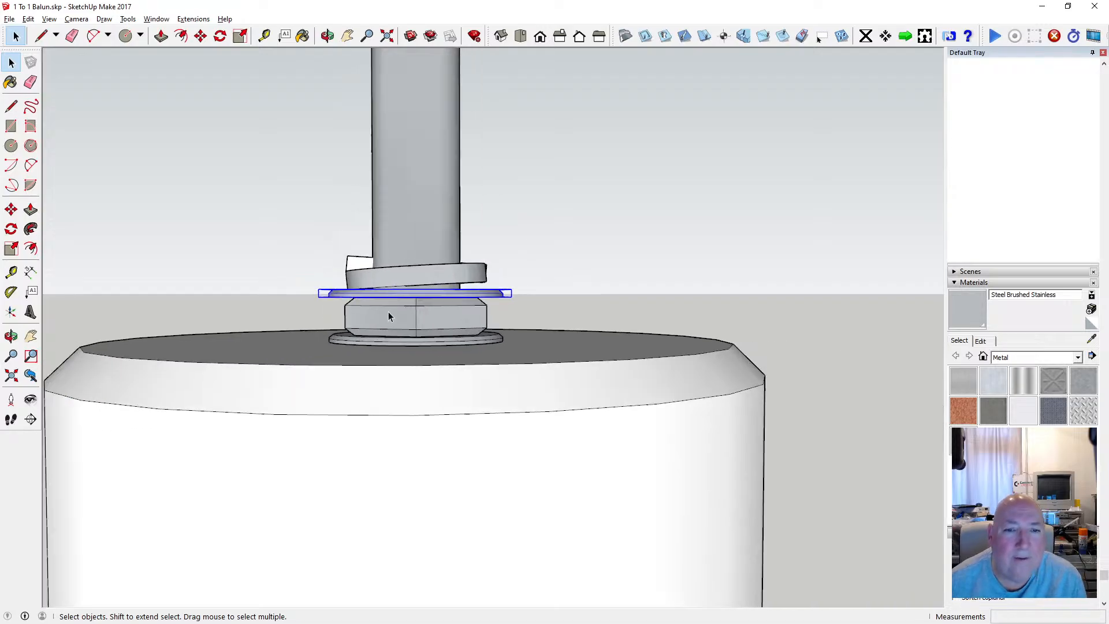
shift+click(431, 278)
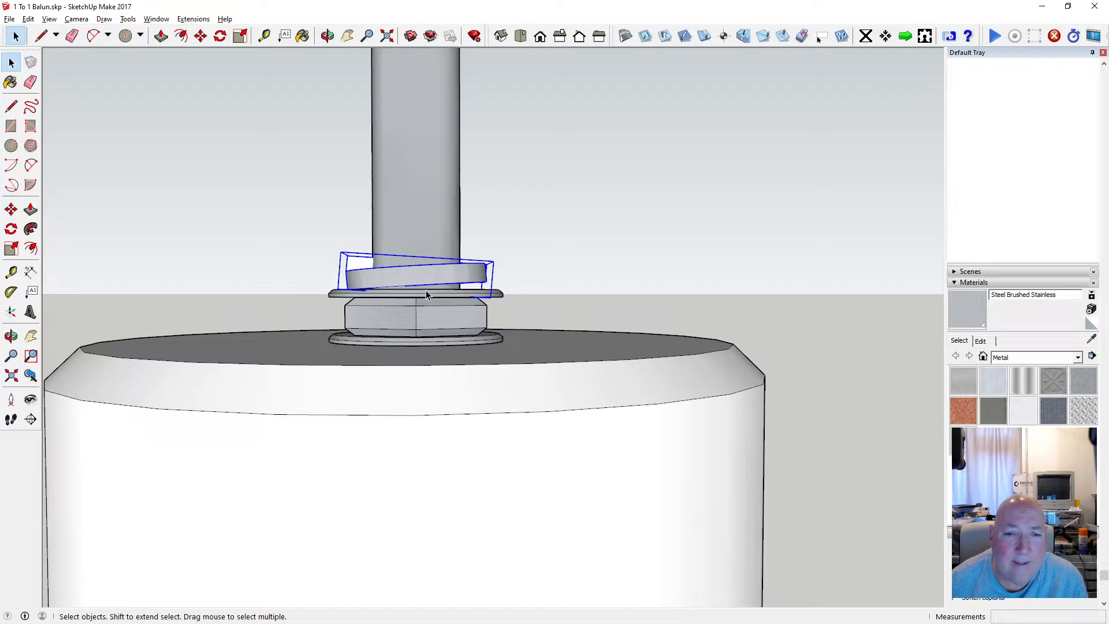
click(201, 36)
click(391, 264)
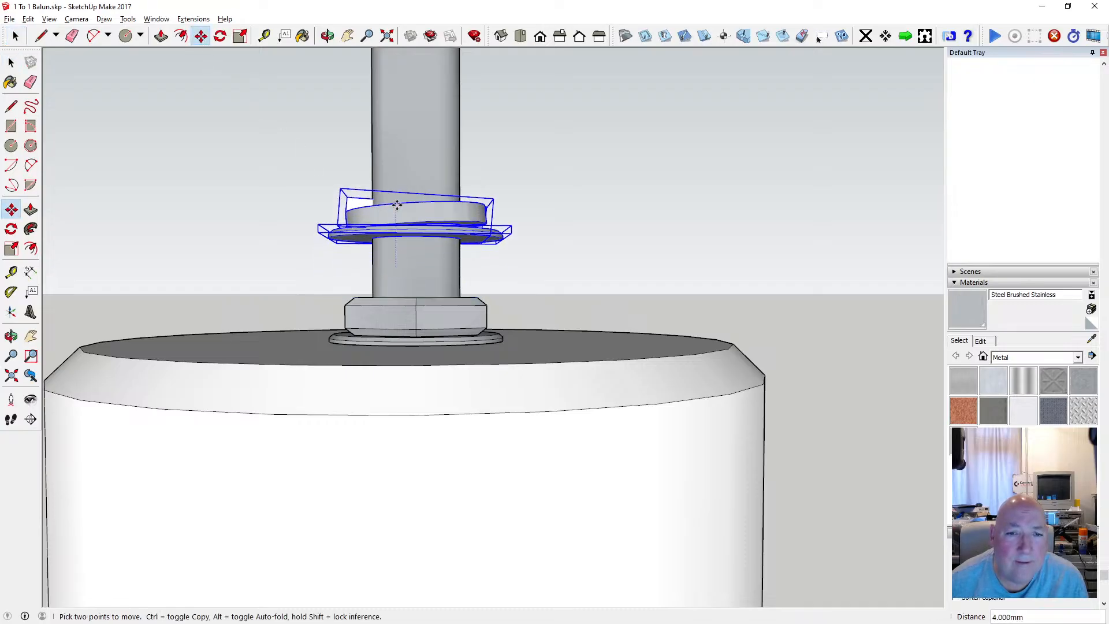
key(Return)
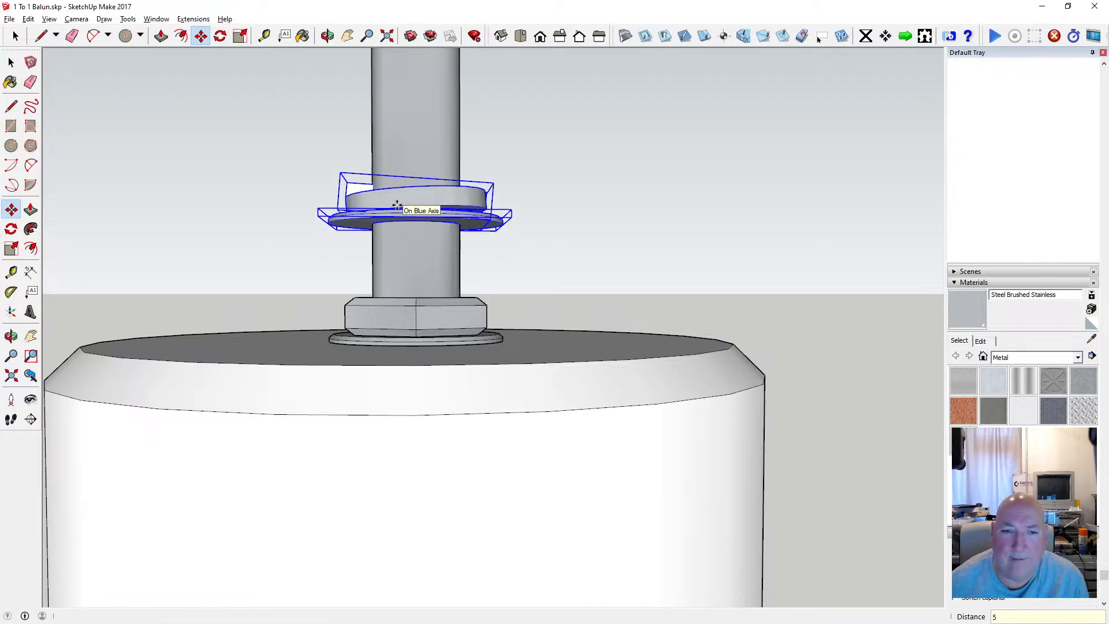
Make the hex nut on the top rod a unique component.
click(11, 62)
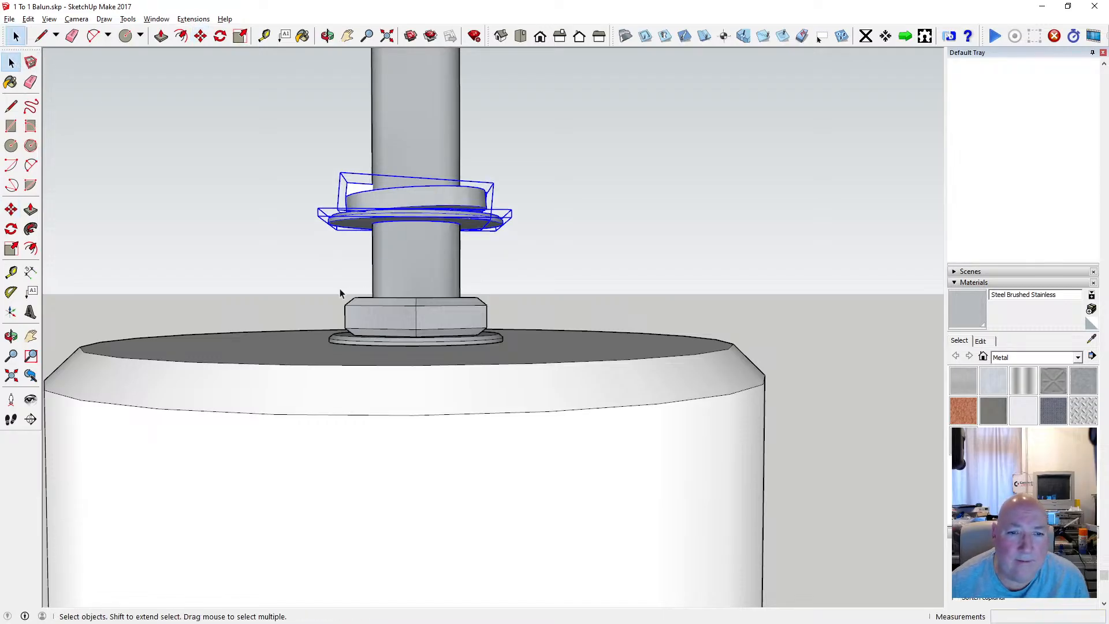
double_click(358, 314)
key(Escape)
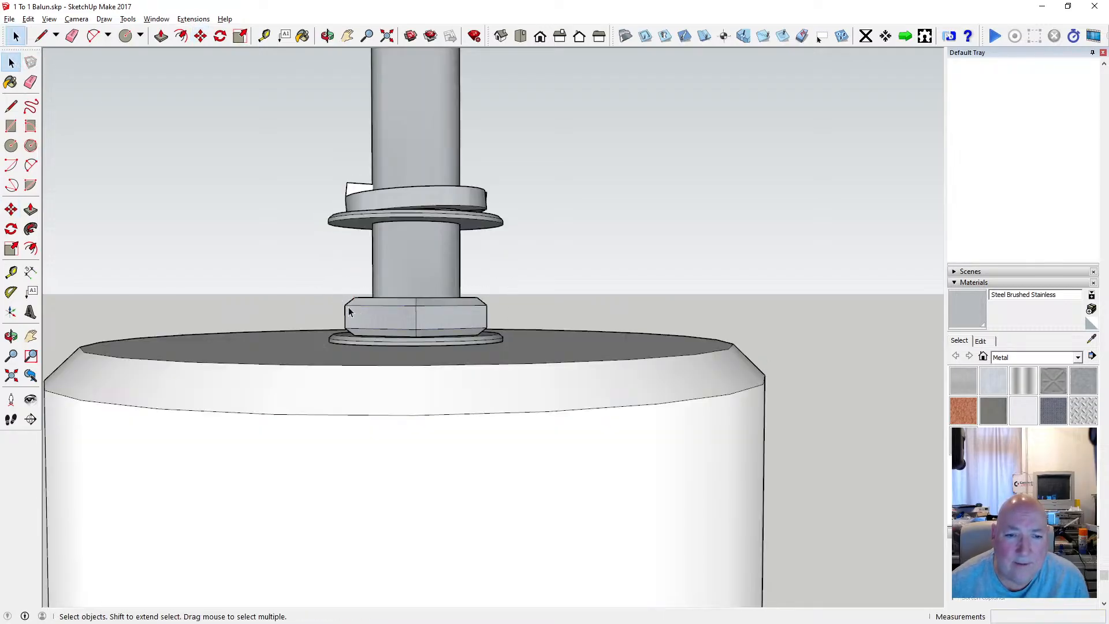
click(352, 312)
right_click(356, 311)
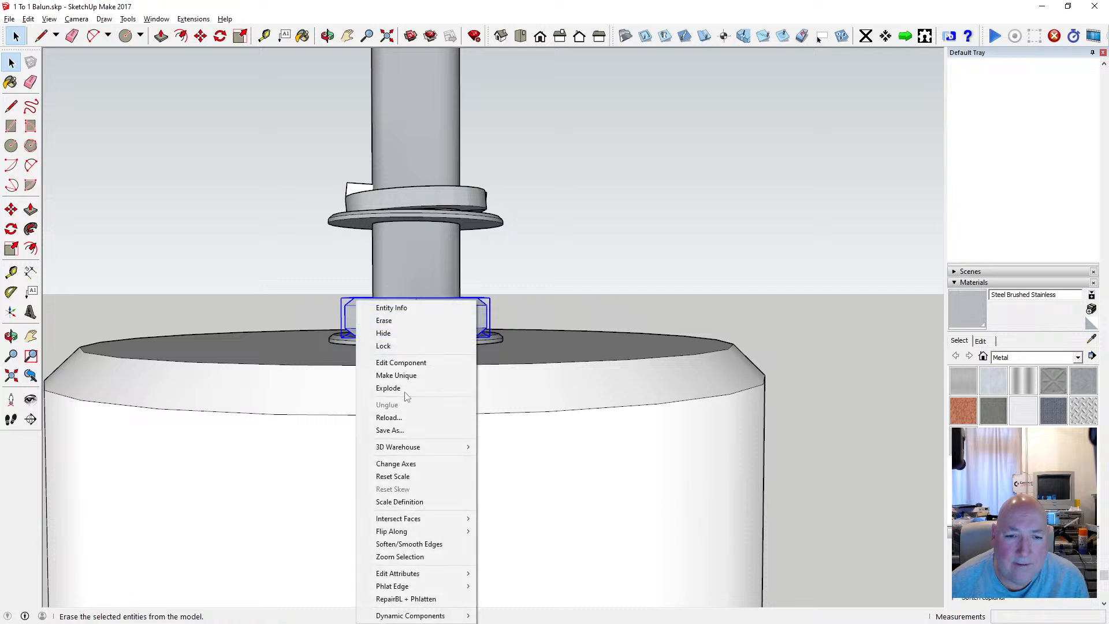
click(403, 377)
Stretch the hex nut taller by moving its upper chamfer geometry 2.5 mm up, and leave component editing.
click(337, 299)
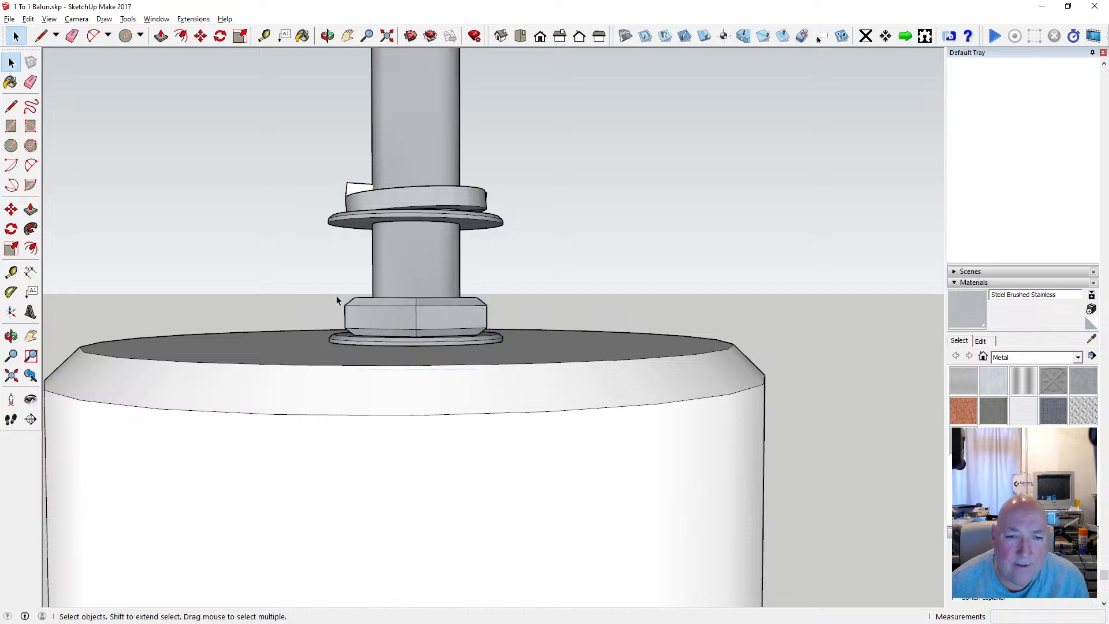
drag(377, 301, 504, 317)
double_click(456, 315)
drag(324, 286, 504, 316)
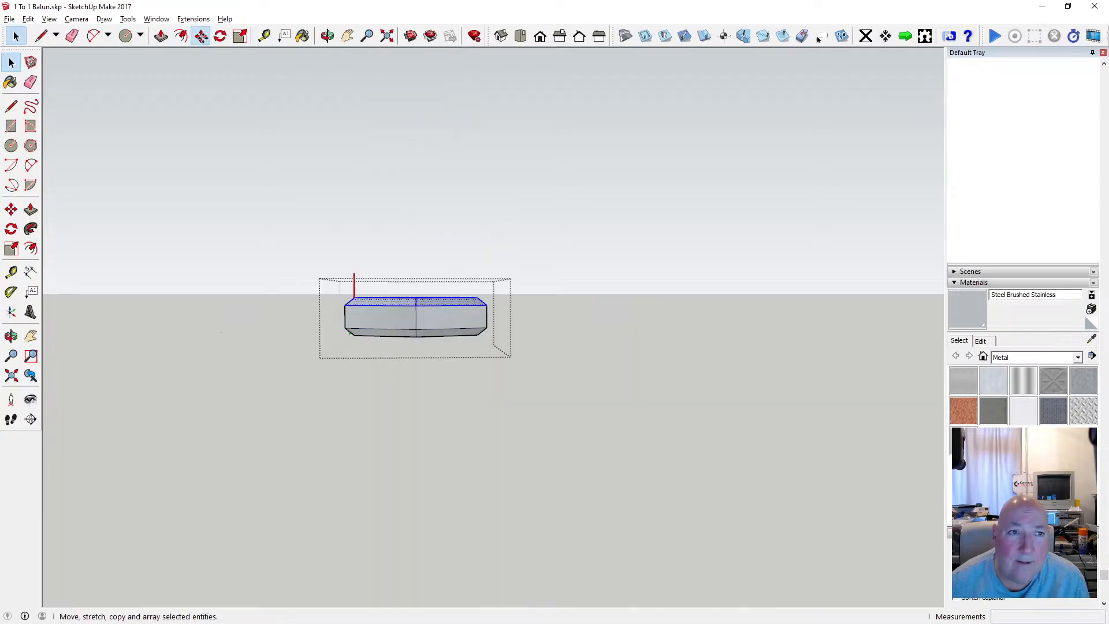
click(201, 36)
click(417, 302)
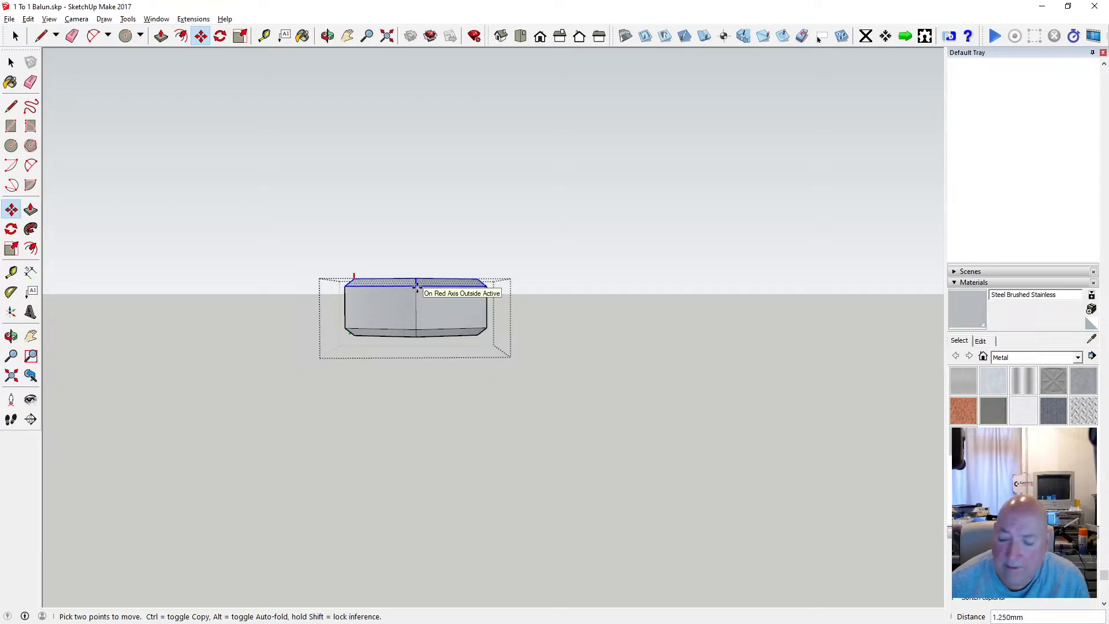
text(2.5)
key(Return)
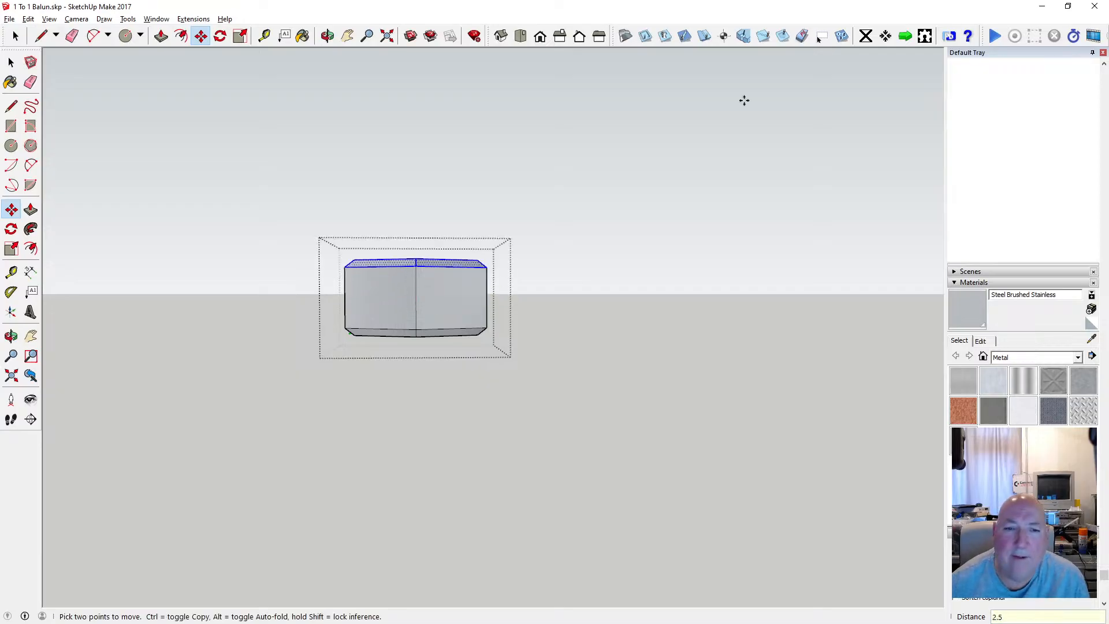
click(12, 62)
click(288, 163)
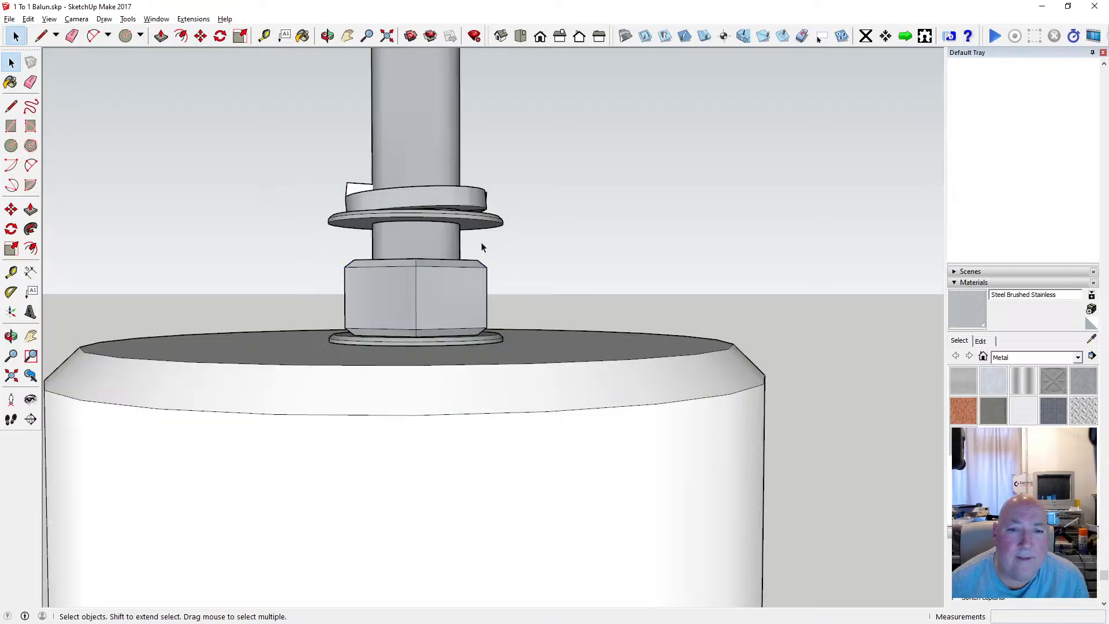
Move the flat washer and spring washer together 2.5 mm down the rod to rest on the nut.
scroll(498, 248, down, 2)
scroll(457, 231, up, 4)
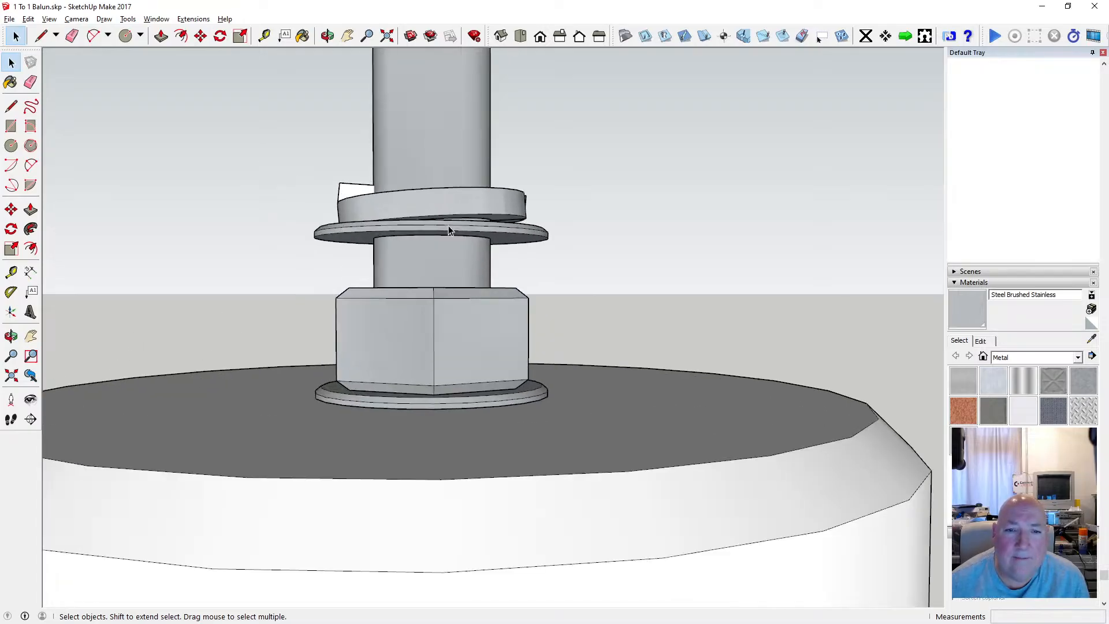
click(327, 36)
drag(387, 133, 353, 176)
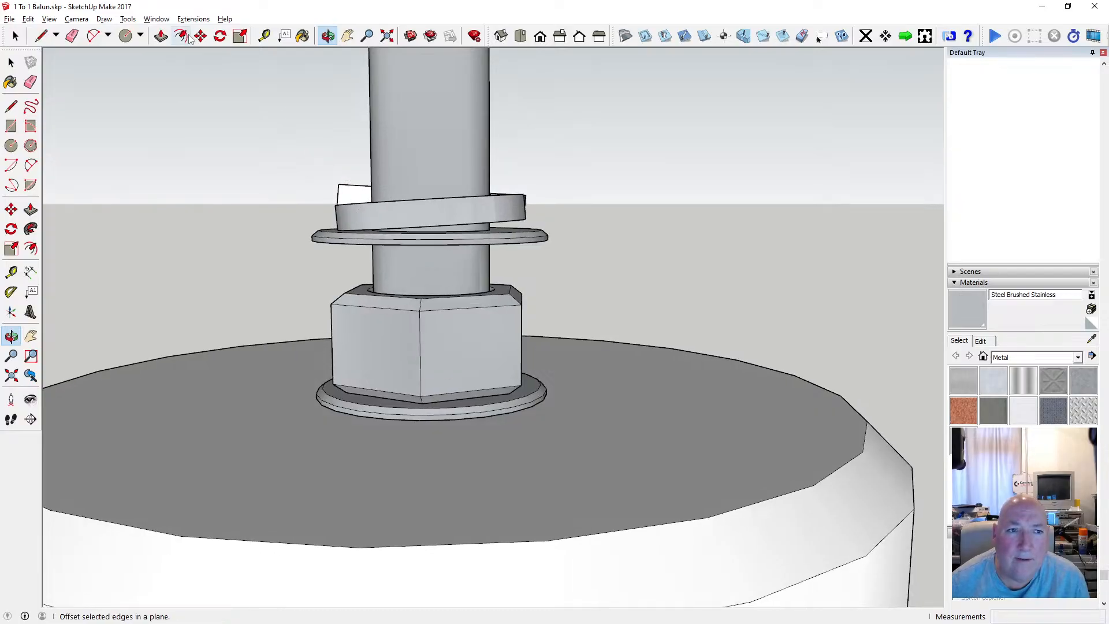
click(11, 62)
click(400, 246)
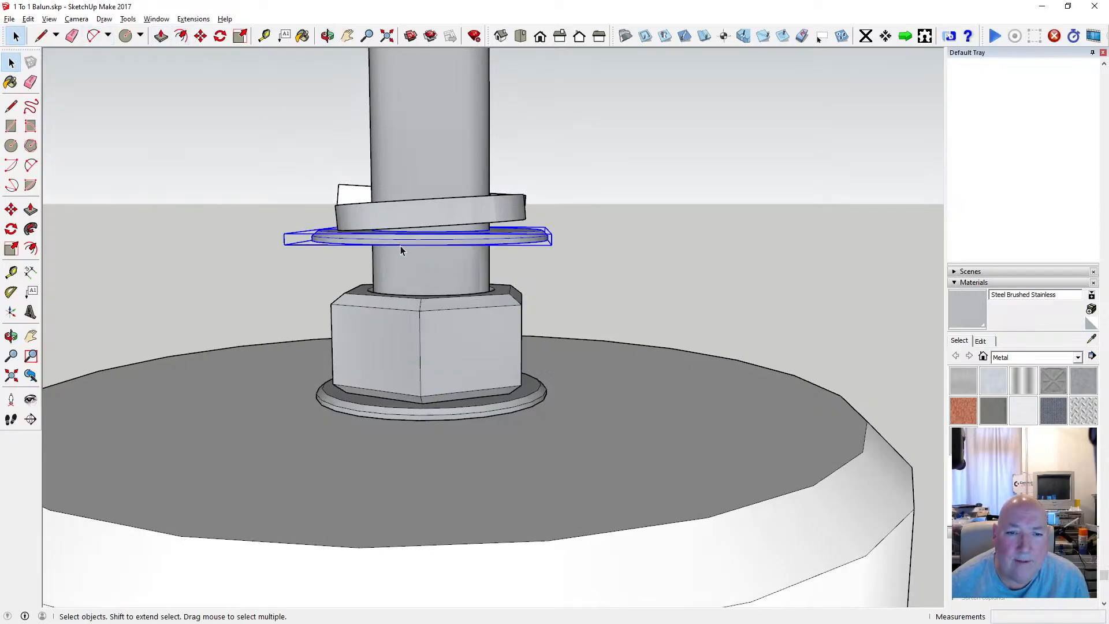
shift+click(407, 224)
click(201, 36)
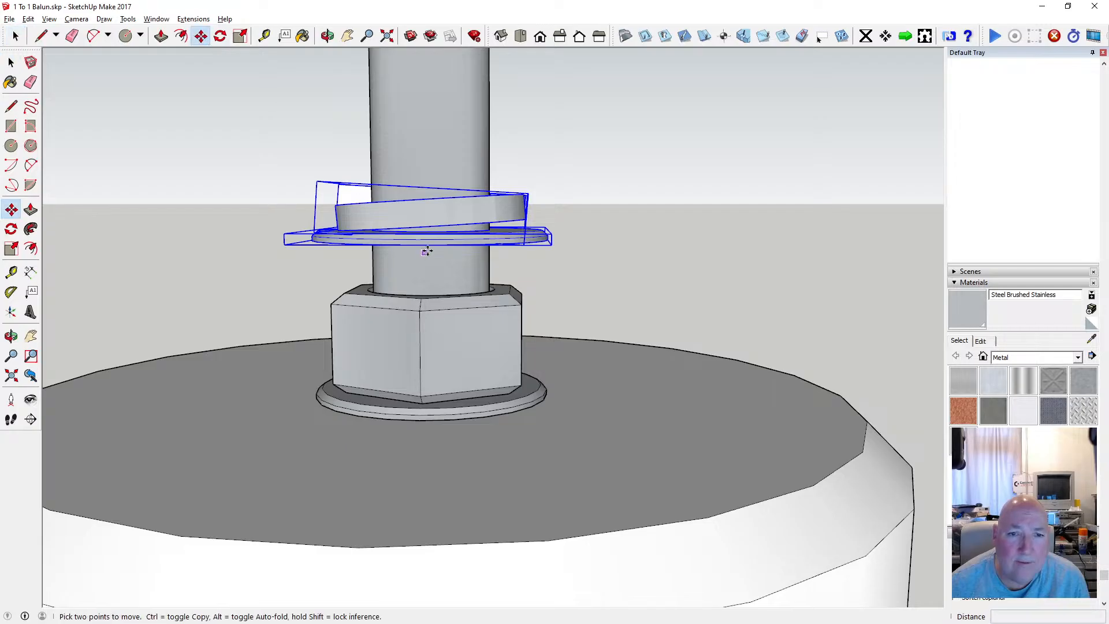
click(427, 245)
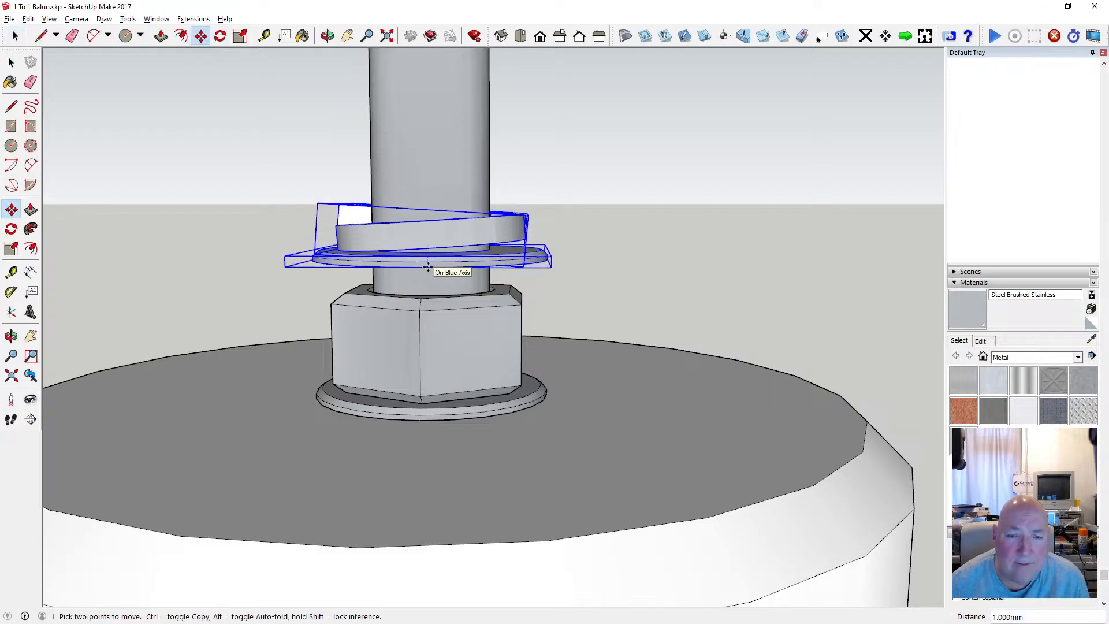
key(Return)
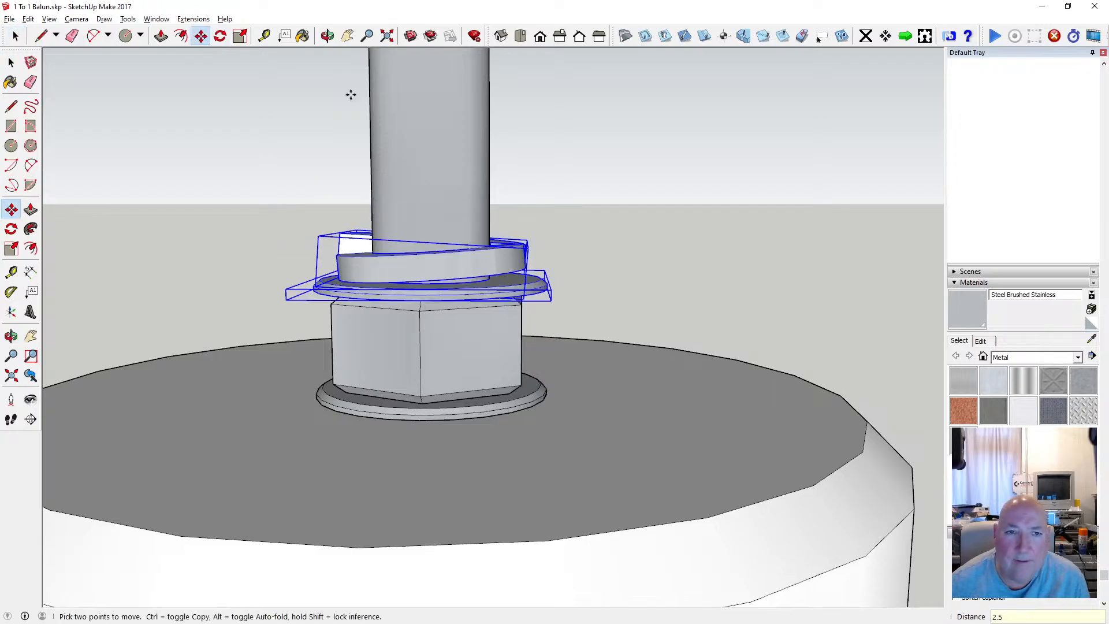
Move the eye fitting about 16.5 mm straight down over the rod to just above the spring washer.
click(327, 36)
scroll(443, 294, down, 2)
drag(483, 319, 427, 283)
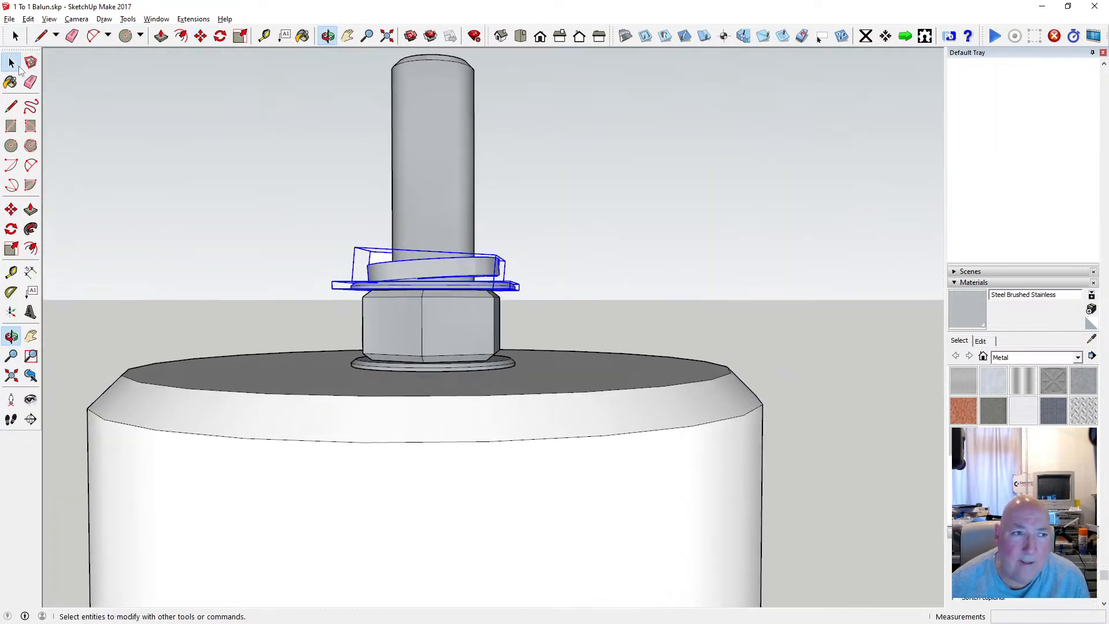
click(11, 62)
click(332, 207)
scroll(408, 278, down, 2)
scroll(408, 278, down, 1)
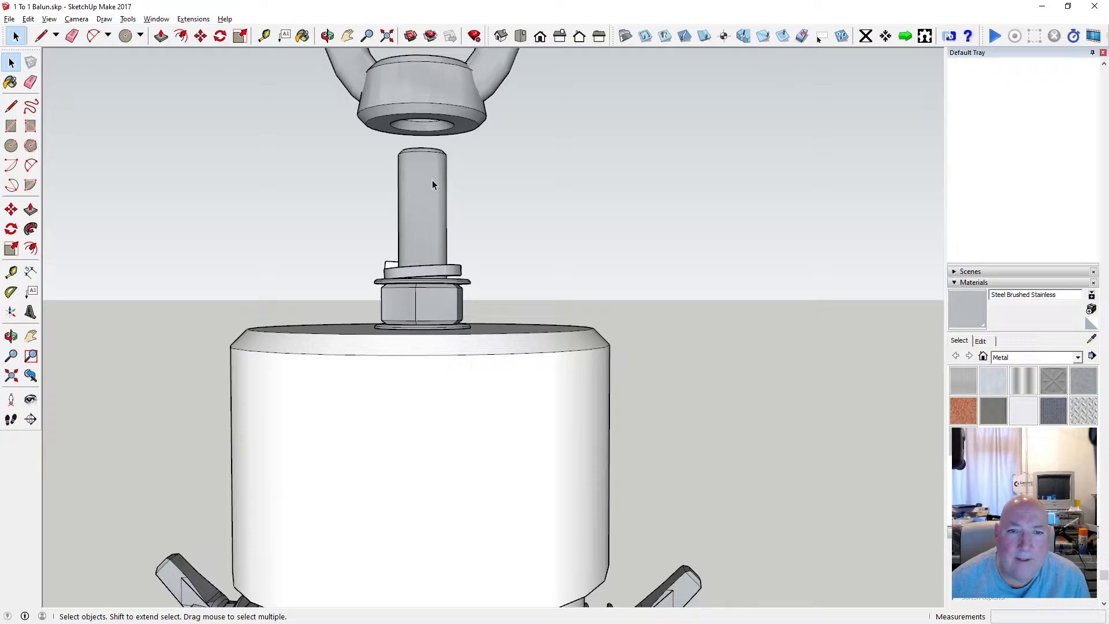
click(421, 104)
key(m)
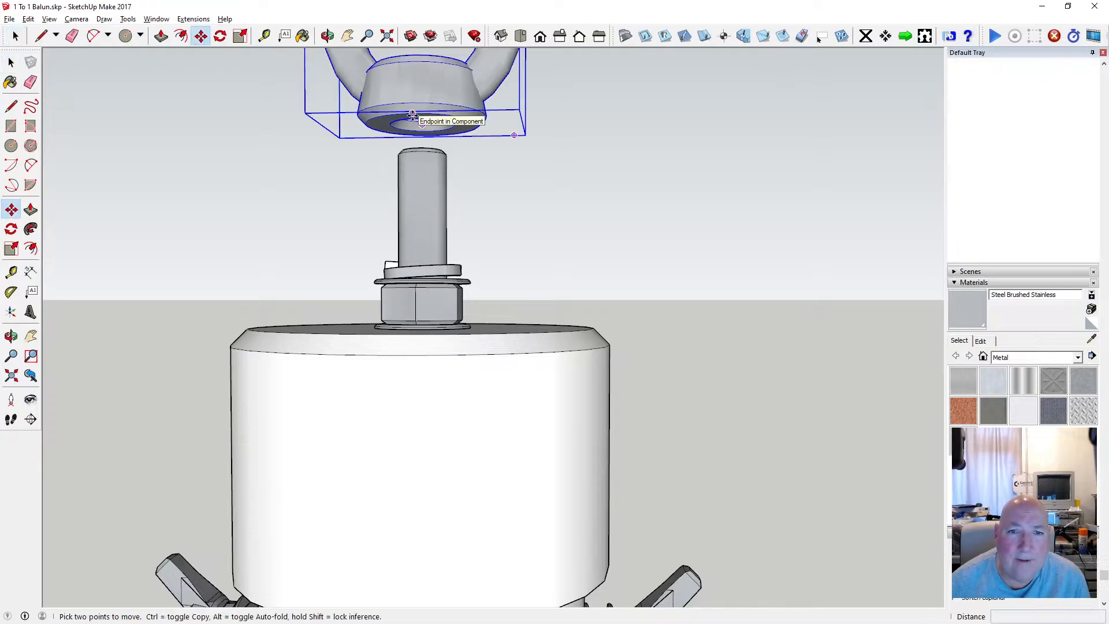
click(412, 115)
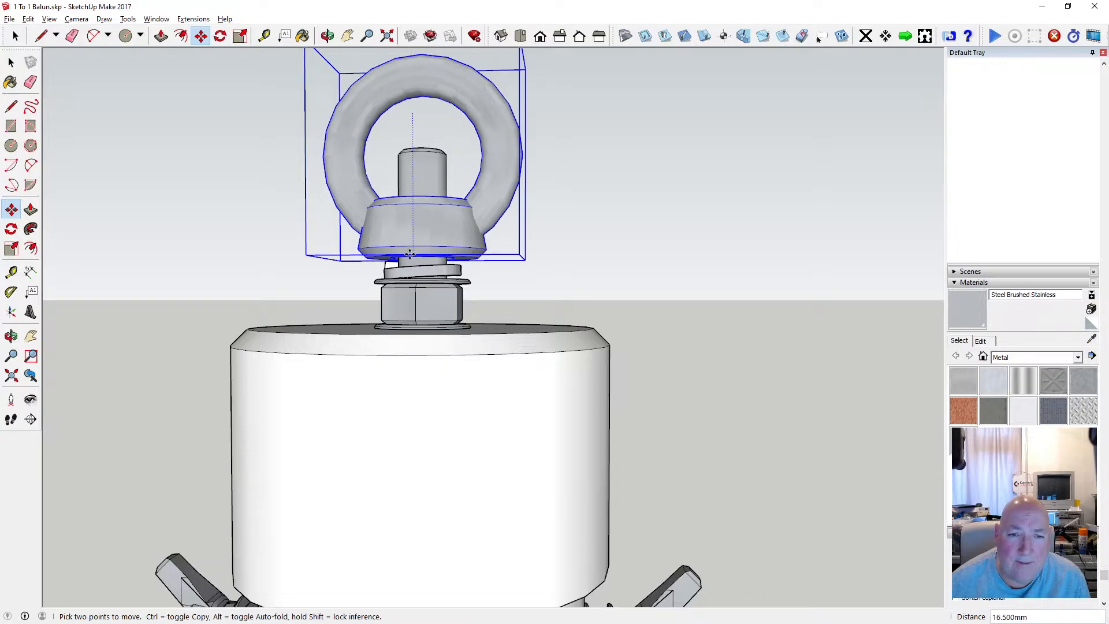
click(409, 255)
Lower the eye fitting about 0.36 mm more so its base meets the top of the spring washer.
key(o)
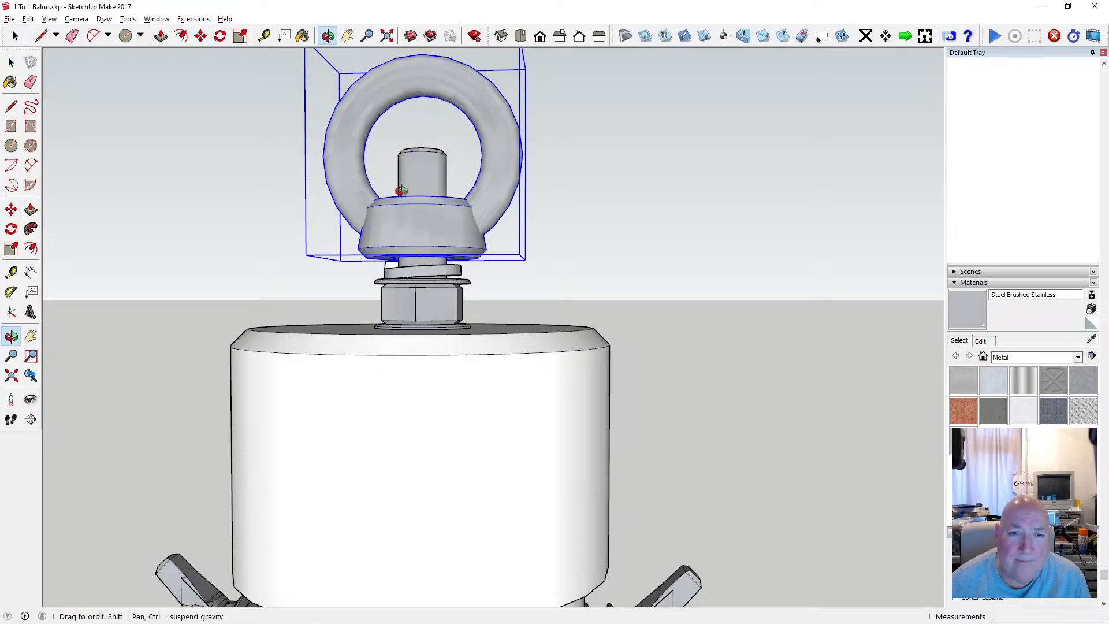
drag(401, 189, 396, 253)
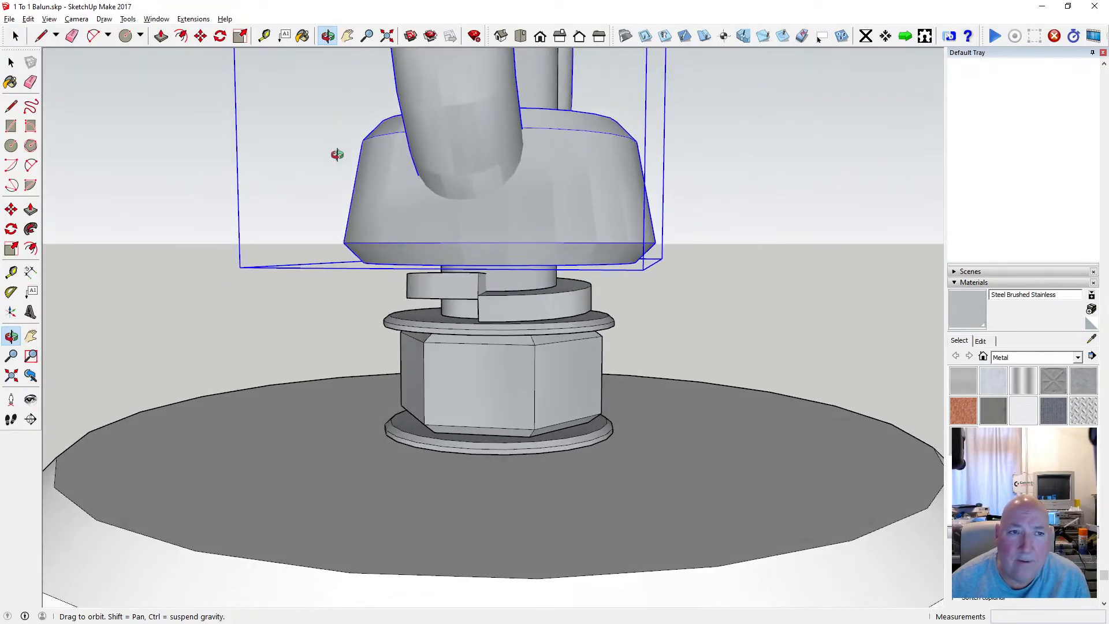
click(200, 36)
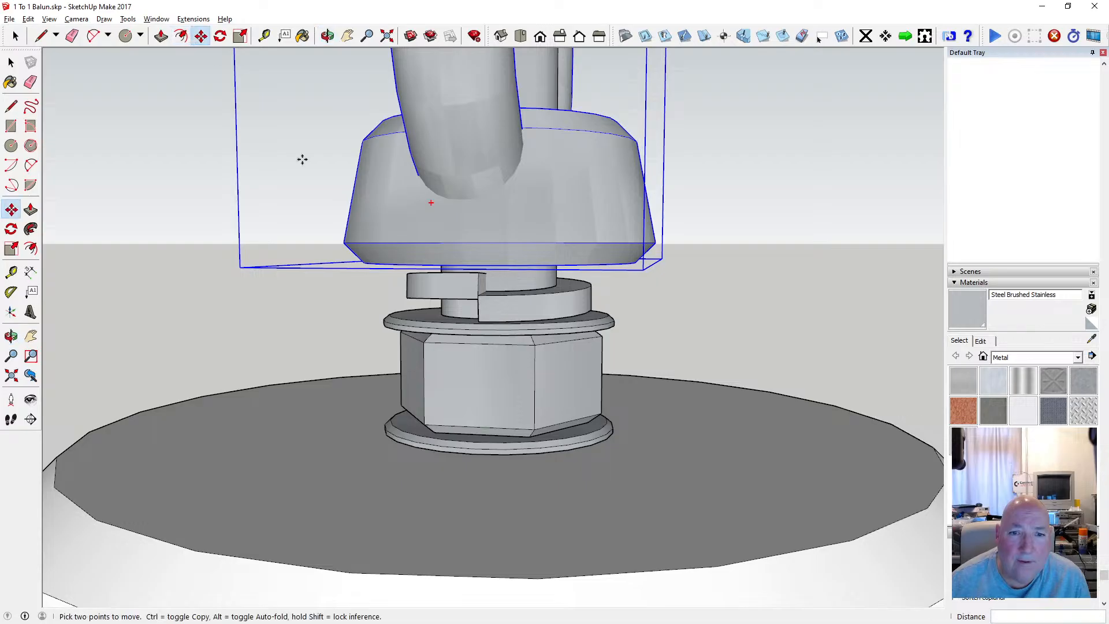
click(444, 264)
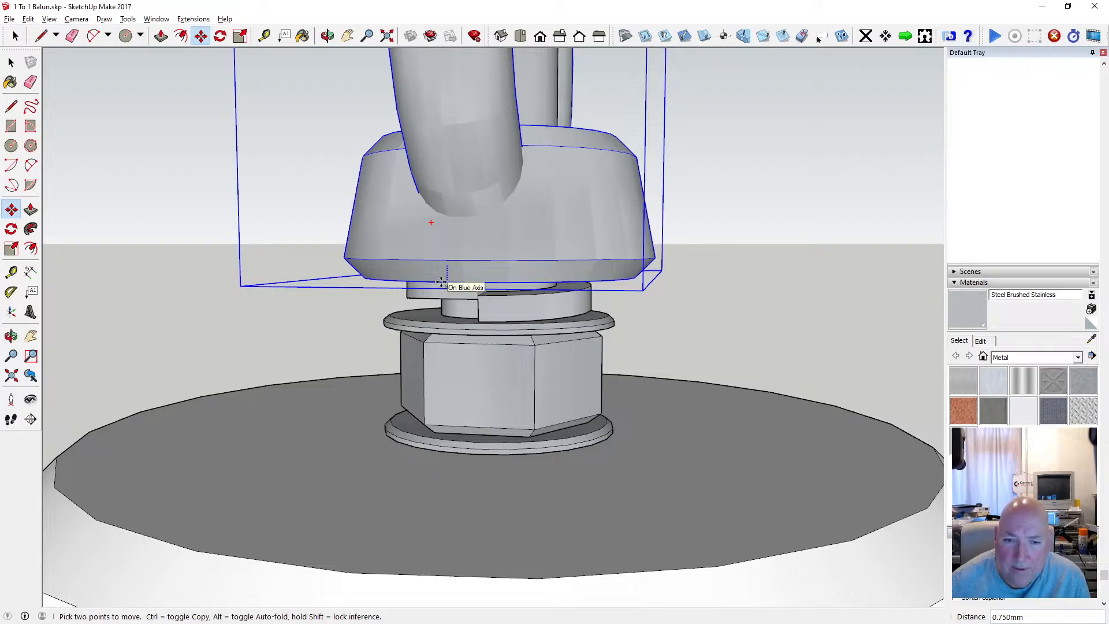
scroll(441, 281, up, 3)
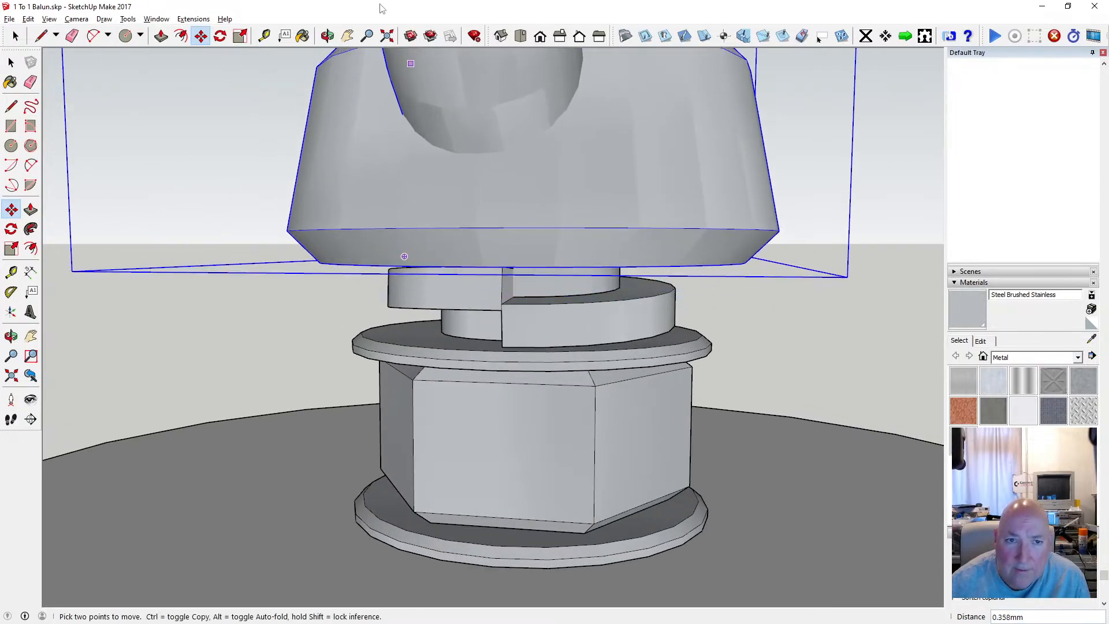
Clear the selection and examine the assembled balun and its top eye fitting from several angles.
click(326, 36)
drag(456, 150, 331, 225)
scroll(410, 204, down, 3)
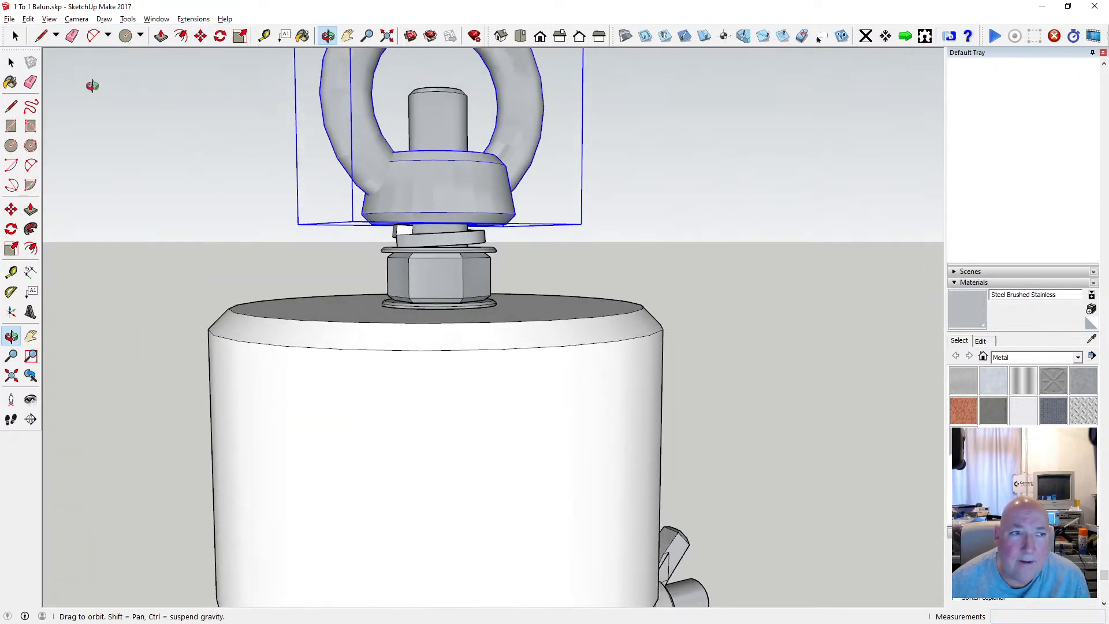
key(space)
click(224, 185)
scroll(428, 241, down, 6)
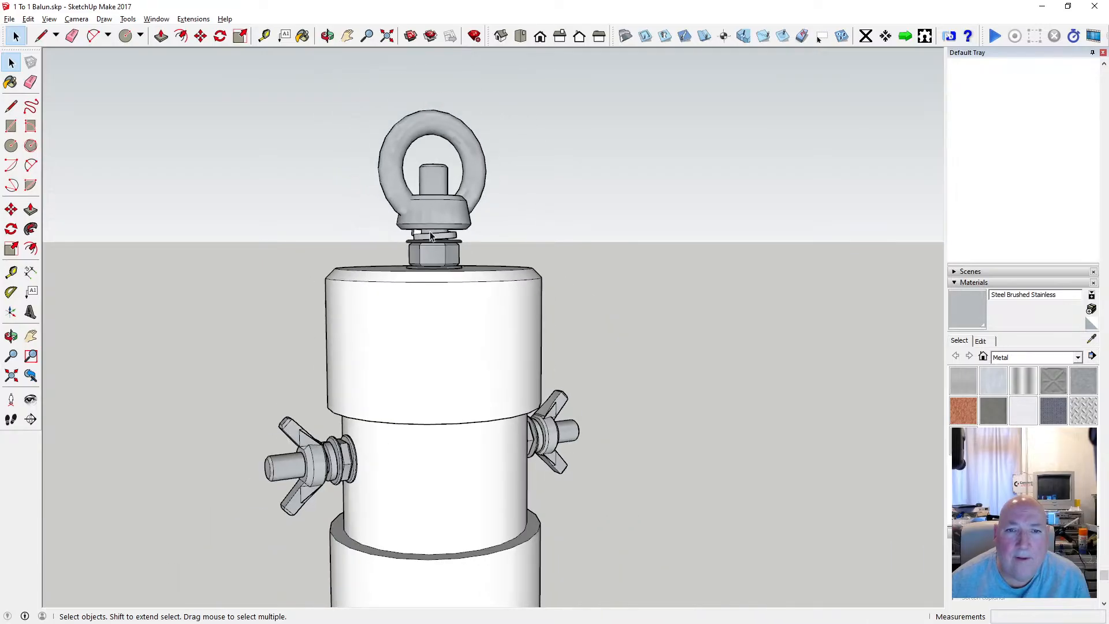
click(327, 36)
drag(395, 244, 306, 242)
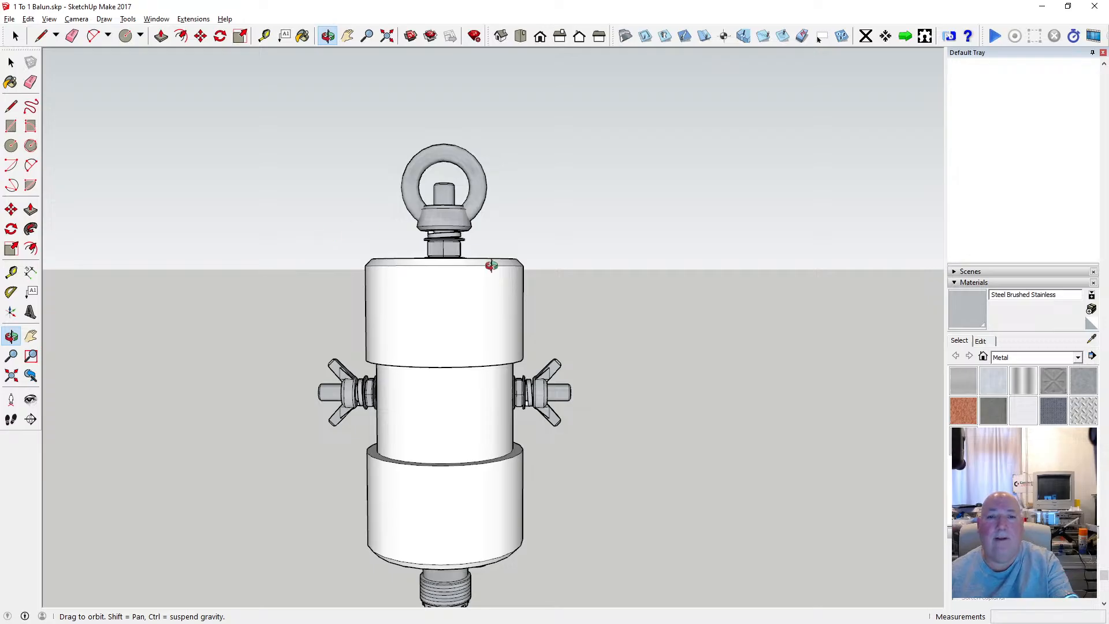
drag(491, 265, 430, 322)
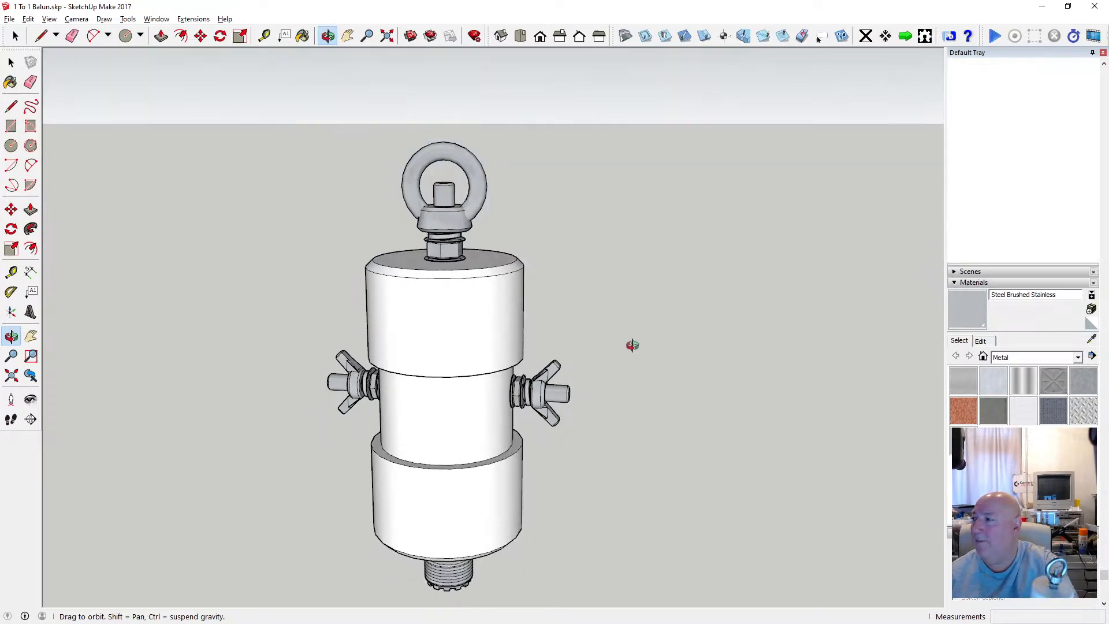
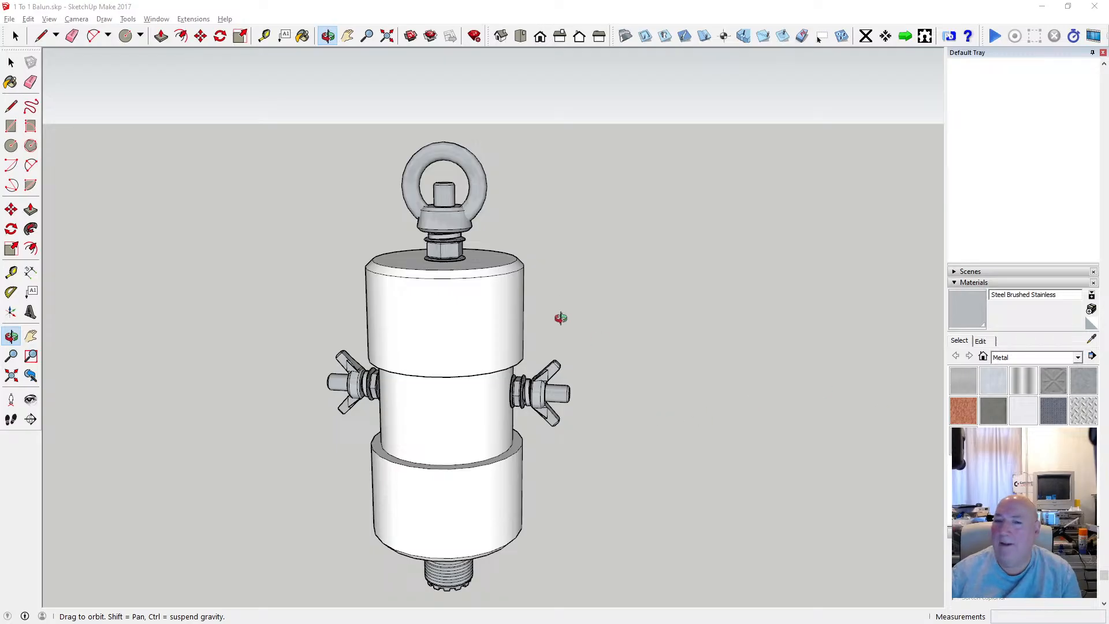
Examine the complete balun from several angles, checking its top eye fitting, side terminals and bottom connector.
scroll(584, 292, down, 3)
scroll(678, 329, up, 4)
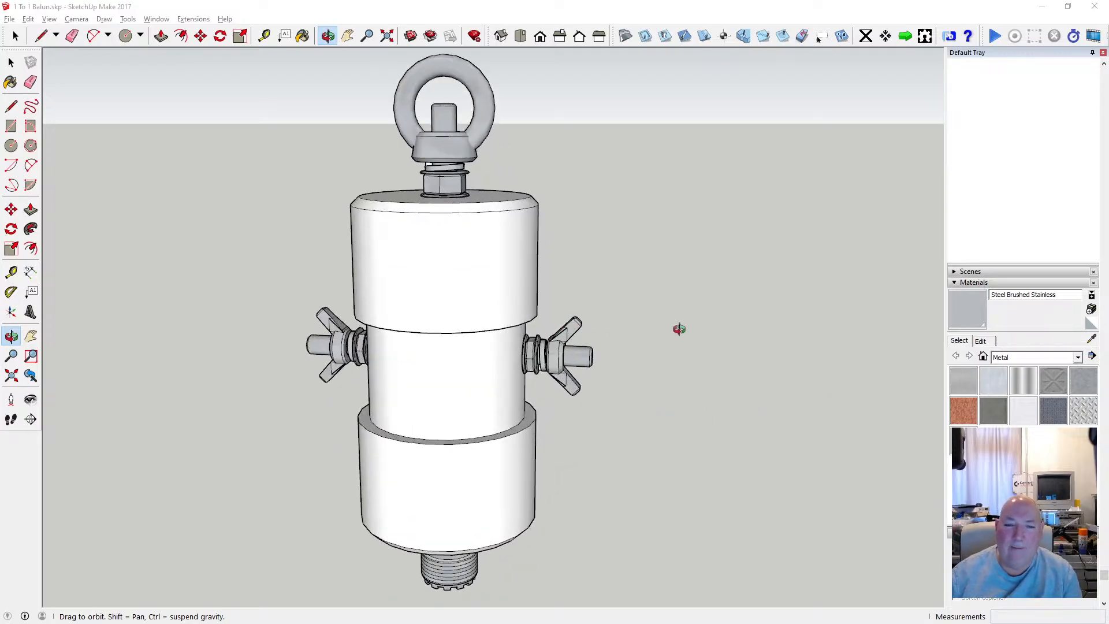
drag(678, 329, 489, 327)
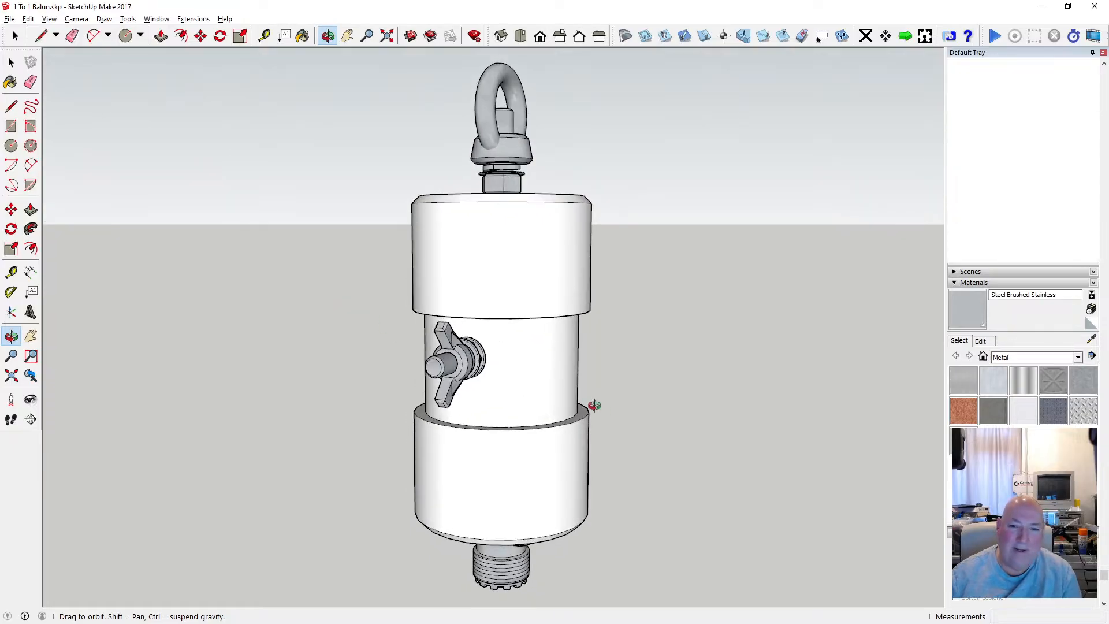
drag(594, 406, 443, 339)
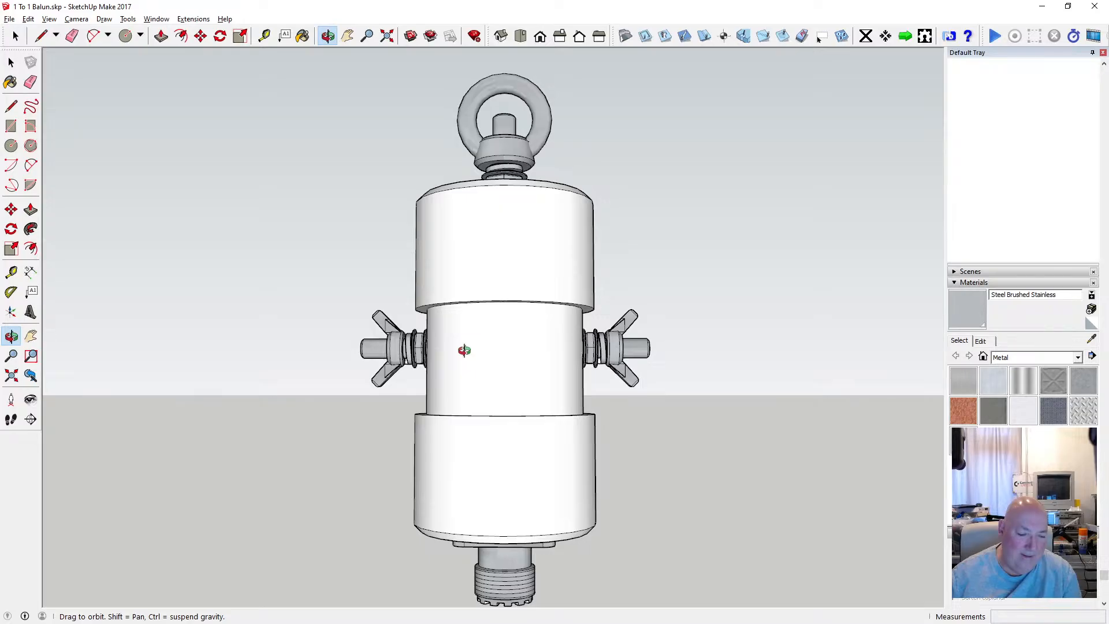
drag(548, 383, 521, 390)
scroll(479, 349, down, 2)
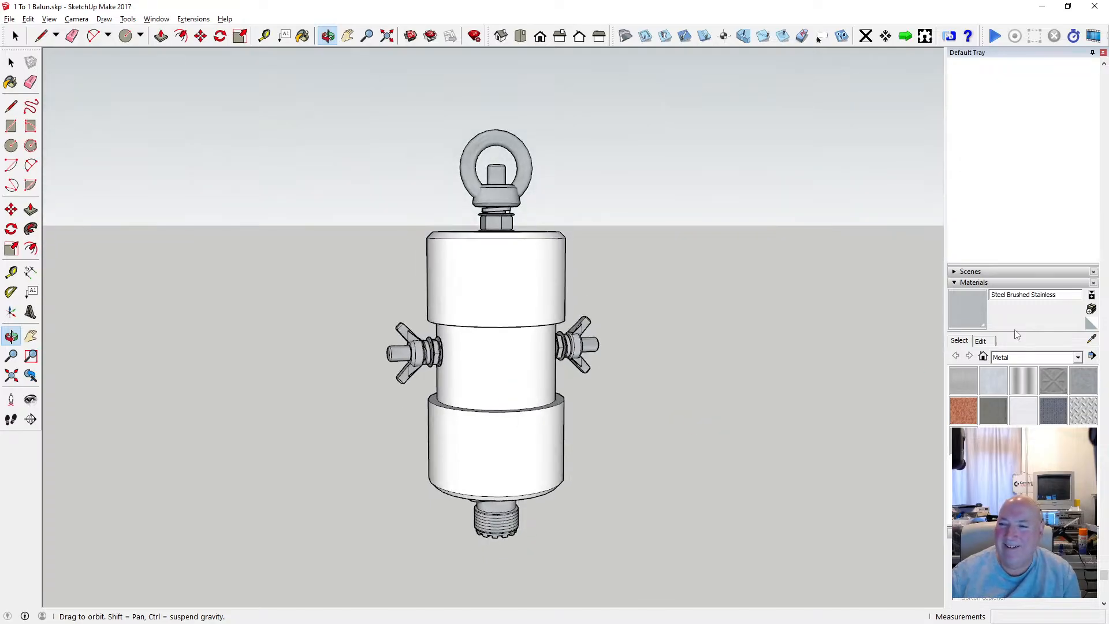
click(959, 284)
scroll(704, 302, up, 2)
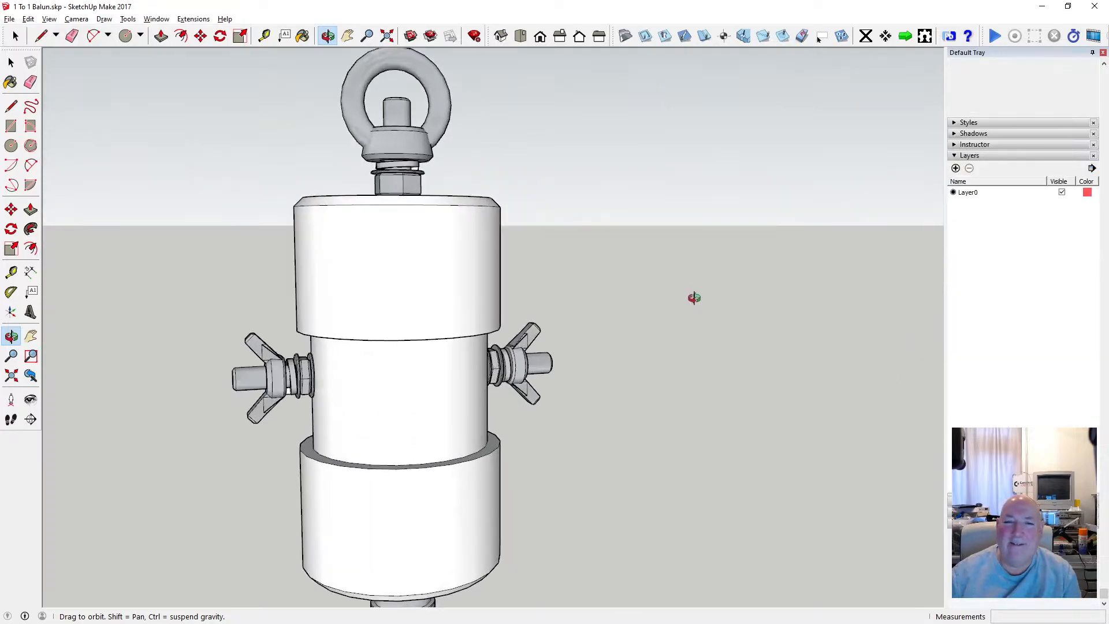
scroll(694, 297, down, 2)
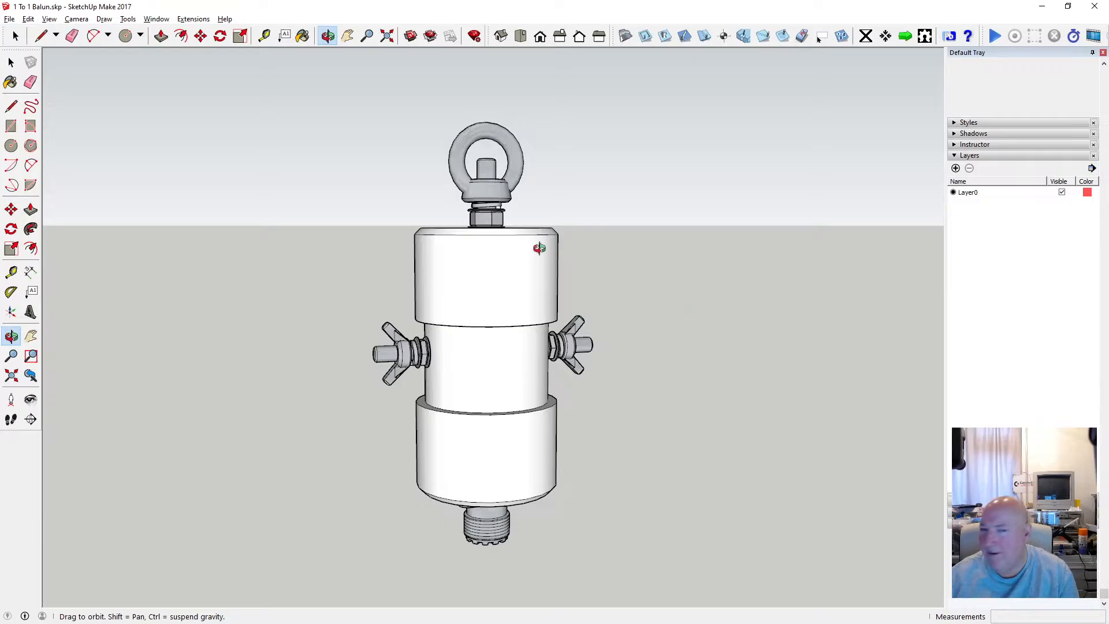
scroll(504, 176, down, 3)
drag(548, 231, 497, 255)
Save the balun model with the complete assembly filling the view.
click(10, 19)
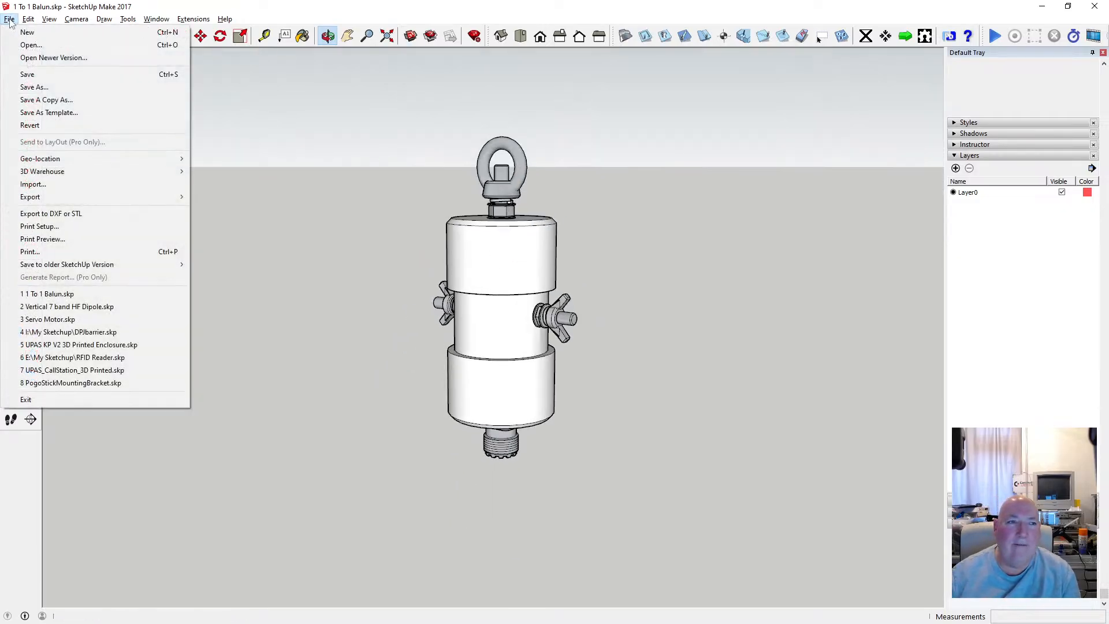
click(29, 85)
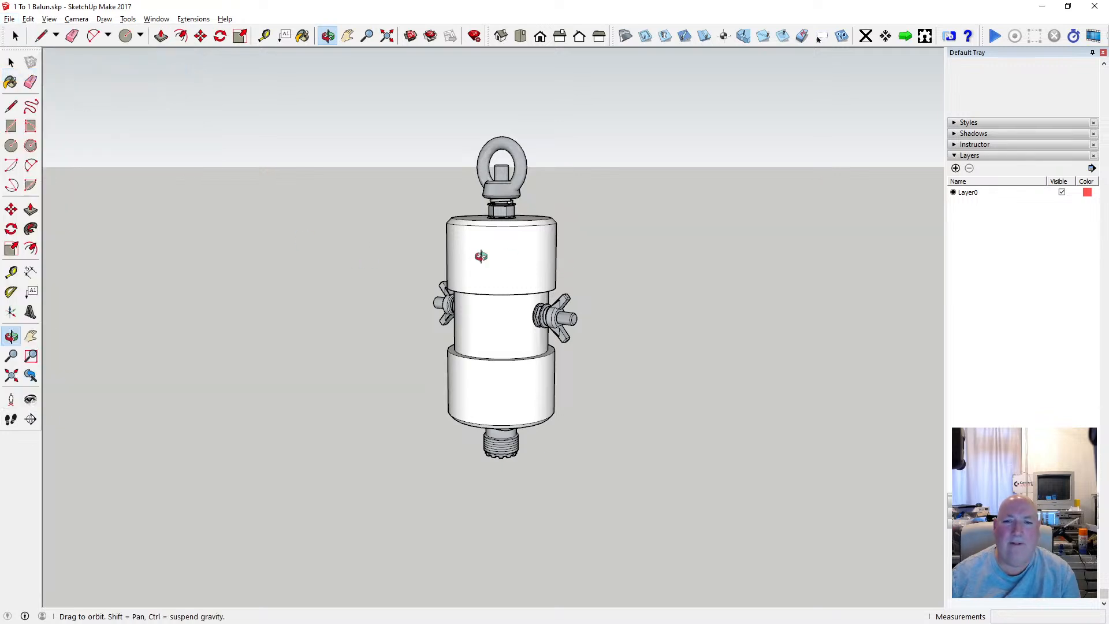
drag(530, 282, 431, 308)
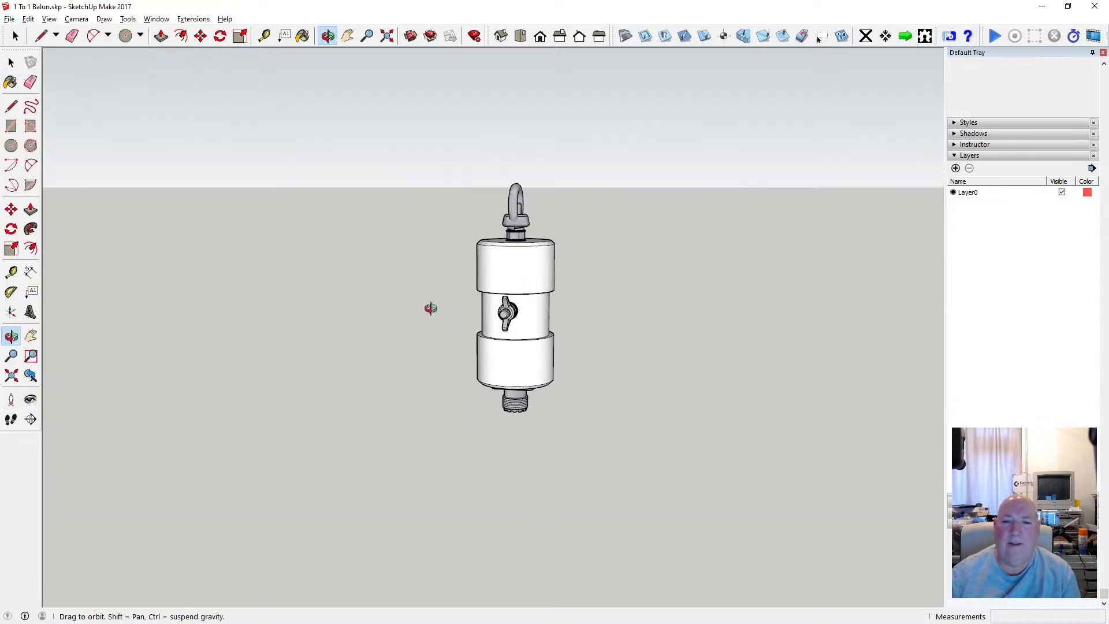
scroll(523, 263, up, 4)
drag(523, 262, 448, 172)
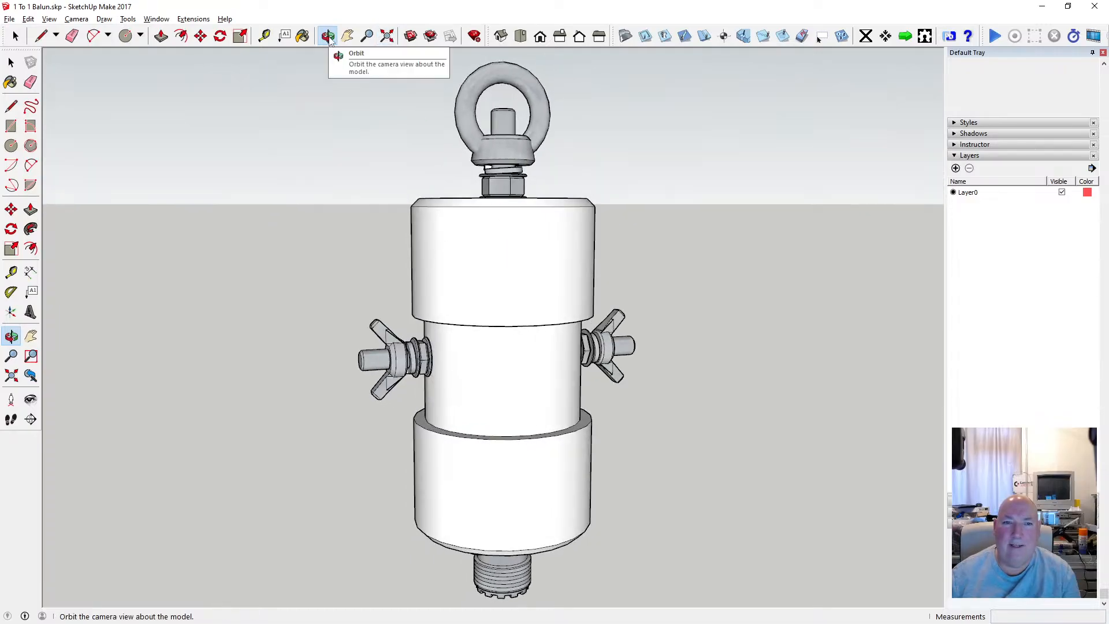
click(387, 38)
click(16, 19)
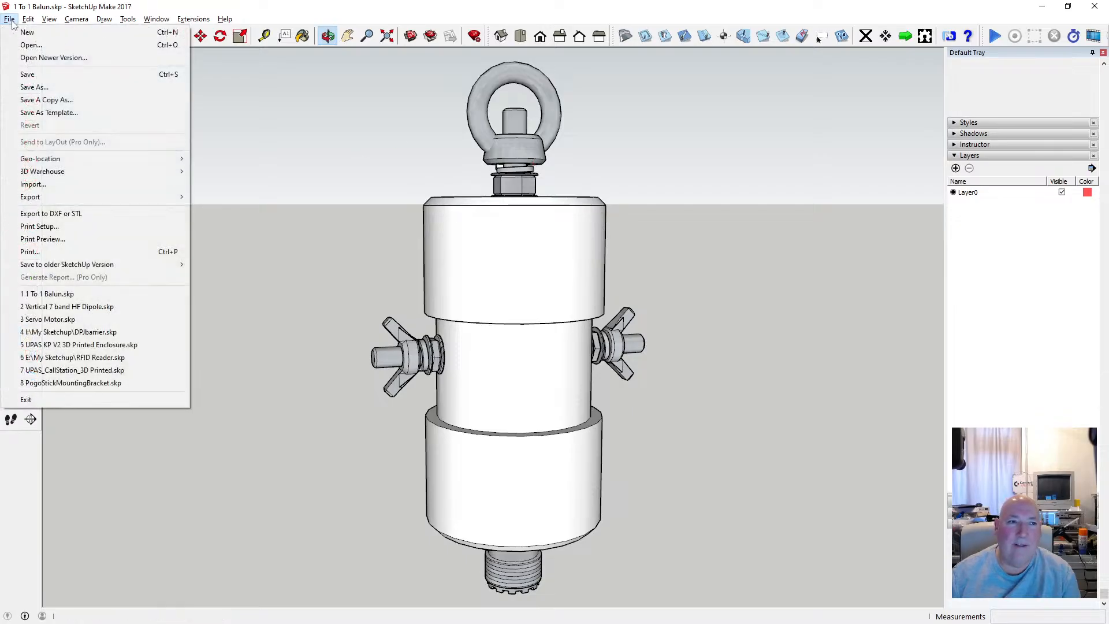
click(58, 75)
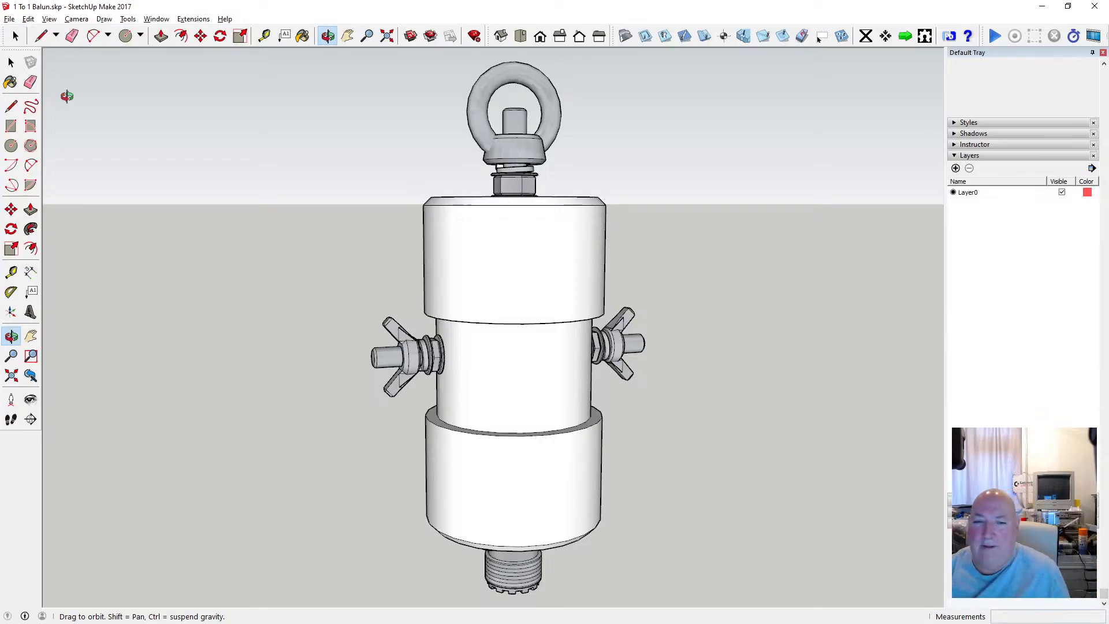
Cut the eye fitting, washers and nut on top of the balun and paste them in place inside the body group.
scroll(234, 172, down, 2)
click(12, 62)
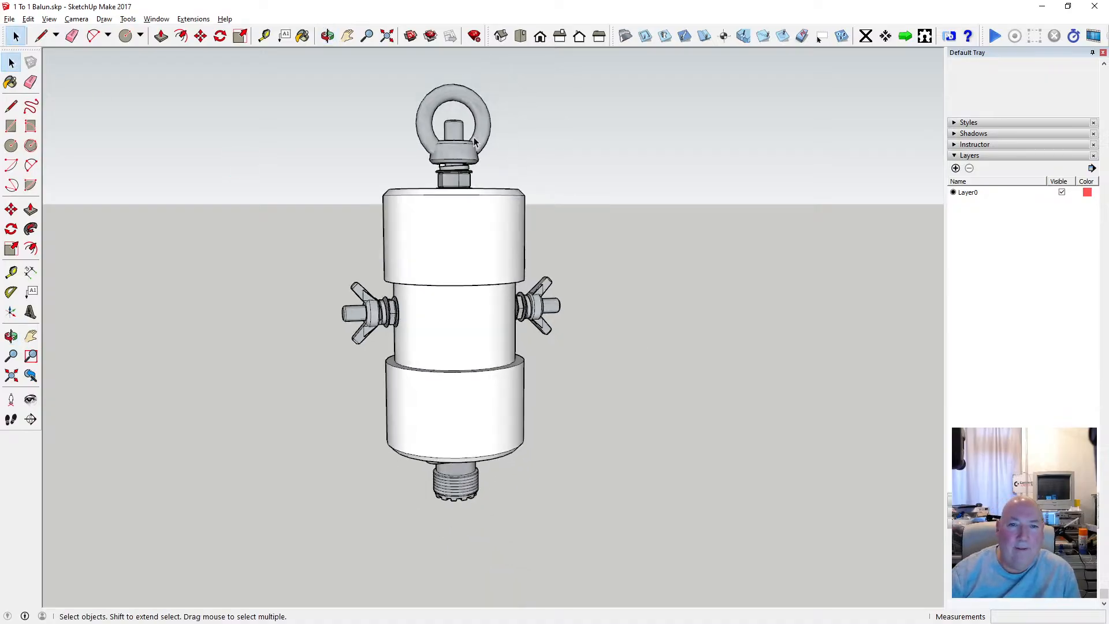
click(430, 134)
click(488, 215)
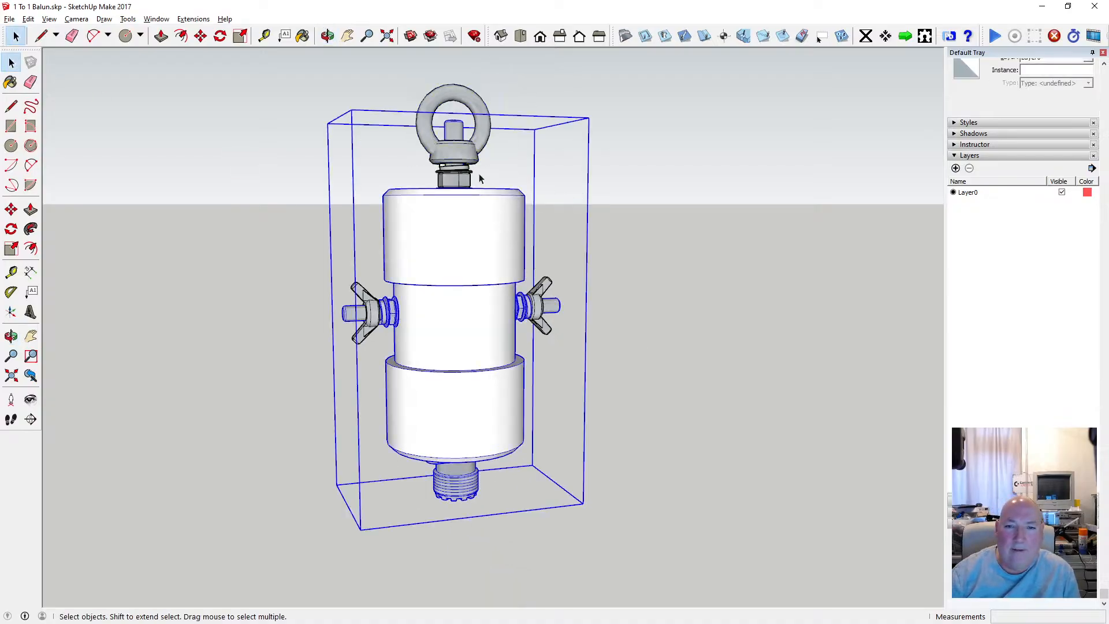
click(454, 164)
click(526, 214)
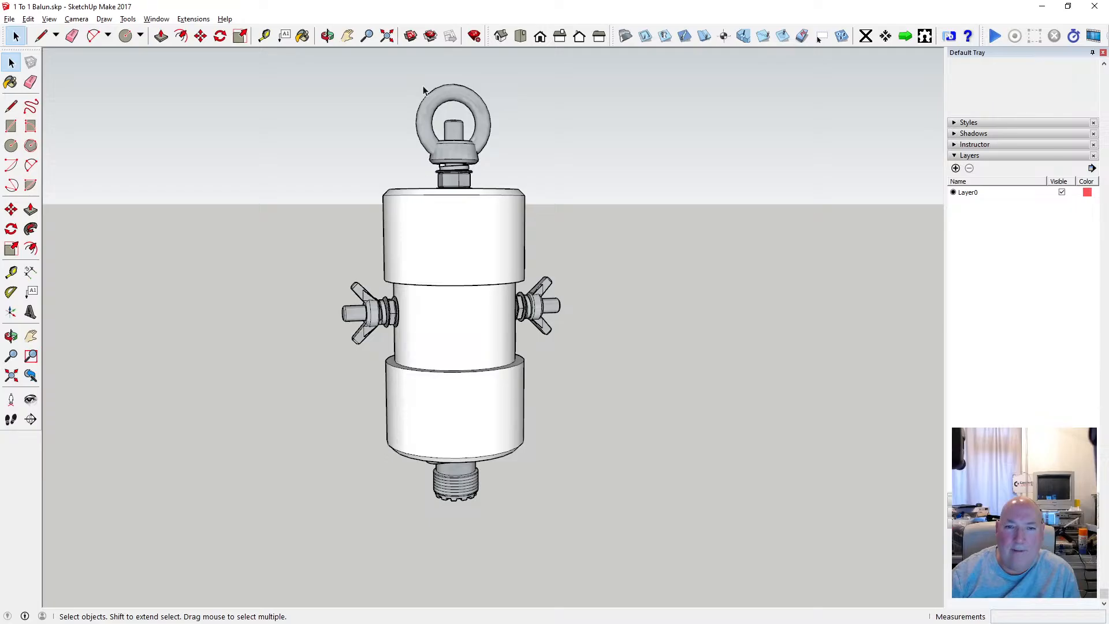
drag(503, 201, 502, 200)
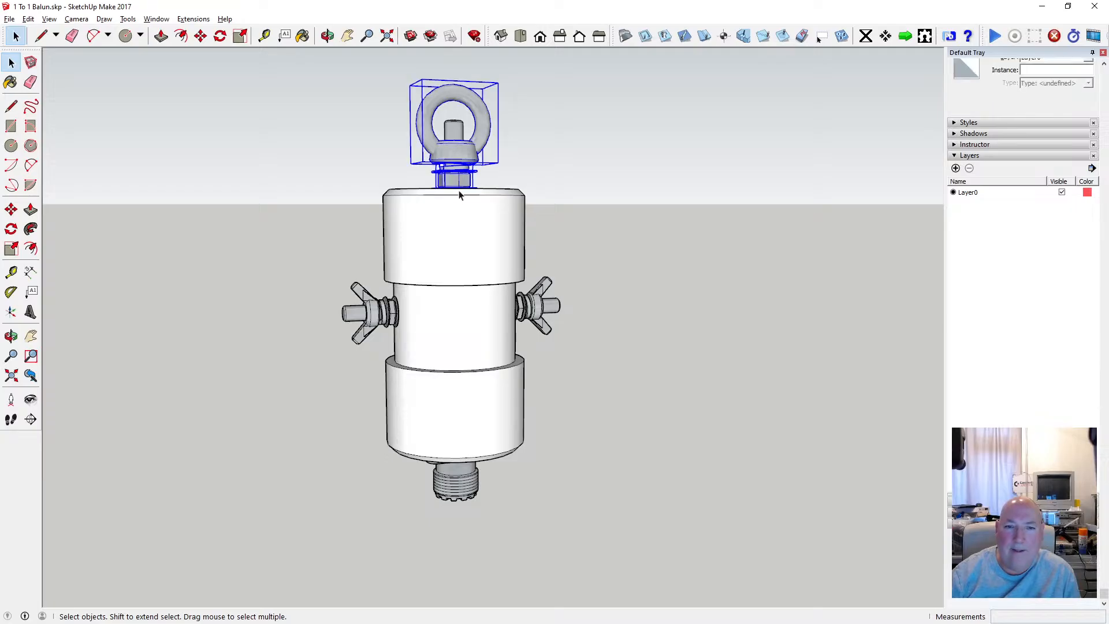
click(30, 19)
click(71, 62)
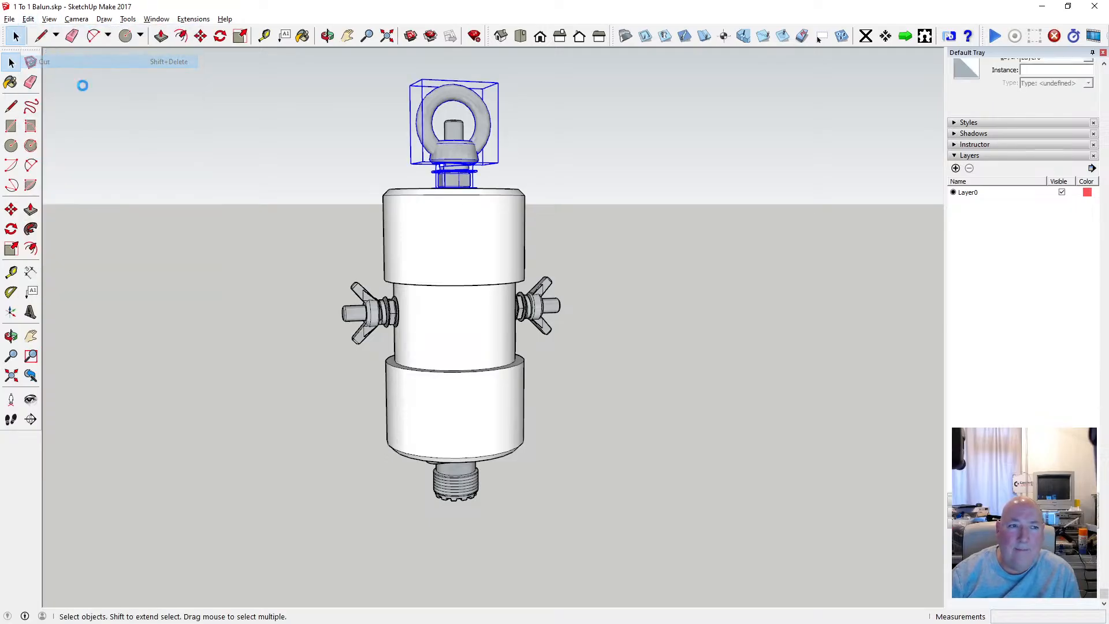
double_click(442, 227)
click(28, 19)
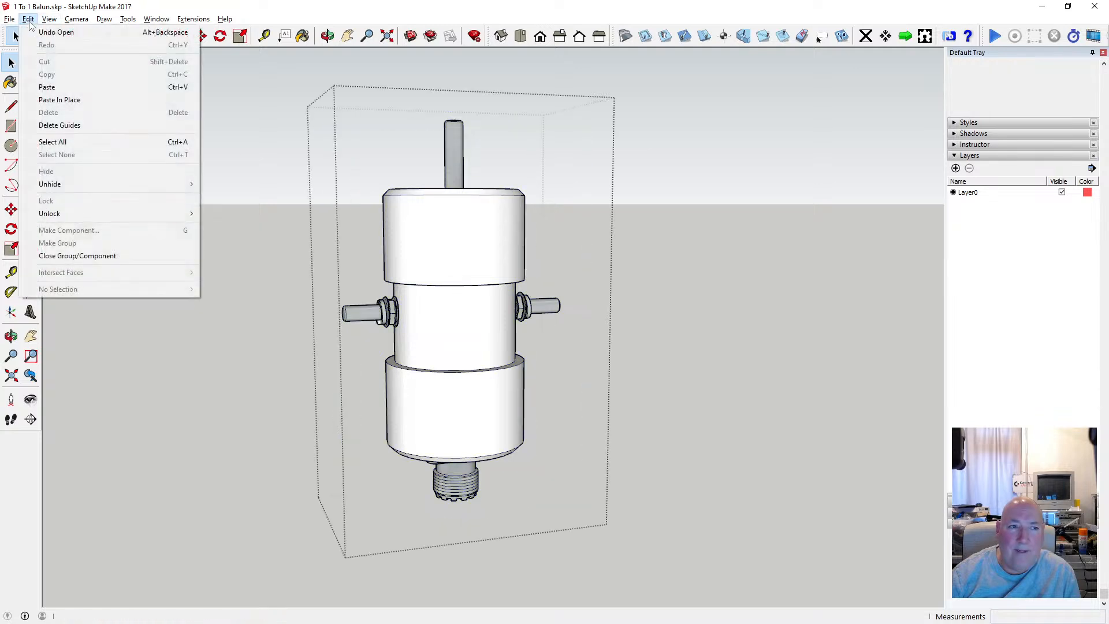
click(75, 100)
click(171, 117)
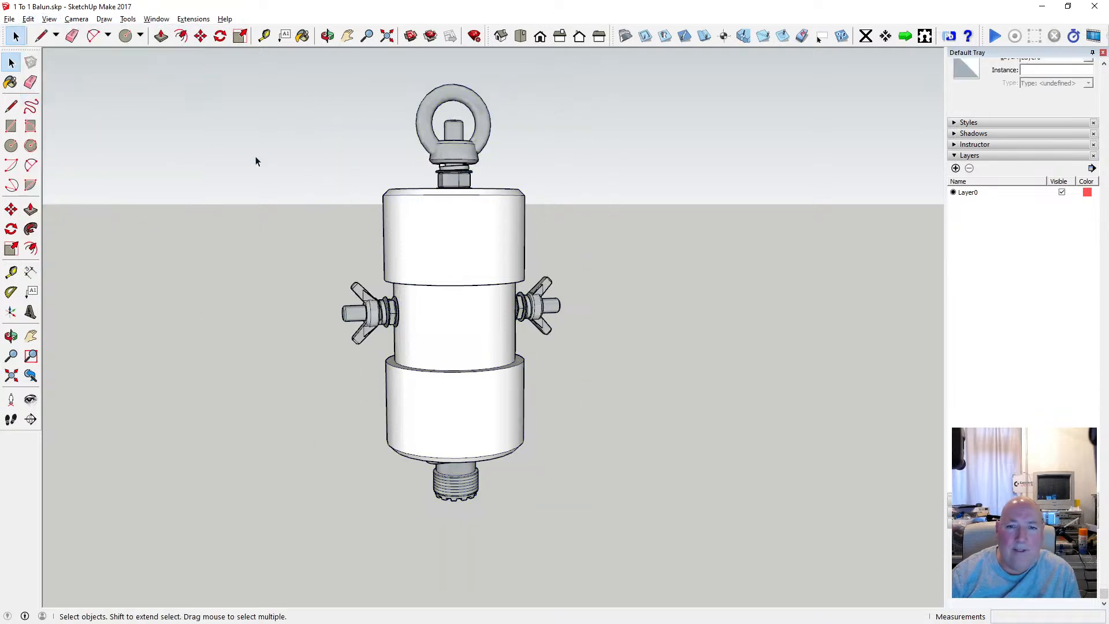
Cut both side wing nuts and paste them in place inside the balun body group.
click(452, 218)
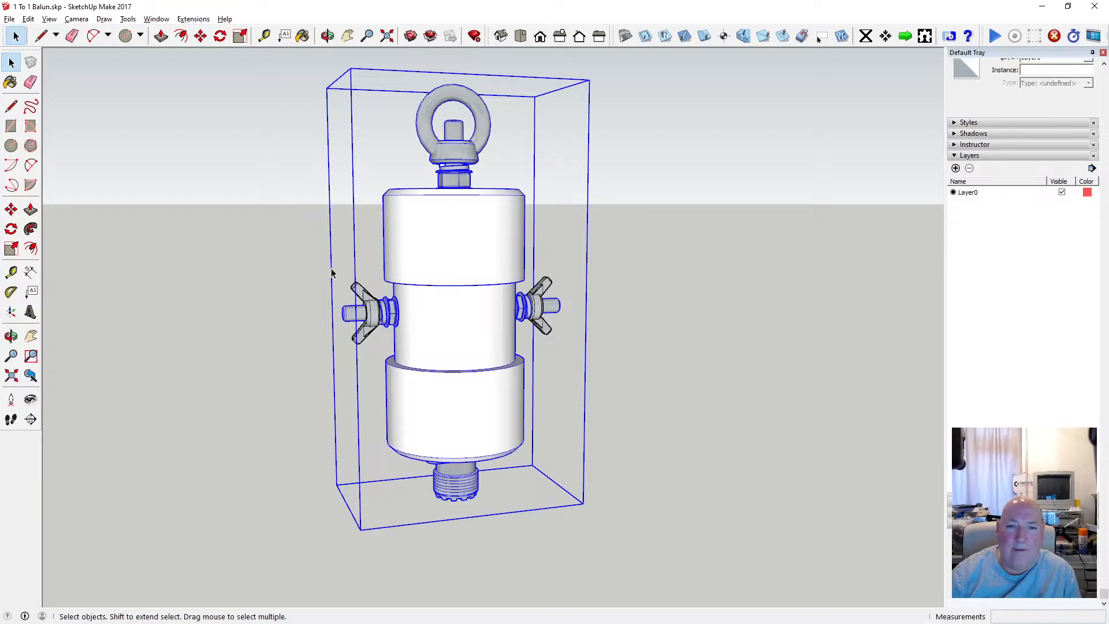
scroll(335, 270, down, 3)
scroll(361, 277, up, 3)
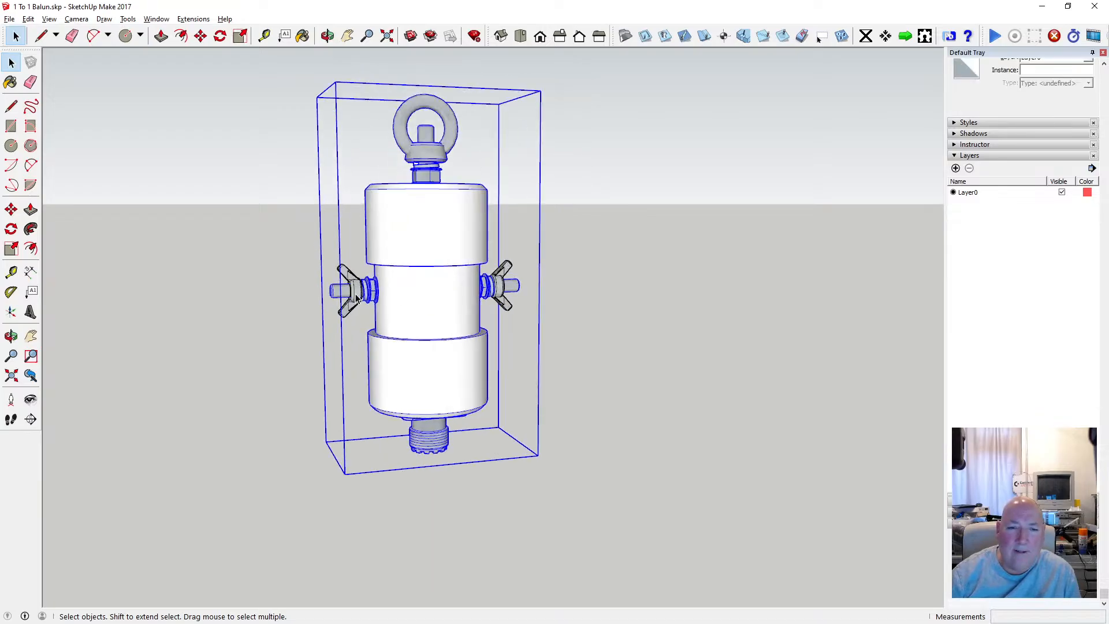
scroll(386, 283, up, 2)
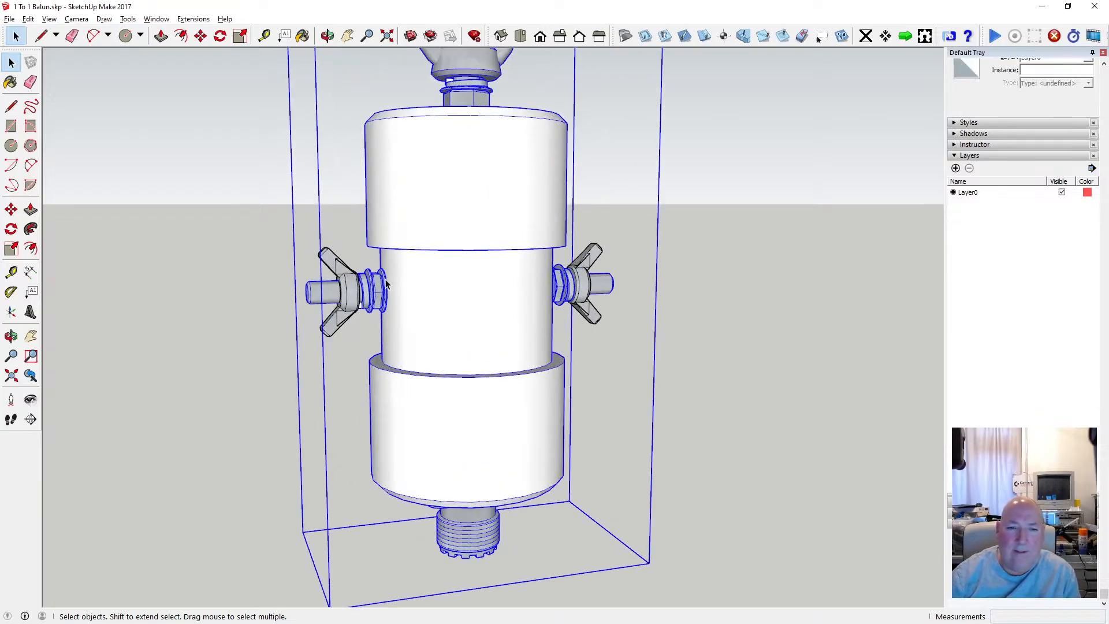
click(354, 295)
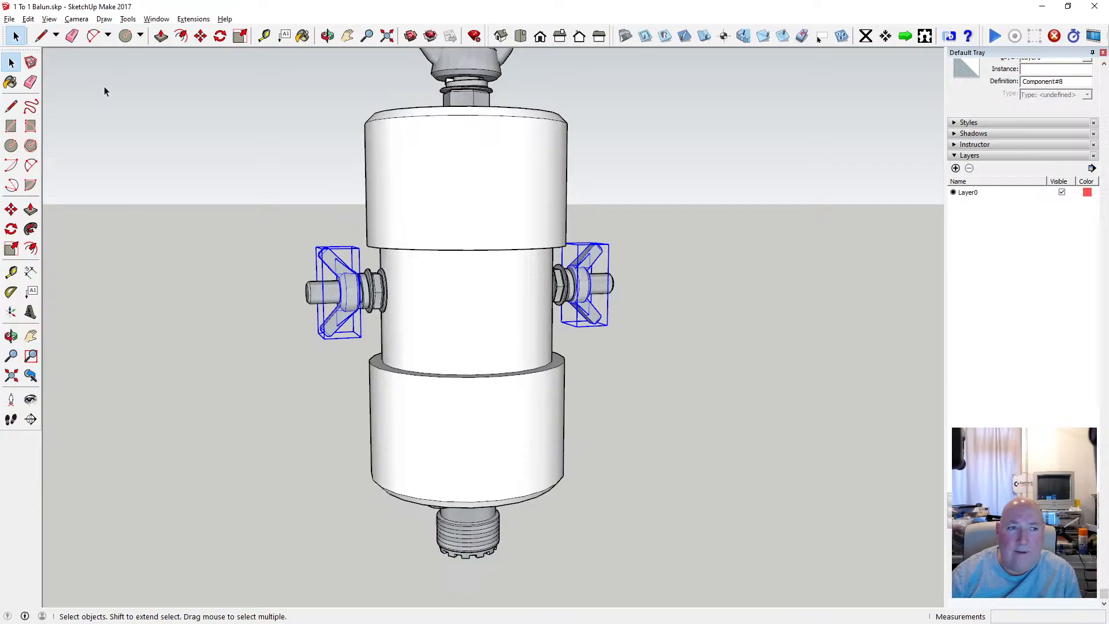
click(28, 19)
click(52, 62)
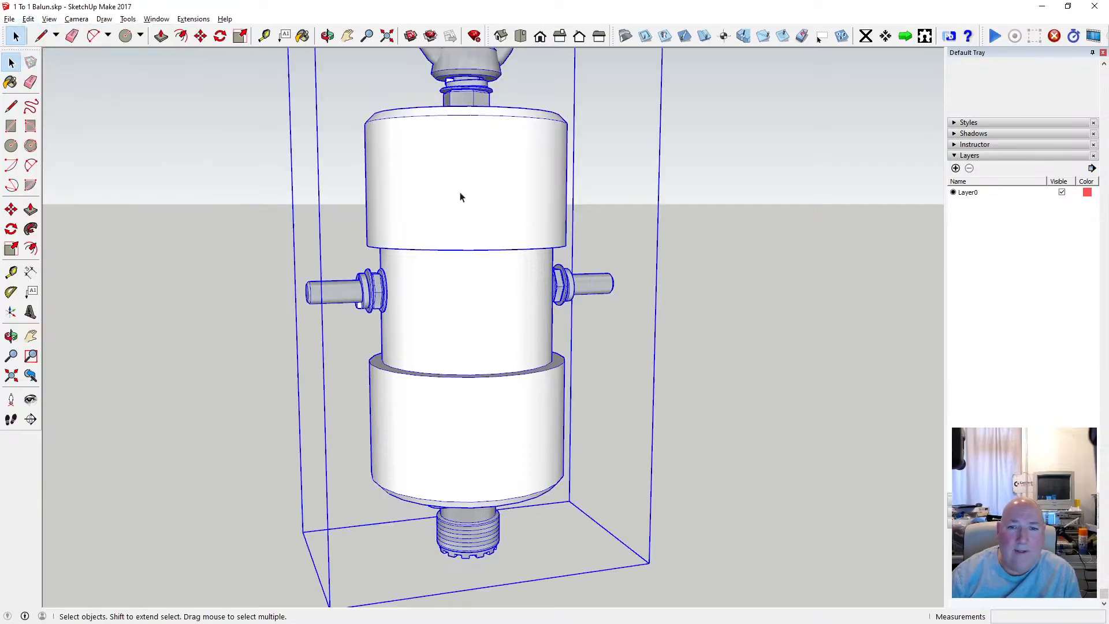
double_click(460, 197)
click(27, 19)
click(60, 99)
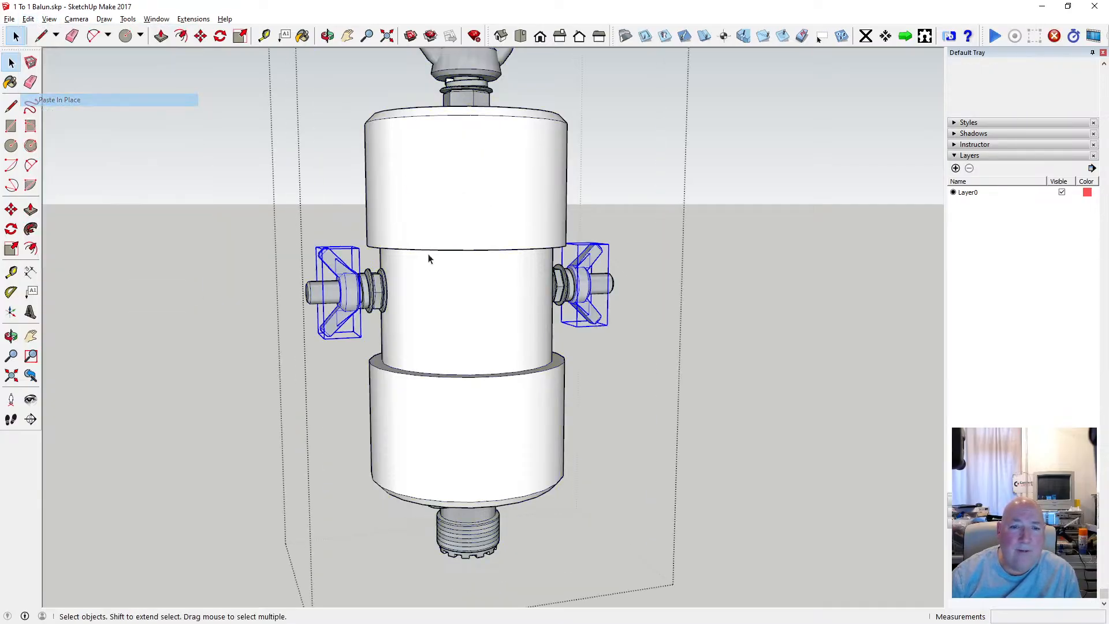
scroll(446, 312, down, 5)
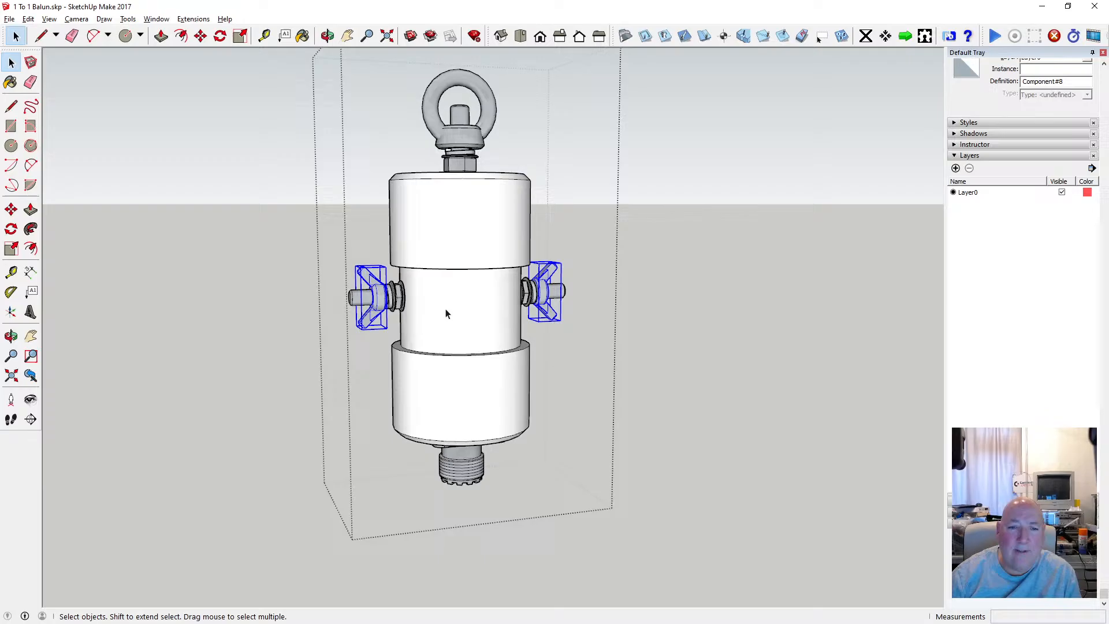
click(201, 36)
click(494, 247)
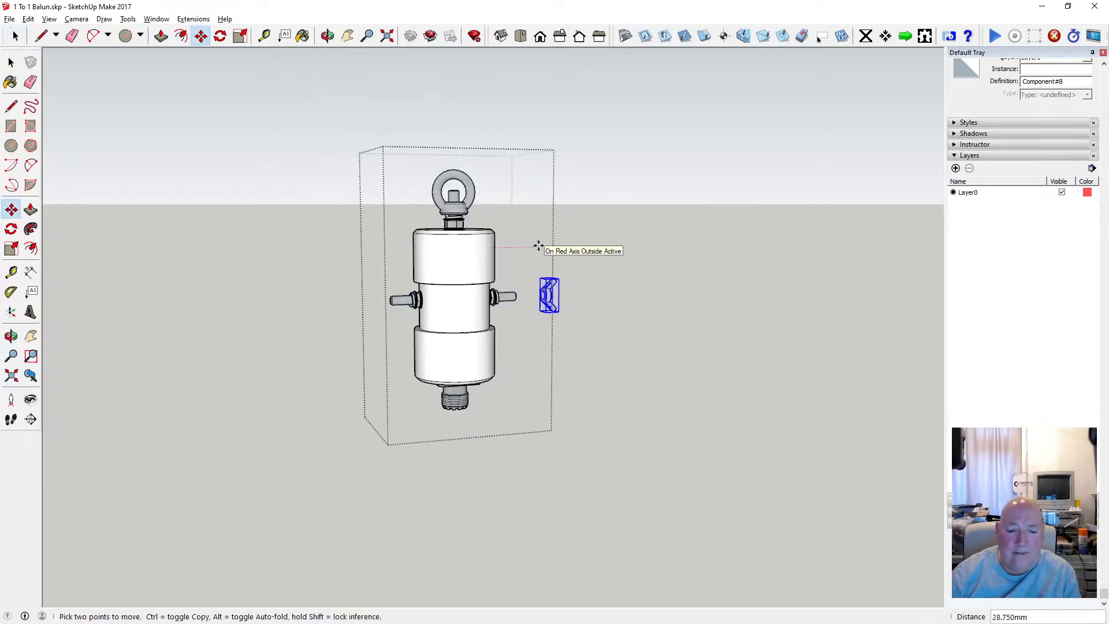
key(Escape)
key(space)
Close the balun group and test-move it sideways to check that all its hardware travels together.
click(339, 205)
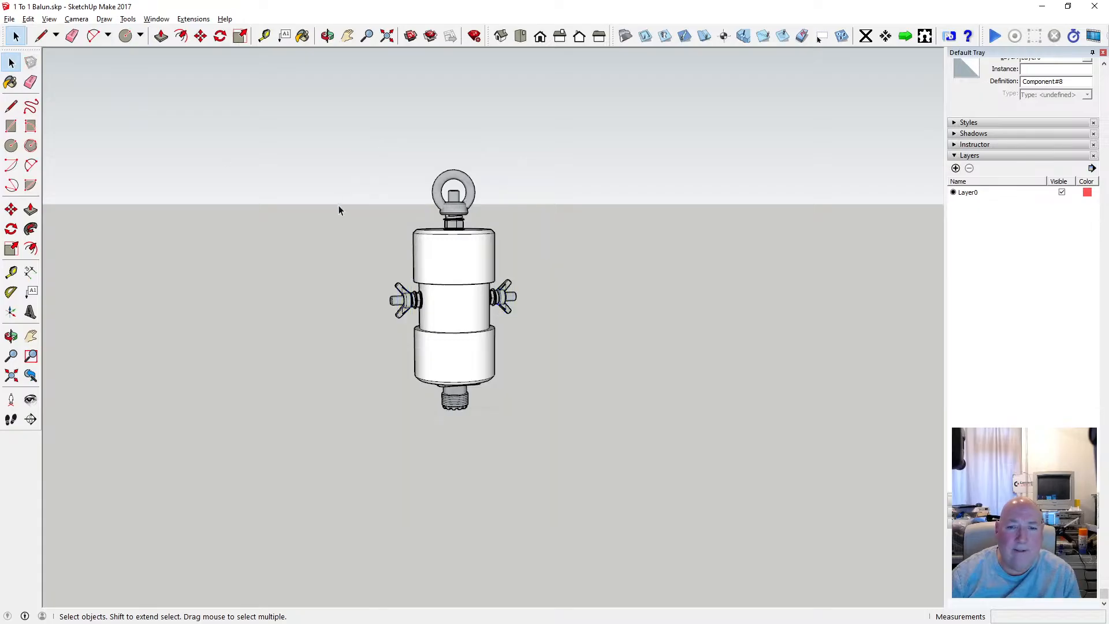
click(200, 37)
click(480, 263)
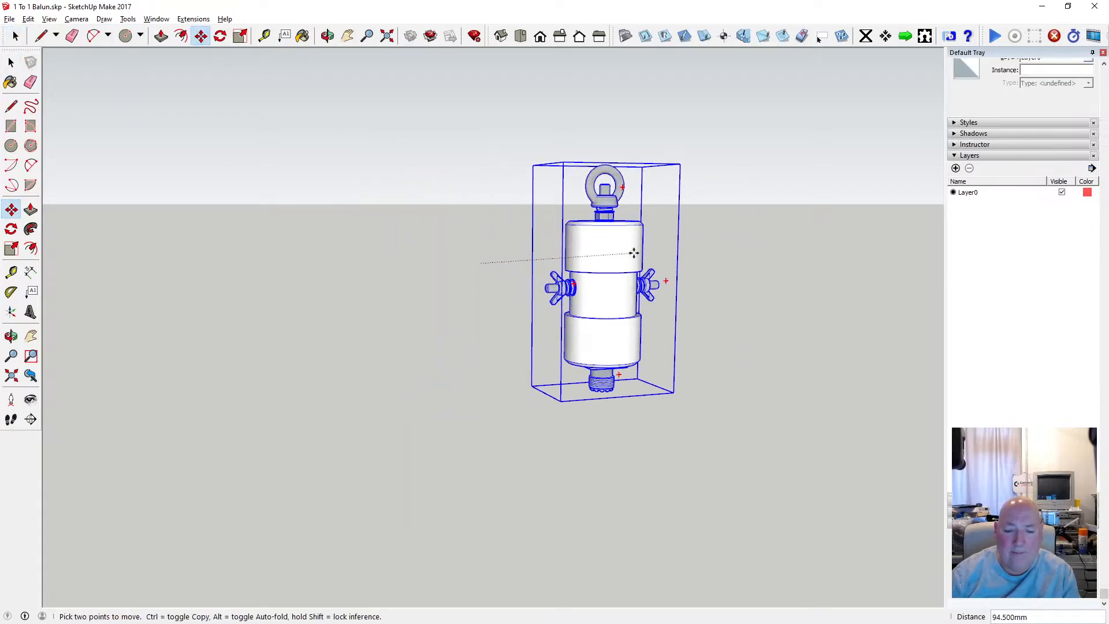
key(Escape)
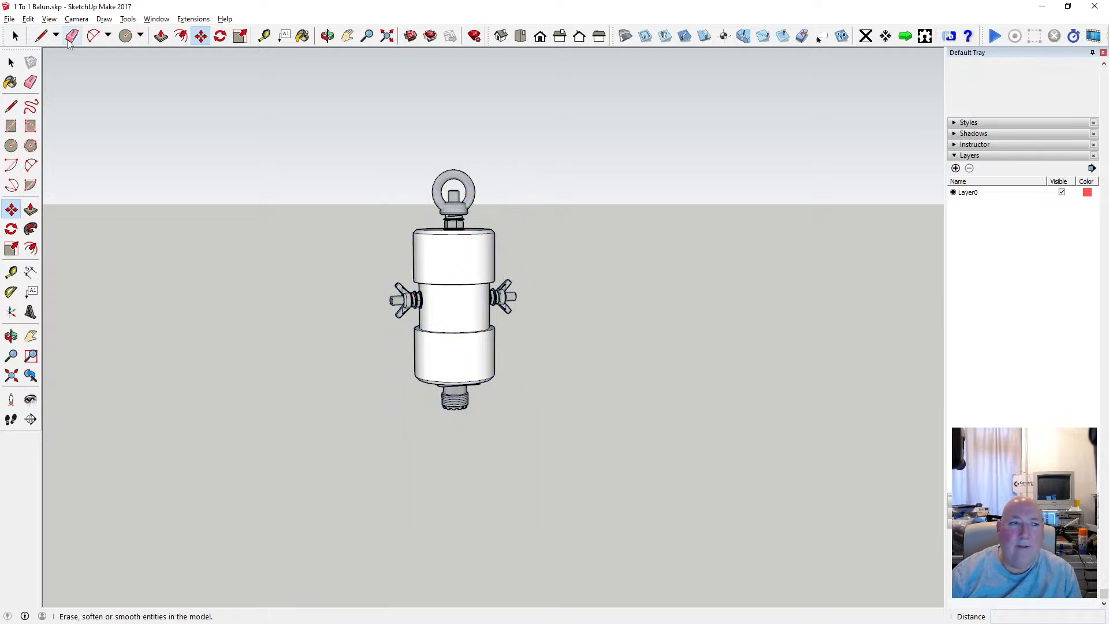
Copy the complete balun group to the clipboard and save the balun file.
click(11, 63)
click(475, 265)
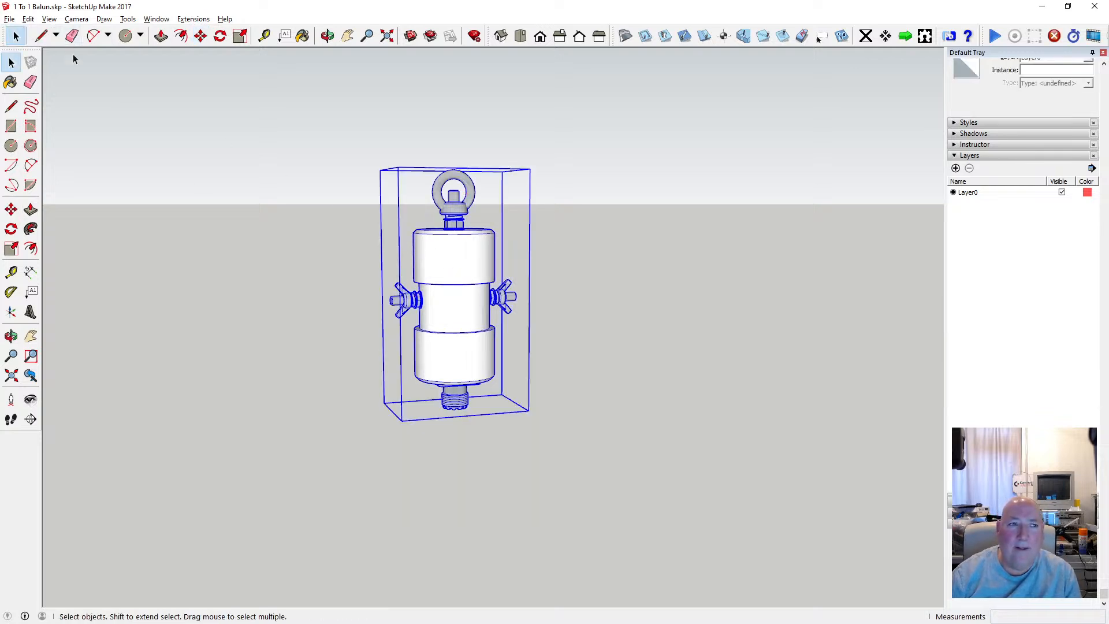
click(23, 19)
click(49, 75)
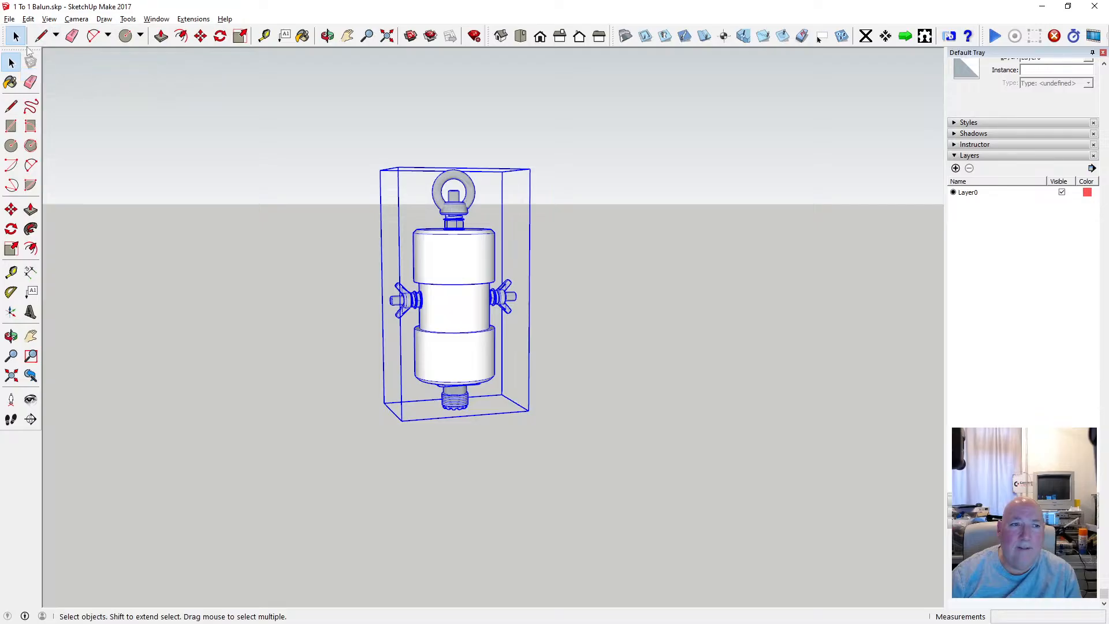
click(10, 19)
click(23, 75)
Open the Vertical 7 band HF Dipole model and paste the copied balun beside the antenna hub.
click(10, 19)
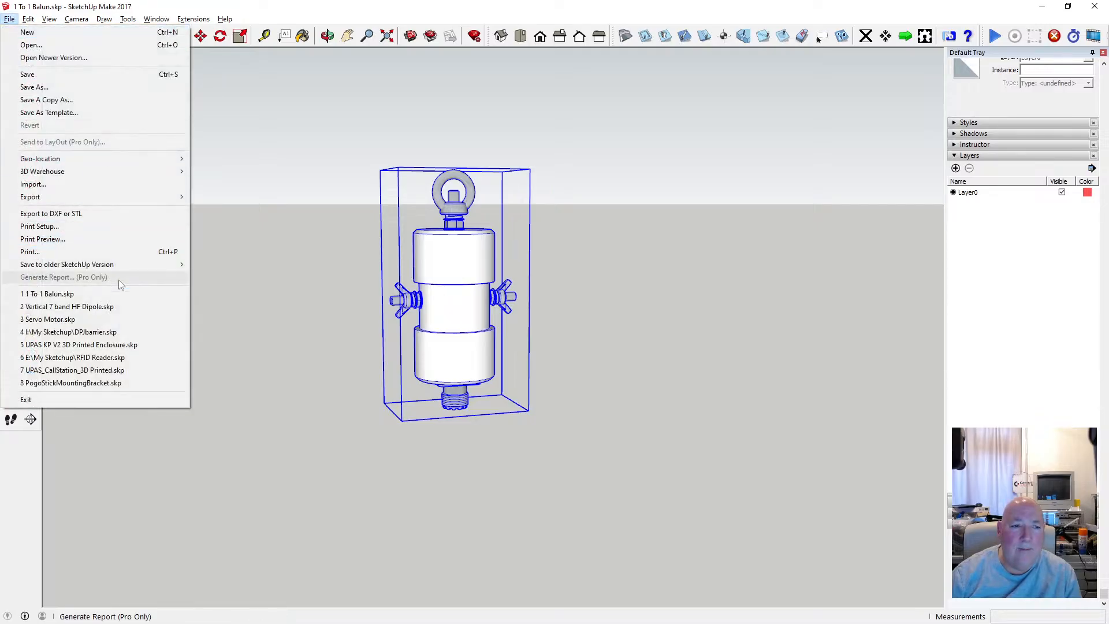
click(124, 307)
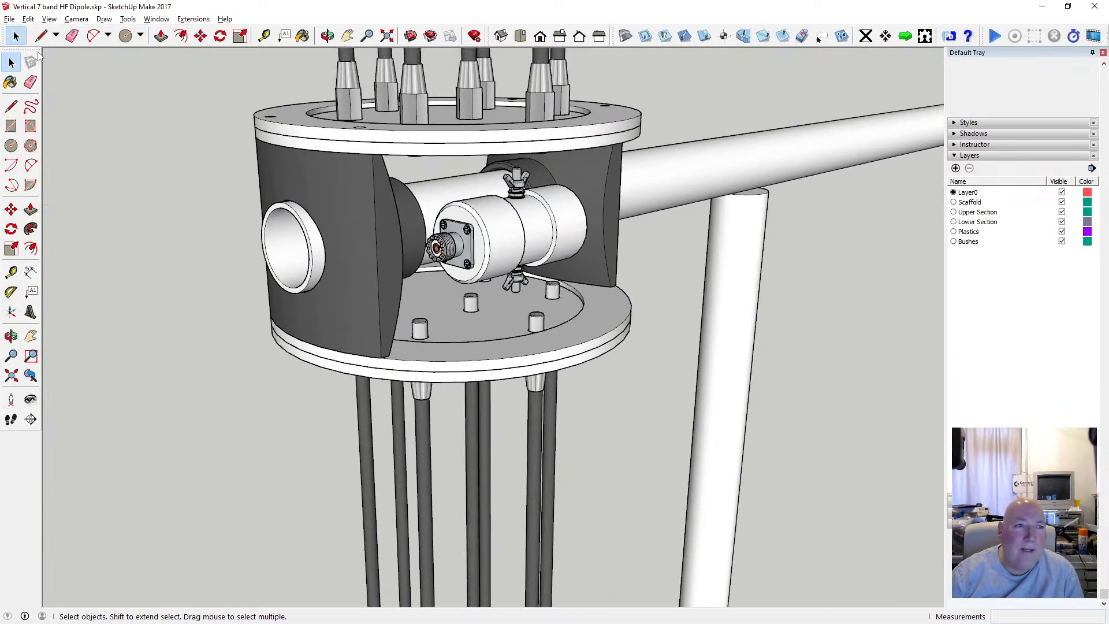
click(28, 19)
click(58, 83)
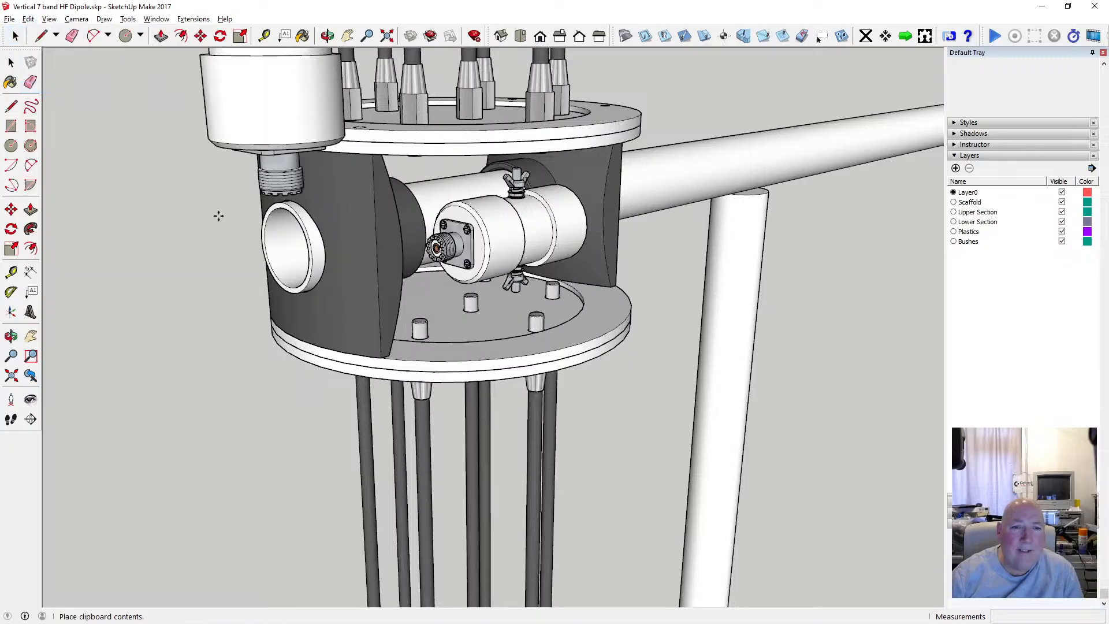
scroll(280, 493, down, 4)
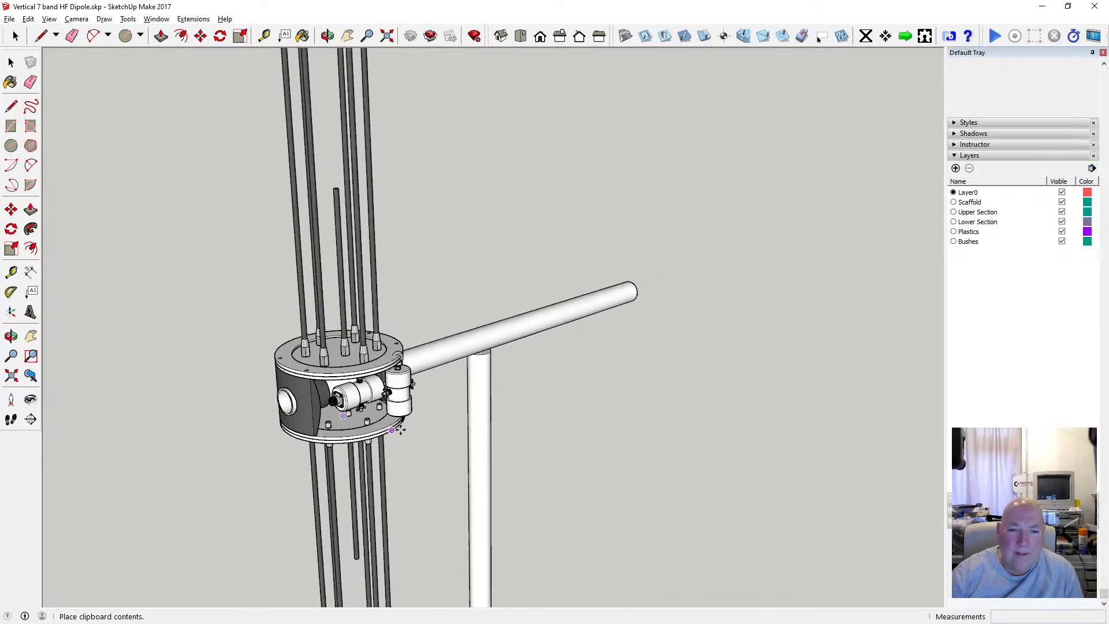
click(430, 446)
Rotate the pasted balun 90 degrees about the green axis so it lies parallel to the horizontal tube.
key(m)
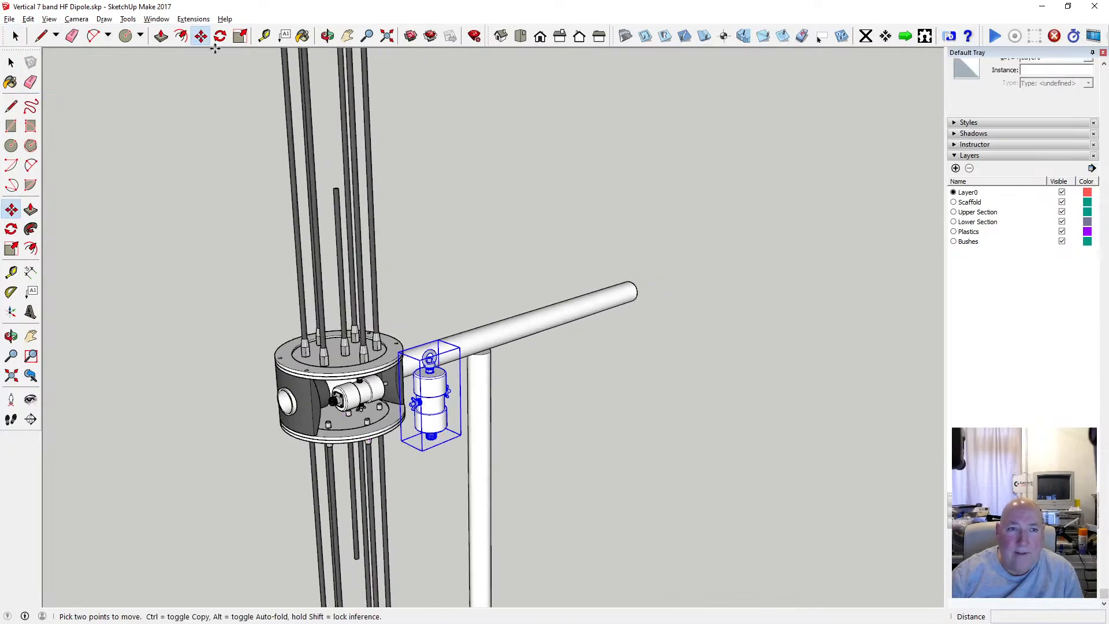
key(q)
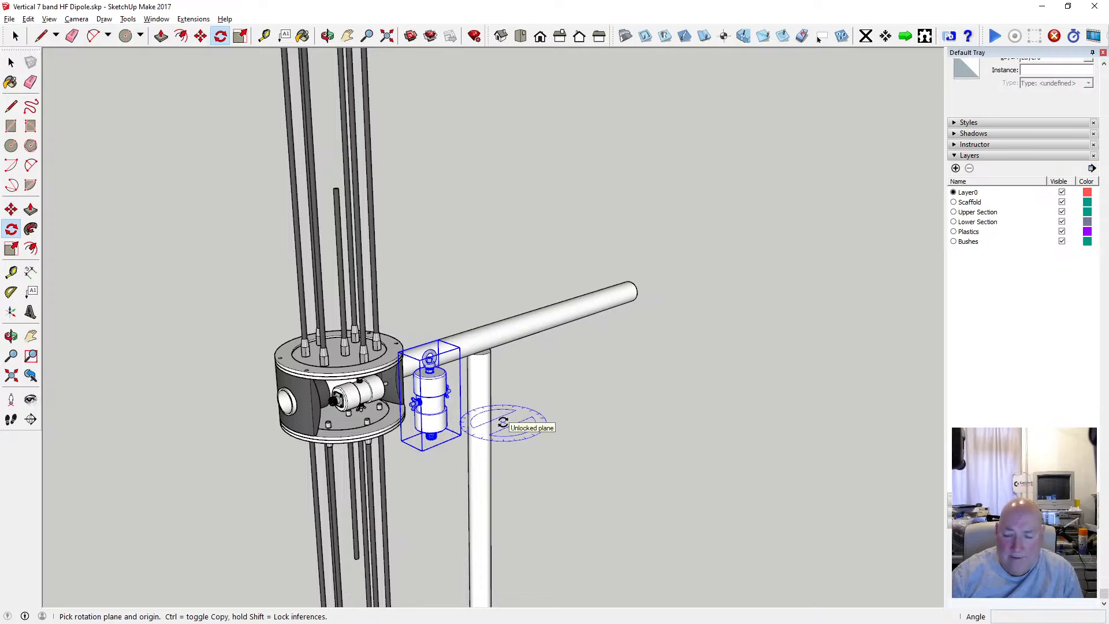
key(Right)
key(Left)
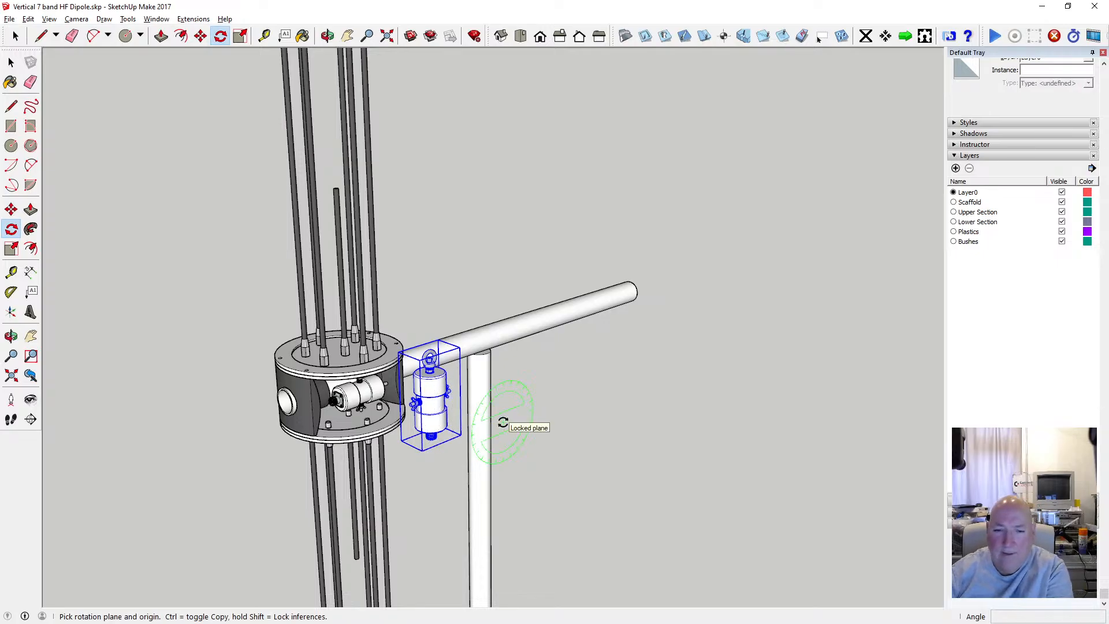
click(441, 412)
click(564, 390)
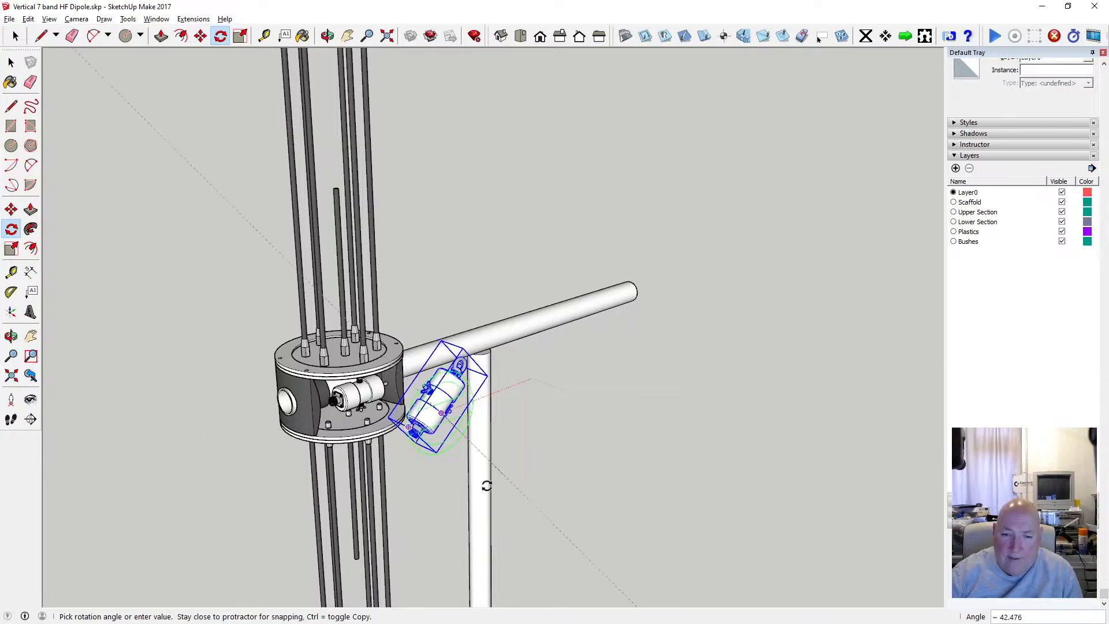
click(440, 518)
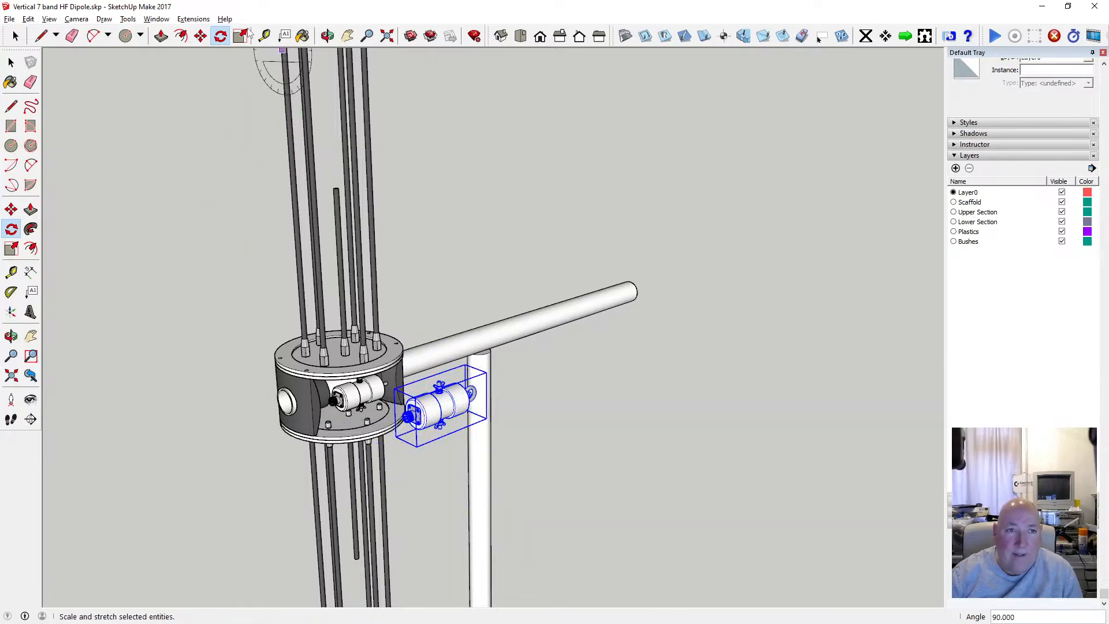
Move the new balun onto the old one inside the hub, matching their end-cap endpoints with the X-ray face style switched on.
click(201, 36)
scroll(425, 382, up, 5)
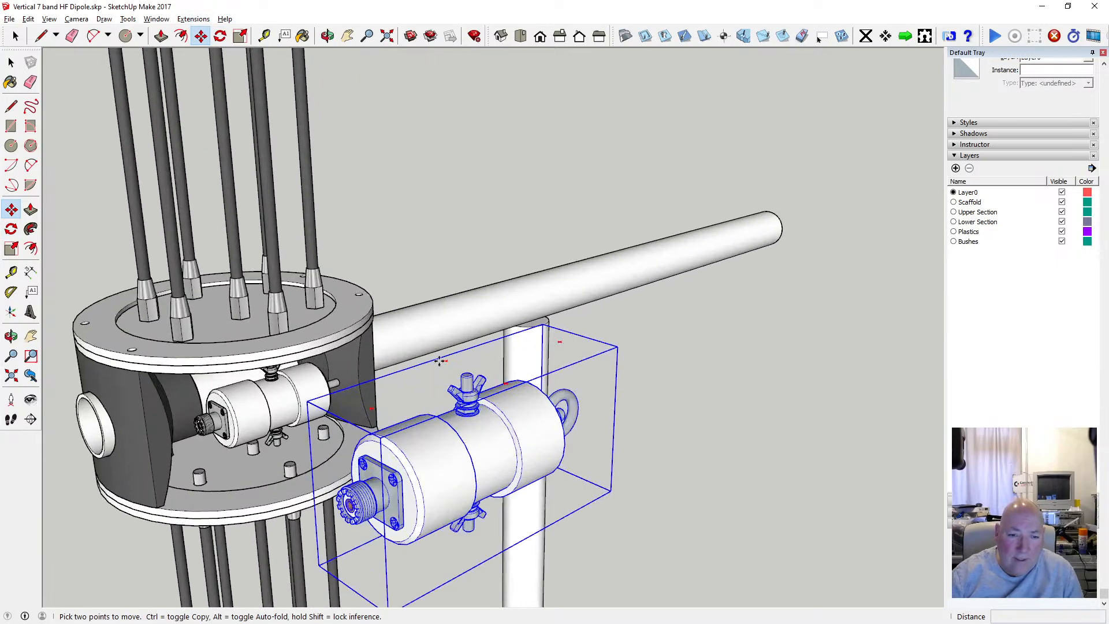
click(416, 498)
scroll(225, 399, up, 2)
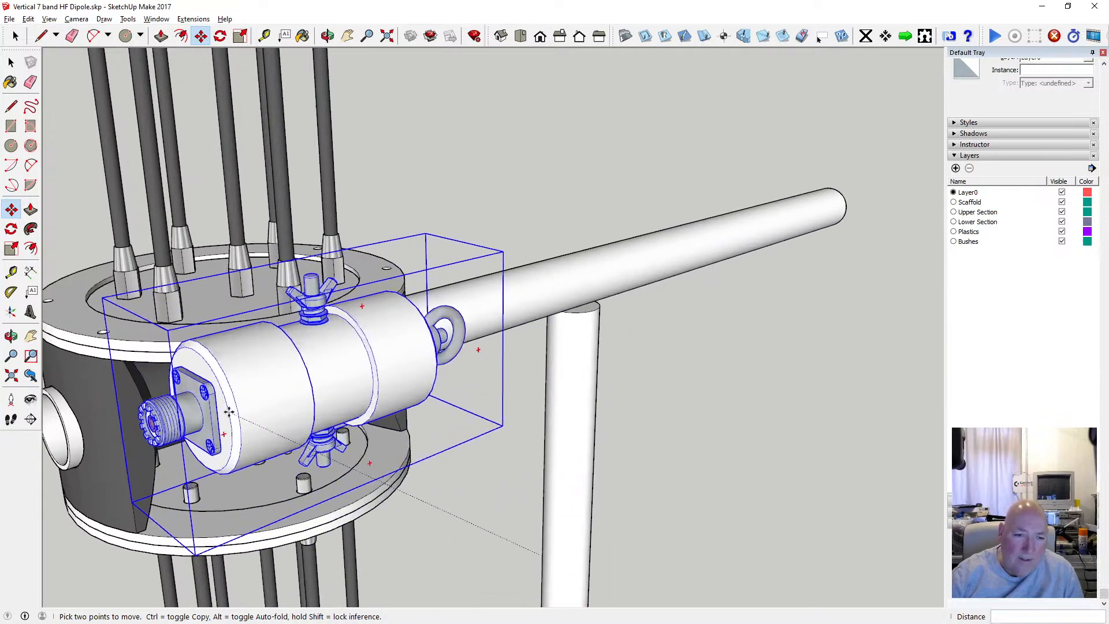
click(49, 19)
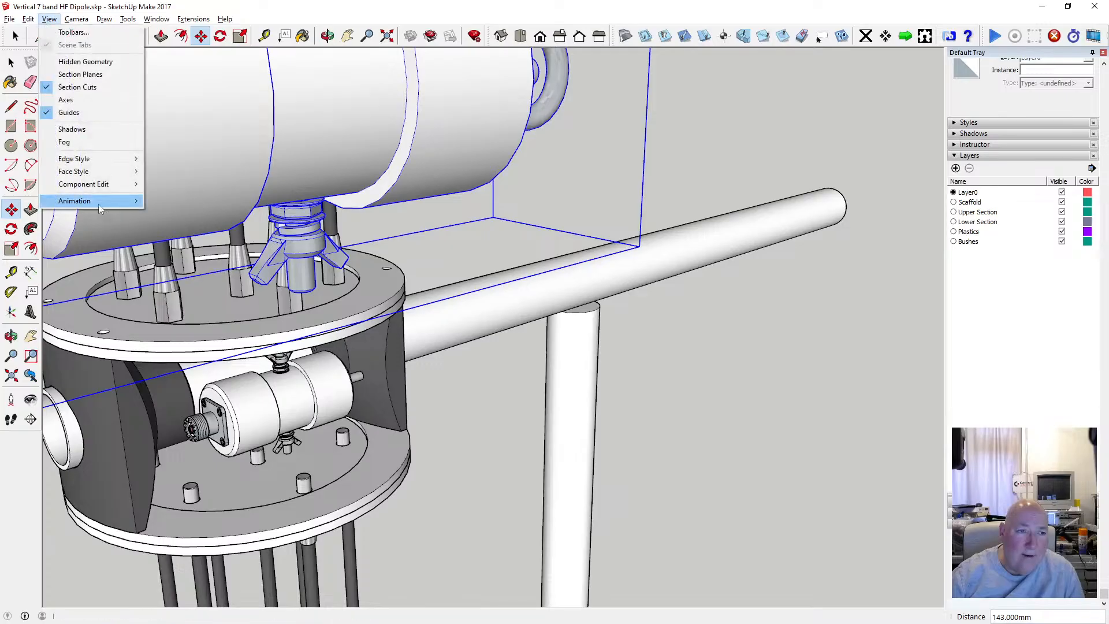
mouse_move(115, 169)
click(173, 168)
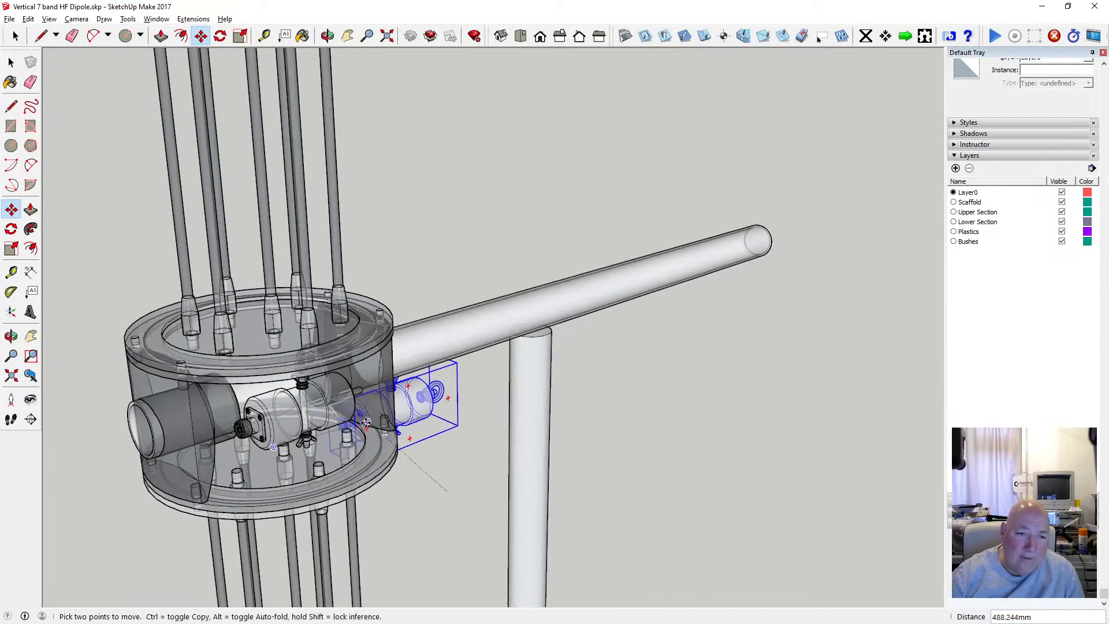
scroll(289, 416, up, 5)
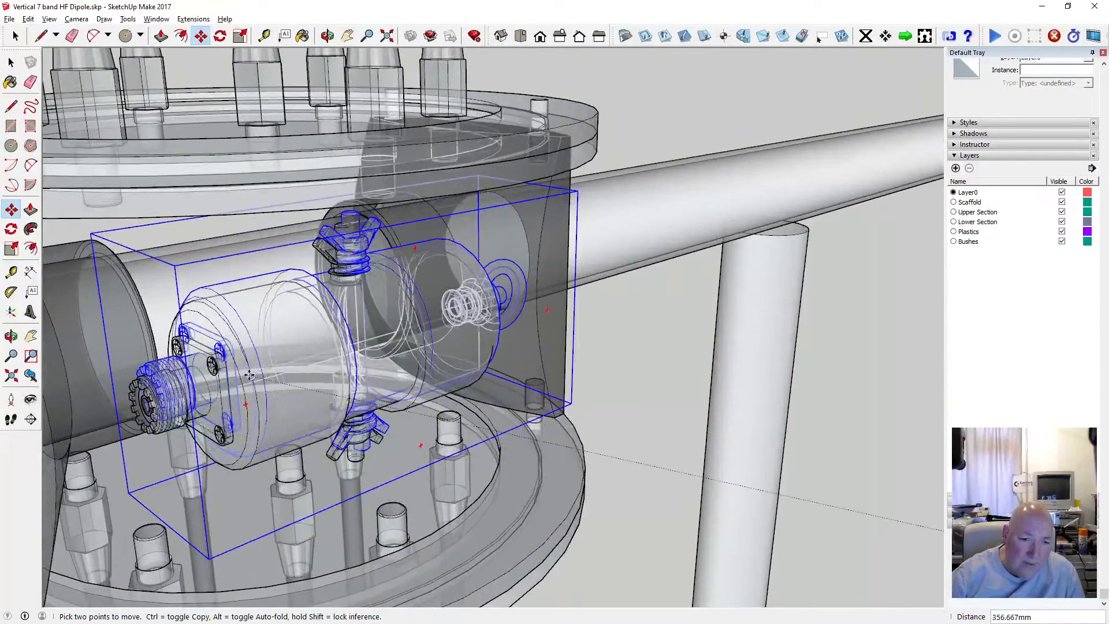
scroll(249, 384, up, 3)
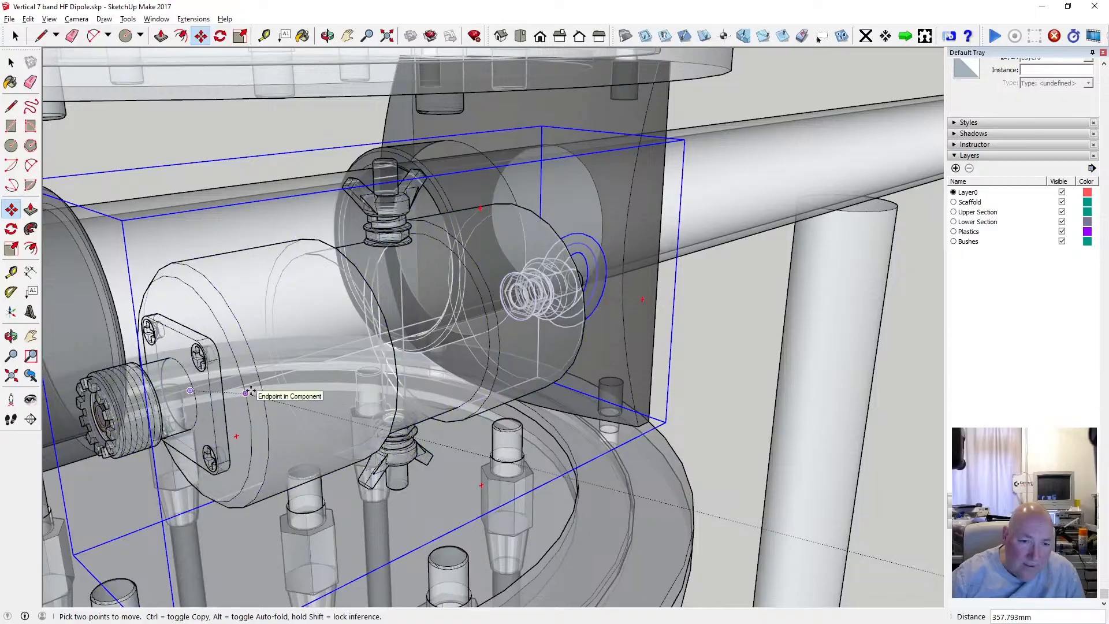
click(249, 393)
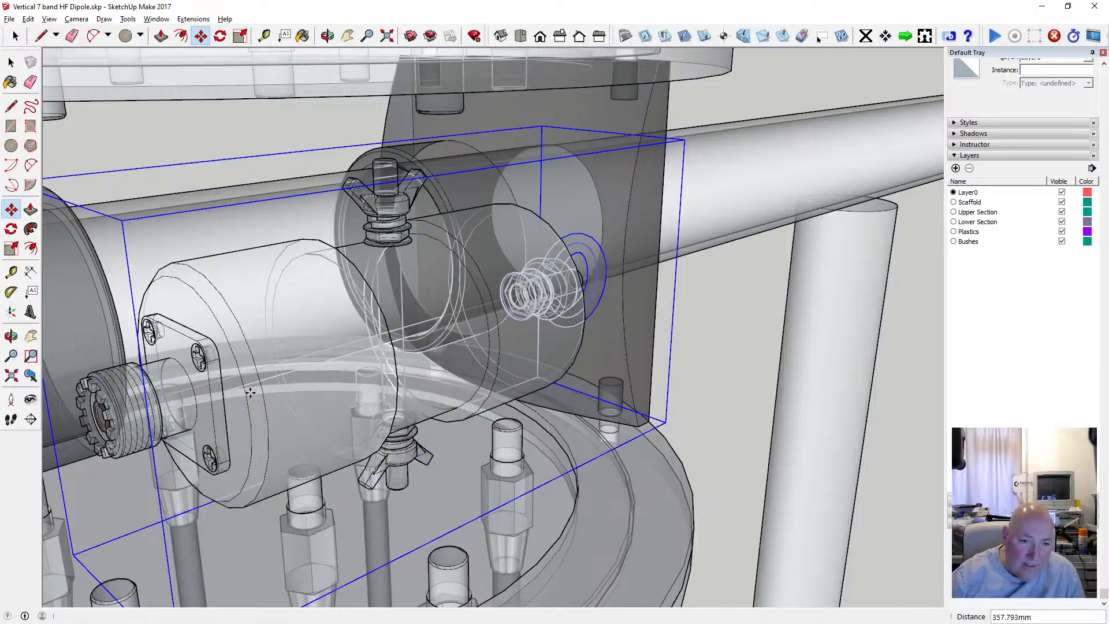
Select the old balun without the eye fitting inside the hub and remove it, leaving the new balun unselected.
scroll(411, 345, down, 3)
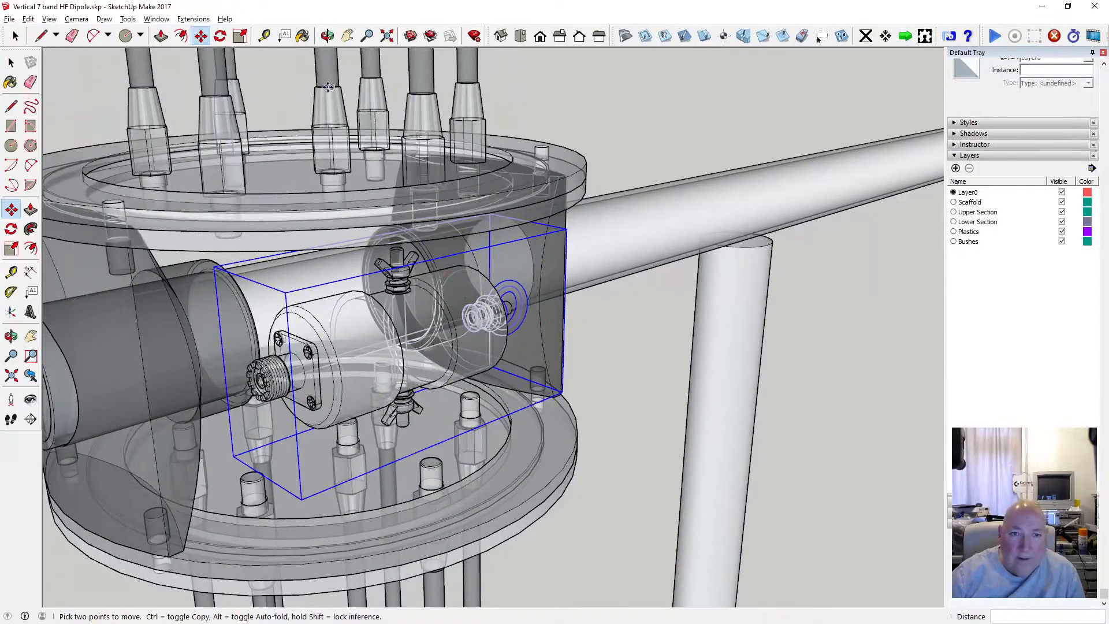
click(327, 36)
drag(399, 234, 290, 220)
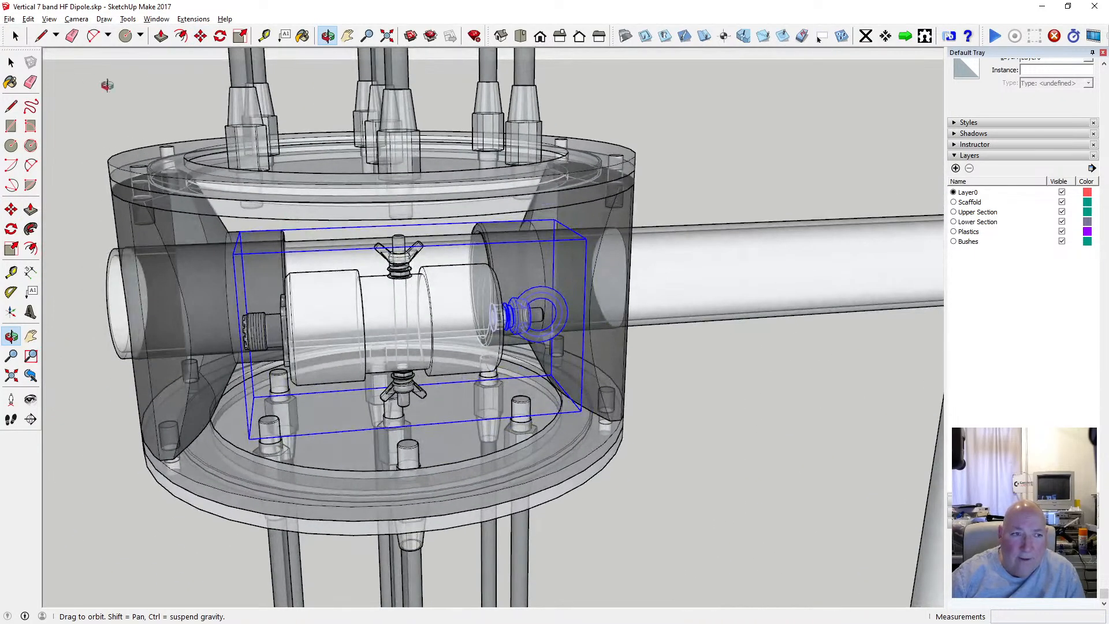
key(space)
click(401, 256)
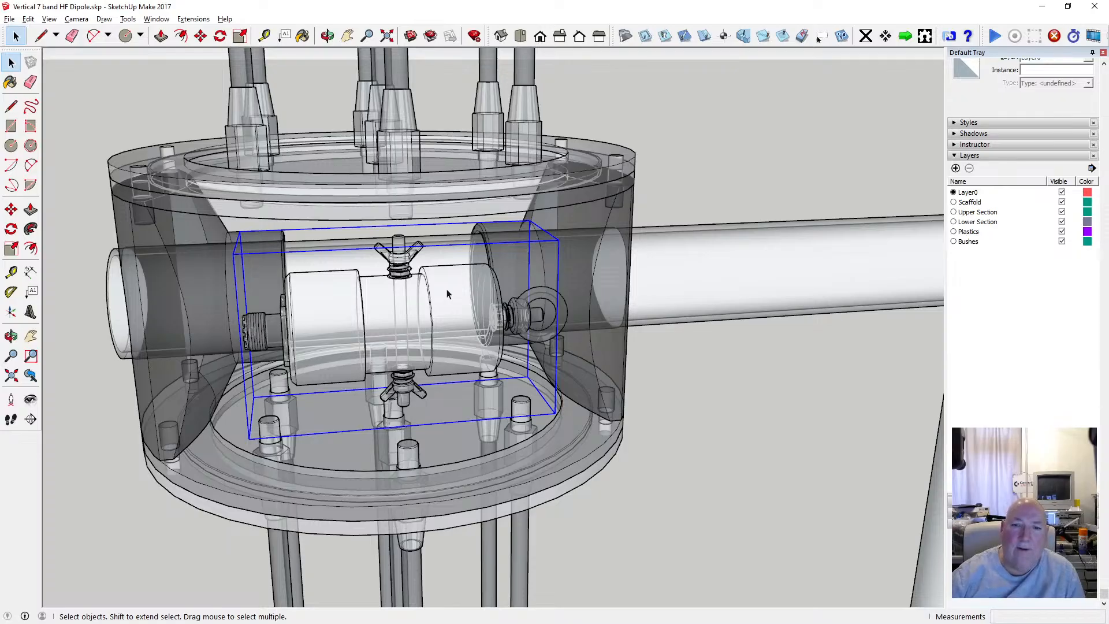
key(ctrl+t)
scroll(522, 233, down, 3)
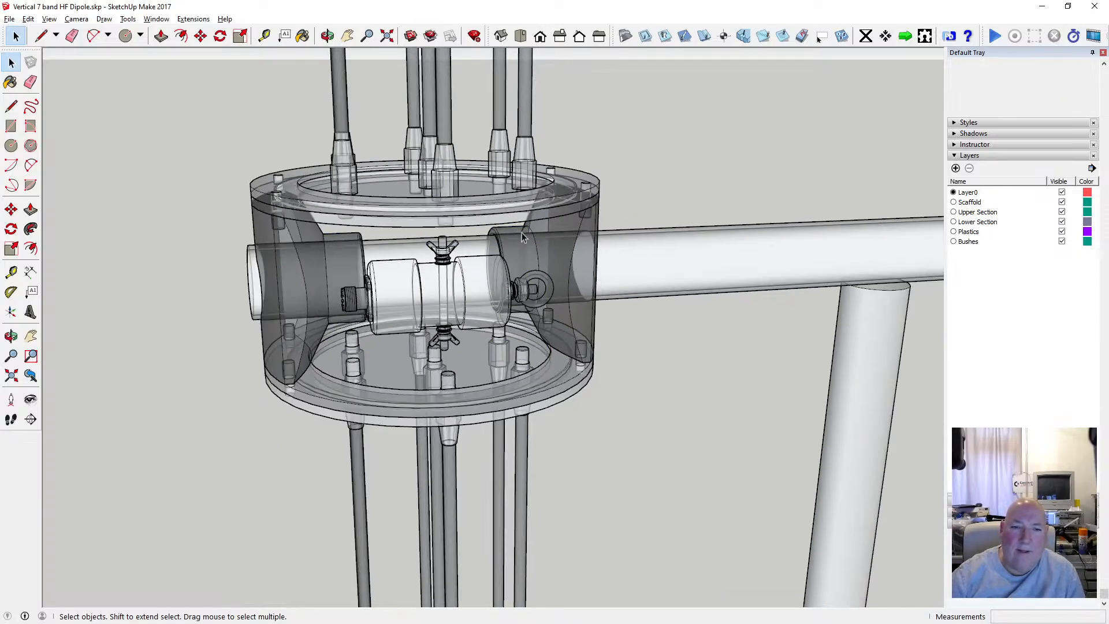
Switch off the X-ray face style to show the hub and balun with solid faces.
click(327, 37)
mouse_move(372, 188)
mouse_down()
mouse_move(358, 187)
mouse_move(525, 176)
mouse_move(463, 169)
mouse_up()
click(49, 19)
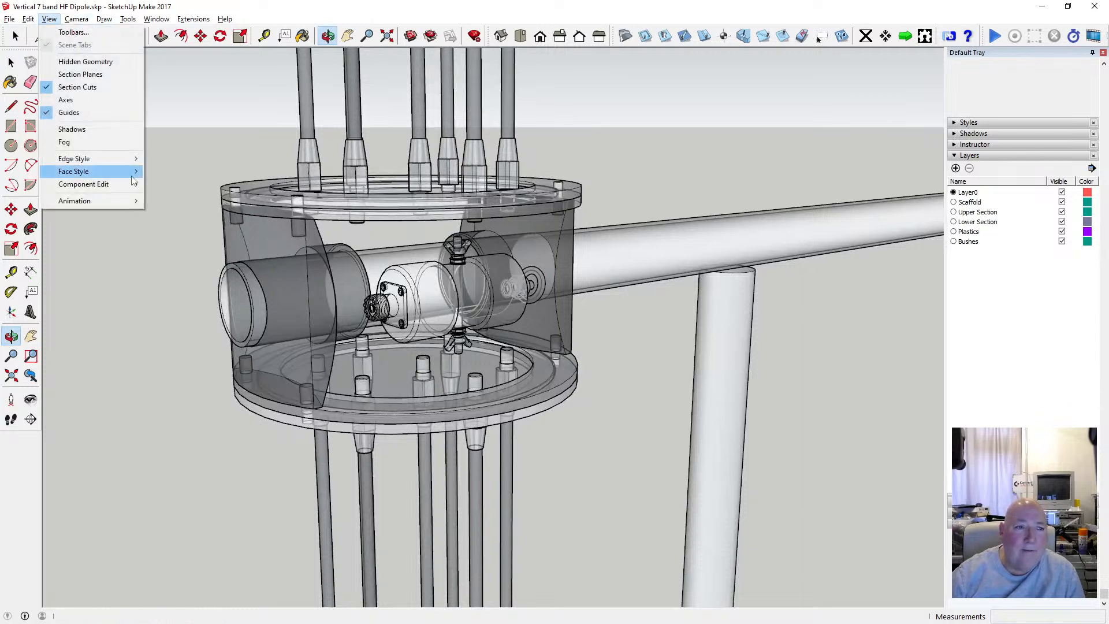
click(171, 168)
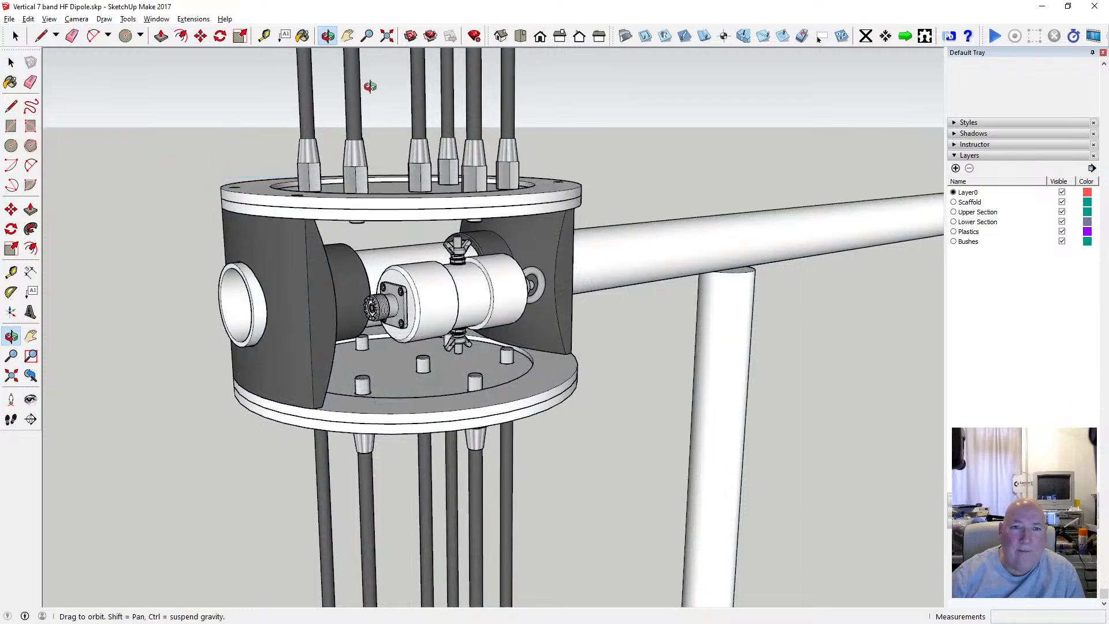
Examine the balun's fit inside the hub from several angles and distances, including the surrounding rods and support tubes.
mouse_move(530, 280)
mouse_down()
mouse_move(431, 160)
mouse_move(525, 302)
mouse_move(445, 289)
mouse_move(107, 313)
mouse_move(600, 314)
mouse_move(564, 312)
mouse_move(684, 296)
mouse_up()
scroll(551, 320, down, 6)
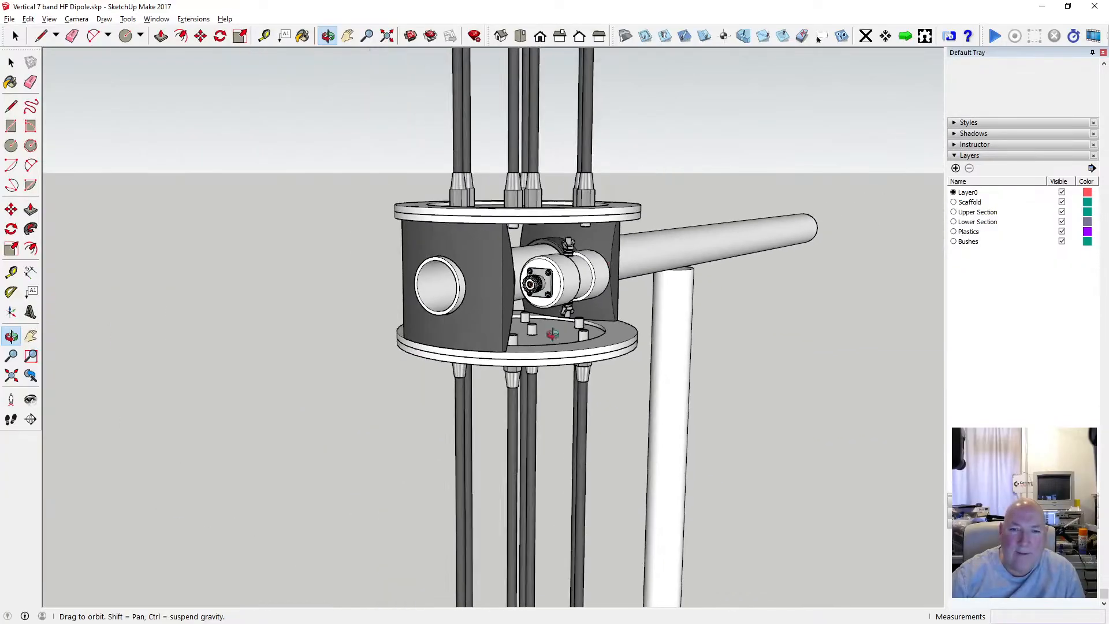
mouse_move(553, 334)
mouse_down()
mouse_move(470, 182)
mouse_move(423, 353)
mouse_up()
scroll(572, 231, down, 5)
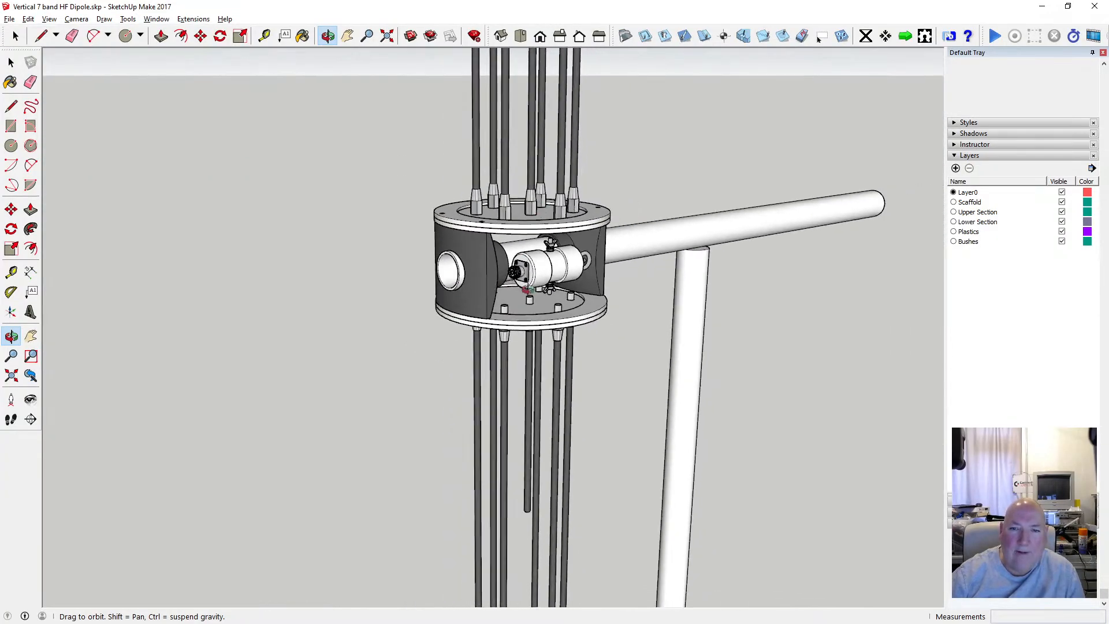
scroll(572, 231, up, 3)
scroll(402, 386, down, 4)
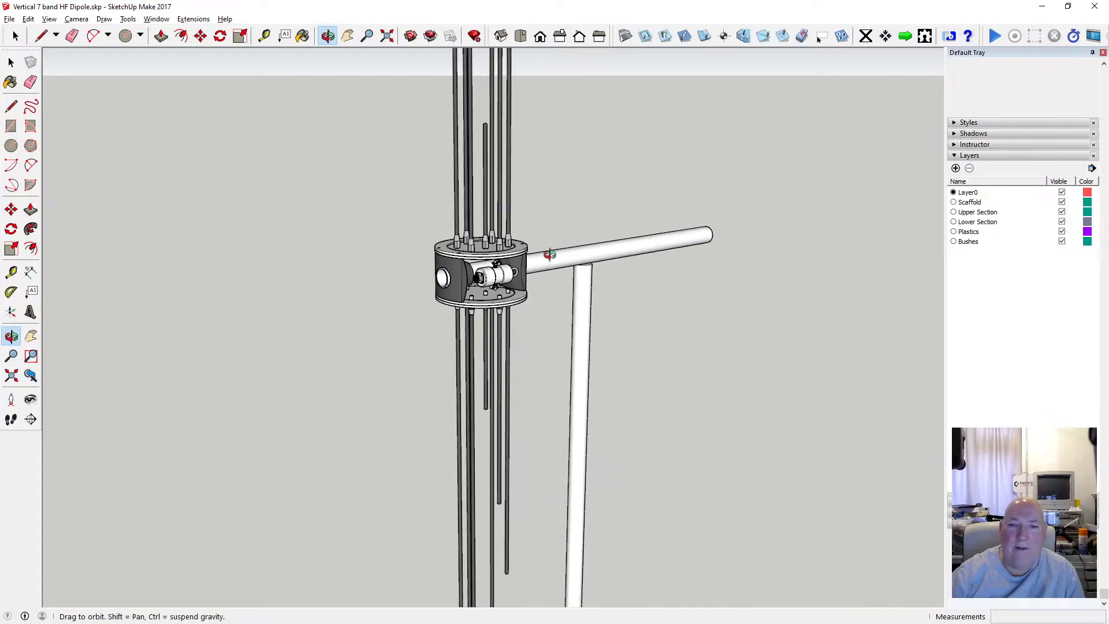
scroll(547, 253, up, 9)
drag(467, 284, 789, 207)
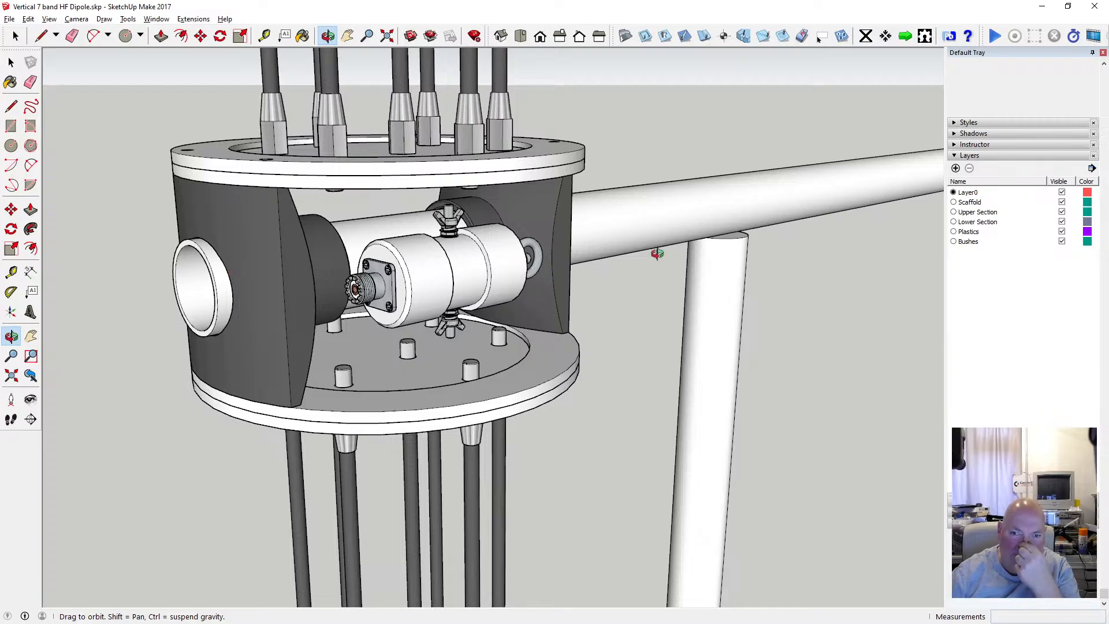
scroll(657, 253, down, 5)
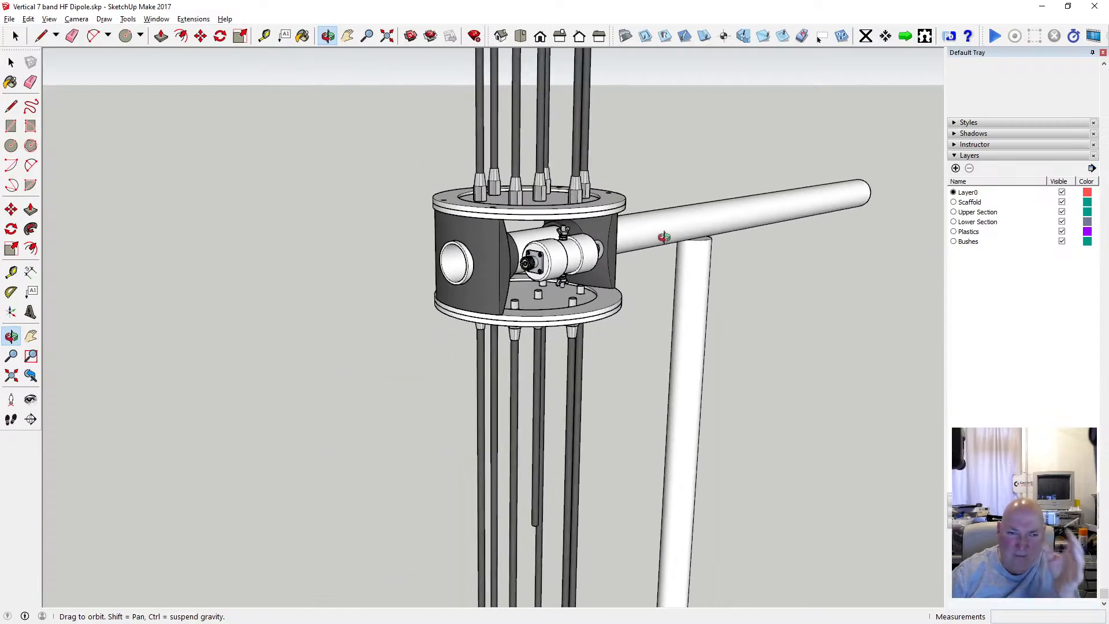
scroll(663, 234, down, 4)
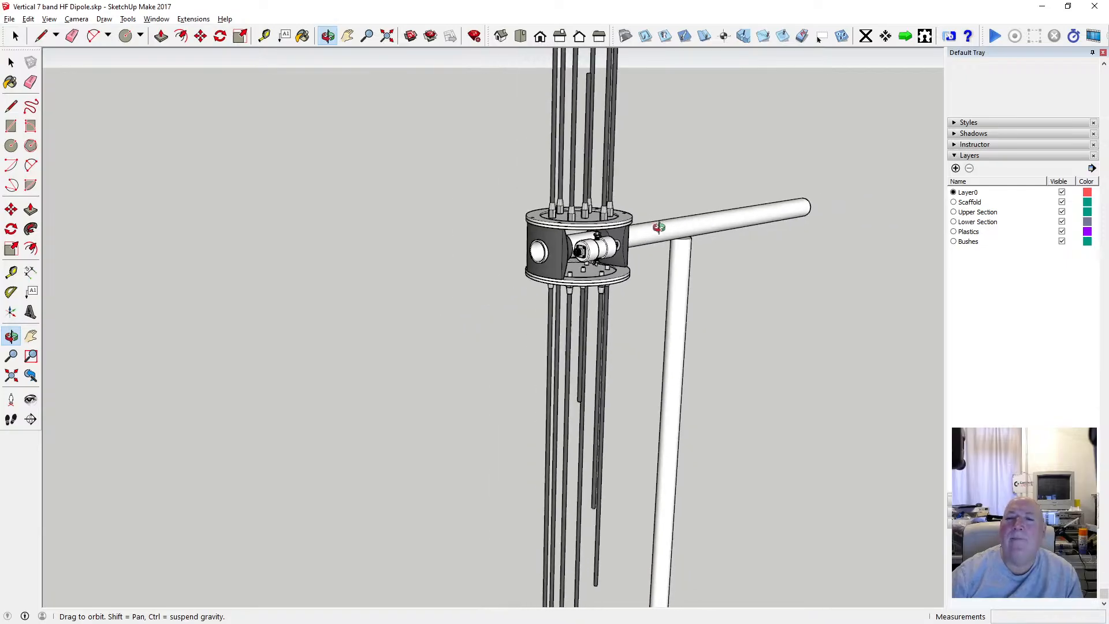
scroll(701, 225, up, 6)
scroll(617, 237, down, 4)
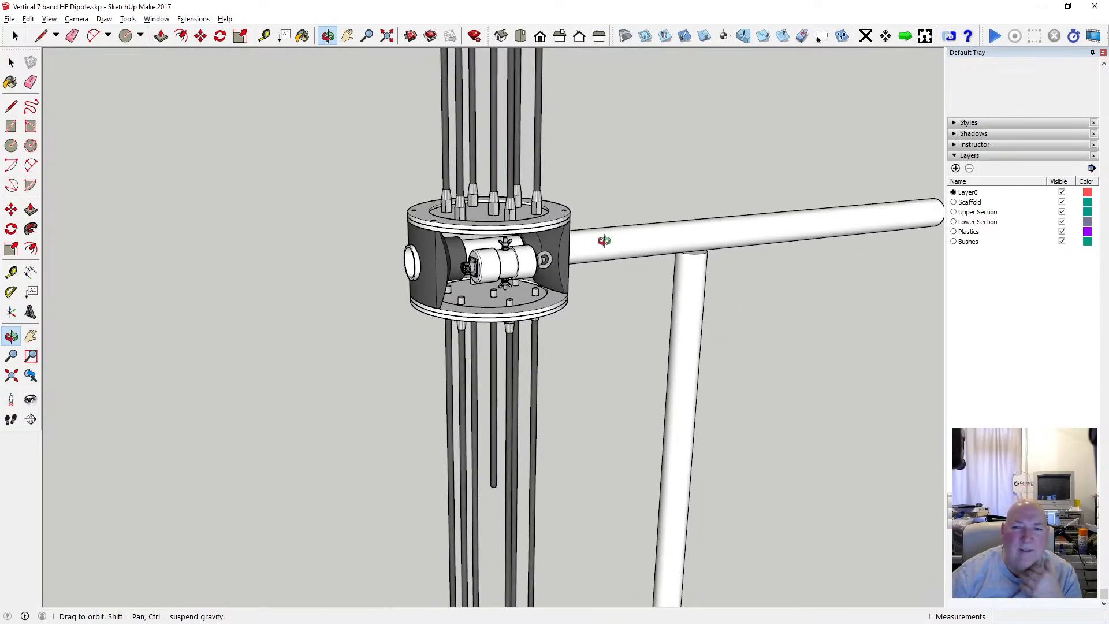
scroll(604, 240, down, 2)
scroll(584, 264, up, 5)
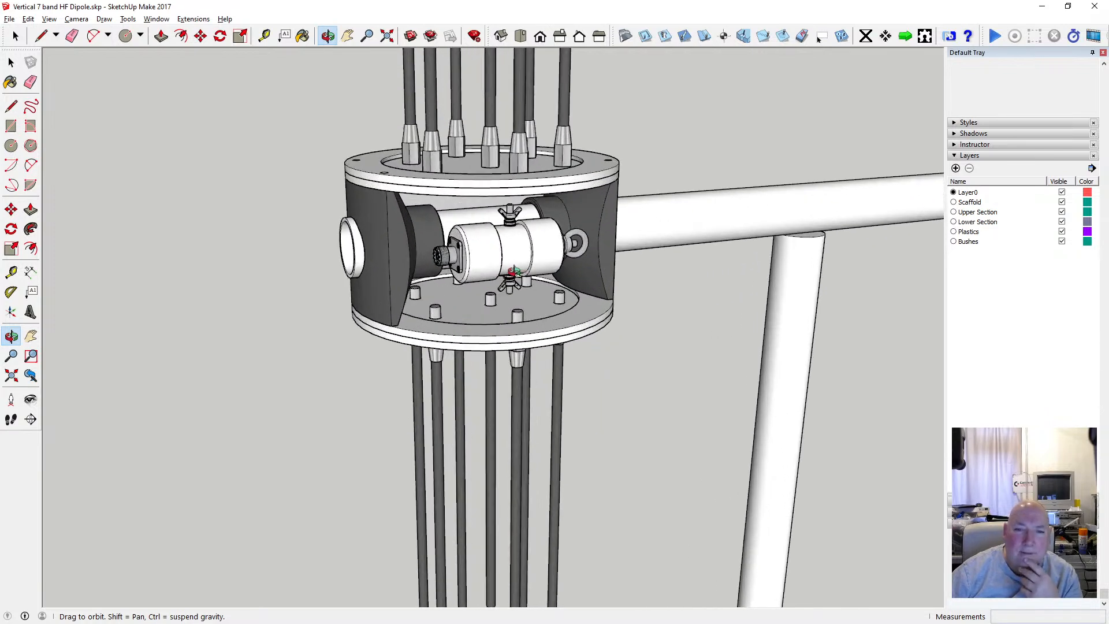
Save the Vertical 7 band HF Dipole model with the new balun in place.
click(9, 18)
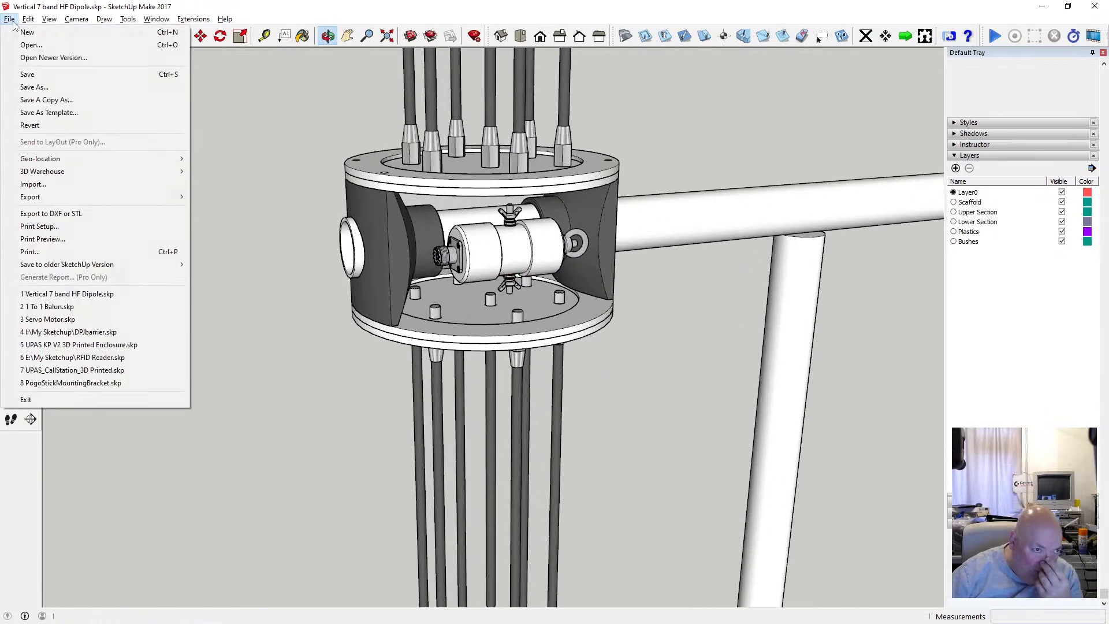
click(44, 74)
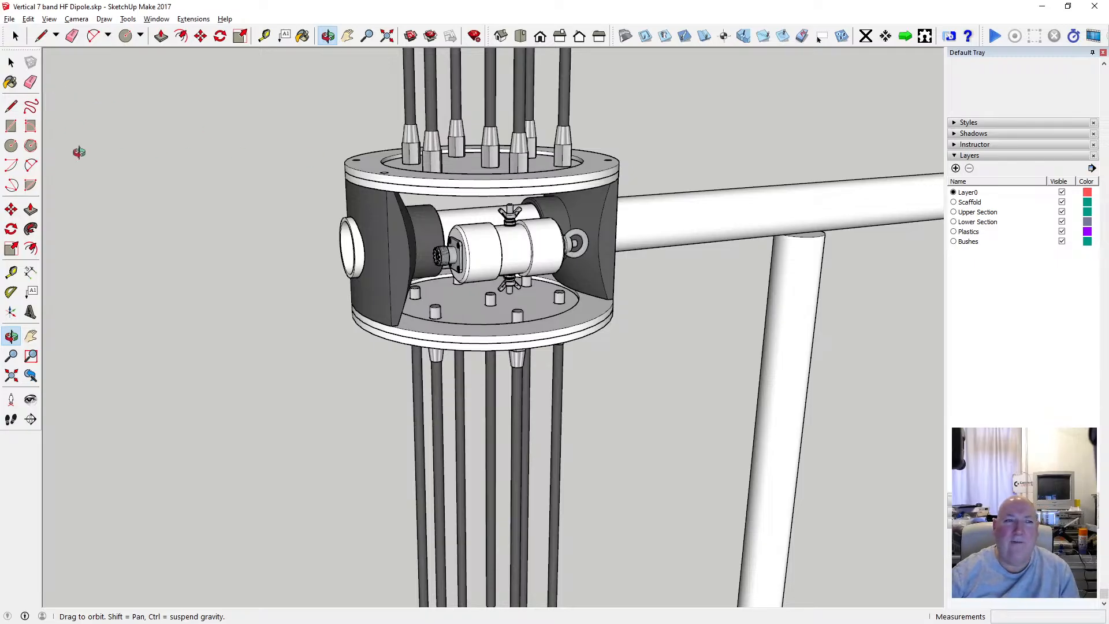
key(space)
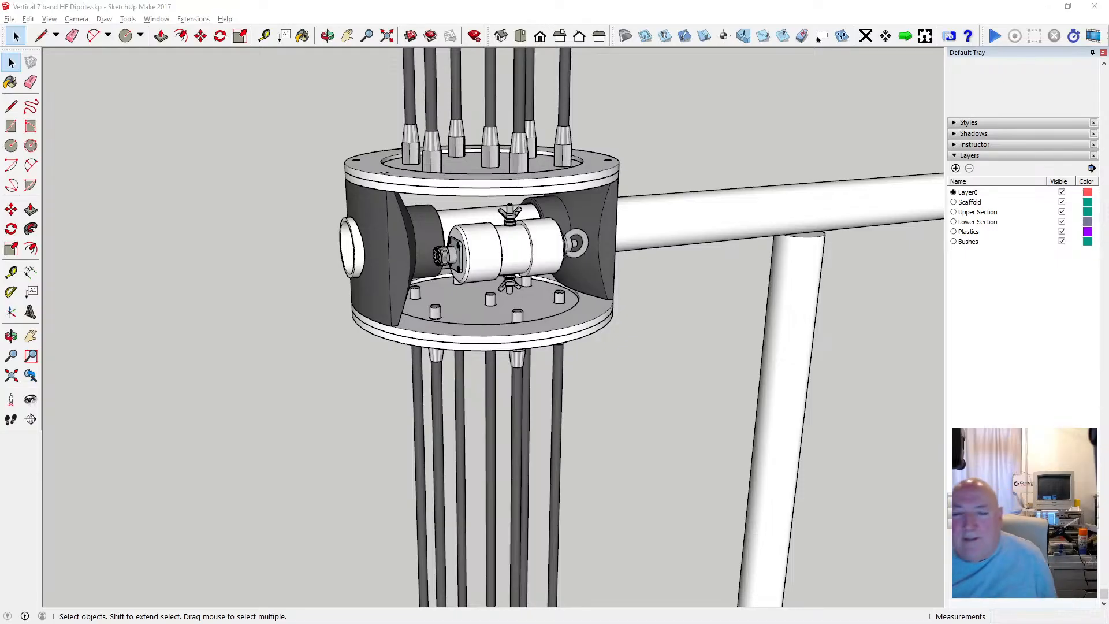
scroll(375, 158, up, 5)
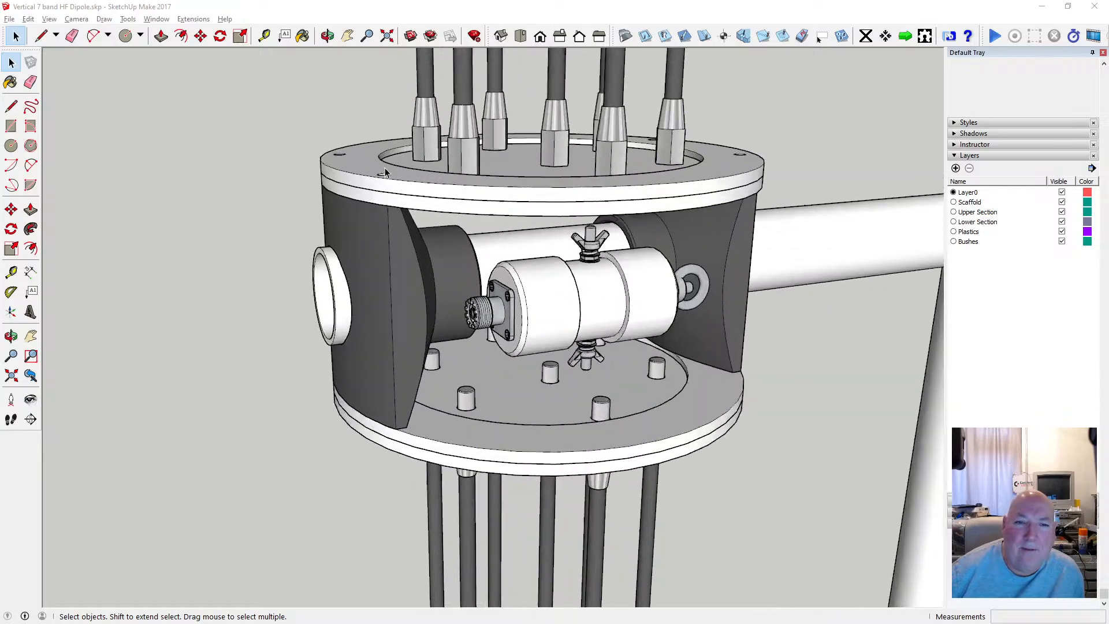
click(327, 35)
drag(421, 186, 388, 288)
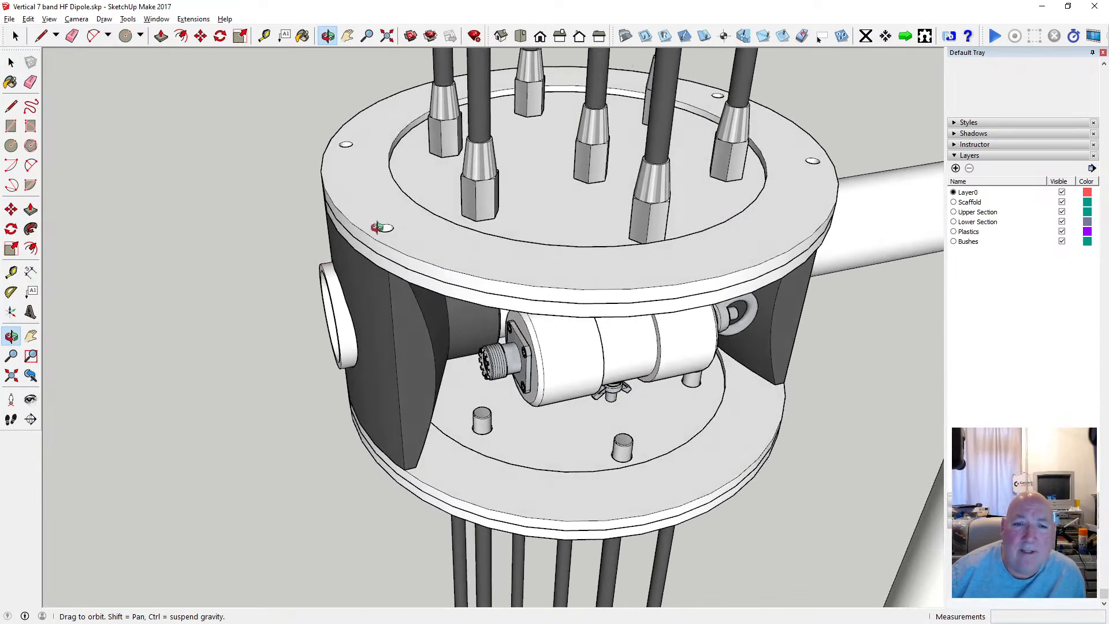
Inspect the new balun's socket end up close, and its position between the hub plates and rods from farther away.
drag(357, 183, 479, 170)
scroll(429, 227, up, 3)
scroll(429, 227, up, 2)
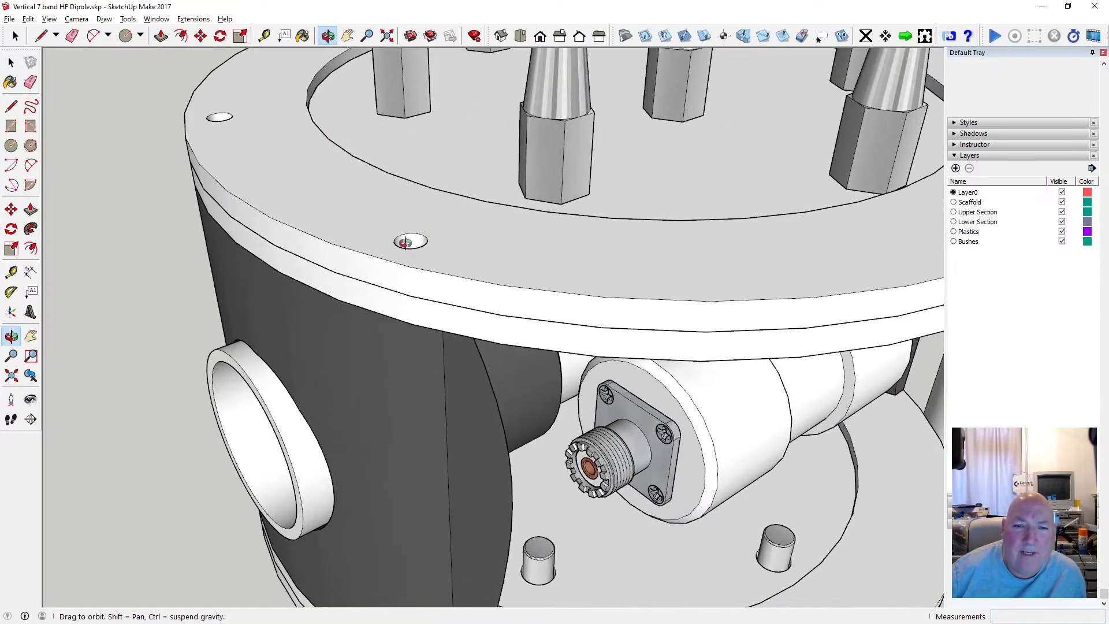
scroll(421, 208, down, 2)
drag(452, 221, 368, 207)
scroll(389, 185, down, 2)
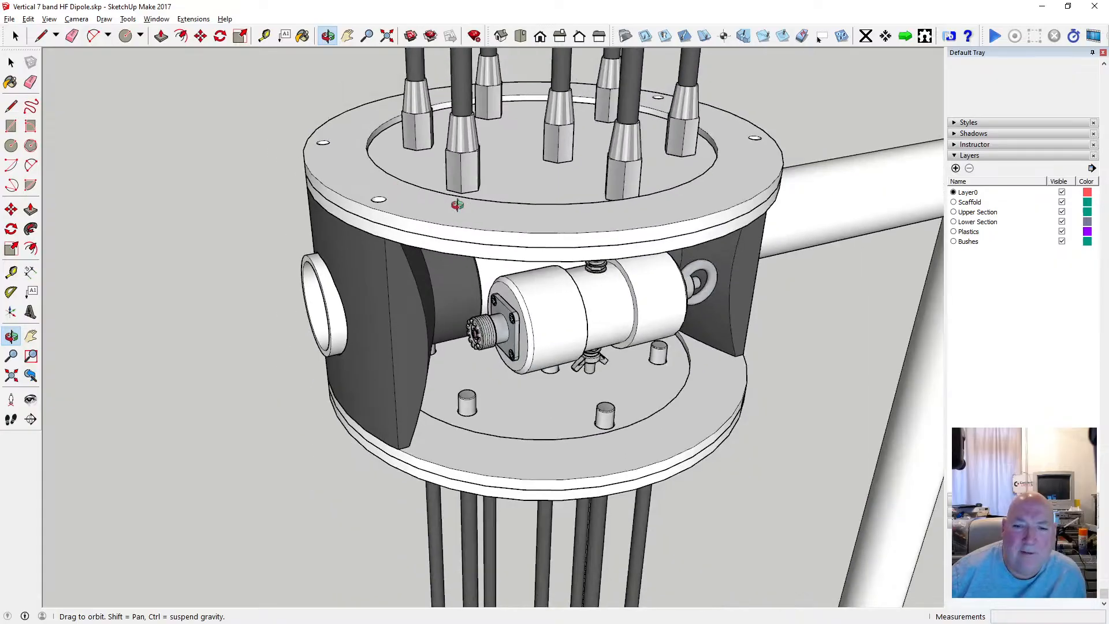
drag(457, 205, 516, 220)
scroll(528, 194, down, 2)
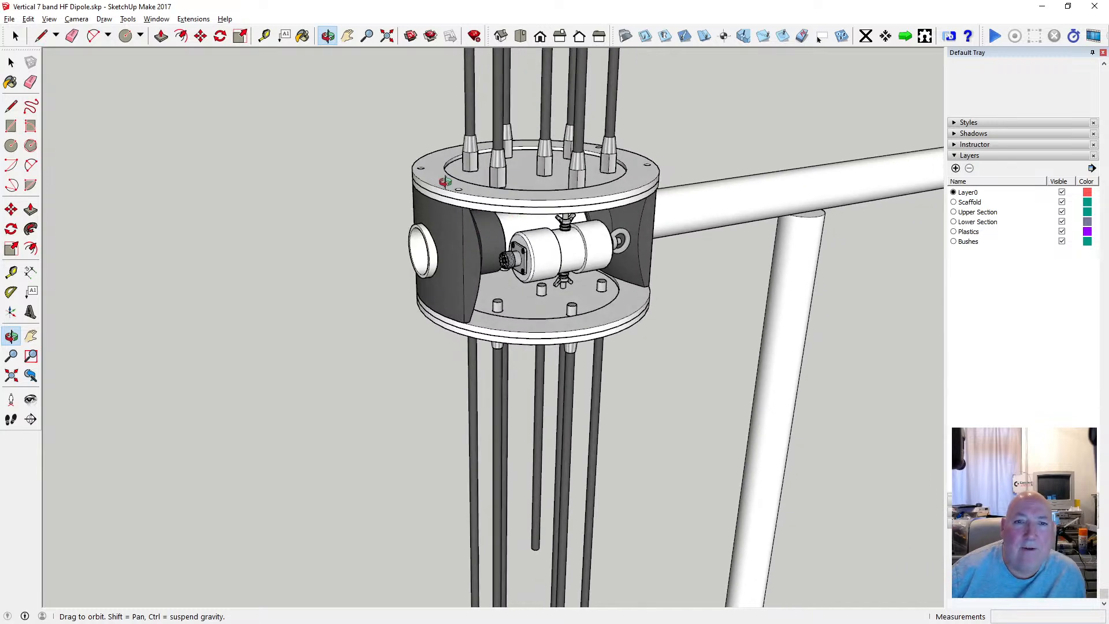
drag(444, 182, 453, 167)
Save the current state of the dipole model to its existing file.
click(12, 19)
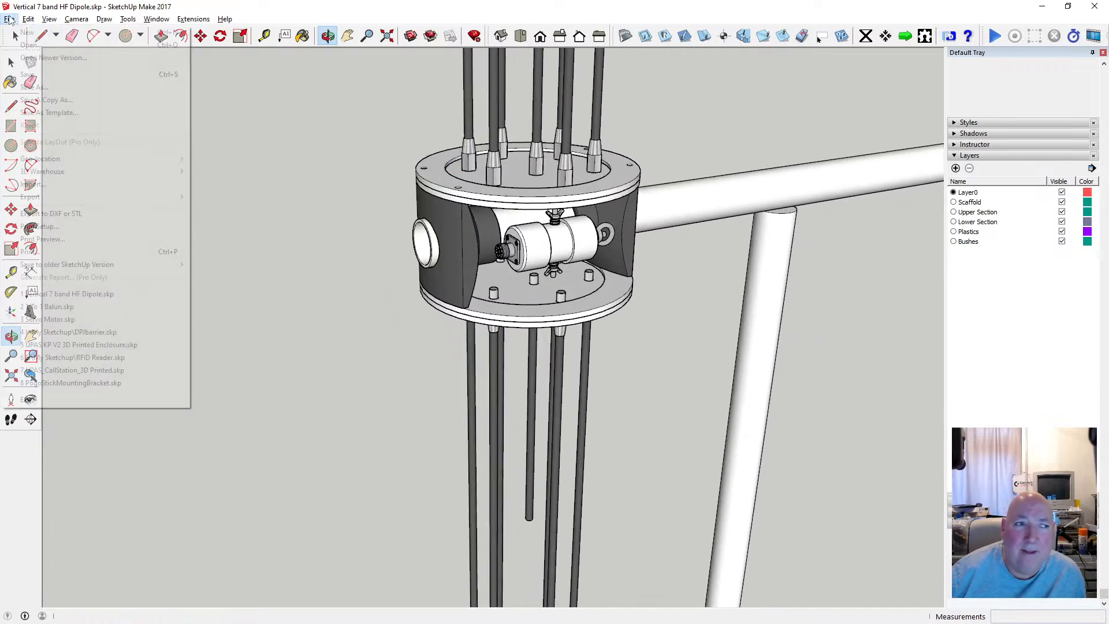
click(48, 78)
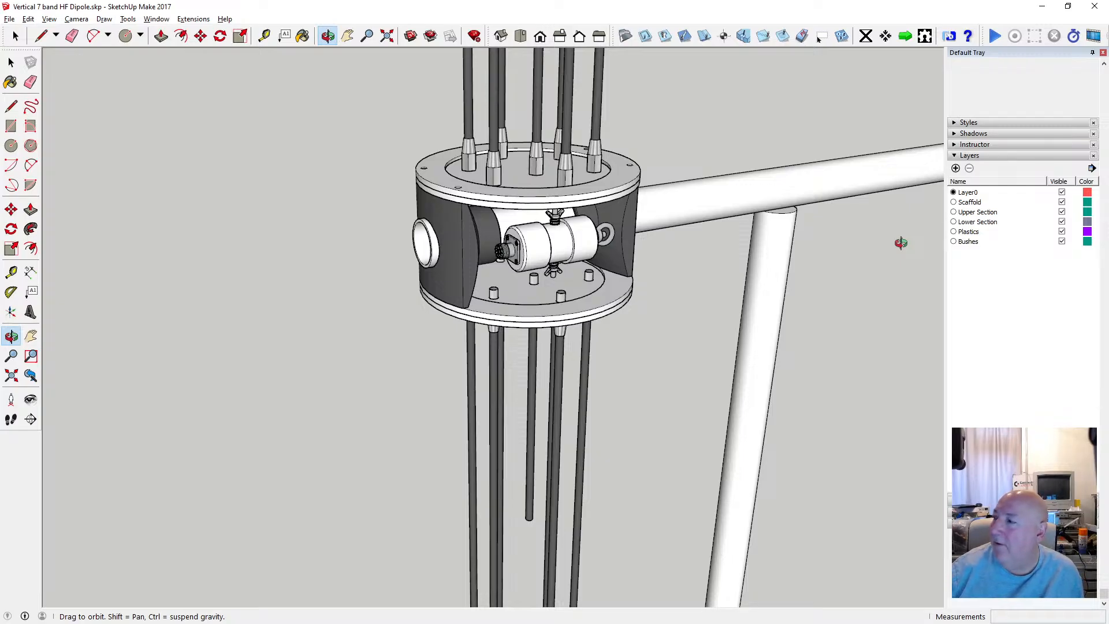
Examine the hub from all around, covering the balun side, the open tube end and the horizontal support tube behind it.
scroll(594, 240, up, 8)
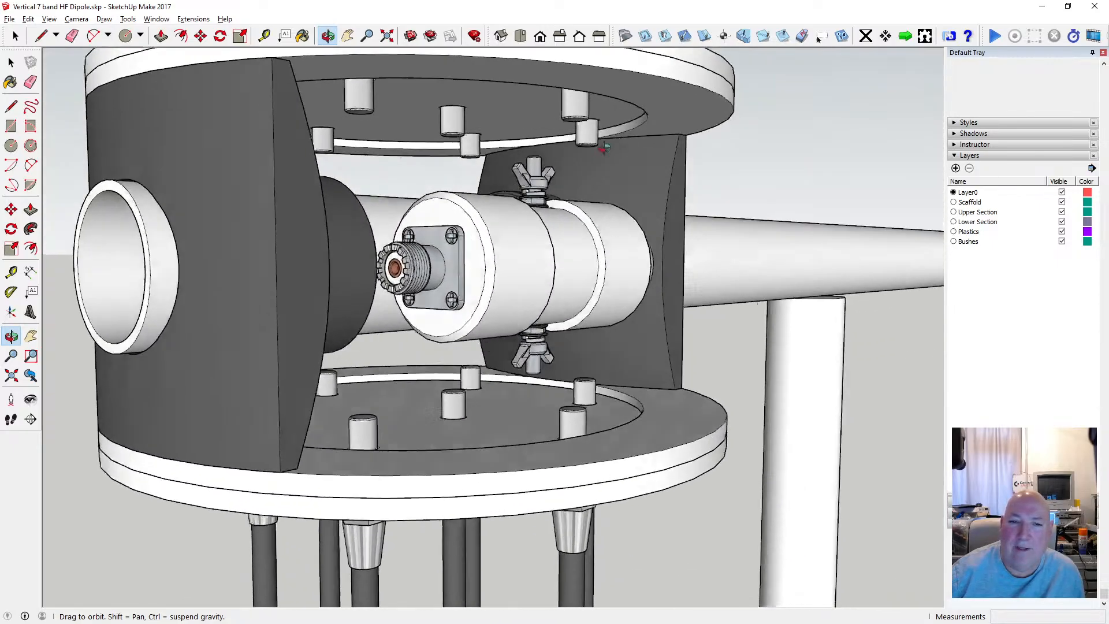
drag(603, 148, 613, 243)
scroll(613, 244, down, 2)
drag(536, 269, 876, 257)
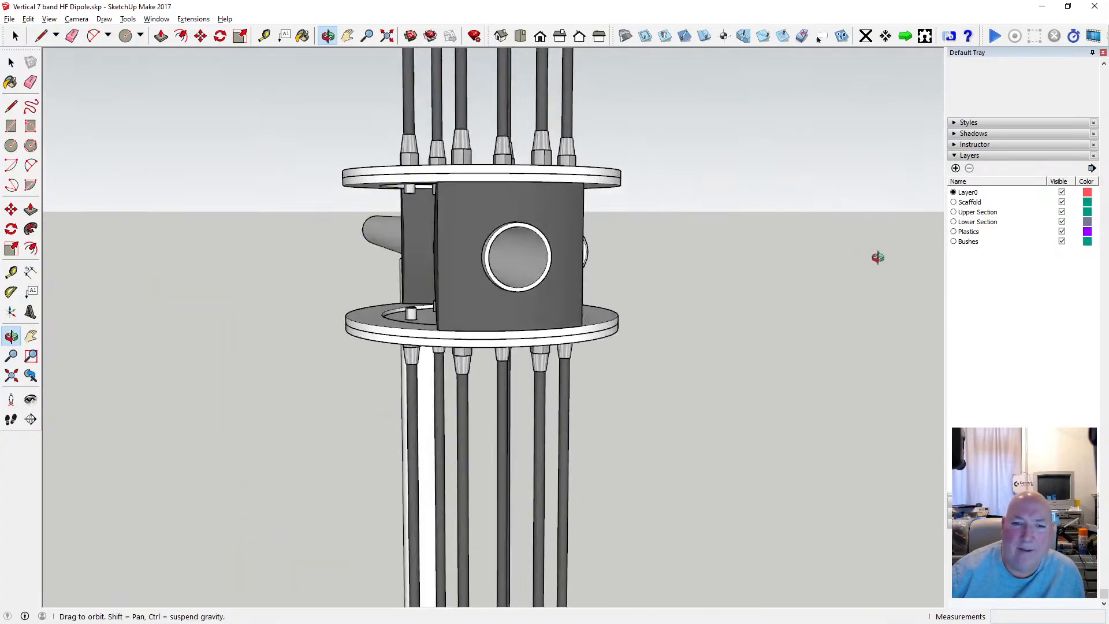
drag(398, 272, 487, 272)
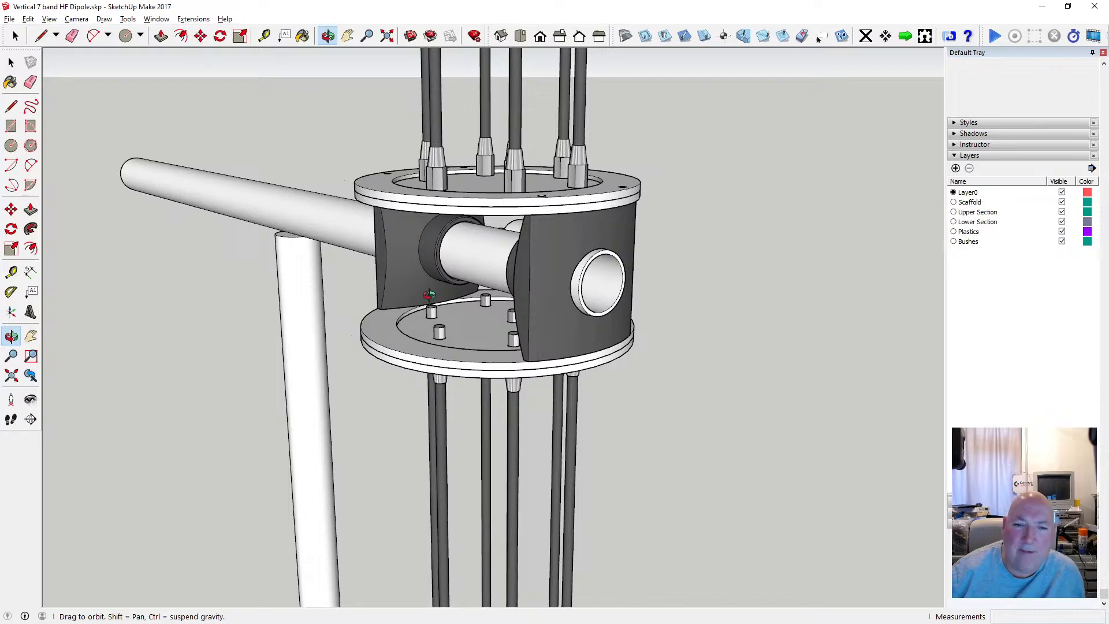
drag(429, 295, 462, 338)
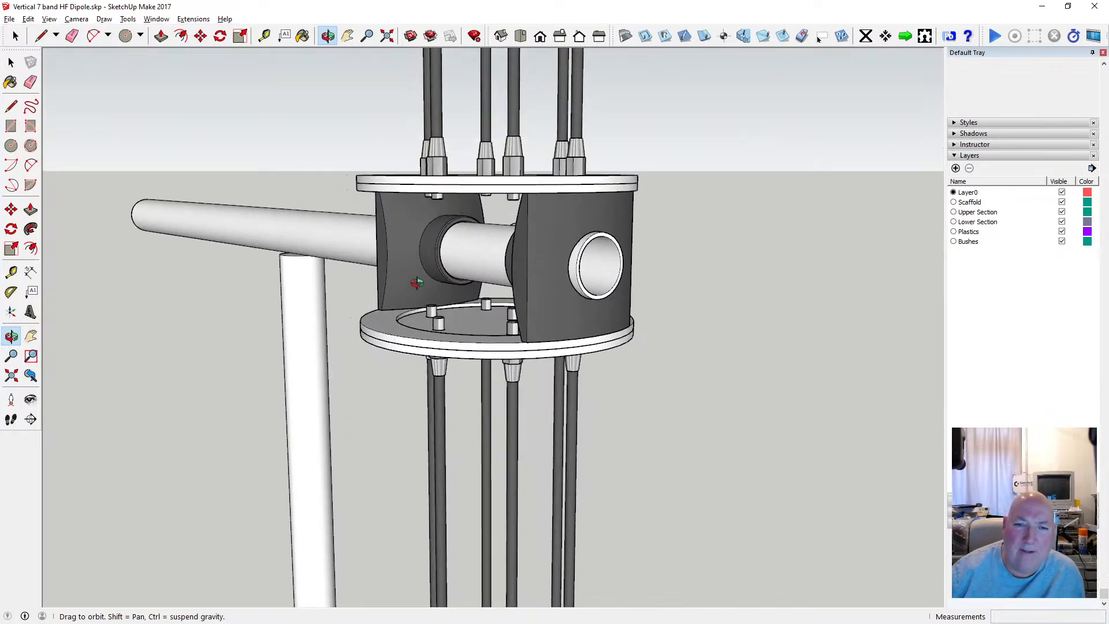
drag(407, 267, 398, 294)
scroll(460, 268, down, 3)
drag(462, 270, 500, 307)
scroll(467, 265, up, 3)
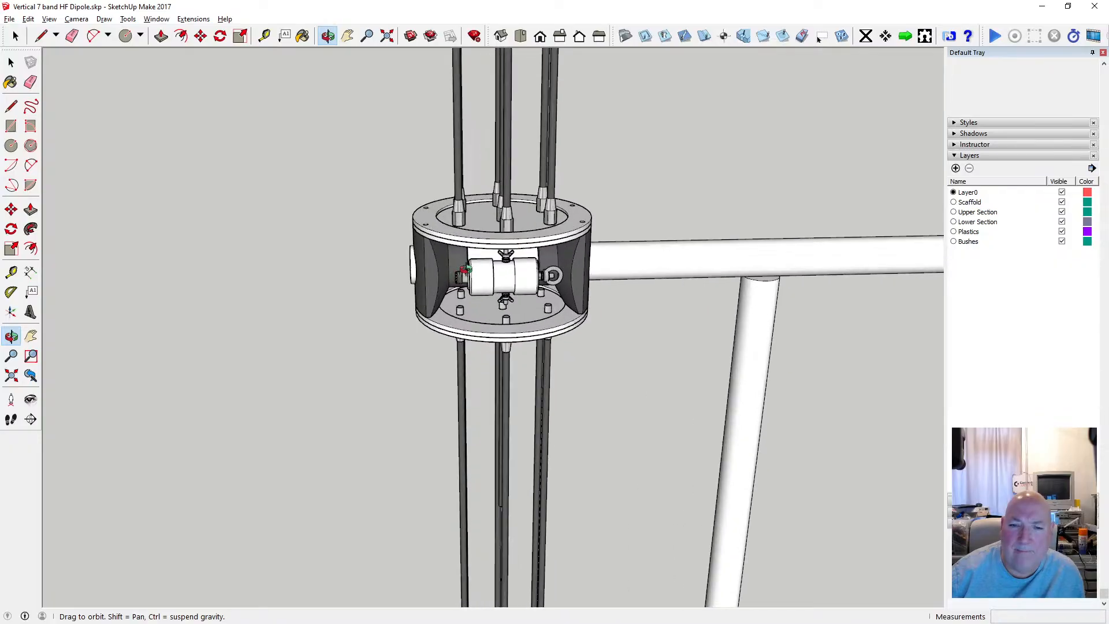